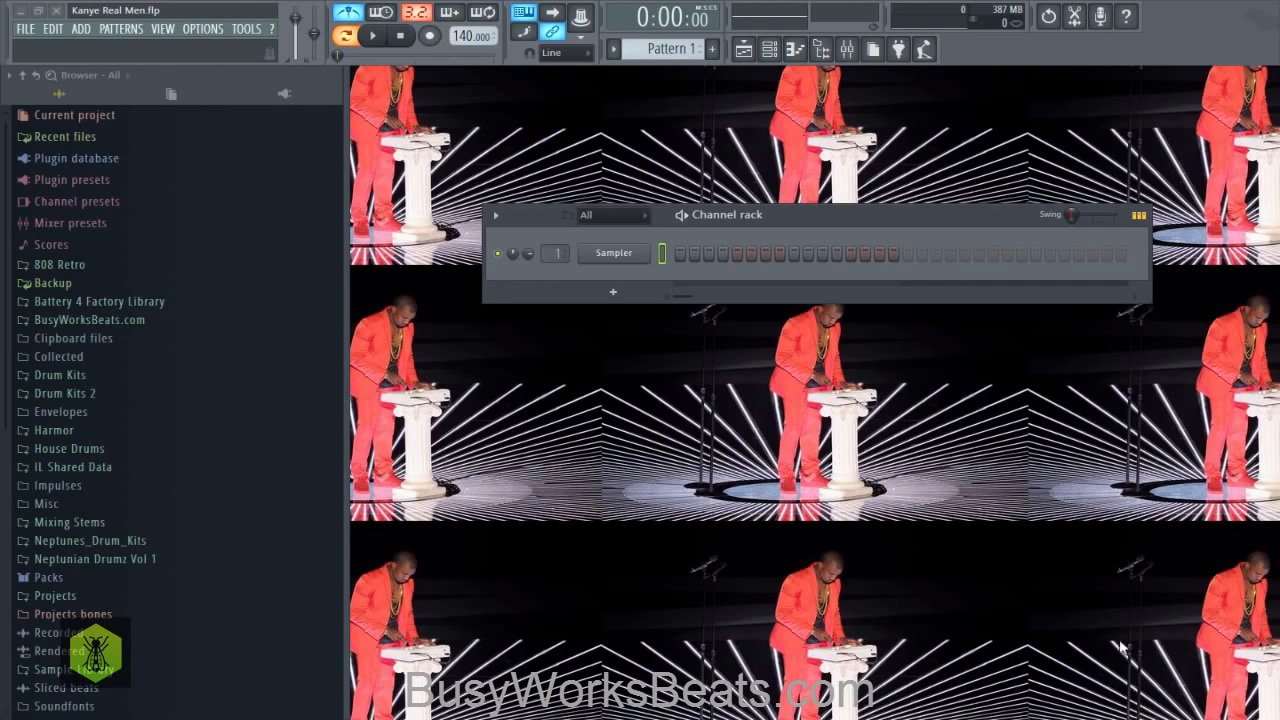
# - Open the Kicks folder of X Drums under BusyWorksBeats.com in the browser and preview the Kick EO sample
pyautogui.click(133, 322)
pyautogui.scroll(-4, 137, 341)
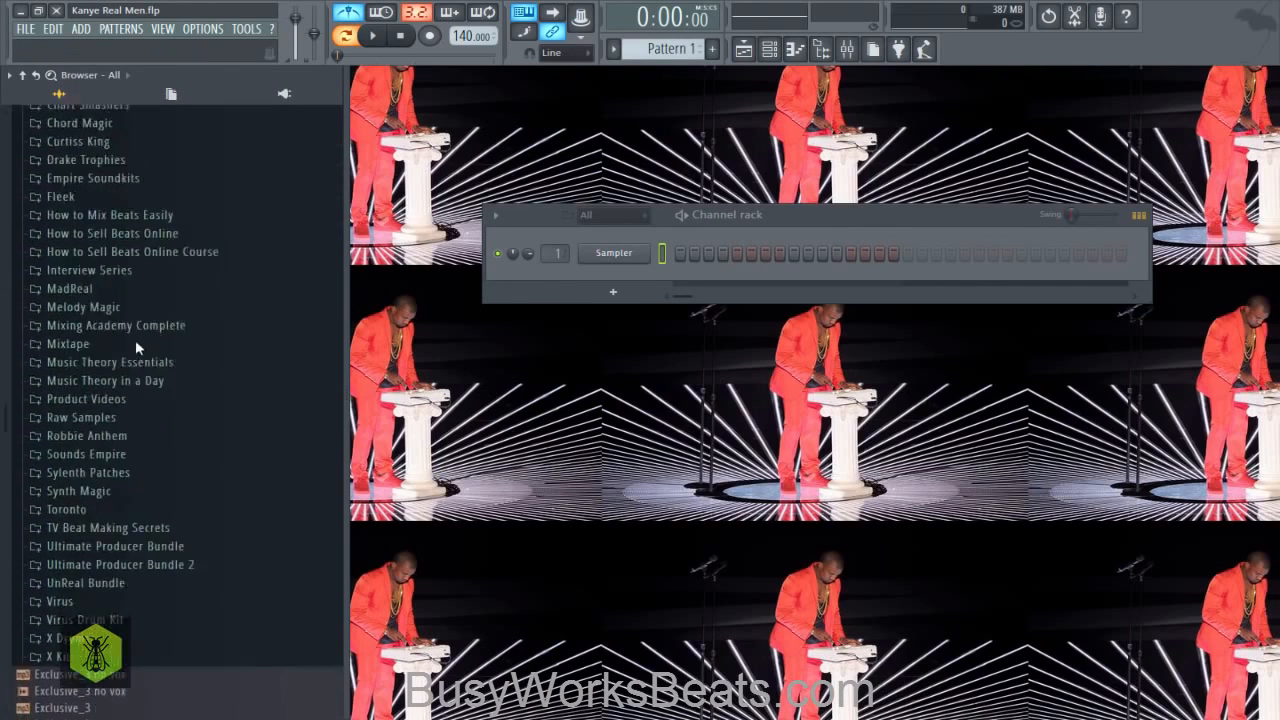
pyautogui.click(86, 565)
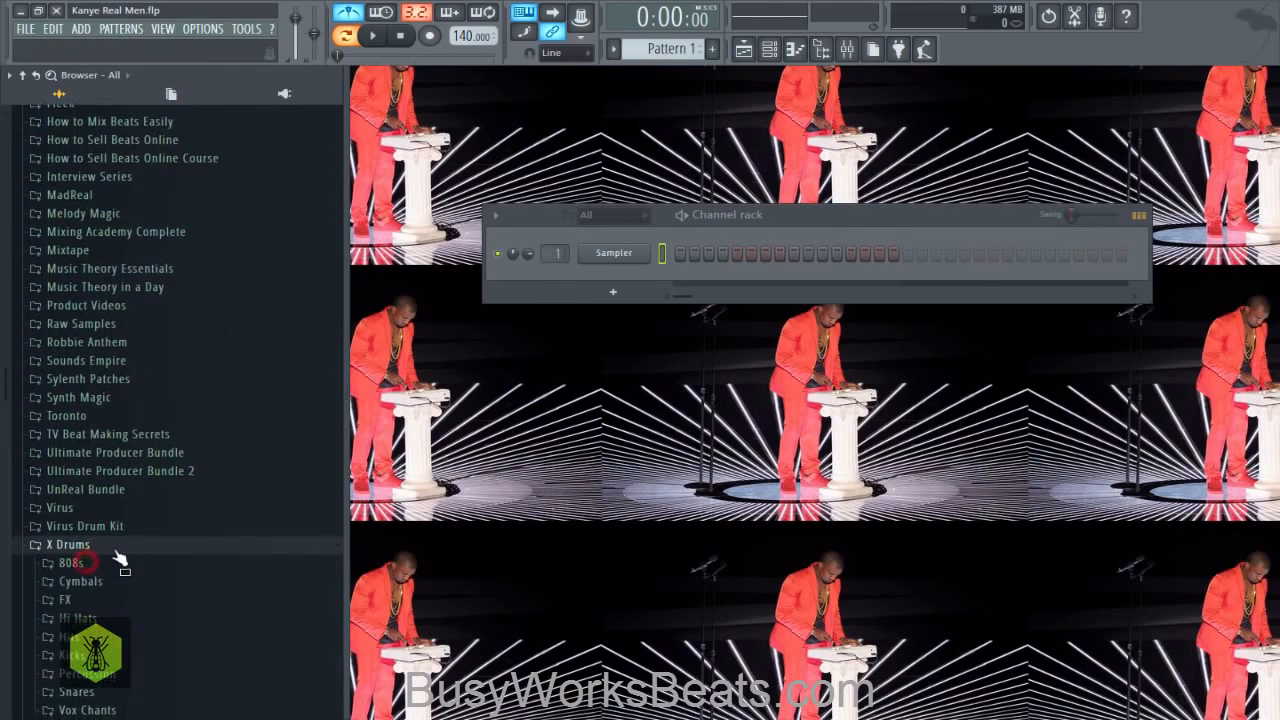
pyautogui.click(114, 558)
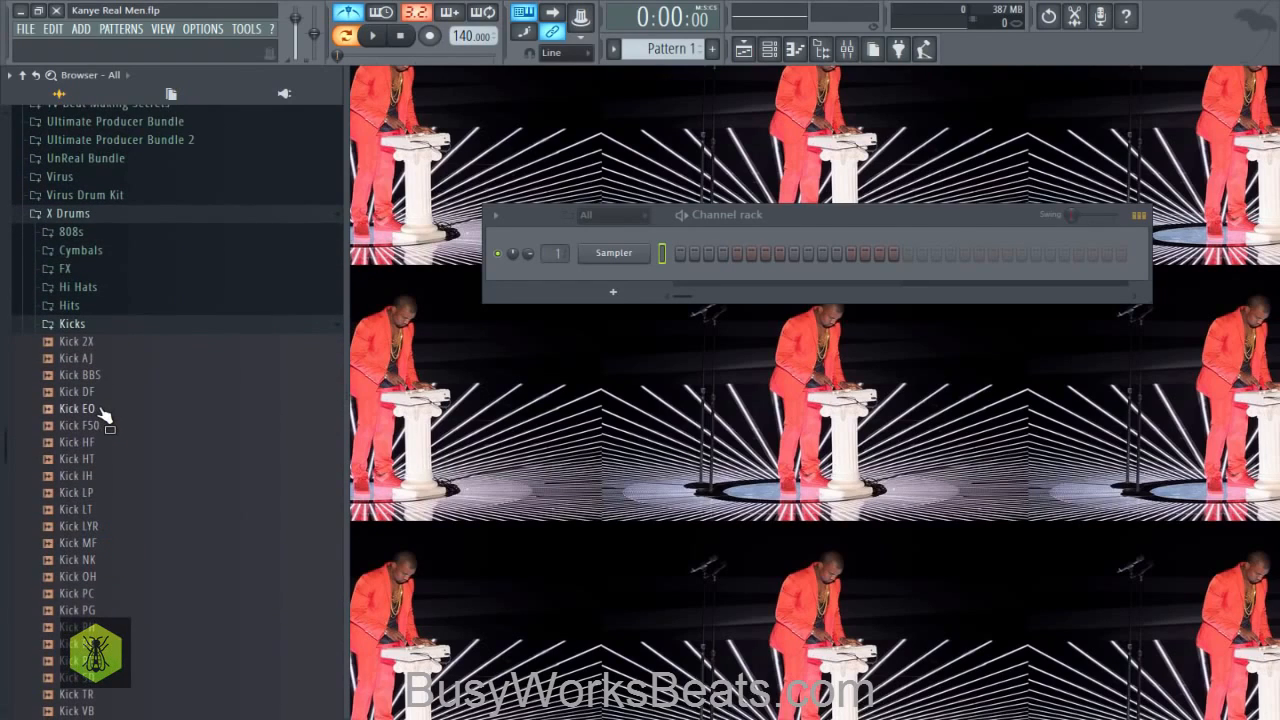
pyautogui.click(104, 415)
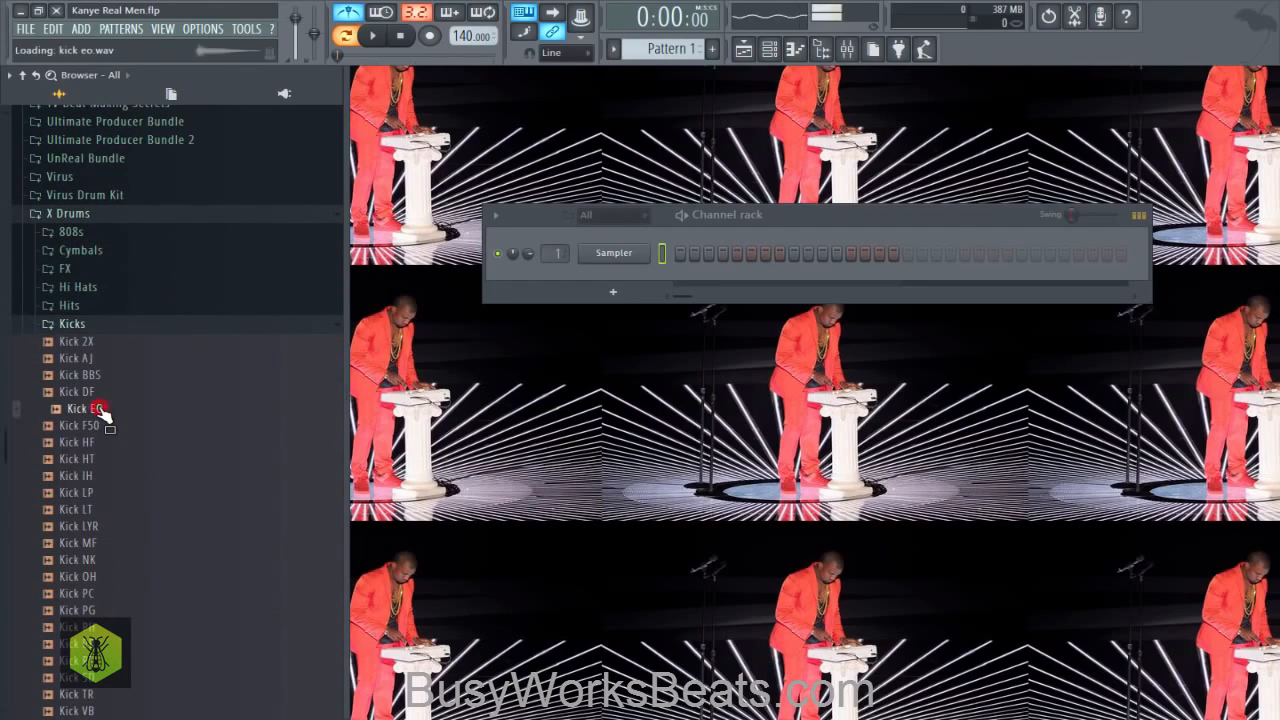
# - Load Kick EO into a new channel and route it to mixer track 2
pyautogui.rightClick(104, 415)
pyautogui.click(116, 424)
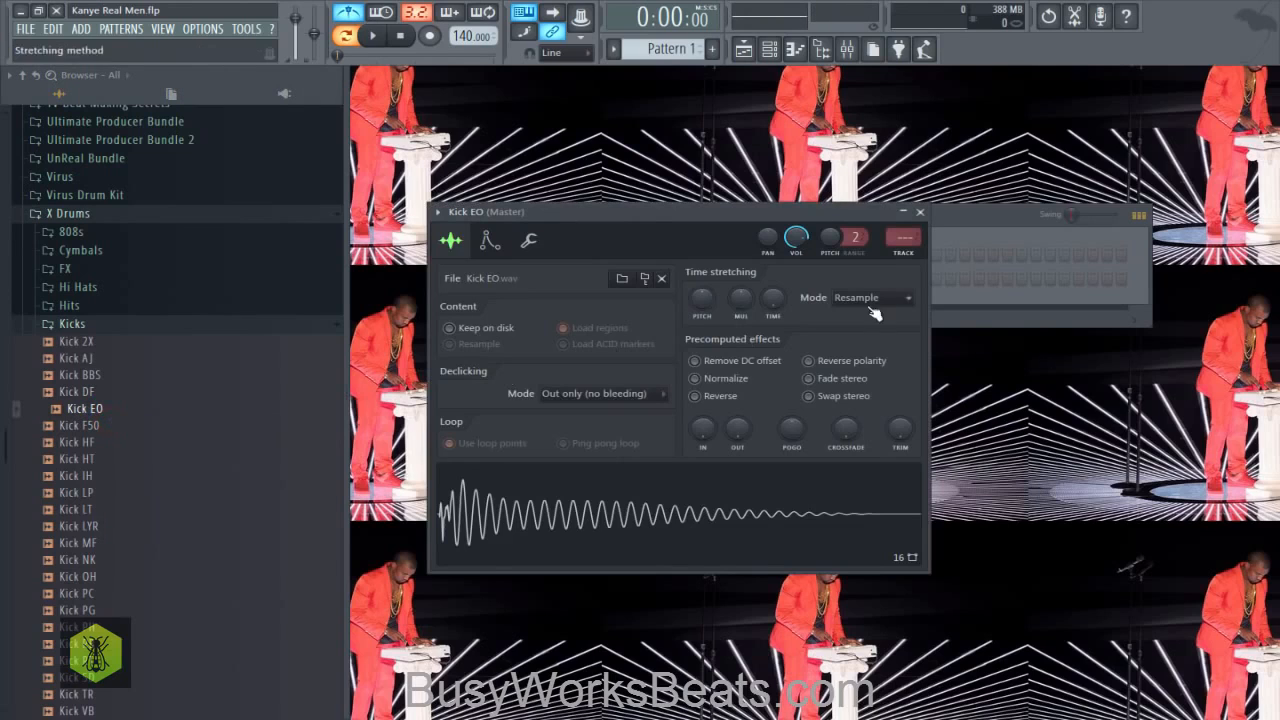
pyautogui.click(920, 212)
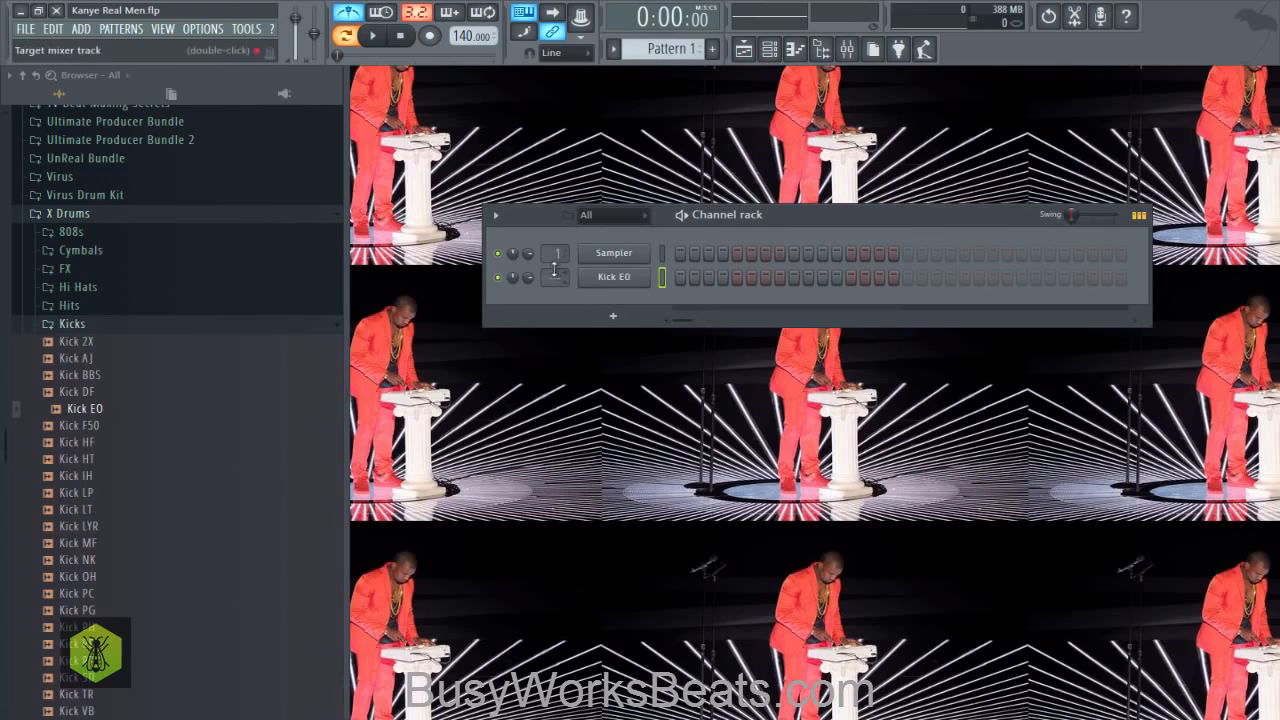
pyautogui.moveTo(556, 278); pyautogui.dragTo(556, 265)
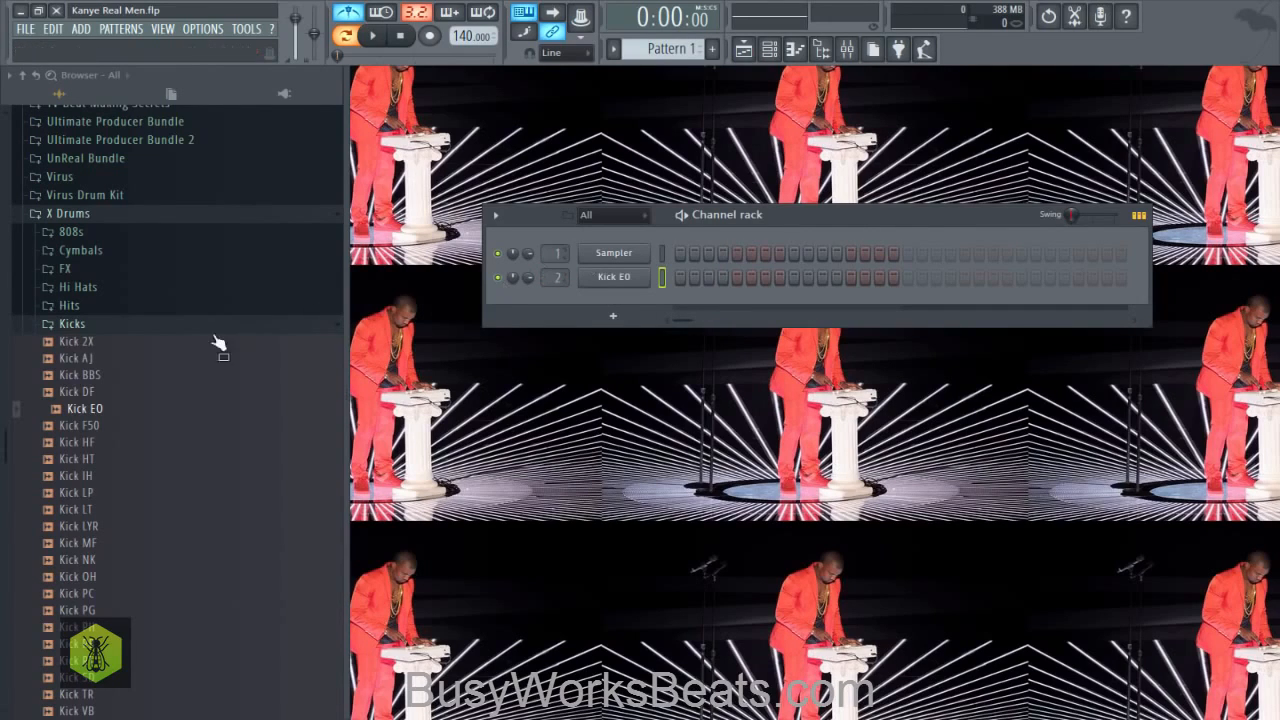
# - Search the Drums (ModeAudio) folder in Packs for "mug scrape"
pyautogui.click(176, 328)
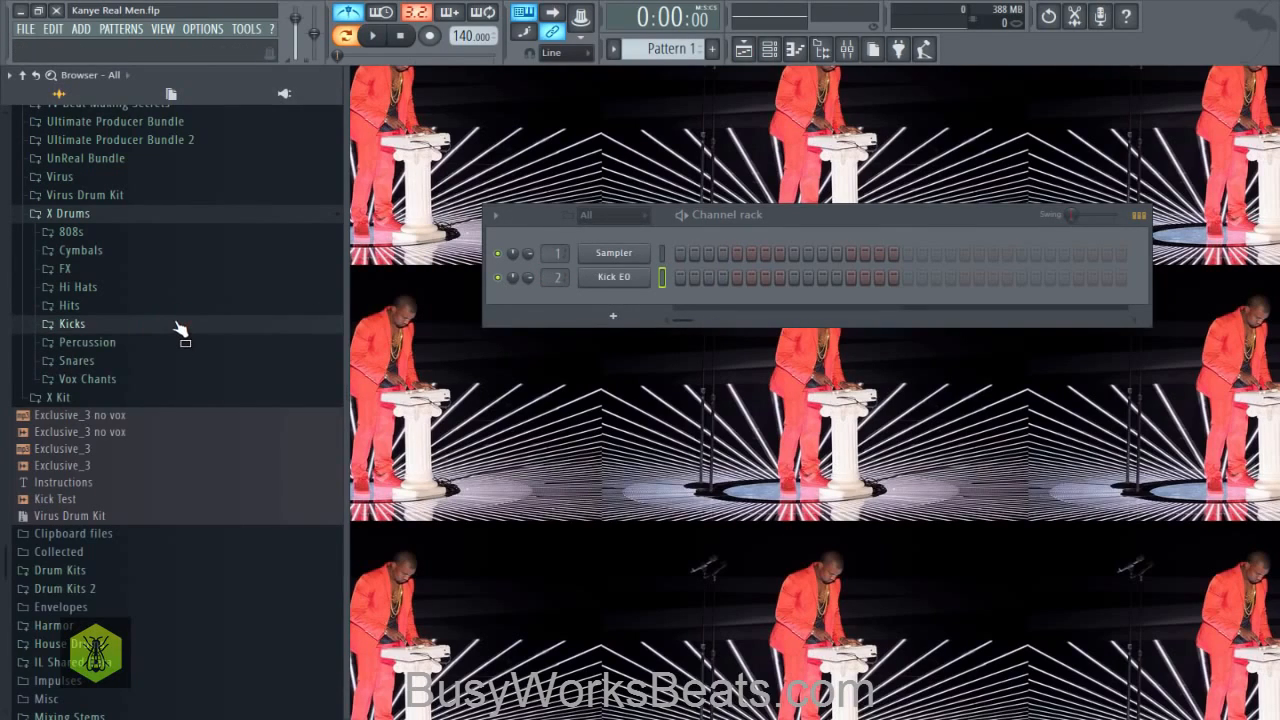
pyautogui.scroll(-2, 176, 333)
pyautogui.scroll(-3, 176, 335)
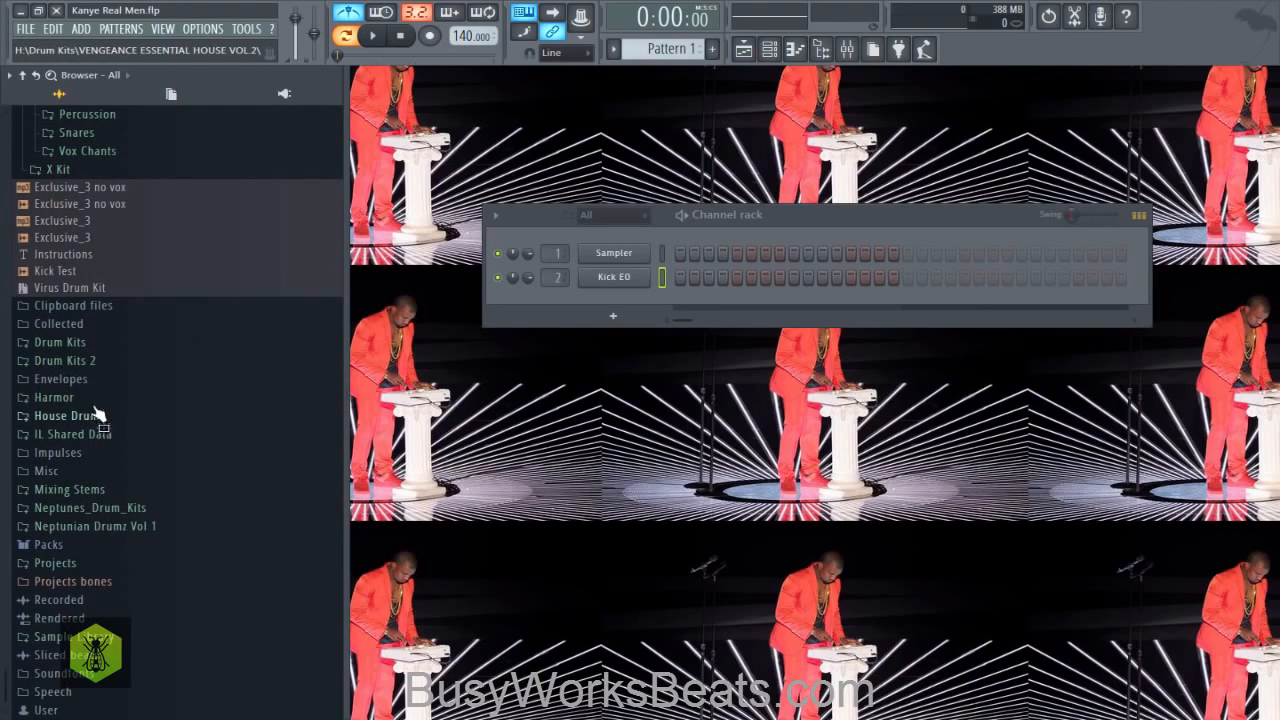
pyautogui.click(98, 550)
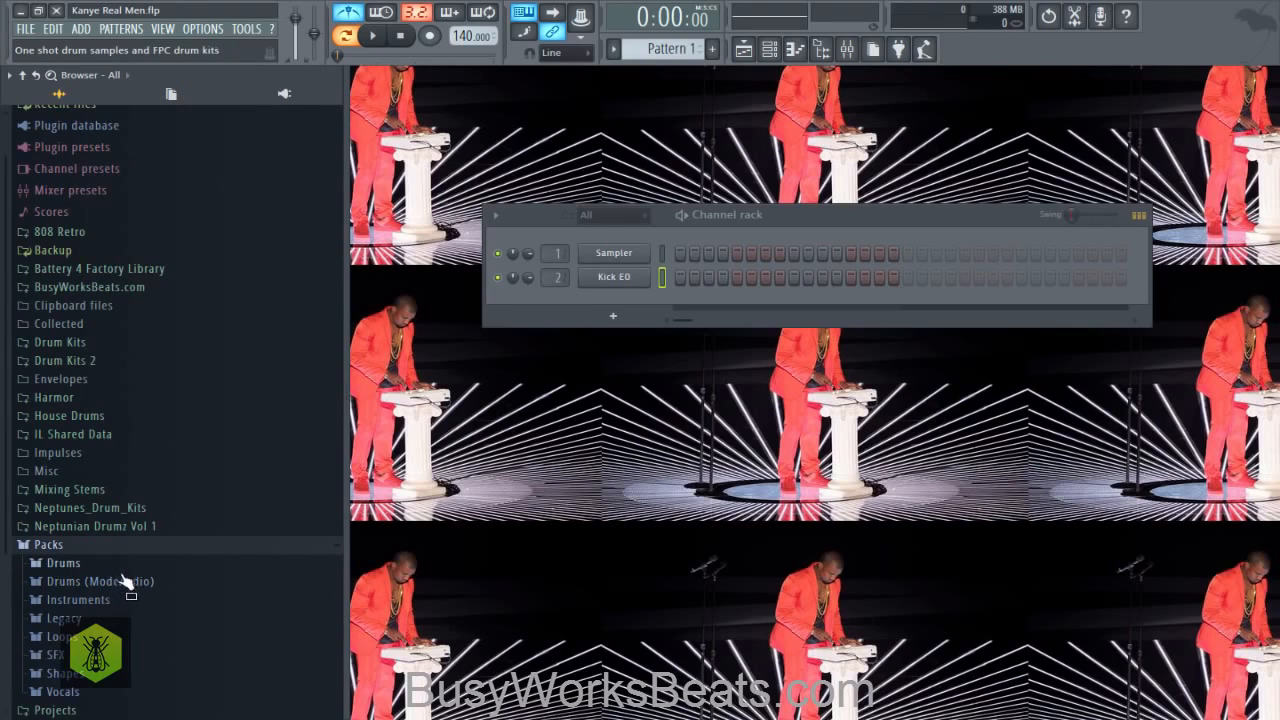
pyautogui.click(125, 582)
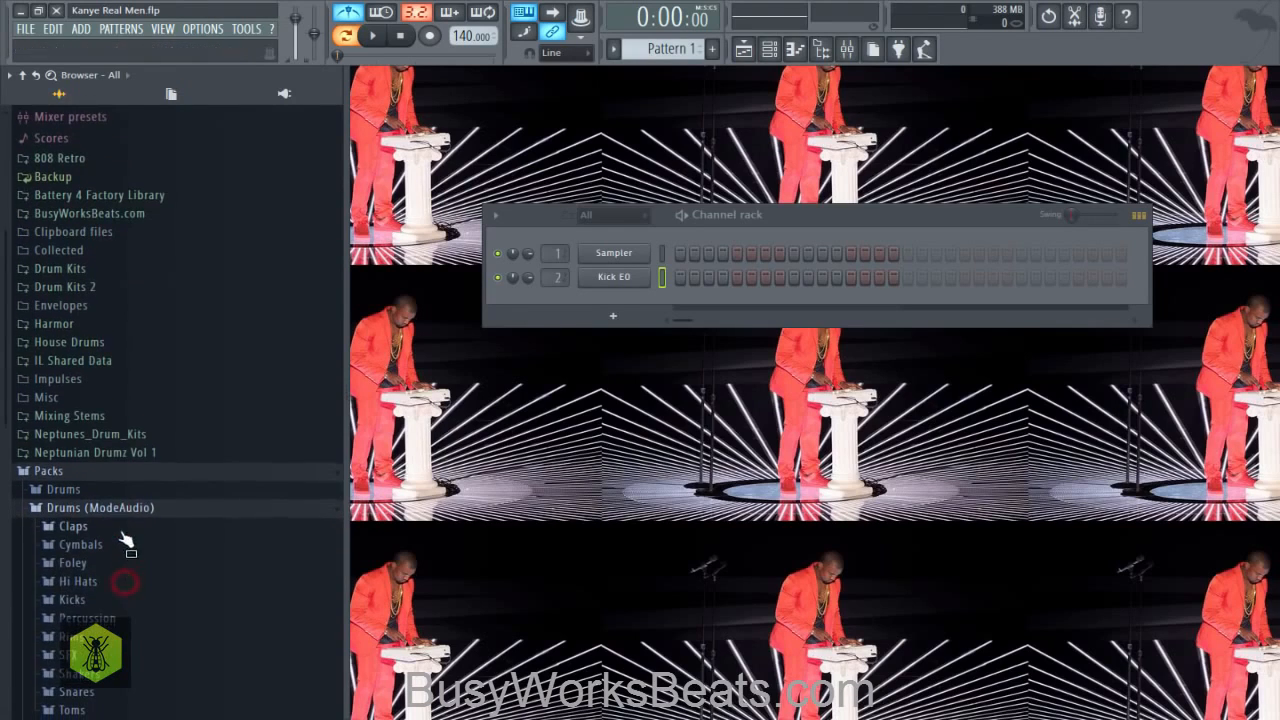
pyautogui.rightClick(118, 505)
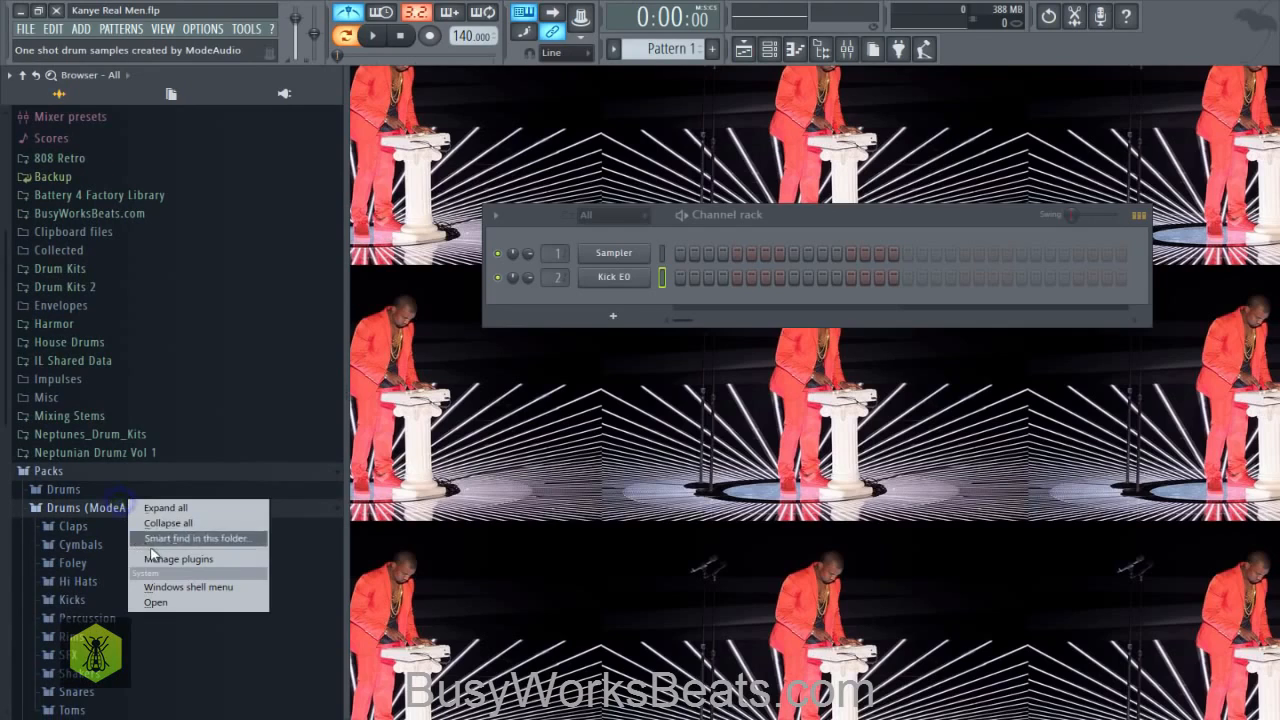
pyautogui.click(151, 539)
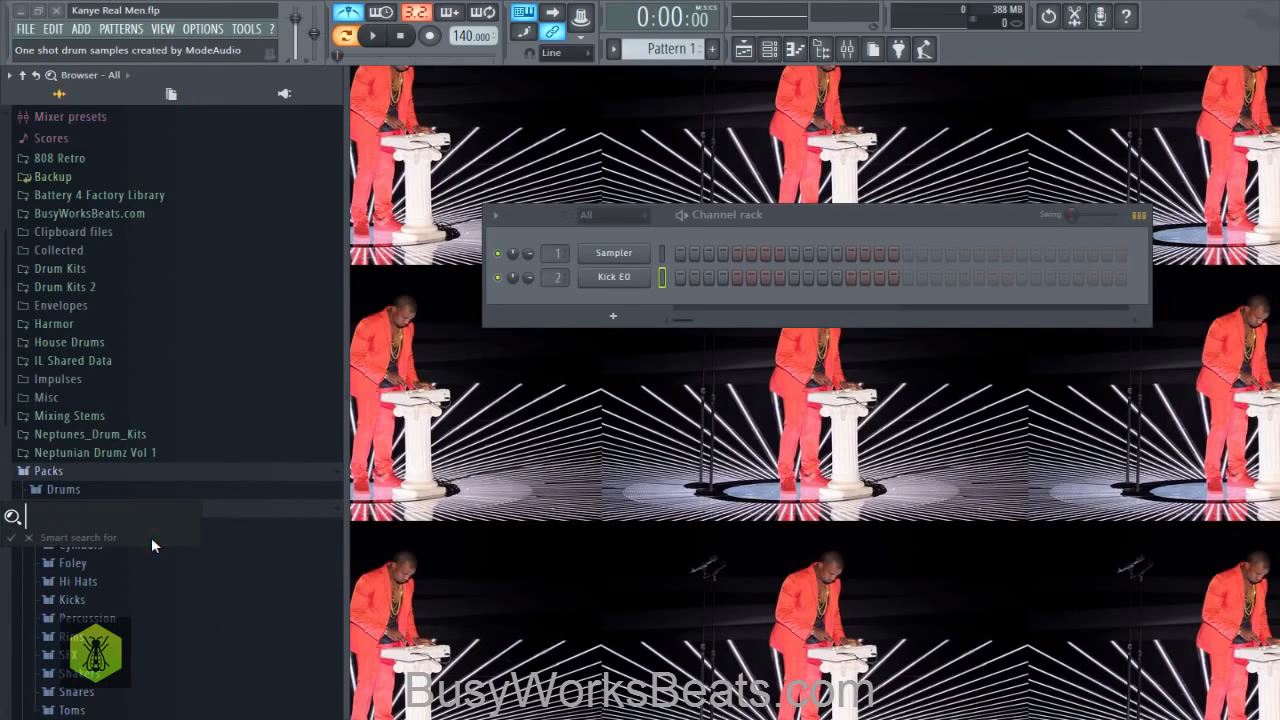
pyautogui.write('mug scrape')
pyautogui.press('Return')
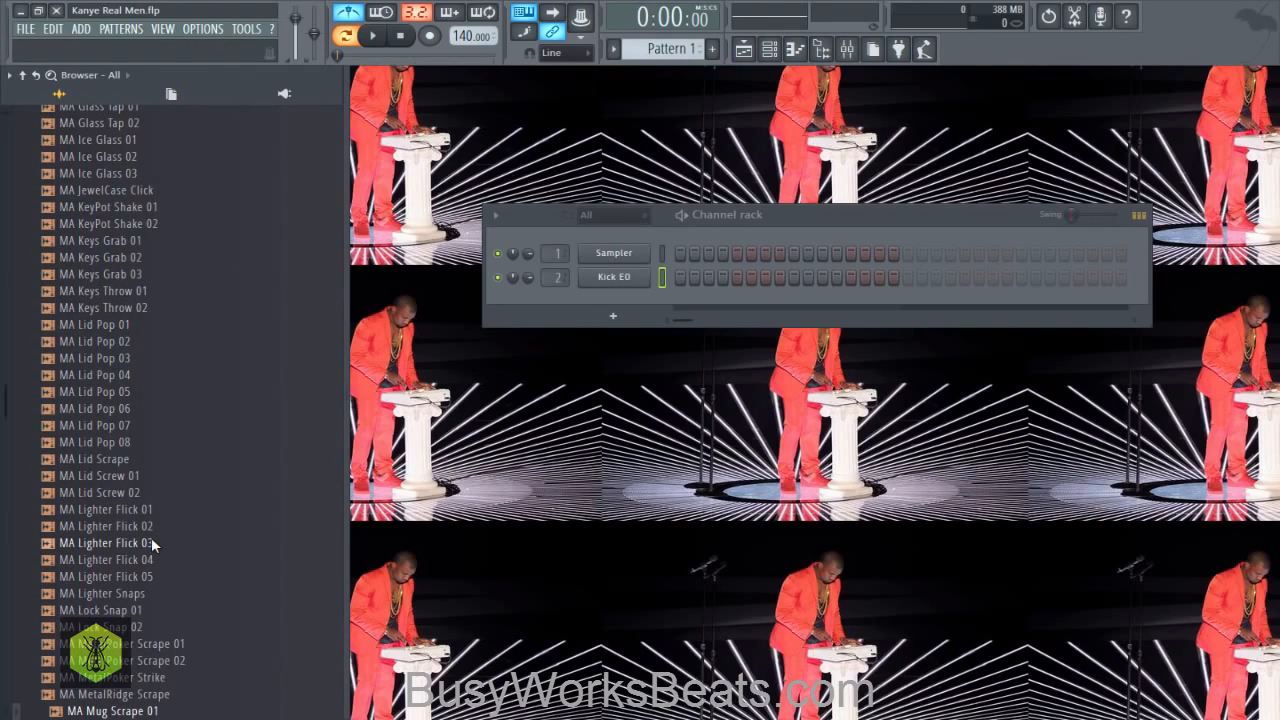
# - Preview MA Mug Scrape 01, load it into a new channel and route it to mixer track 3
pyautogui.click(133, 710)
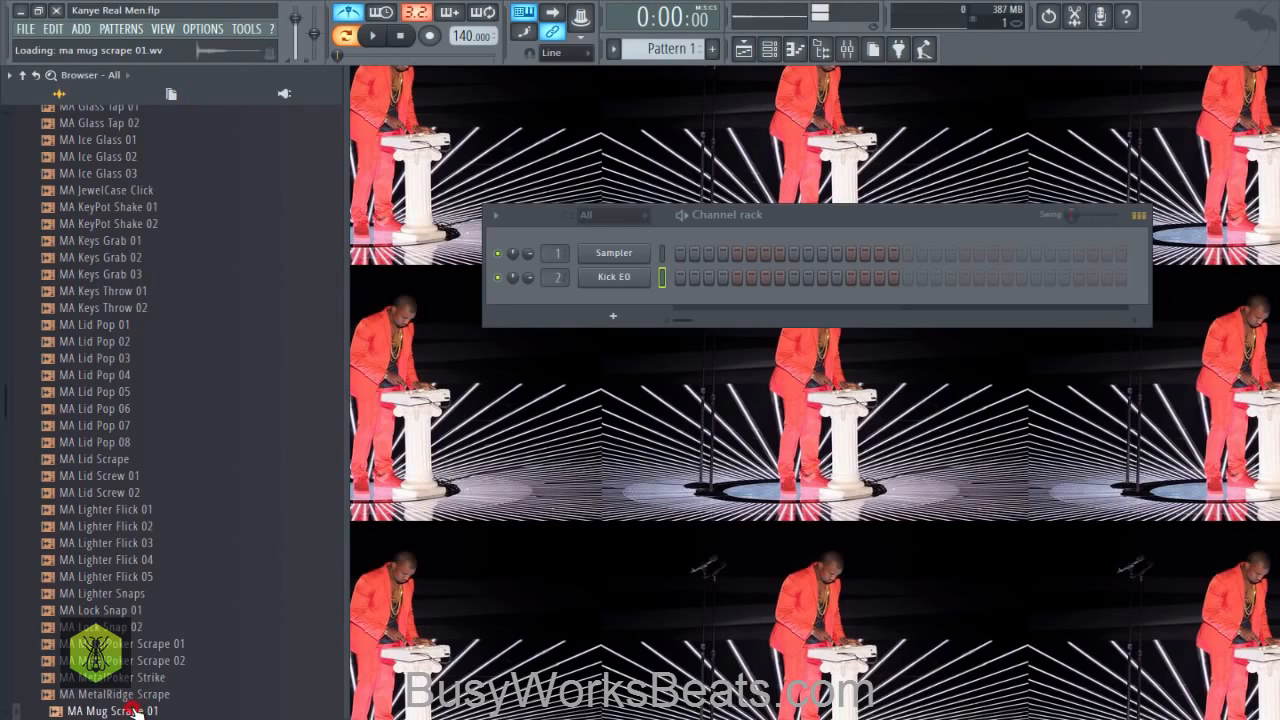
pyautogui.rightClick(133, 710)
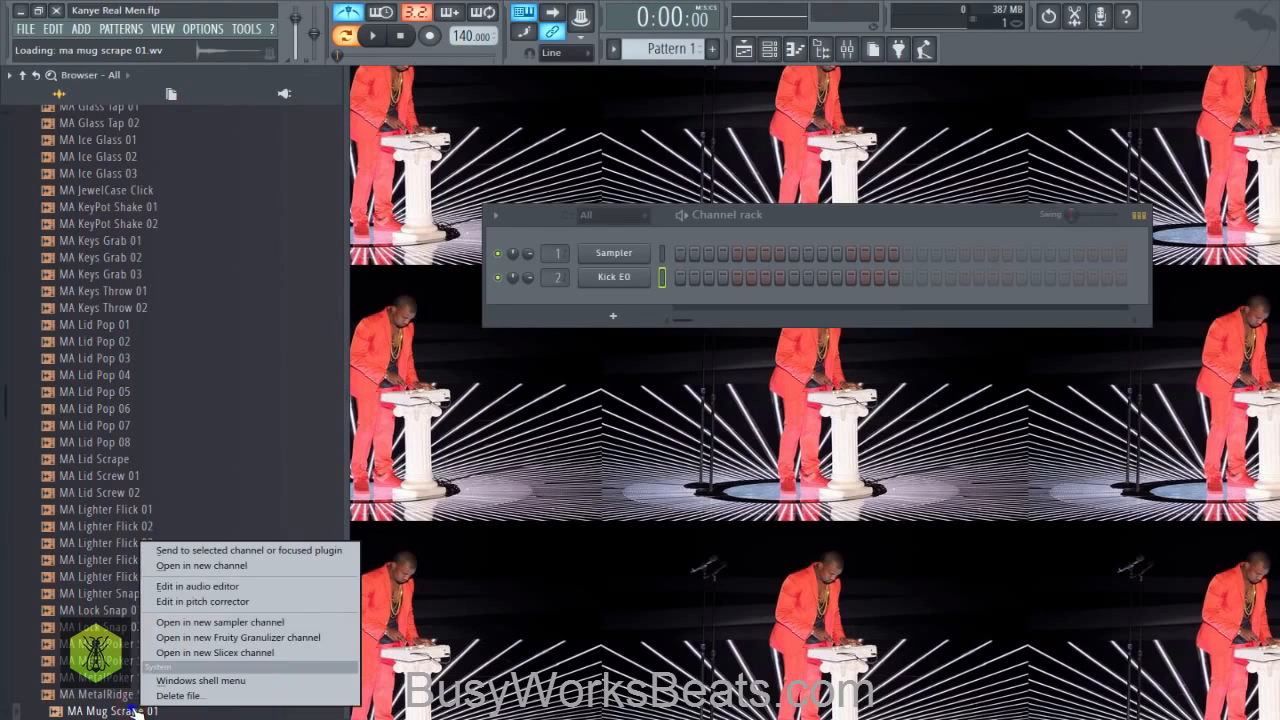
pyautogui.click(190, 567)
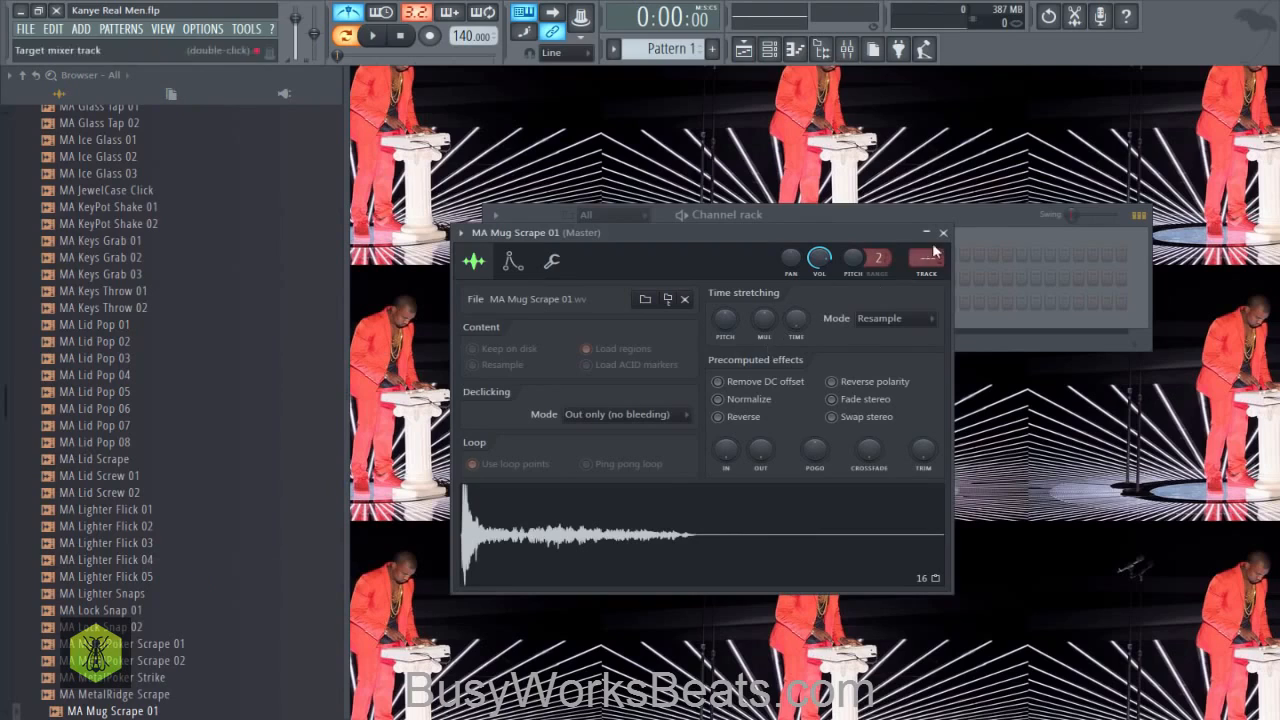
pyautogui.click(943, 232)
pyautogui.moveTo(567, 303); pyautogui.dragTo(565, 291)
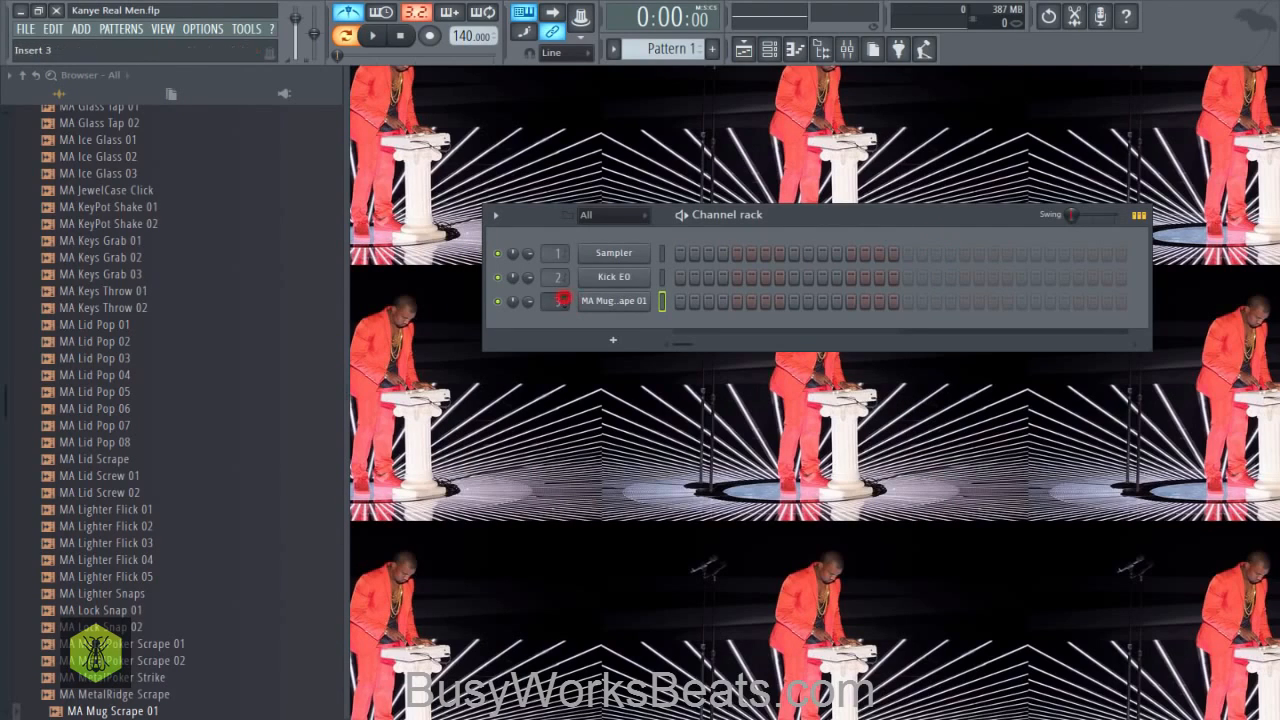
# - Delete the Sampler channel from the channel rack and confirm the deletion
pyautogui.rightClick(634, 252)
pyautogui.press('d')
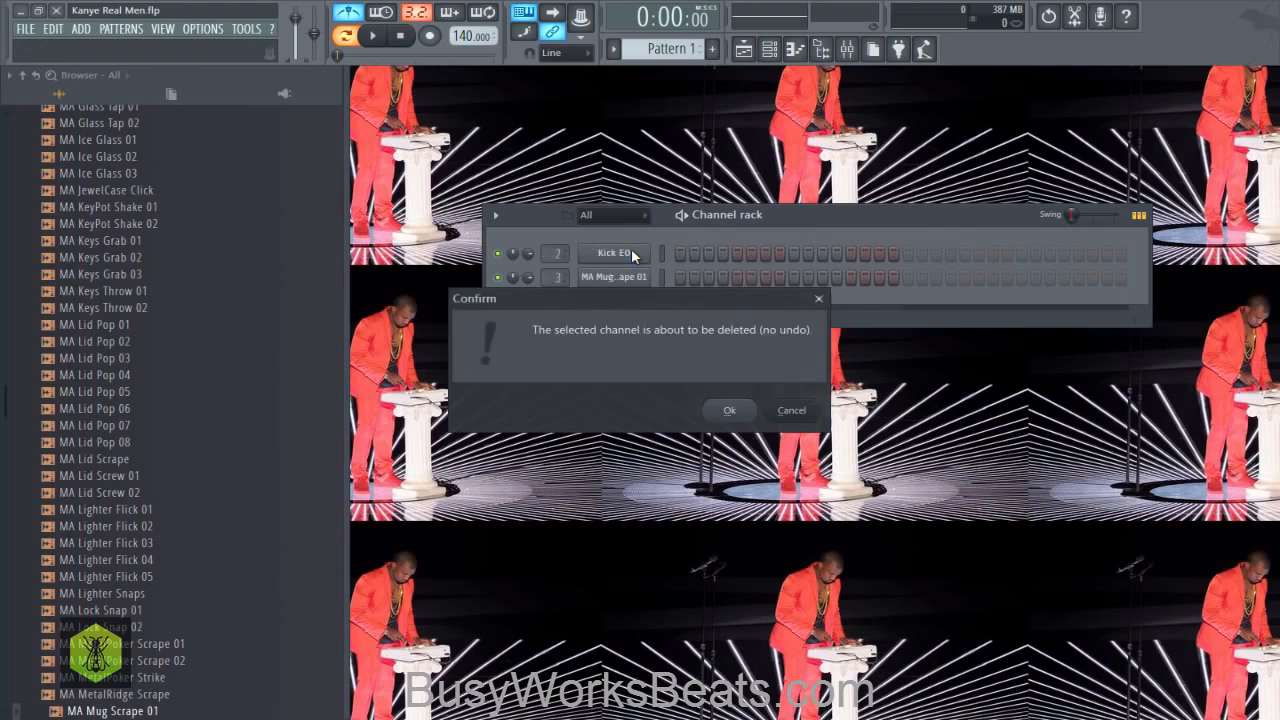
pyautogui.press('Return')
# - Collapse the open browser folders and set the project tempo to 86 BPM
pyautogui.click(22, 75)
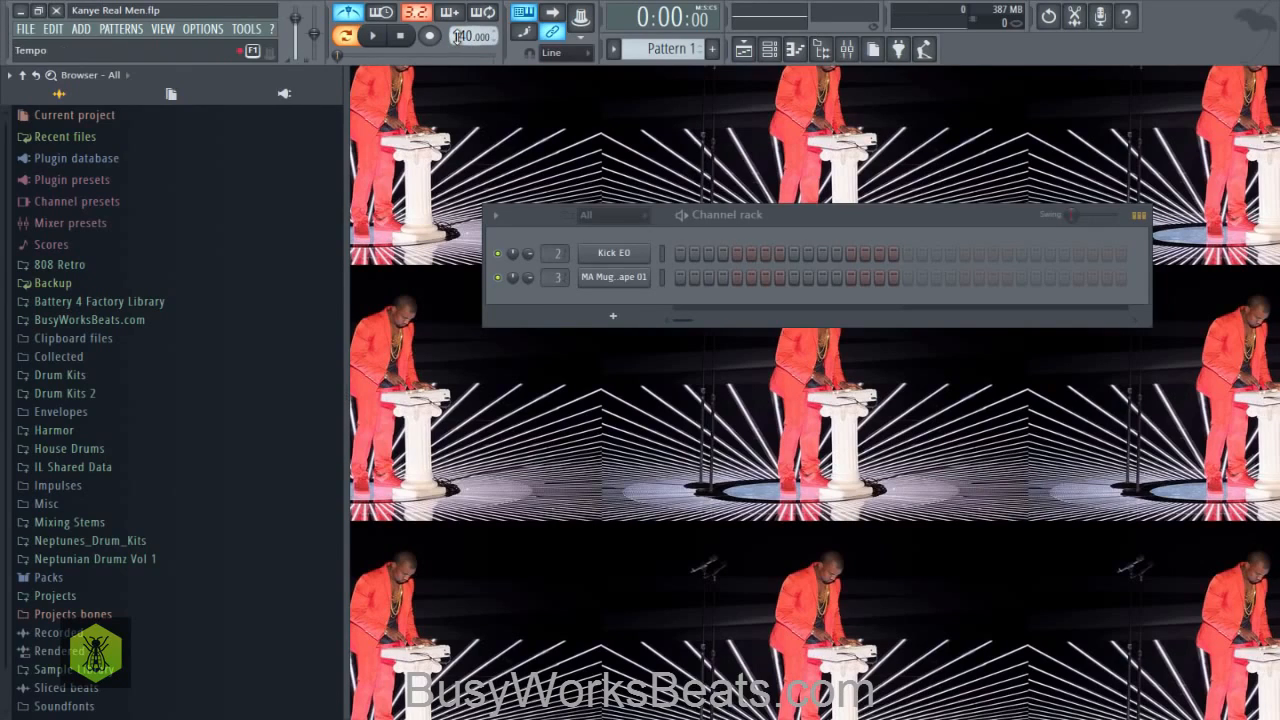
pyautogui.moveTo(458, 35); pyautogui.dragTo(458, 130)
pyautogui.moveTo(717, 207); pyautogui.dragTo(672, 185)
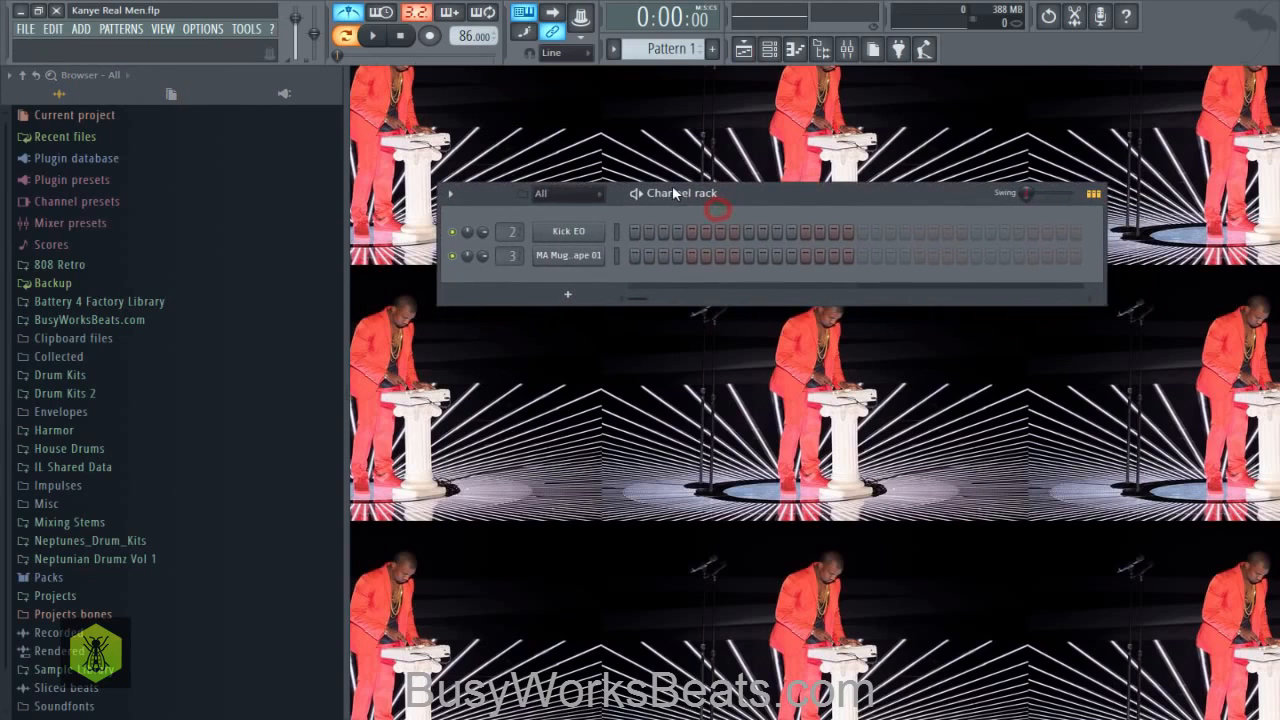
# - Place Kick EO hits on steps 1 and 4 and a Mug Scrape hit on step 5, and play the pattern
pyautogui.click(635, 234)
pyautogui.click(678, 232)
pyautogui.click(692, 256)
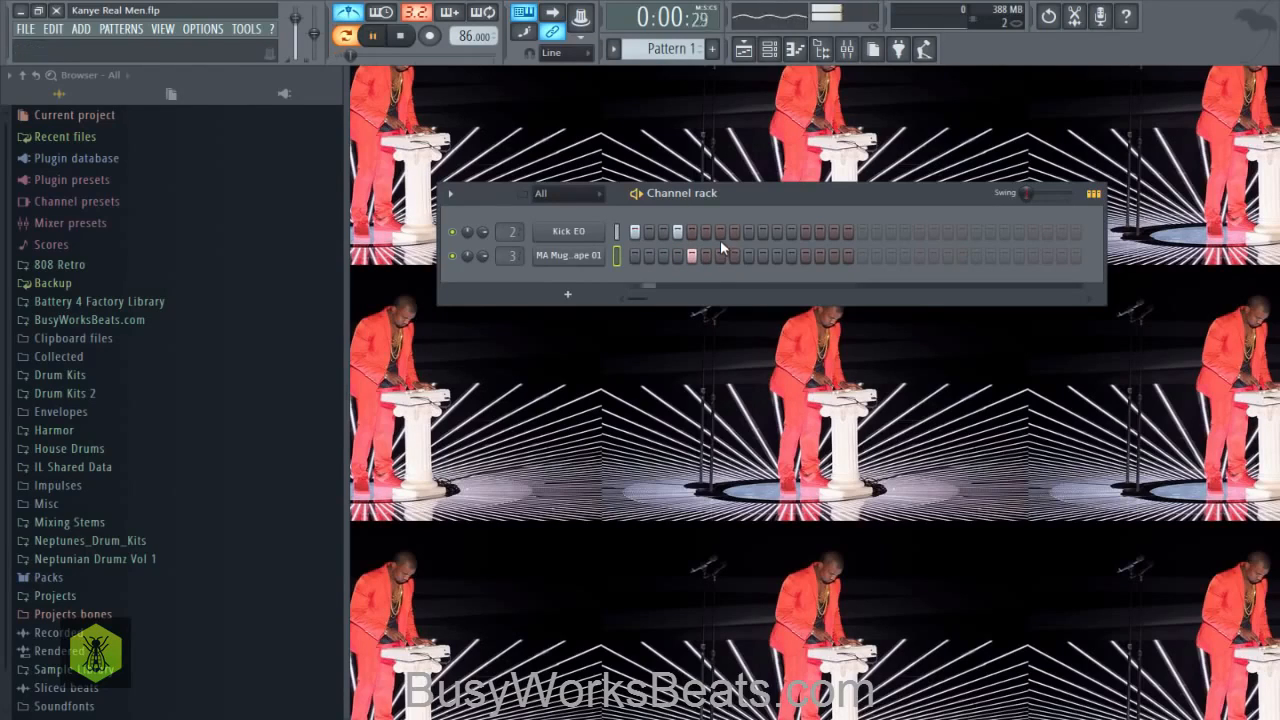
pyautogui.press('space')
pyautogui.press('space')
# - Add Kick EO hits on steps 8, 10 and 11 and a Mug Scrape hit on step 13 while playing the pattern
pyautogui.press('space')
pyautogui.click(734, 233)
pyautogui.click(764, 233)
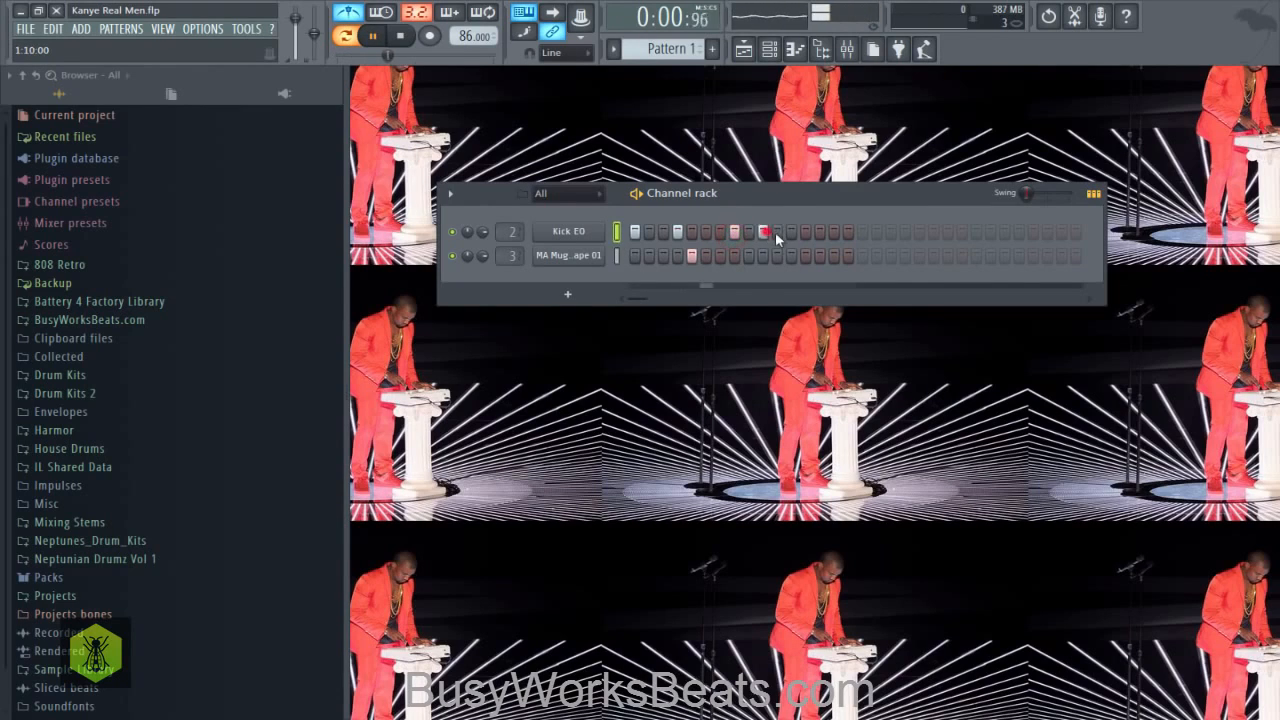
pyautogui.click(777, 233)
pyautogui.press('space')
pyautogui.press('space')
pyautogui.click(805, 255)
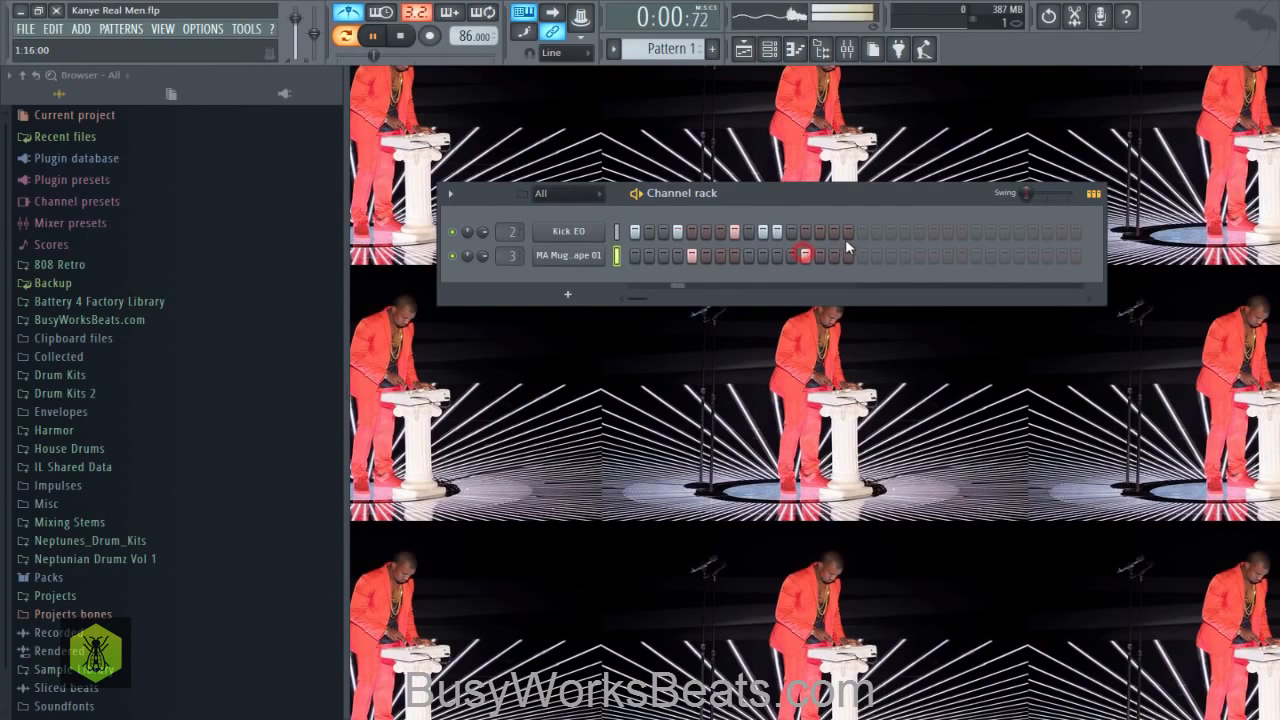
pyautogui.press('space')
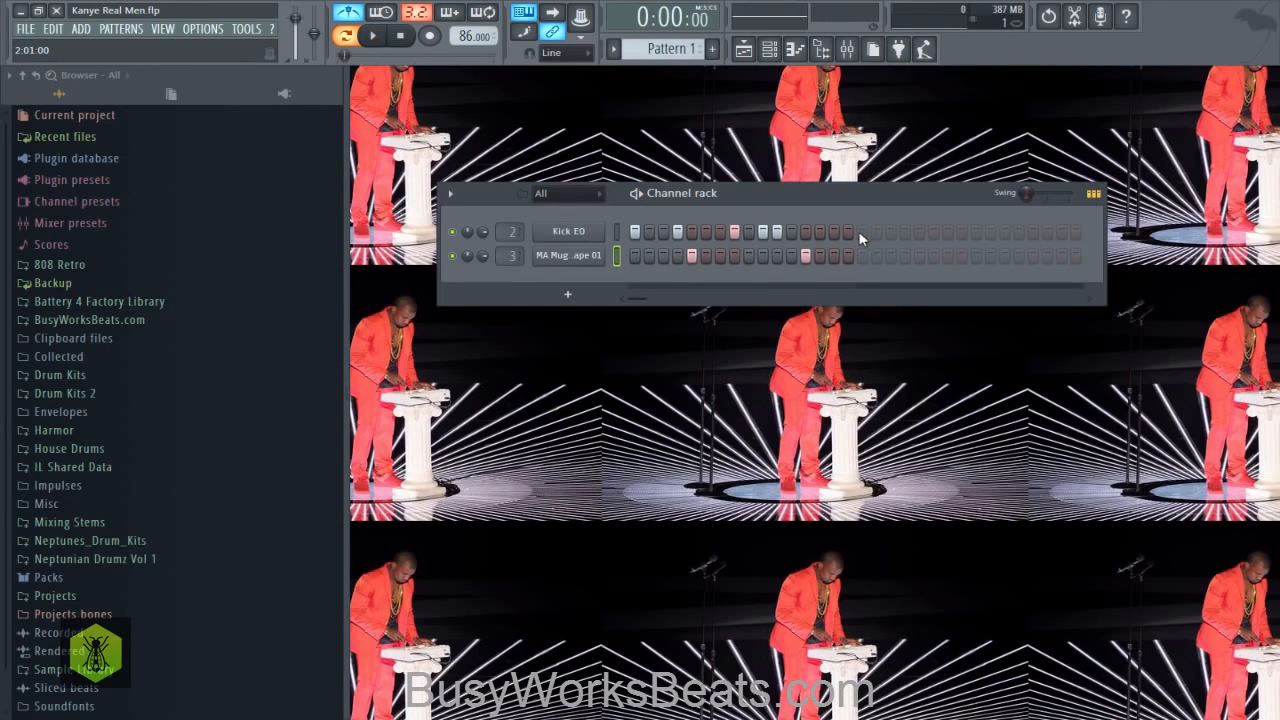
# - Clone Pattern 1 as Pattern 2, add a Kick EO hit on step 15 and play it back
pyautogui.click(614, 49)
pyautogui.click(745, 167)
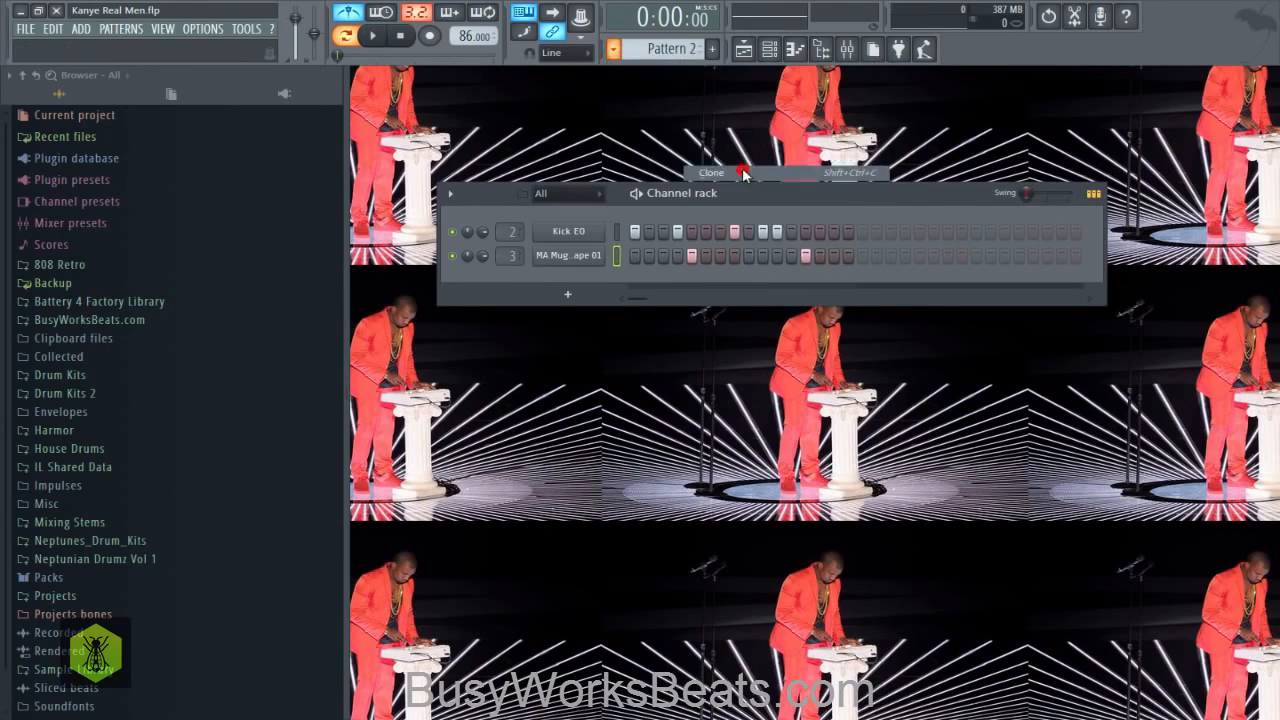
pyautogui.click(830, 231)
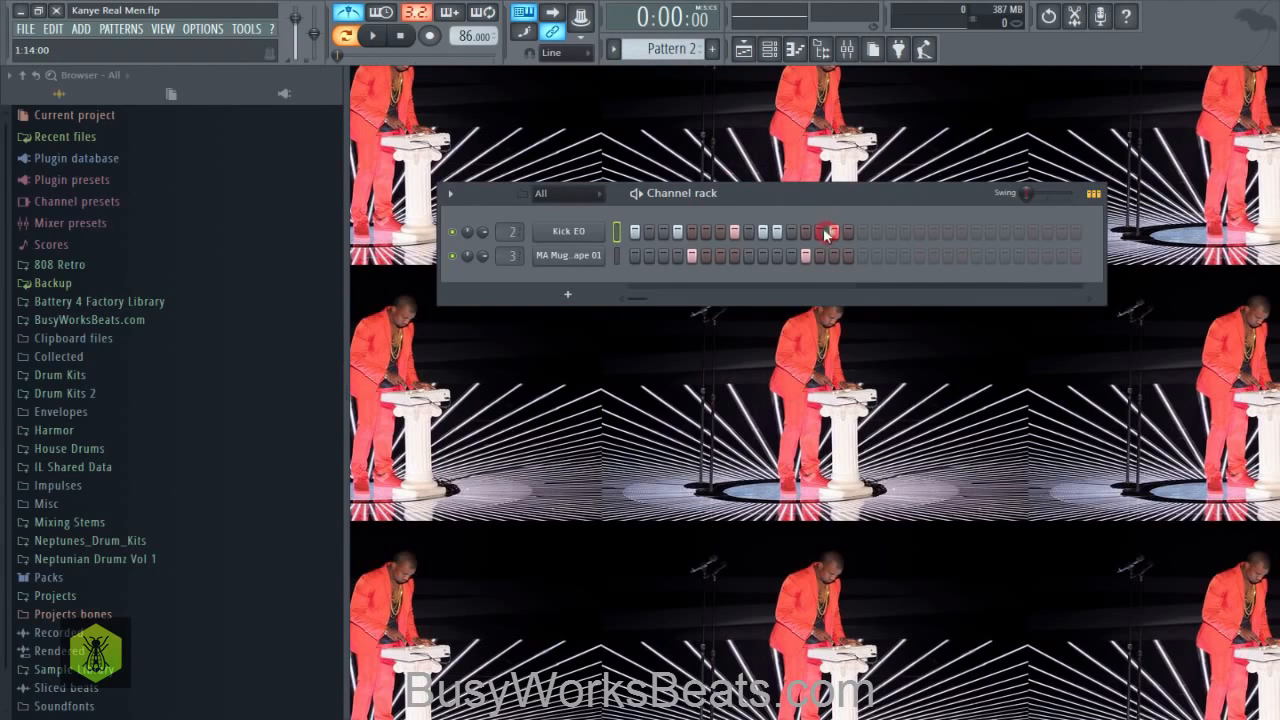
pyautogui.press('space')
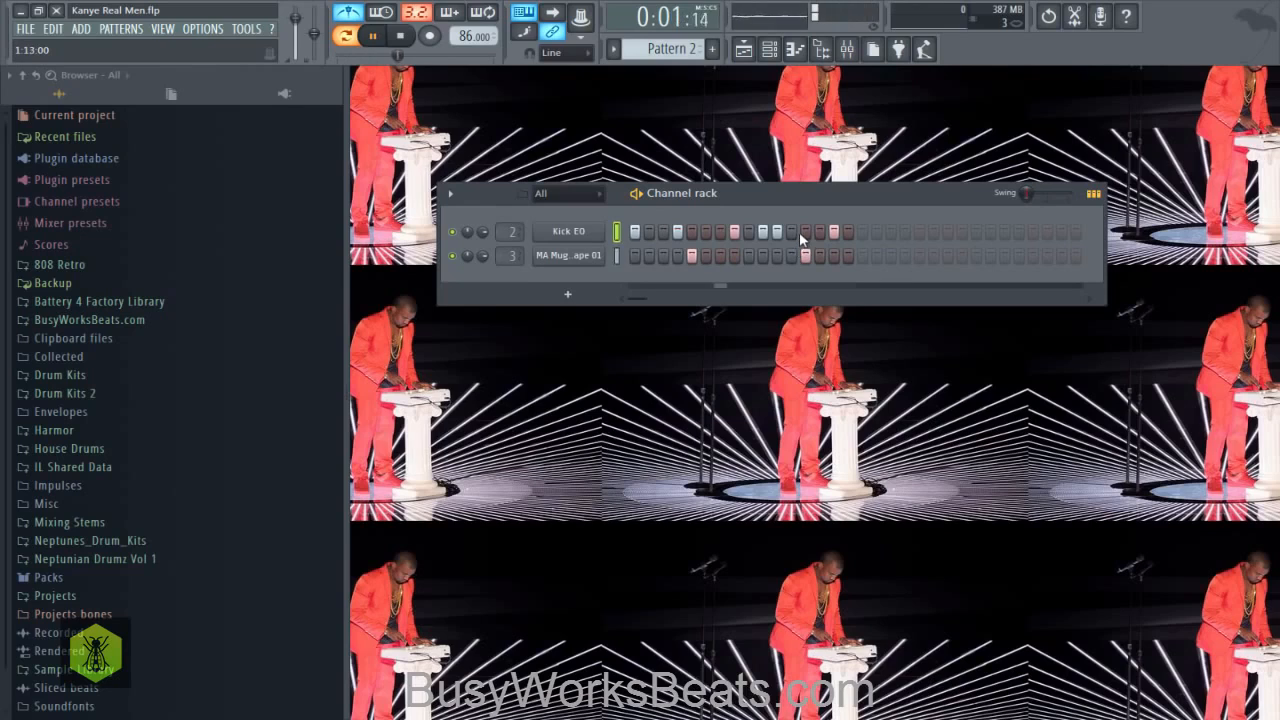
pyautogui.rightClick(585, 234)
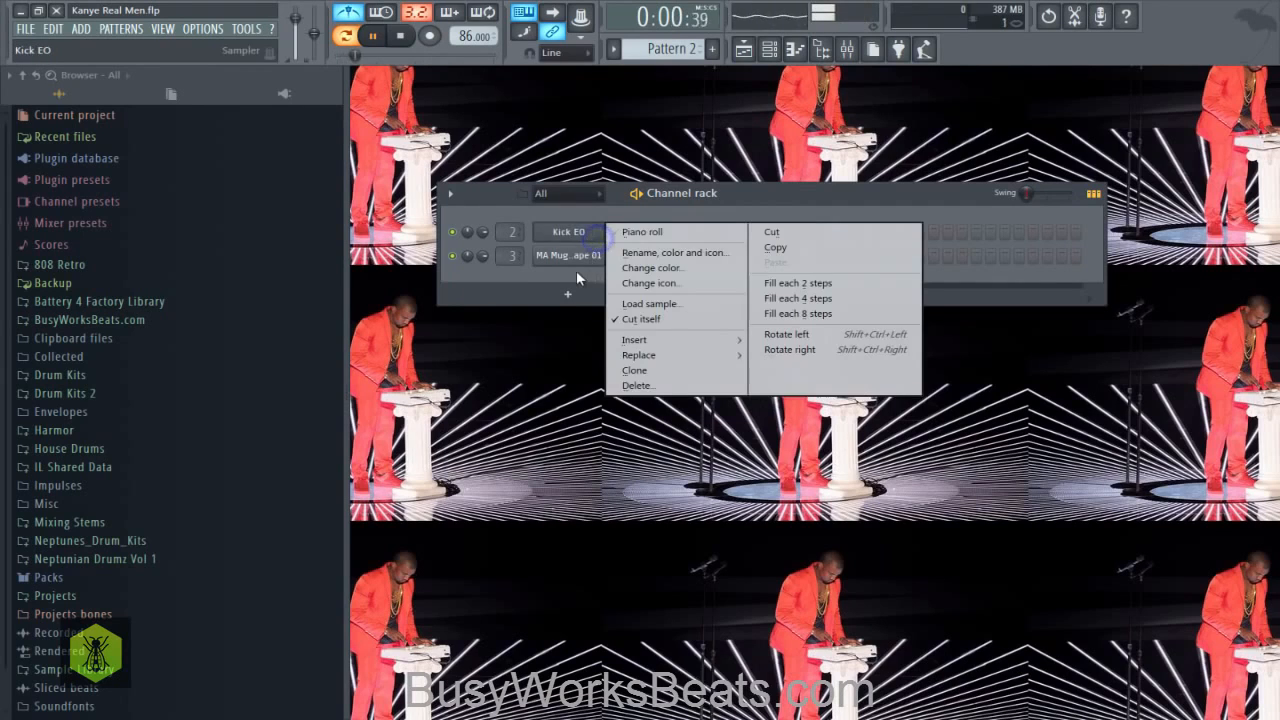
pyautogui.click(576, 271)
pyautogui.press('space')
# - Replace the Kick EO hit on step 15 of Pattern 2 with one on step 14 and play it back
pyautogui.rightClick(834, 232)
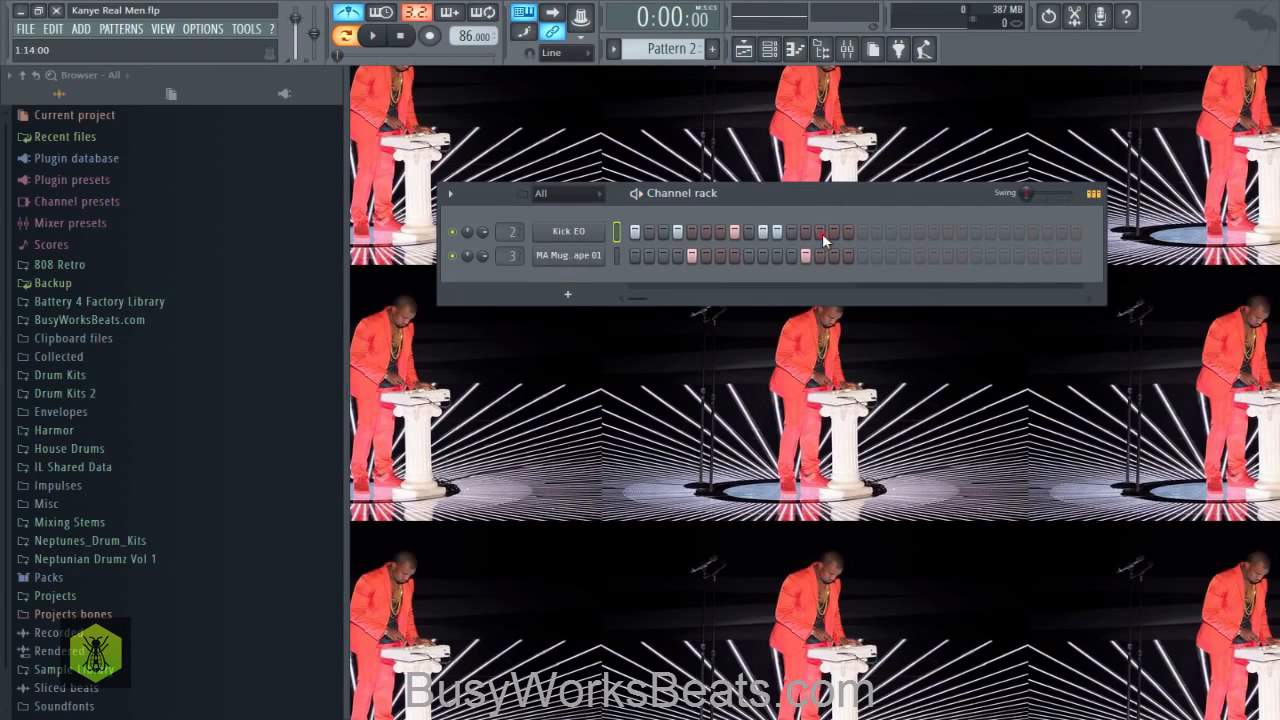
pyautogui.click(820, 232)
pyautogui.press('space')
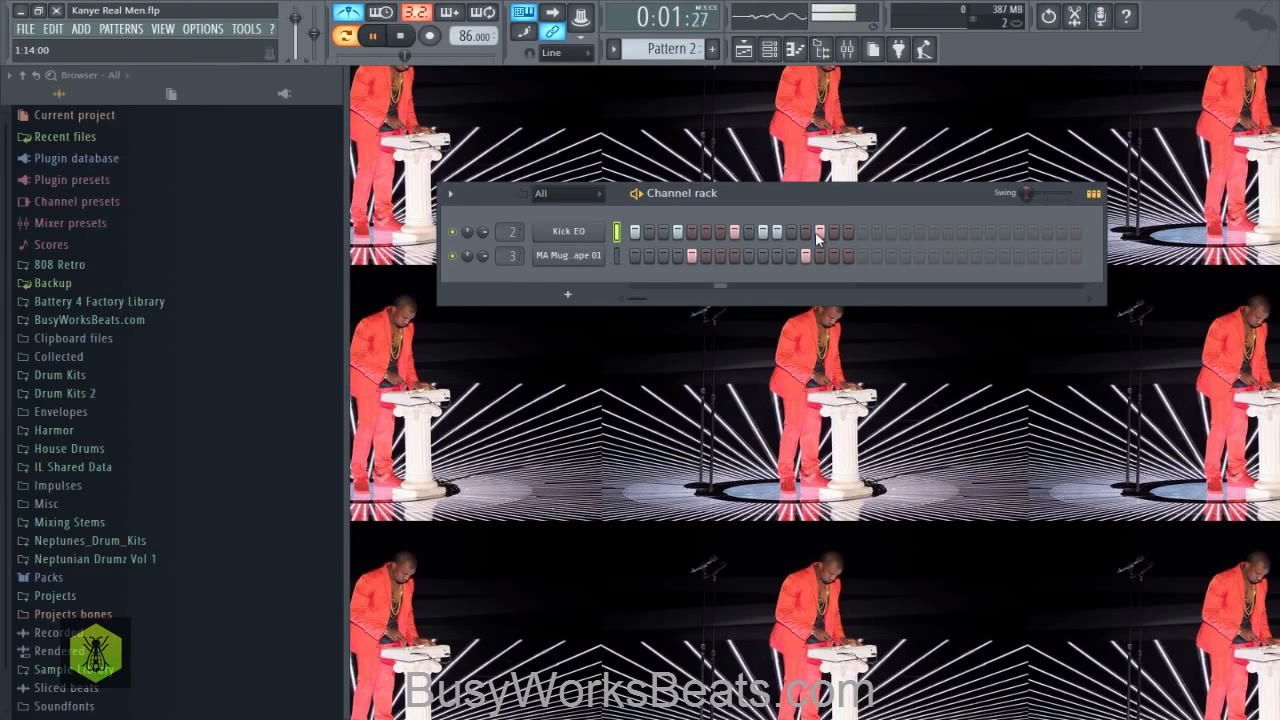
pyautogui.press('space')
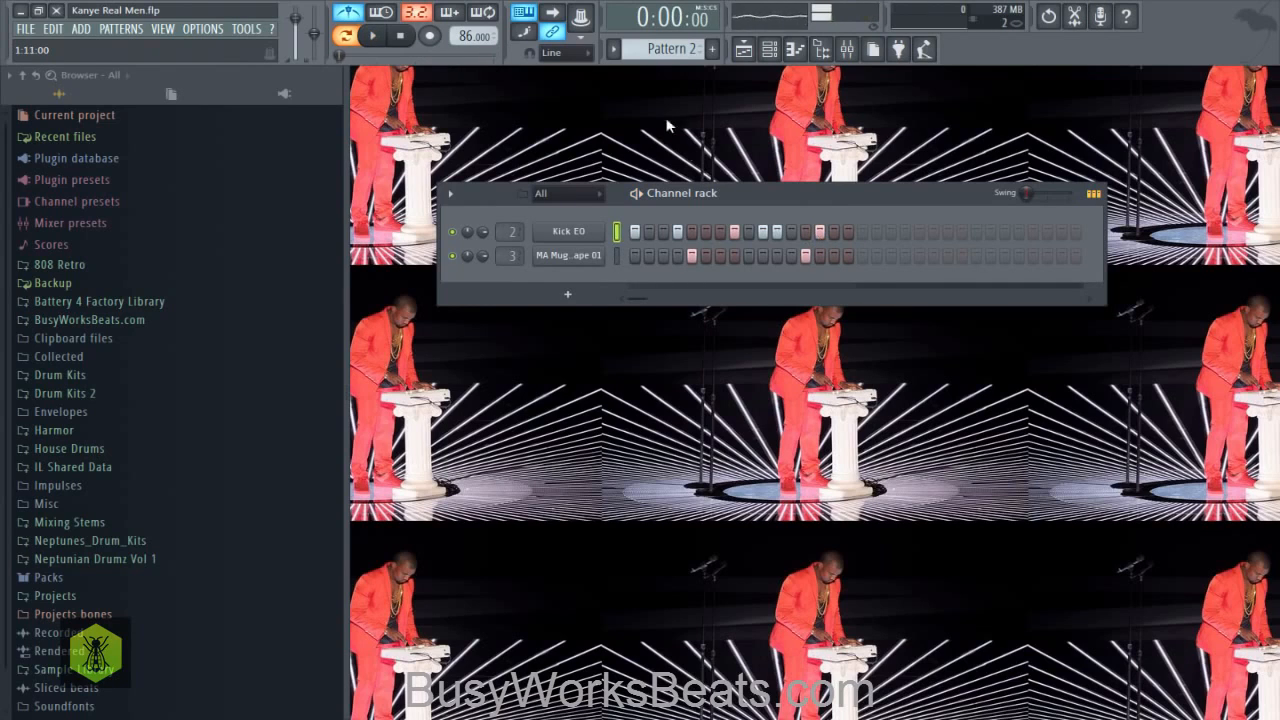
# - Clone Pattern 2 as Pattern 3, add a Kick EO hit on step 16 and play it back
pyautogui.click(614, 48)
pyautogui.click(717, 174)
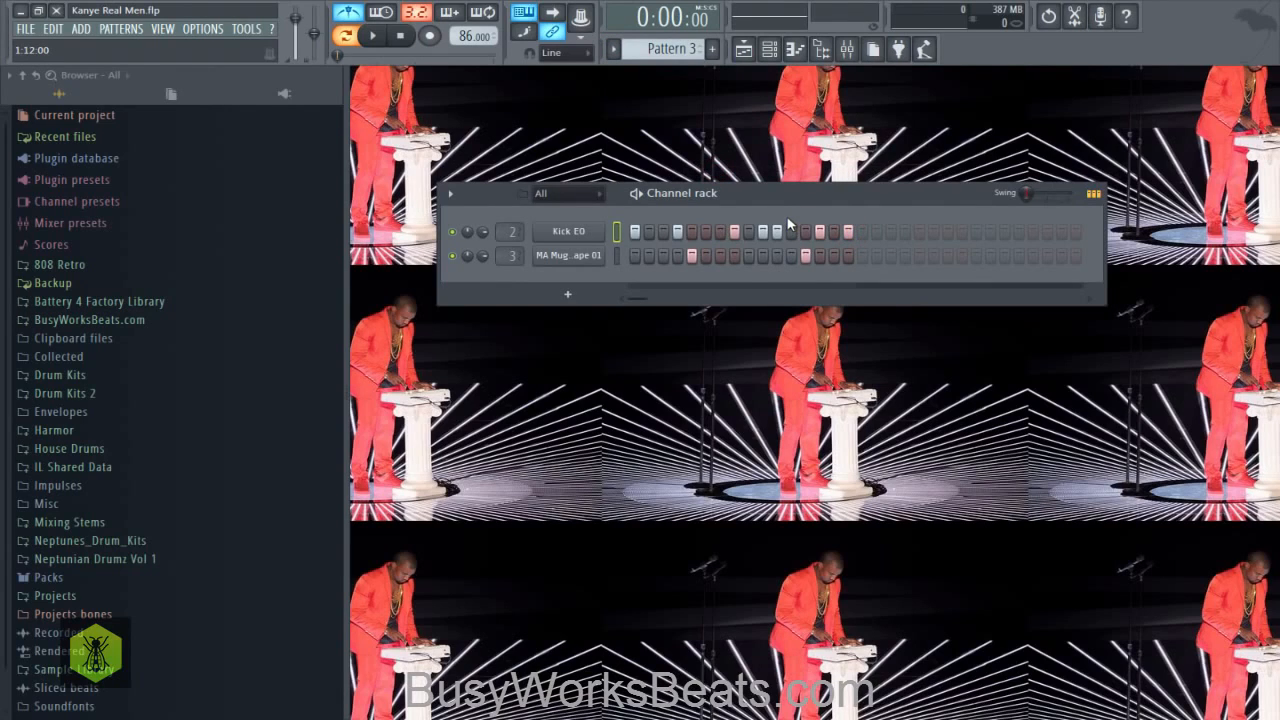
pyautogui.press('space')
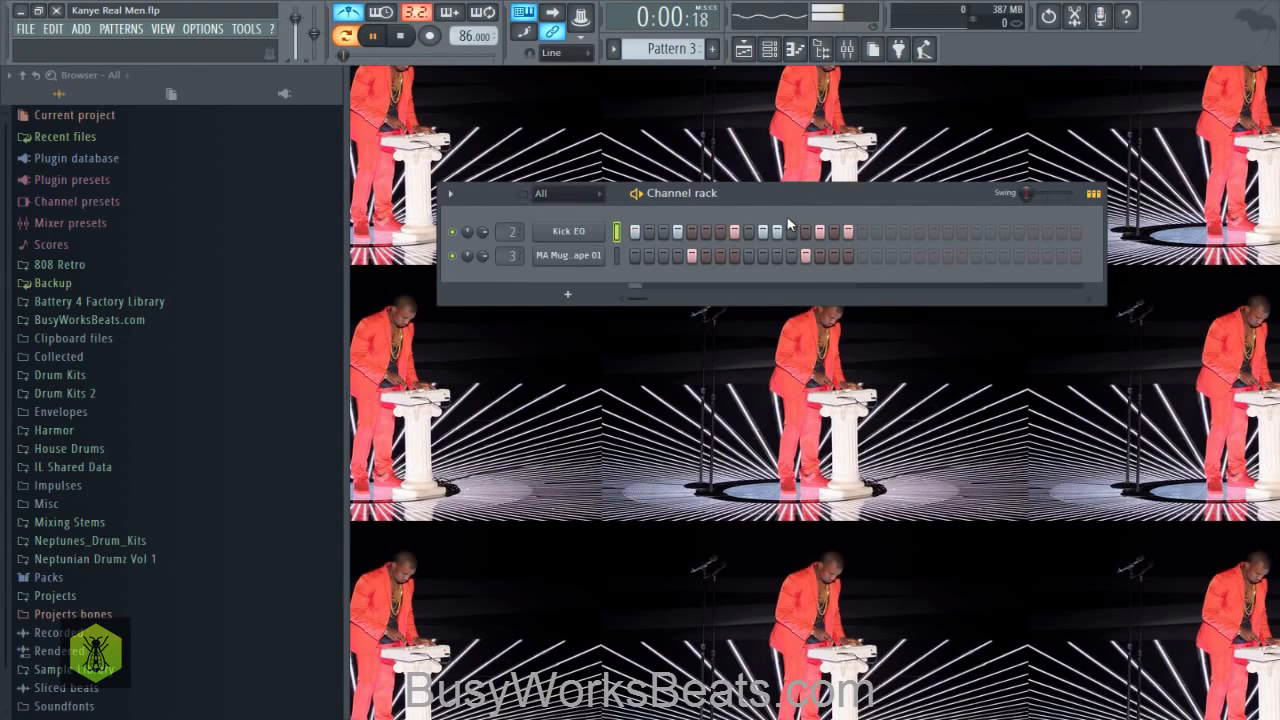
pyautogui.rightClick(568, 241)
pyautogui.click(556, 282)
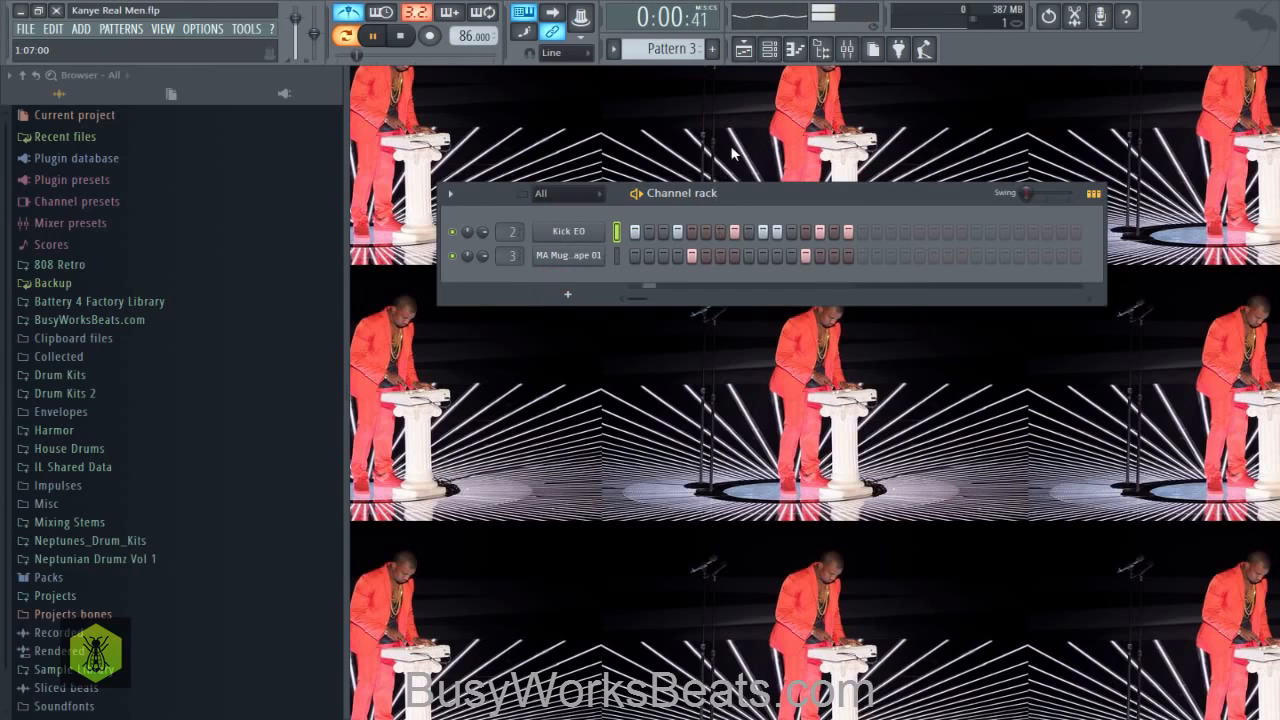
pyautogui.press('space')
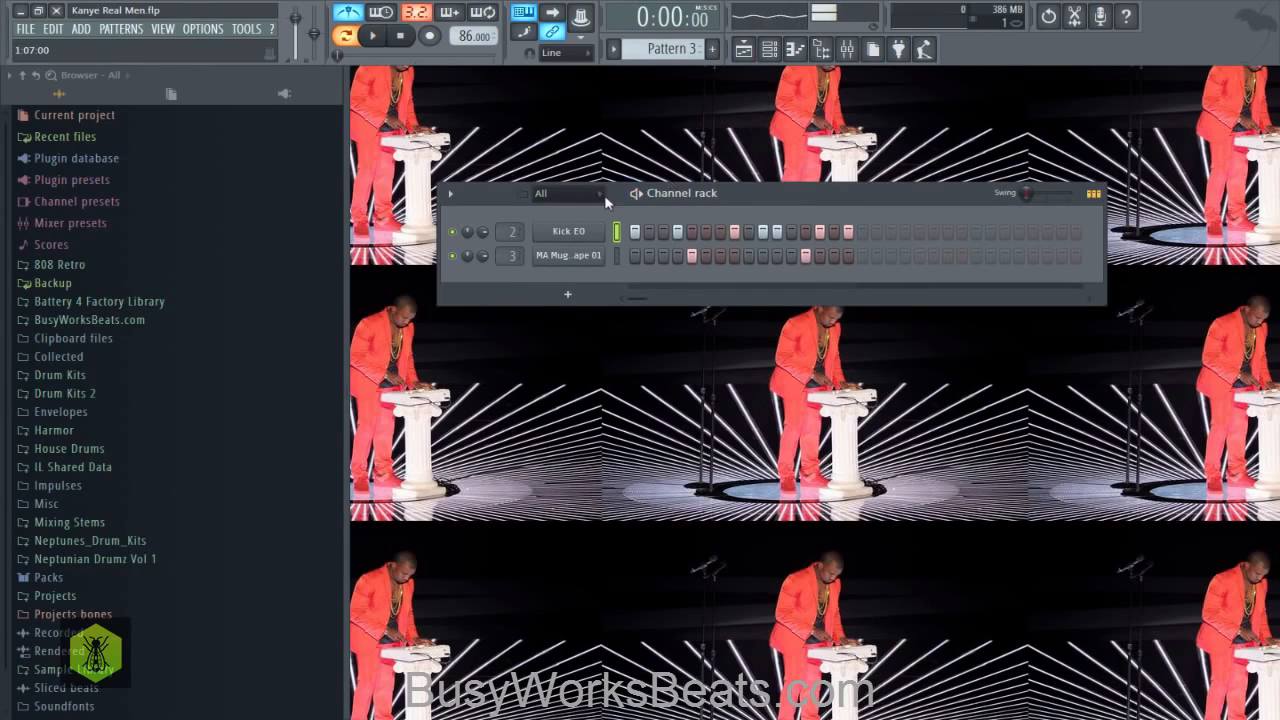
# - Open the playlist and place Pattern 1 at bar 1 and Pattern 2 at bar 2 on Track 1
pyautogui.click(744, 49)
pyautogui.click(437, 93)
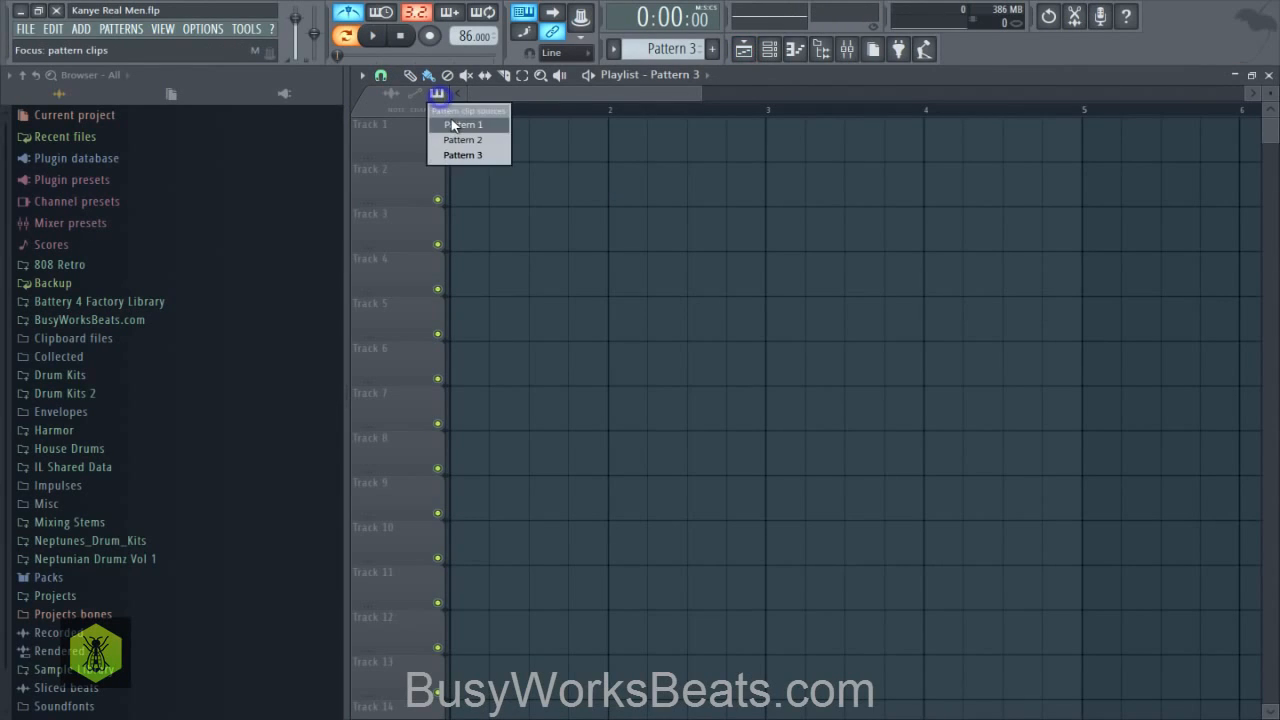
pyautogui.click(450, 122)
pyautogui.click(450, 125)
pyautogui.scroll(-5, 468, 108)
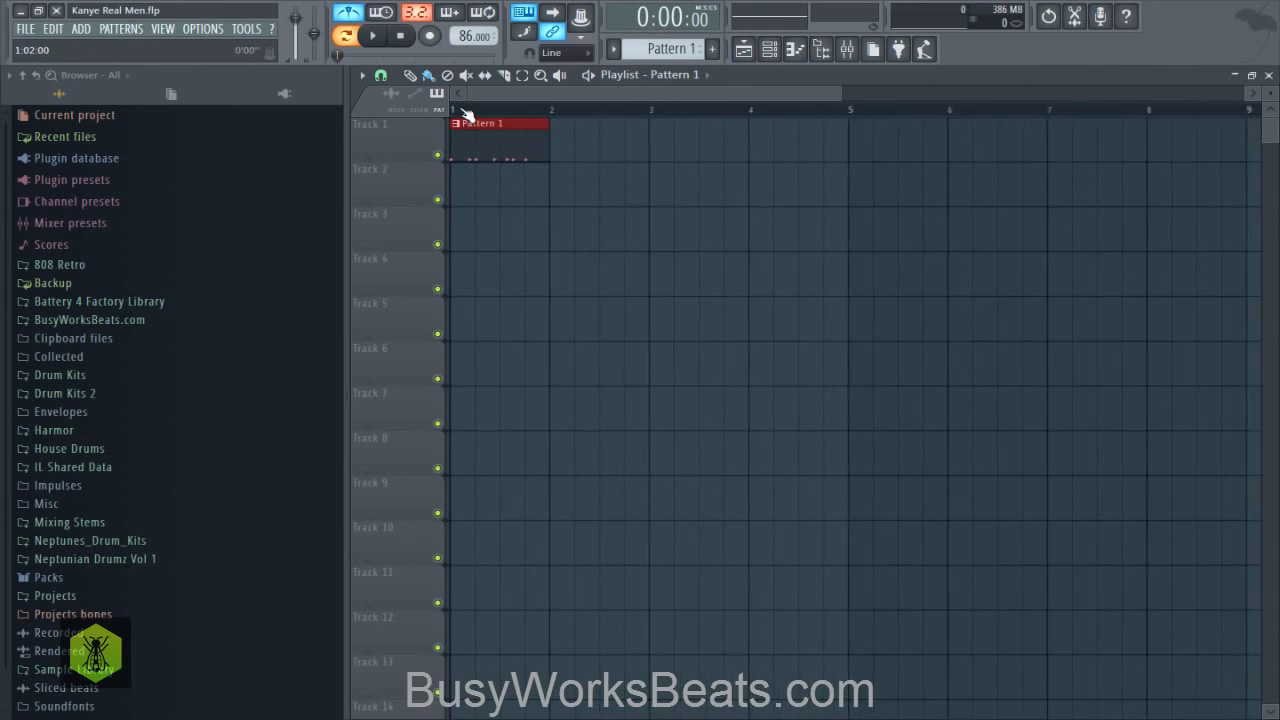
pyautogui.click(437, 93)
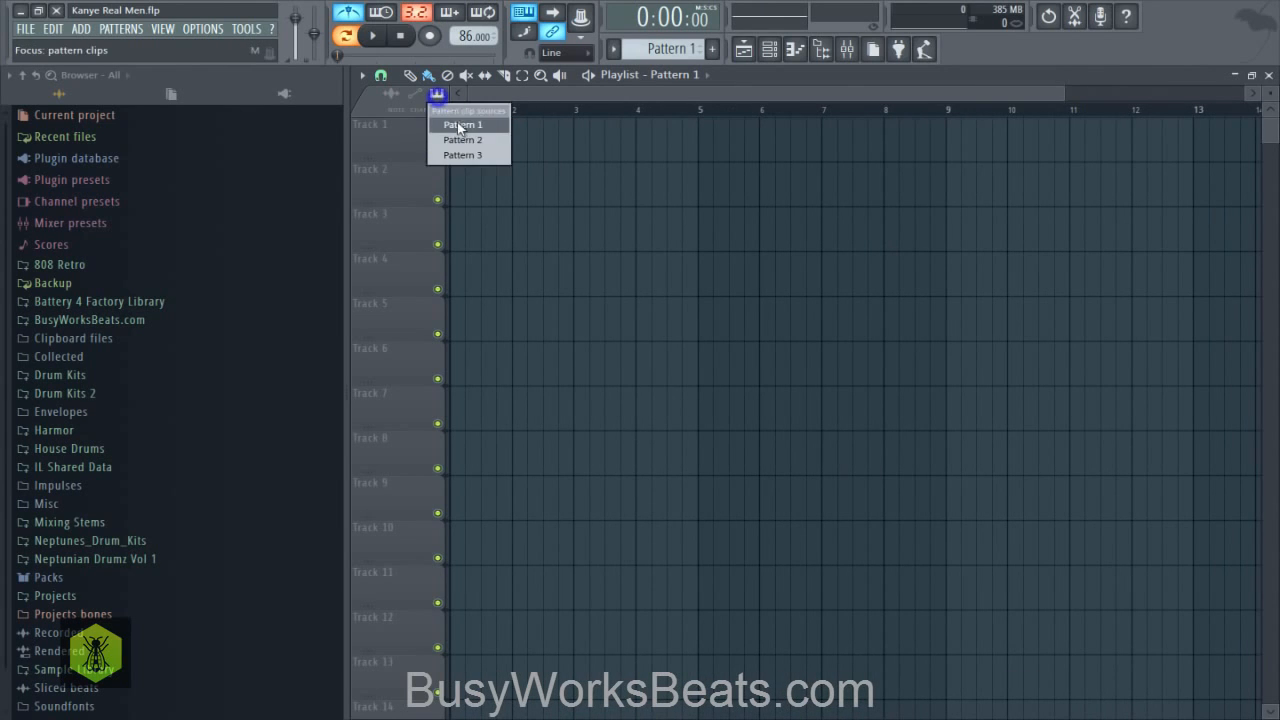
pyautogui.click(457, 139)
pyautogui.click(520, 132)
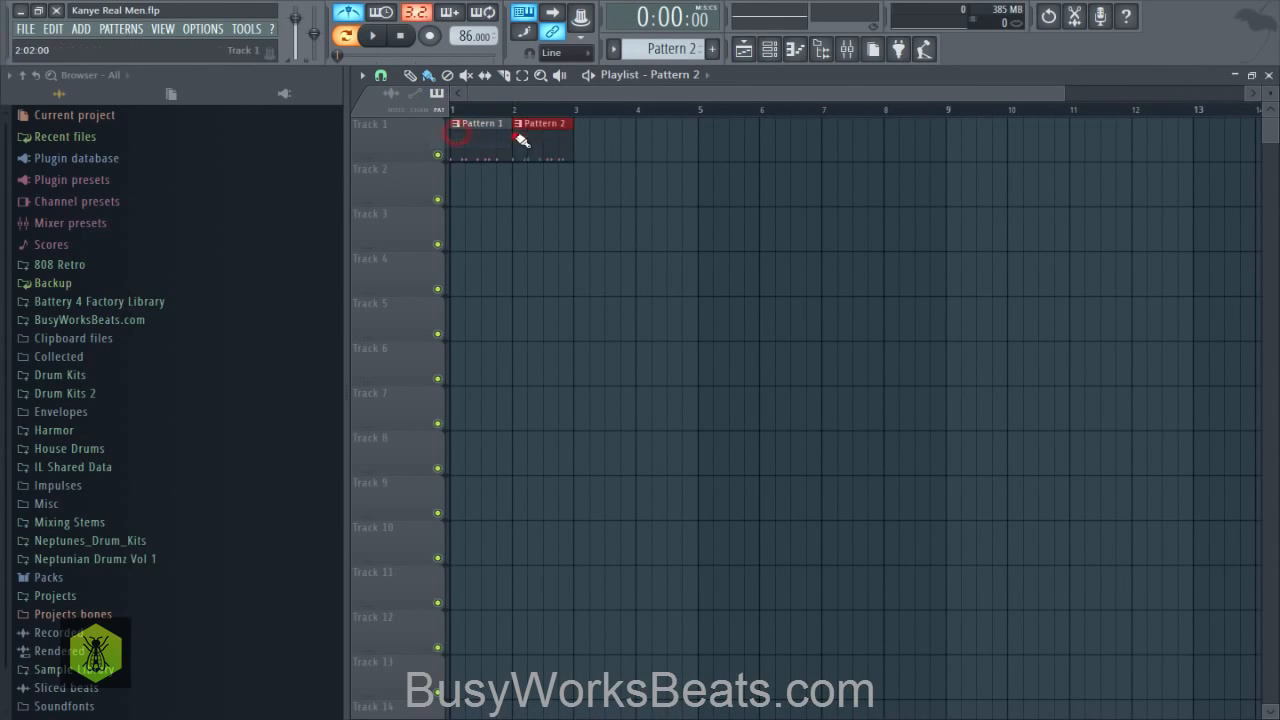
# - Place Pattern 1 again at bar 3 and Pattern 3 at bar 4 on Track 1
pyautogui.click(490, 200)
pyautogui.click(486, 145)
pyautogui.click(594, 133)
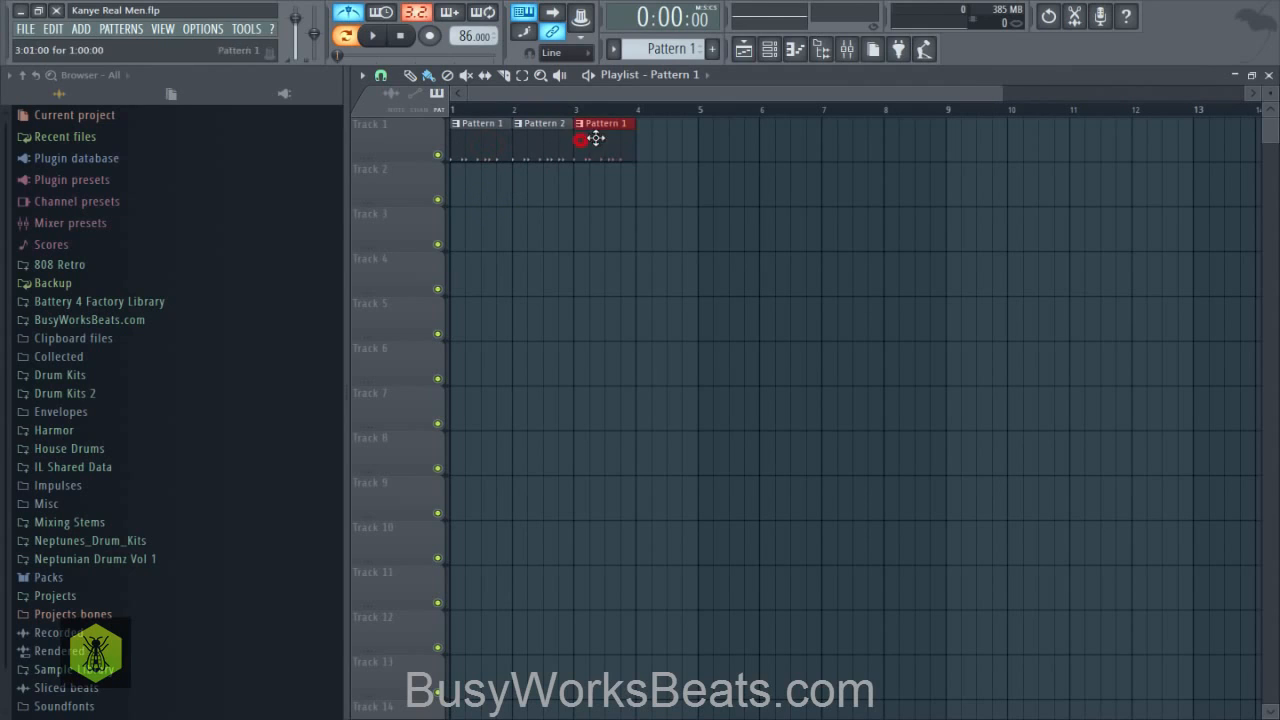
pyautogui.click(437, 93)
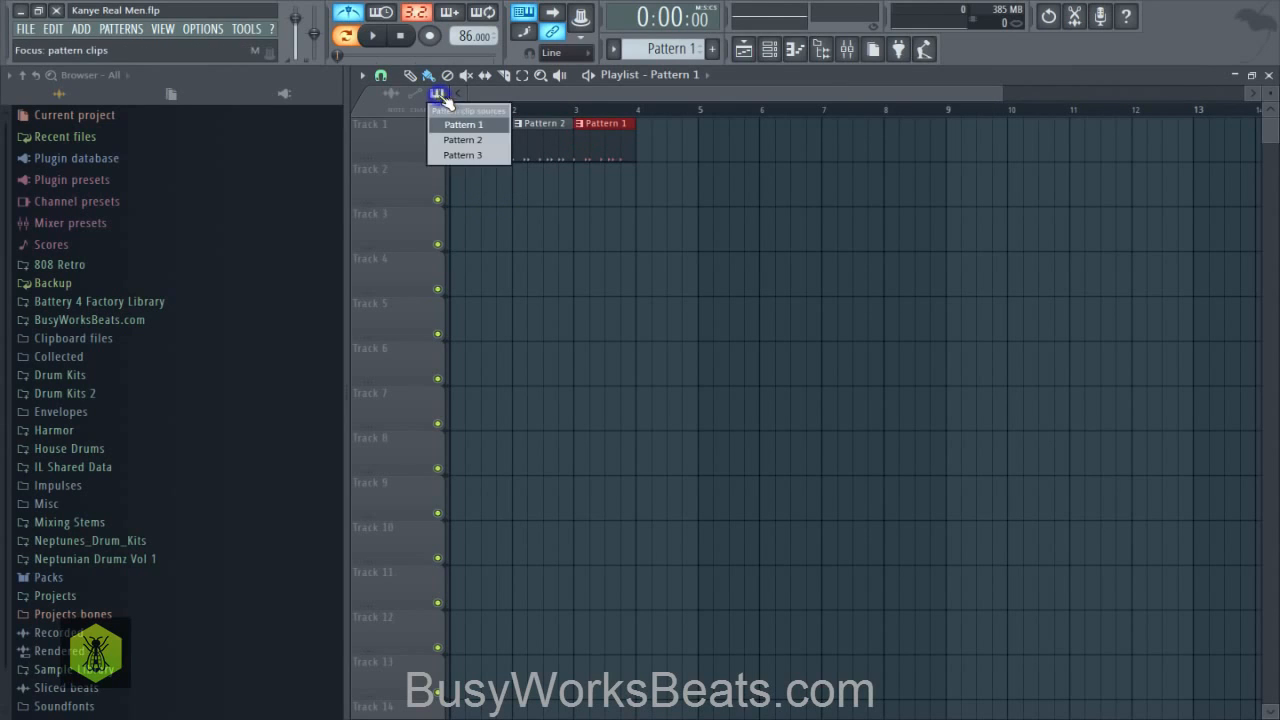
pyautogui.click(455, 148)
pyautogui.click(654, 132)
pyautogui.click(563, 216)
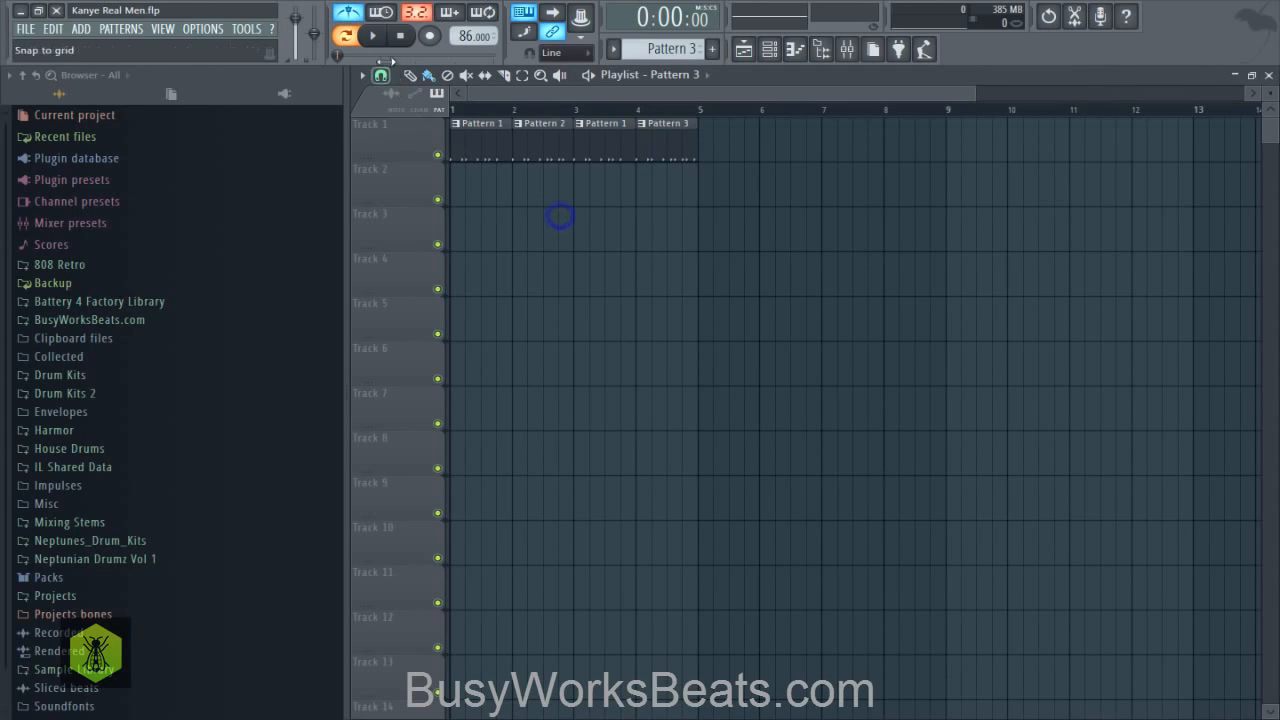
# - Switch to song mode, duplicate the four Track 1 clips into bars 5 to 8 and play the arrangement briefly
pyautogui.click(345, 35)
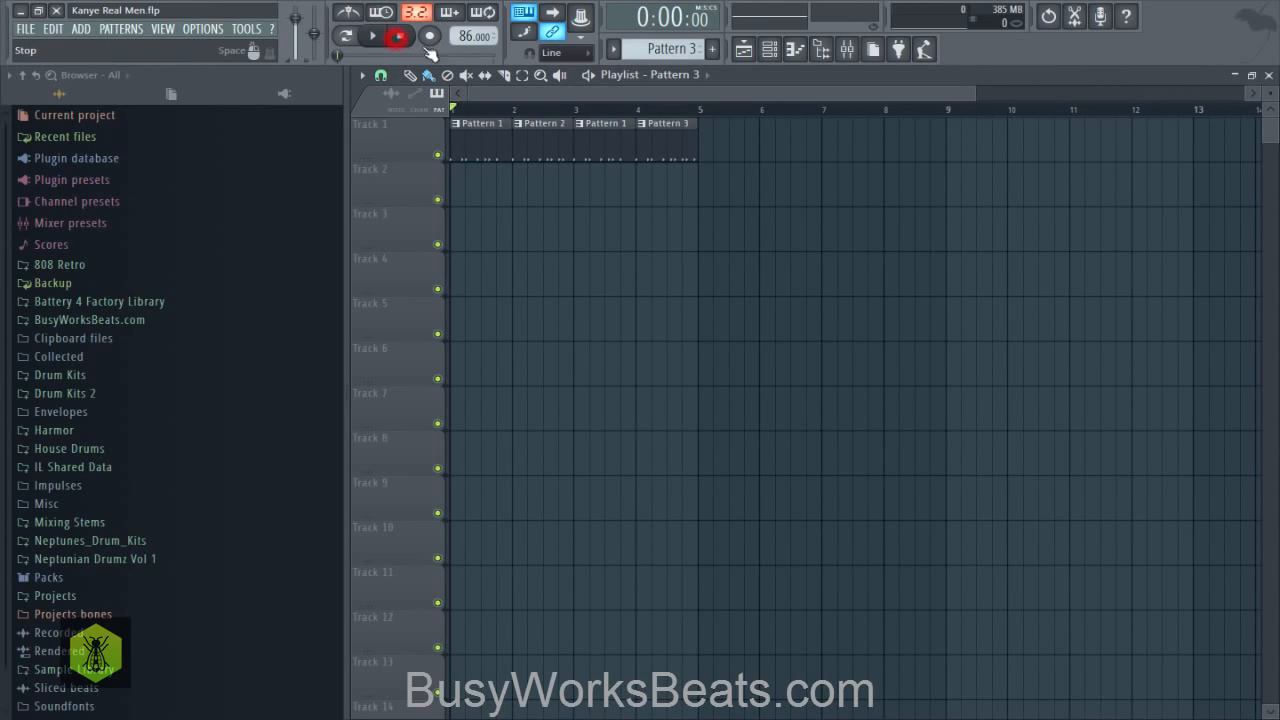
pyautogui.hotkey('ctrl', 'a')
pyautogui.hotkey('ctrl', 'b')
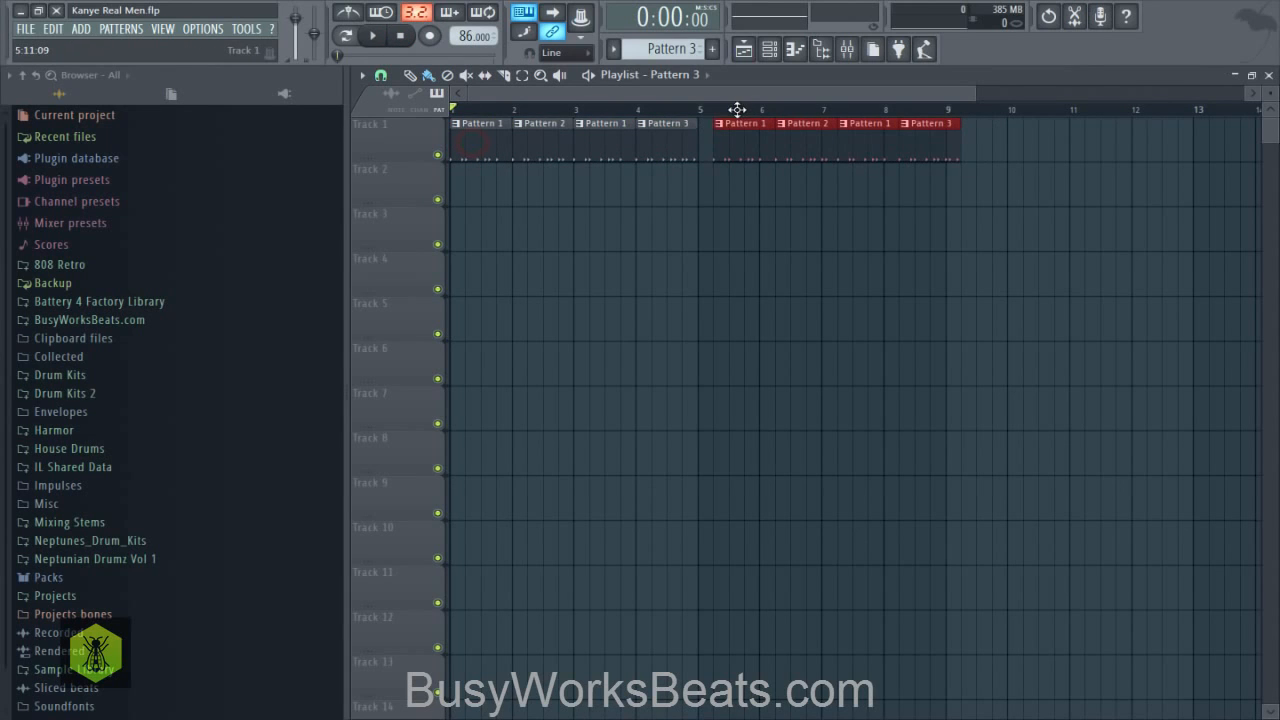
pyautogui.press('space')
pyautogui.scroll(-2, 609, 108)
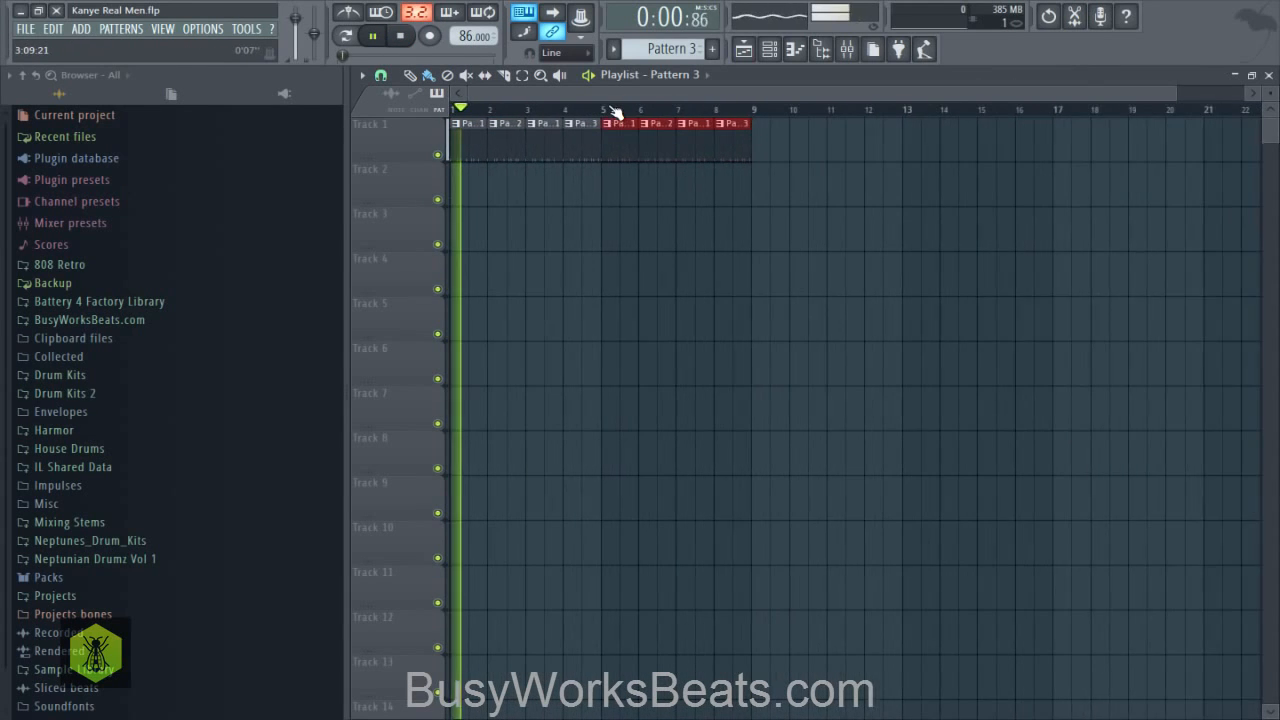
pyautogui.click(769, 49)
pyautogui.press('space')
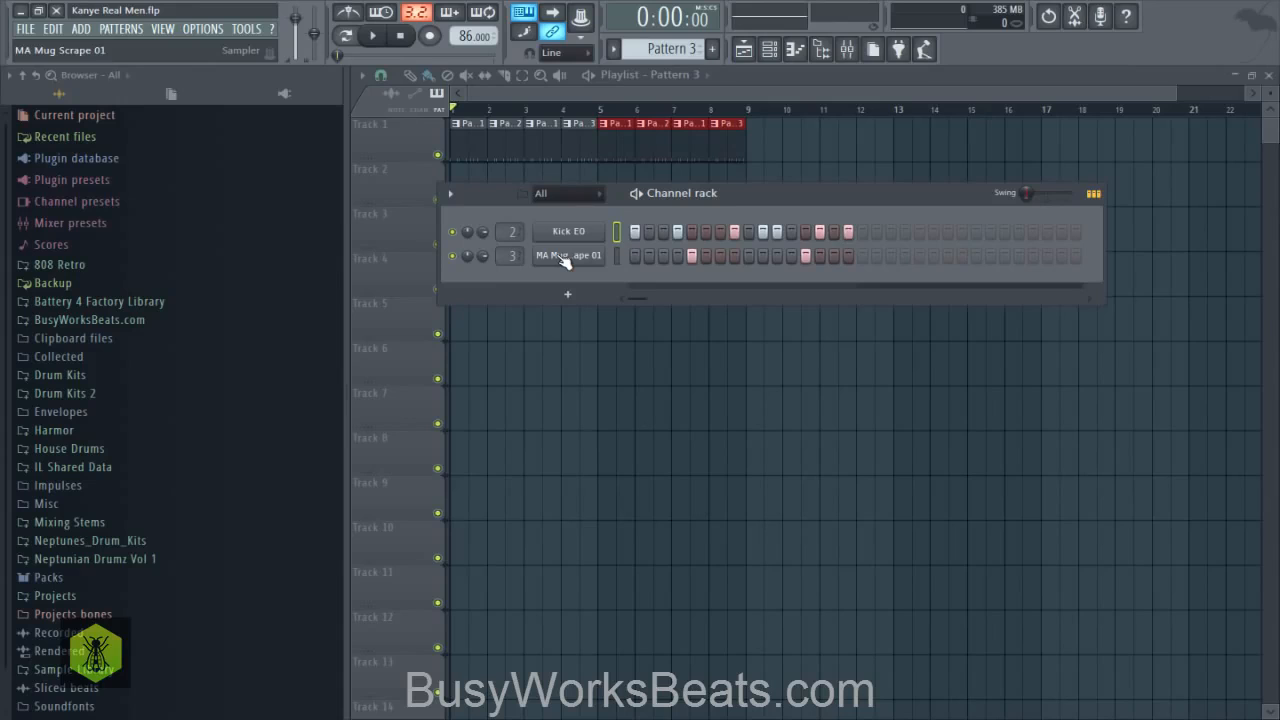
# - Switch to the empty Pattern 4 and add an FL Keys channel to the channel rack
pyautogui.moveTo(668, 52); pyautogui.dragTo(663, 44)
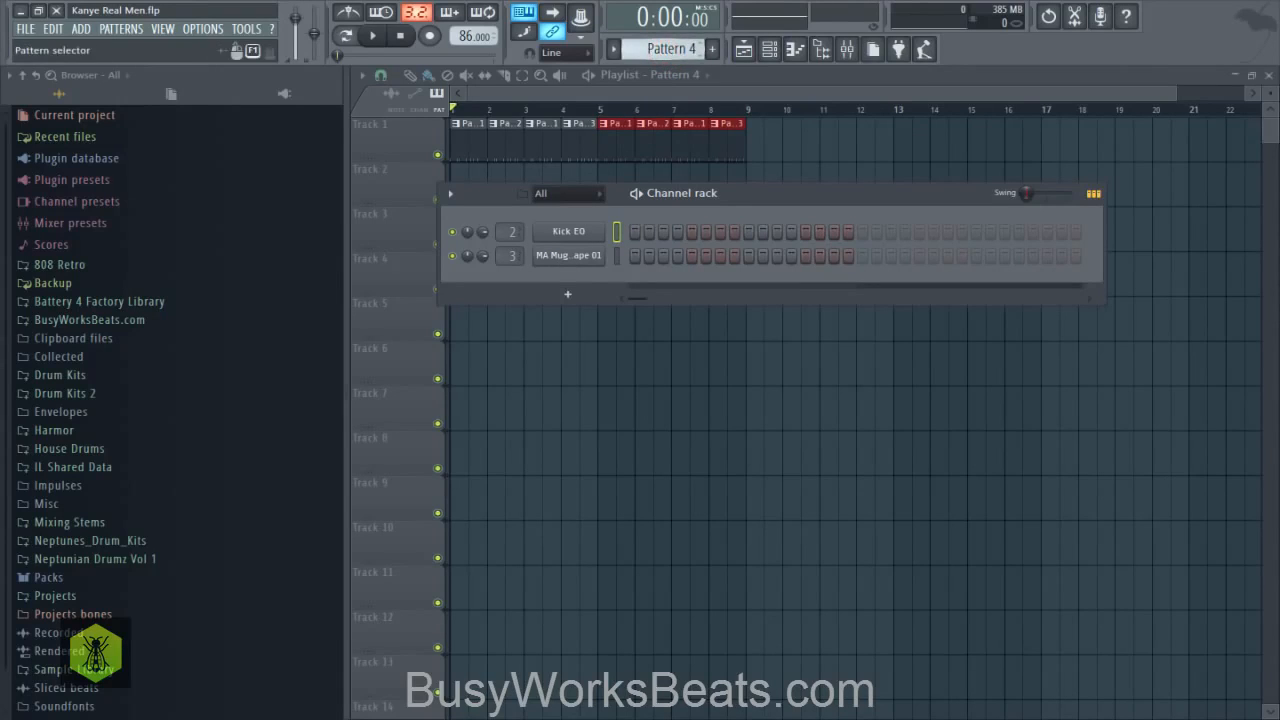
pyautogui.click(81, 29)
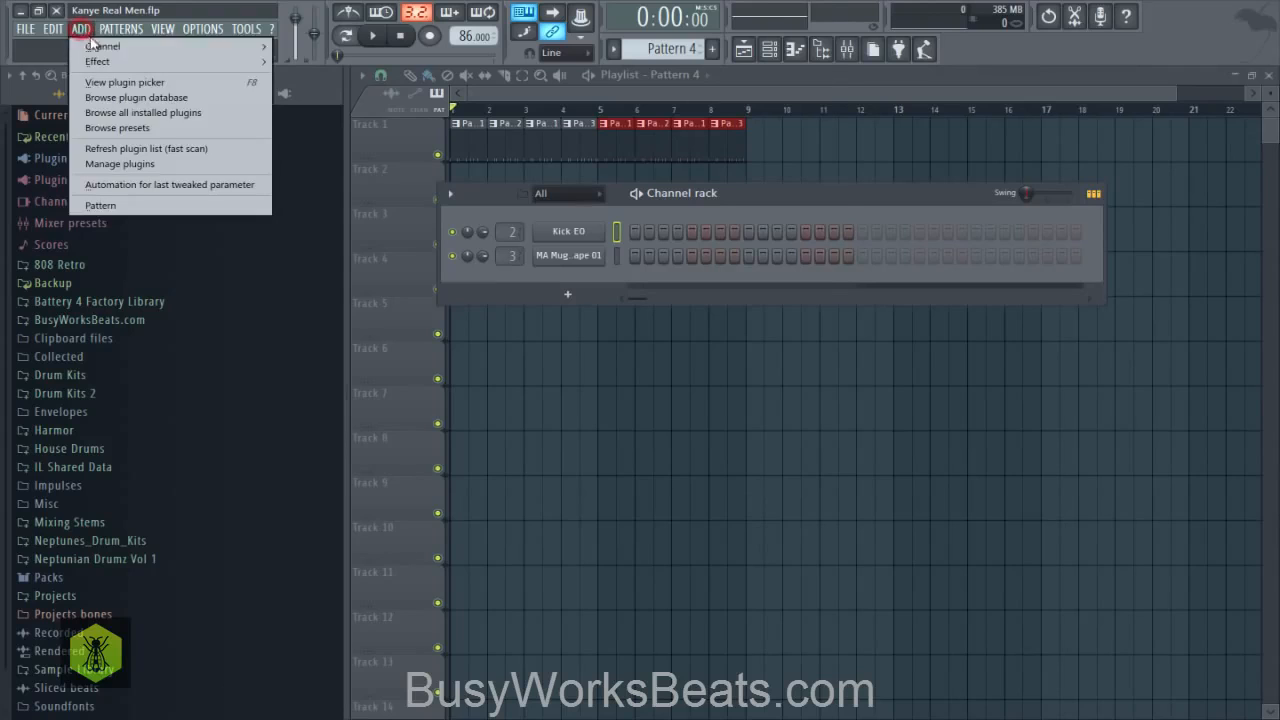
pyautogui.moveTo(100, 46)
pyautogui.click(365, 350)
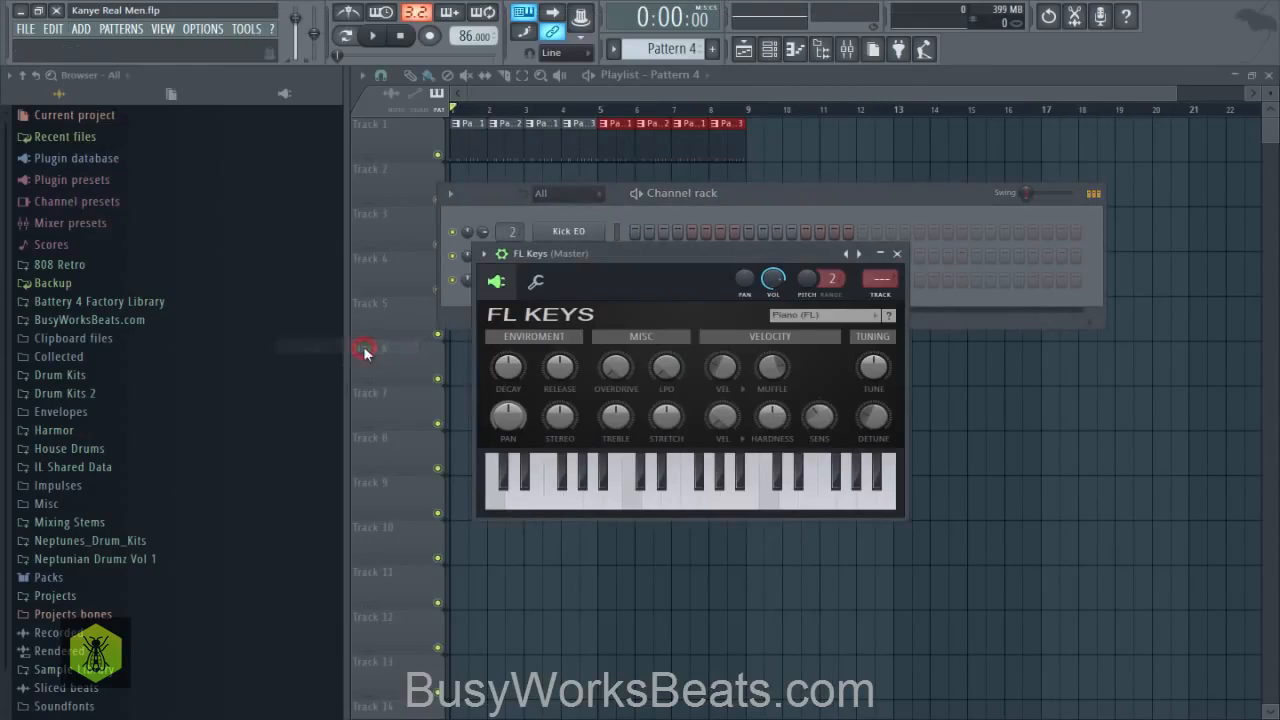
# - Route FL Keys to mixer track 4 and audition a couple of its piano notes
pyautogui.moveTo(801, 257); pyautogui.dragTo(775, 329)
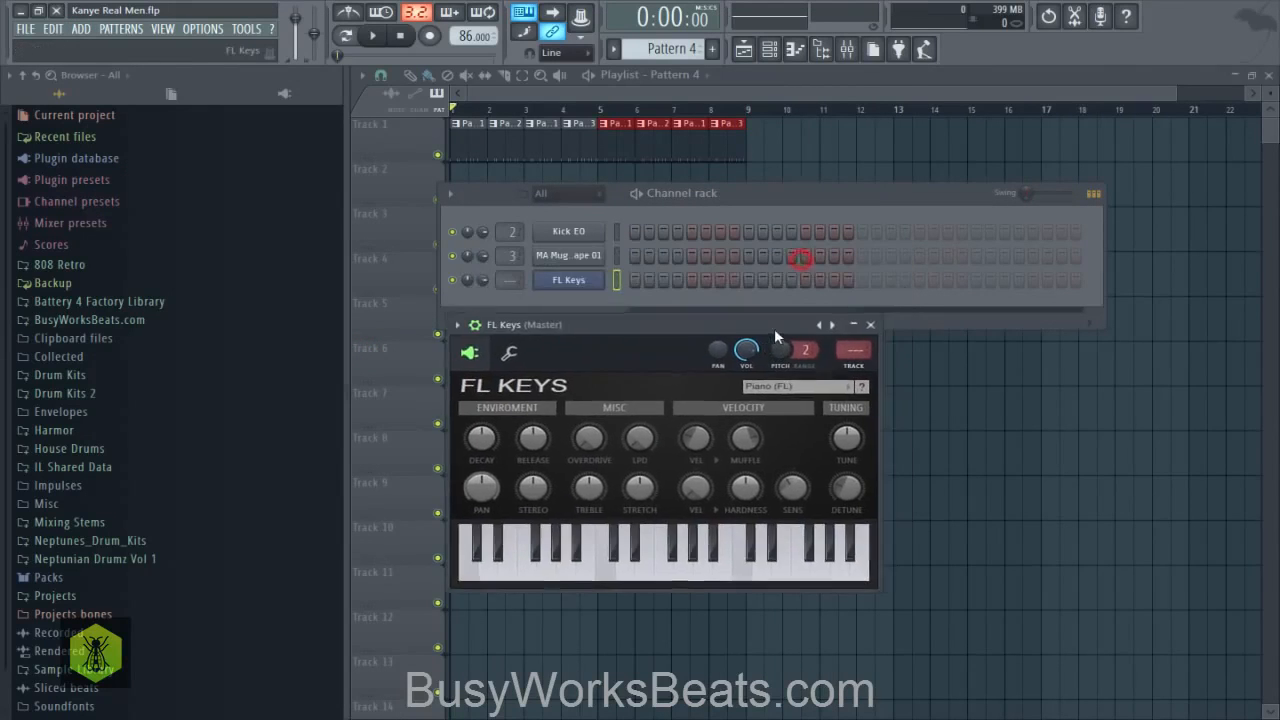
pyautogui.doubleClick(841, 349)
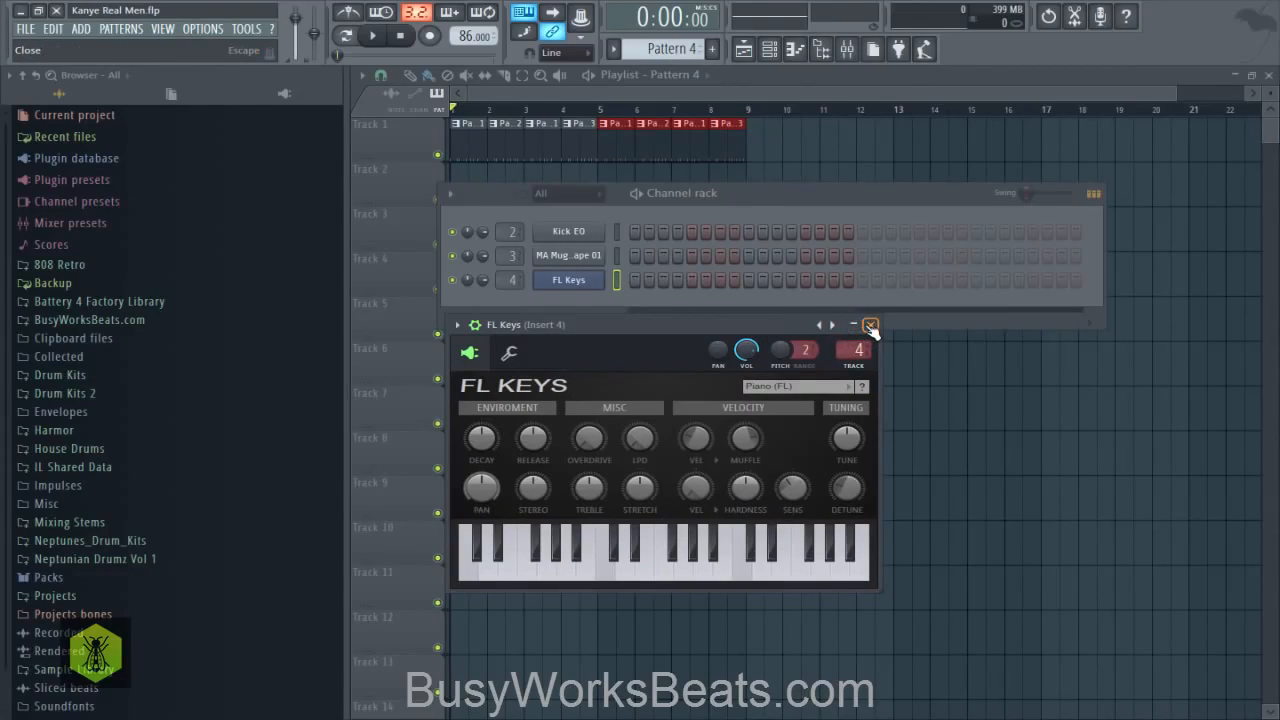
pyautogui.click(683, 570)
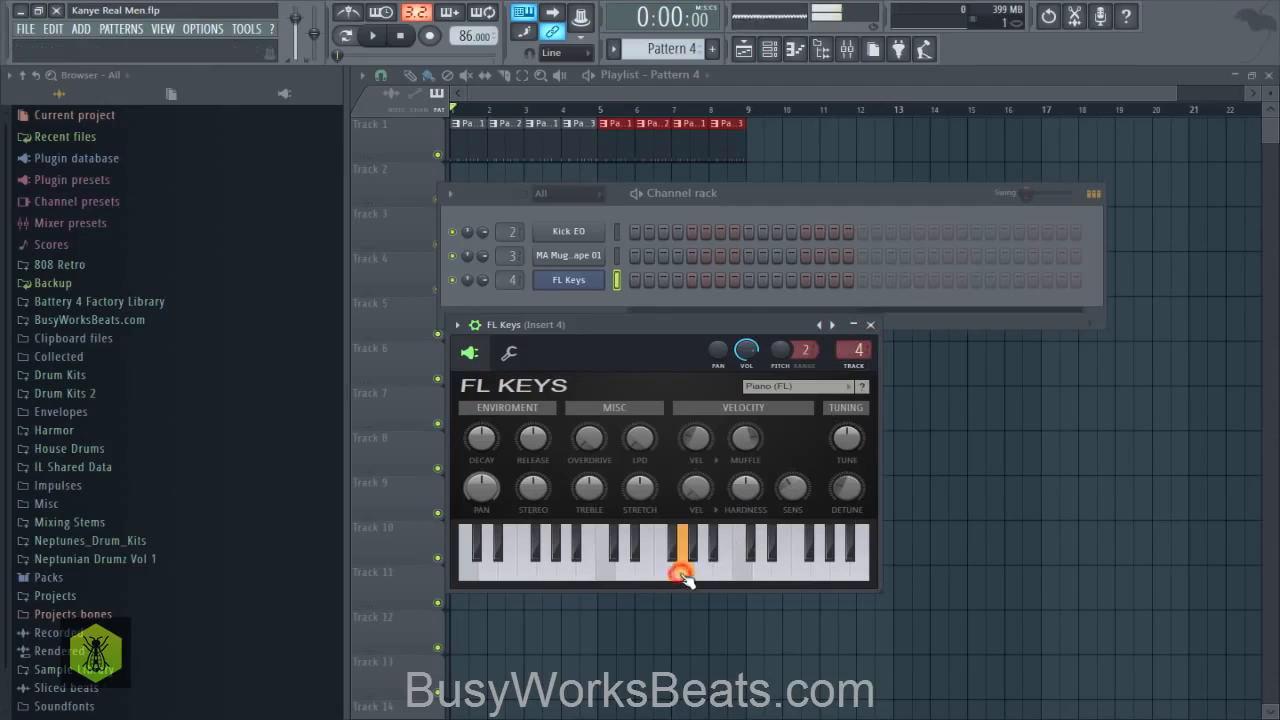
pyautogui.click(640, 570)
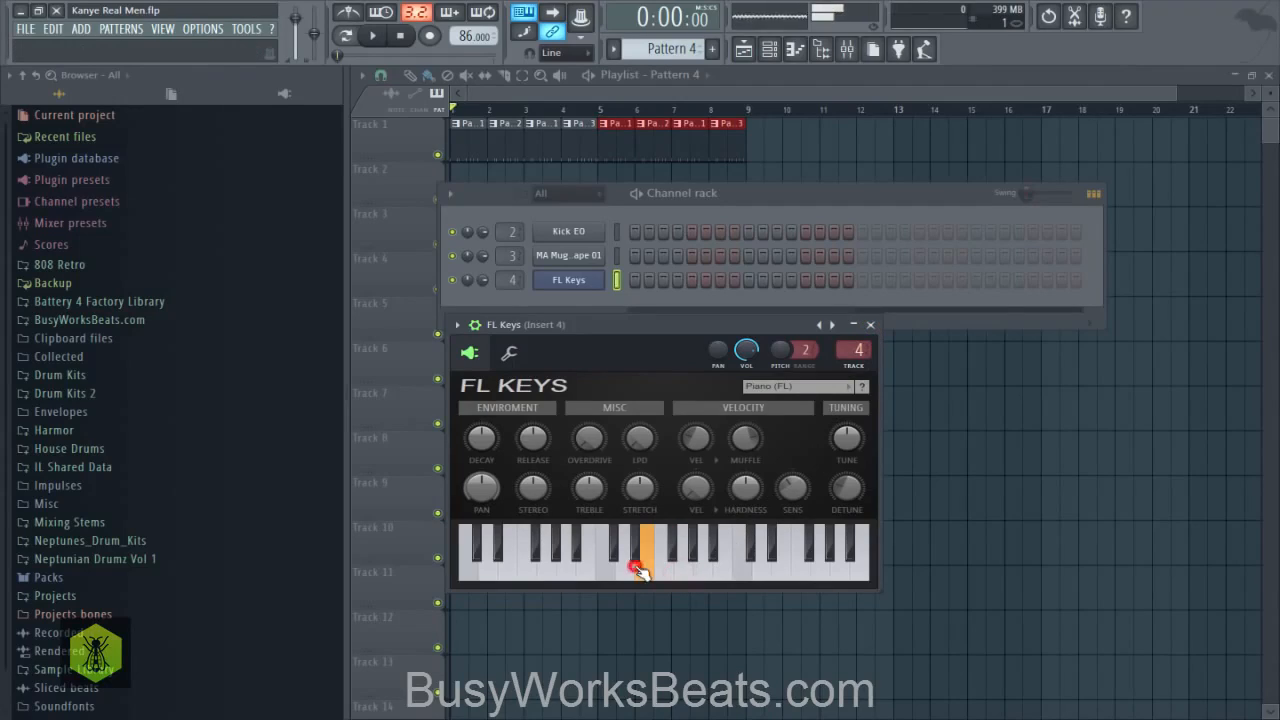
pyautogui.click(871, 325)
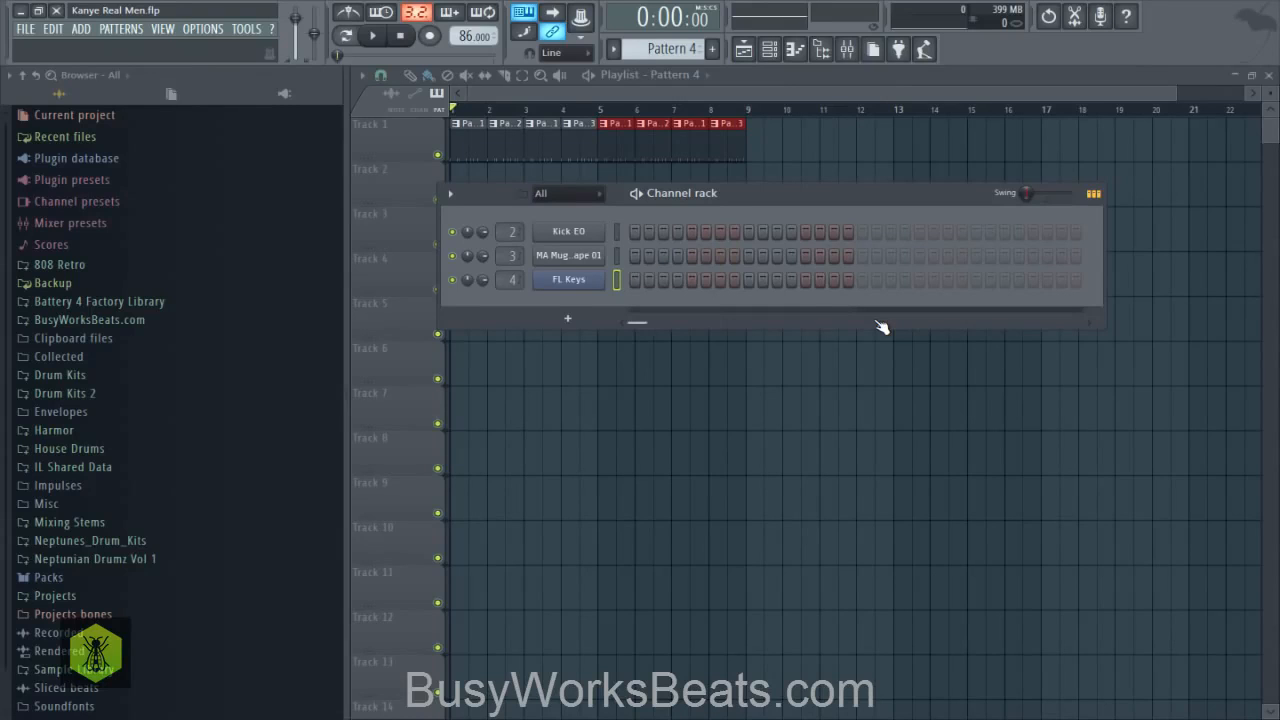
# - Place a two-bar Pattern 4 clip at the start of Track 2 in the playlist
pyautogui.click(575, 279)
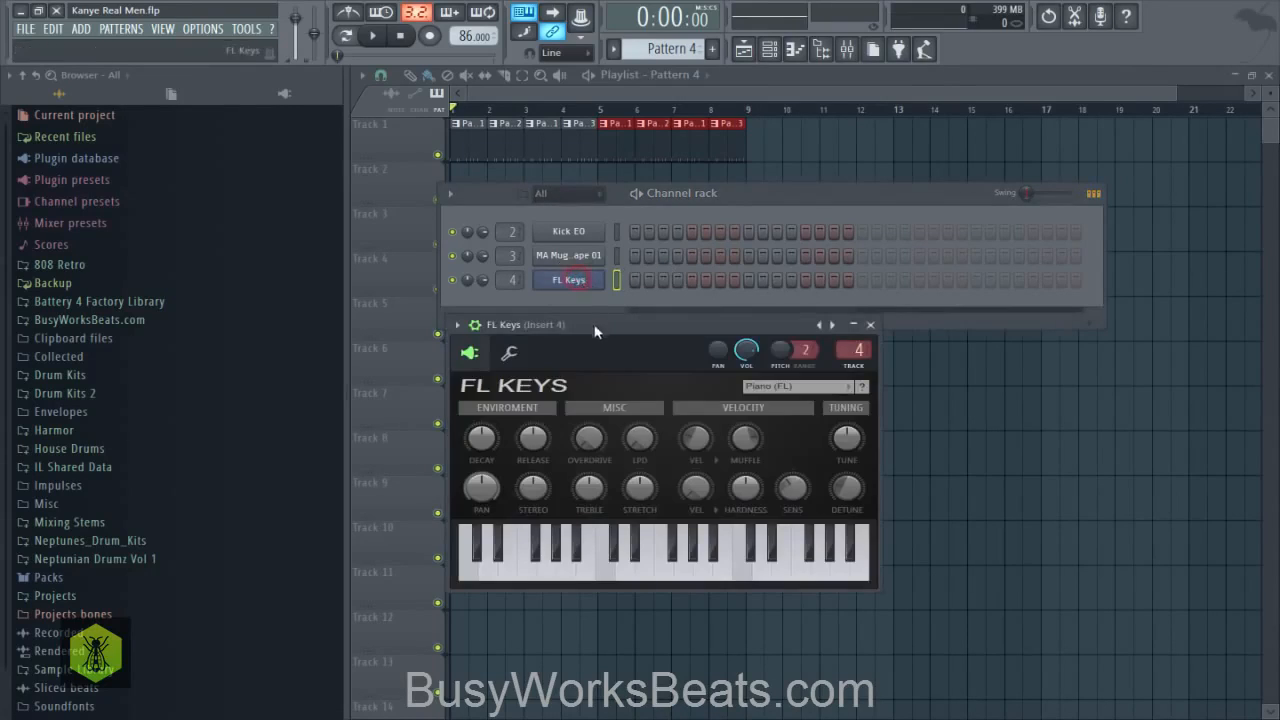
pyautogui.rightClick(588, 286)
pyautogui.click(642, 280)
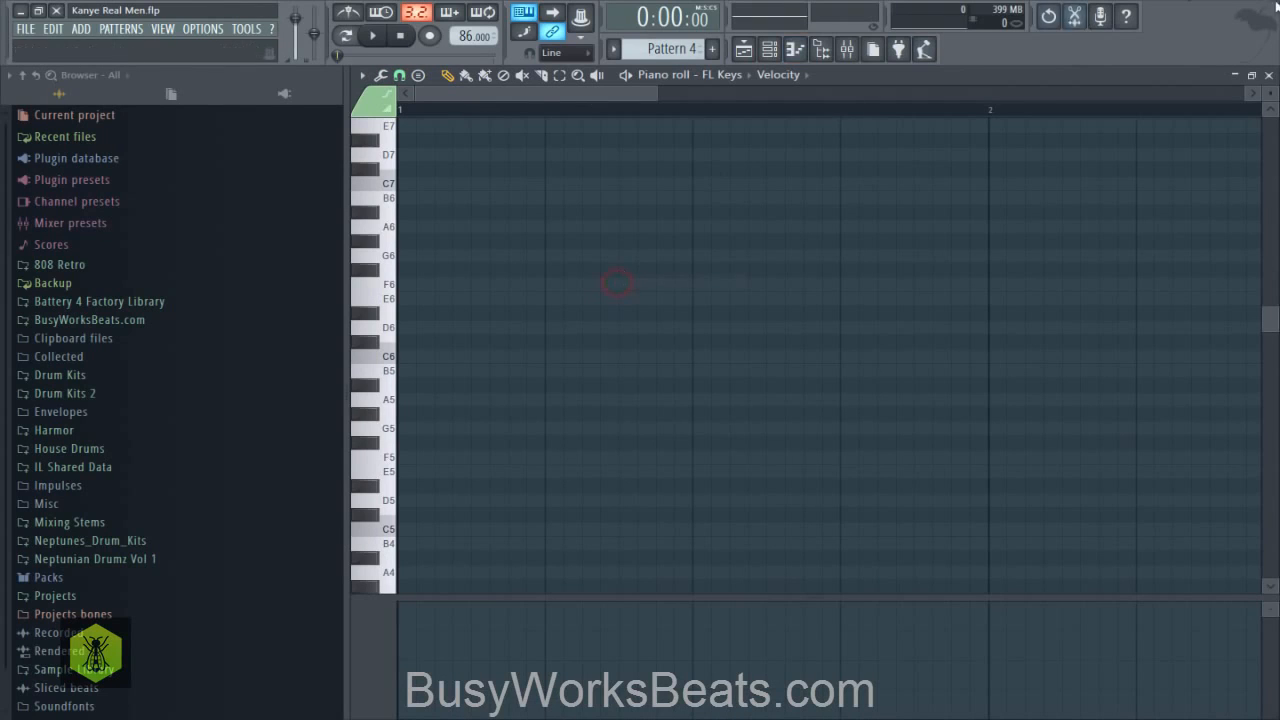
pyautogui.click(1270, 77)
pyautogui.click(1131, 240)
pyautogui.moveTo(507, 188)
pyautogui.mouseDown()
pyautogui.moveTo(468, 179)
pyautogui.moveTo(523, 183)
pyautogui.mouseUp()
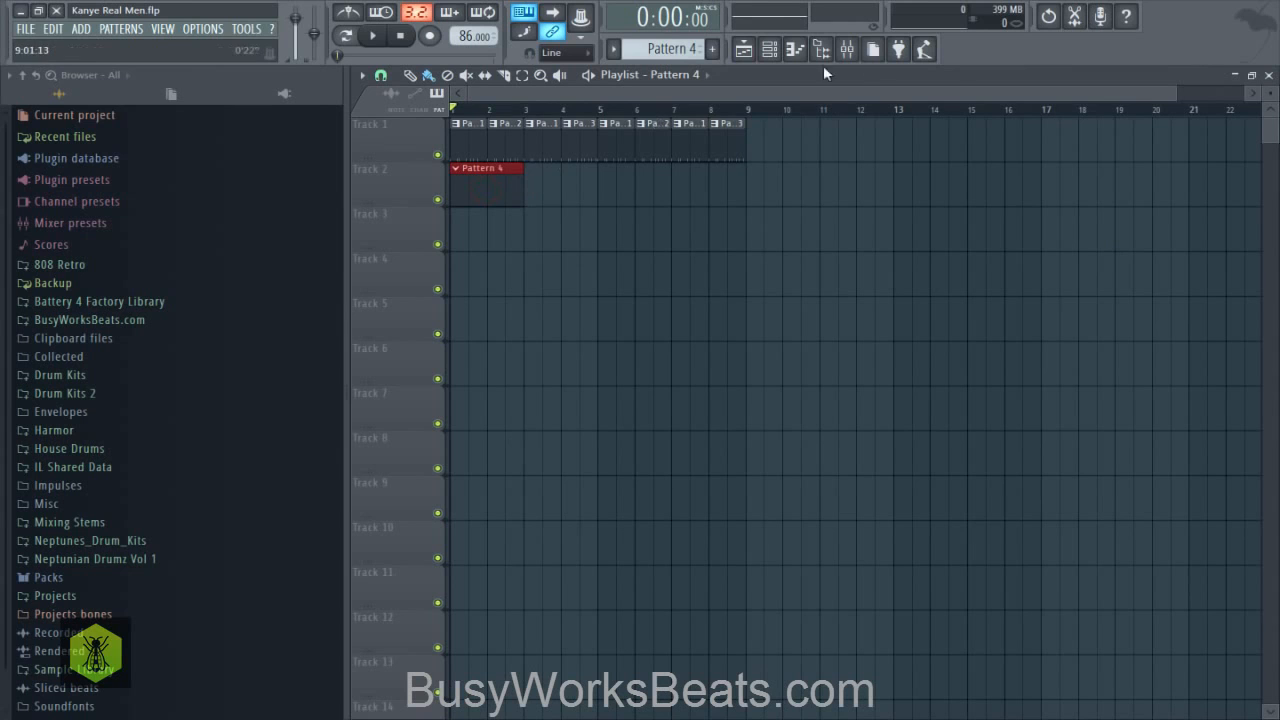
# - Open the FL Keys piano roll, try a D#6 note at bar 1 and replace it with a half-bar F6 note
pyautogui.click(772, 52)
pyautogui.rightClick(595, 282)
pyautogui.click(642, 280)
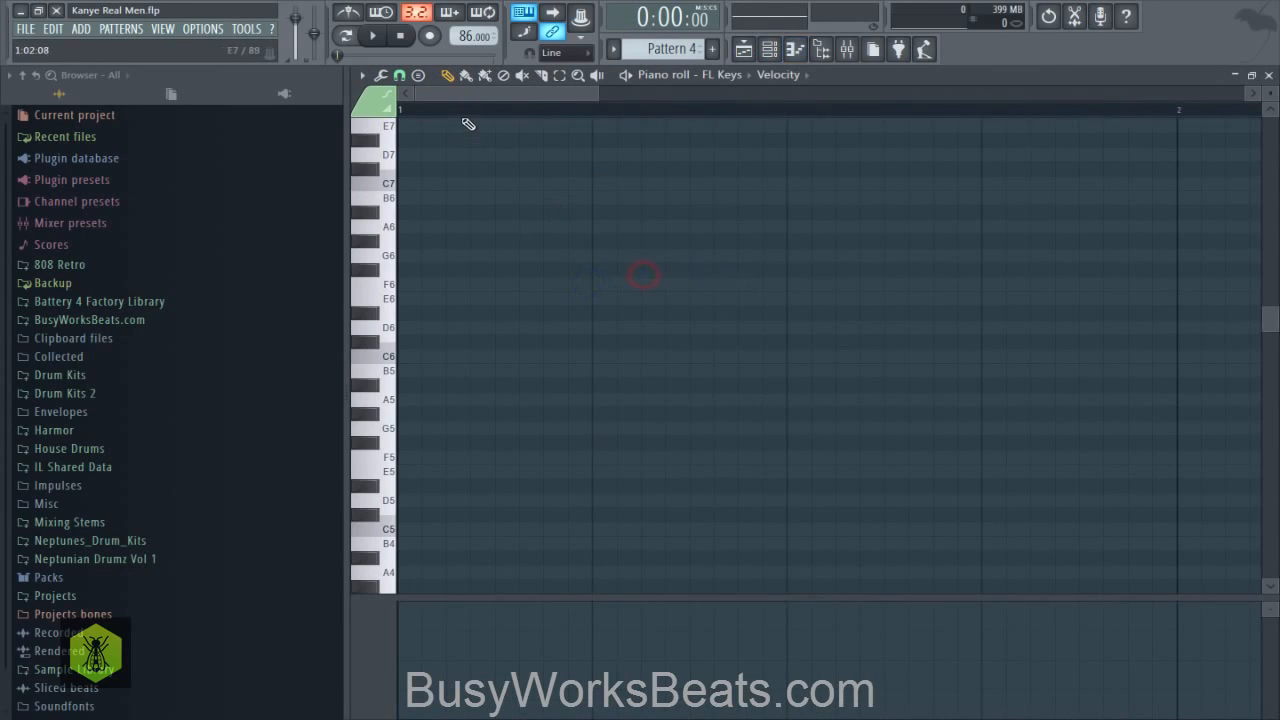
pyautogui.scroll(-3, 463, 118)
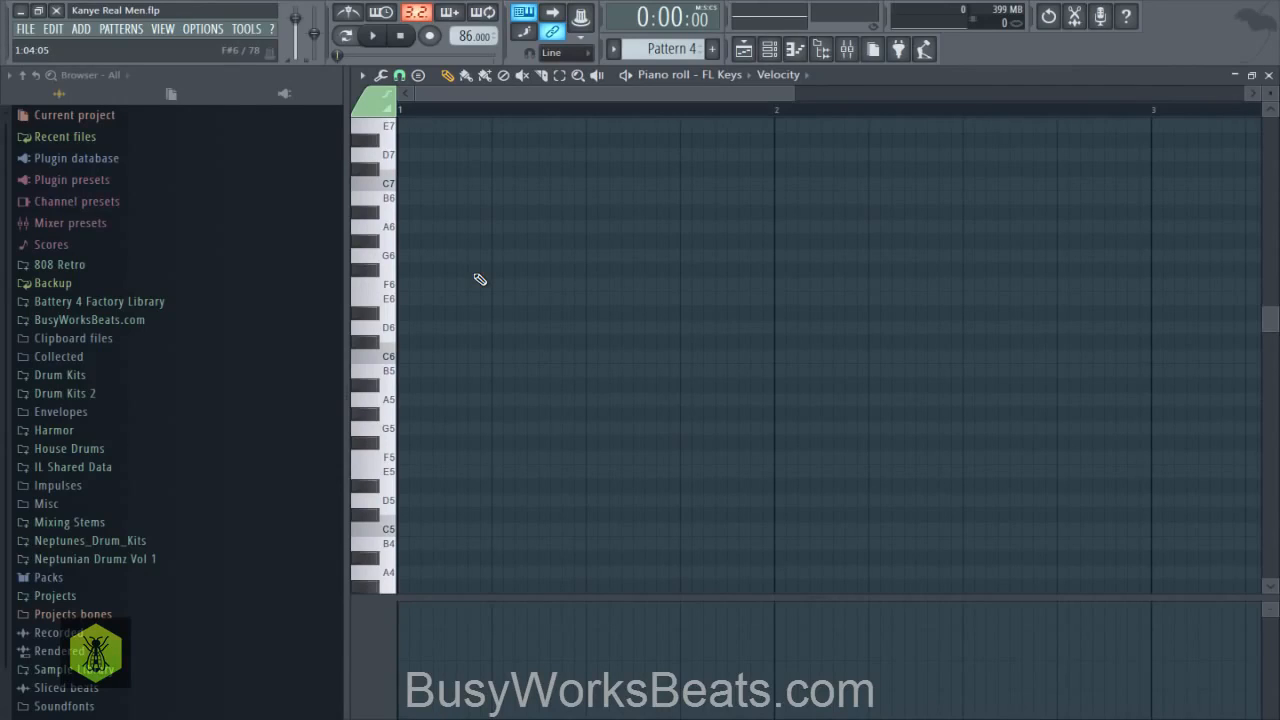
pyautogui.click(423, 315)
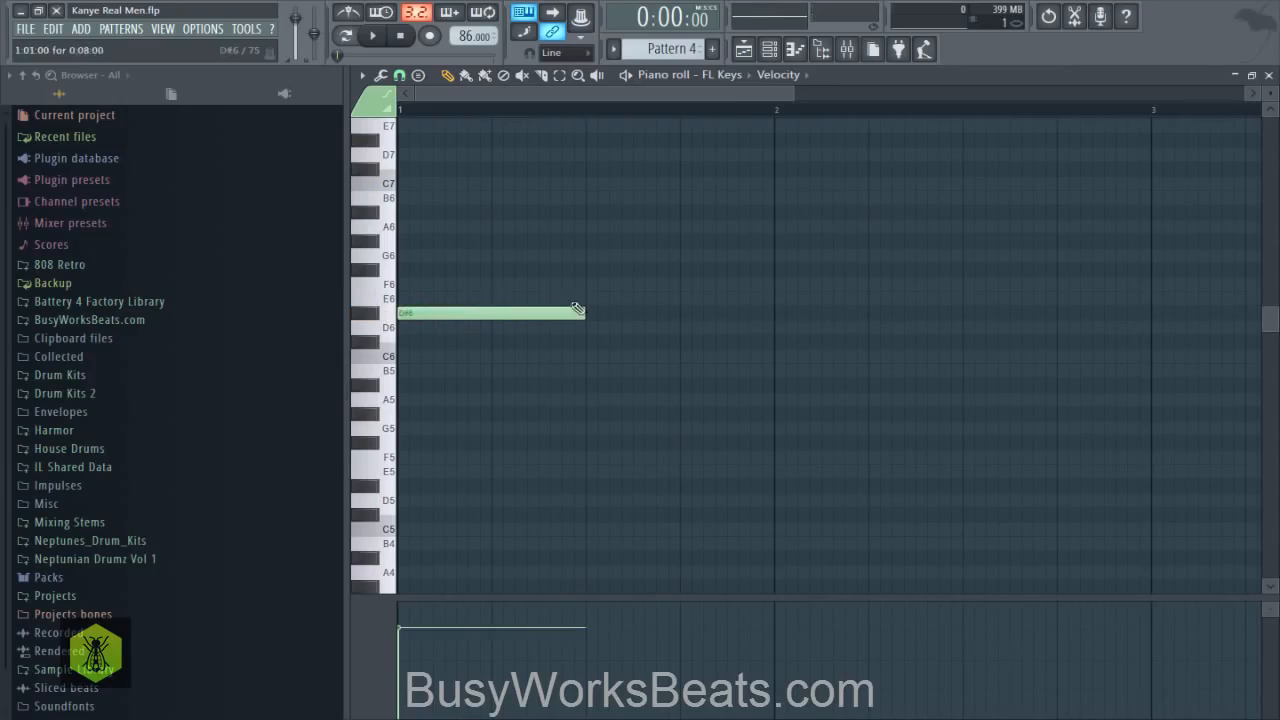
pyautogui.rightClick(503, 313)
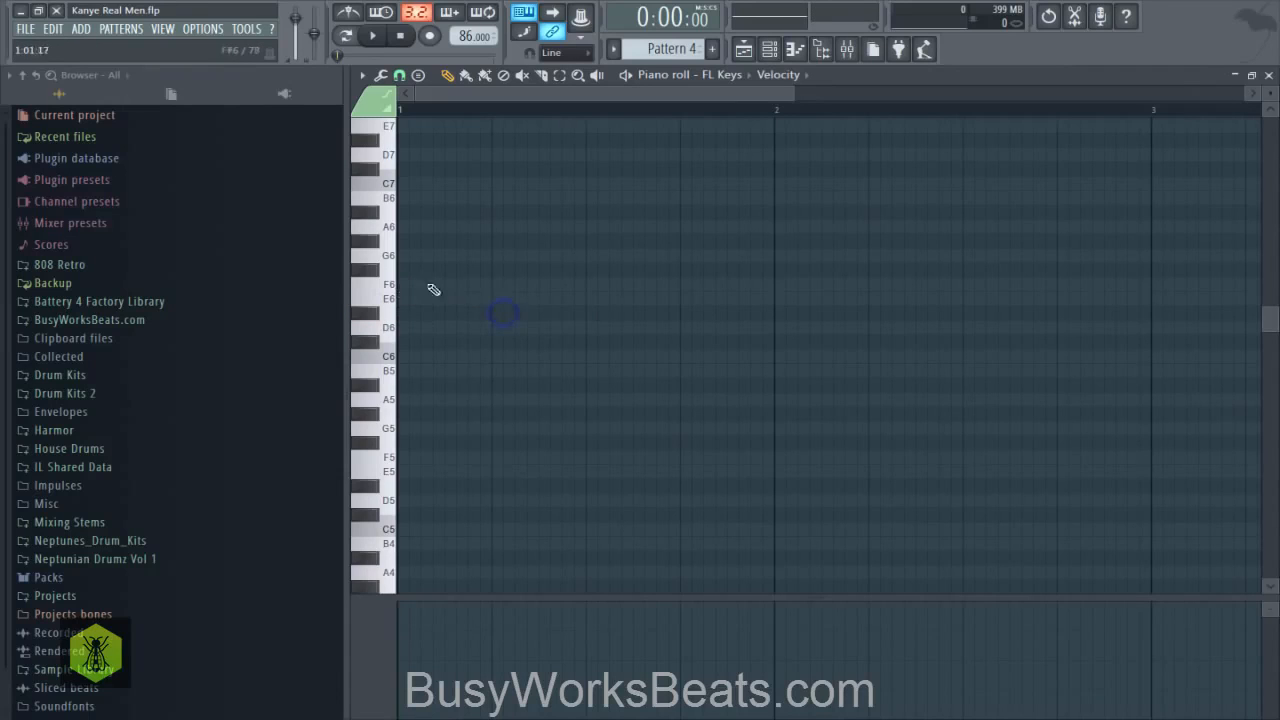
pyautogui.click(402, 284)
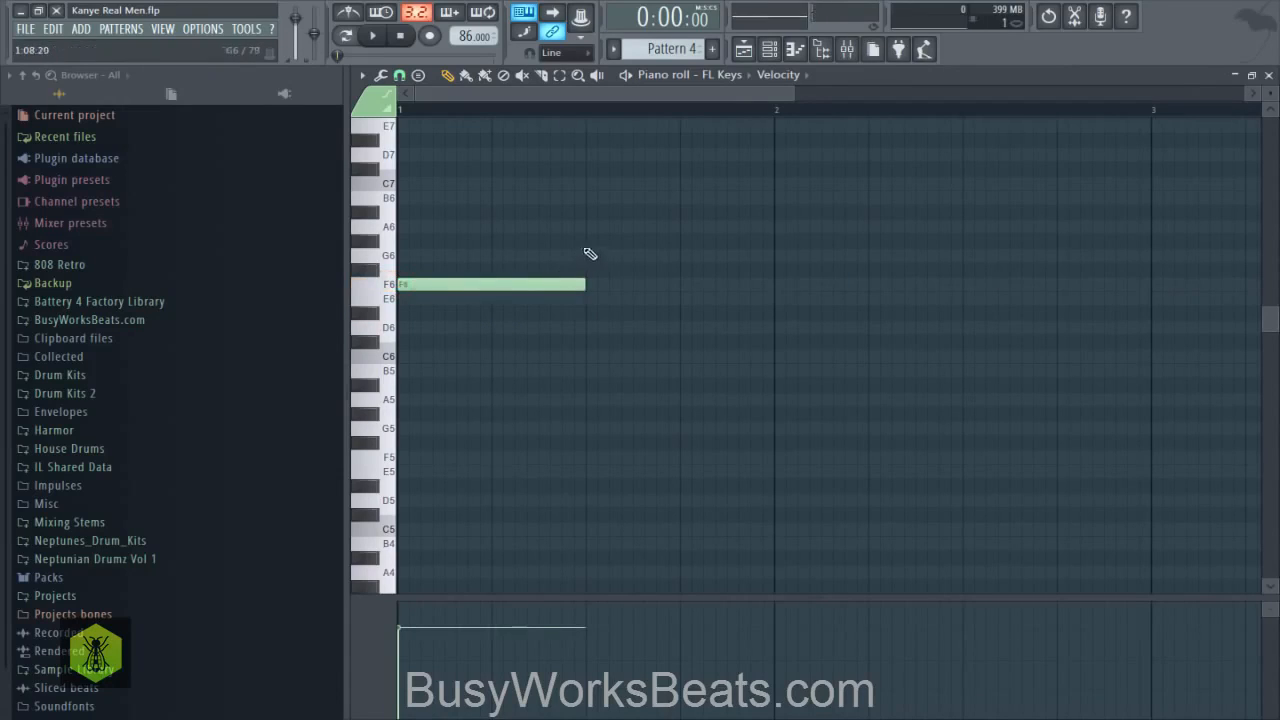
# - Add a half-bar G#6 note after the F6 and an A#6 note filling all of bar 2
pyautogui.click(588, 225)
pyautogui.moveTo(588, 221); pyautogui.dragTo(587, 238)
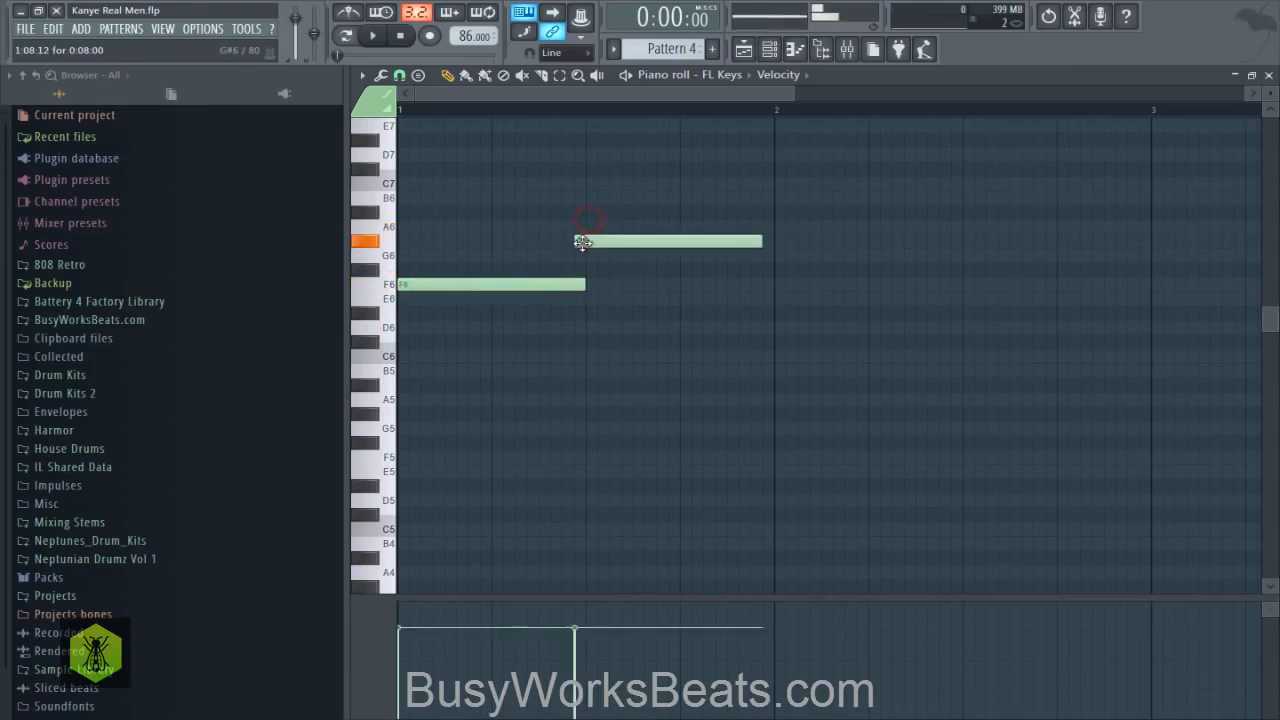
pyautogui.click(775, 213)
pyautogui.scroll(-3, 555, 123)
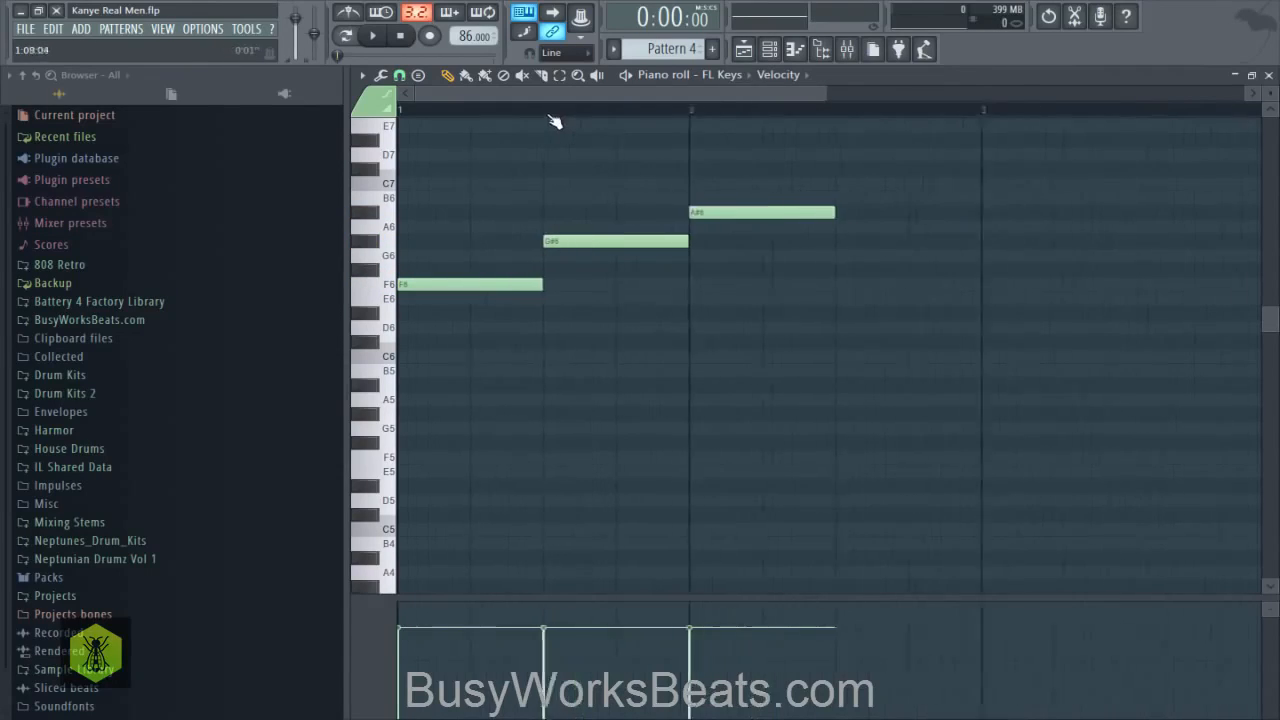
pyautogui.moveTo(687, 212); pyautogui.dragTo(772, 253)
pyautogui.moveTo(626, 203); pyautogui.dragTo(394, 368)
pyautogui.rightClick(463, 333)
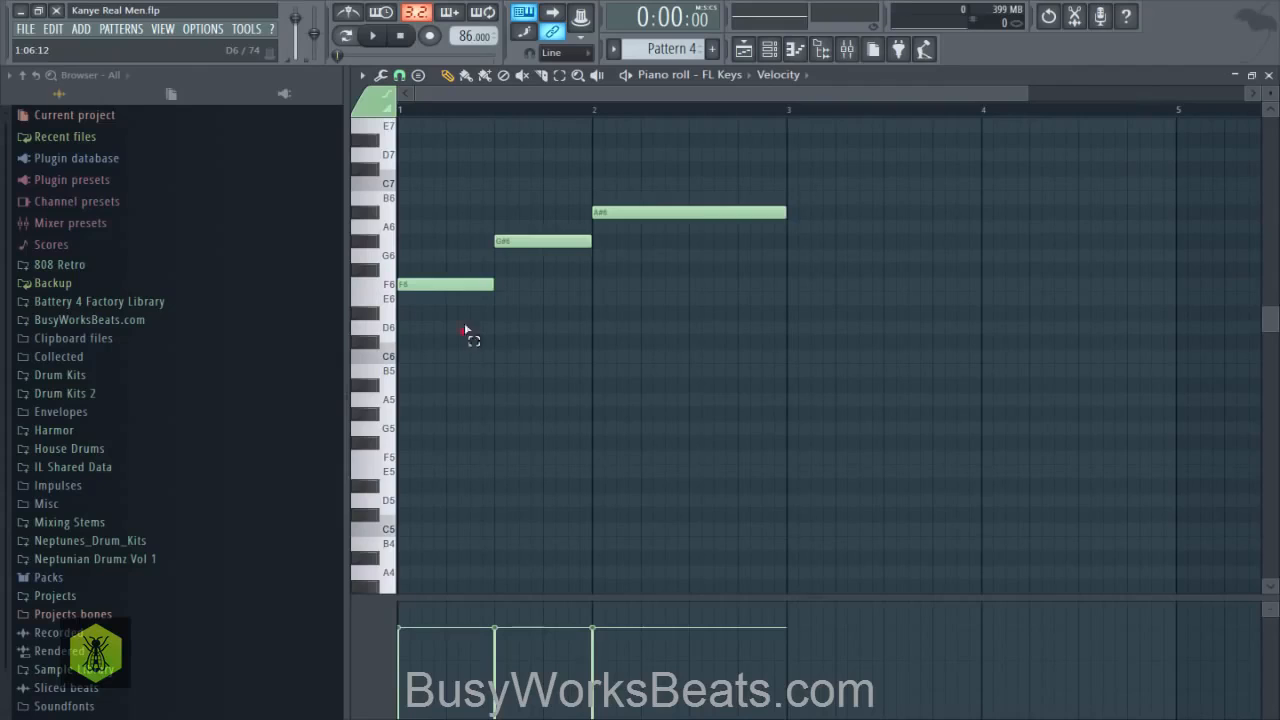
pyautogui.moveTo(466, 331); pyautogui.dragTo(620, 210)
pyautogui.rightClick(591, 320)
pyautogui.moveTo(466, 305); pyautogui.dragTo(458, 289)
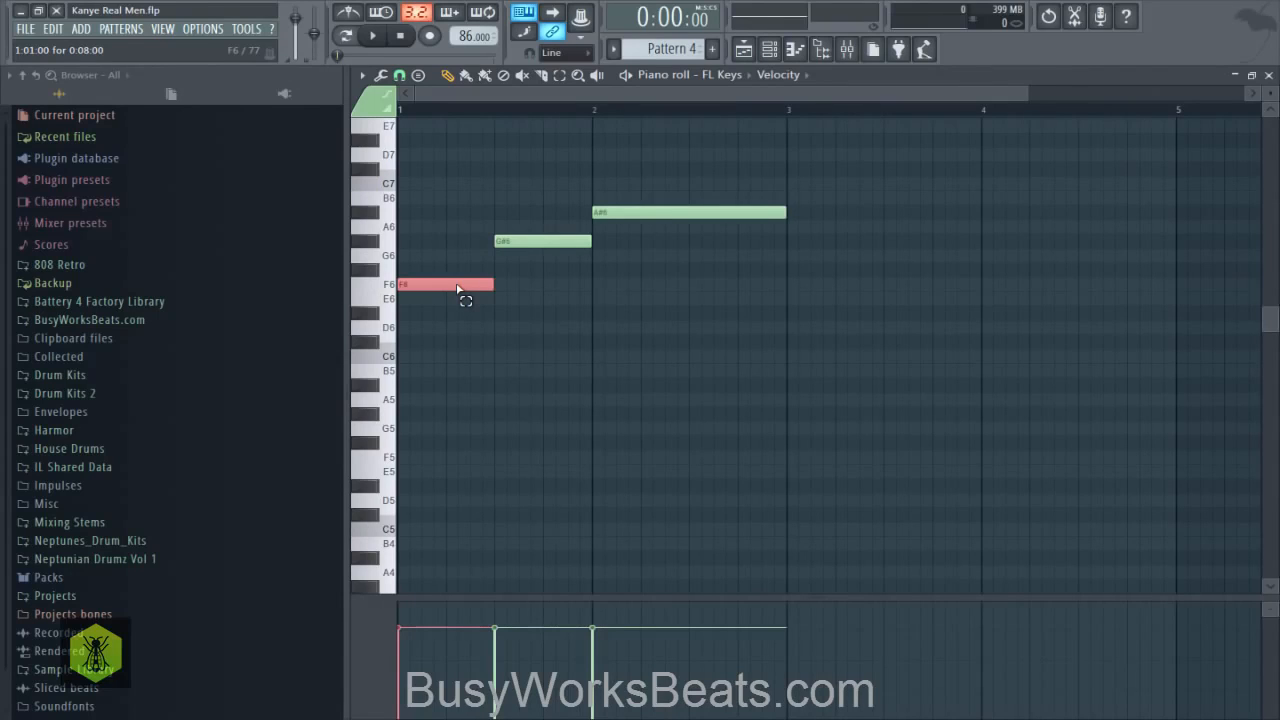
pyautogui.moveTo(457, 289); pyautogui.dragTo(643, 197)
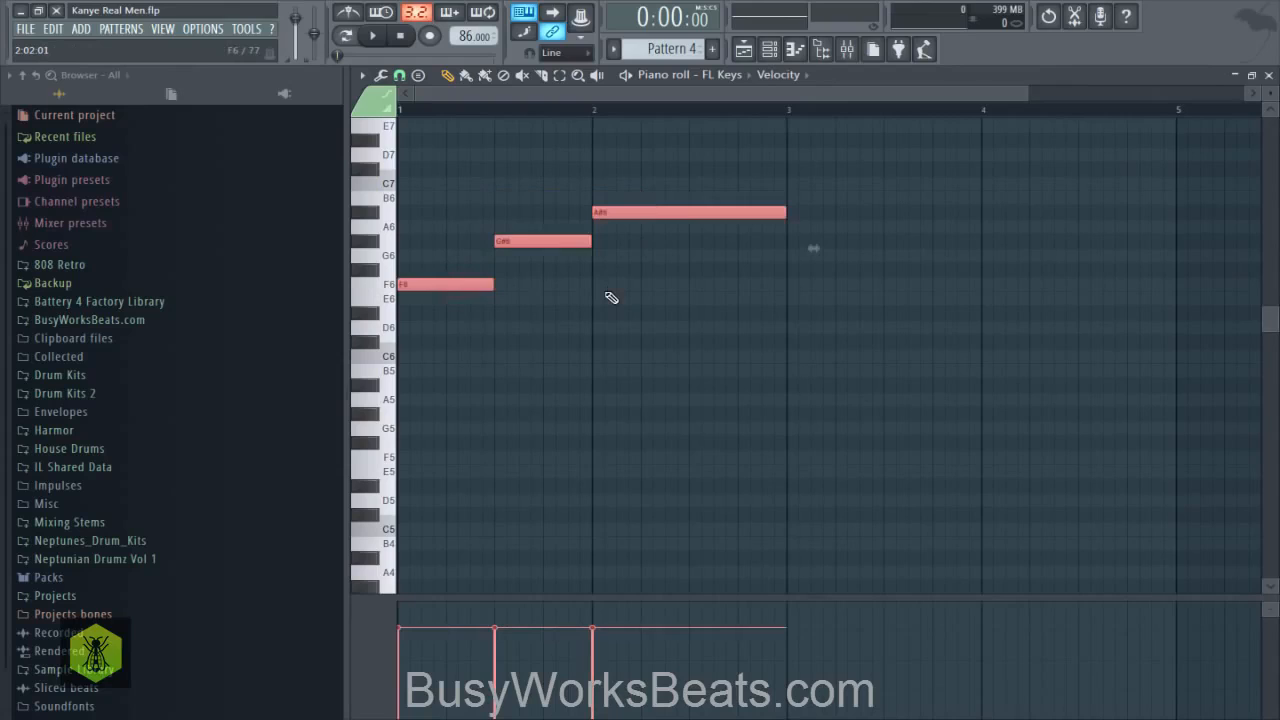
pyautogui.click(610, 297)
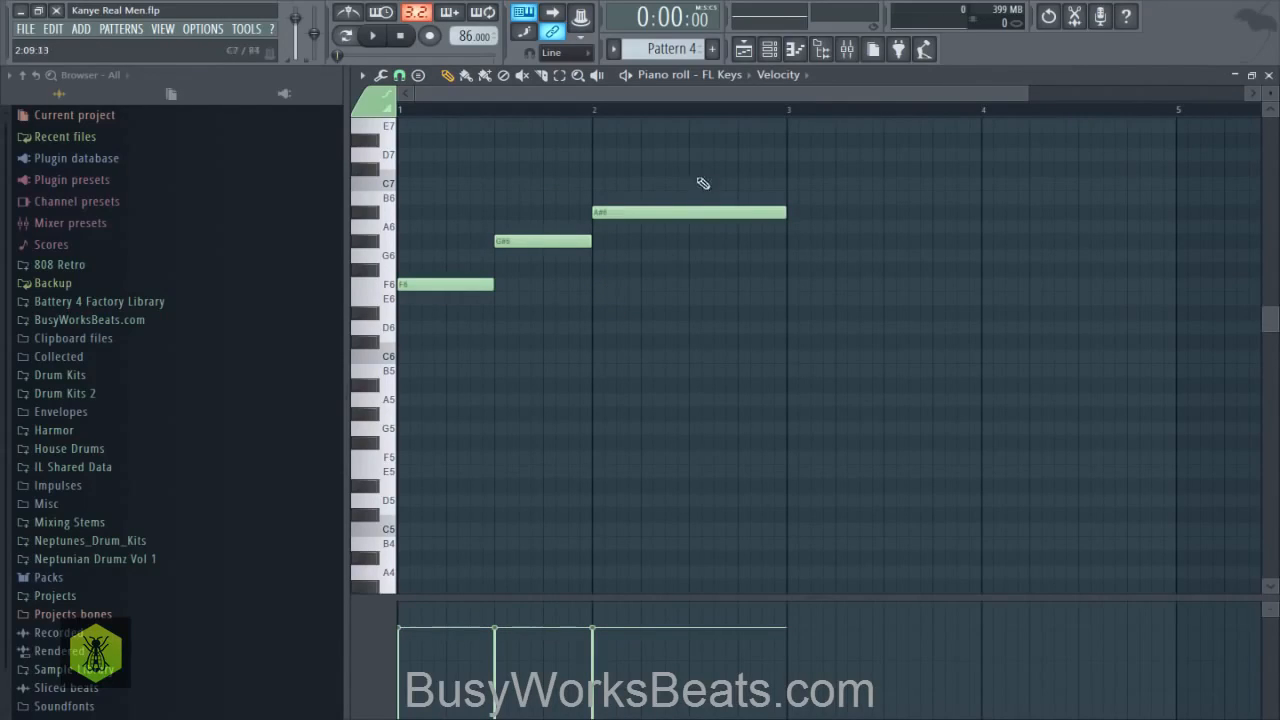
pyautogui.moveTo(695, 178); pyautogui.dragTo(444, 301)
pyautogui.rightClick(463, 350)
# - Build a half-bar chord at the start of bar 1 by adding C#6 and A#5 notes beneath the F6
pyautogui.click(427, 292)
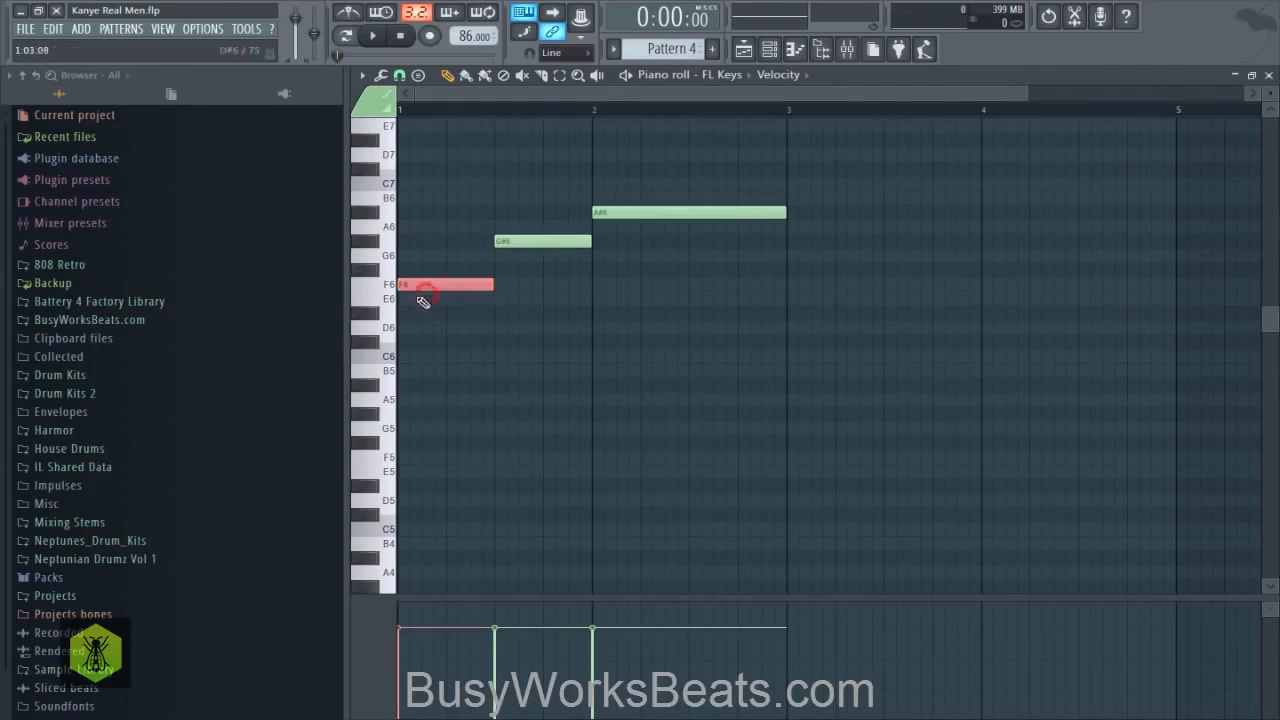
pyautogui.click(366, 341)
pyautogui.click(408, 341)
pyautogui.moveTo(591, 341); pyautogui.dragTo(494, 341)
pyautogui.moveTo(473, 281); pyautogui.dragTo(457, 375)
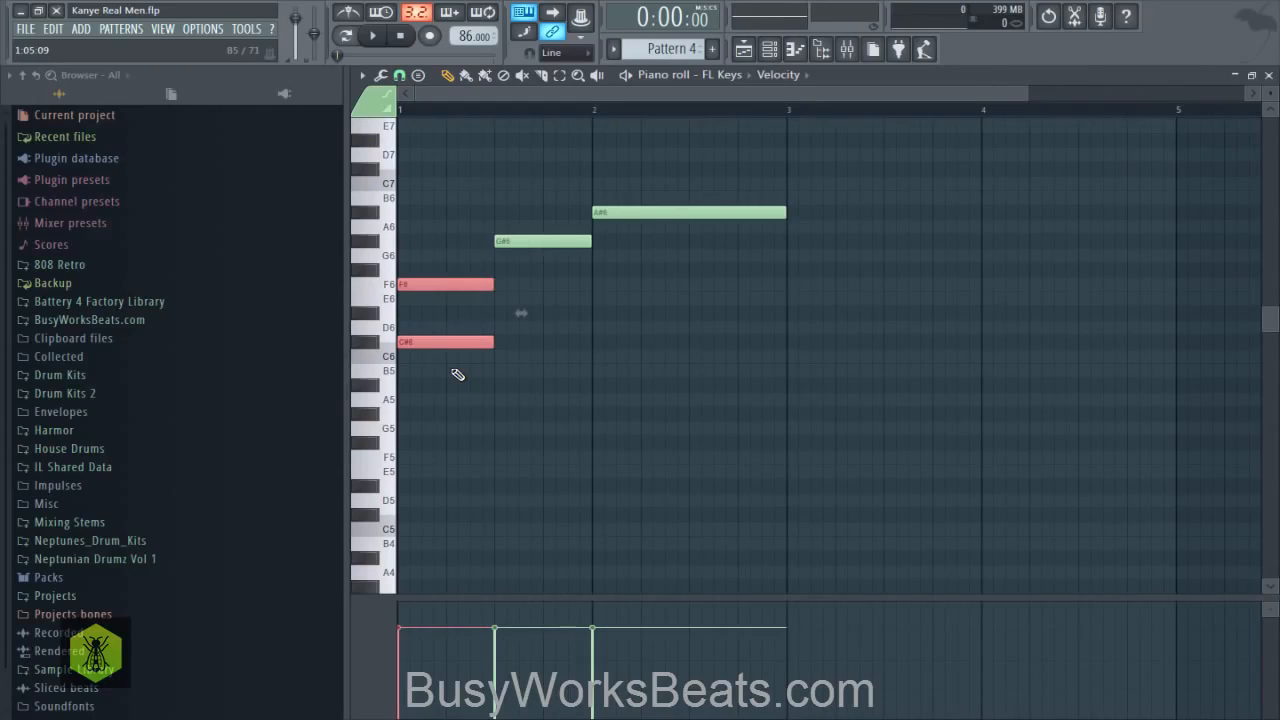
pyautogui.moveTo(426, 272); pyautogui.dragTo(429, 288)
pyautogui.moveTo(414, 328); pyautogui.dragTo(425, 353)
pyautogui.click(405, 385)
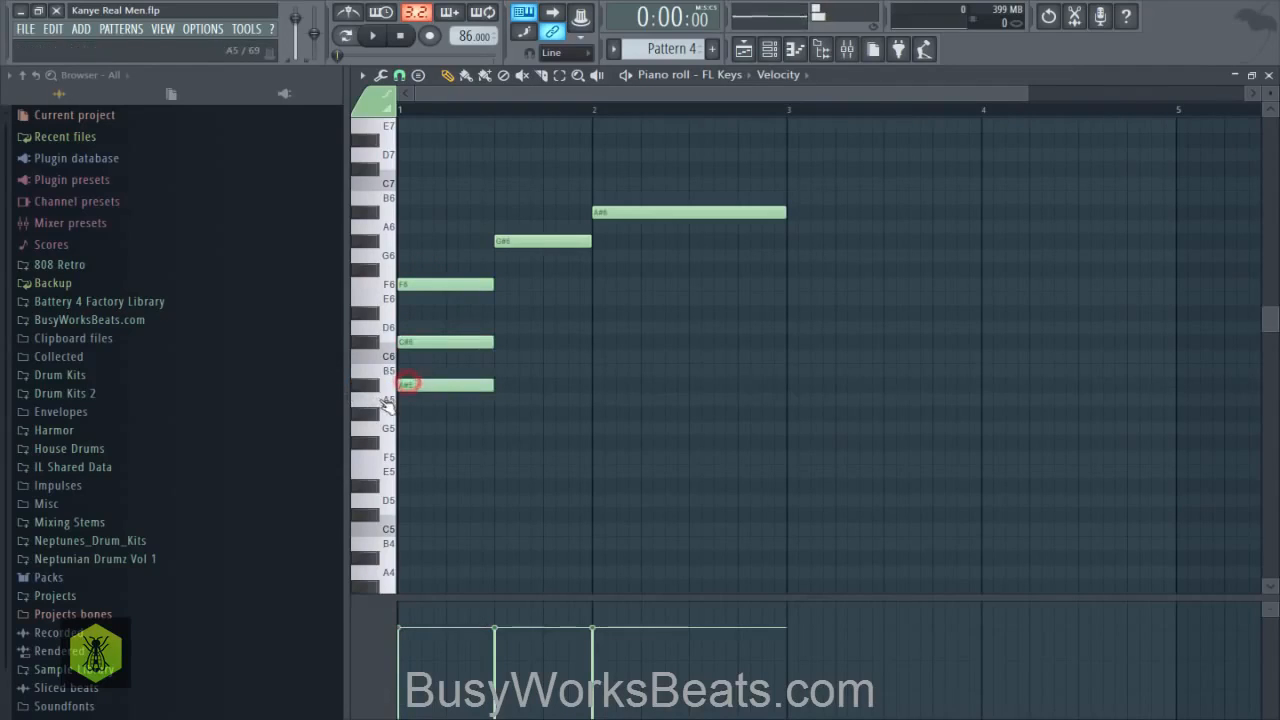
# - Add a half-bar F#5 note beneath the first chord at bar 1 and lower it to F5
pyautogui.click(405, 443)
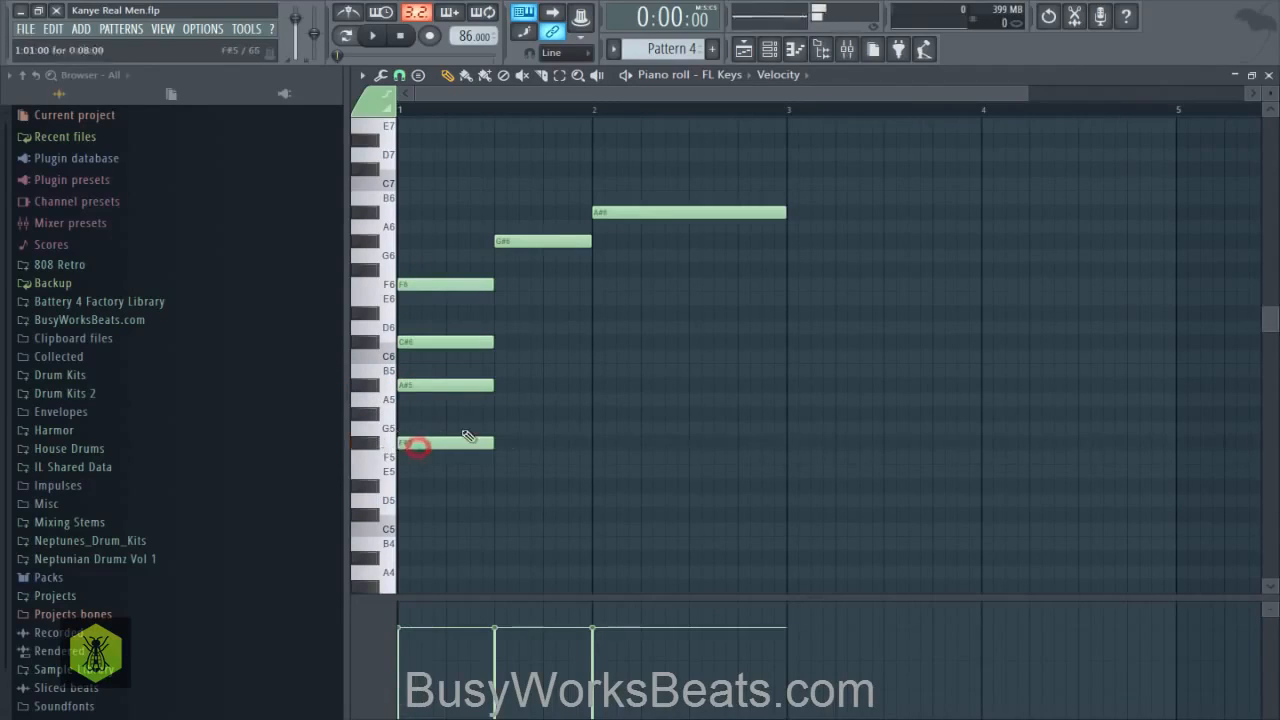
pyautogui.press('space')
pyautogui.press('space')
pyautogui.click(470, 447)
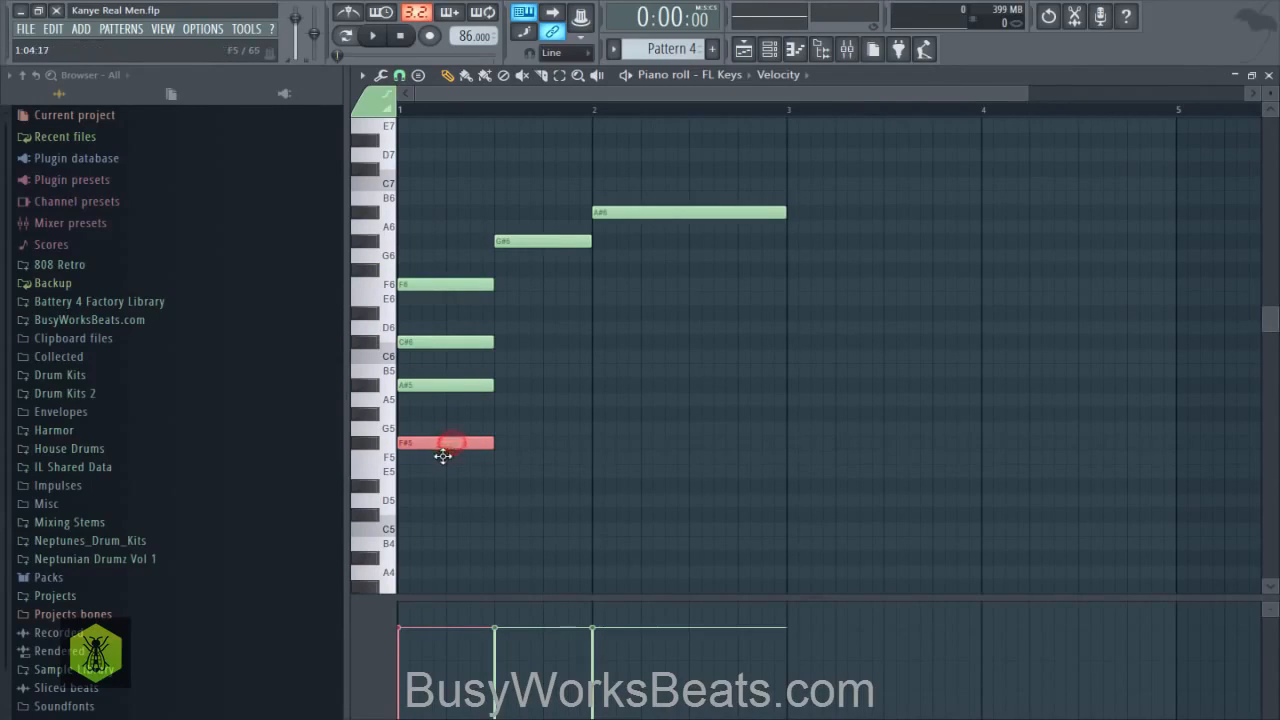
pyautogui.moveTo(445, 445); pyautogui.dragTo(444, 461)
# - Highlight the F6 and F5 notes of the first chord and play the chord back
pyautogui.keyDown('ctrl'); pyautogui.keyDown('shift'); pyautogui.click(457, 287); pyautogui.keyUp('shift'); pyautogui.keyUp('ctrl')
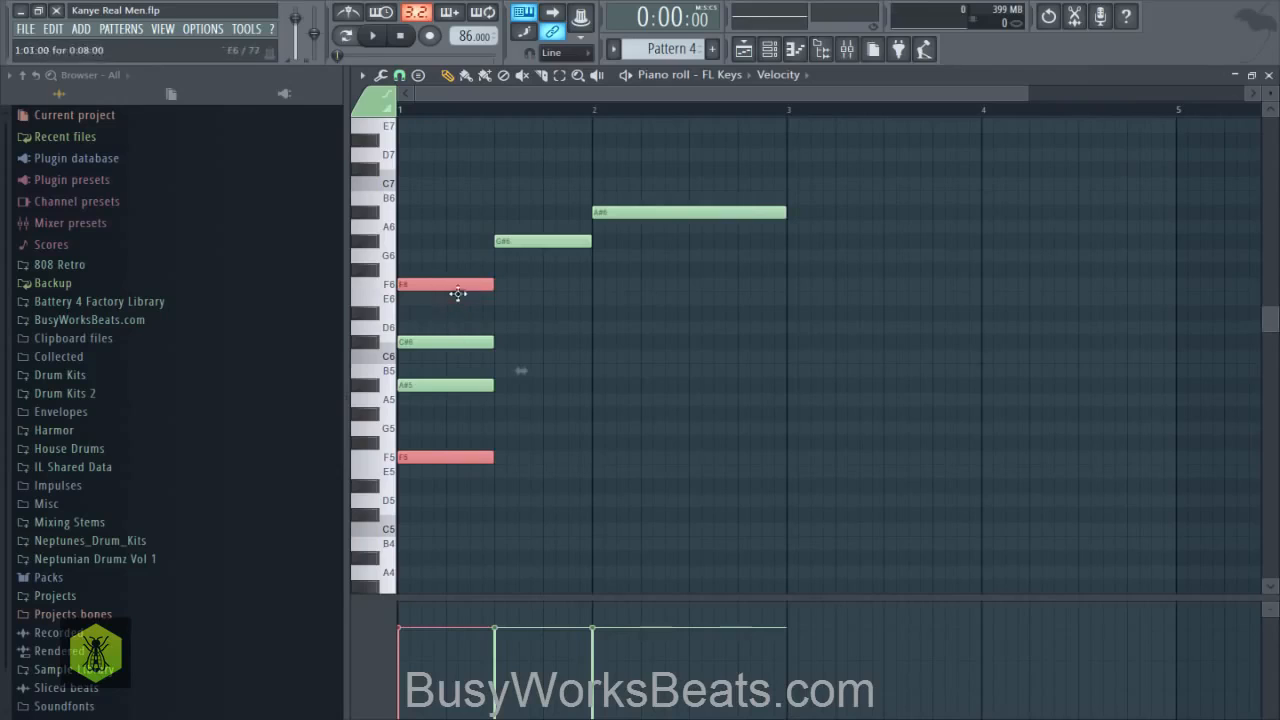
pyautogui.keyDown('ctrl'); pyautogui.click(451, 441); pyautogui.keyUp('ctrl')
pyautogui.keyDown('ctrl'); pyautogui.keyDown('shift'); pyautogui.click(440, 456); pyautogui.keyUp('shift'); pyautogui.keyUp('ctrl')
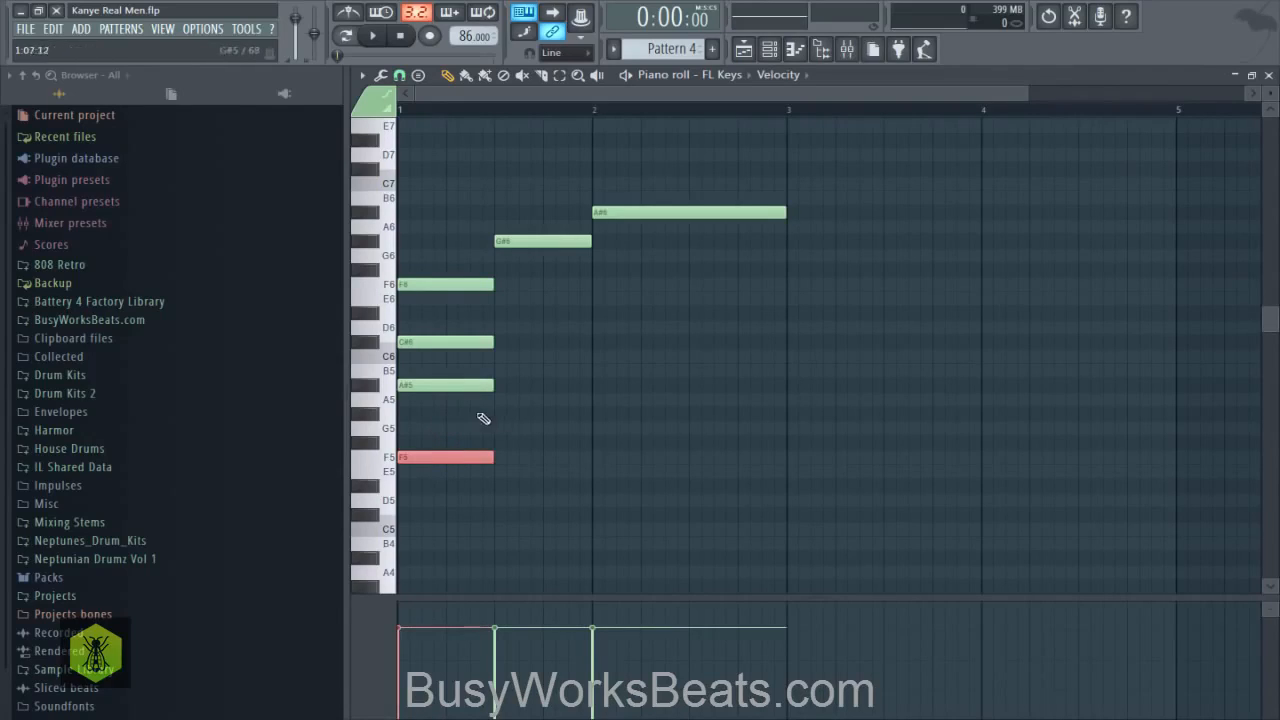
pyautogui.press('space')
pyautogui.press('space')
# - Build the second half-bar chord by adding E6, C#6 and A5 notes beneath the G#6
pyautogui.click(506, 242)
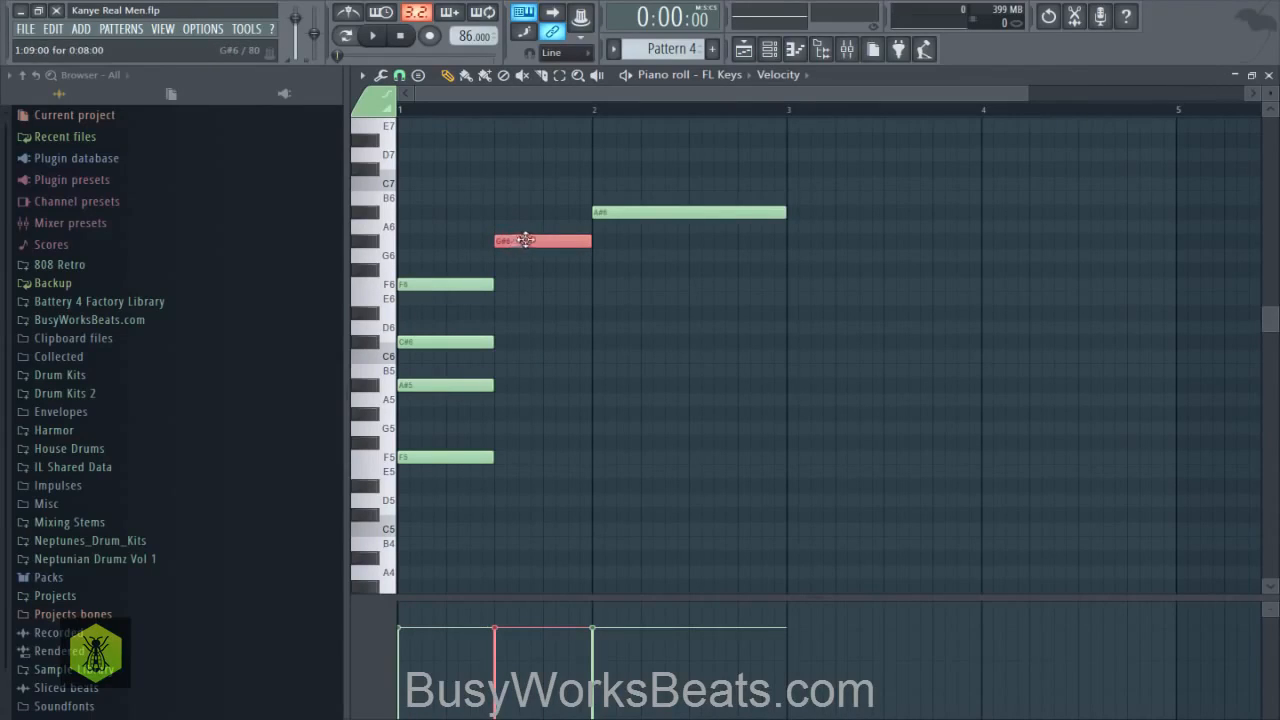
pyautogui.click(507, 300)
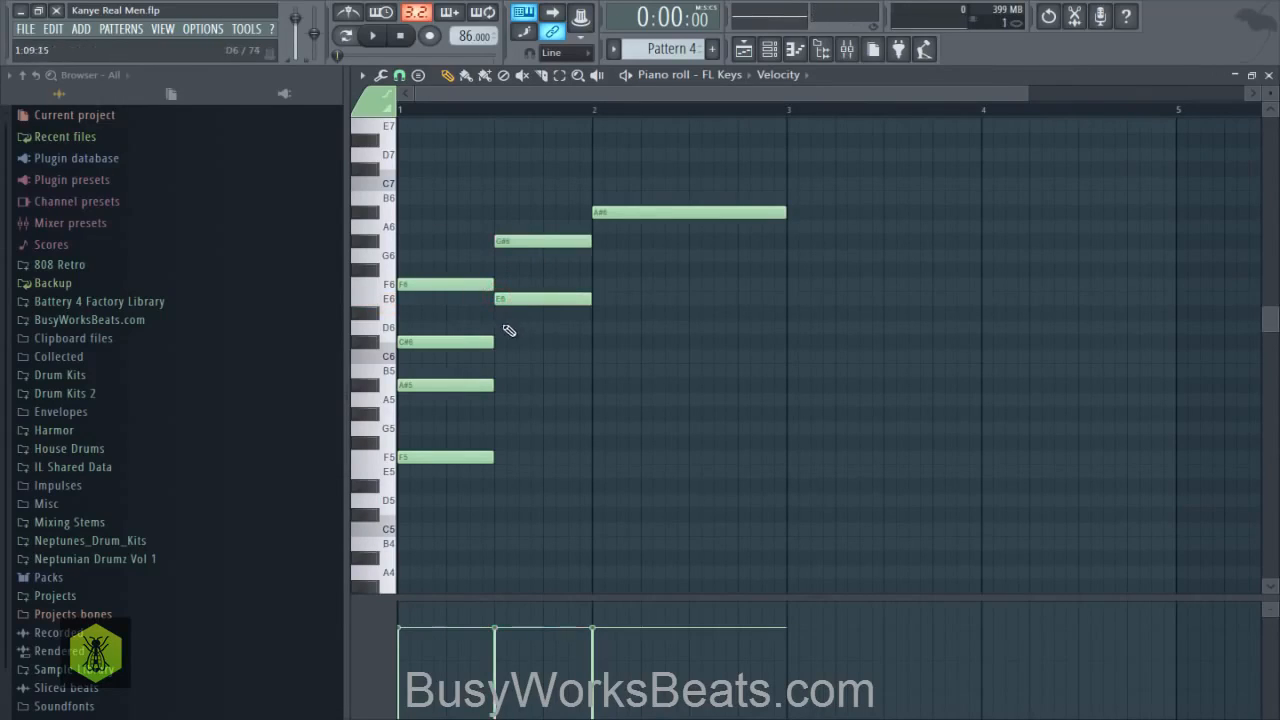
pyautogui.click(505, 343)
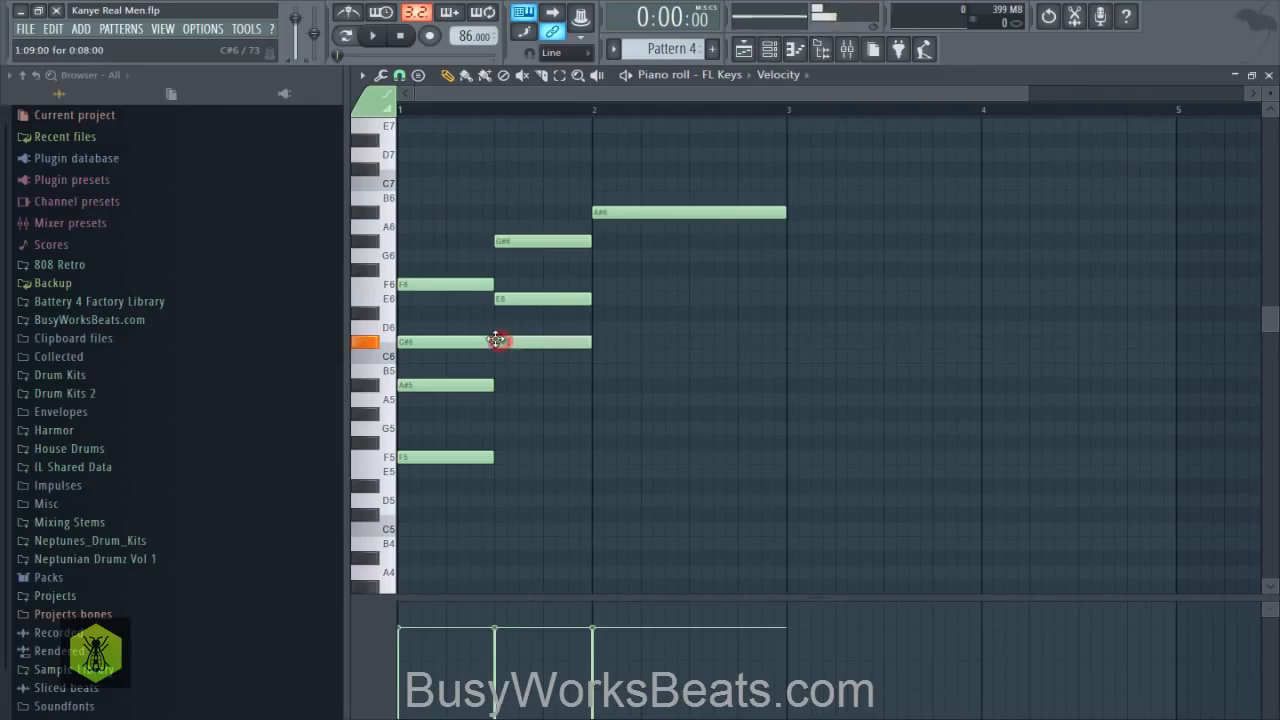
pyautogui.click(505, 400)
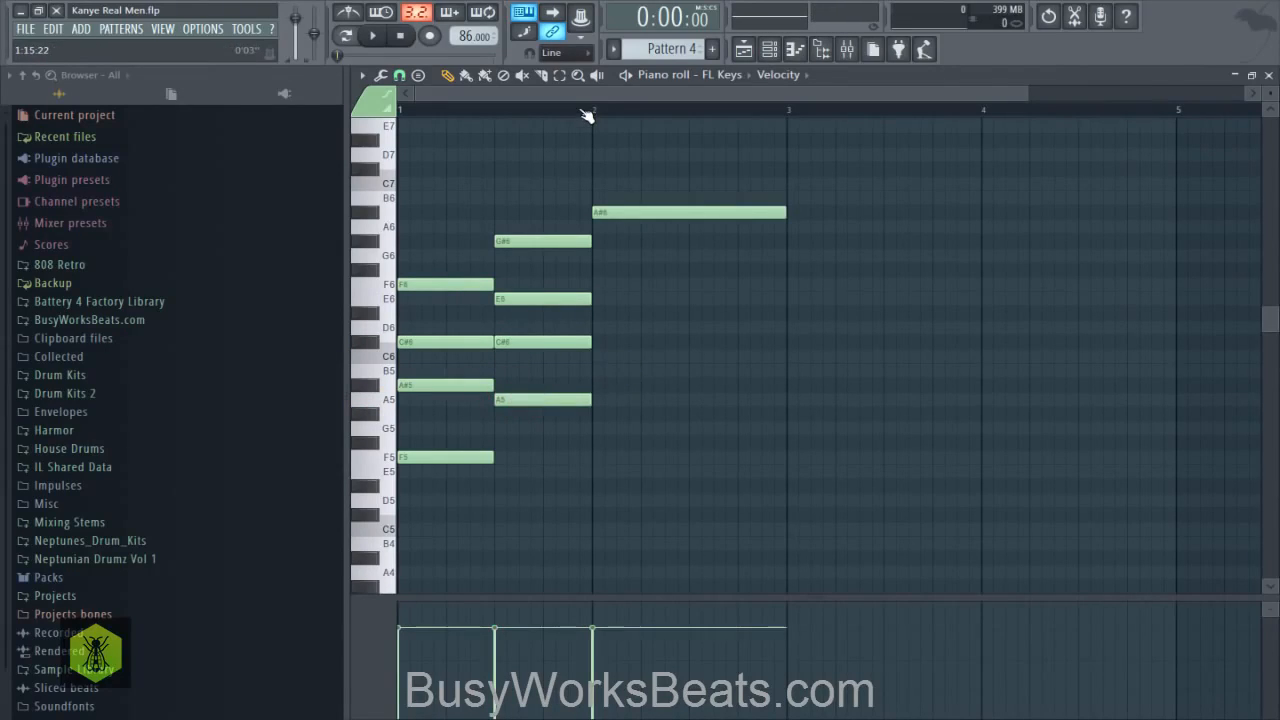
# - Lower the second chord's A5 note to G#5 and play the progression back
pyautogui.moveTo(557, 398); pyautogui.dragTo(551, 401)
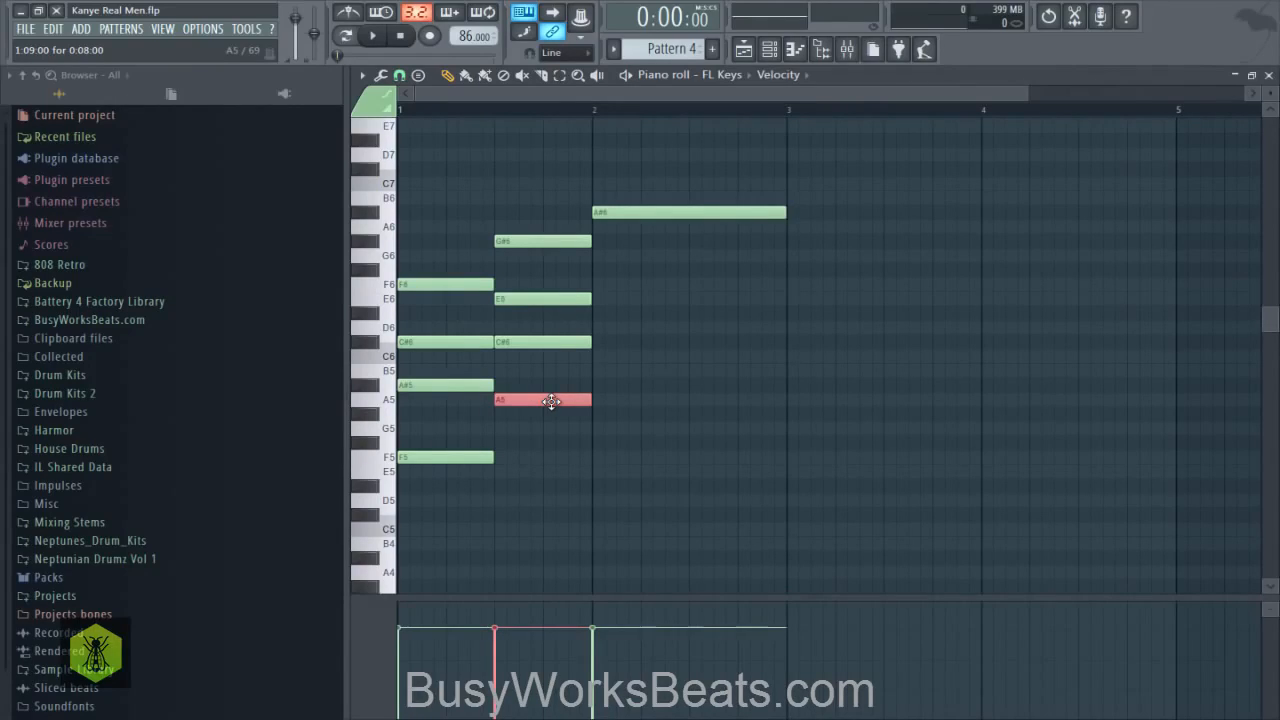
pyautogui.moveTo(551, 401); pyautogui.dragTo(549, 410)
pyautogui.press('space')
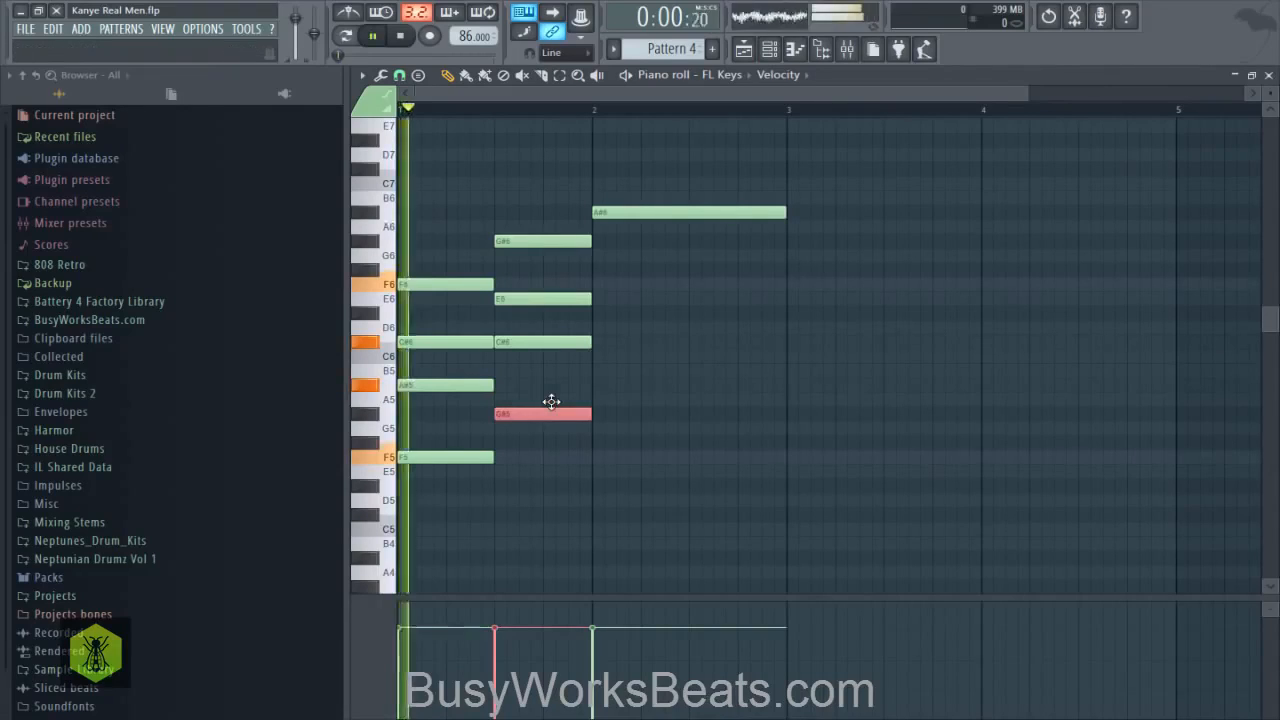
pyautogui.press('space')
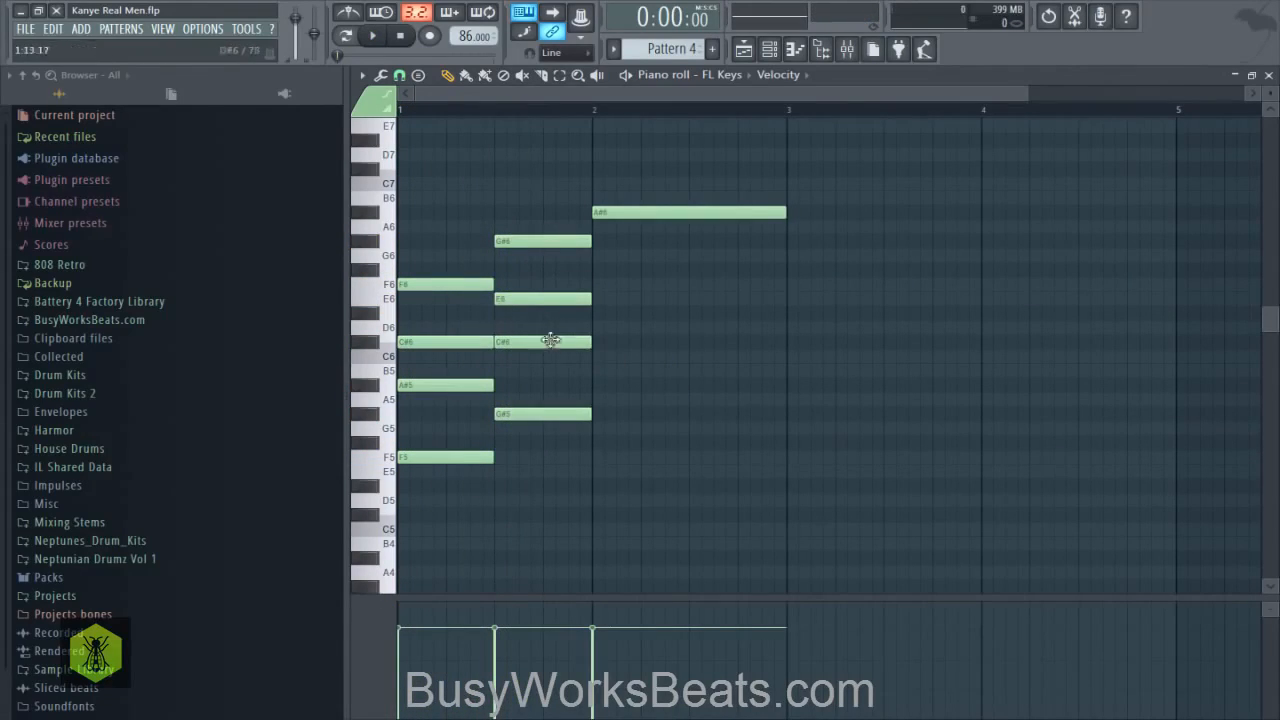
pyautogui.press('space')
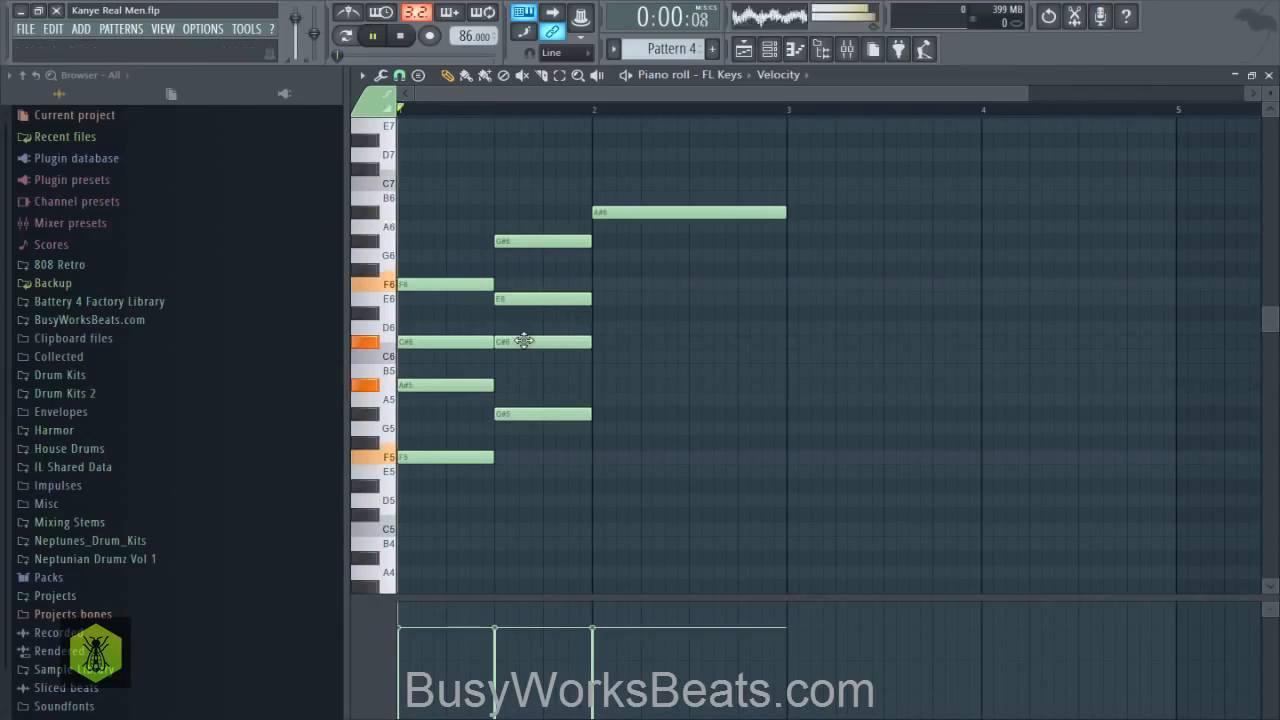
pyautogui.press('space')
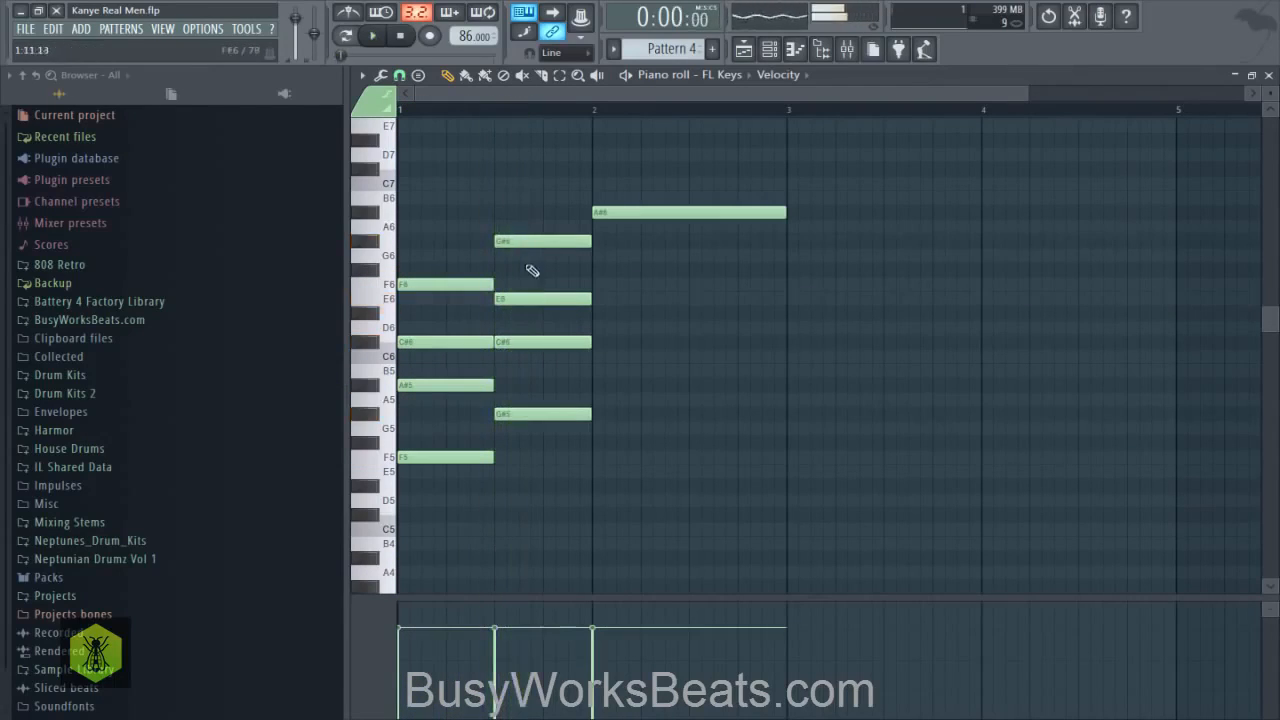
# - Raise the second chord's E6 note to F6 and listen to the change
pyautogui.click(508, 296)
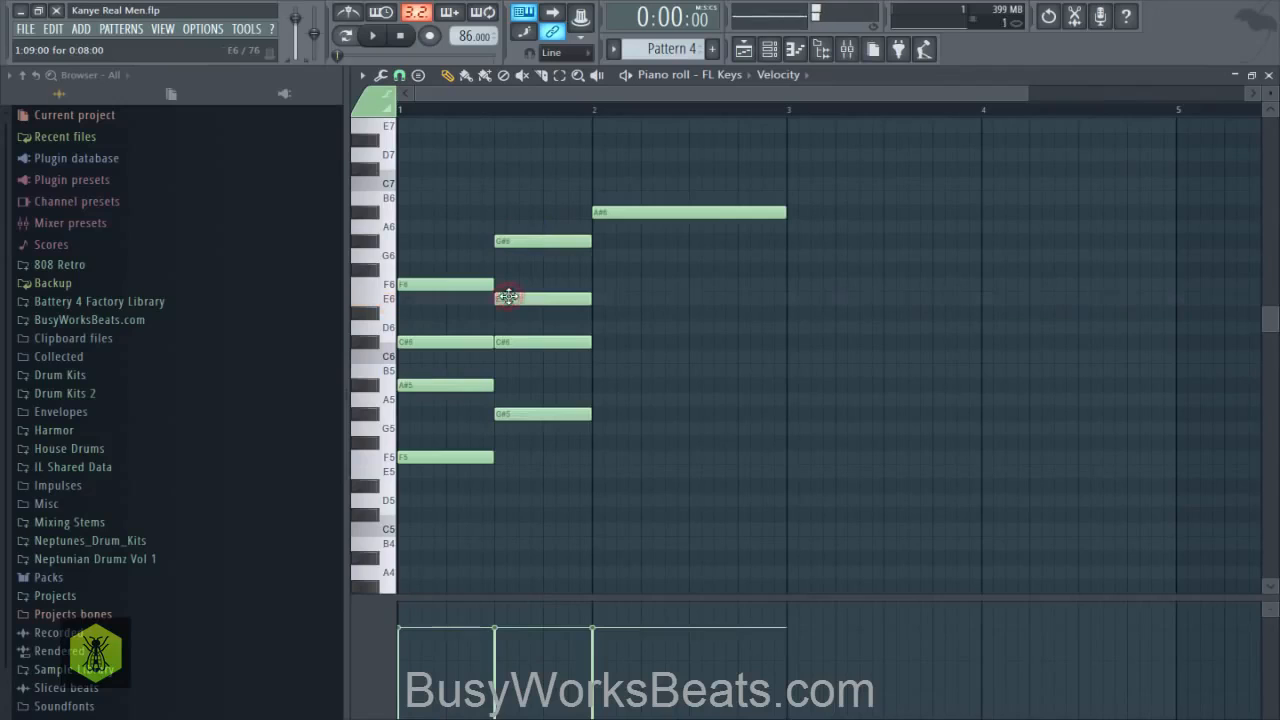
pyautogui.moveTo(513, 300); pyautogui.dragTo(503, 291)
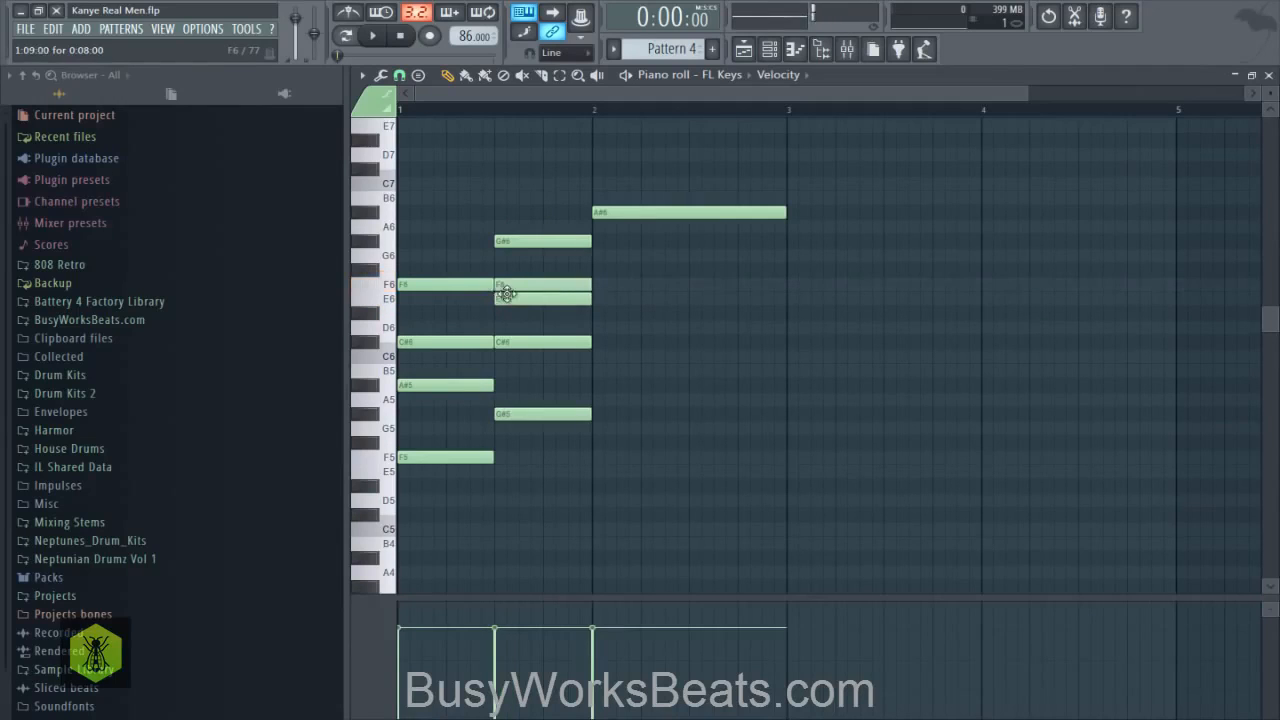
pyautogui.press('space')
pyautogui.press('space')
# - Examine the second chord by highlighting its notes, especially the F6, and playing the first two chords back
pyautogui.moveTo(543, 226); pyautogui.dragTo(523, 420)
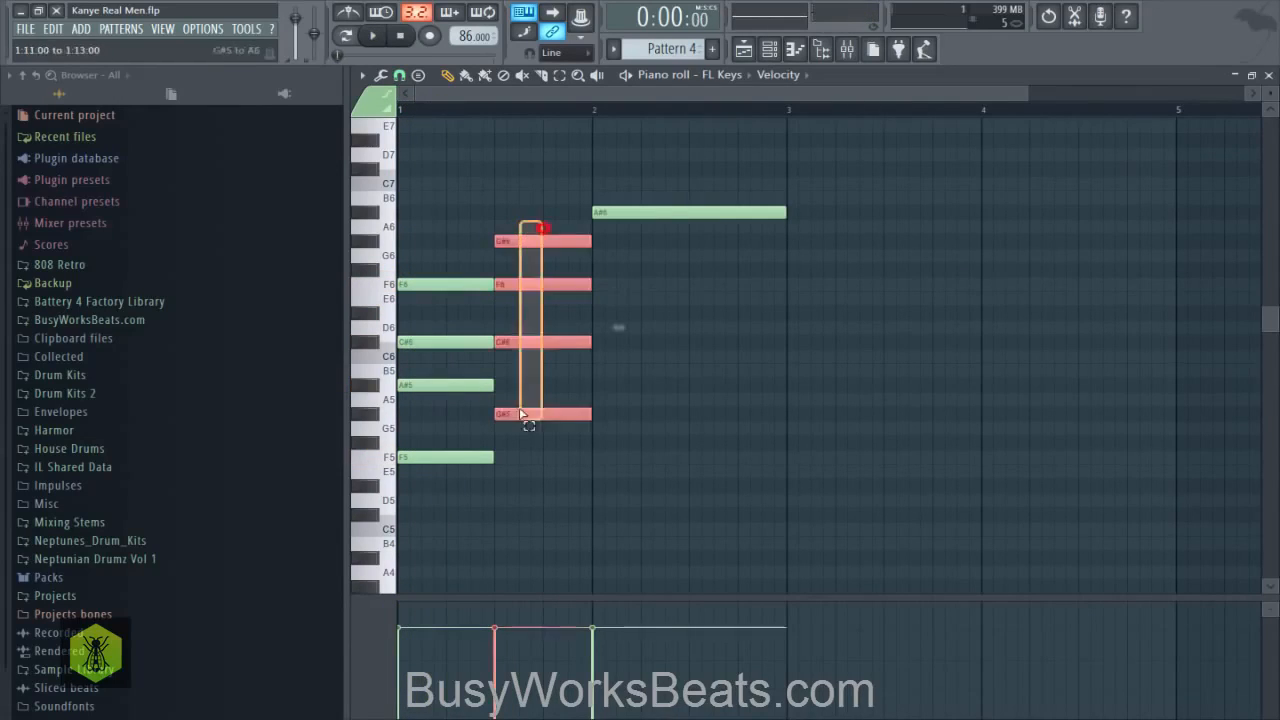
pyautogui.rightClick(599, 381)
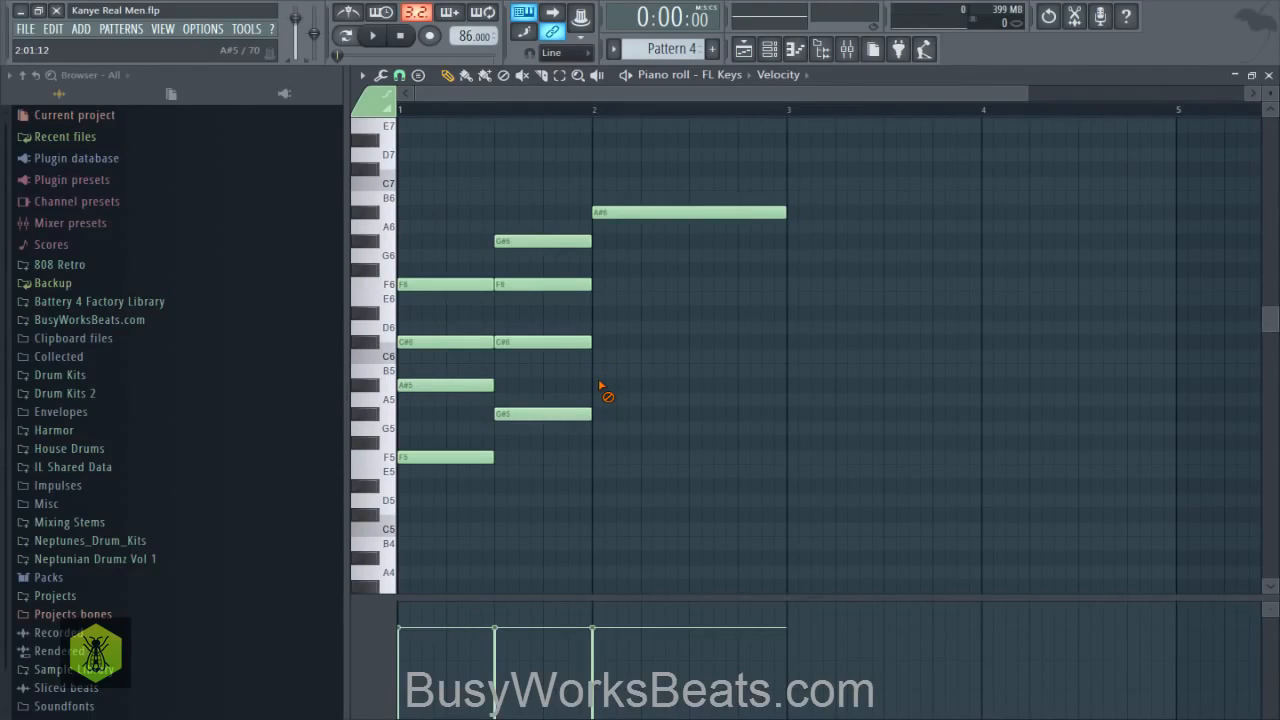
pyautogui.moveTo(570, 308); pyautogui.dragTo(530, 287)
pyautogui.press('space')
pyautogui.press('space')
pyautogui.rightClick(657, 286)
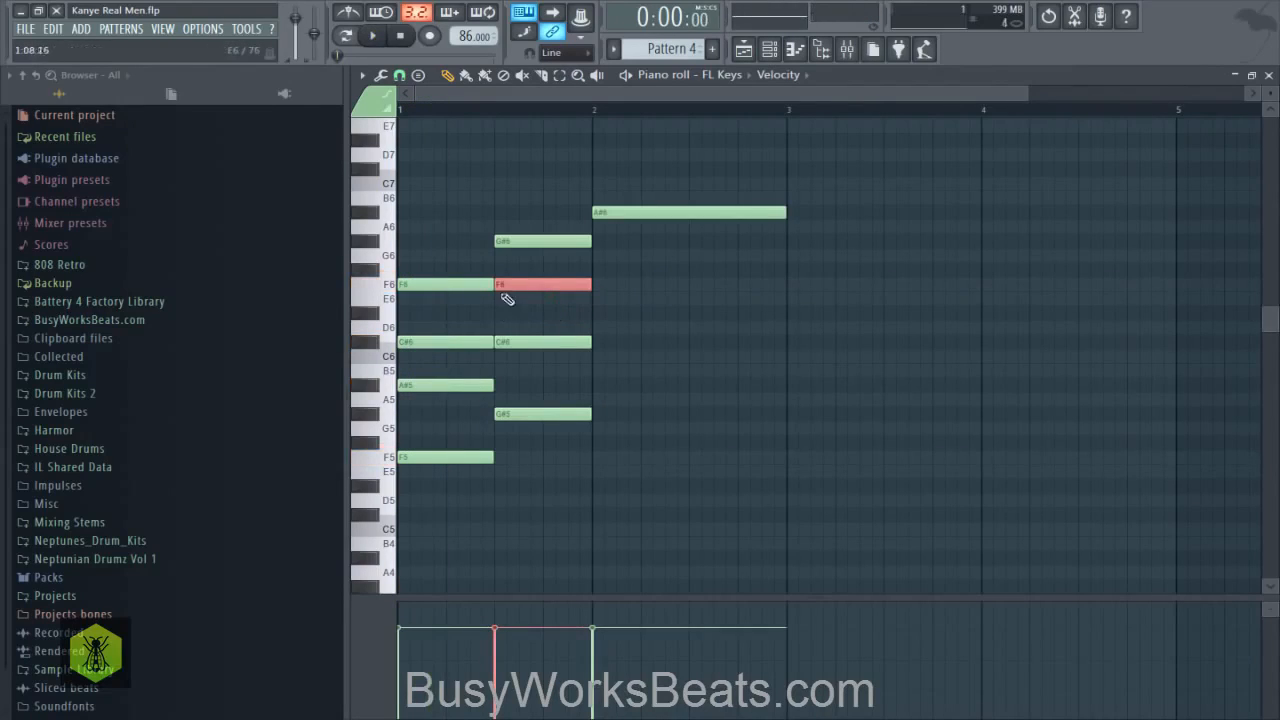
pyautogui.press('space')
pyautogui.rightClick(636, 314)
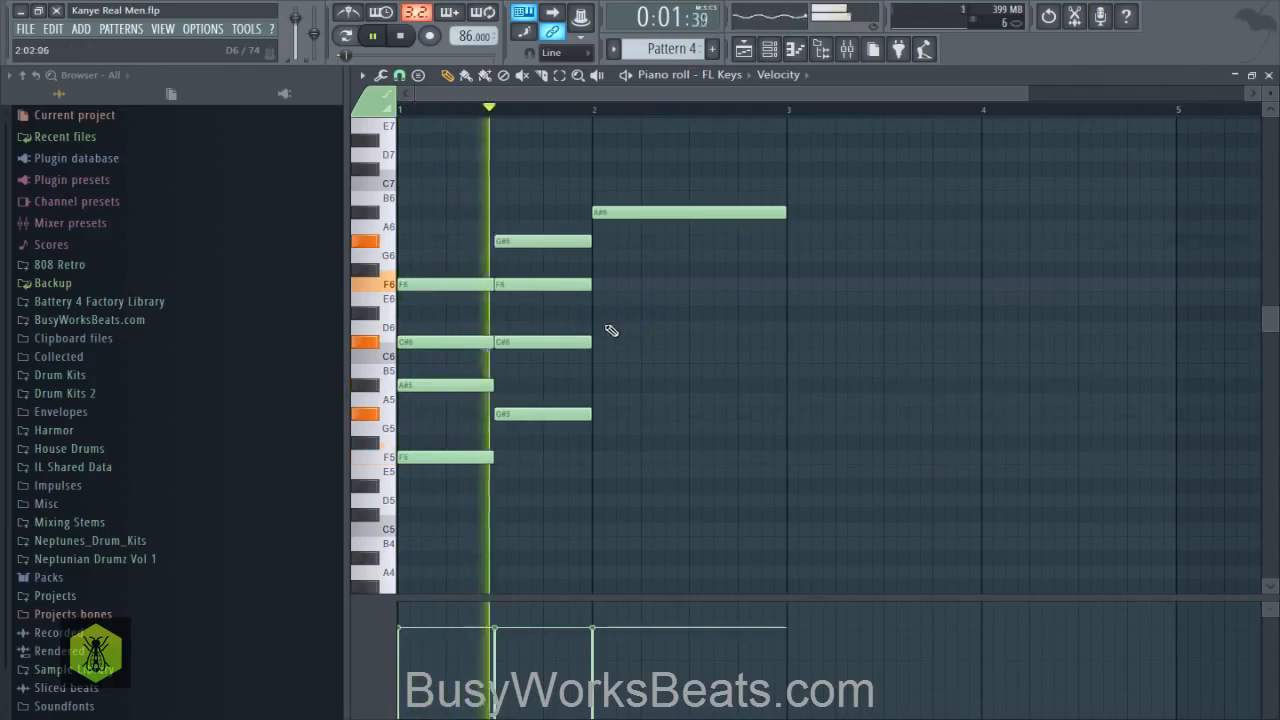
pyautogui.press('space')
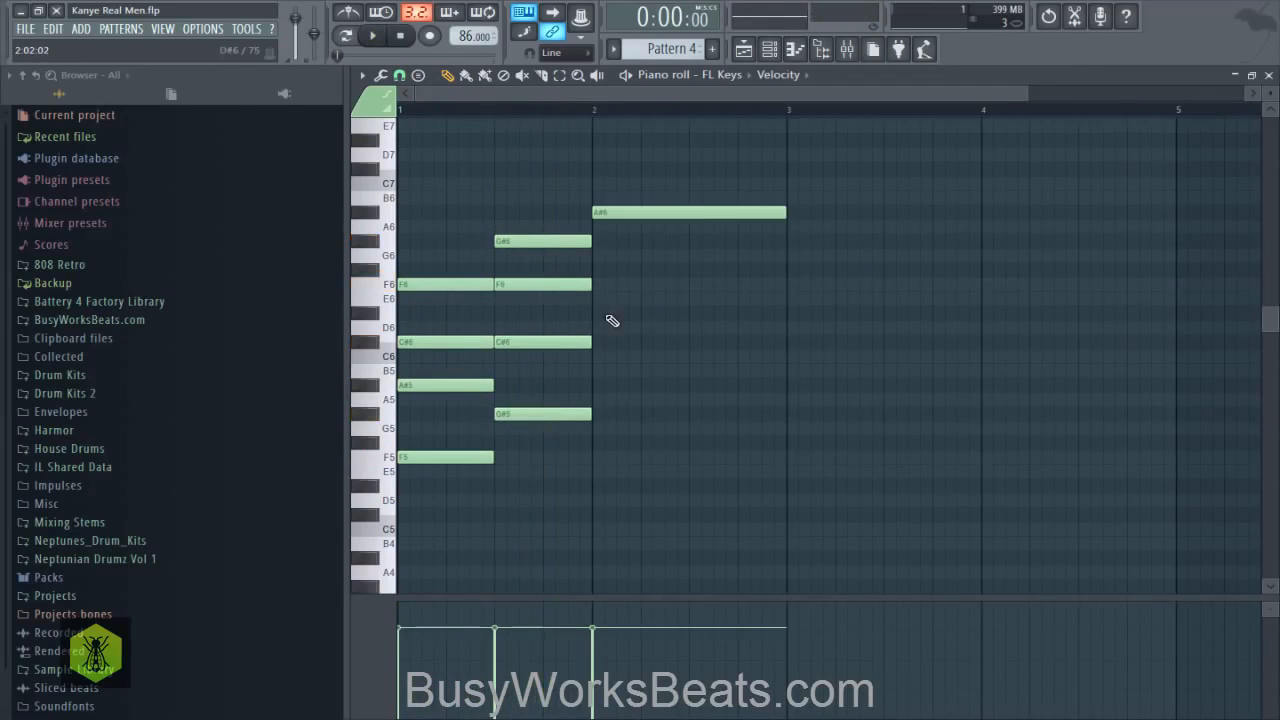
# - Highlight the F6 and C#6 notes shared by the first two chords and clear the selection
pyautogui.moveTo(540, 303); pyautogui.dragTo(470, 286)
pyautogui.moveTo(460, 343); pyautogui.dragTo(506, 352)
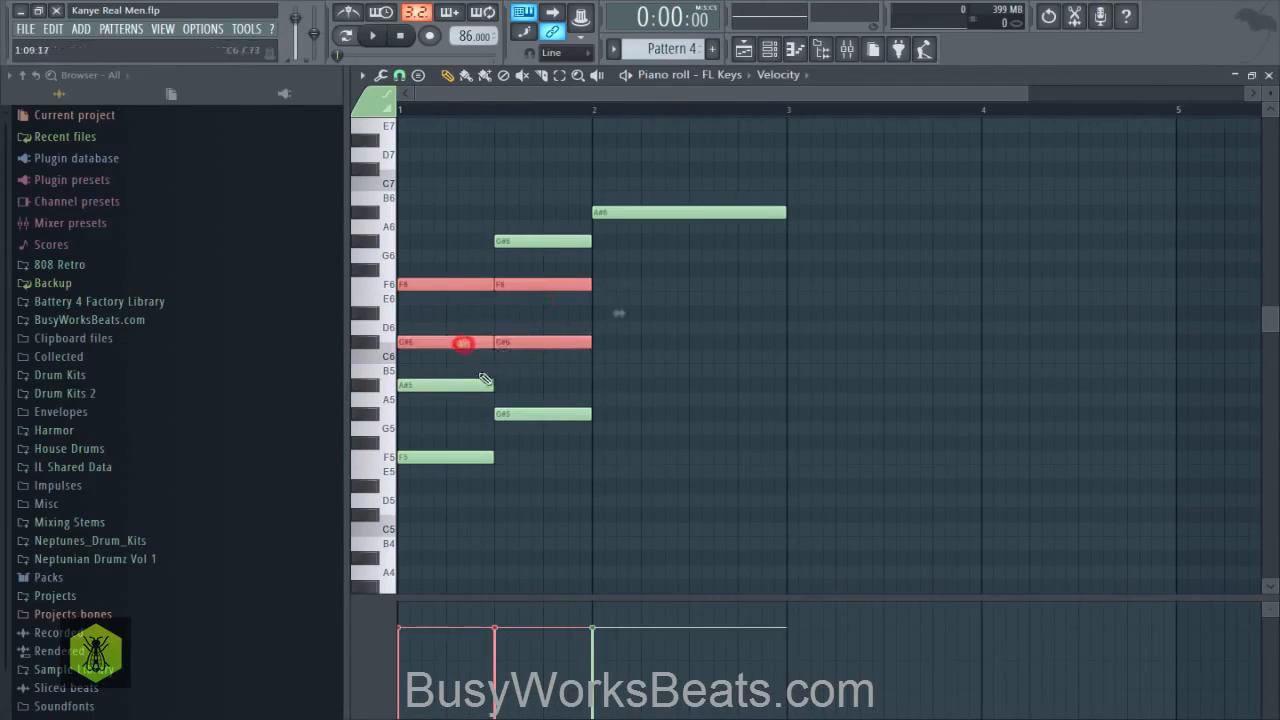
pyautogui.rightClick(667, 363)
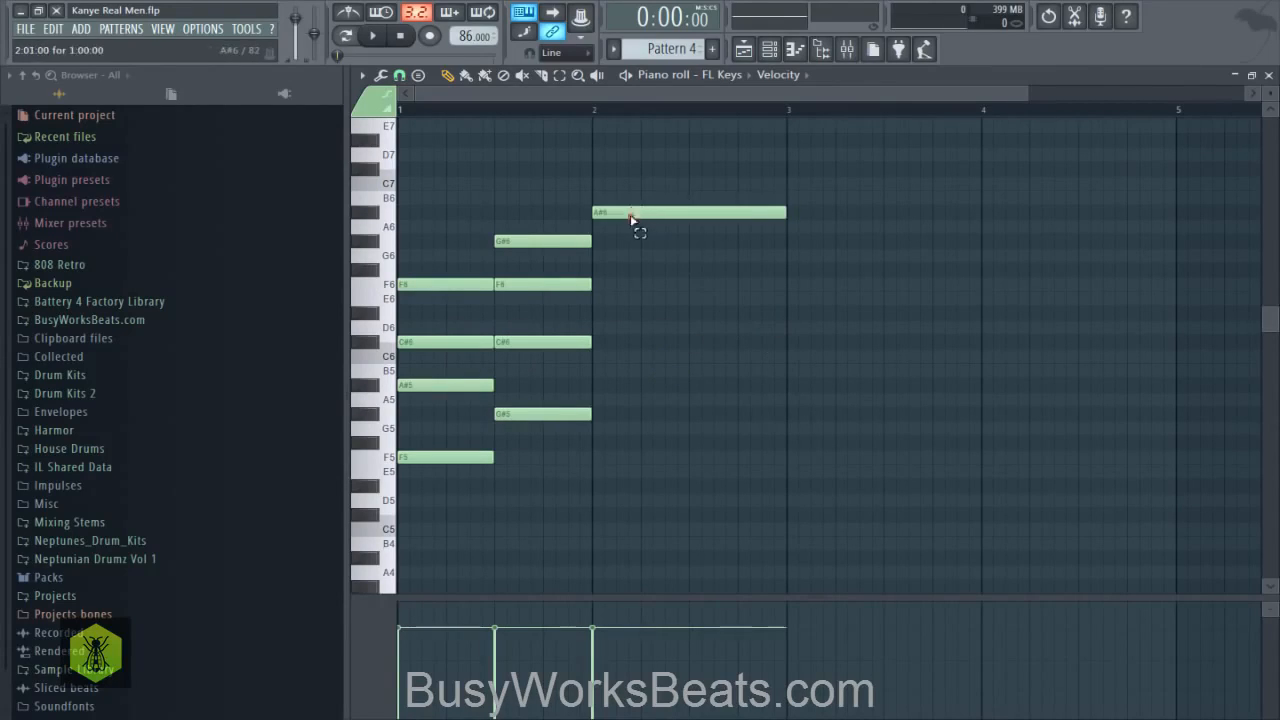
# - Build a full-bar chord in bar 2 by adding F#6, D#6 and B5 notes beneath the A#6, and play it back
pyautogui.rightClick(607, 243)
pyautogui.moveTo(631, 216); pyautogui.dragTo(604, 217)
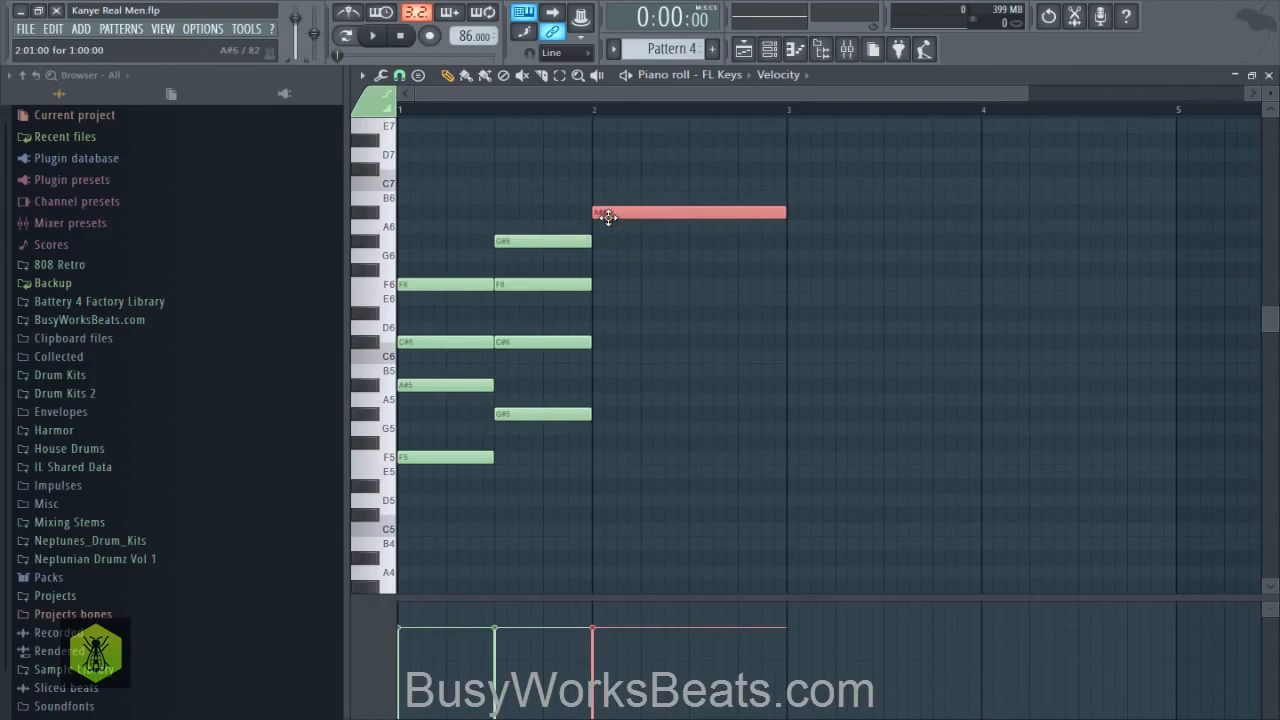
pyautogui.click(609, 216)
pyautogui.click(594, 270)
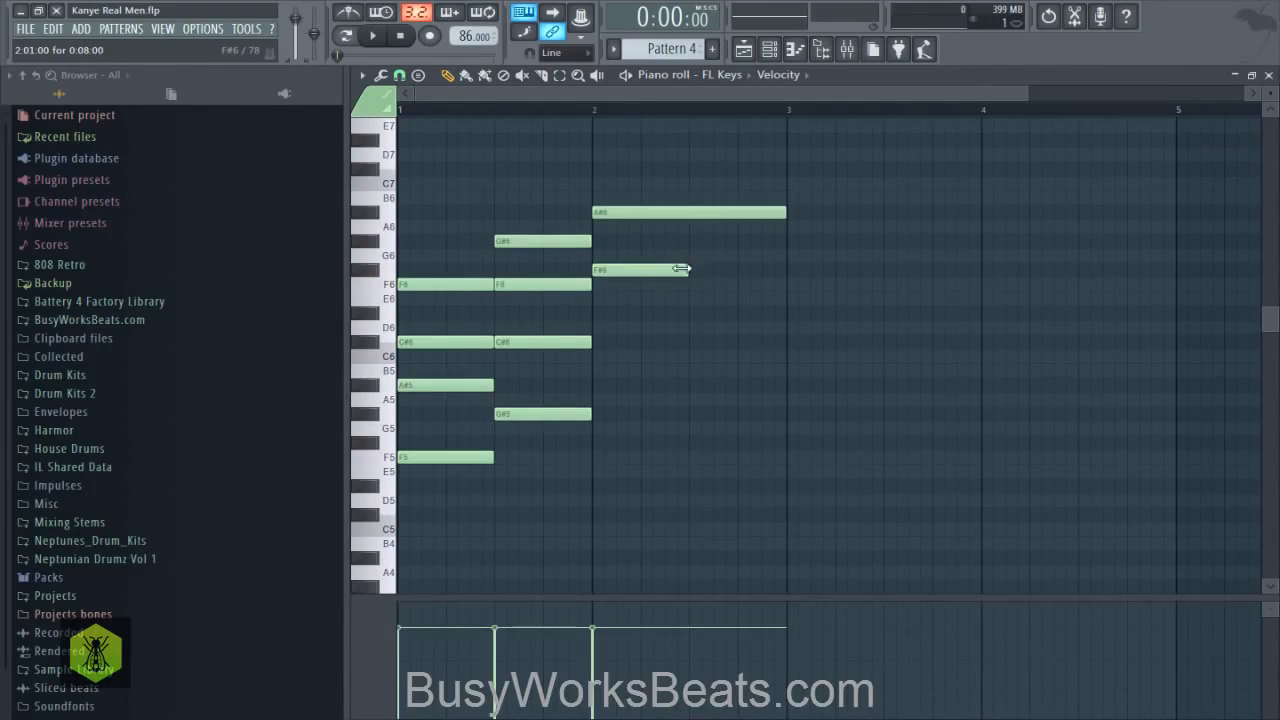
pyautogui.moveTo(681, 268); pyautogui.dragTo(783, 268)
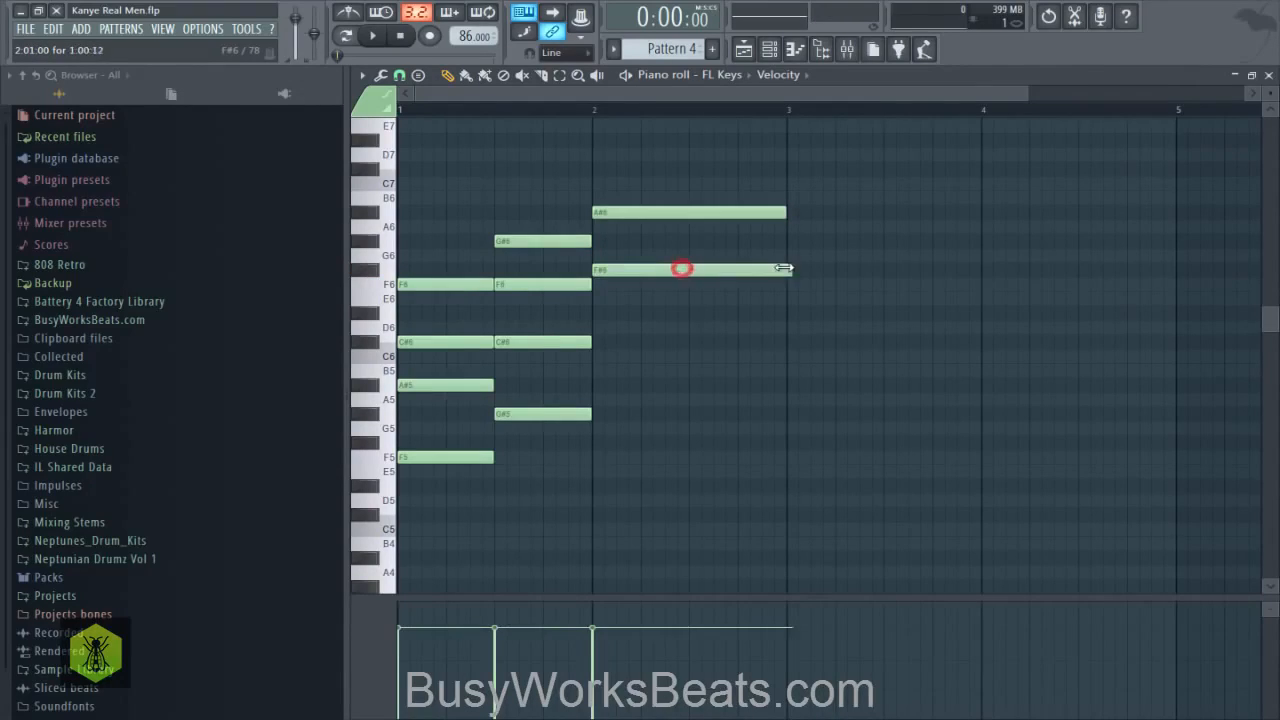
pyautogui.click(597, 313)
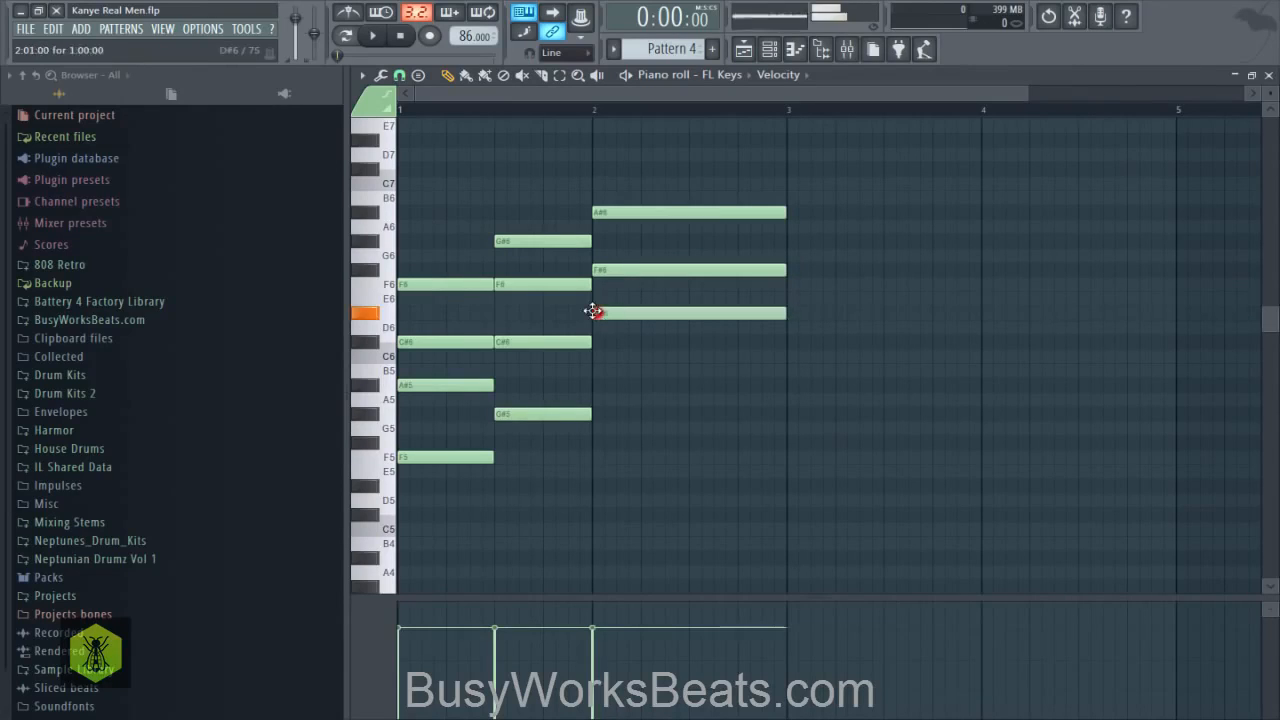
pyautogui.click(597, 372)
pyautogui.press('space')
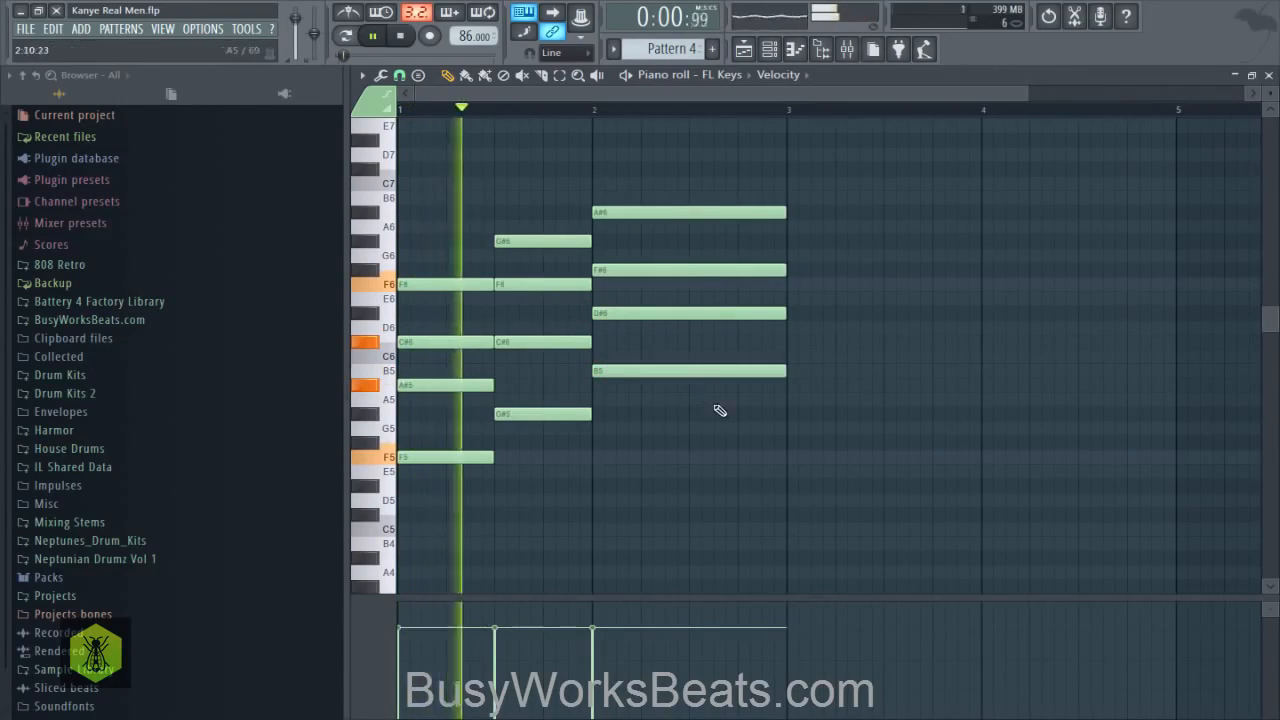
pyautogui.press('space')
# - Lower the bar 2 chord's B5 note to A#5 and play the progression back
pyautogui.click(653, 376)
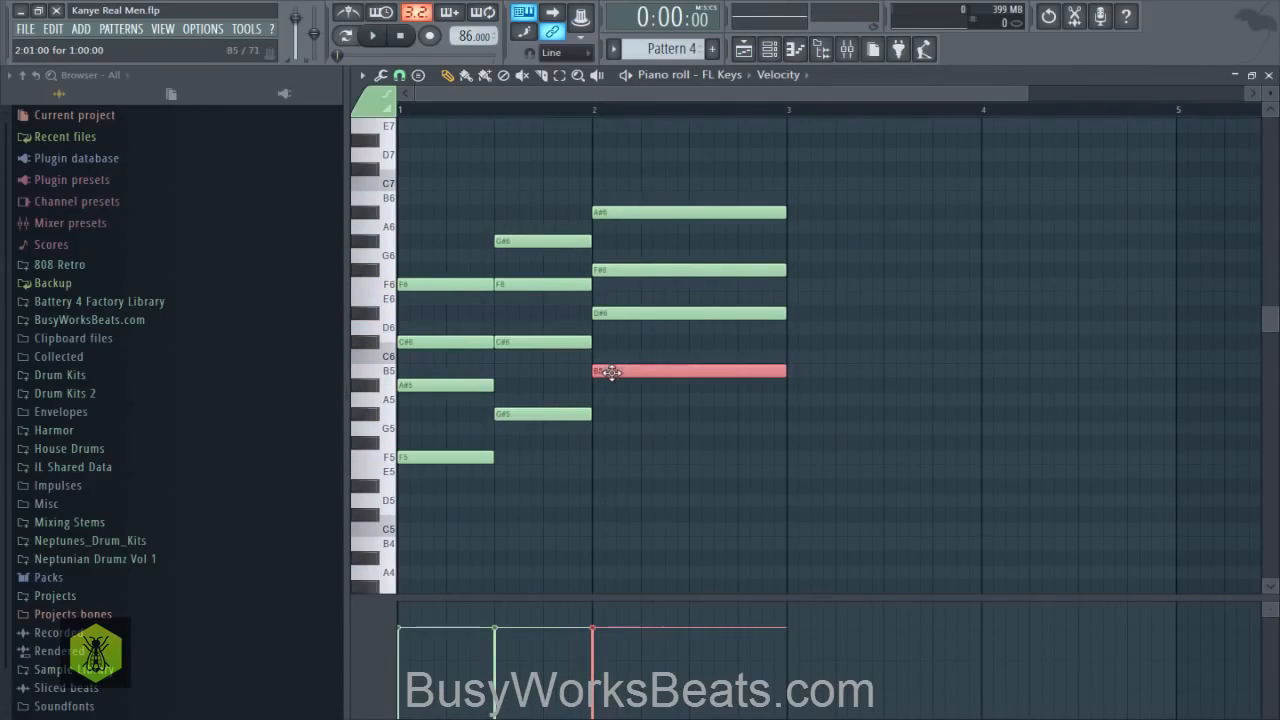
pyautogui.moveTo(611, 377); pyautogui.dragTo(611, 388)
pyautogui.press('space')
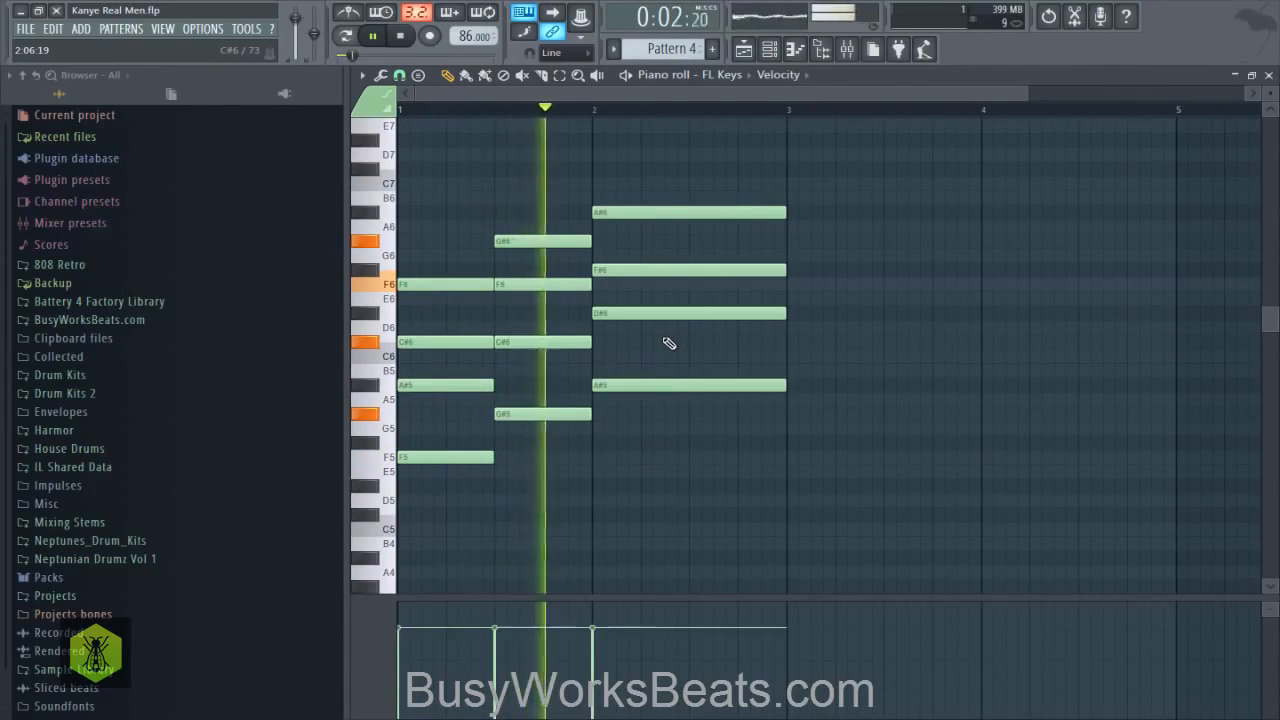
pyautogui.press('space')
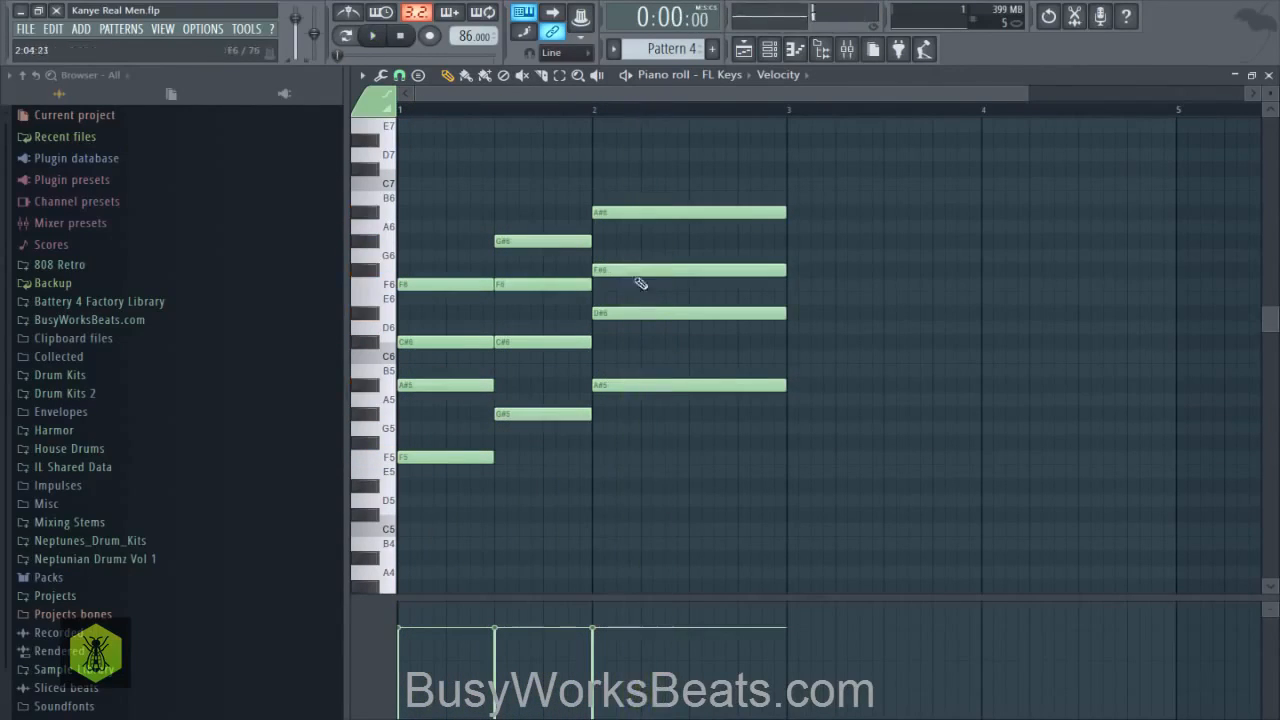
# - Lower the bar 2 chord's F#6 note to F6 and play the whole progression back
pyautogui.click(628, 270)
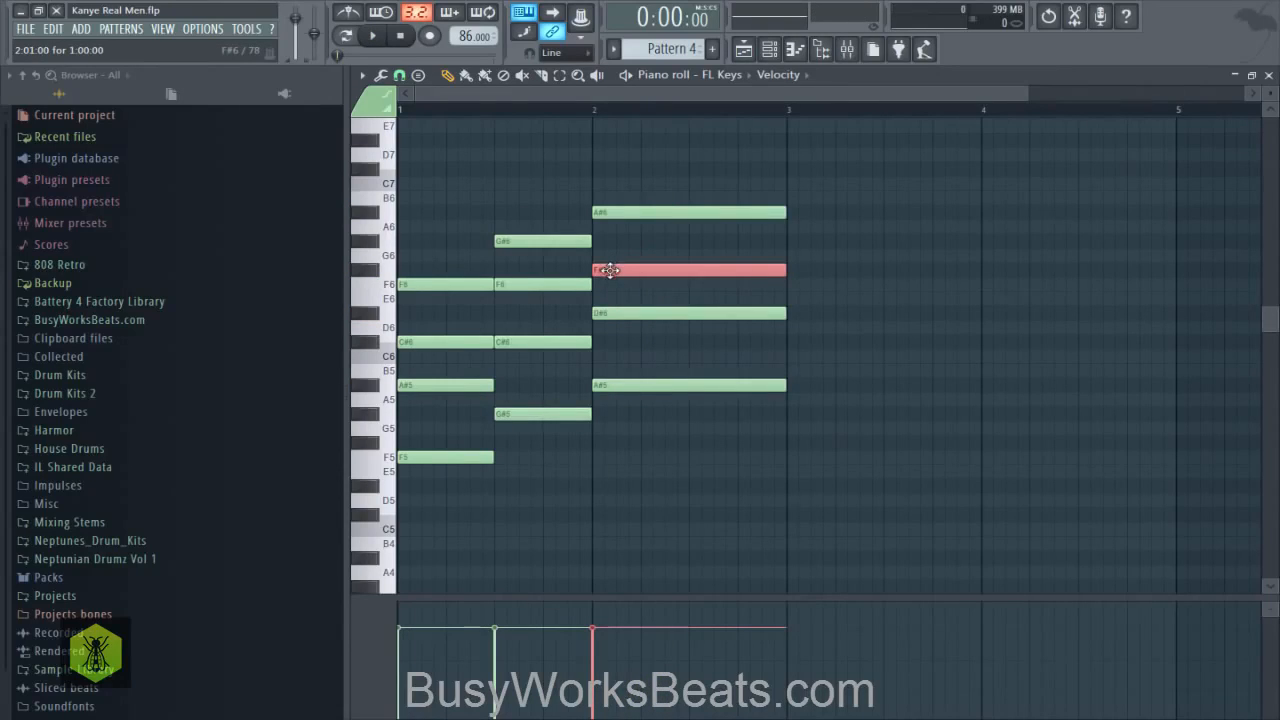
pyautogui.moveTo(611, 276); pyautogui.dragTo(611, 290)
pyautogui.press('space')
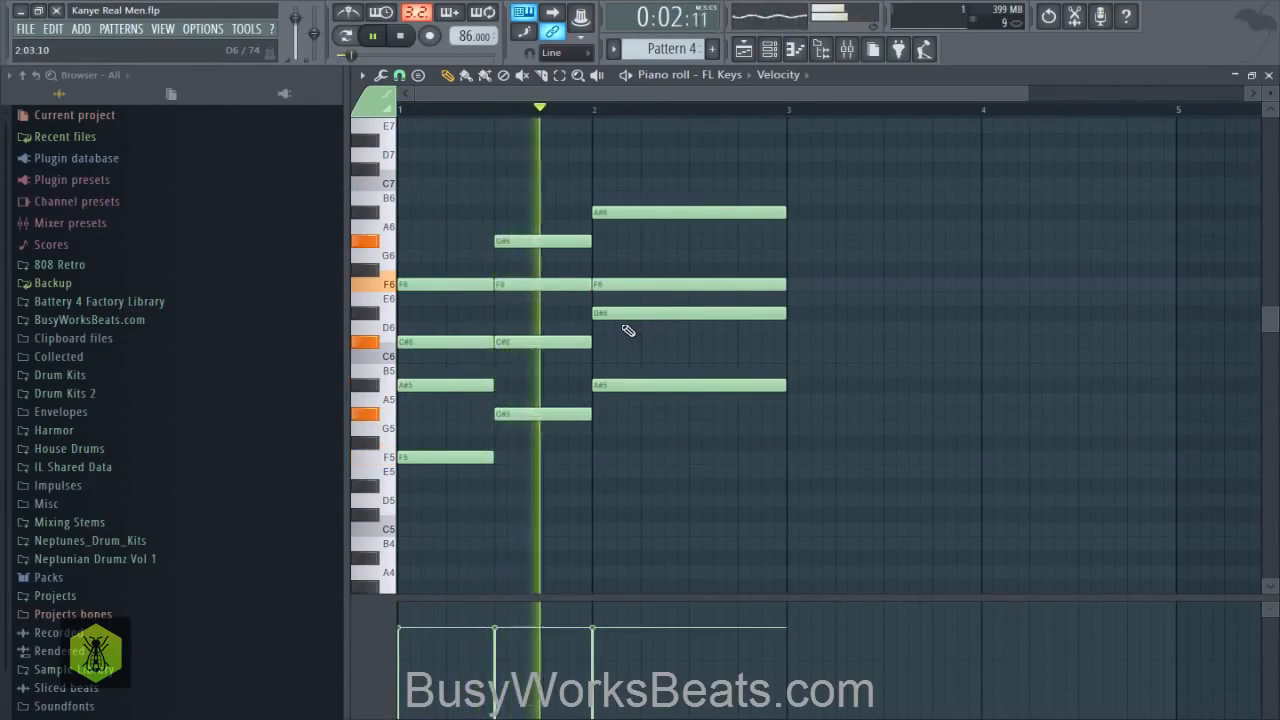
pyautogui.rightClick(642, 338)
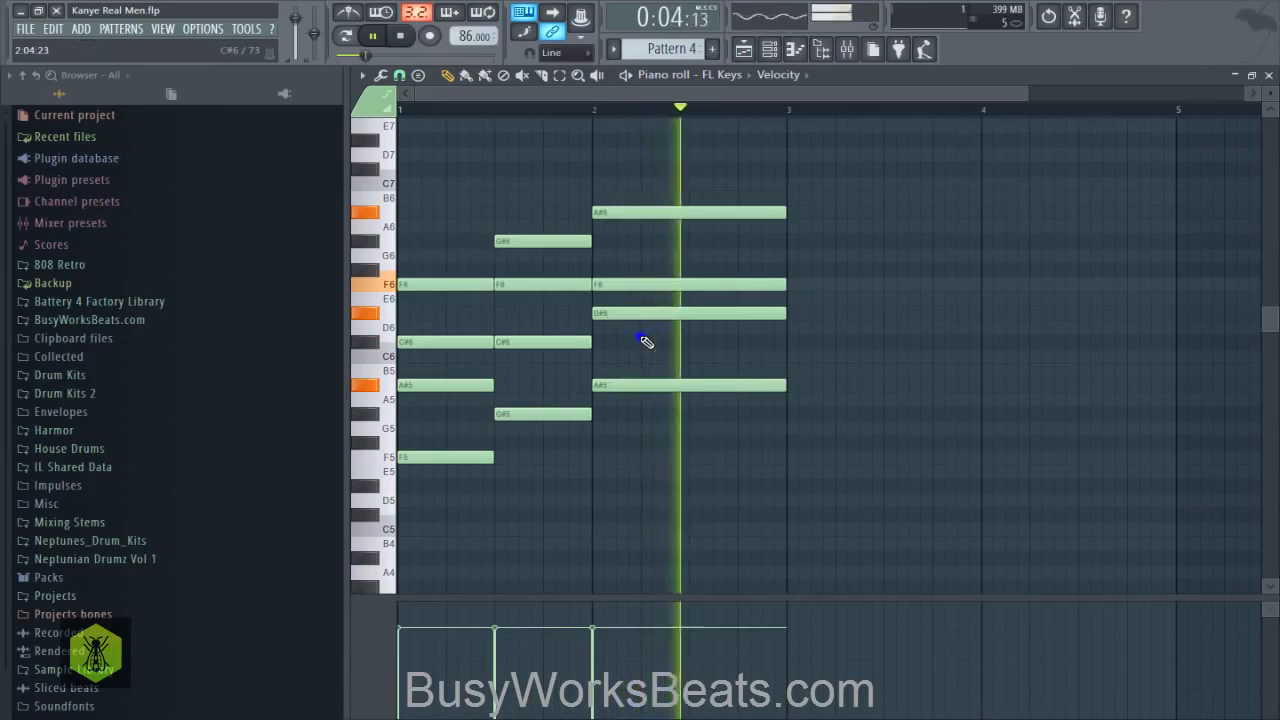
pyautogui.press('space')
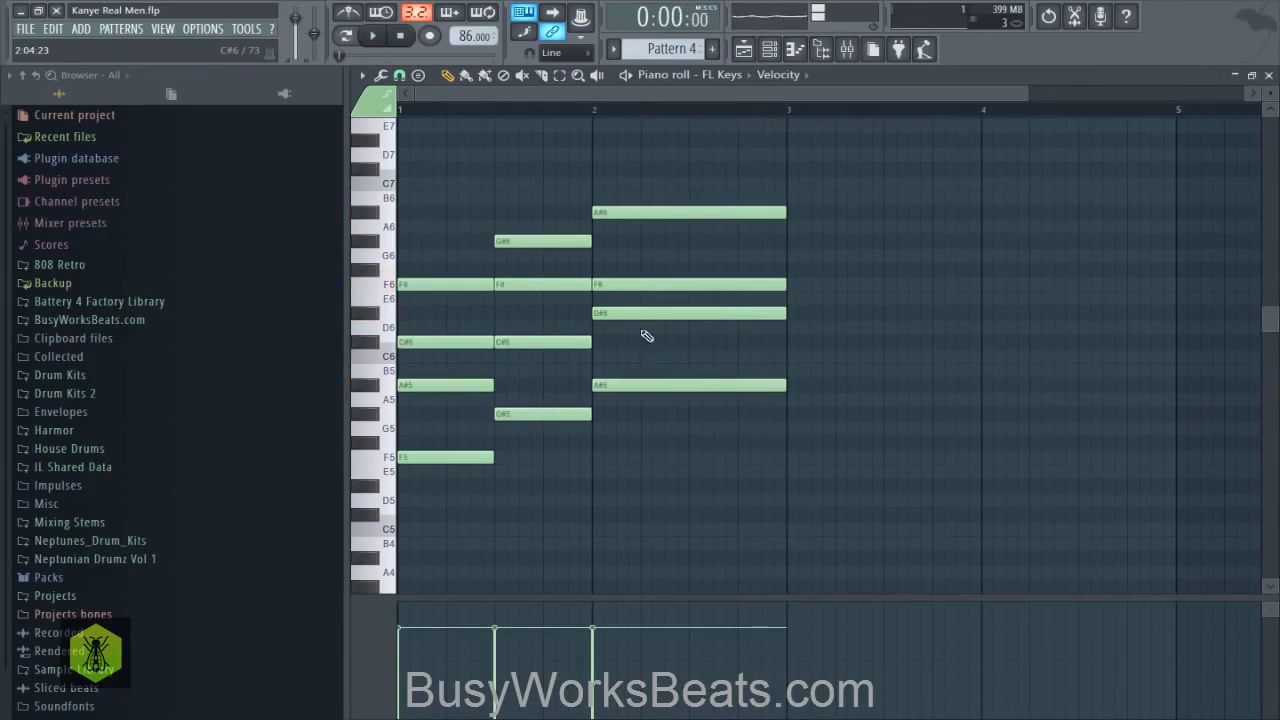
# - Repeat the Pattern 4 clip on Track 2 of the playlist at bars 3, 5 and 7
pyautogui.click(1270, 75)
pyautogui.rightClick(677, 417)
pyautogui.click(560, 190)
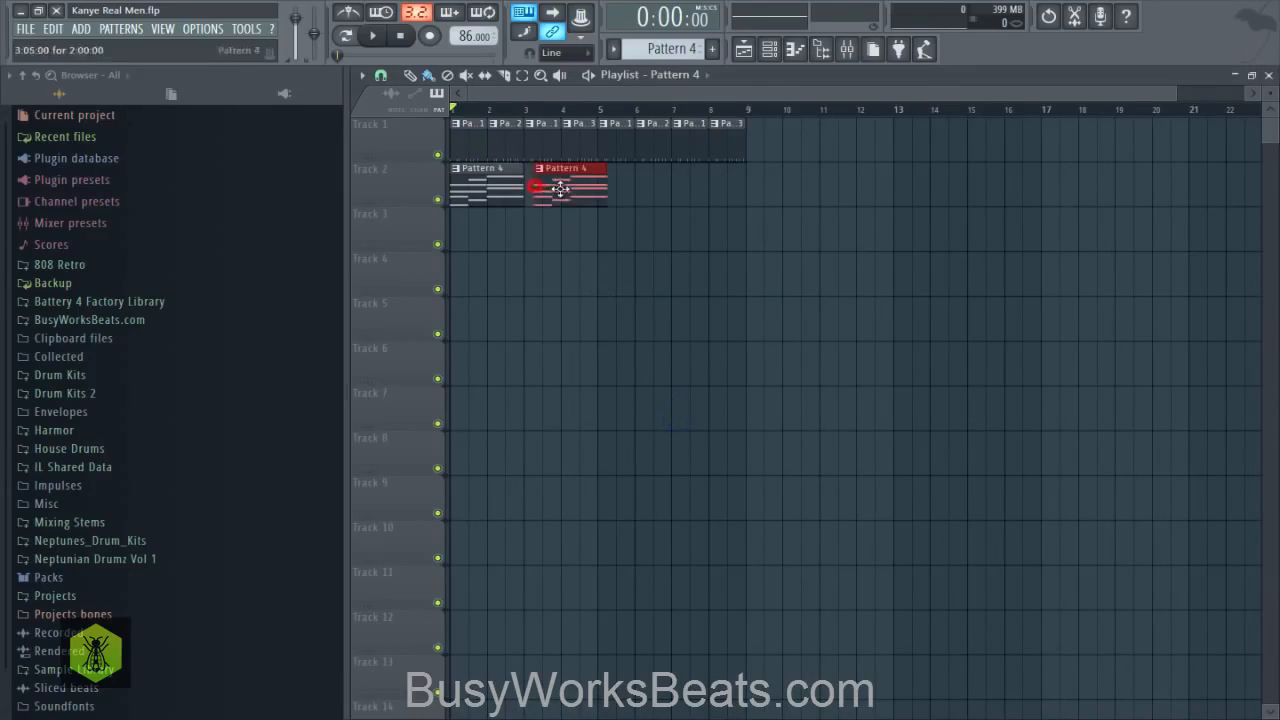
pyautogui.click(617, 190)
pyautogui.click(704, 189)
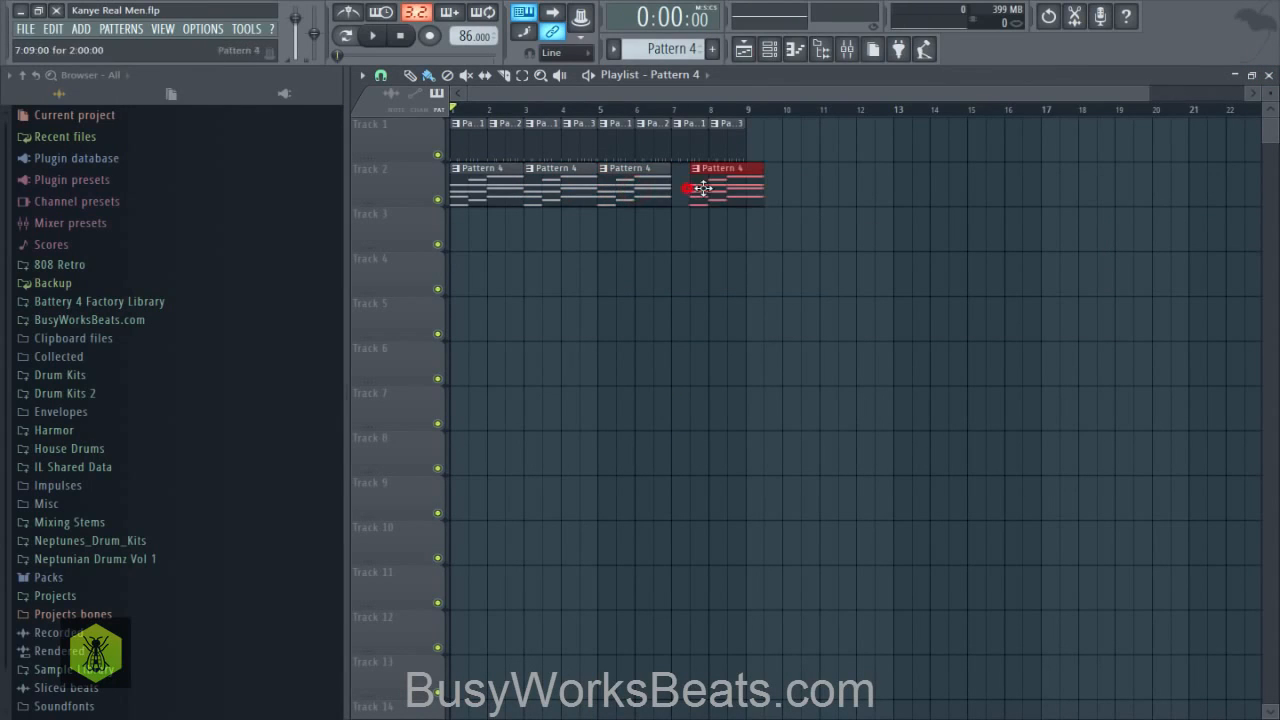
# - Transpose all the FL Keys chord notes in Pattern 4 down one octave, play them back and clear the selected range
pyautogui.click(771, 49)
pyautogui.click(643, 278)
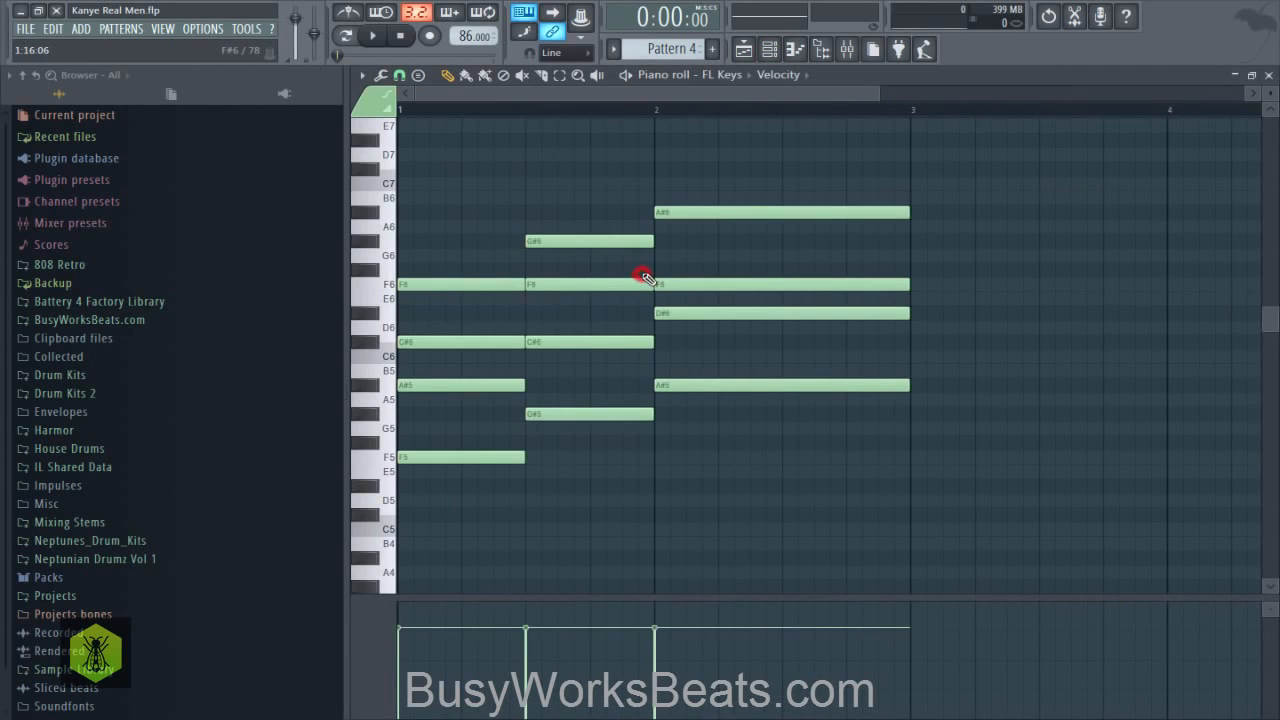
pyautogui.hotkey('ctrl', 'a')
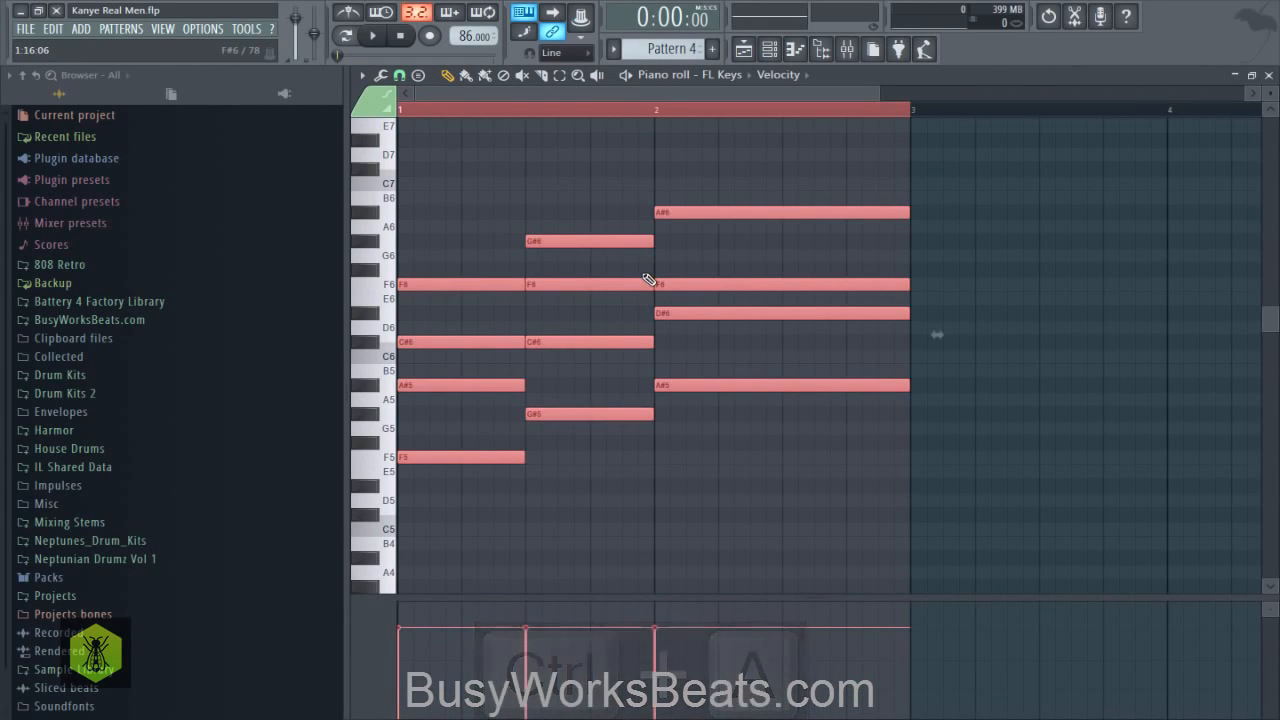
pyautogui.hotkey('ctrl', 'Down')
pyautogui.scroll(-2, 668, 124)
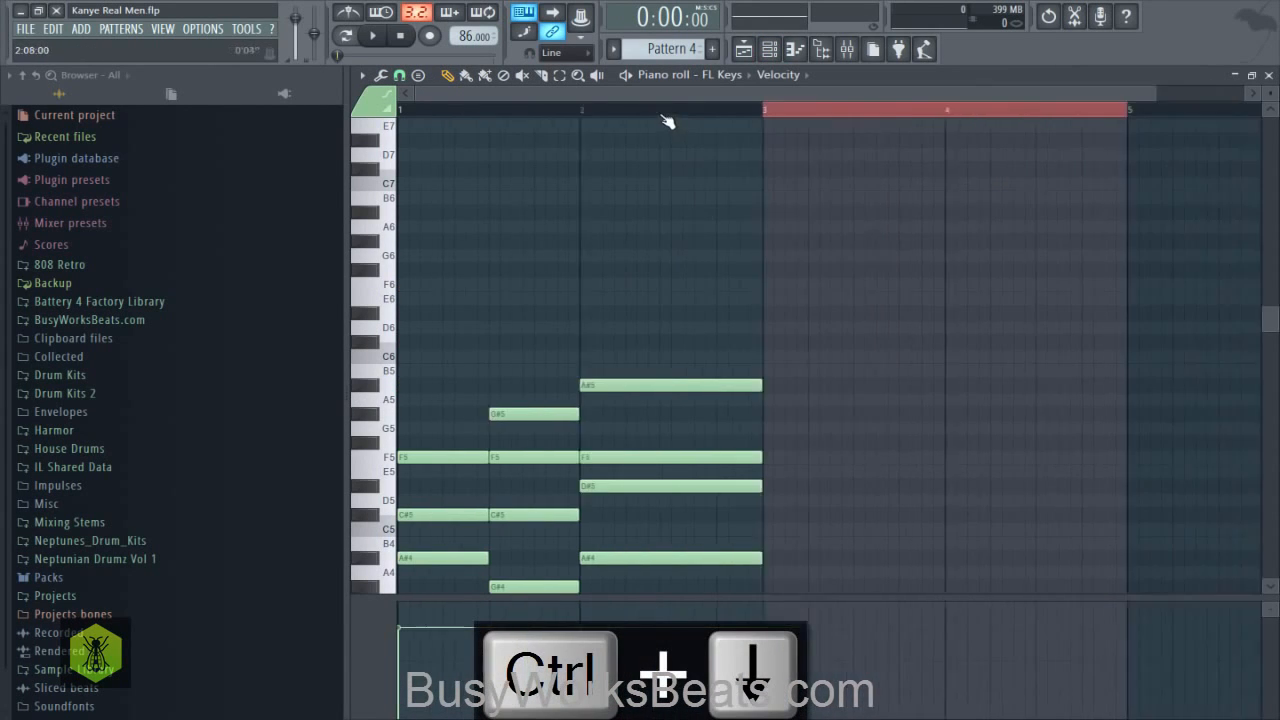
pyautogui.press('space')
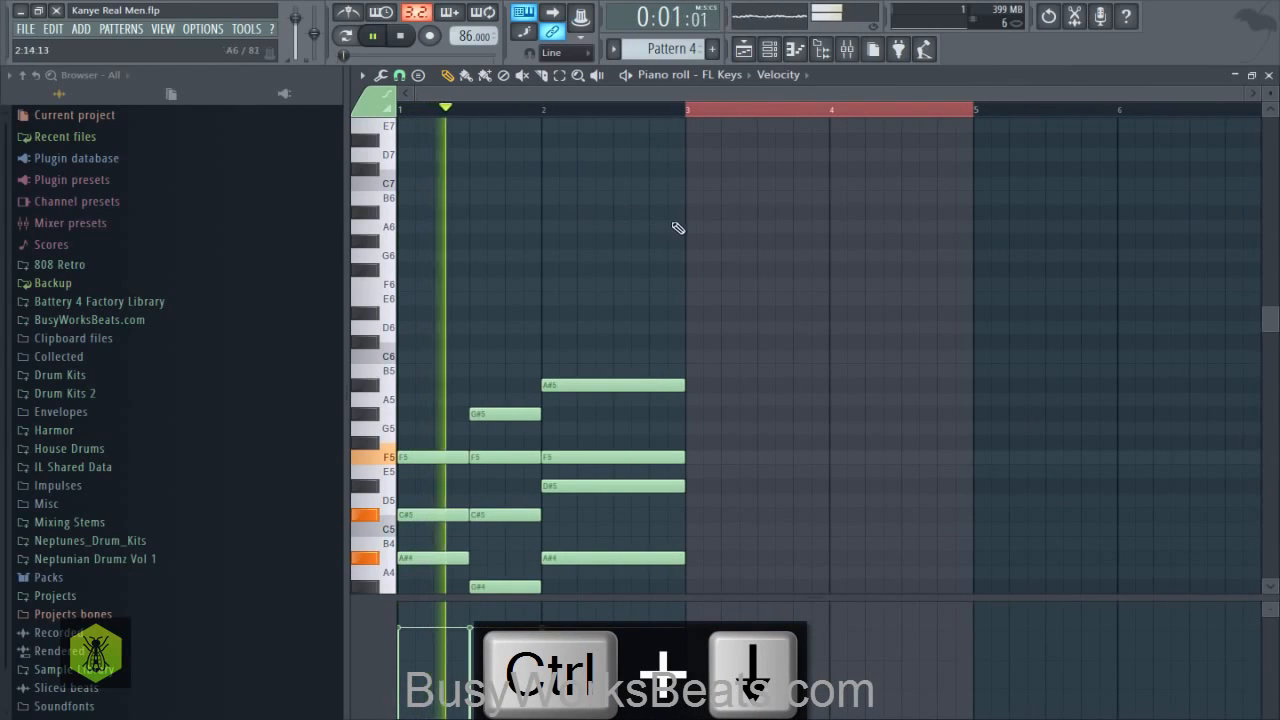
pyautogui.keyDown('ctrl'); pyautogui.click(663, 110); pyautogui.keyUp('ctrl')
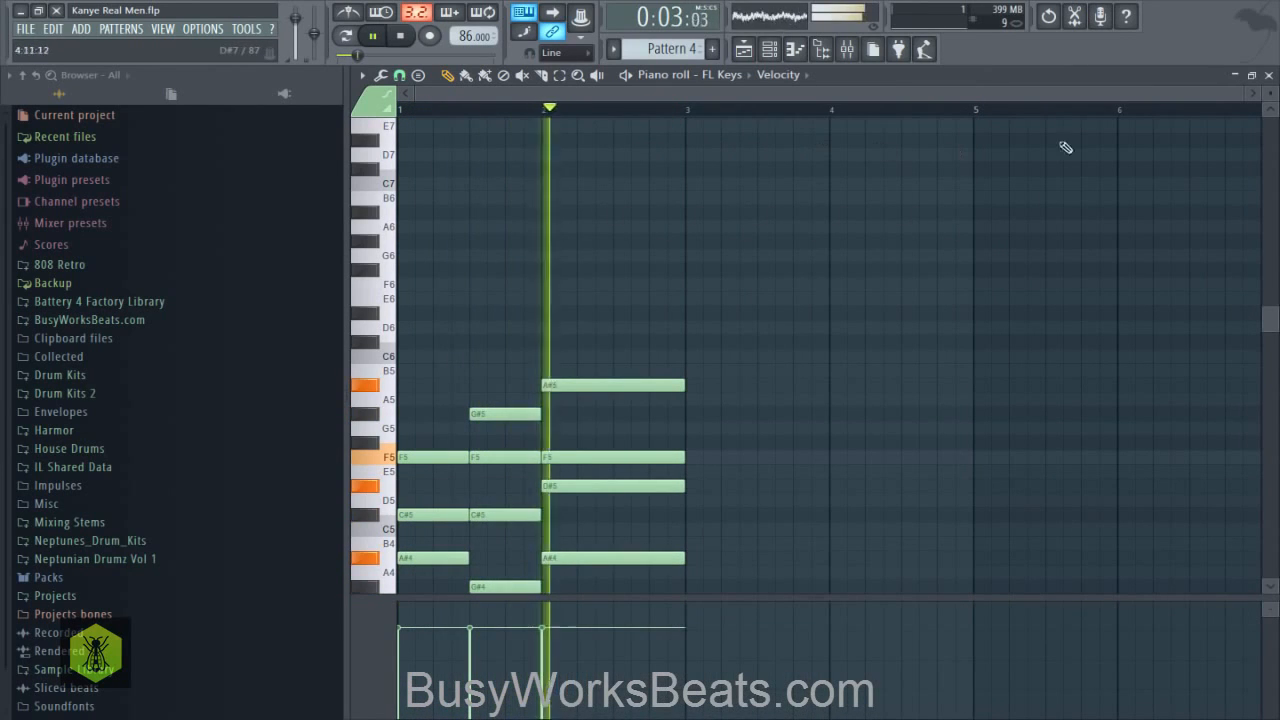
# - Listen to the lowered chords with the drums in the playlist, then stop playback and show the channel rack
pyautogui.click(1268, 76)
pyautogui.click(910, 434)
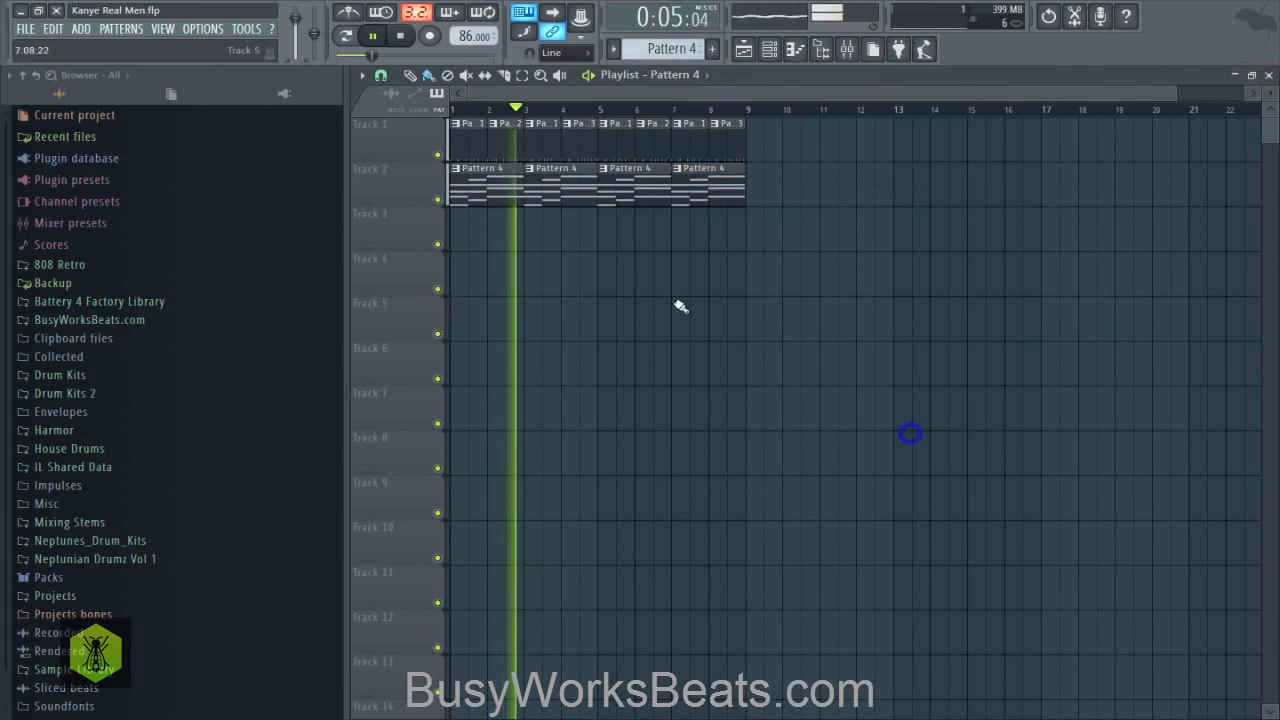
pyautogui.click(767, 52)
pyautogui.press('space')
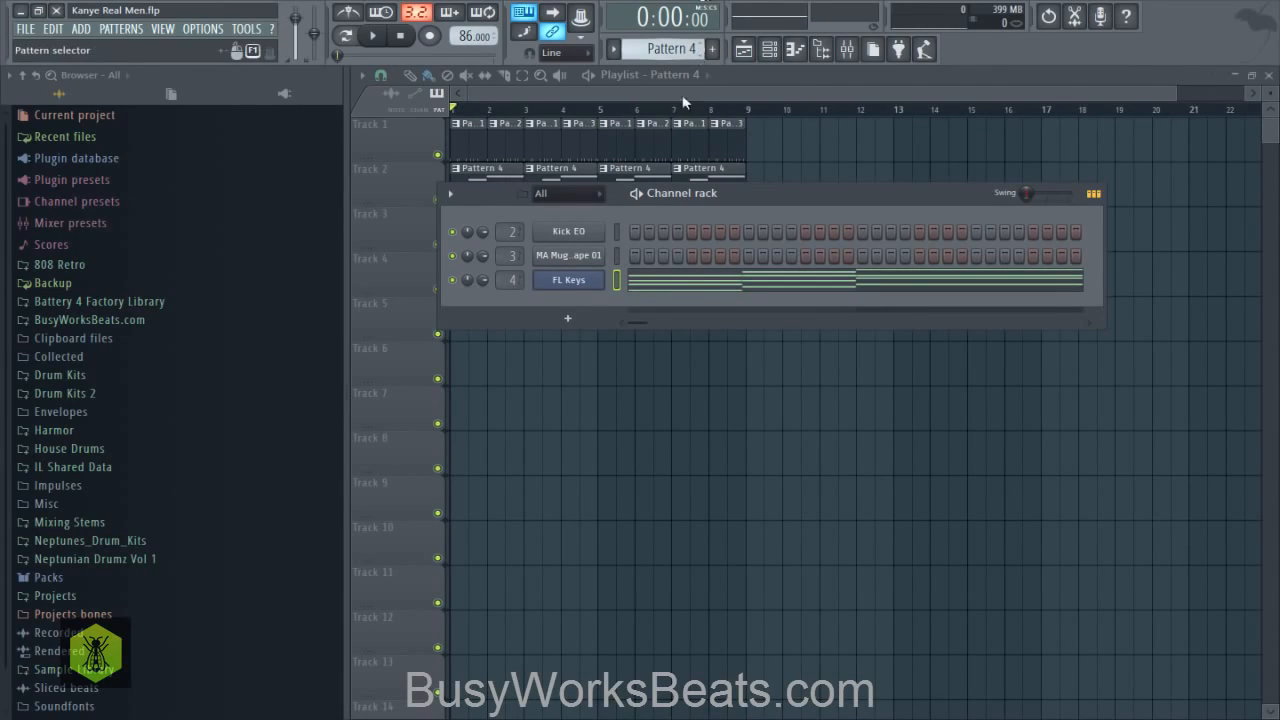
# - Add a second FL Keys channel and route it to mixer track 5
pyautogui.click(88, 28)
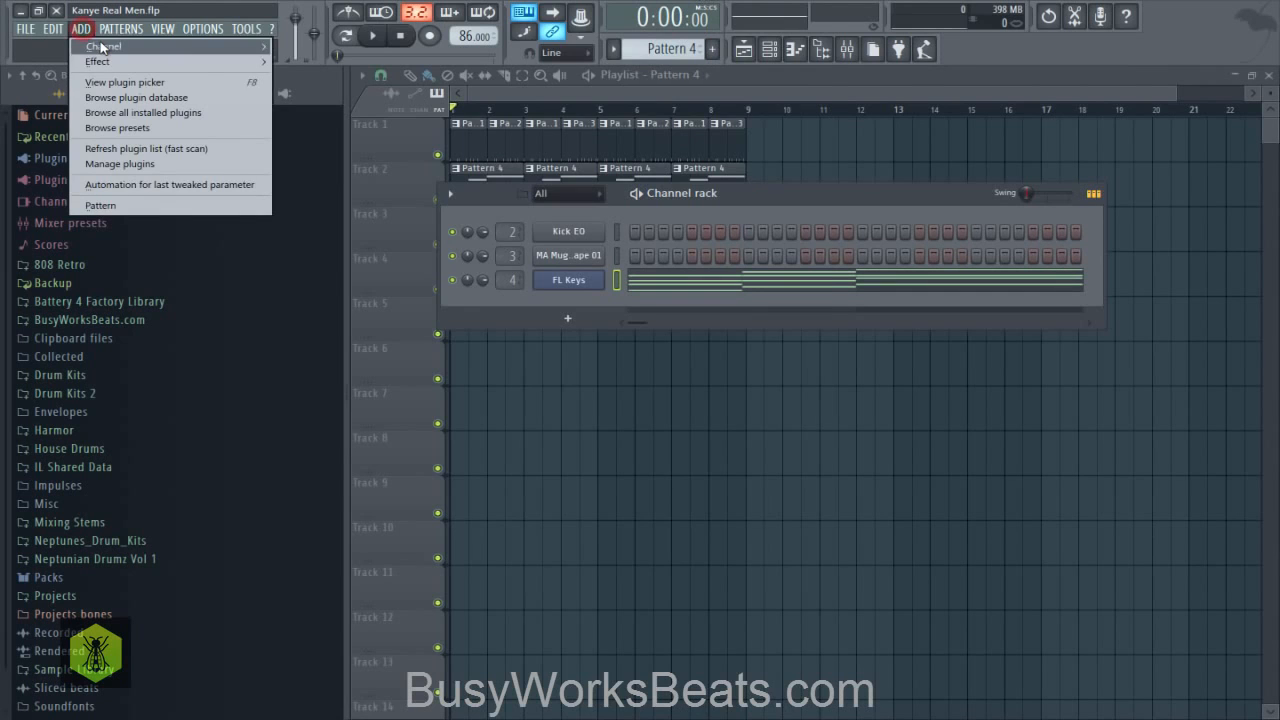
pyautogui.moveTo(110, 46)
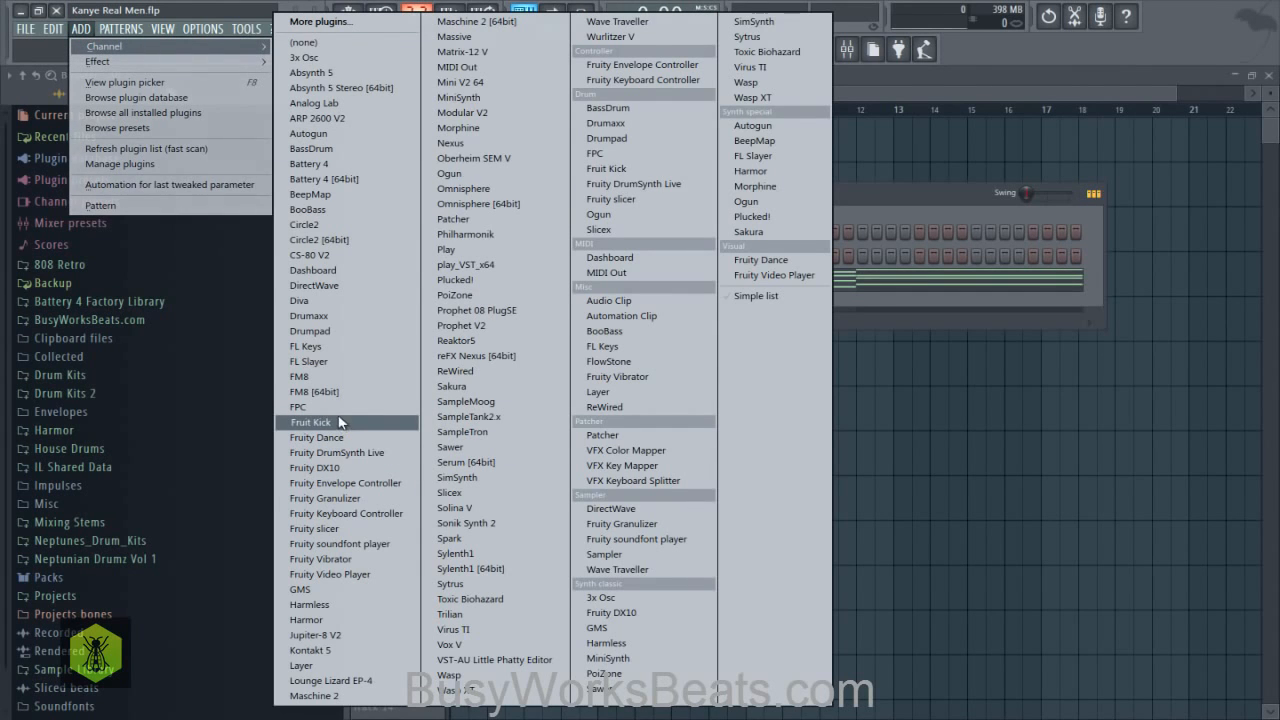
pyautogui.click(320, 346)
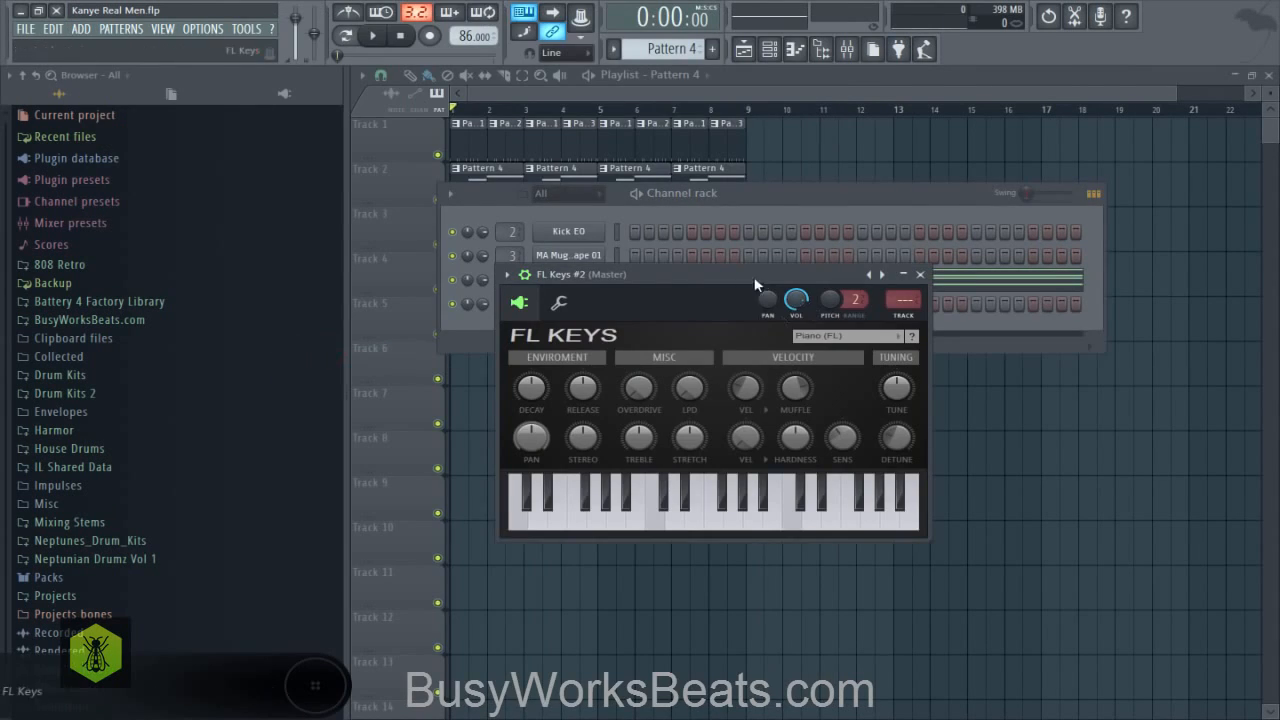
pyautogui.moveTo(733, 276); pyautogui.dragTo(726, 336)
pyautogui.hotkey('ctrl', 'l')
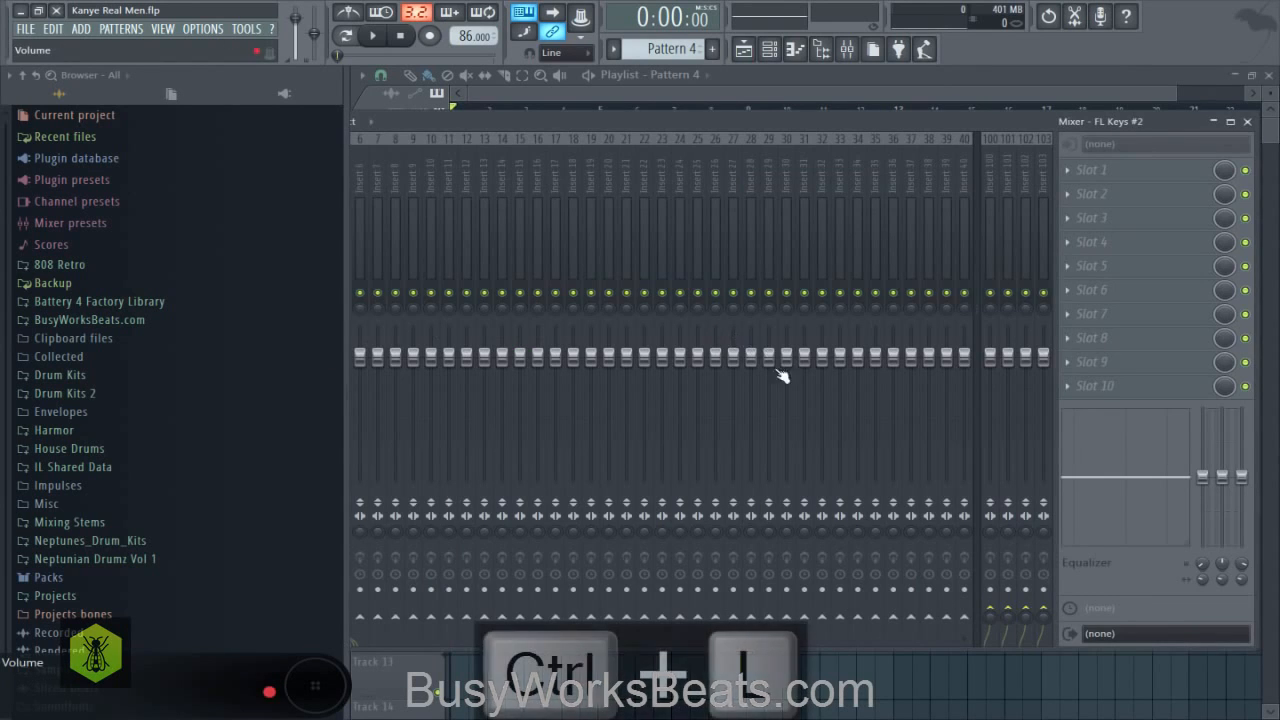
# - Narrow the mixer window to 16 insert tracks and reposition it over the playlist, then return to the playlist
pyautogui.click(692, 77)
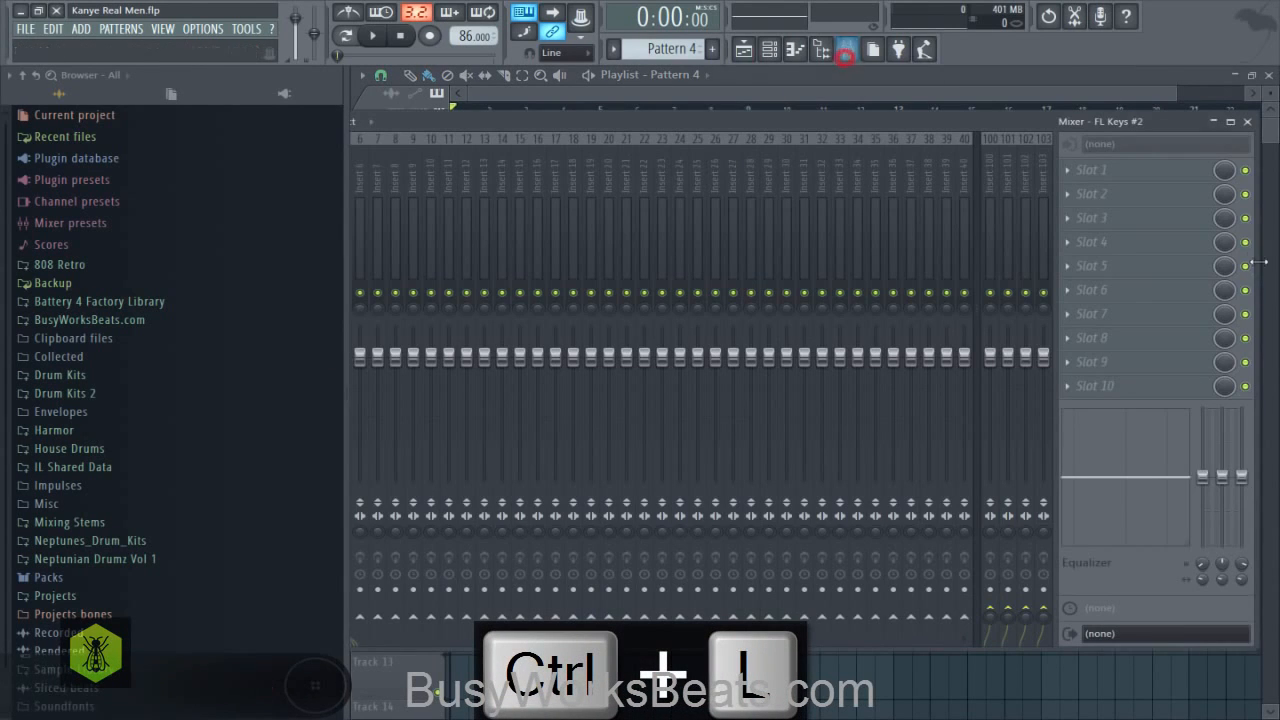
pyautogui.click(845, 50)
pyautogui.moveTo(1255, 252); pyautogui.dragTo(830, 257)
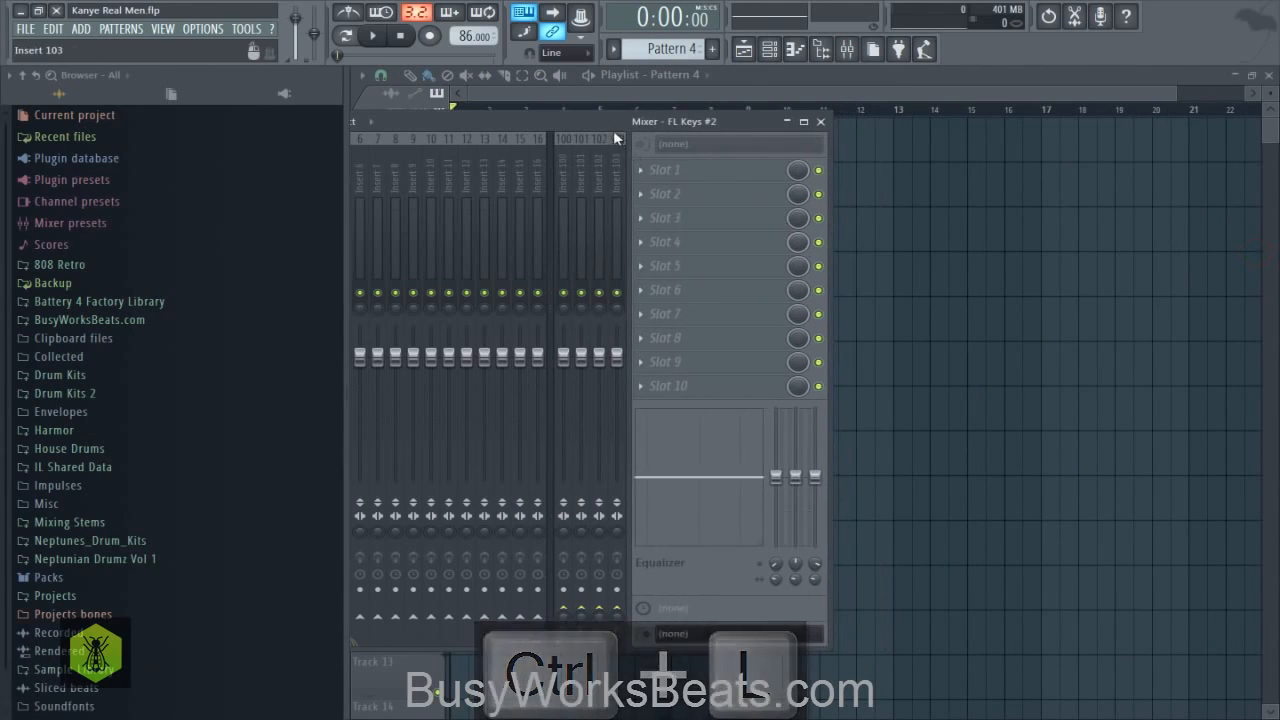
pyautogui.moveTo(607, 125); pyautogui.dragTo(907, 145)
pyautogui.click(782, 55)
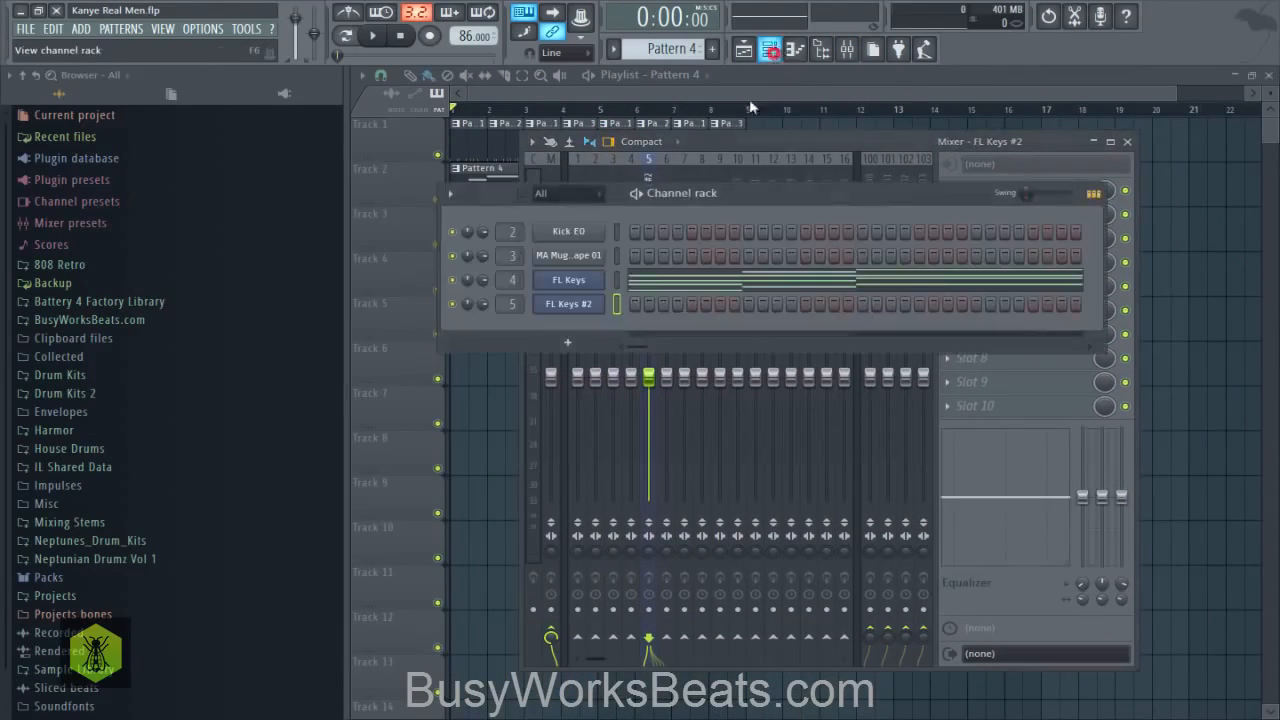
pyautogui.click(1157, 274)
# - Select all the playlist clips and shift them one bar so the arrangement starts at bar 2
pyautogui.moveTo(792, 297); pyautogui.dragTo(503, 144)
pyautogui.click(463, 133)
pyautogui.rightClick(575, 315)
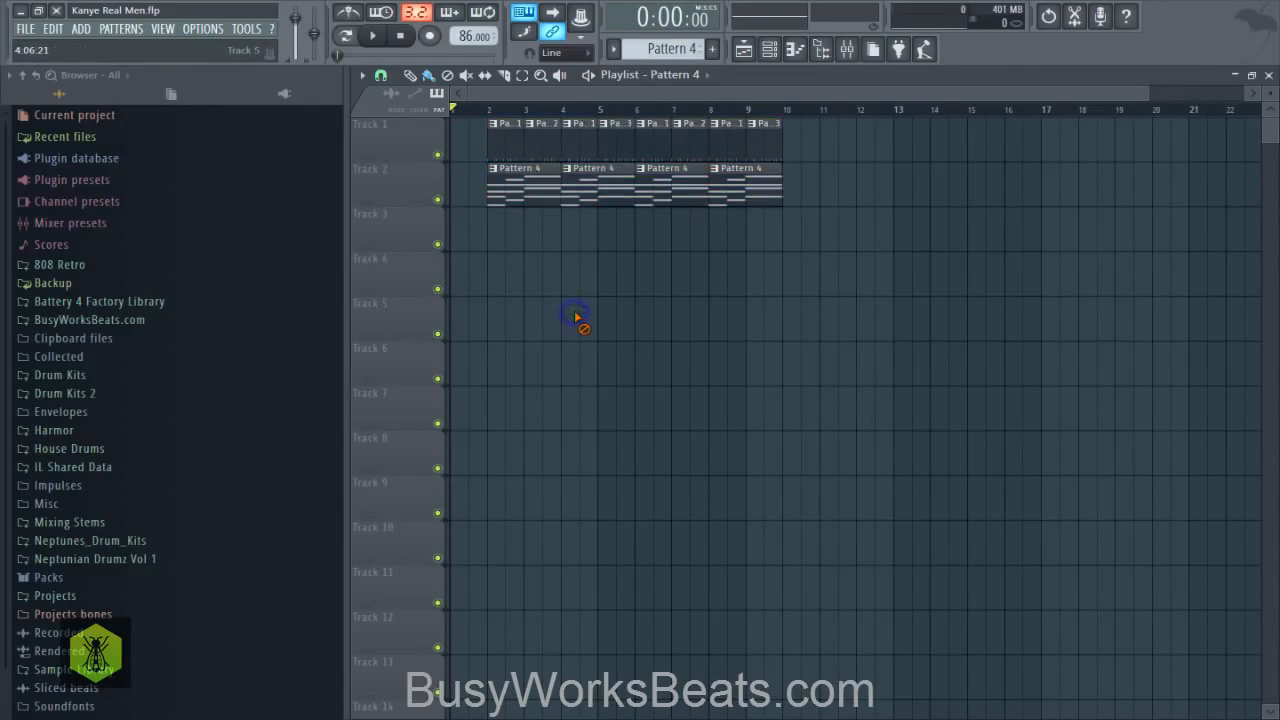
# - Switch to the empty Pattern 5, place it on Track 3 at bar 2, lengthen the clip to two bars and save
pyautogui.click(767, 58)
pyautogui.scroll(-1, 660, 48)
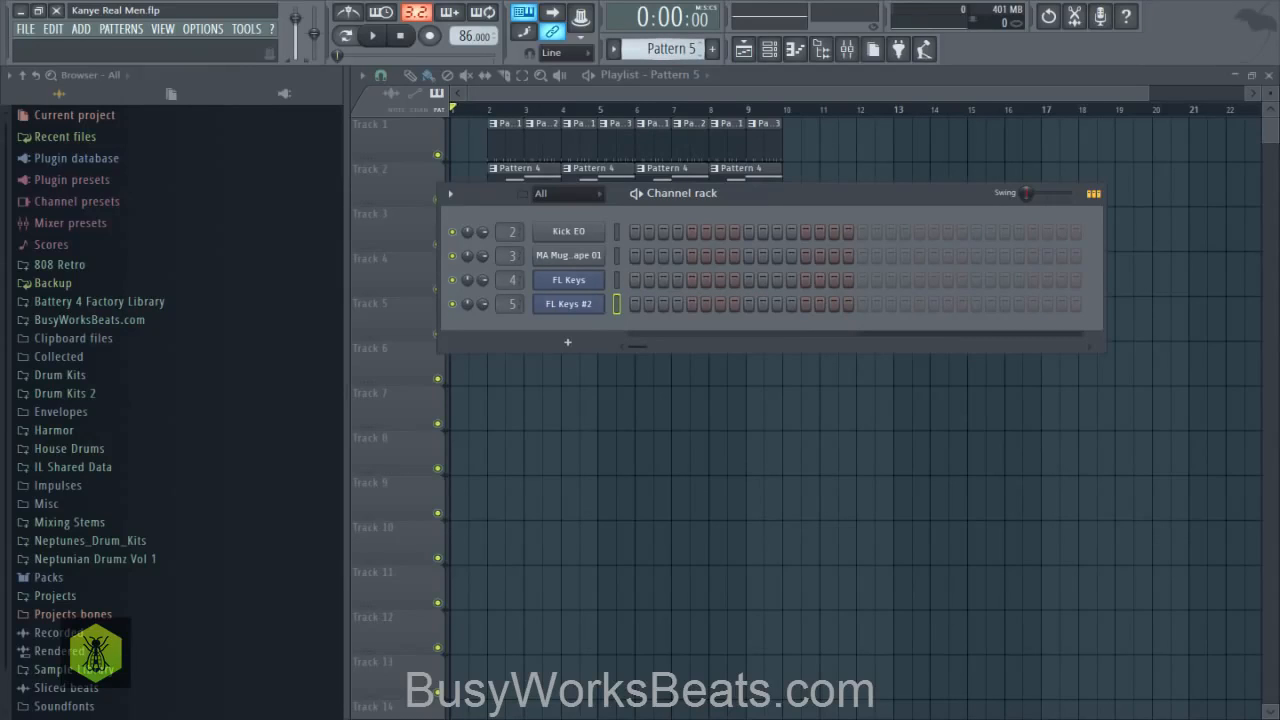
pyautogui.press('F6')
pyautogui.click(485, 248)
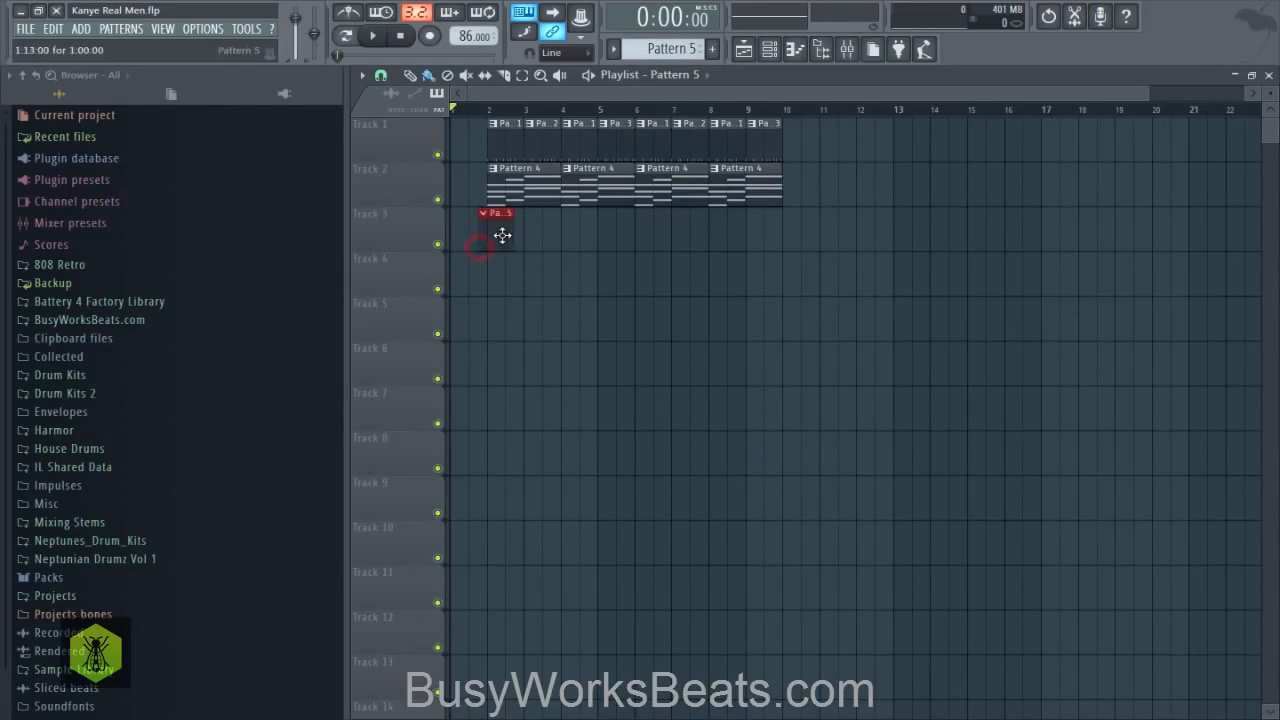
pyautogui.moveTo(519, 234); pyautogui.dragTo(558, 236)
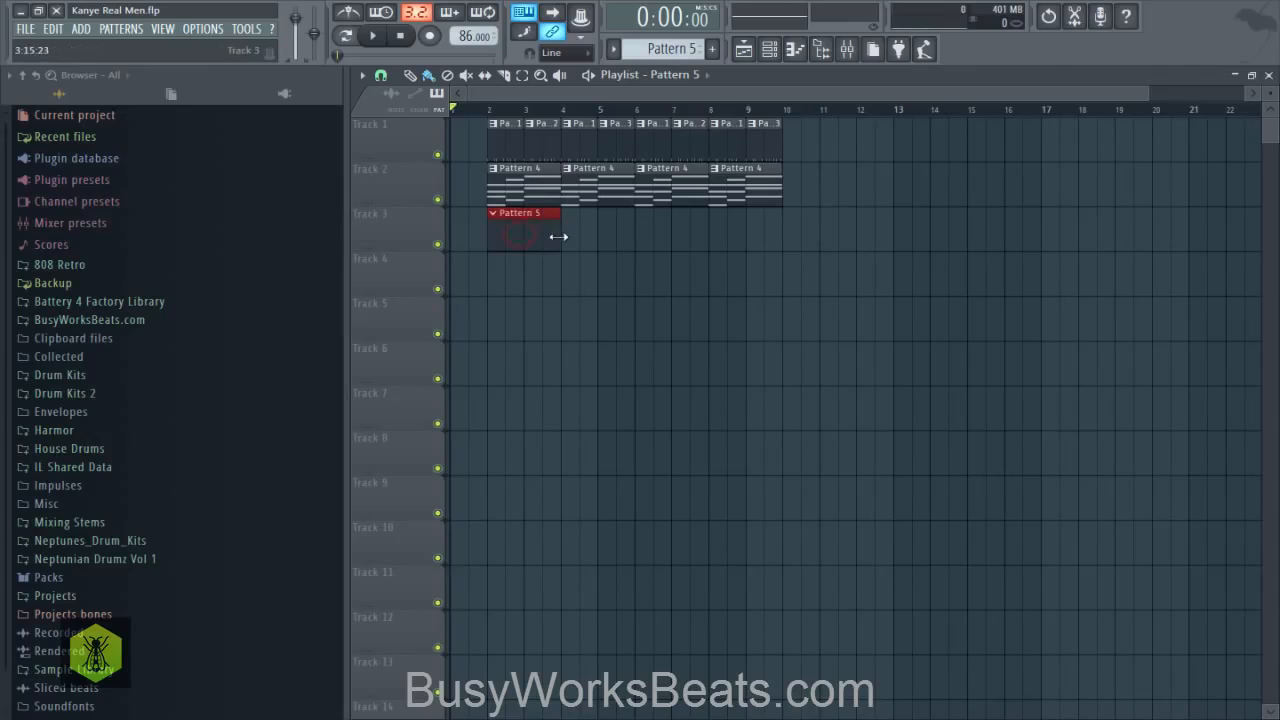
pyautogui.hotkey('ctrl', 's')
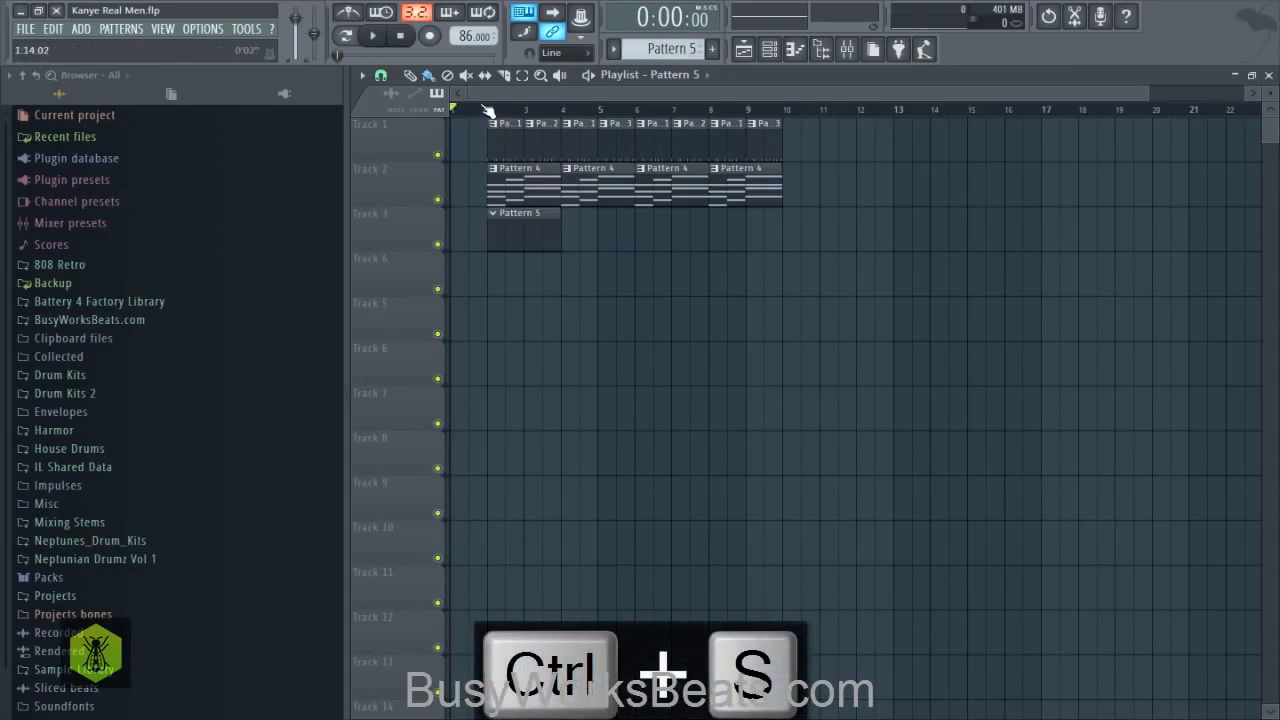
# - Select bars 2 and 3 of the playlist as a loop, play them back and deselect the clips
pyautogui.moveTo(493, 116); pyautogui.dragTo(566, 130)
pyautogui.press('space')
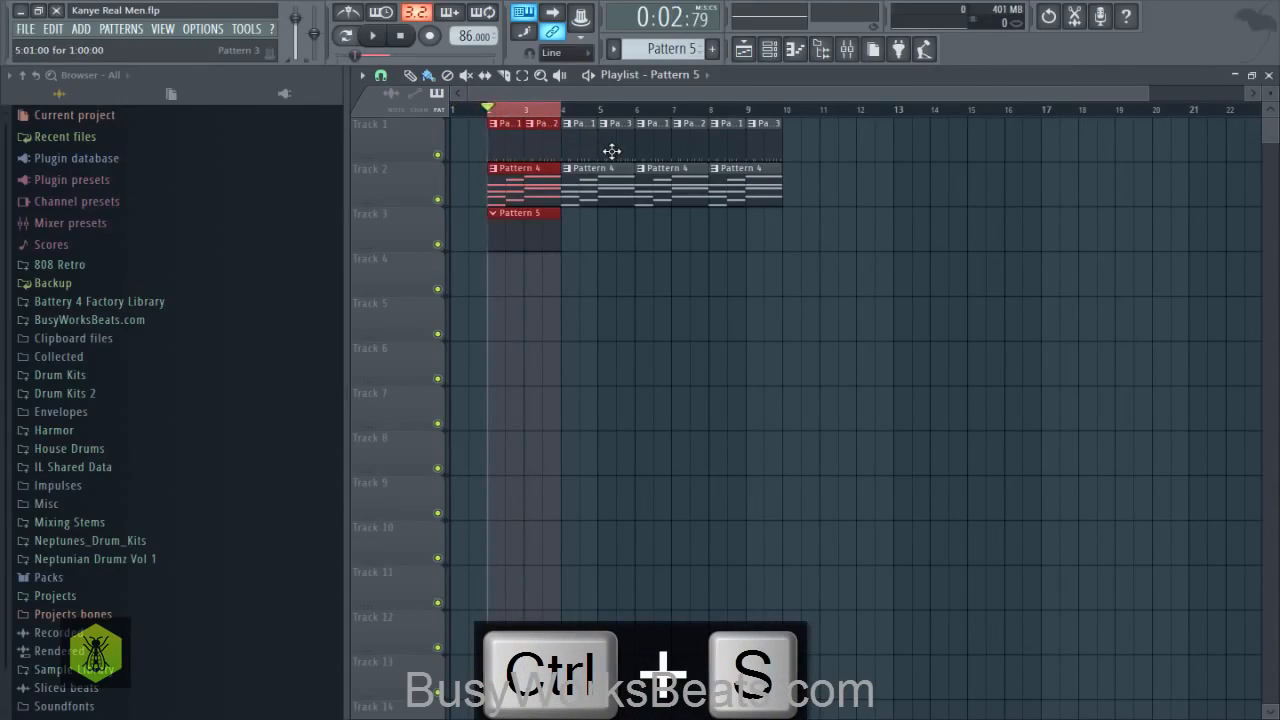
pyautogui.press('space')
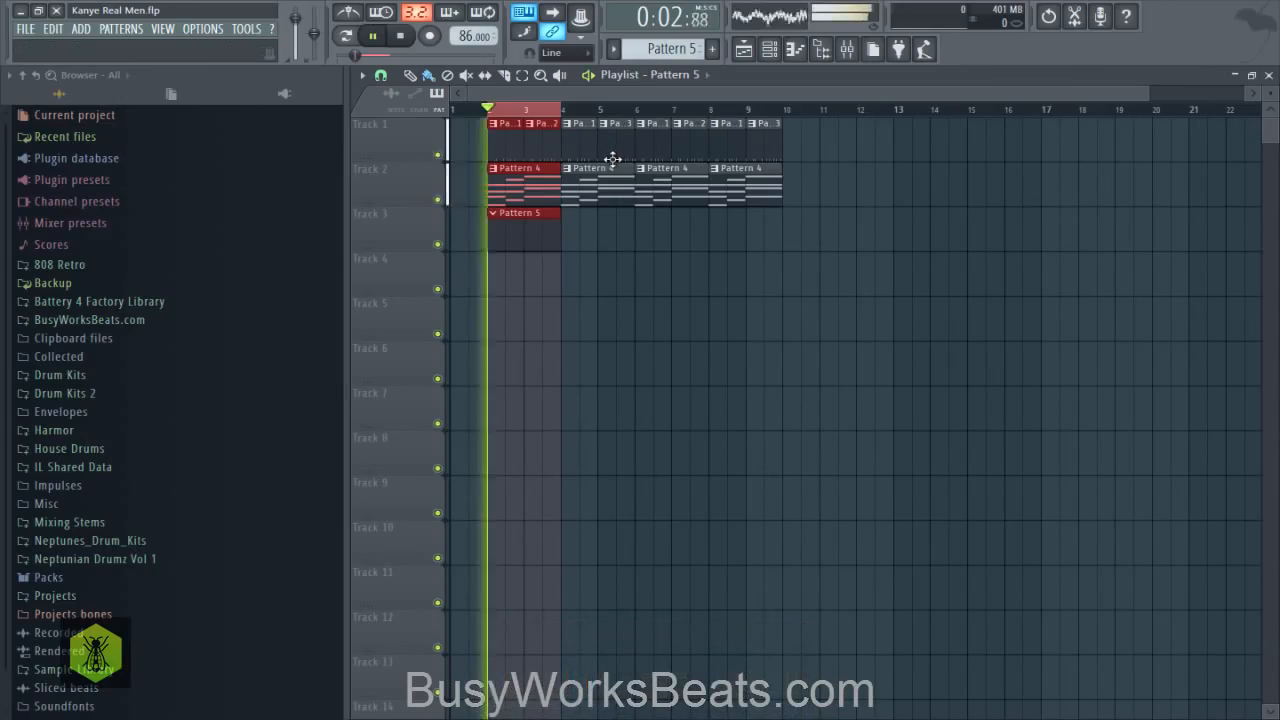
pyautogui.press('space')
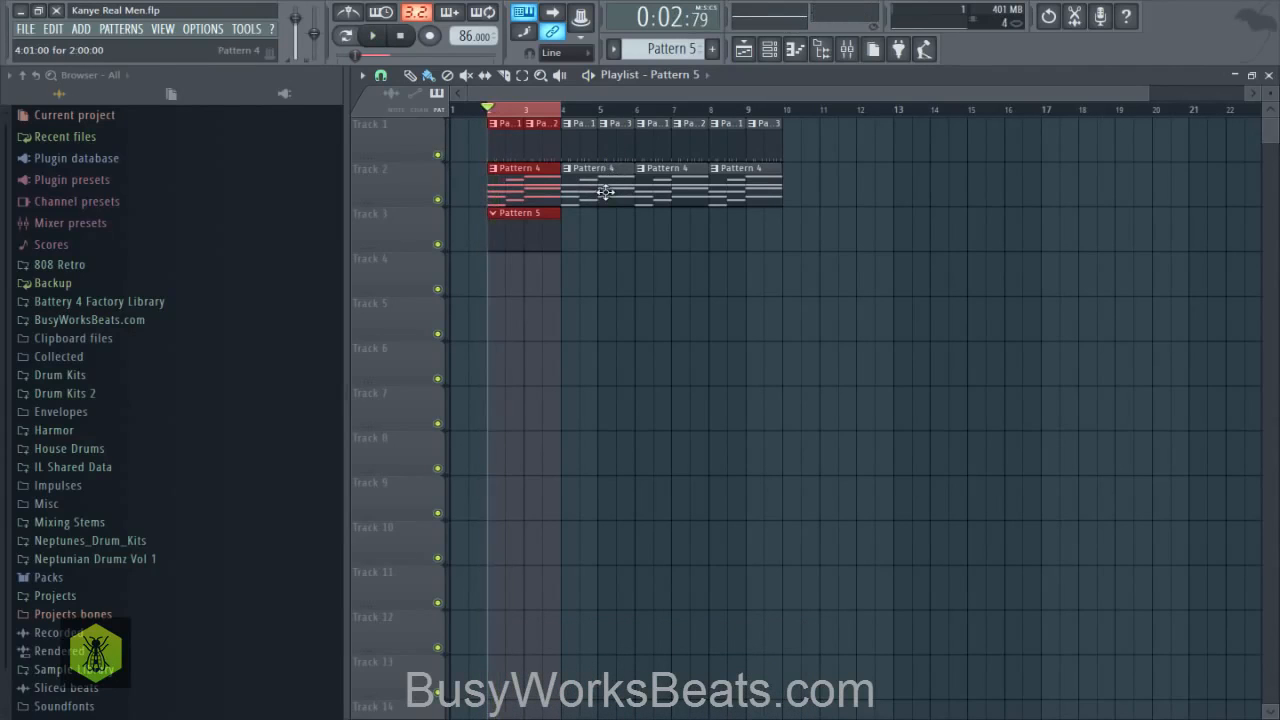
pyautogui.press('space')
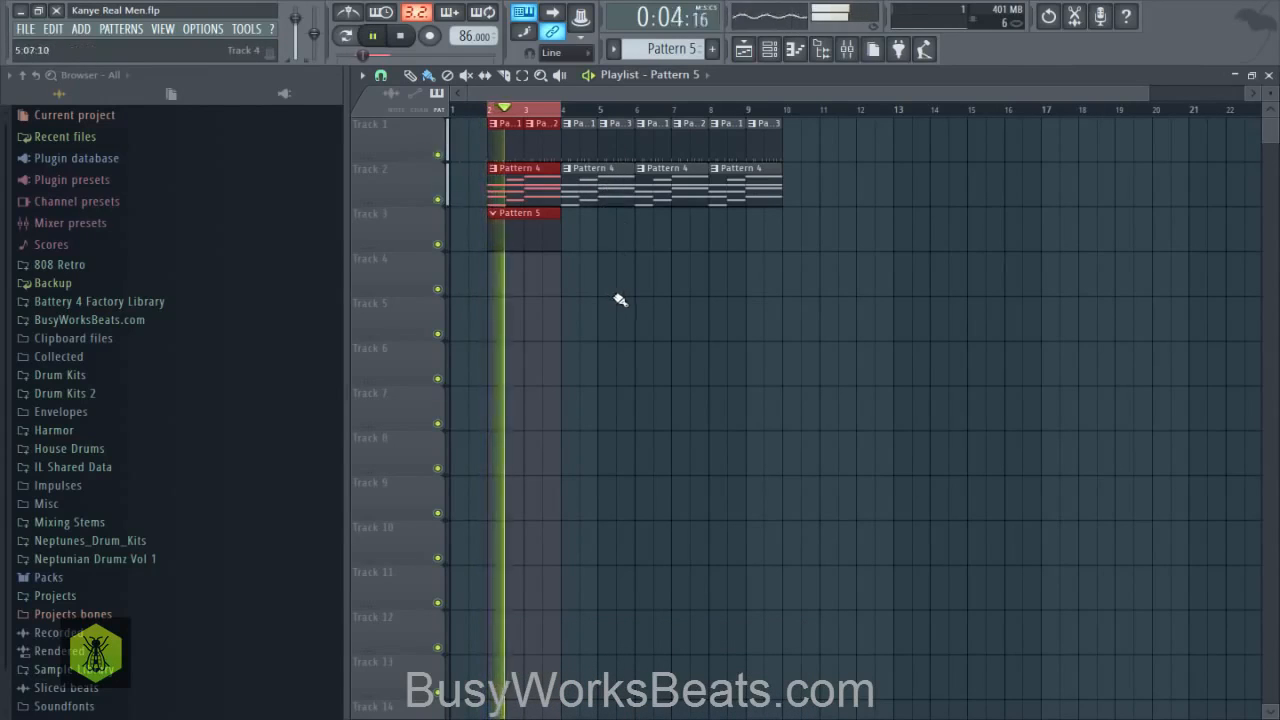
pyautogui.click(614, 296)
pyautogui.press('space')
# - Hide the browser and open the piano roll of the FL Keys #2 channel for Pattern 5
pyautogui.click(821, 48)
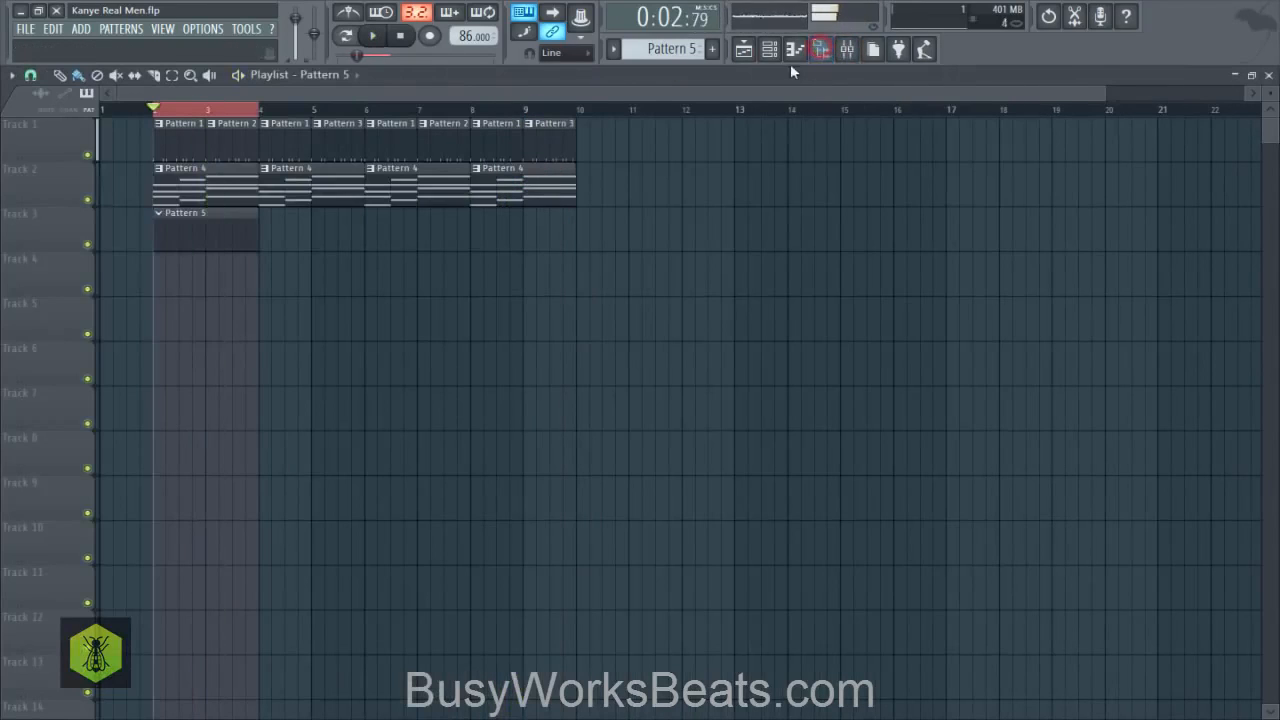
pyautogui.click(772, 50)
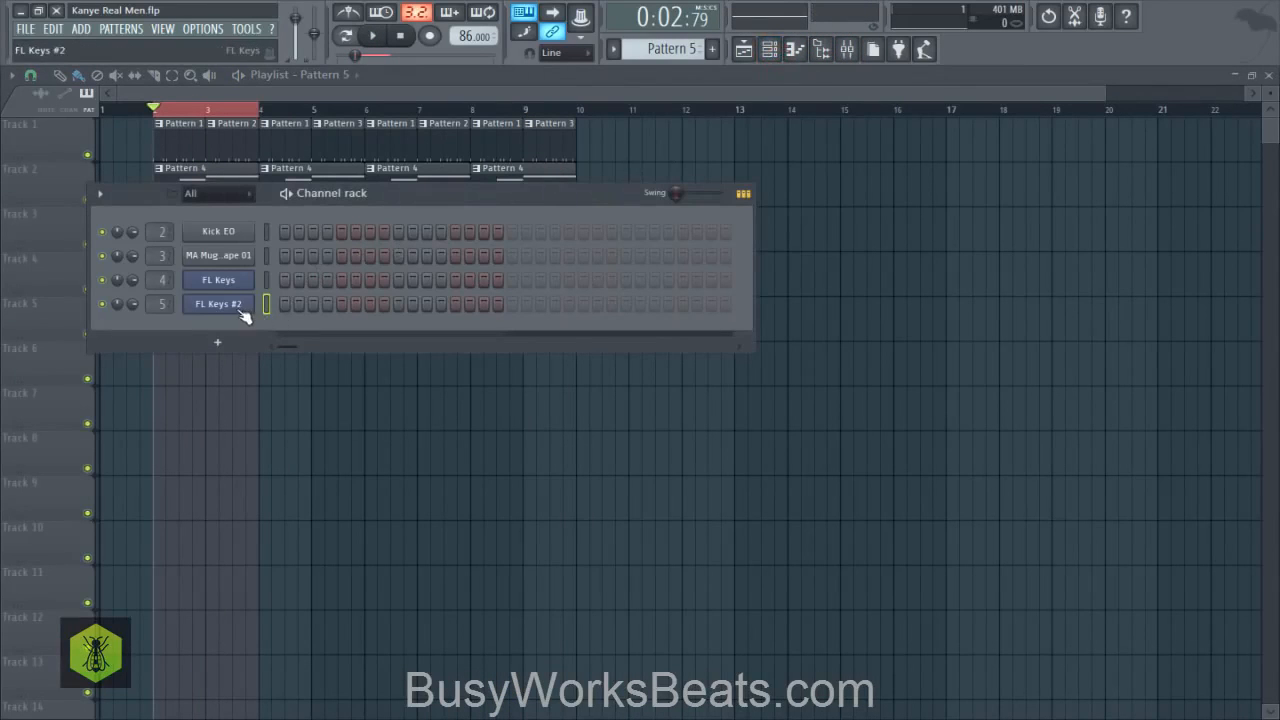
pyautogui.rightClick(243, 315)
pyautogui.click(270, 300)
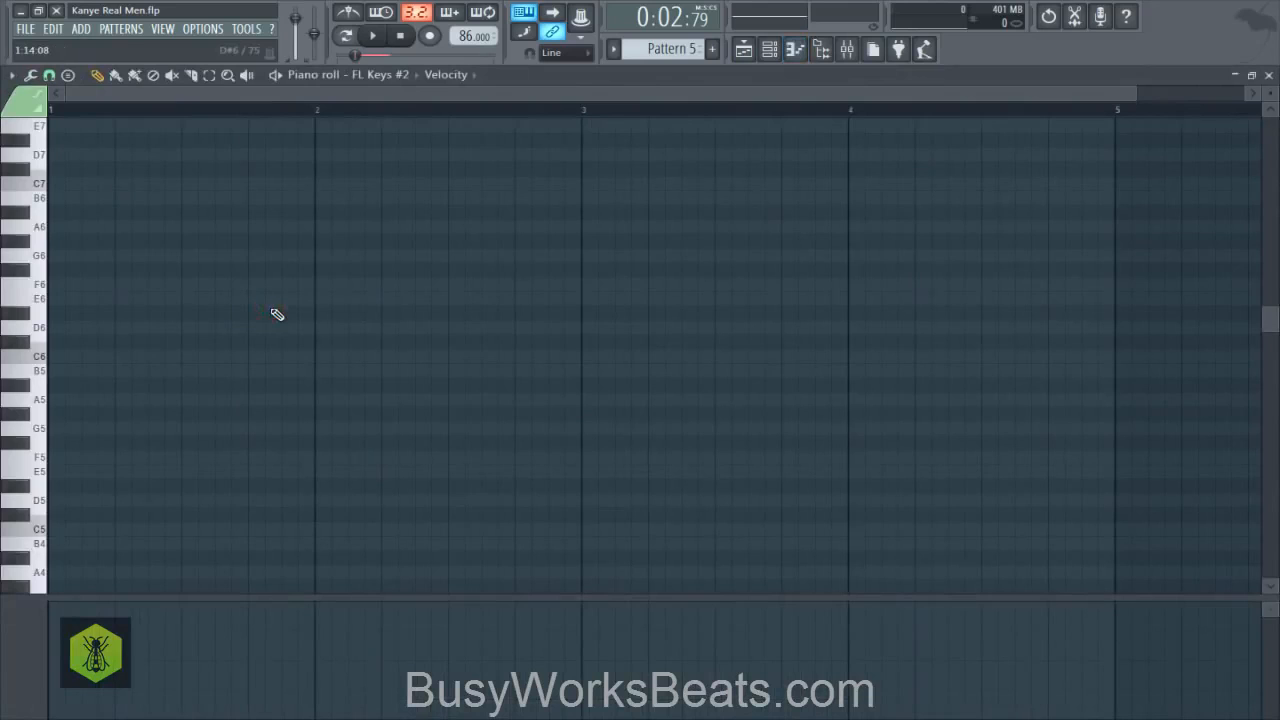
pyautogui.keyDown('ctrl'); pyautogui.scroll(-1, 130, 125); pyautogui.keyUp('ctrl')
pyautogui.scroll(2, 134, 209)
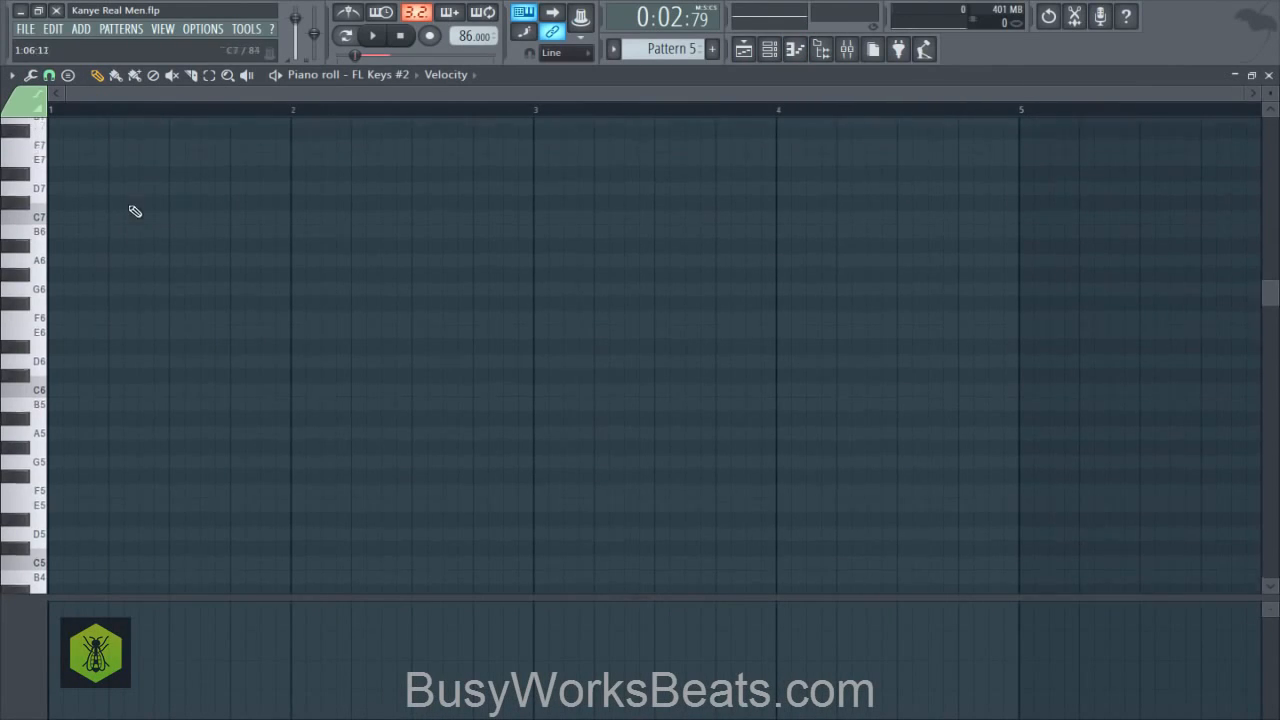
# - Audition the piano keys from D7 up to F7 and add a one-bar F7 note at the start of bar 1
pyautogui.click(40, 241)
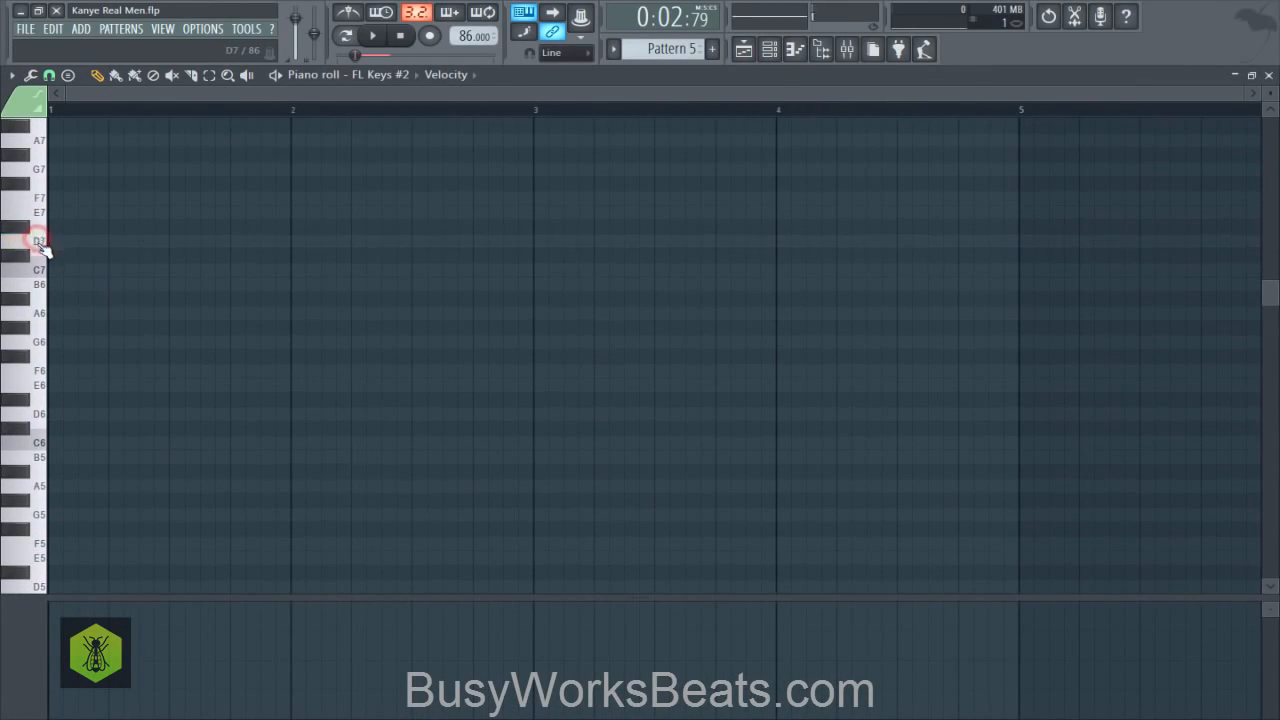
pyautogui.click(28, 228)
pyautogui.click(36, 203)
pyautogui.press('space')
# - Add a C#7 note halfway through bar 1, shorten the F7 note to slightly overlap it, and play the melody
pyautogui.press('space')
pyautogui.click(55, 198)
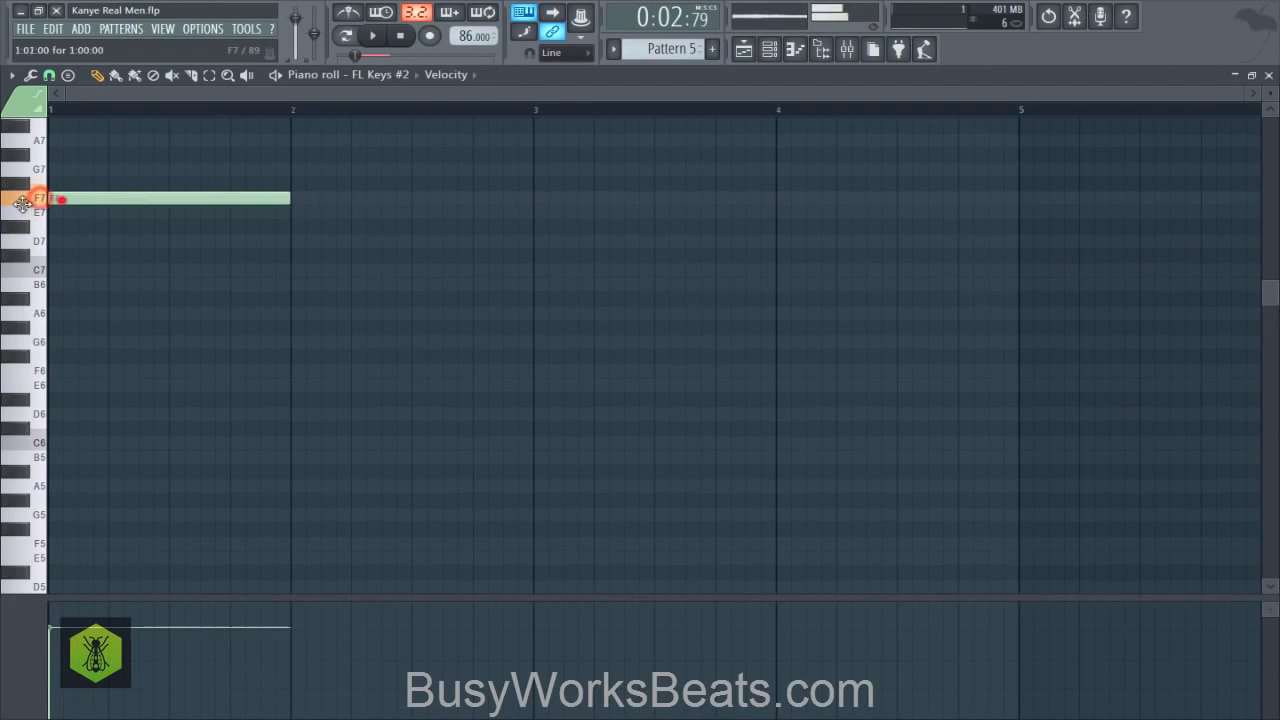
pyautogui.click(145, 228)
pyautogui.moveTo(142, 228); pyautogui.dragTo(219, 252)
pyautogui.press('space')
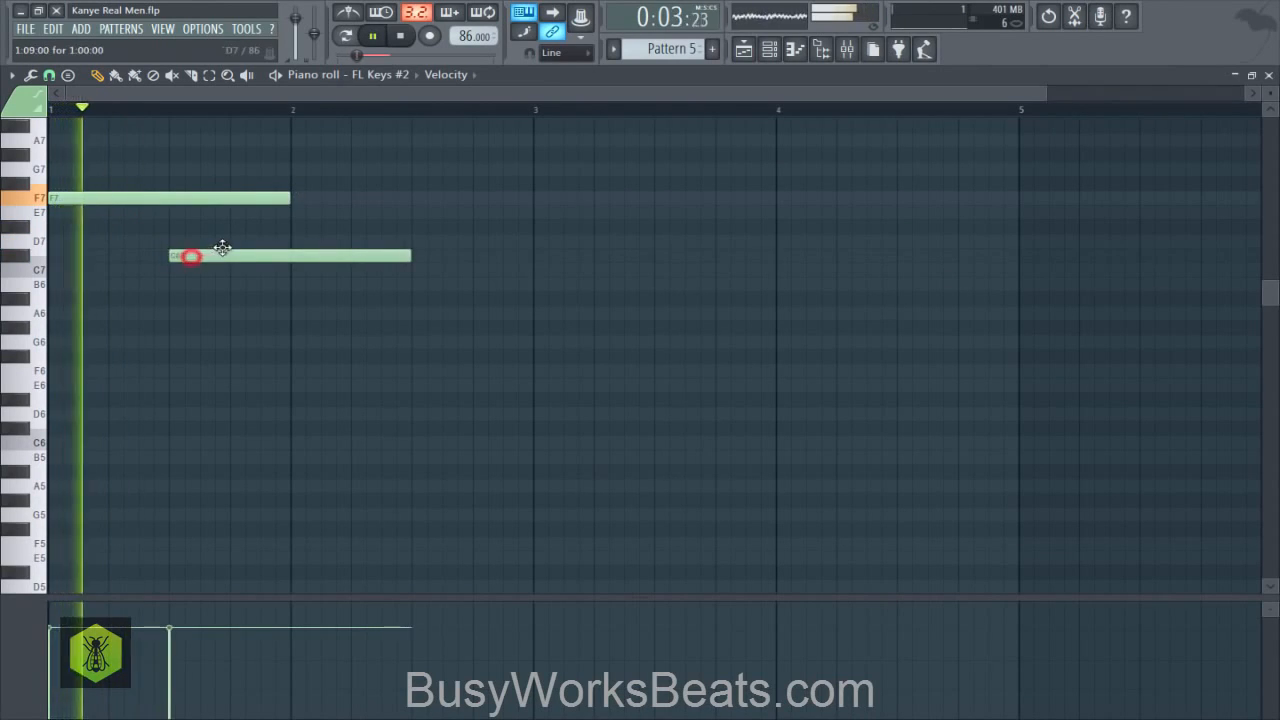
pyautogui.moveTo(288, 193); pyautogui.dragTo(191, 199)
pyautogui.press('space')
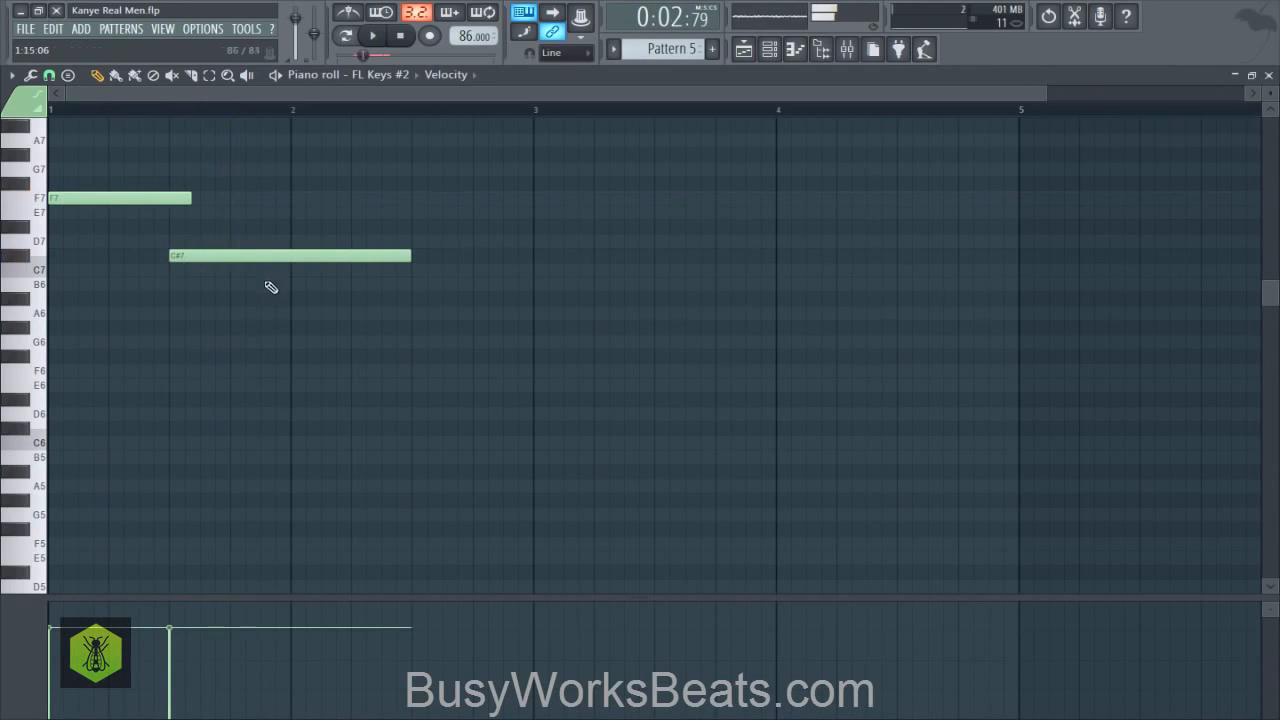
# - Add an F6 note at the start of bar 2 and shorten the C#7 note to end at bar 2
pyautogui.moveTo(278, 306); pyautogui.dragTo(289, 368)
pyautogui.moveTo(410, 253); pyautogui.dragTo(282, 265)
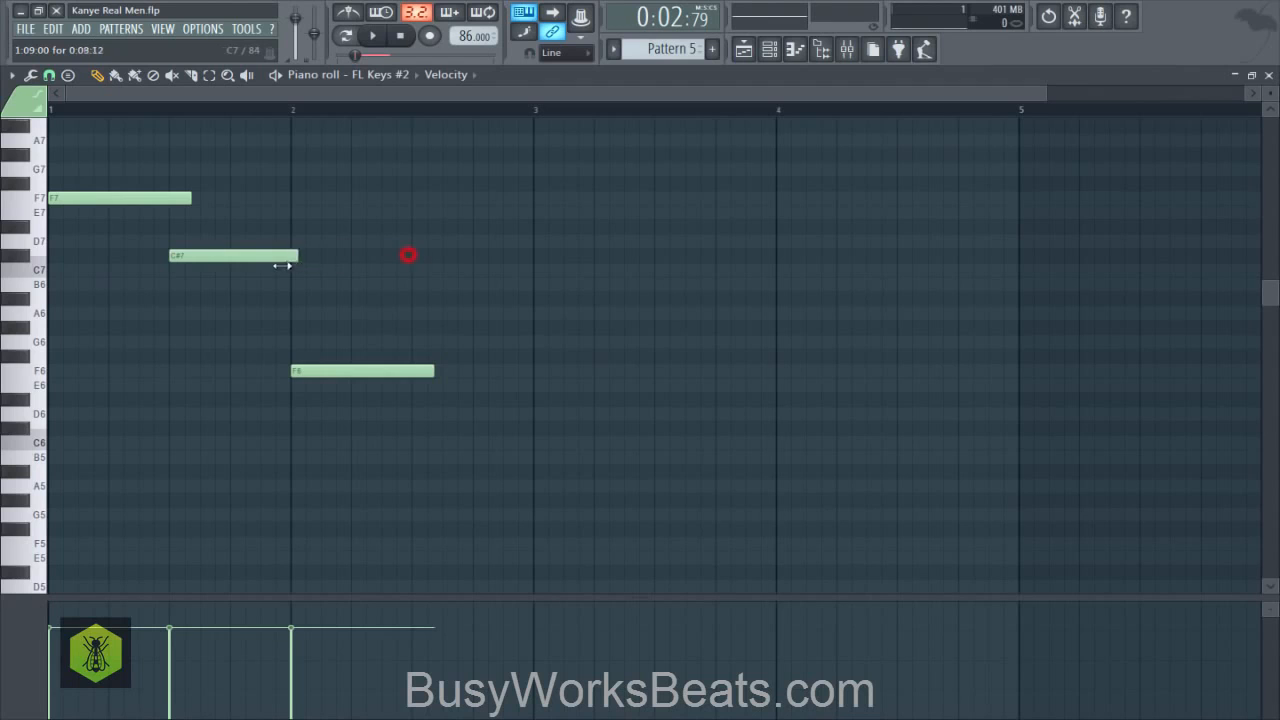
pyautogui.moveTo(179, 170); pyautogui.dragTo(229, 289)
pyautogui.moveTo(327, 355); pyautogui.dragTo(331, 377)
pyautogui.rightClick(356, 367)
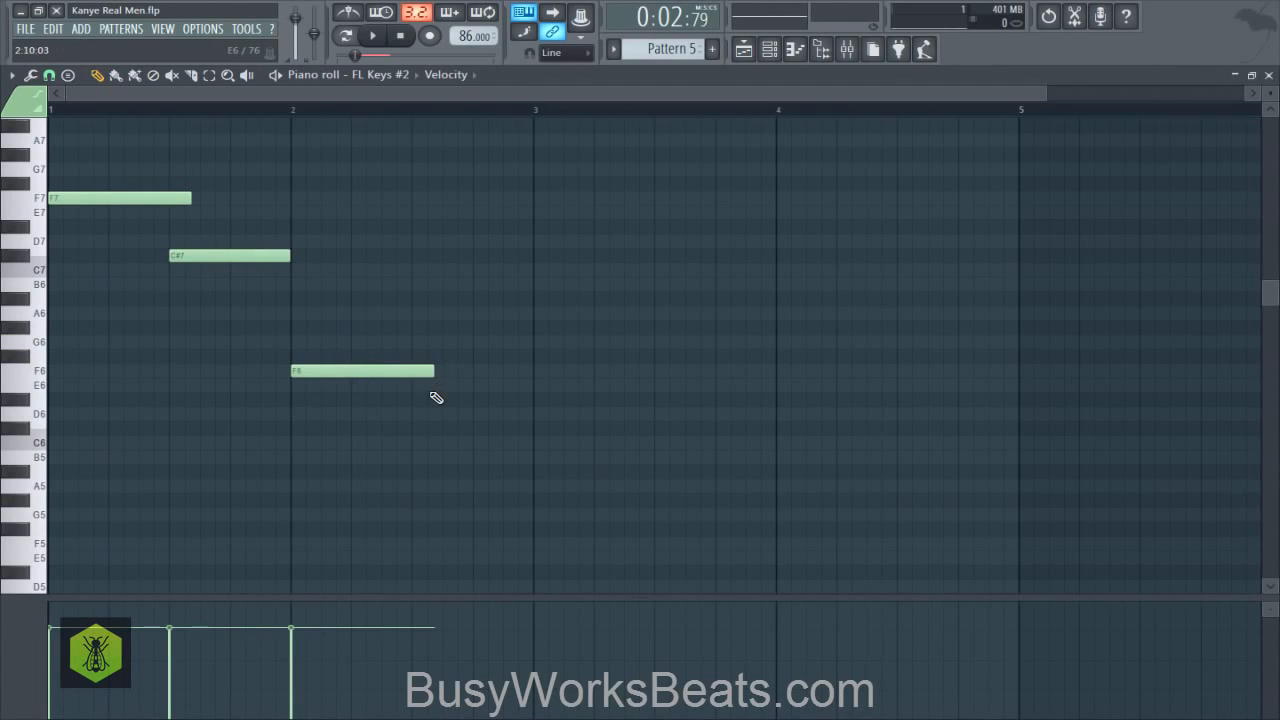
# - Extend the F6 note to fill bar 2 and add a short F#6 note three quarters through bar 1, slightly overlapping the F6
pyautogui.press('space')
pyautogui.moveTo(433, 371); pyautogui.dragTo(531, 366)
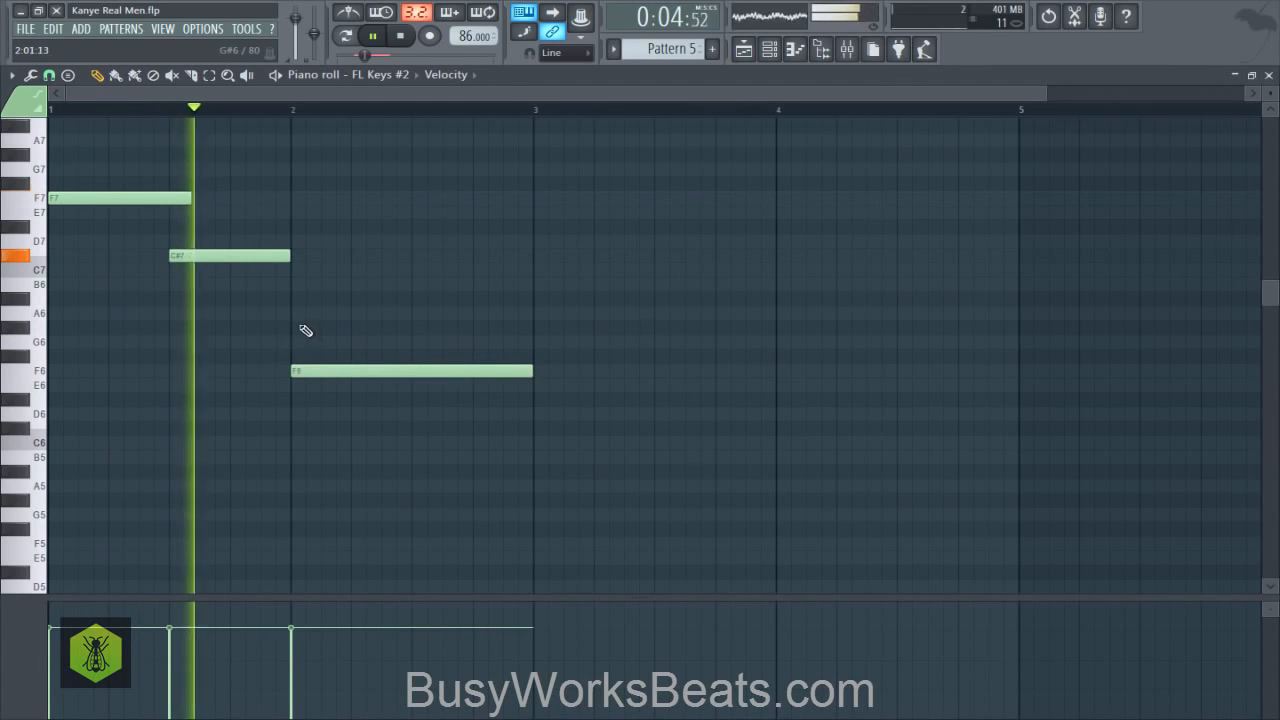
pyautogui.press('space')
pyautogui.moveTo(242, 357)
pyautogui.mouseDown()
pyautogui.moveTo(243, 345)
pyautogui.moveTo(251, 364)
pyautogui.moveTo(229, 360)
pyautogui.mouseUp()
pyautogui.press('space')
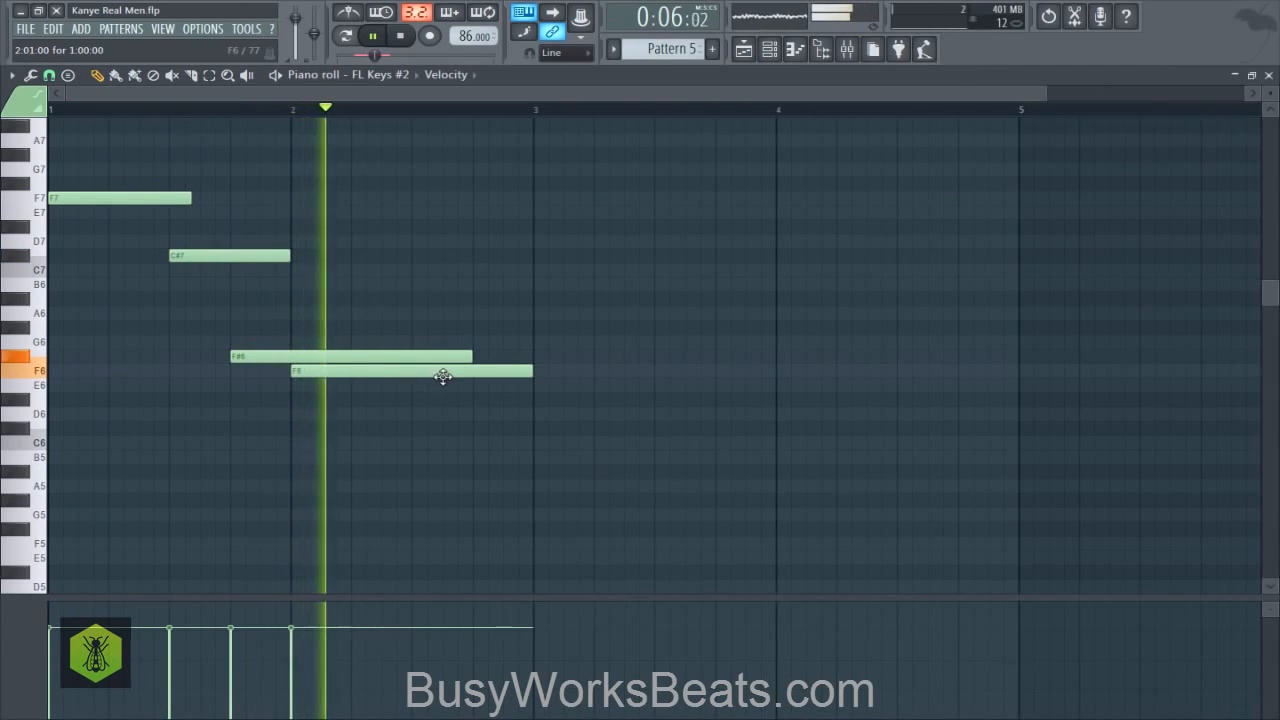
pyautogui.press('space')
pyautogui.moveTo(469, 357); pyautogui.dragTo(301, 358)
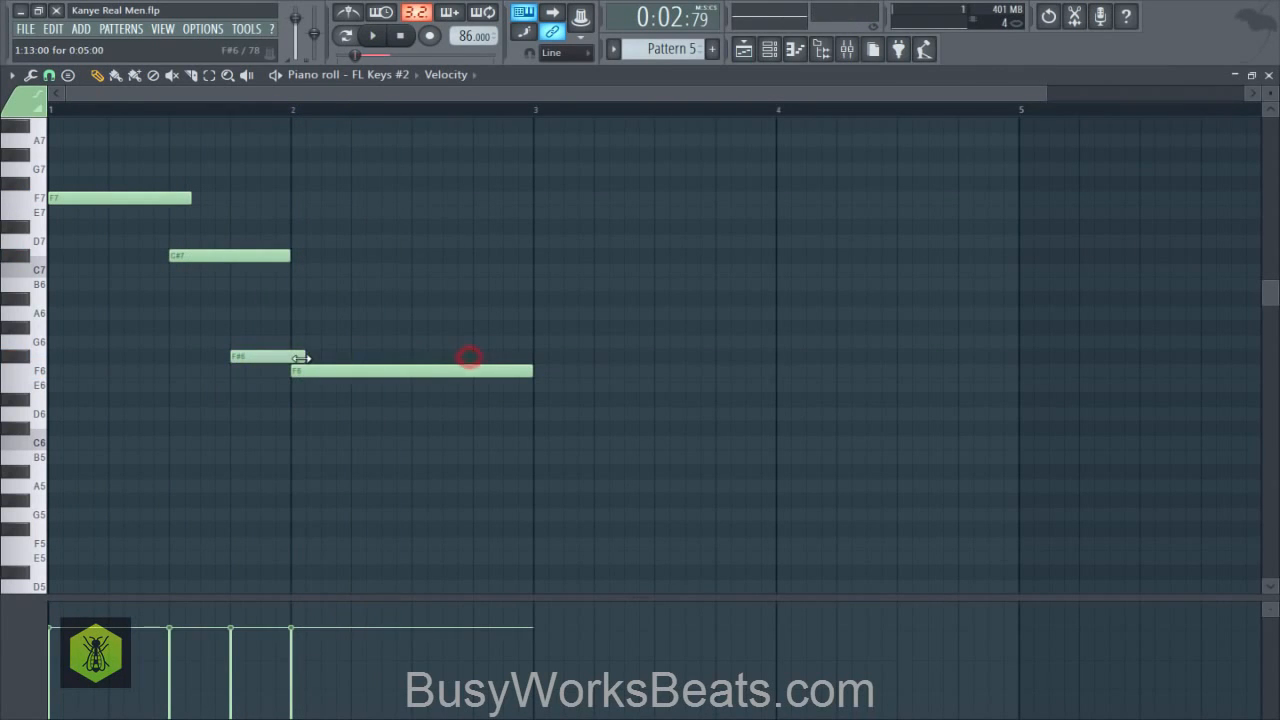
# - Shorten the C#7 note to slightly overlap the F#6, trim the F7 note to end where the C#7 starts, and save the project
pyautogui.moveTo(285, 256); pyautogui.dragTo(230, 263)
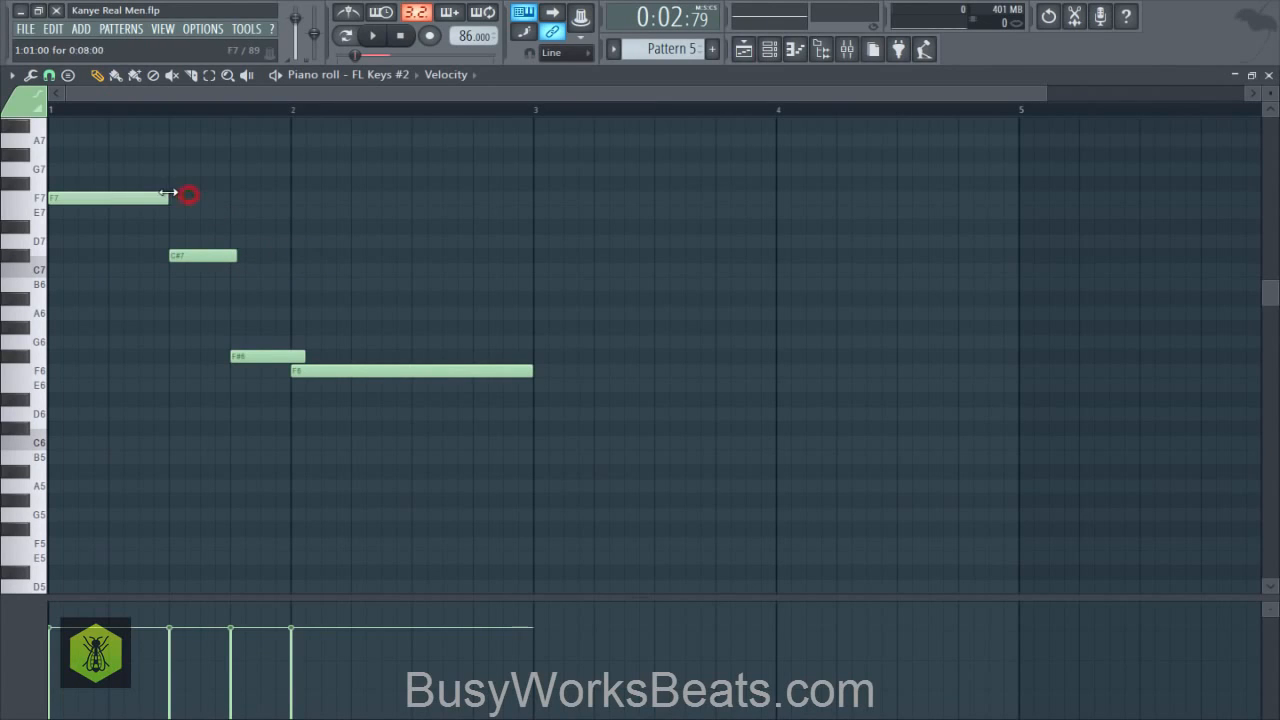
pyautogui.hotkey('ctrl', 's')
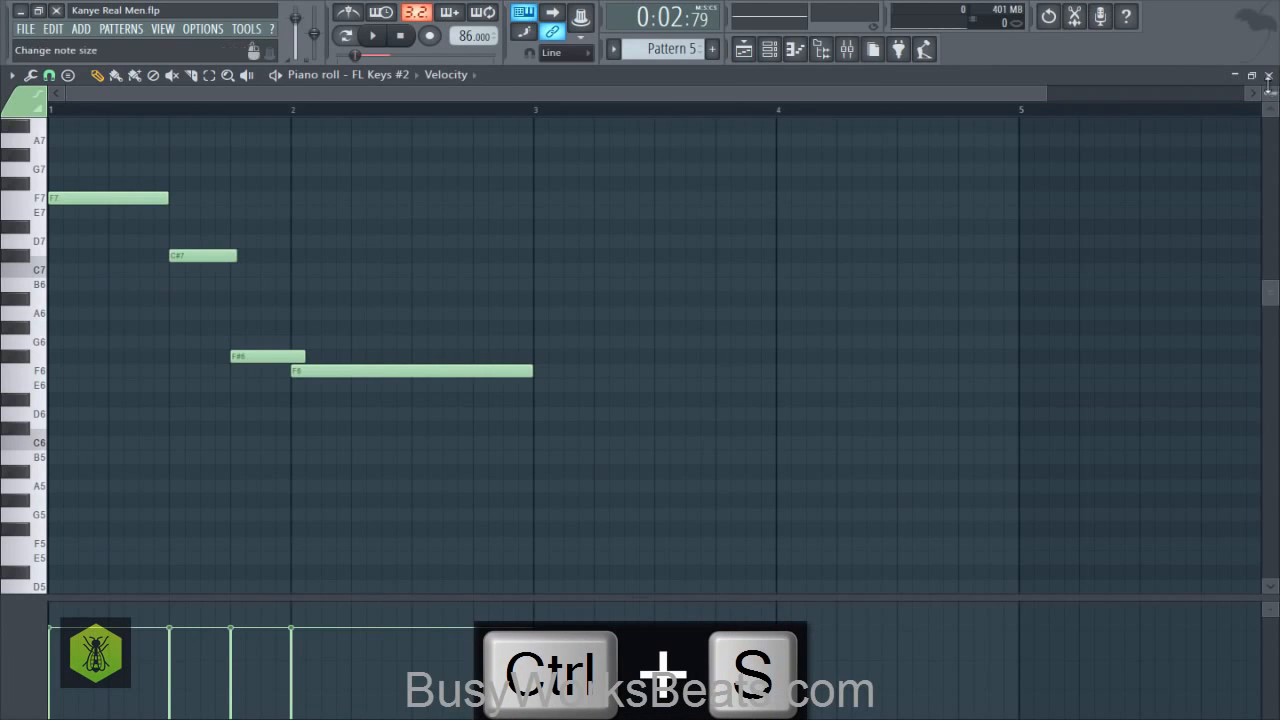
# - Play Pattern 5 and review the FL Keys #2 melody in the piano roll
pyautogui.press('space')
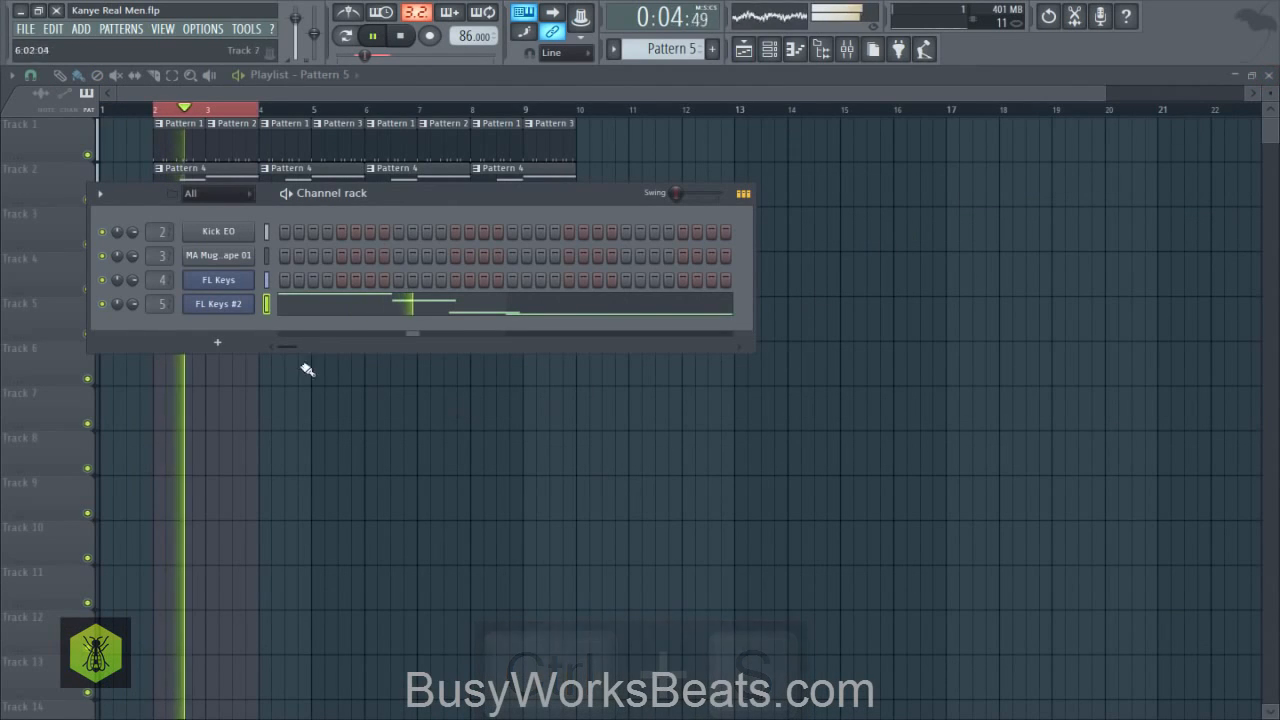
pyautogui.click(321, 312)
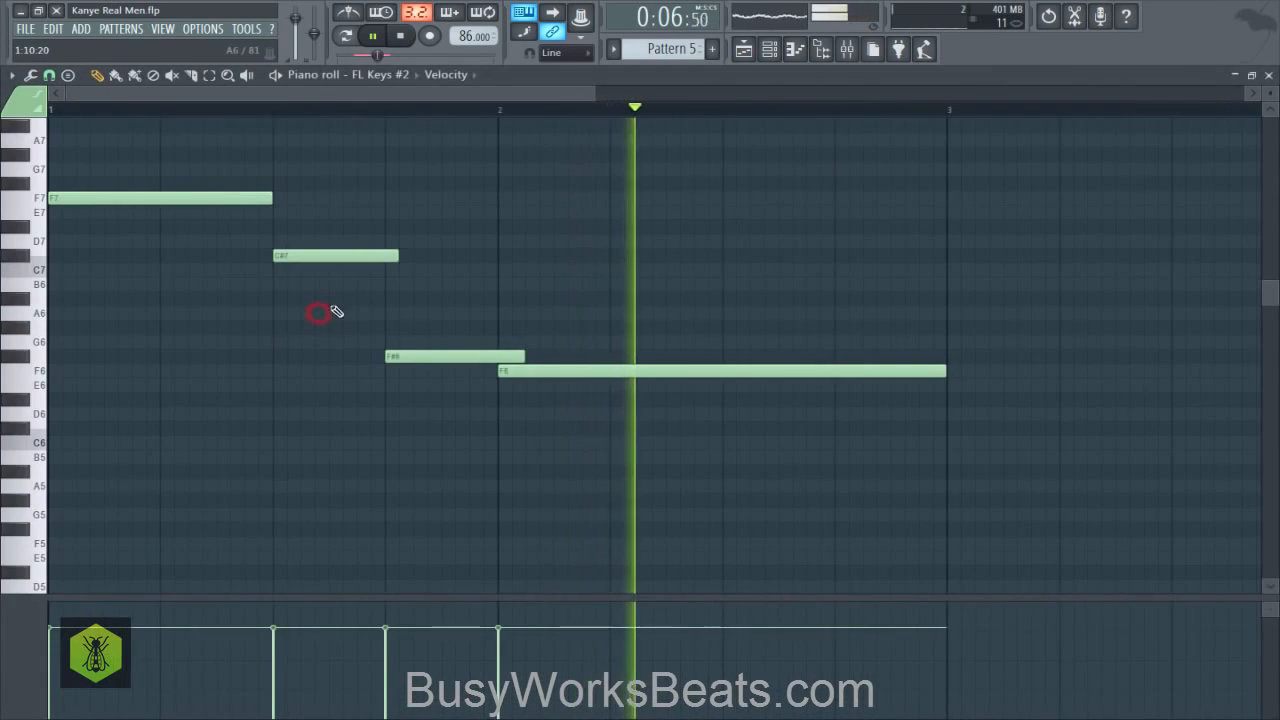
pyautogui.scroll(-2, 430, 110)
pyautogui.press('space')
pyautogui.click(1270, 77)
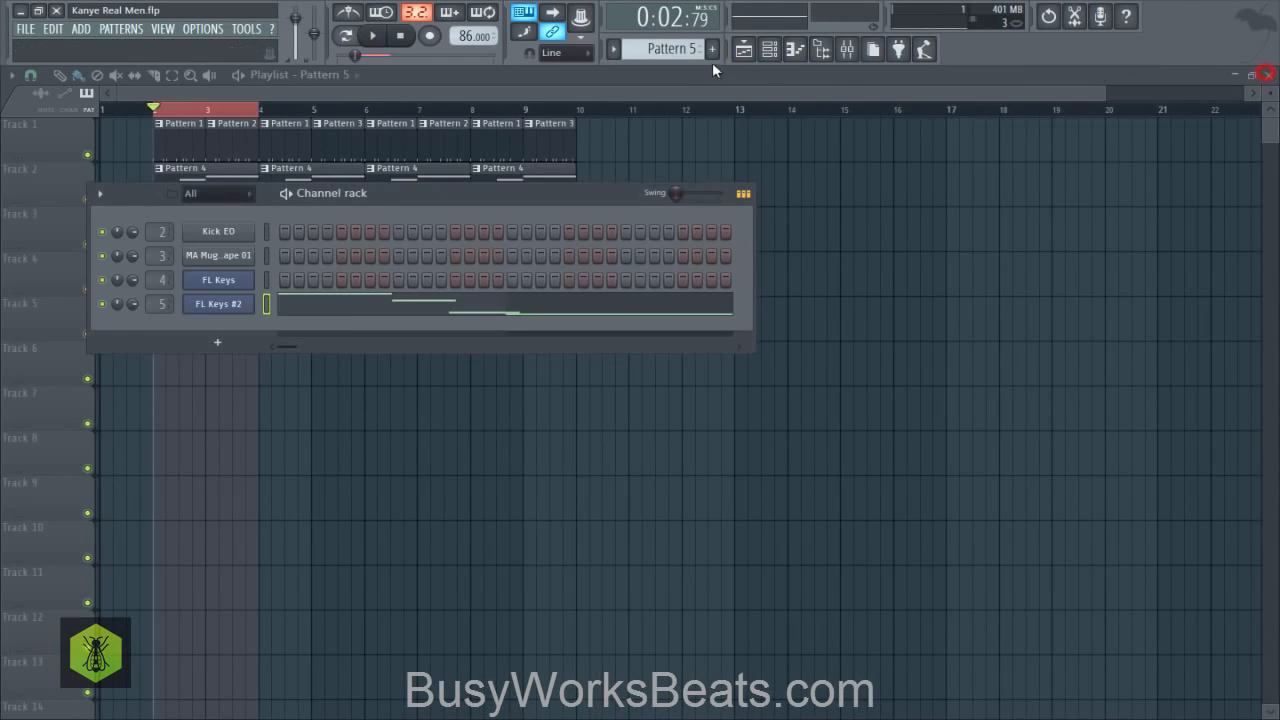
# - Switch to Pattern 4, open the piano roll of the FL Keys channel and play the chords
pyautogui.scroll(1, 672, 48)
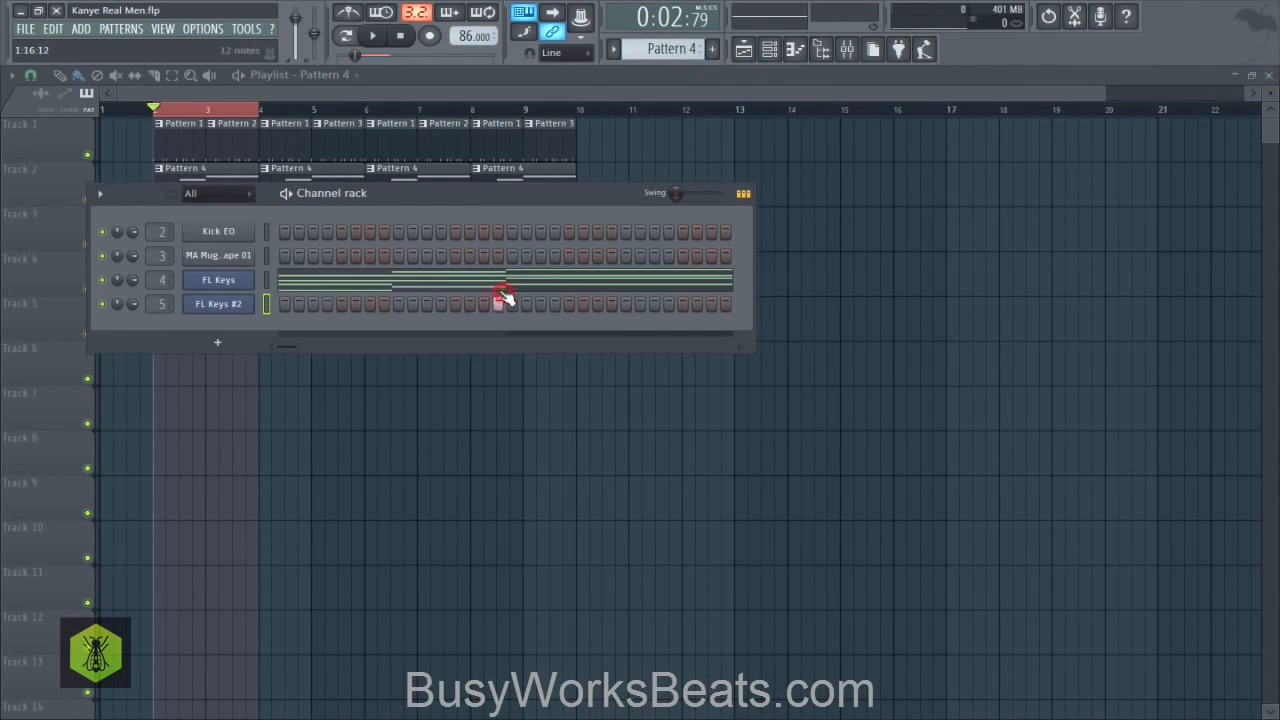
pyautogui.click(502, 290)
pyautogui.scroll(3, 420, 112)
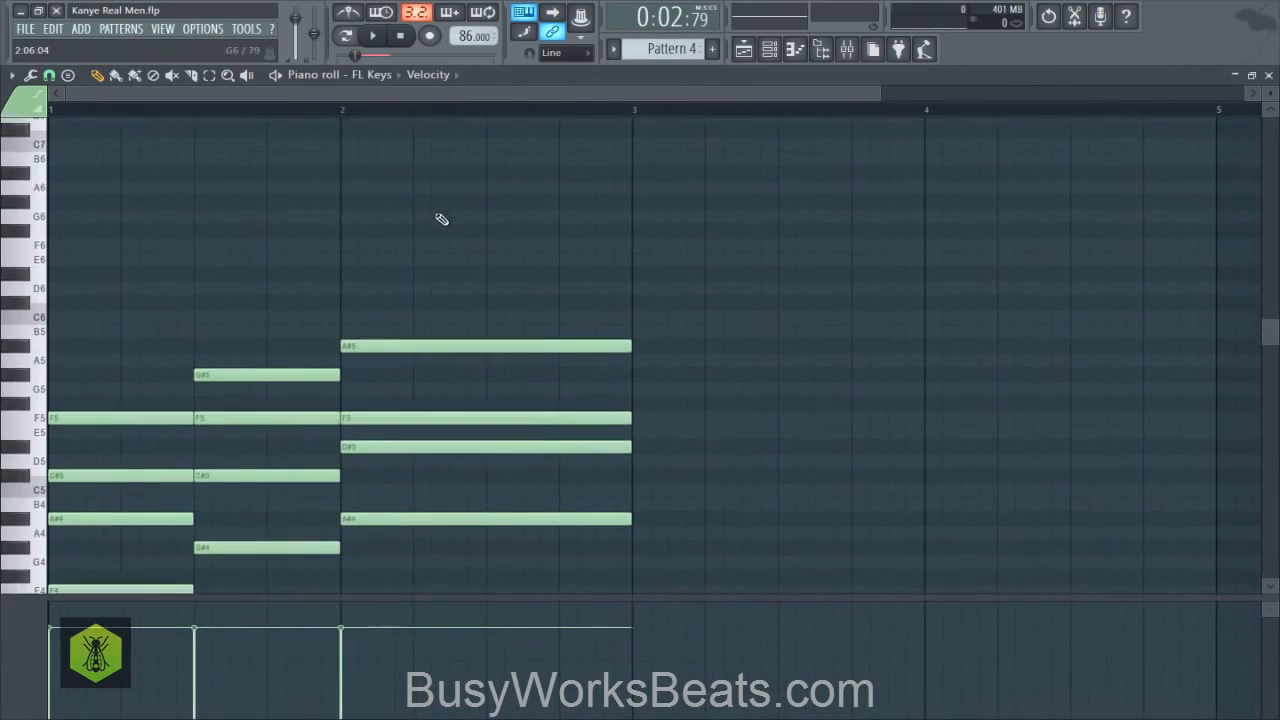
pyautogui.scroll(-3, 441, 219)
pyautogui.scroll(-1, 432, 218)
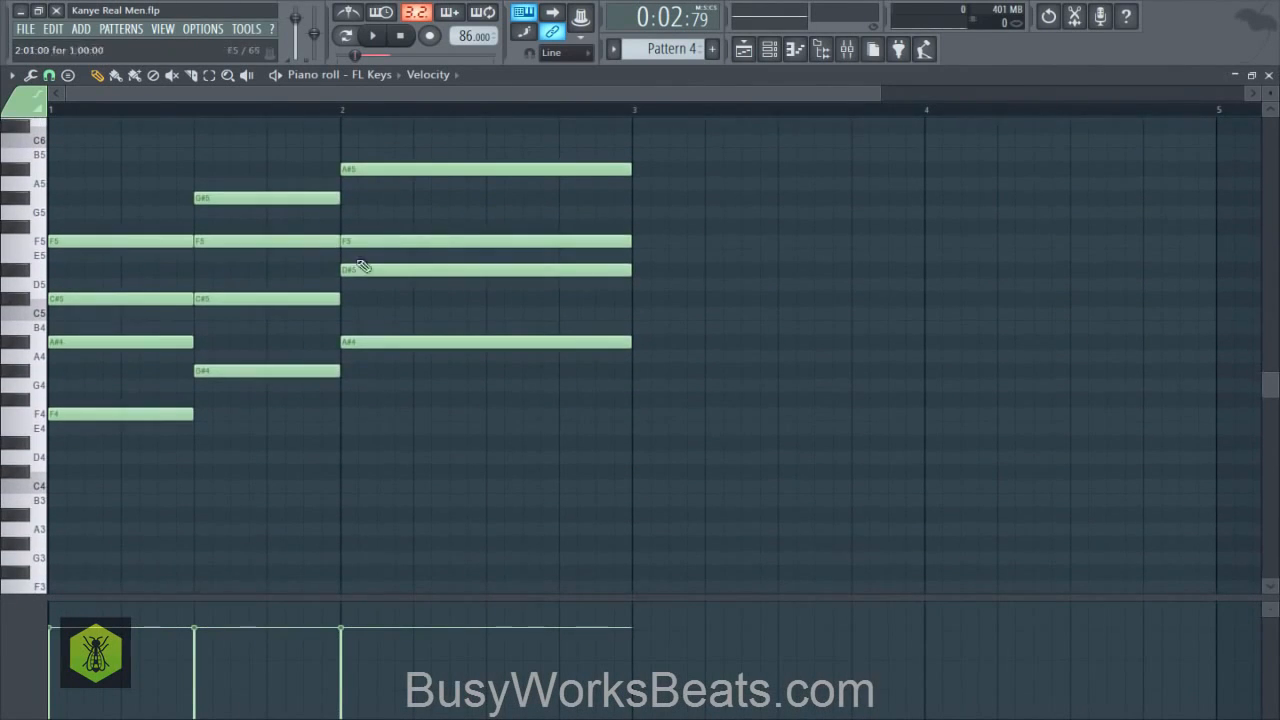
pyautogui.press('space')
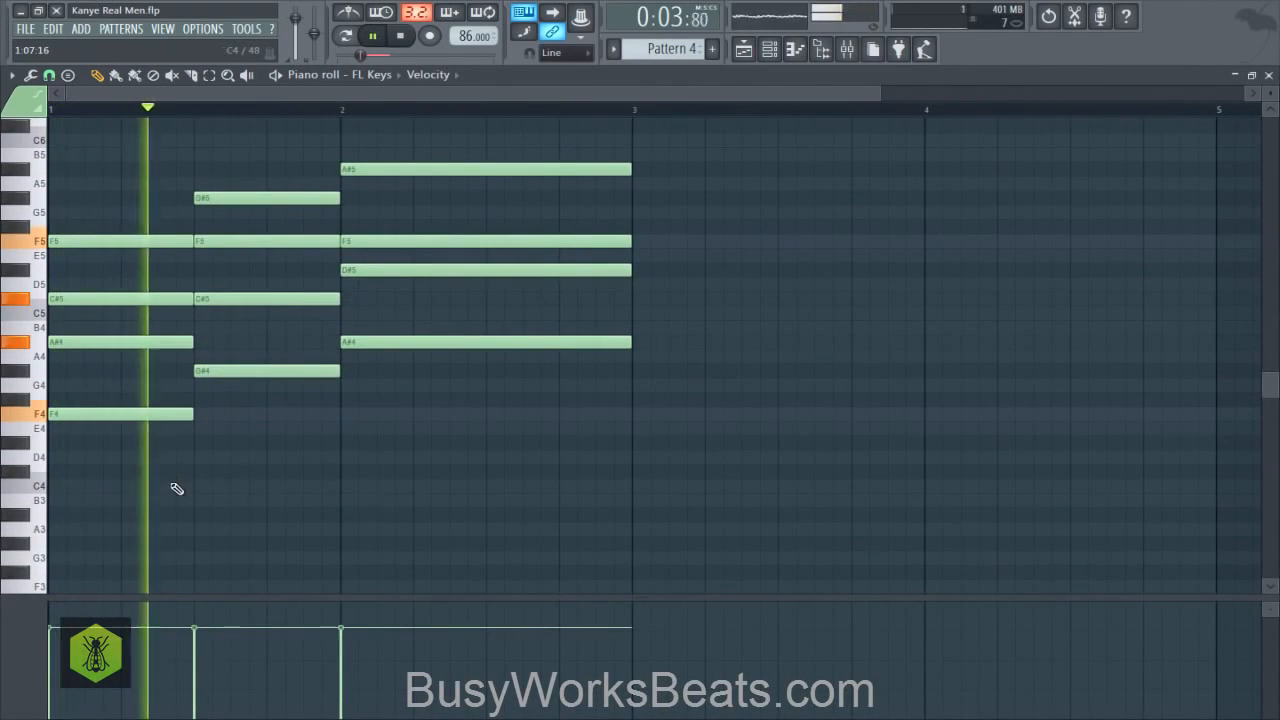
pyautogui.press('space')
pyautogui.press('space')
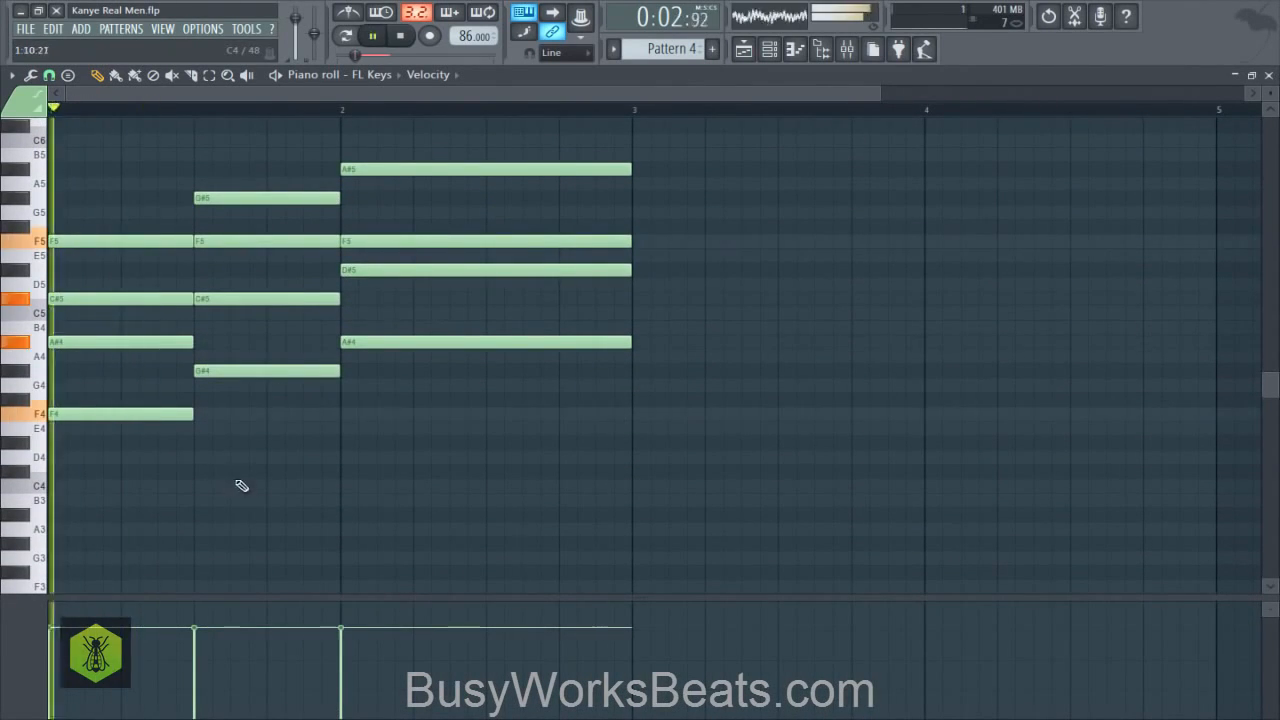
# - Add a D#4 note near the end of bar 1 and shorten it to end at bar 2
pyautogui.click(305, 441)
pyautogui.press('space')
pyautogui.moveTo(446, 438); pyautogui.dragTo(341, 428)
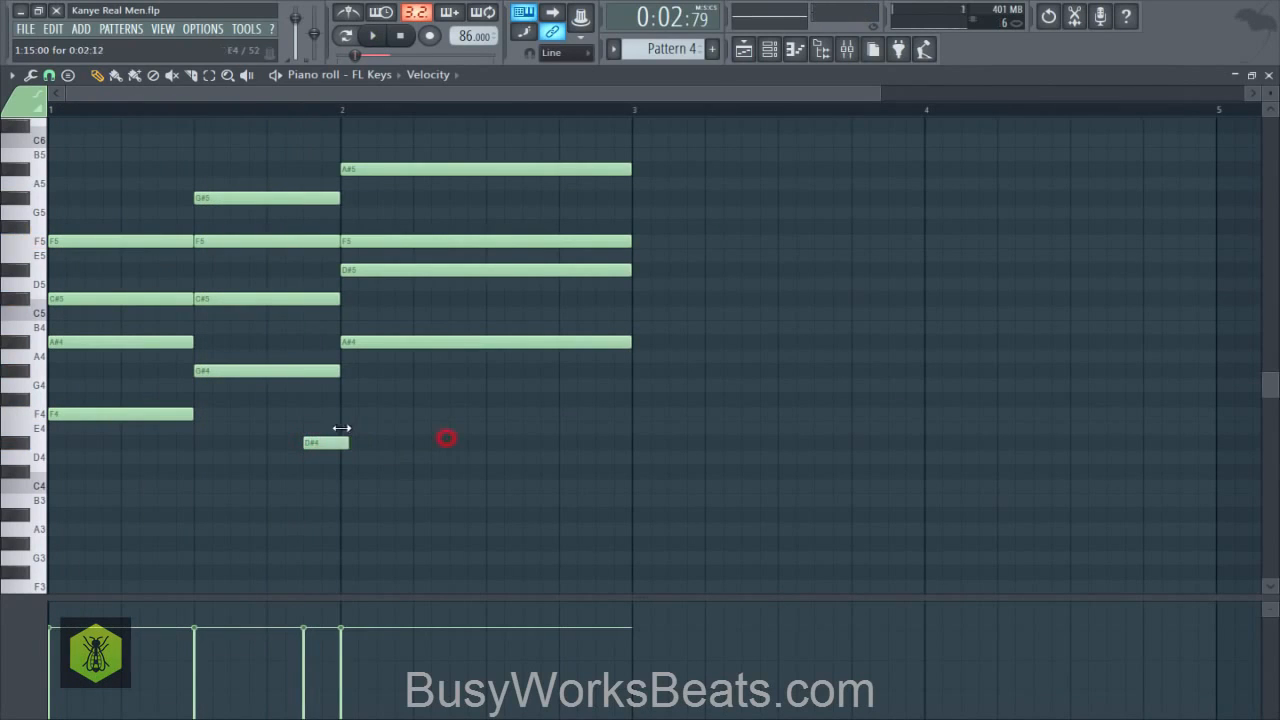
# - Set the D#4 note's velocity somewhat below that of the chord notes, checking it in playback, and save the project
pyautogui.keyDown('ctrl'); pyautogui.click(322, 445); pyautogui.keyUp('ctrl')
pyautogui.moveTo(300, 662); pyautogui.dragTo(304, 682)
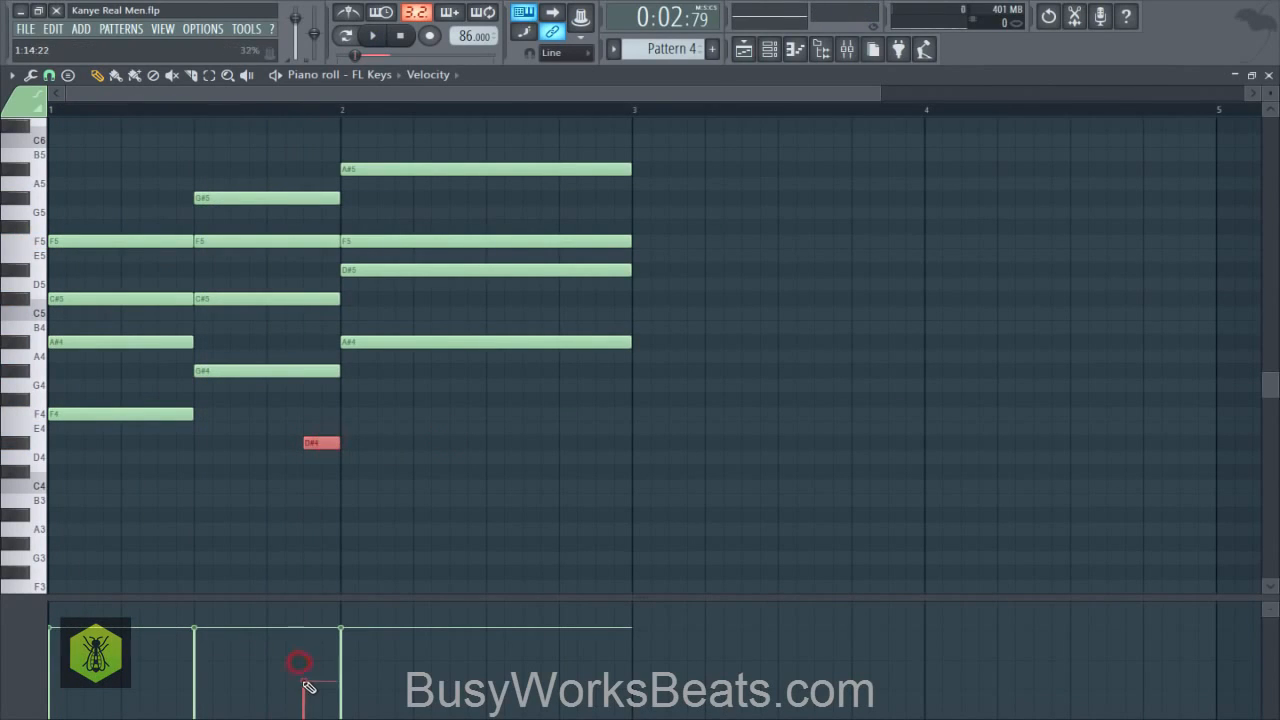
pyautogui.press('space')
pyautogui.click(326, 498)
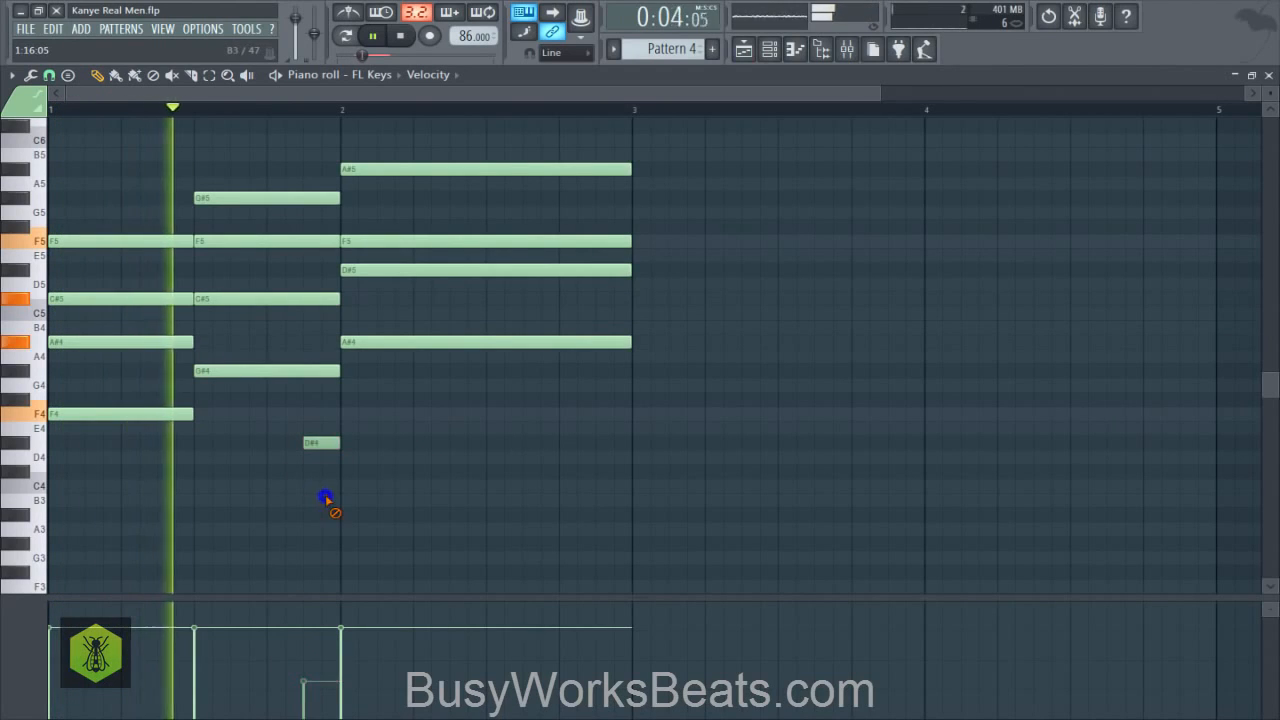
pyautogui.press('space')
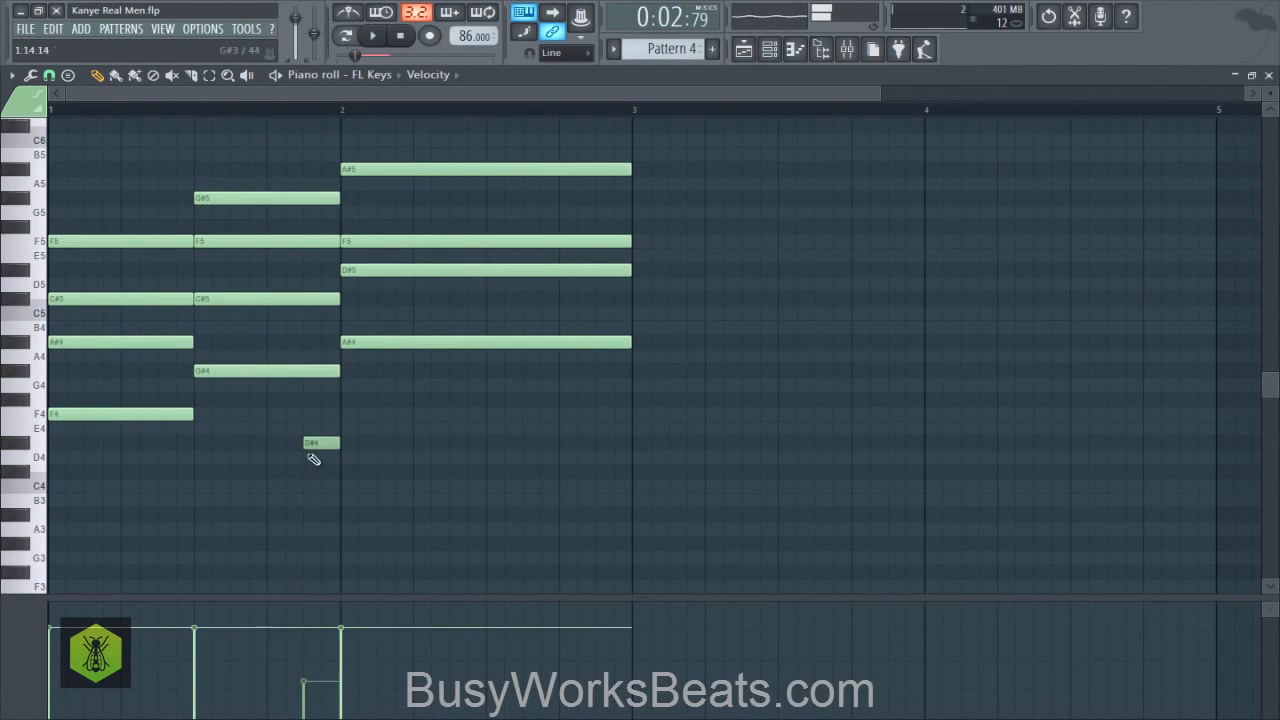
pyautogui.moveTo(306, 645); pyautogui.dragTo(312, 656)
pyautogui.press('space')
pyautogui.rightClick(411, 480)
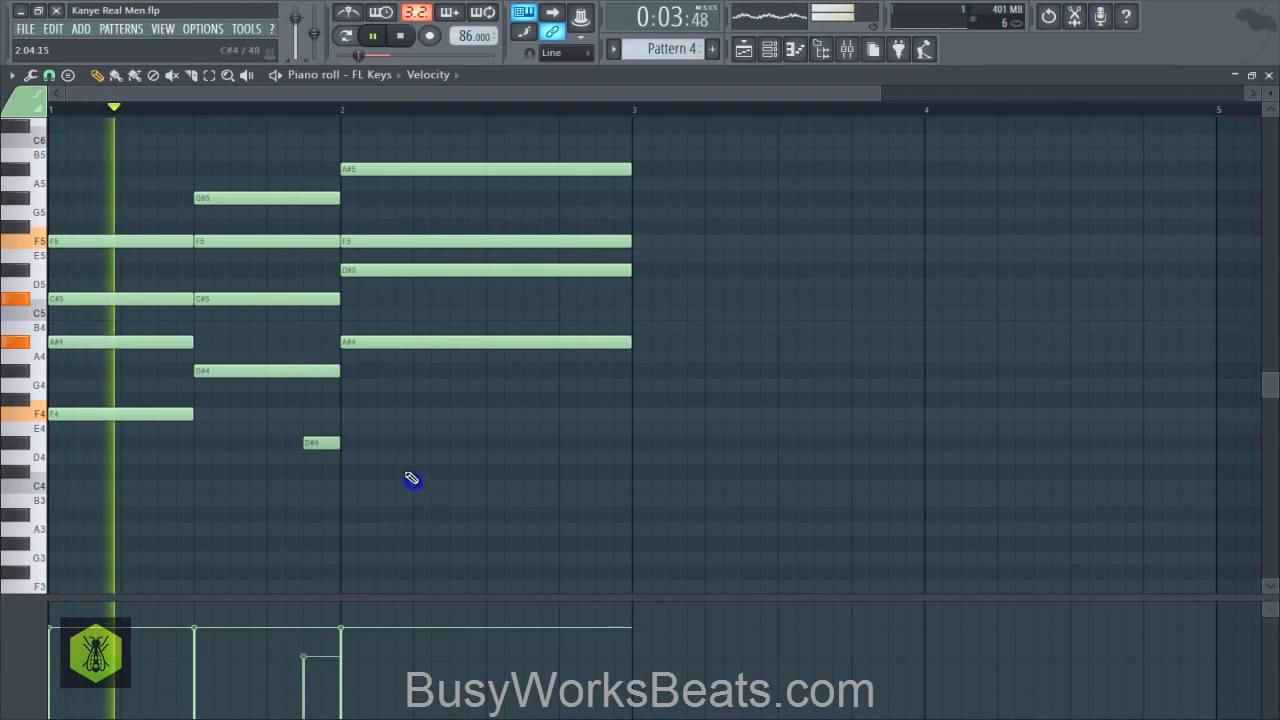
pyautogui.press('space')
pyautogui.hotkey('ctrl', 's')
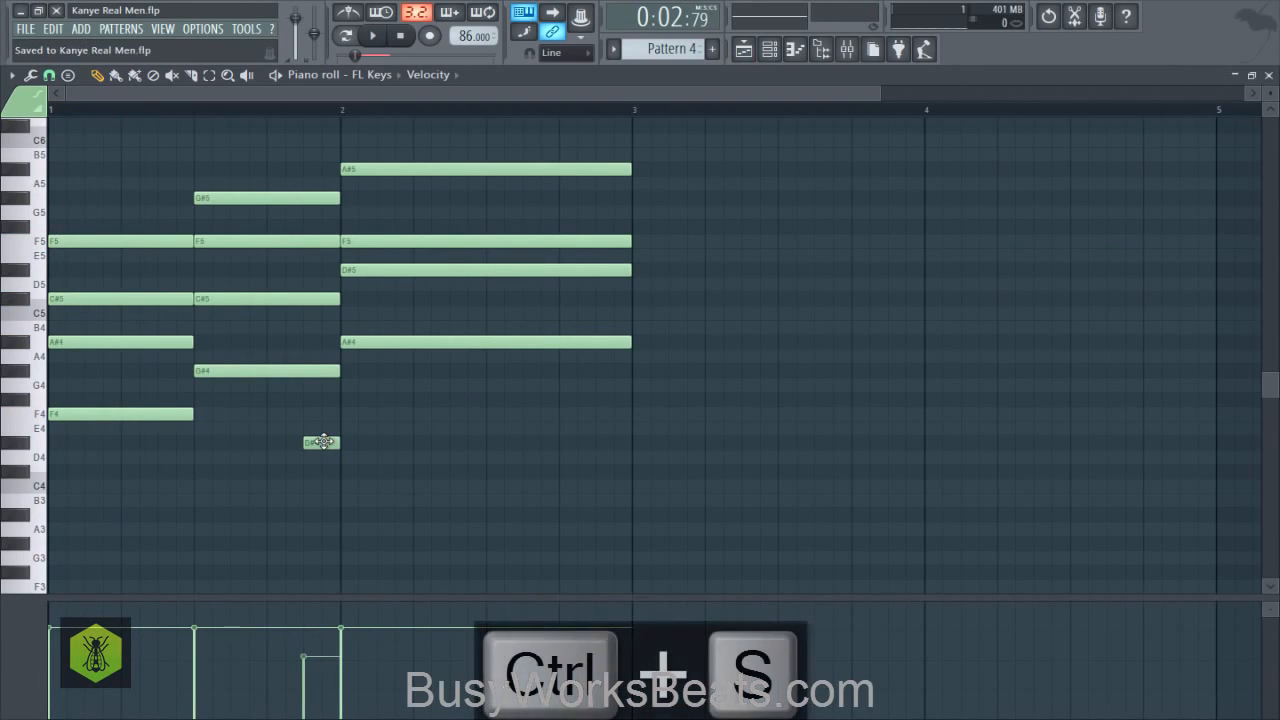
# - Add an F4 note at the start of bar 2 with the same length and velocity as the D#4 note, and check it in playback
pyautogui.press('space')
pyautogui.click(322, 442)
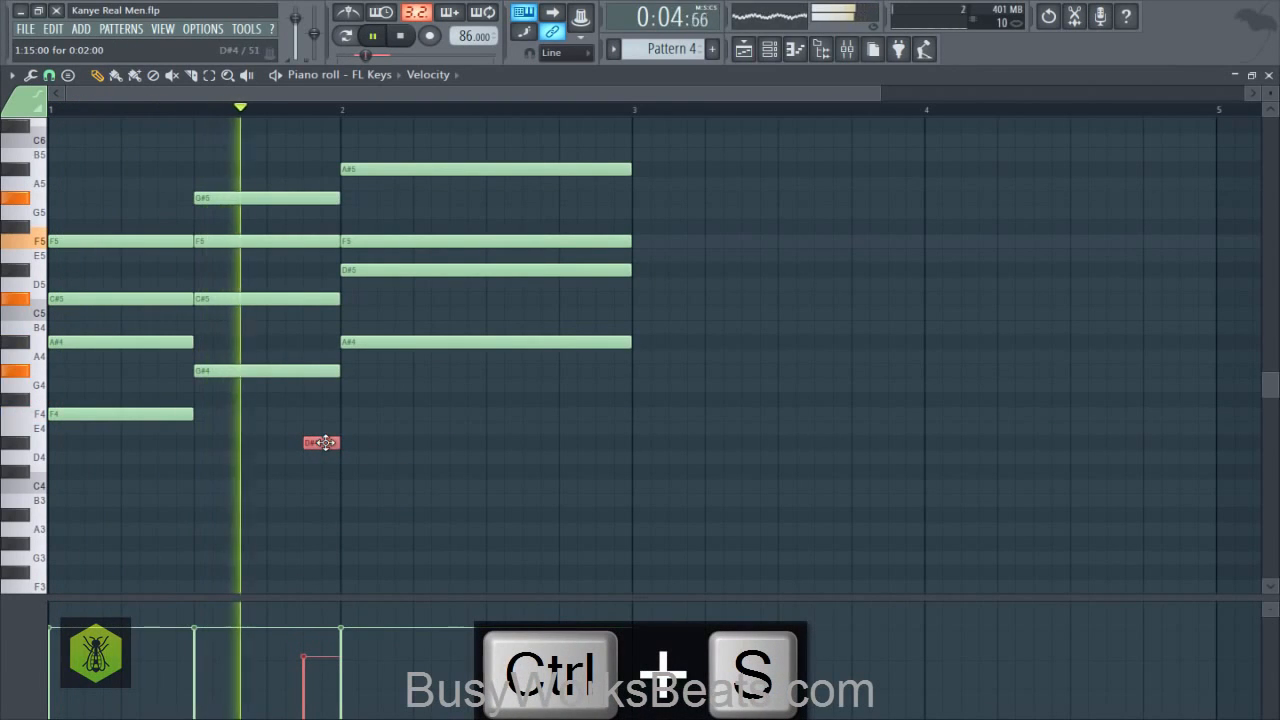
pyautogui.press('space')
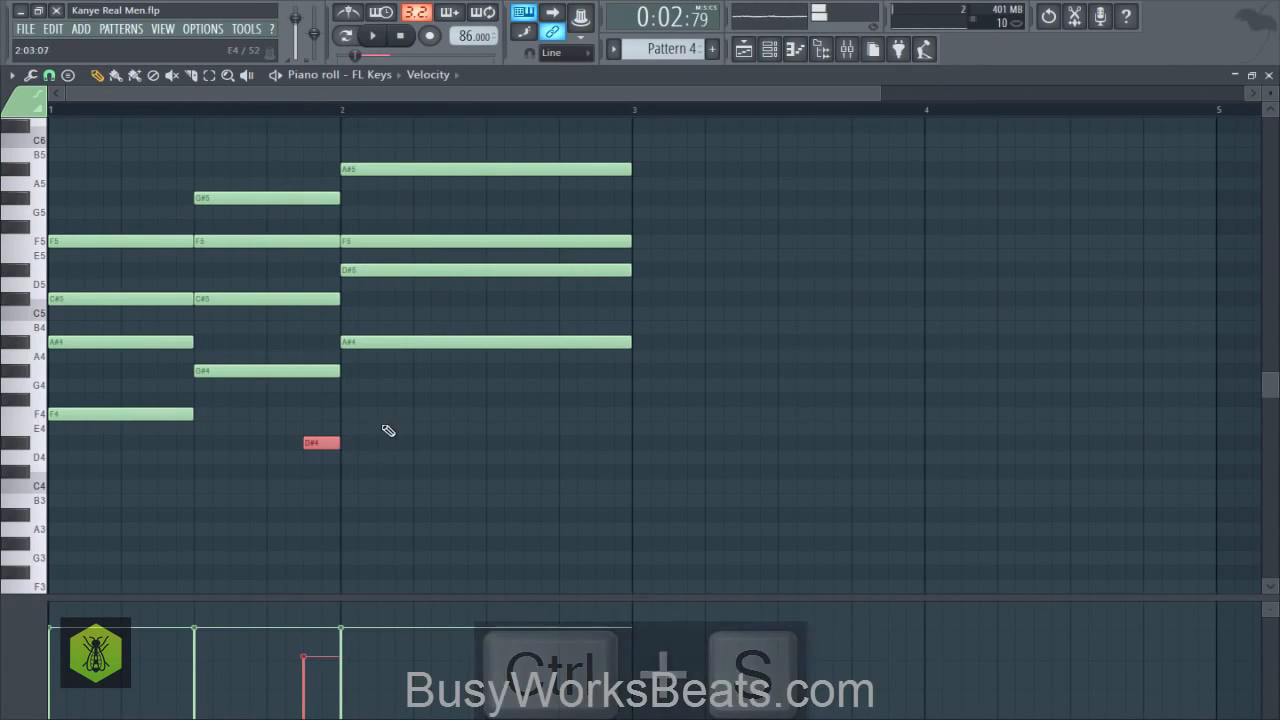
pyautogui.click(342, 418)
pyautogui.press('space')
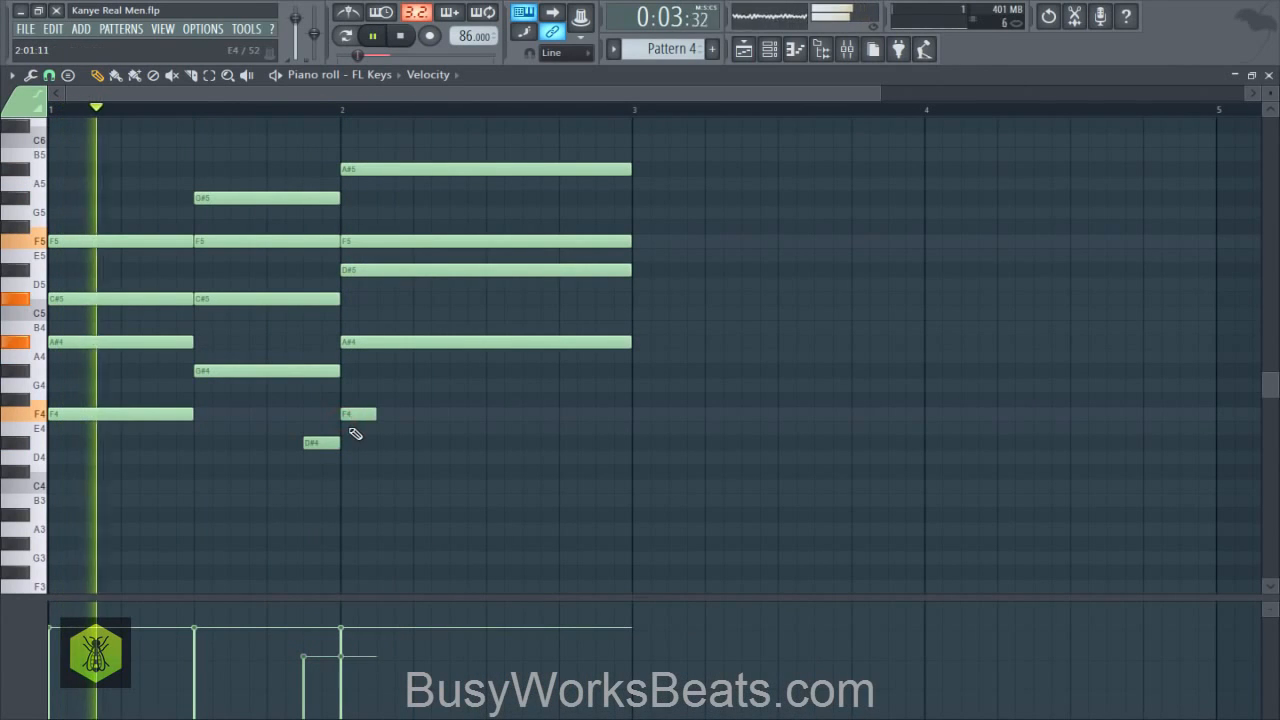
pyautogui.click(355, 413)
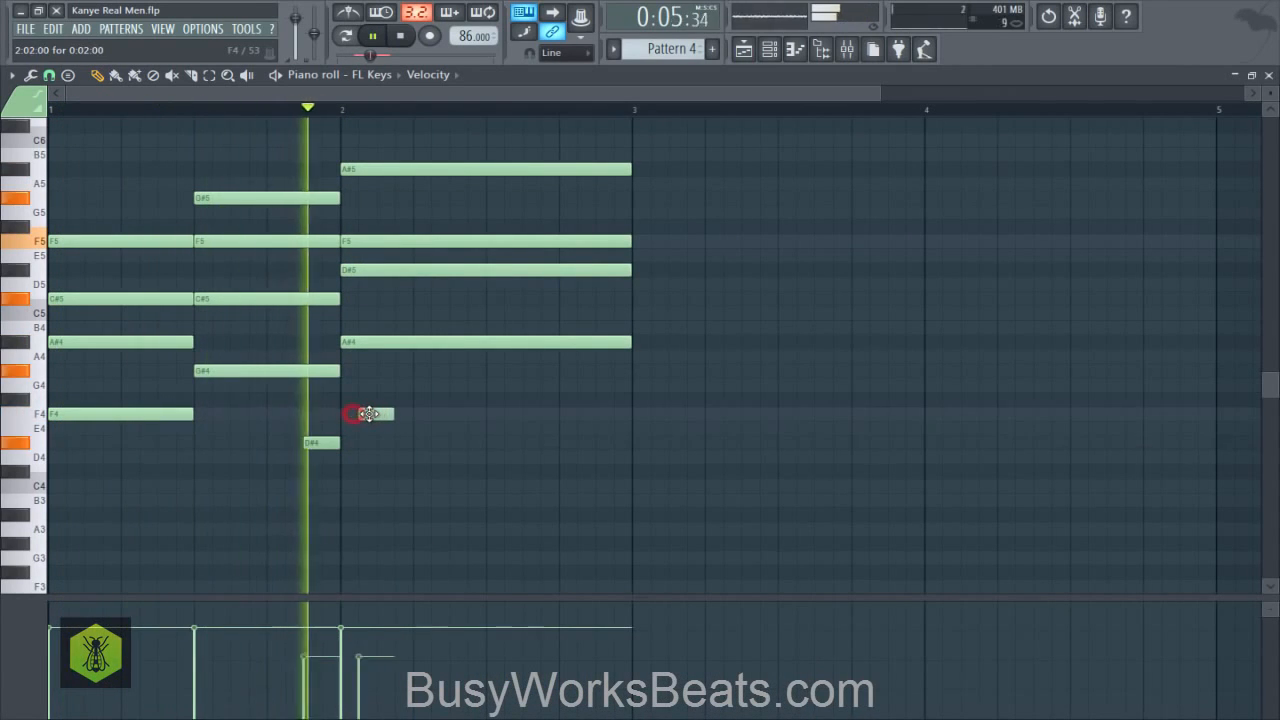
pyautogui.click(357, 414)
pyautogui.press('space')
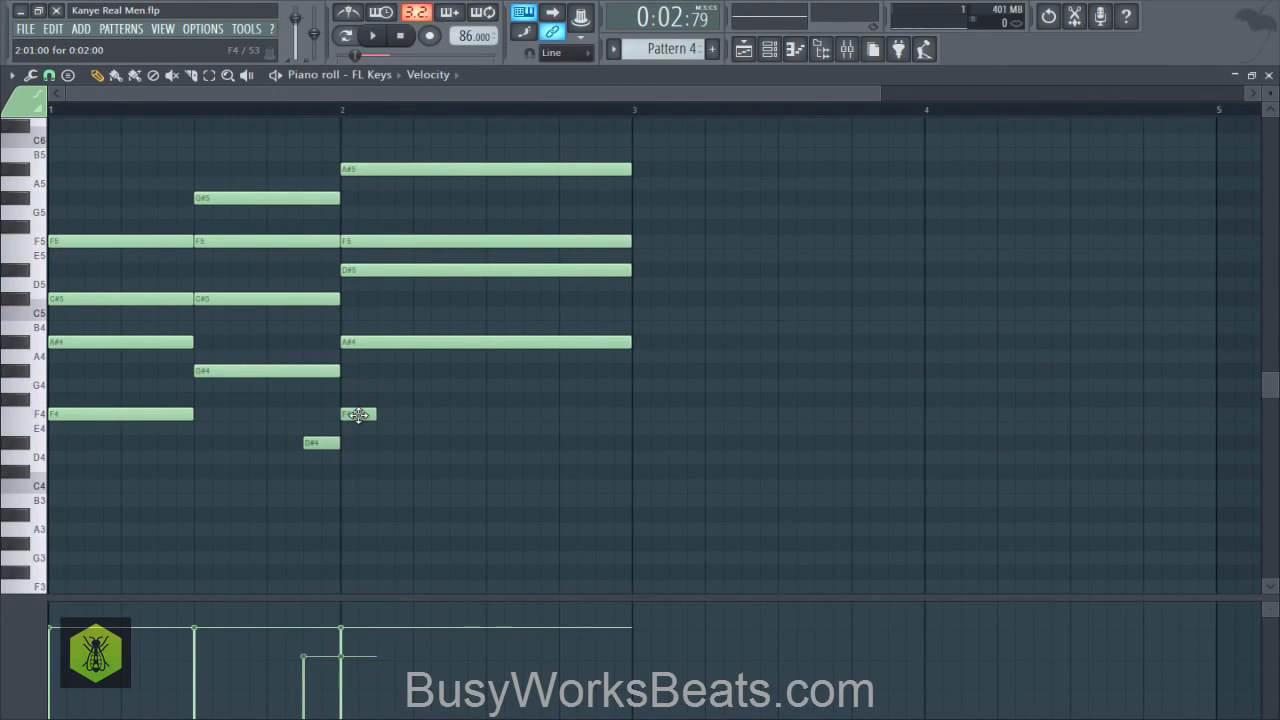
pyautogui.press('space')
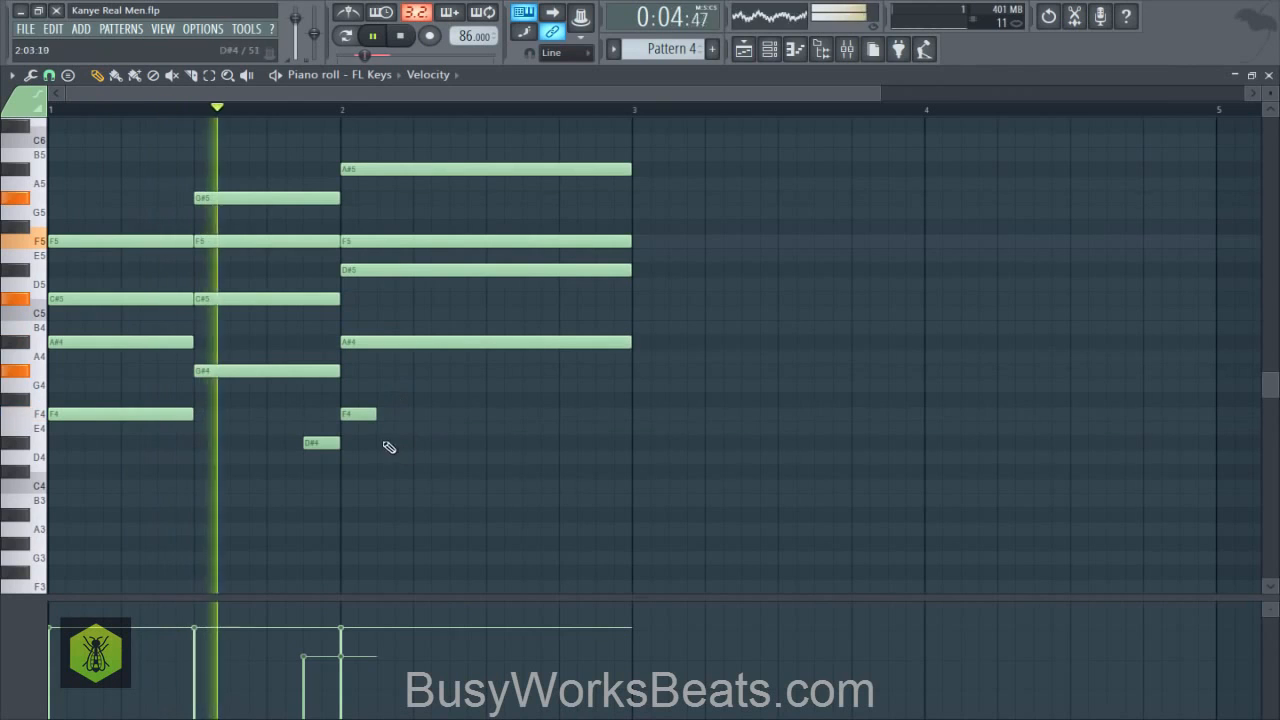
pyautogui.press('space')
# - Add short G#4 notes at steps 4 and 7 of bar 2 and a short A#4 note halfway through the bar
pyautogui.click(382, 387)
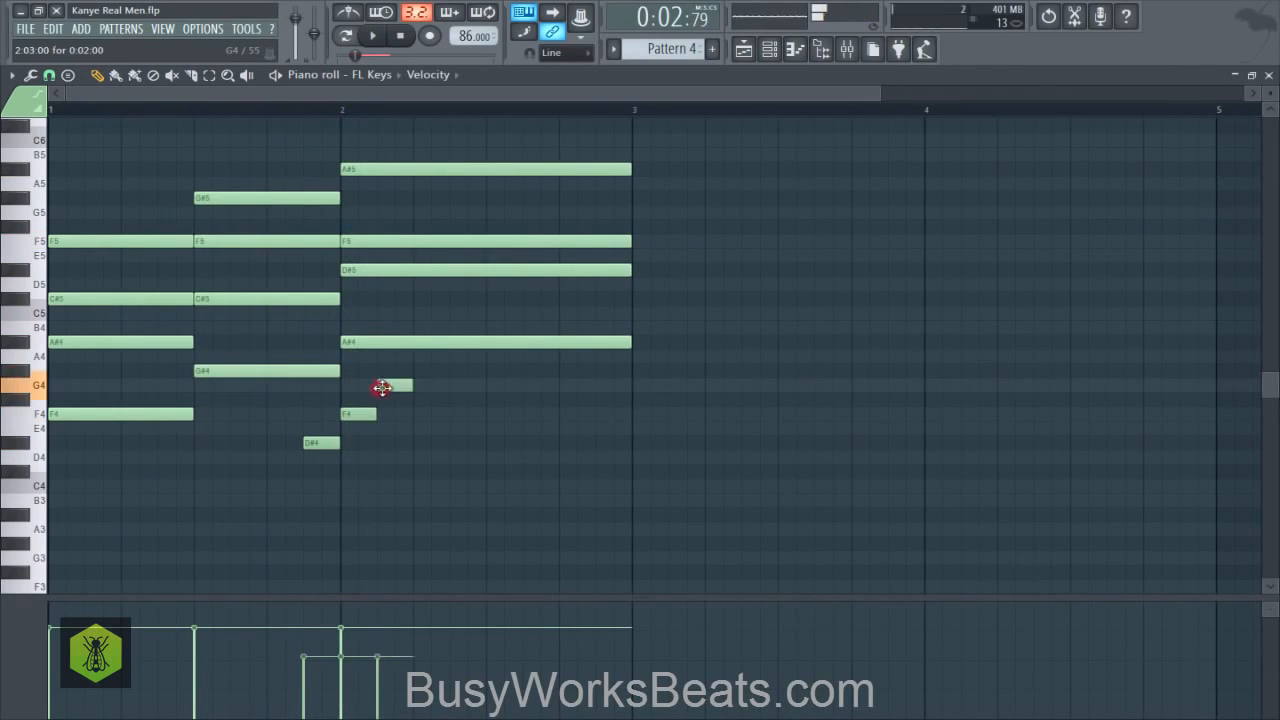
pyautogui.moveTo(382, 388); pyautogui.dragTo(410, 370)
pyautogui.press('space')
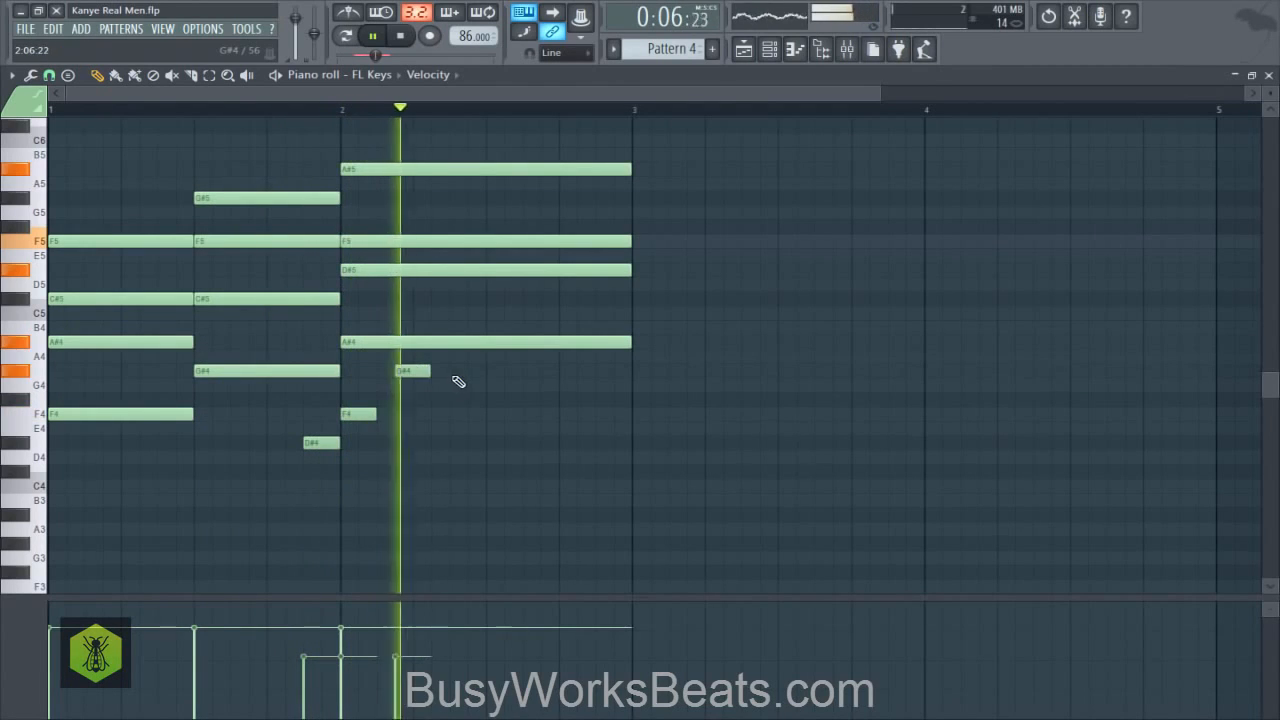
pyautogui.click(460, 371)
pyautogui.press('space')
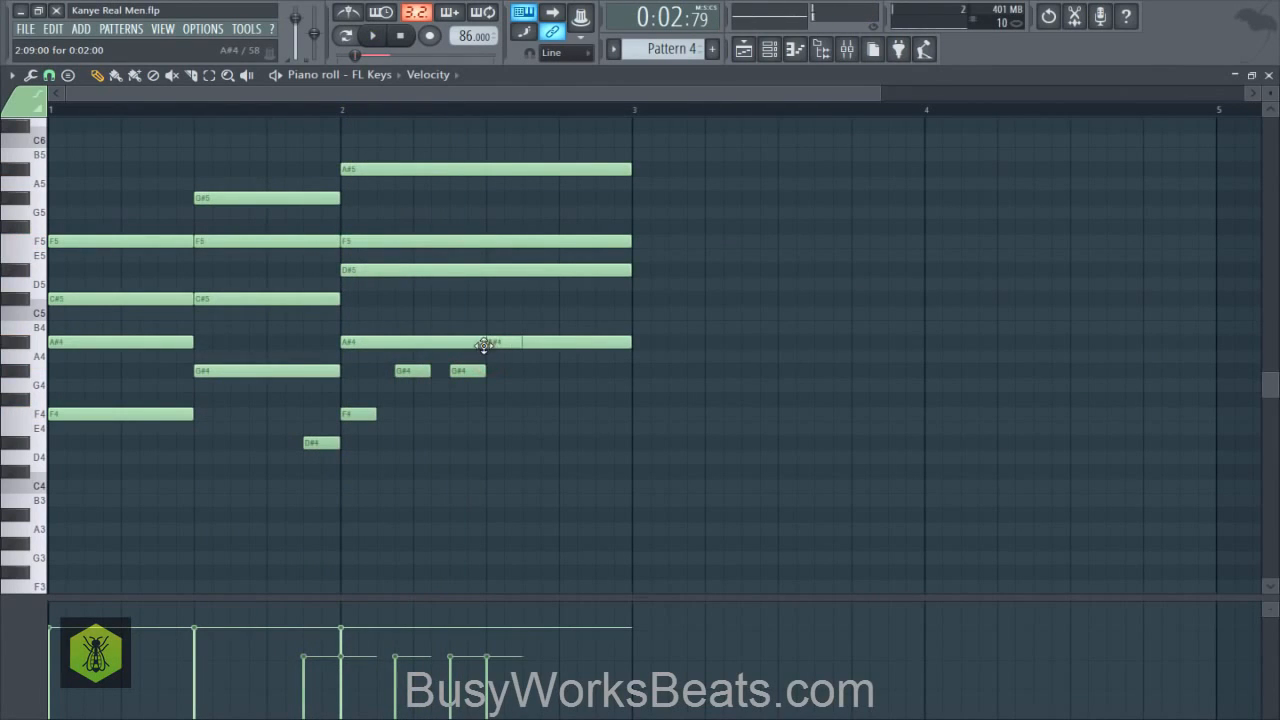
# - Shorten the long A#4 note to end halfway through bar 2, extend the new A#4 note to the bar's end, and play the pattern
pyautogui.click(465, 343)
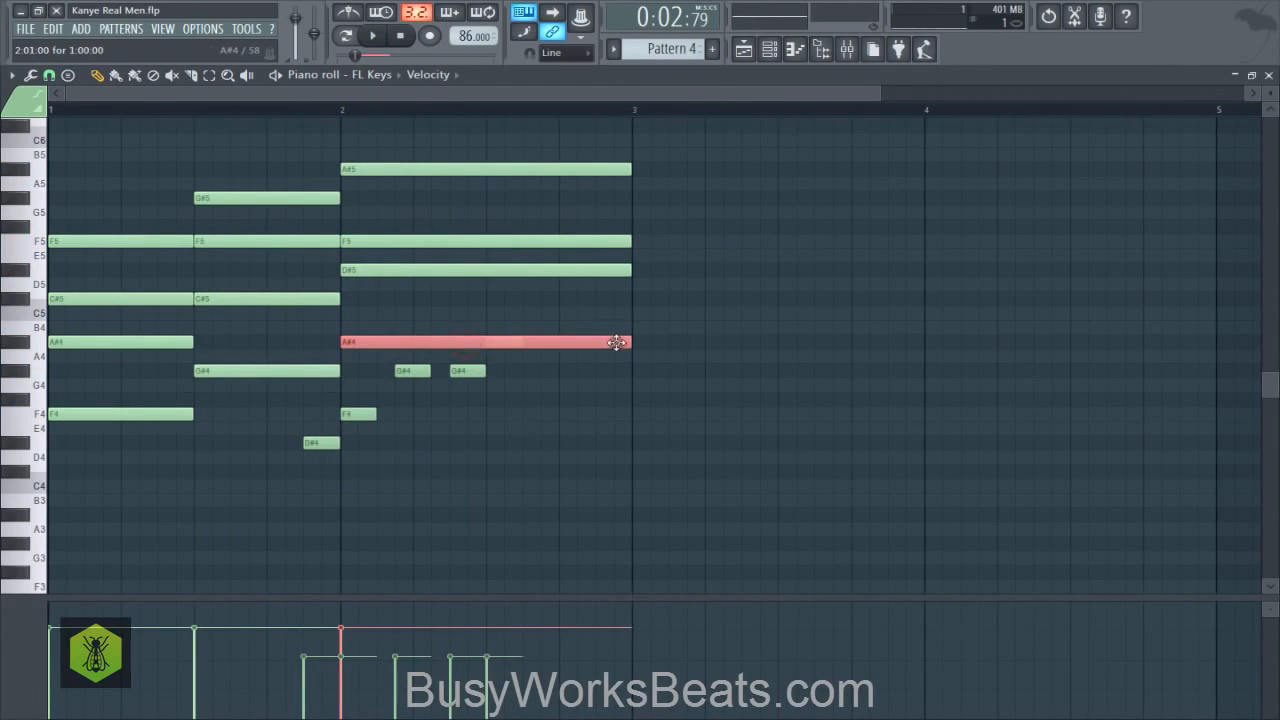
pyautogui.press('space')
pyautogui.moveTo(625, 342)
pyautogui.mouseDown()
pyautogui.moveTo(471, 343)
pyautogui.moveTo(623, 349)
pyautogui.mouseUp()
pyautogui.rightClick(508, 392)
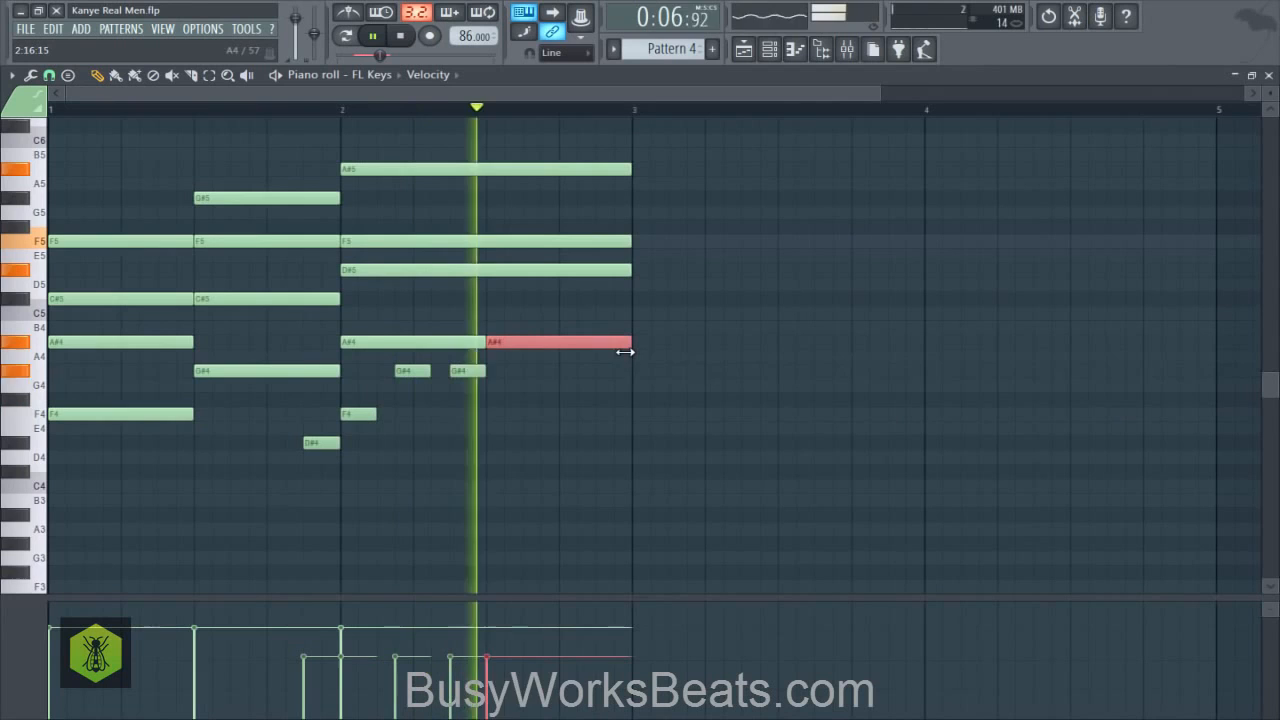
pyautogui.rightClick(536, 378)
pyautogui.press('space')
# - Select the added D#4, F4, two G#4 and last A#4 notes, lower their velocity to about 45%, and play the pattern
pyautogui.moveTo(491, 371); pyautogui.dragTo(398, 382)
pyautogui.moveTo(372, 405); pyautogui.dragTo(332, 440)
pyautogui.keyDown('ctrl'); pyautogui.keyDown('shift'); pyautogui.click(326, 443); pyautogui.keyUp('shift'); pyautogui.keyUp('ctrl')
pyautogui.keyDown('ctrl'); pyautogui.keyDown('shift'); pyautogui.click(328, 443); pyautogui.keyUp('shift'); pyautogui.keyUp('ctrl')
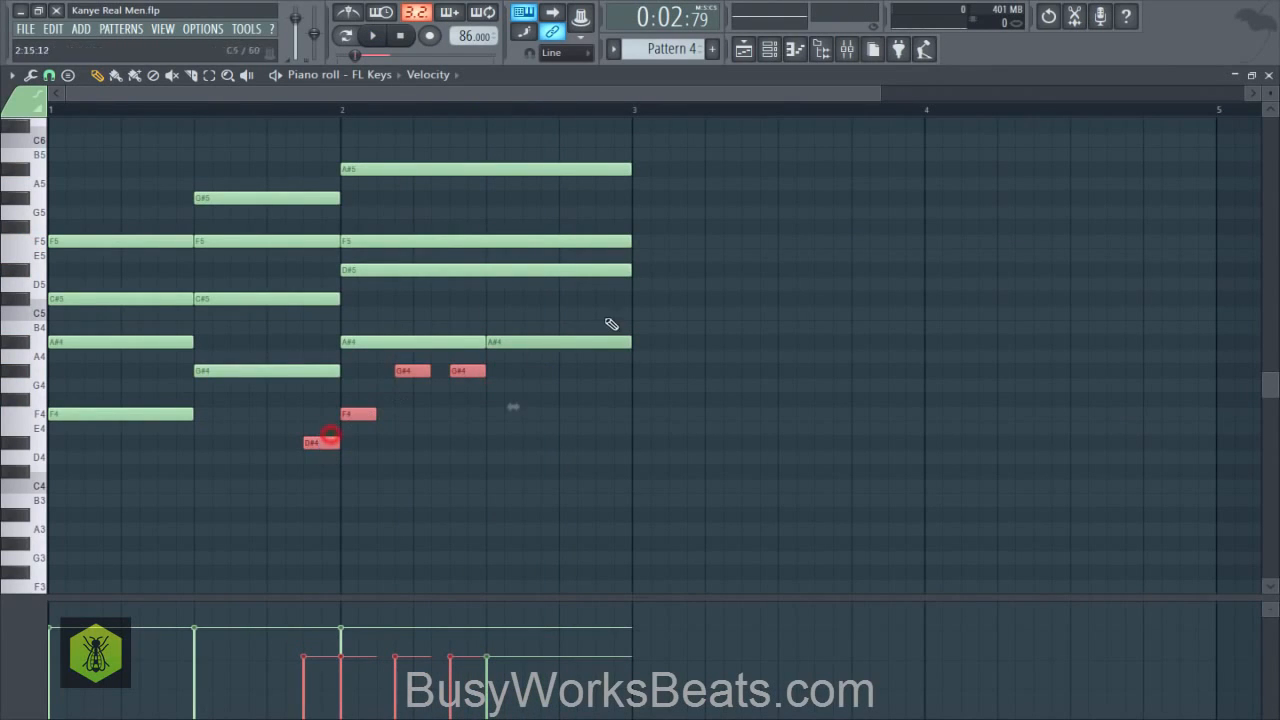
pyautogui.moveTo(588, 321); pyautogui.dragTo(567, 343)
pyautogui.moveTo(487, 674); pyautogui.dragTo(489, 666)
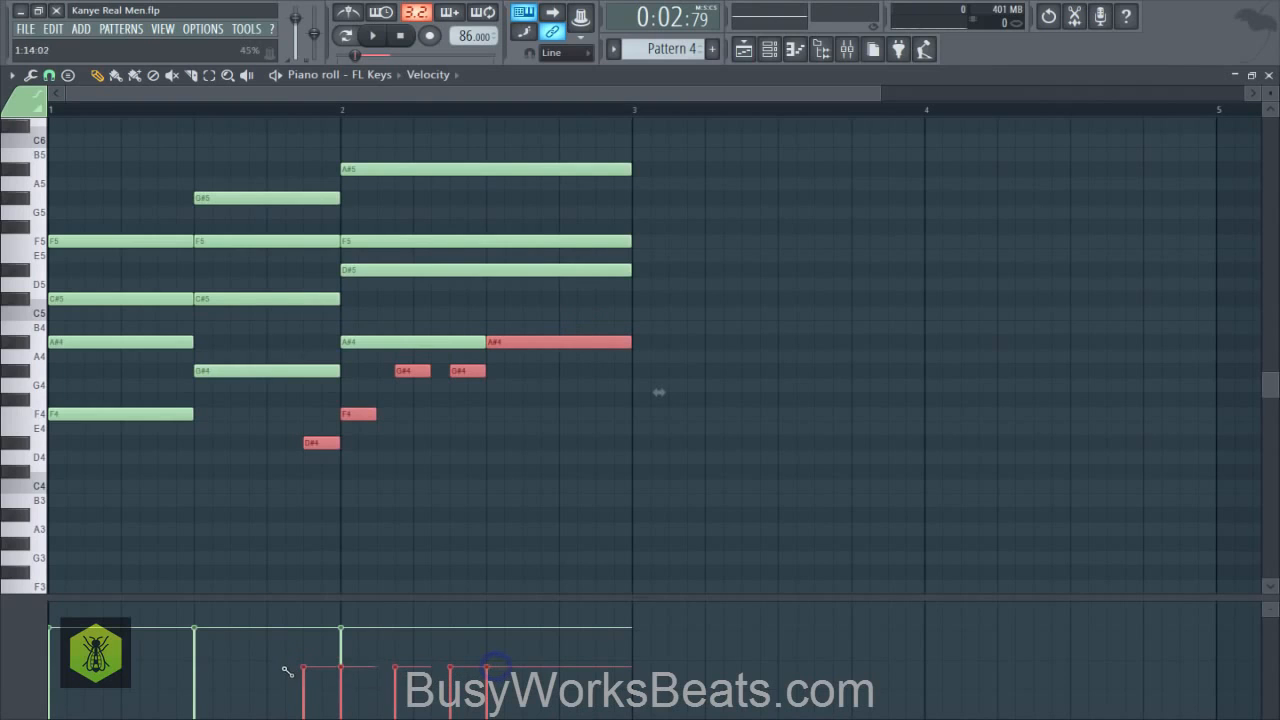
pyautogui.click(453, 524)
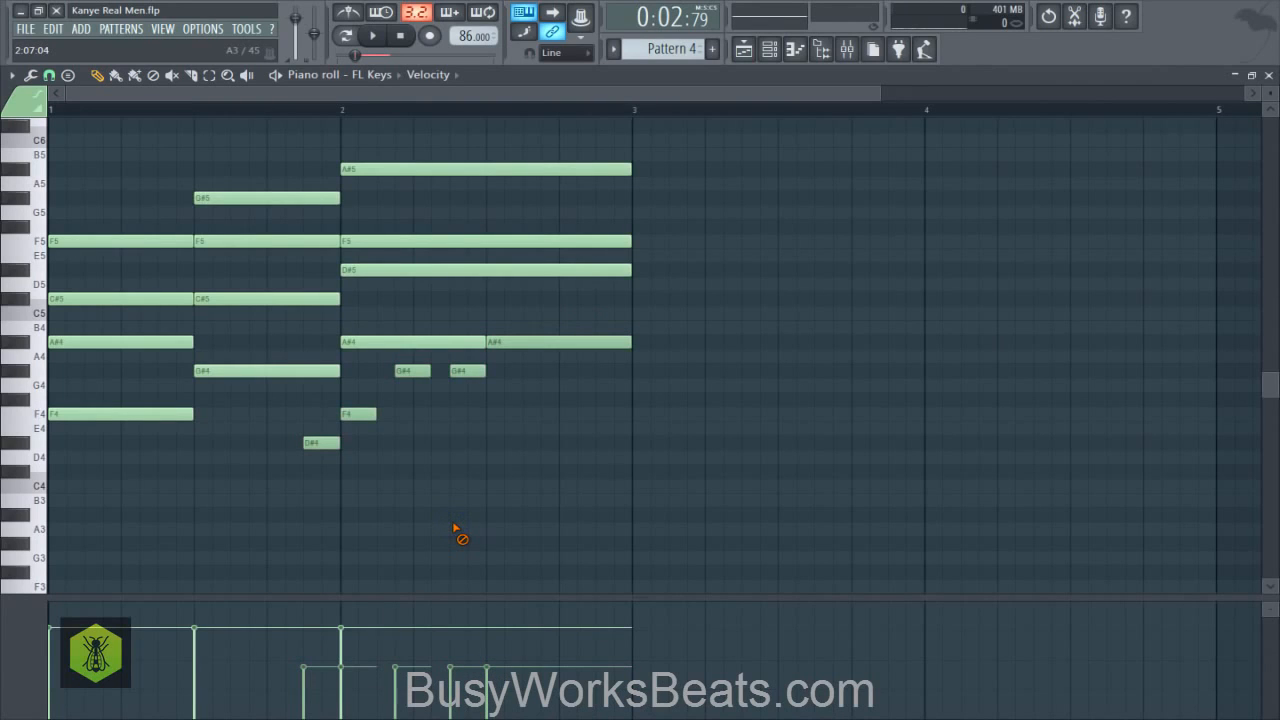
pyautogui.press('space')
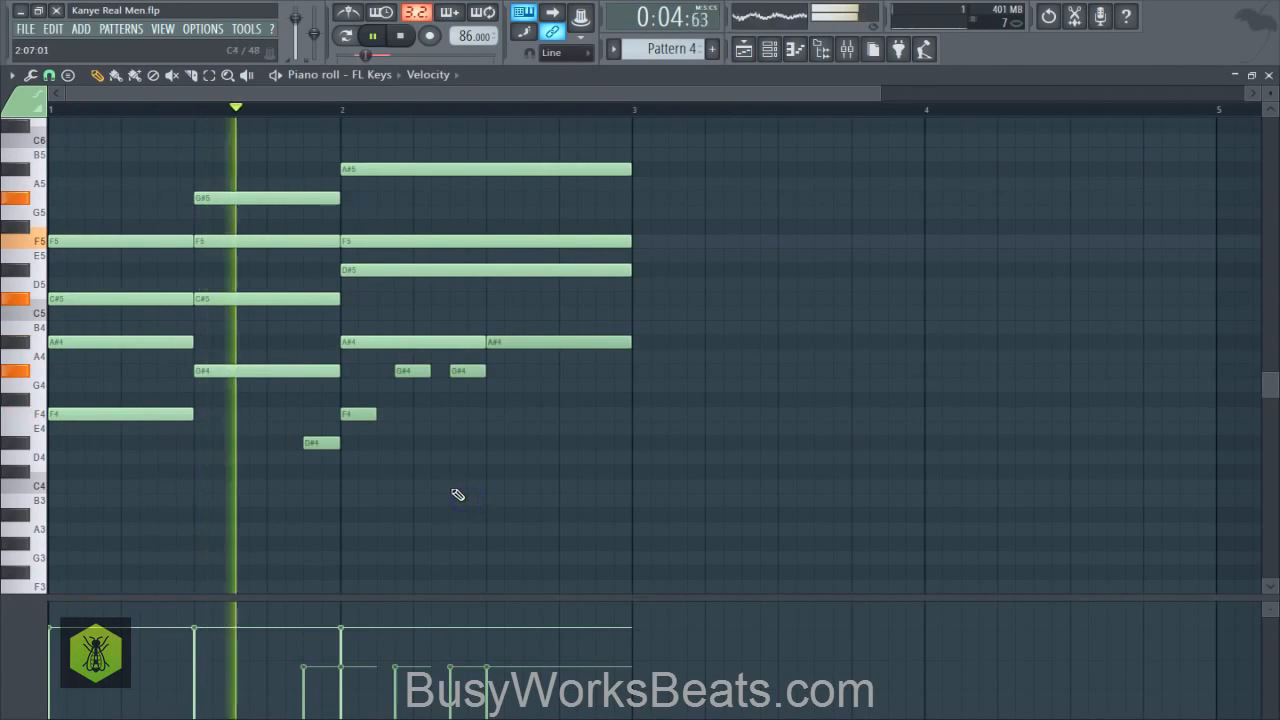
# - Check the audio device settings and close them
pyautogui.click(205, 29)
pyautogui.click(240, 69)
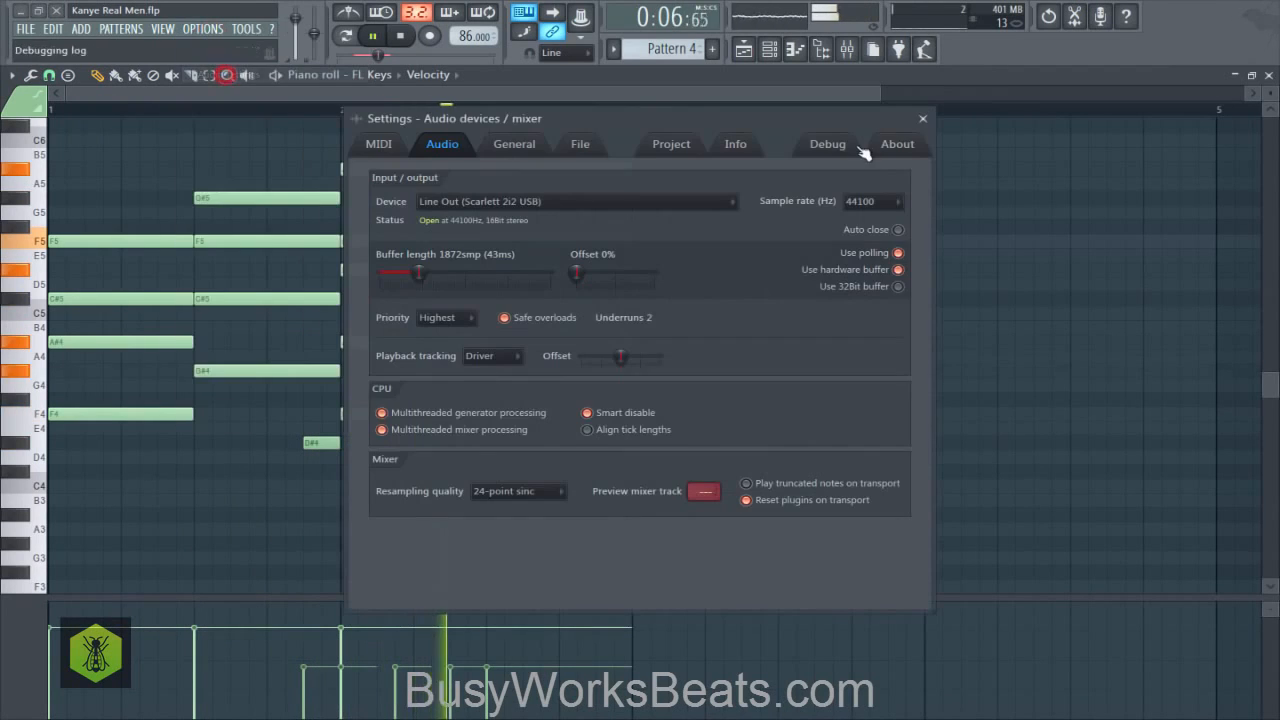
pyautogui.click(921, 118)
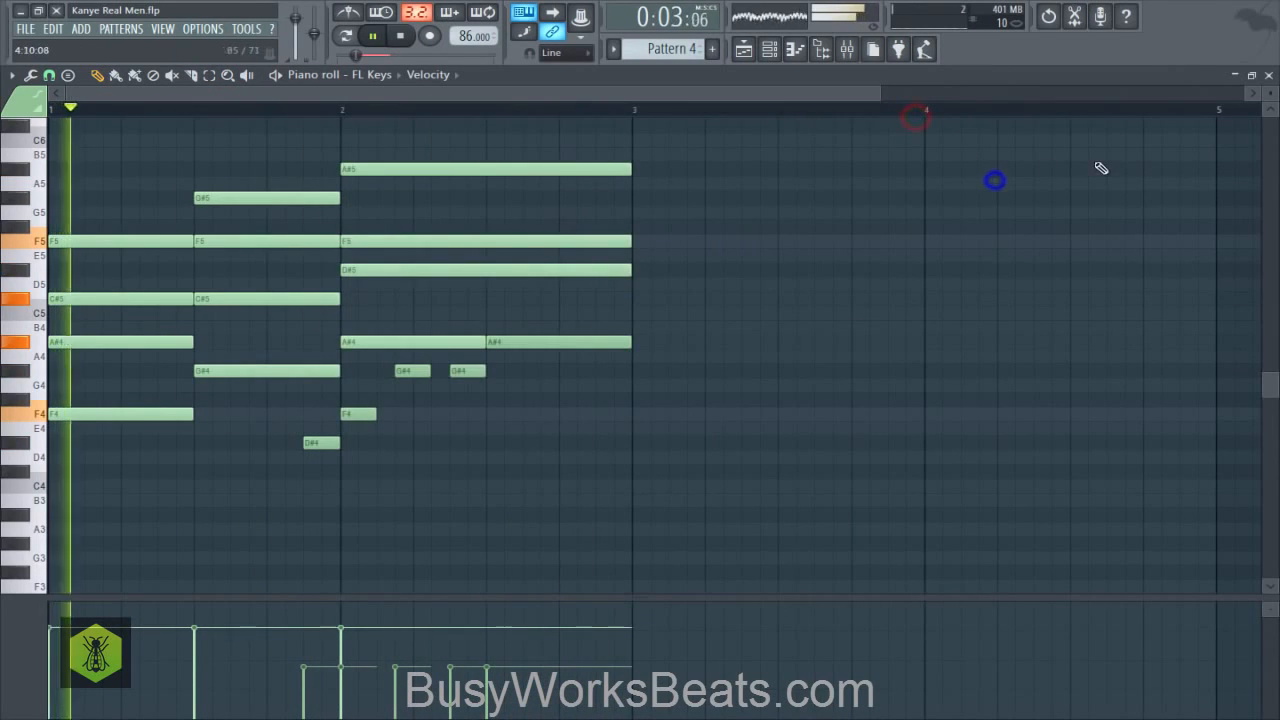
# - Stop playback, leave the FL Keys chord piano roll, and switch the current pattern to Pattern 5
pyautogui.press('space')
pyautogui.click(1269, 76)
pyautogui.rightClick(1065, 360)
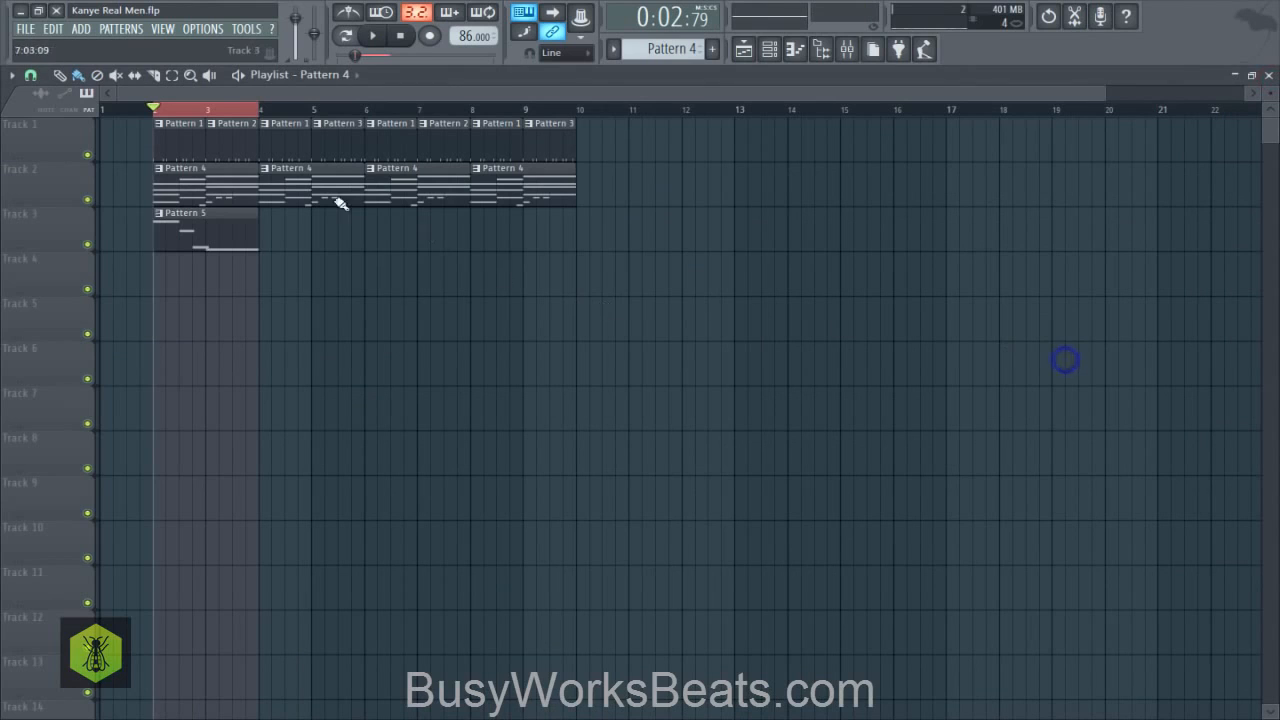
pyautogui.click(769, 49)
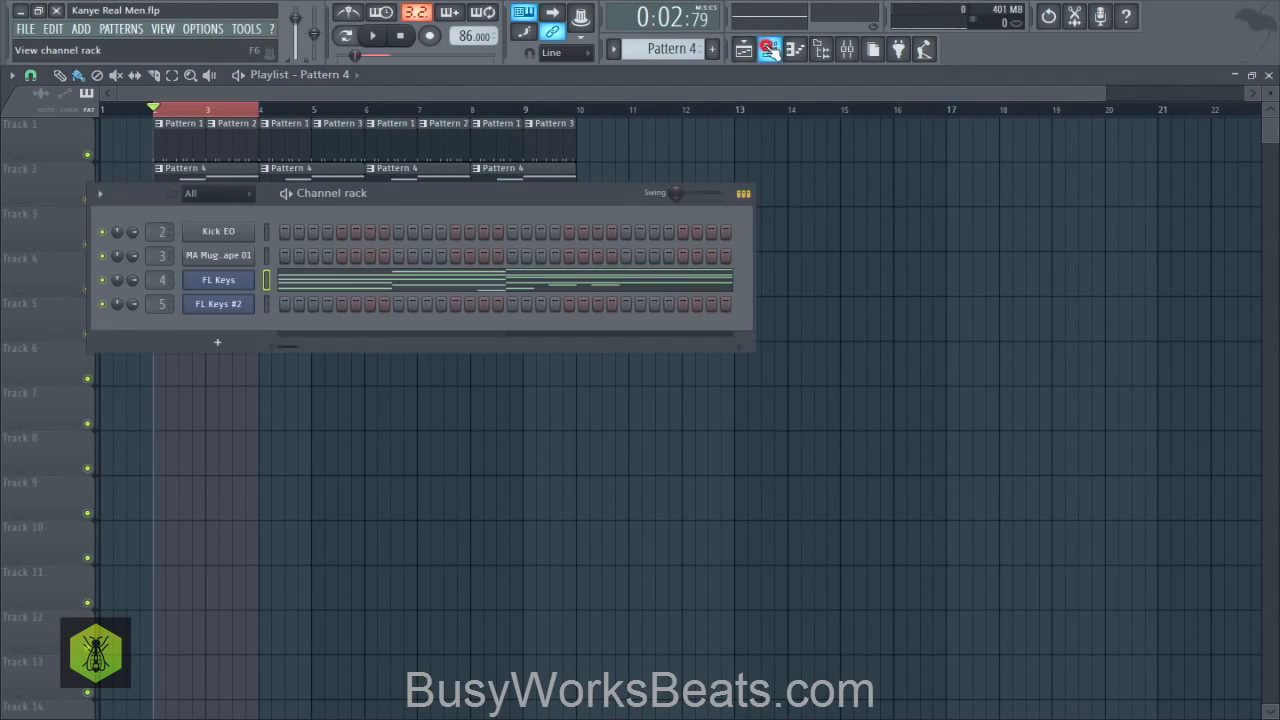
pyautogui.click(575, 407)
pyautogui.click(769, 52)
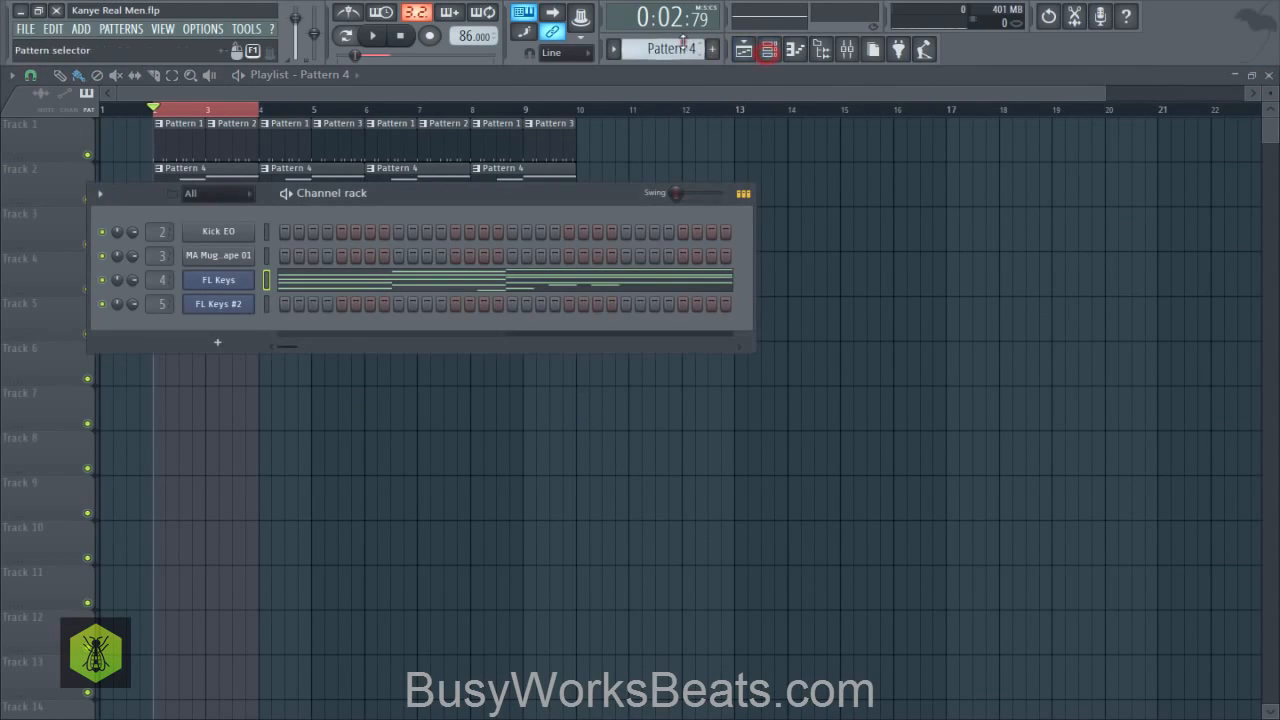
pyautogui.moveTo(684, 48); pyautogui.dragTo(684, 39)
pyautogui.rightClick(830, 271)
# - Free the Pattern 5 clip from grid snapping, start it slightly before bar 2, and check it in playback
pyautogui.click(191, 240)
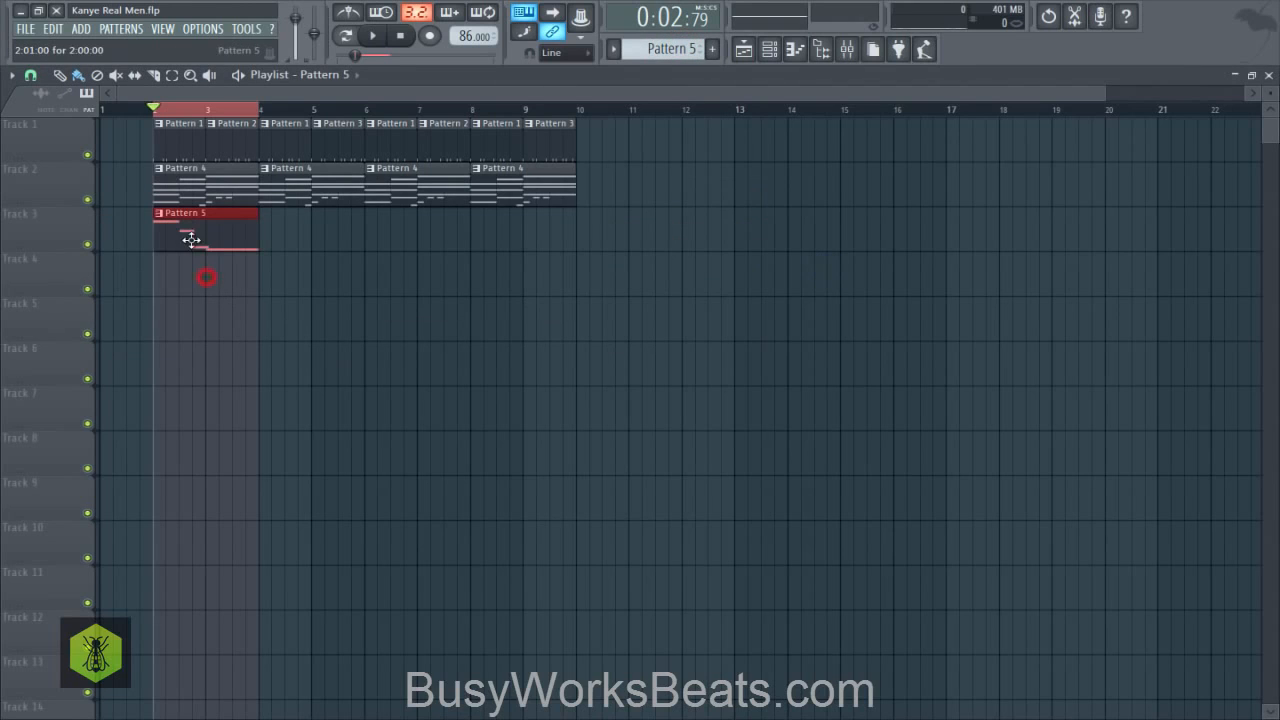
pyautogui.click(31, 75)
pyautogui.click(53, 145)
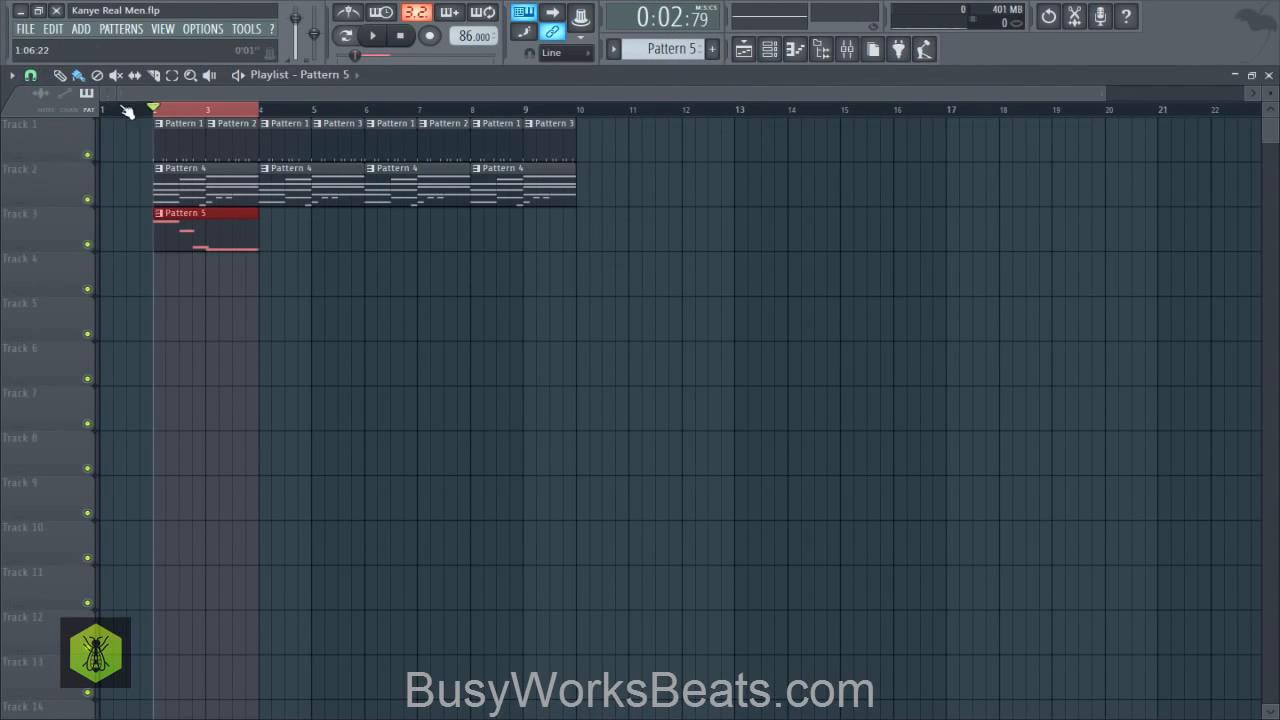
pyautogui.scroll(5, 128, 109)
pyautogui.moveTo(149, 93); pyautogui.dragTo(113, 96)
pyautogui.click(311, 110)
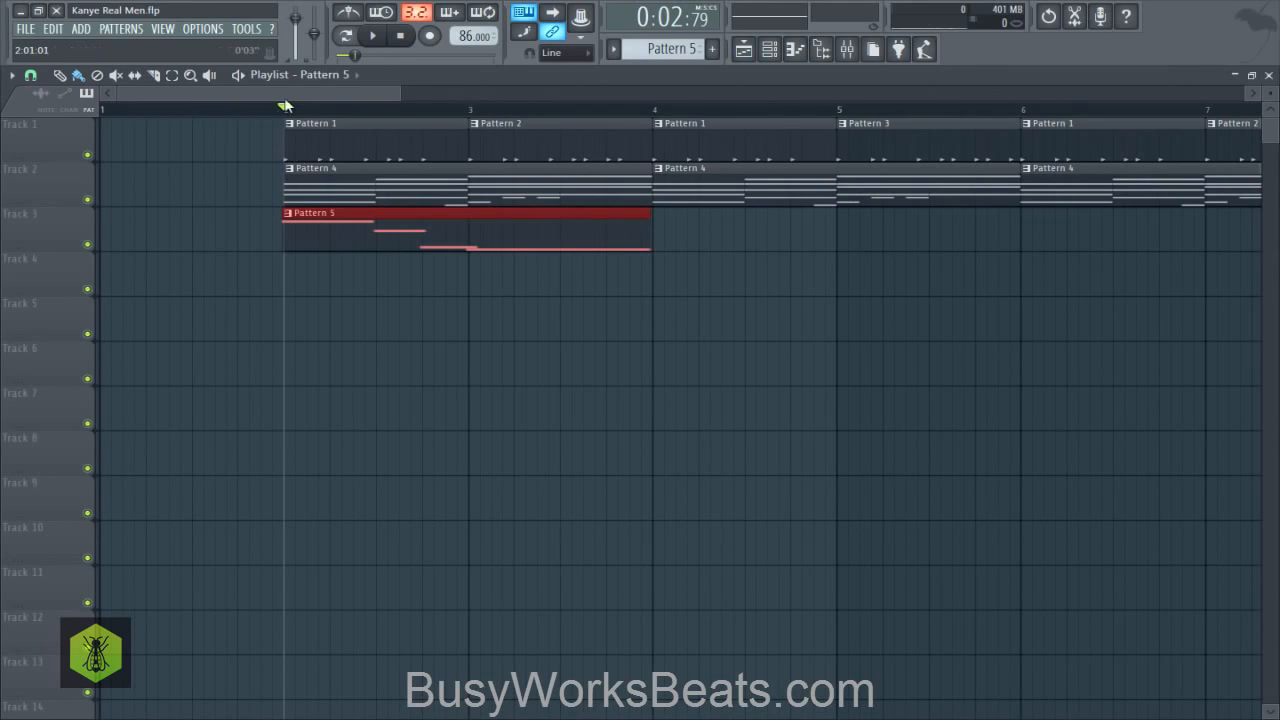
pyautogui.click(245, 110)
pyautogui.press('space')
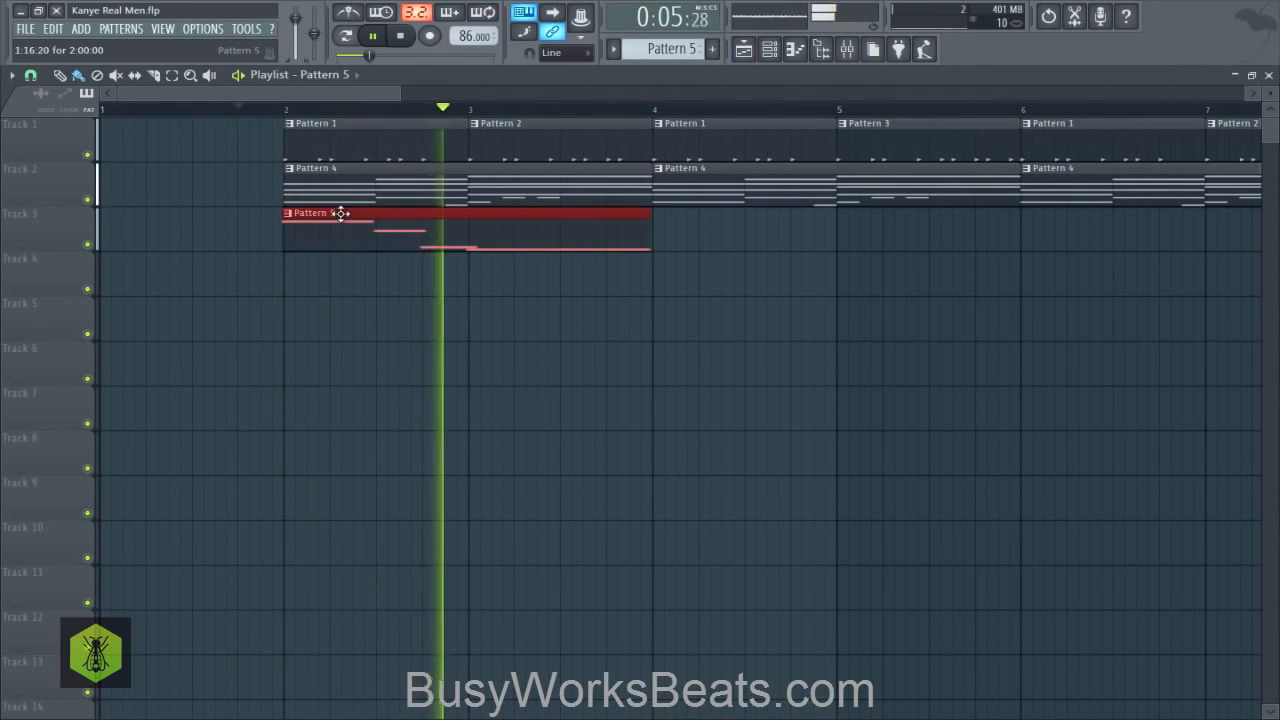
pyautogui.press('space')
# - Open Pattern 5's FL Keys #2 melody in the piano roll and play its opening notes
pyautogui.click(296, 220)
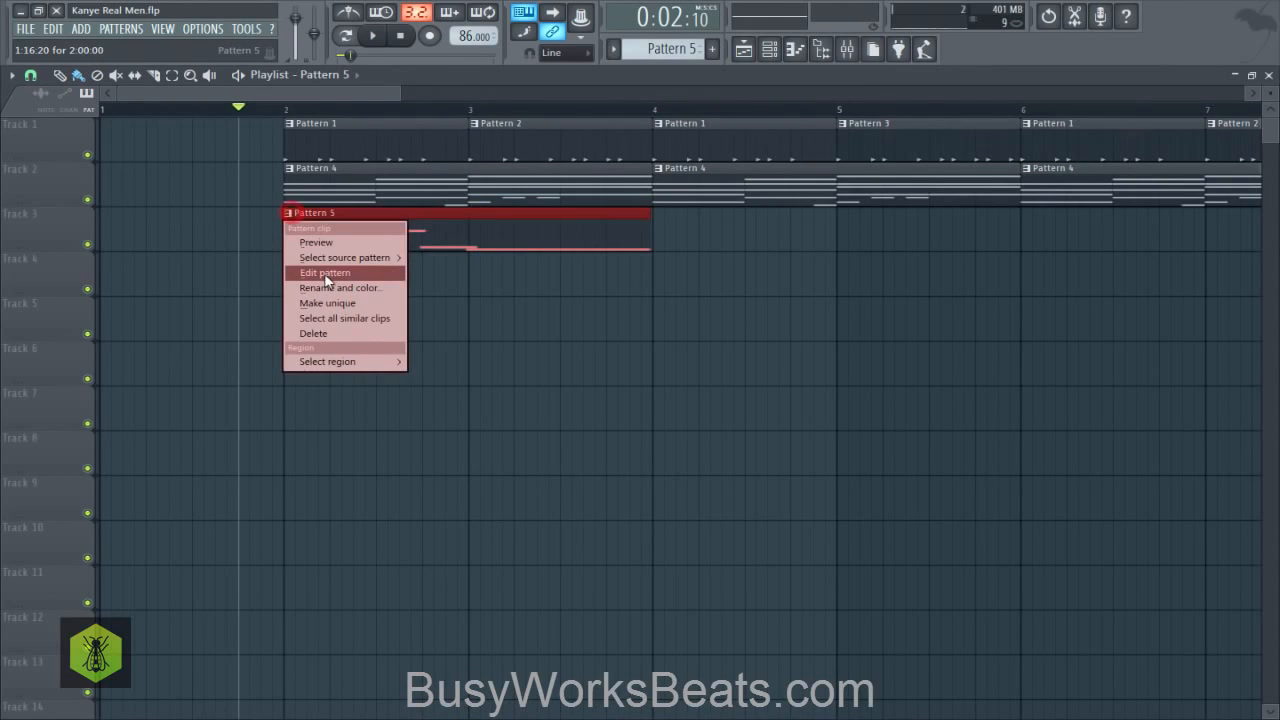
pyautogui.click(326, 274)
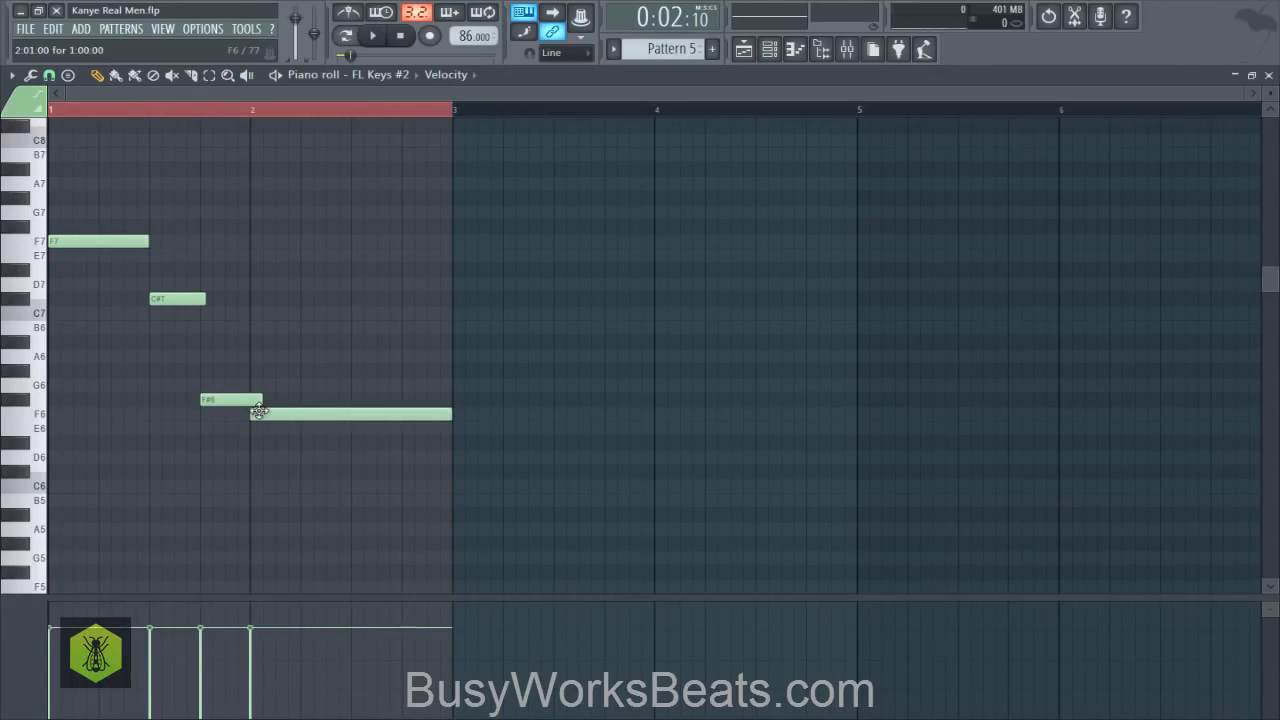
pyautogui.moveTo(210, 302); pyautogui.dragTo(187, 318)
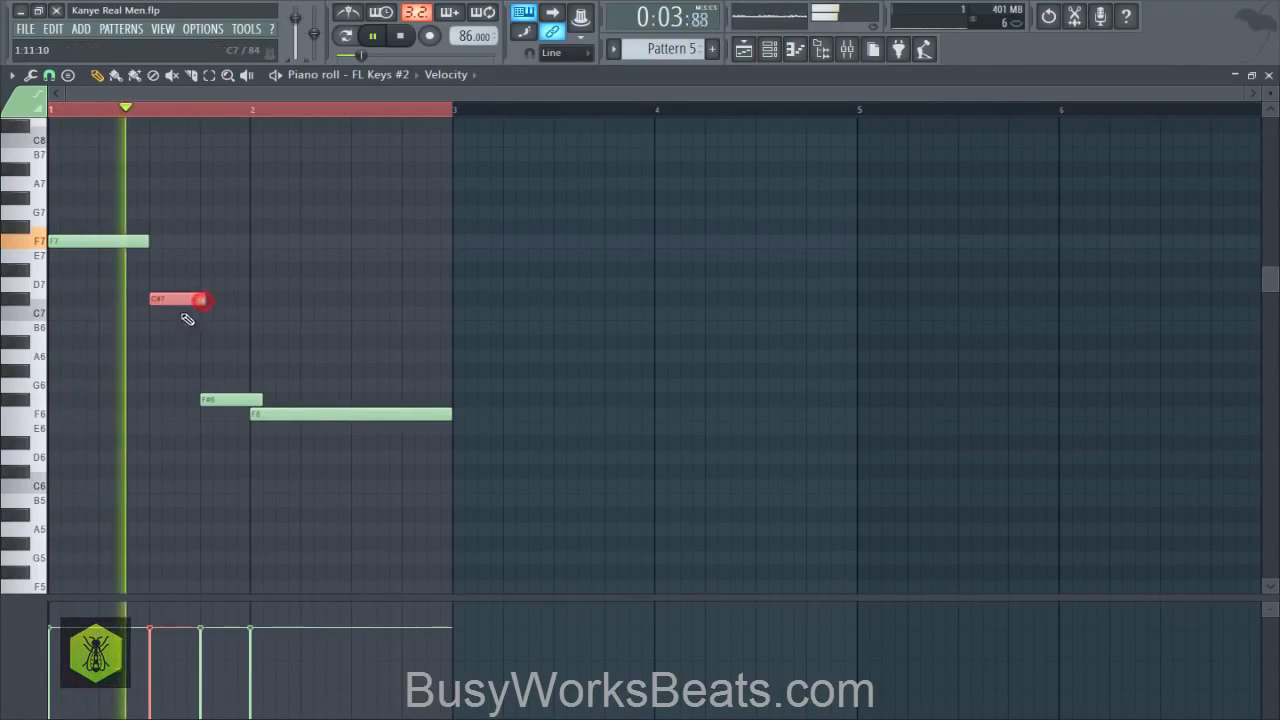
pyautogui.press('space')
# - Turn off note snapping, shift the F#6 note slightly later in bar 1, and check the timing in playback
pyautogui.click(214, 399)
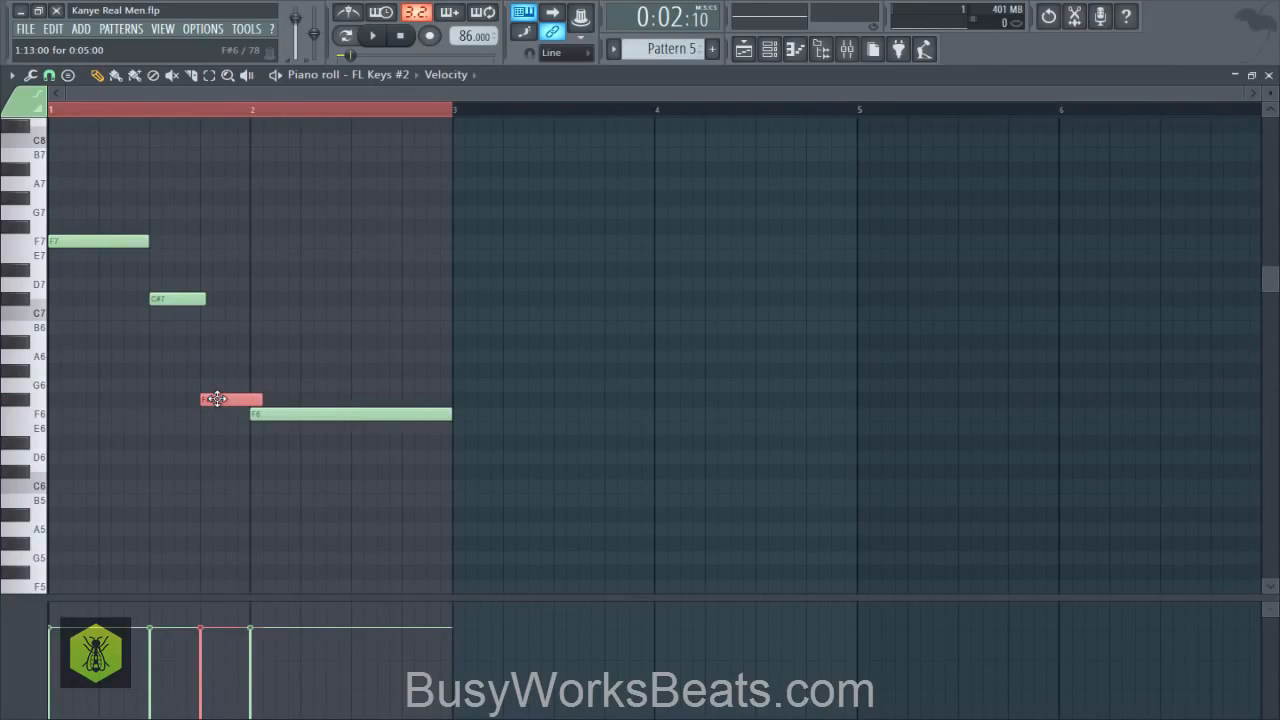
pyautogui.hotkey('shift', 'Right')
pyautogui.hotkey('shift', 'Right')
pyautogui.hotkey('shift', 'Right')
pyautogui.hotkey('shift', 'Left')
pyautogui.hotkey('shift', 'Left')
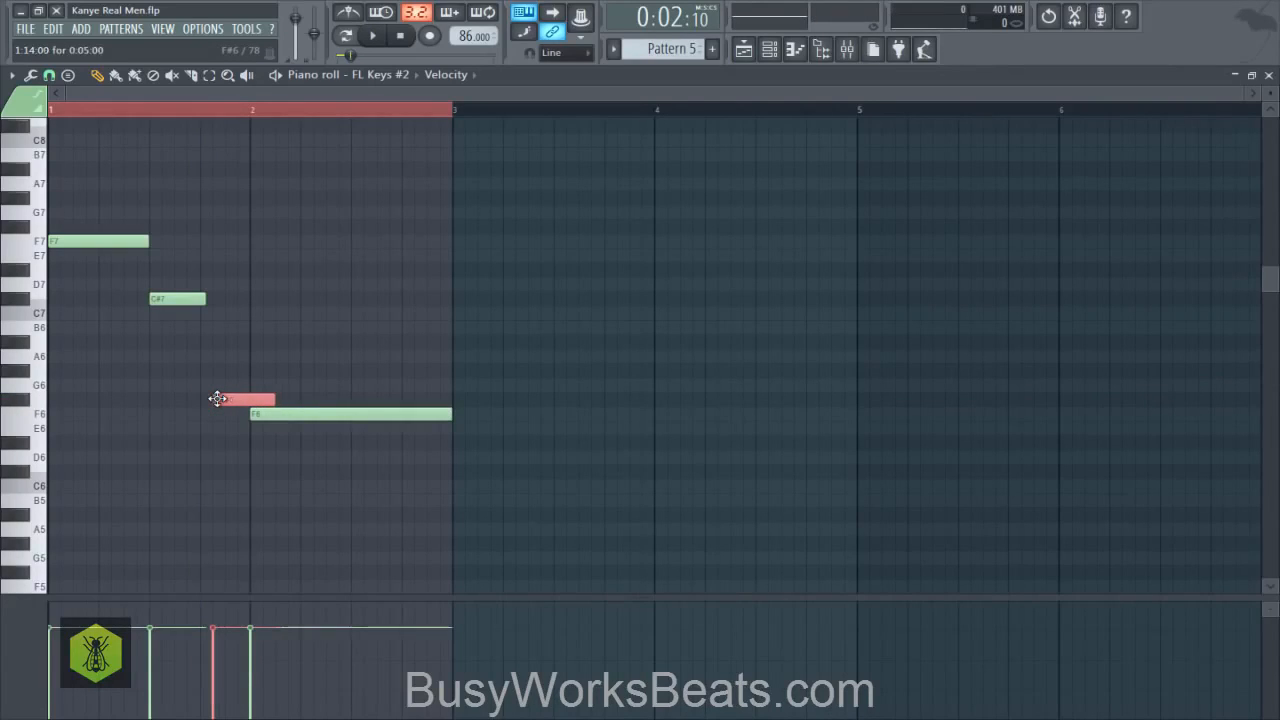
pyautogui.click(67, 76)
pyautogui.click(82, 150)
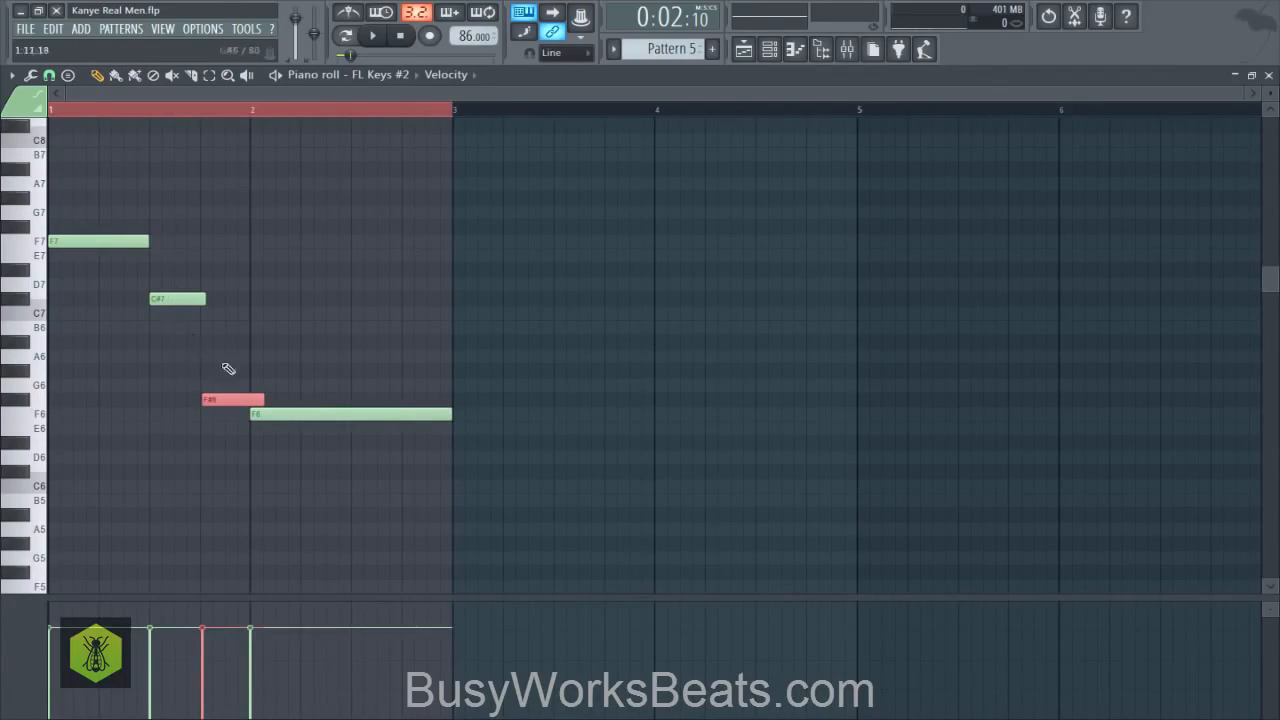
pyautogui.press('space')
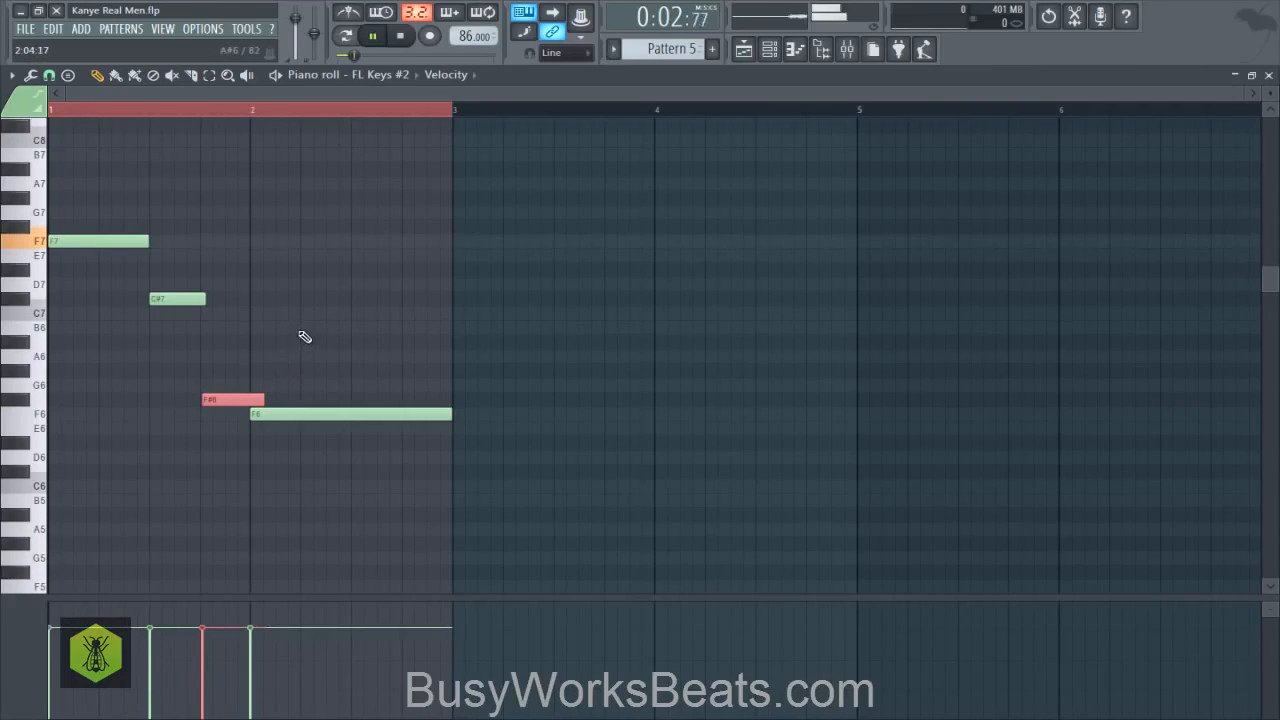
pyautogui.rightClick(295, 332)
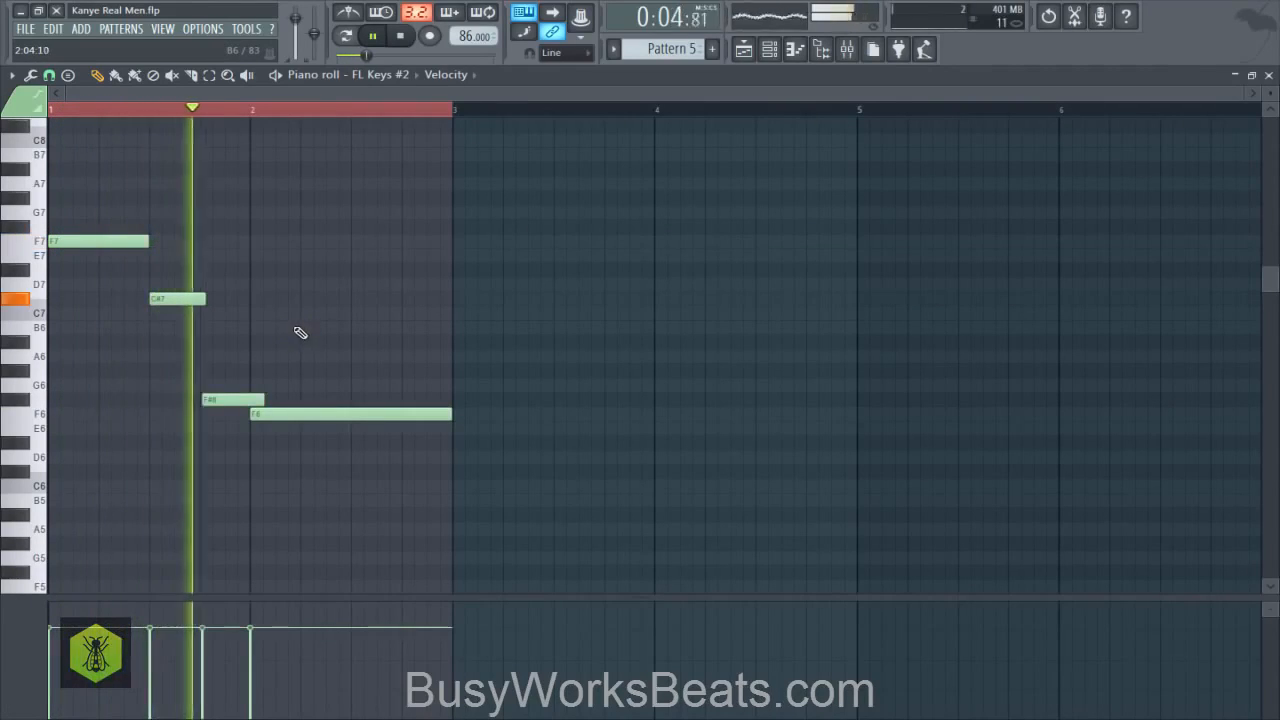
pyautogui.press('space')
# - Shift the F6 note to start at 2:01:06, trim its end back to the start of bar 3, and check playback
pyautogui.keyDown('ctrl'); pyautogui.click(299, 413); pyautogui.keyUp('ctrl')
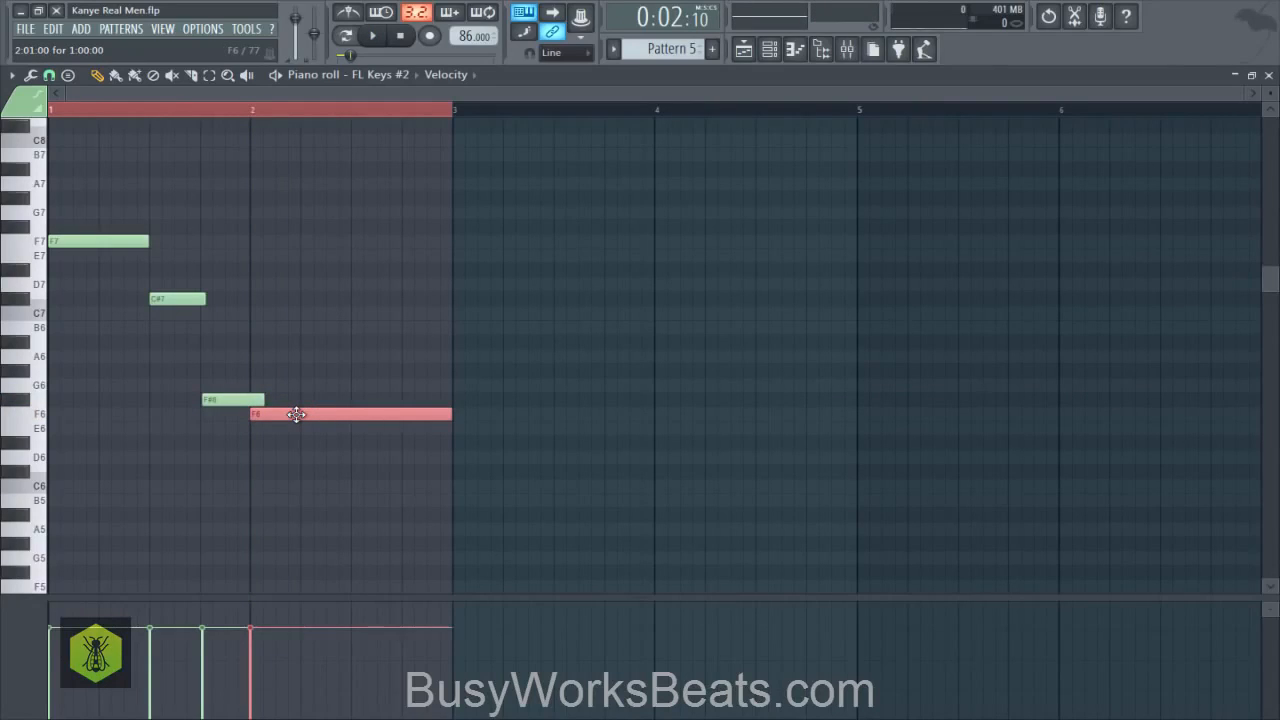
pyautogui.moveTo(296, 414); pyautogui.dragTo(298, 414)
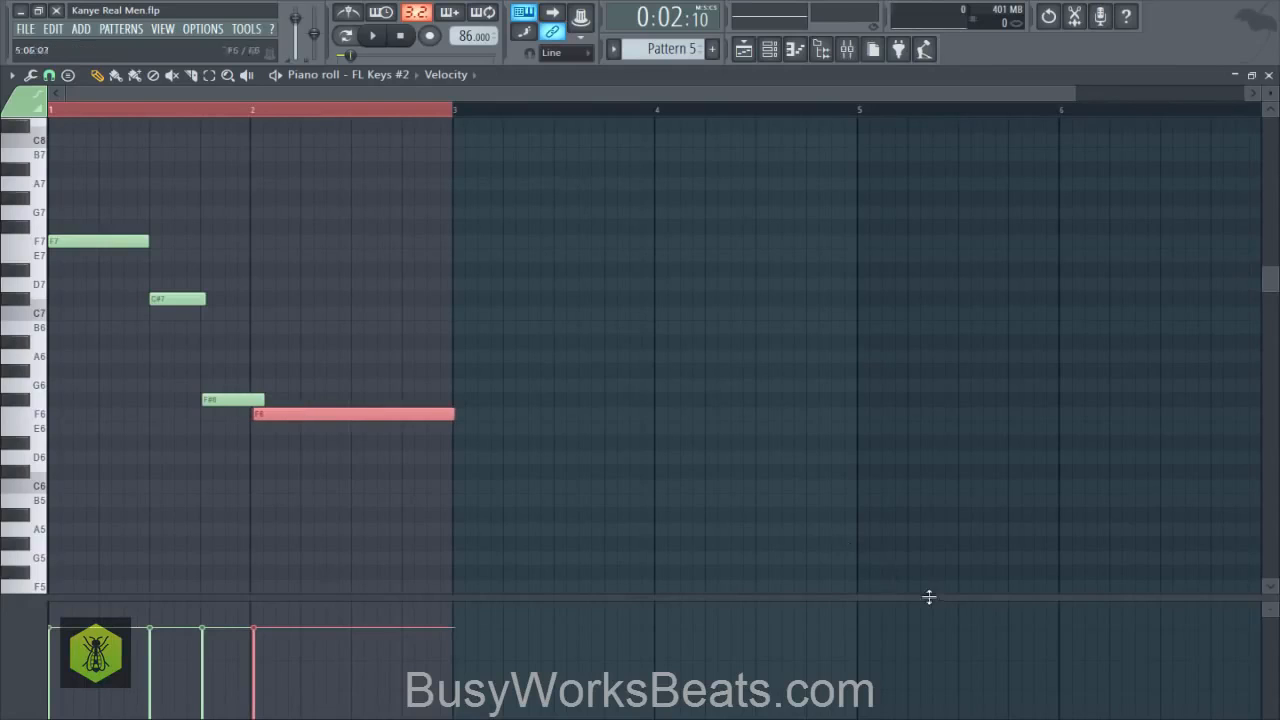
pyautogui.click(852, 328)
pyautogui.press('space')
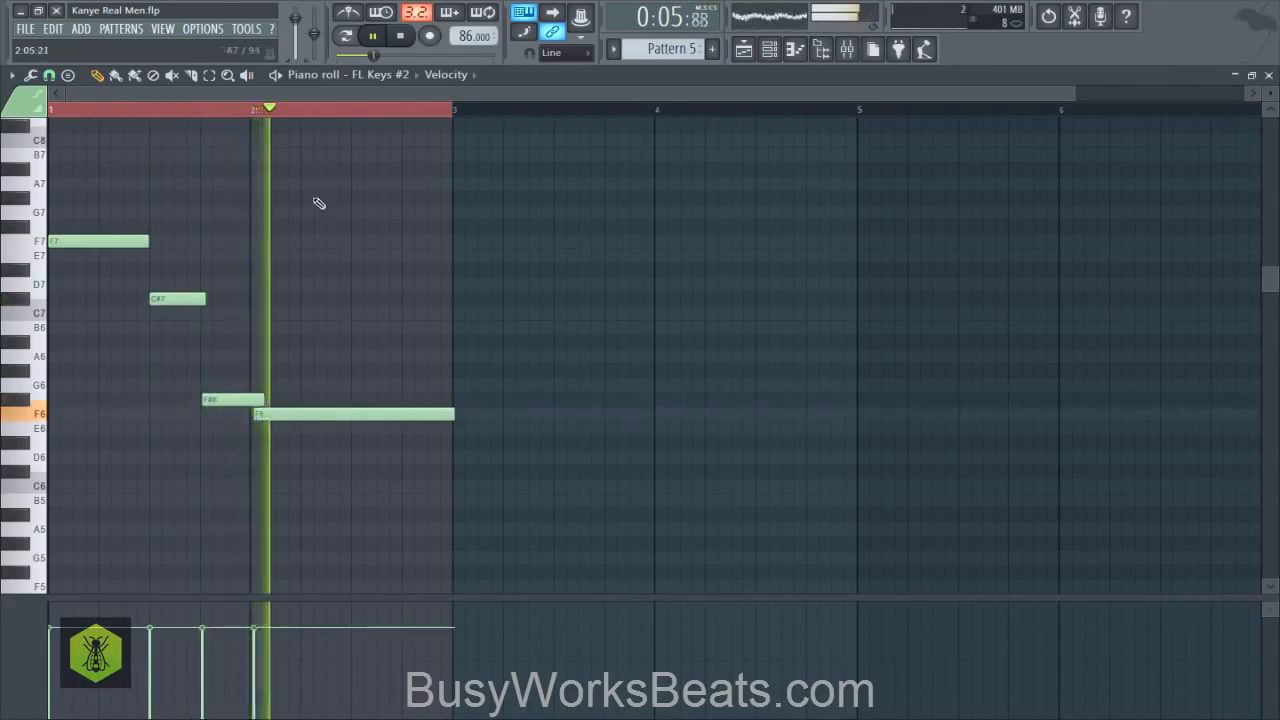
pyautogui.press('space')
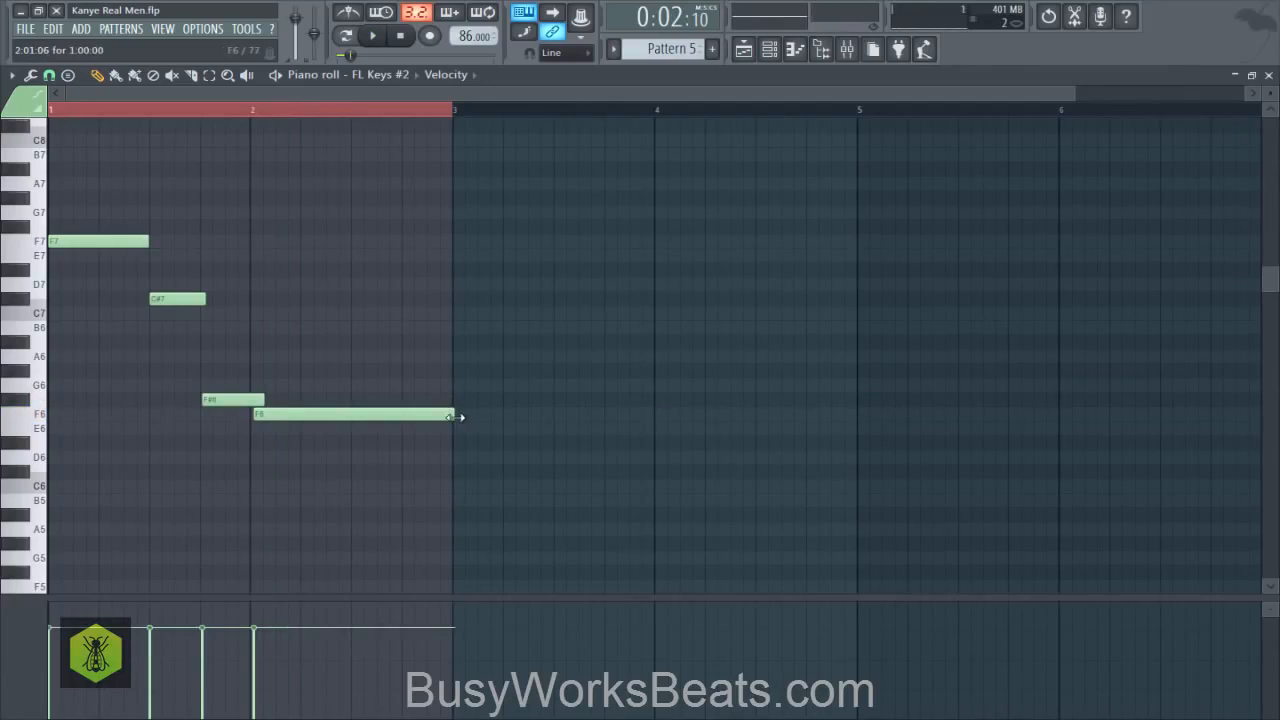
pyautogui.moveTo(455, 417); pyautogui.dragTo(453, 417)
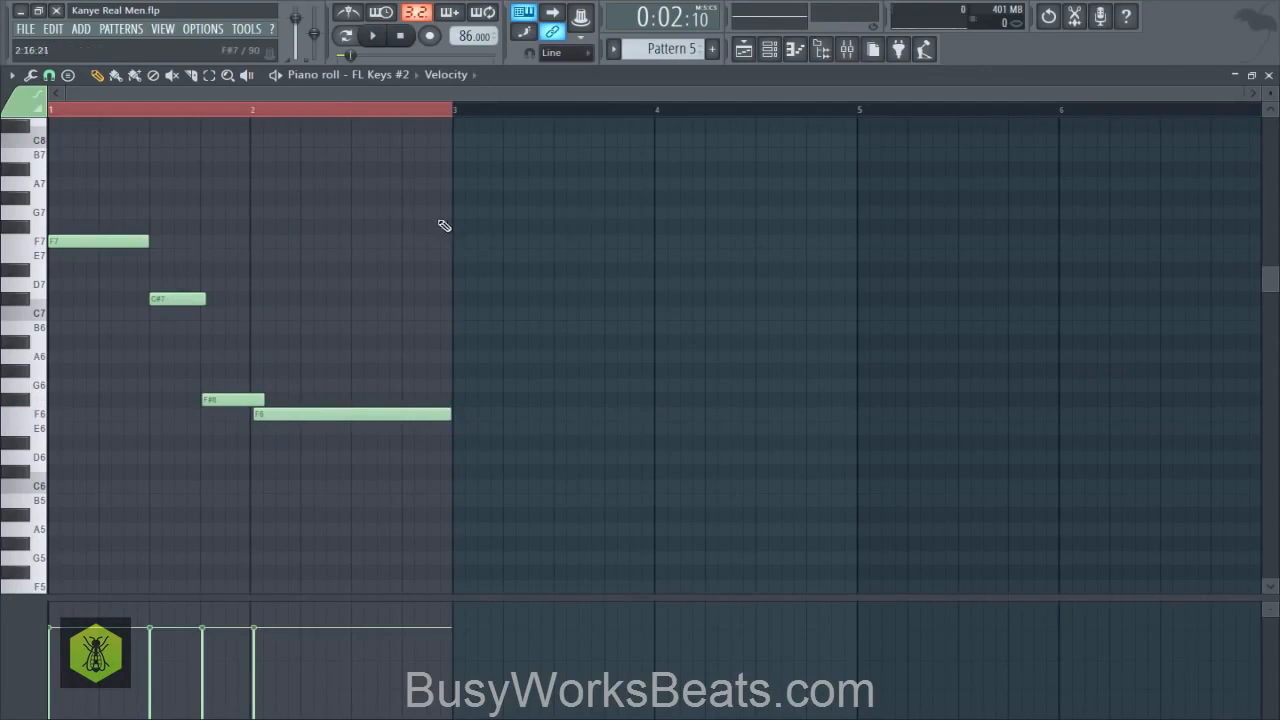
pyautogui.press('space')
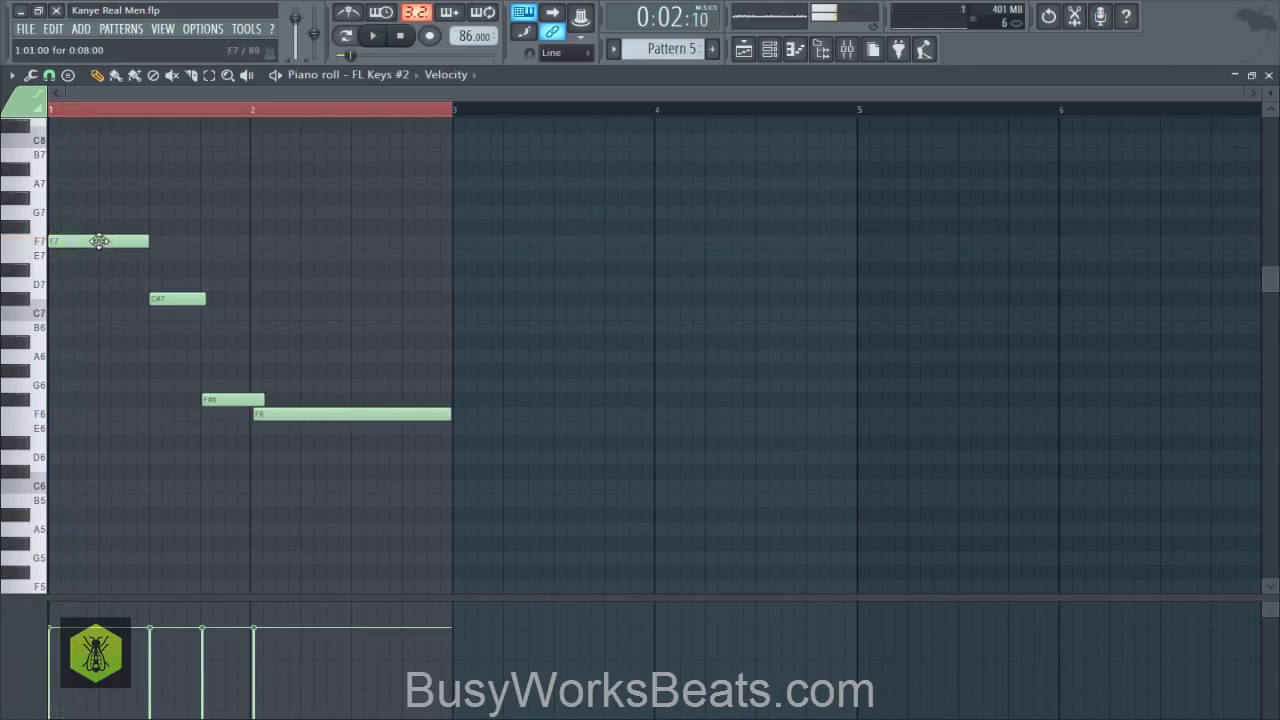
# - Shift the opening F7 note to 1:01:02, play the melody, and return to the playlist
pyautogui.click(98, 242)
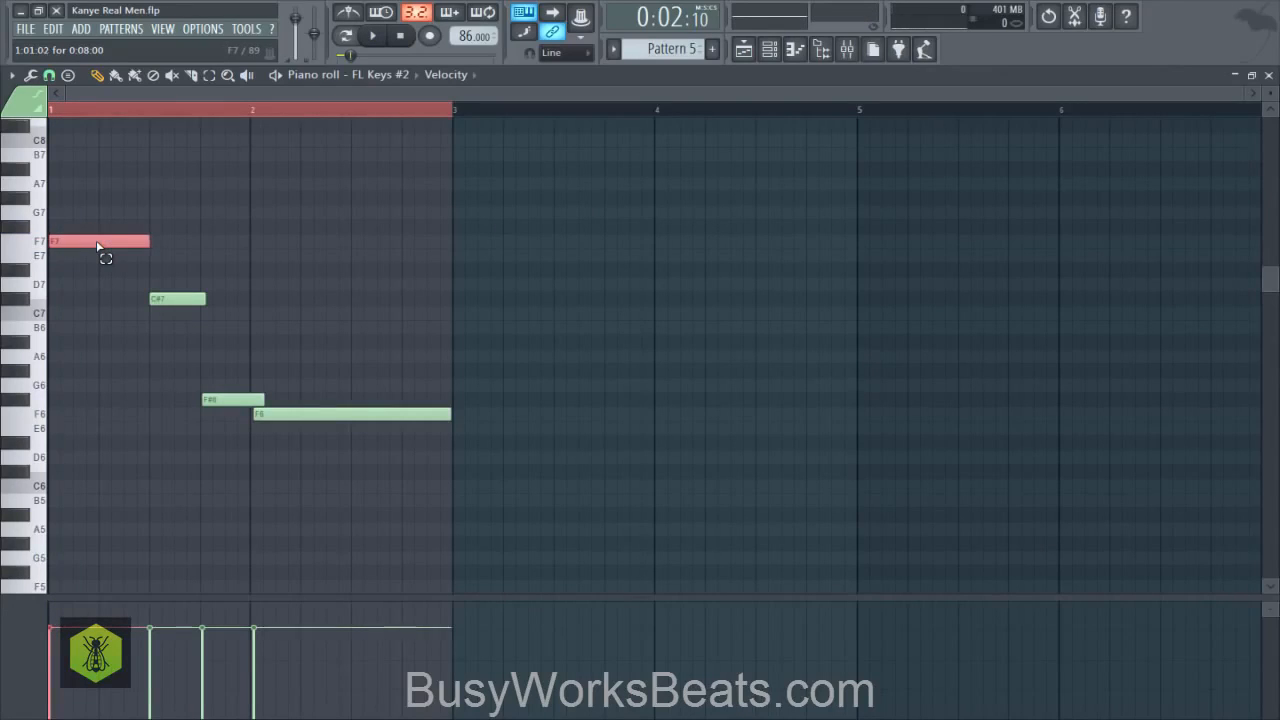
pyautogui.rightClick(351, 219)
pyautogui.press('space')
pyautogui.rightClick(399, 229)
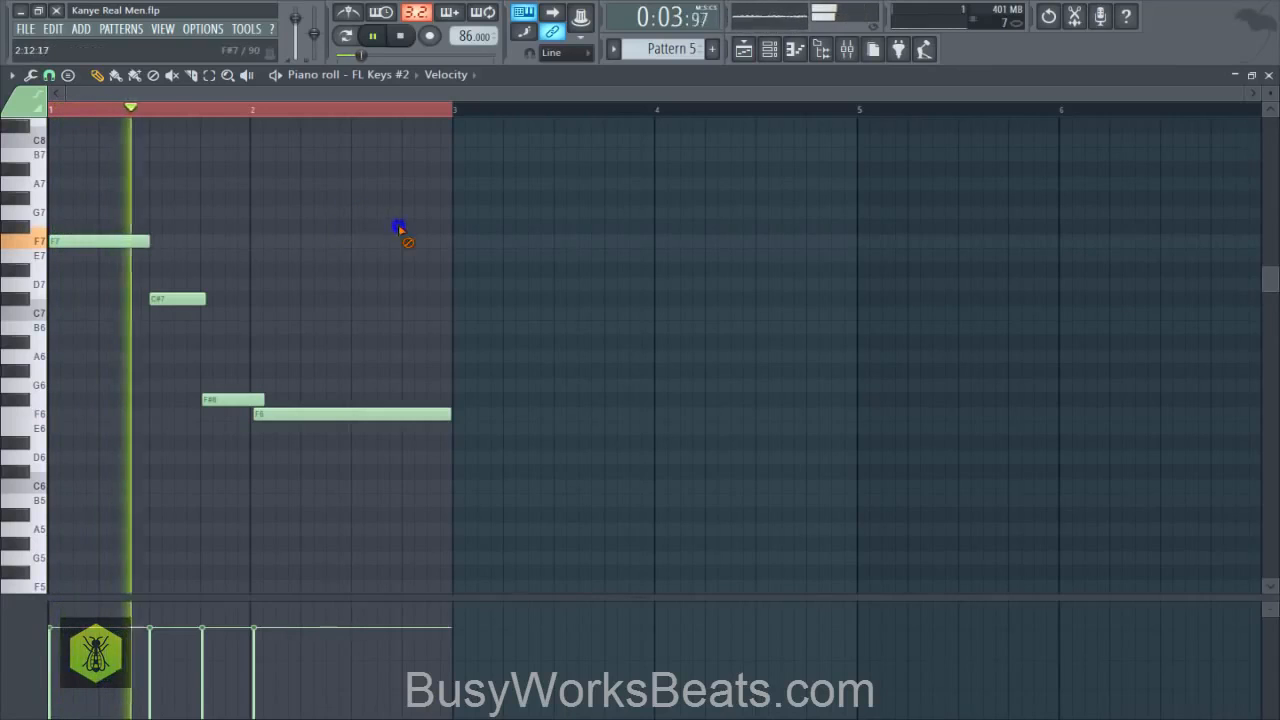
pyautogui.click(1268, 75)
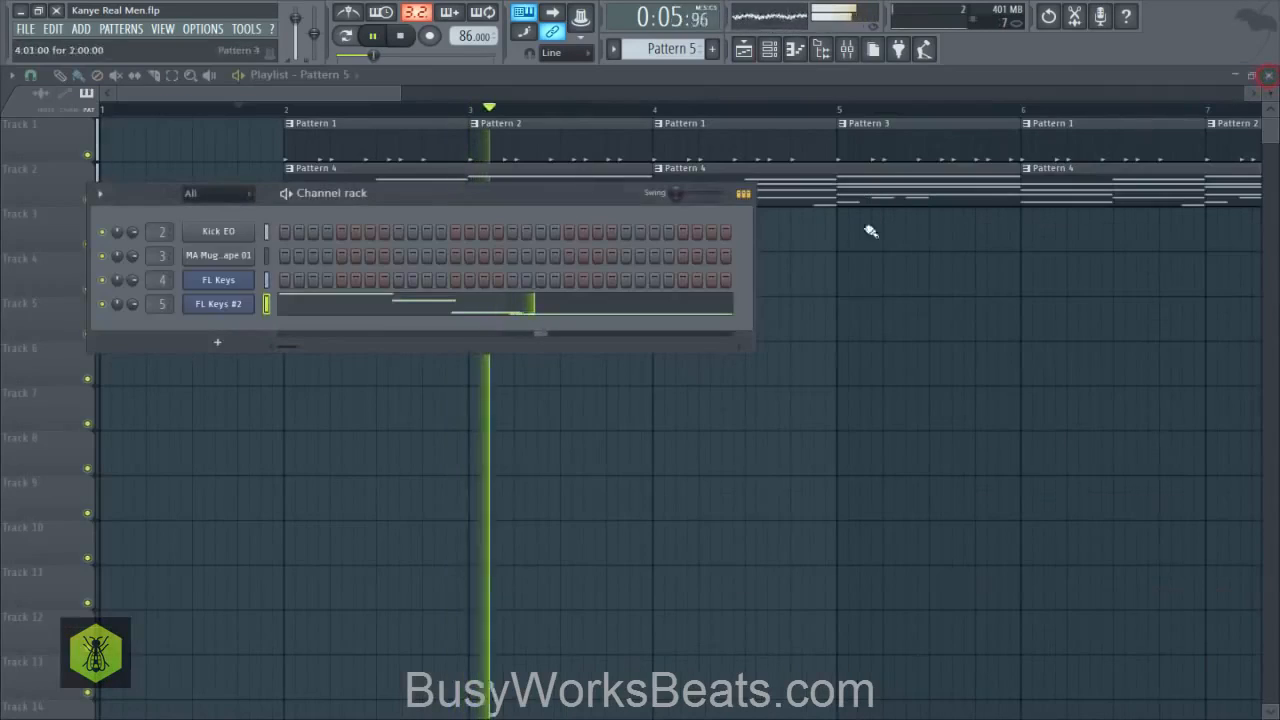
pyautogui.rightClick(857, 277)
pyautogui.press('space')
# - Adjust the playlist snap, repeat the Pattern 5 clip on Track 3 at bars 4, 6 and 8, and save the project
pyautogui.scroll(-2, 508, 110)
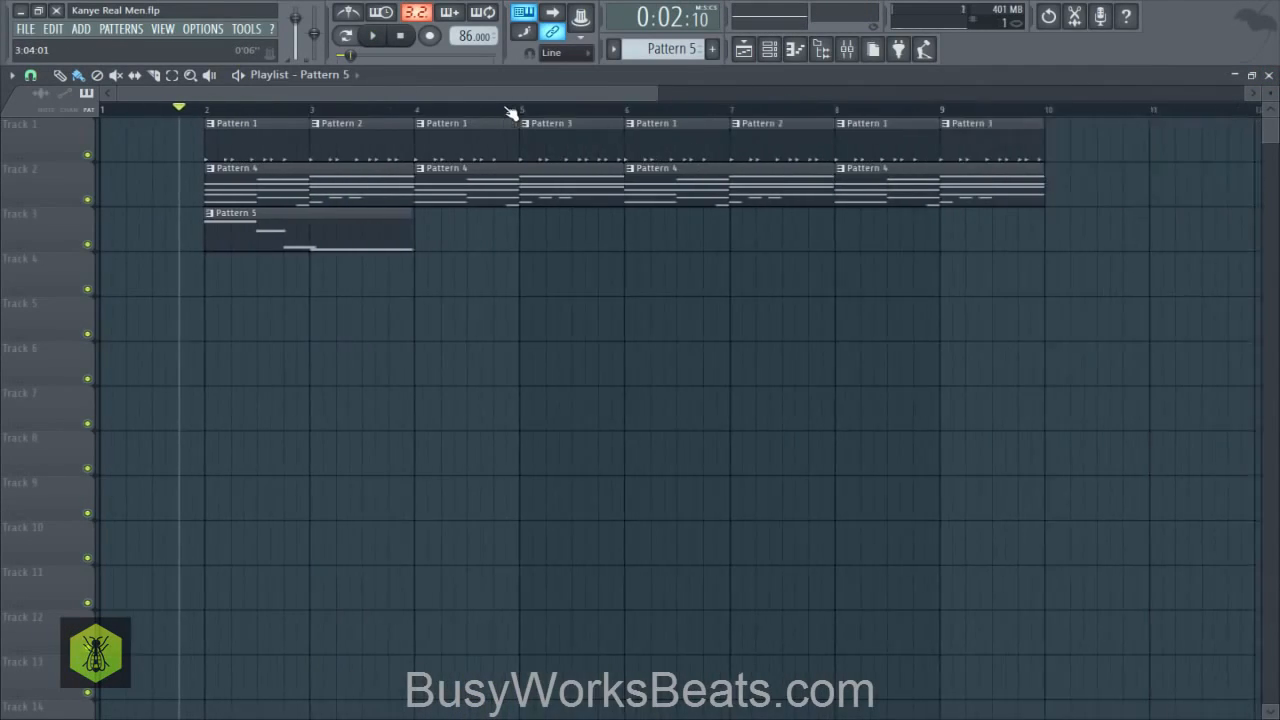
pyautogui.scroll(-1, 510, 110)
pyautogui.click(30, 75)
pyautogui.click(42, 313)
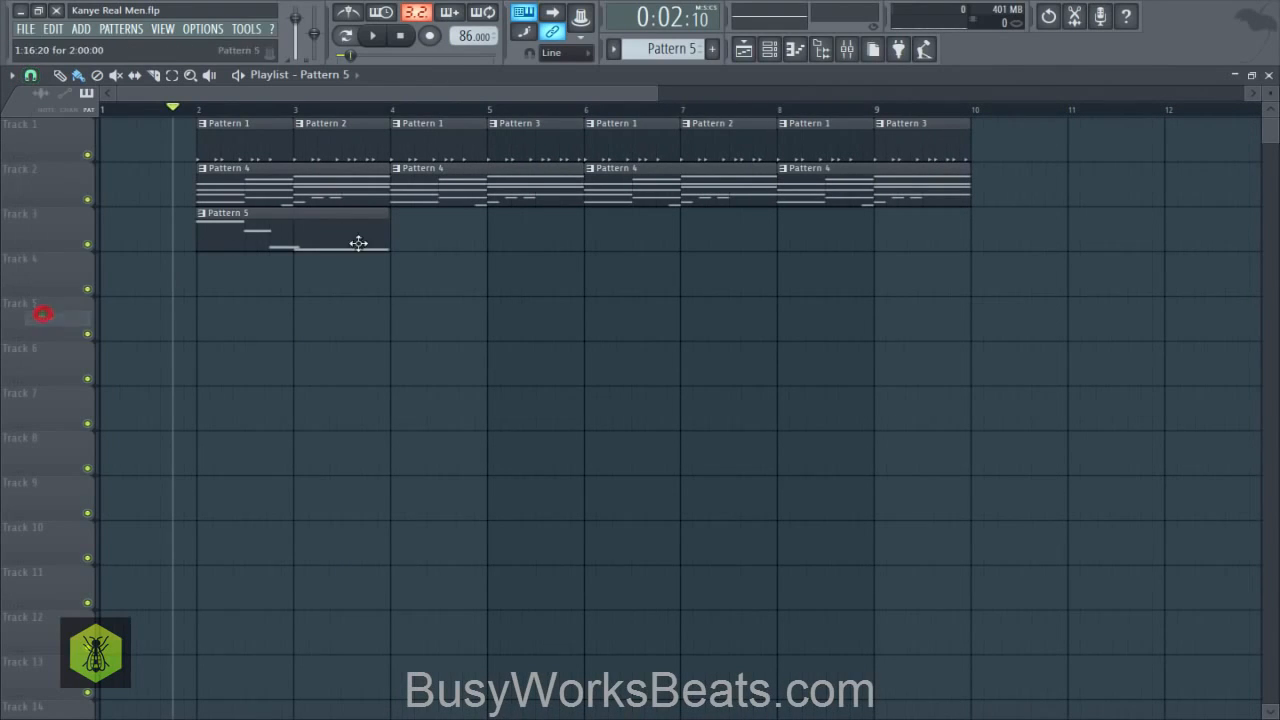
pyautogui.moveTo(290, 237)
pyautogui.mouseDown()
pyautogui.moveTo(563, 209)
pyautogui.moveTo(634, 226)
pyautogui.moveTo(863, 224)
pyautogui.mouseUp()
pyautogui.rightClick(788, 380)
pyautogui.hotkey('ctrl', 's')
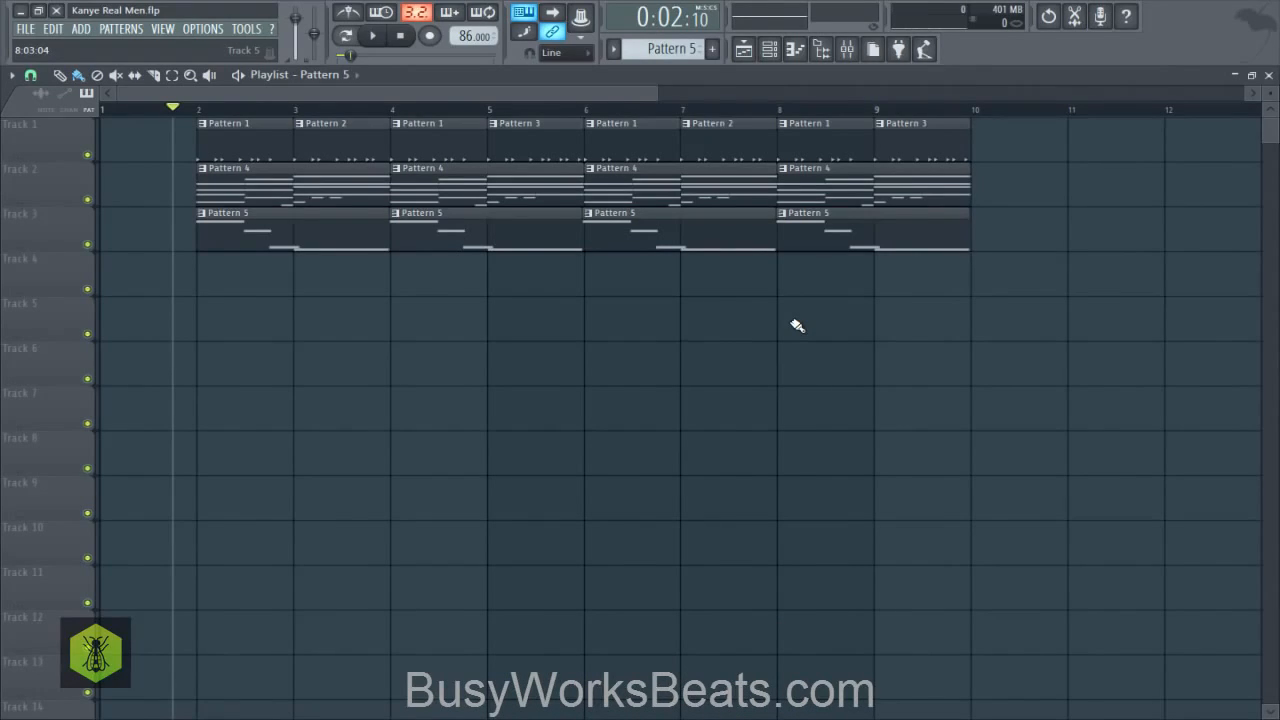
# - Switch to the empty Pattern 6 and add a GMS synthesizer channel
pyautogui.click(770, 49)
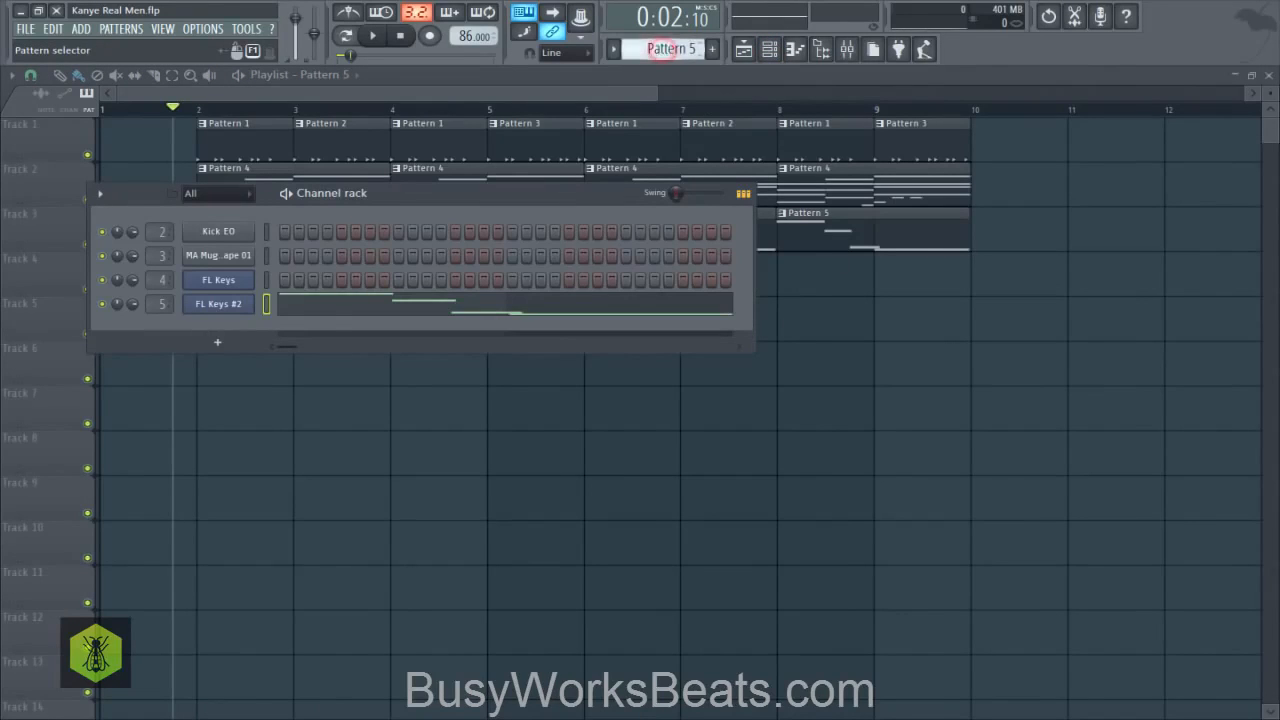
pyautogui.scroll(1, 660, 49)
pyautogui.click(80, 28)
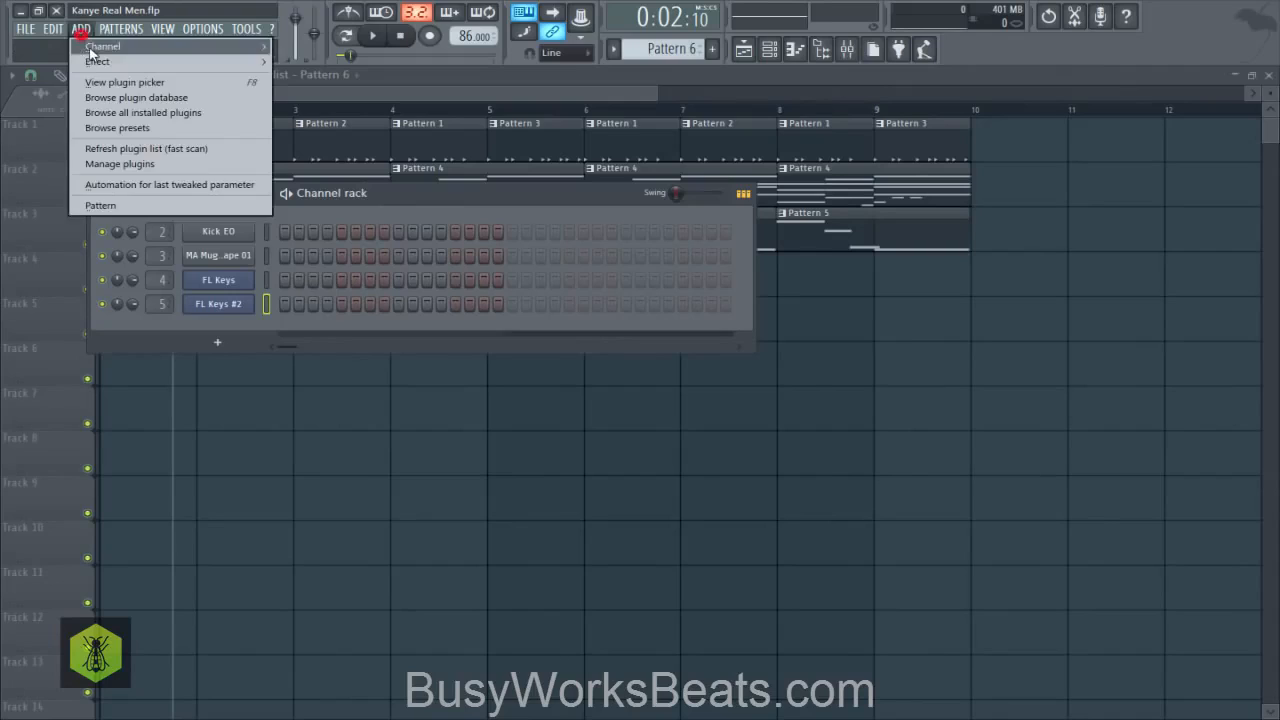
pyautogui.moveTo(104, 46)
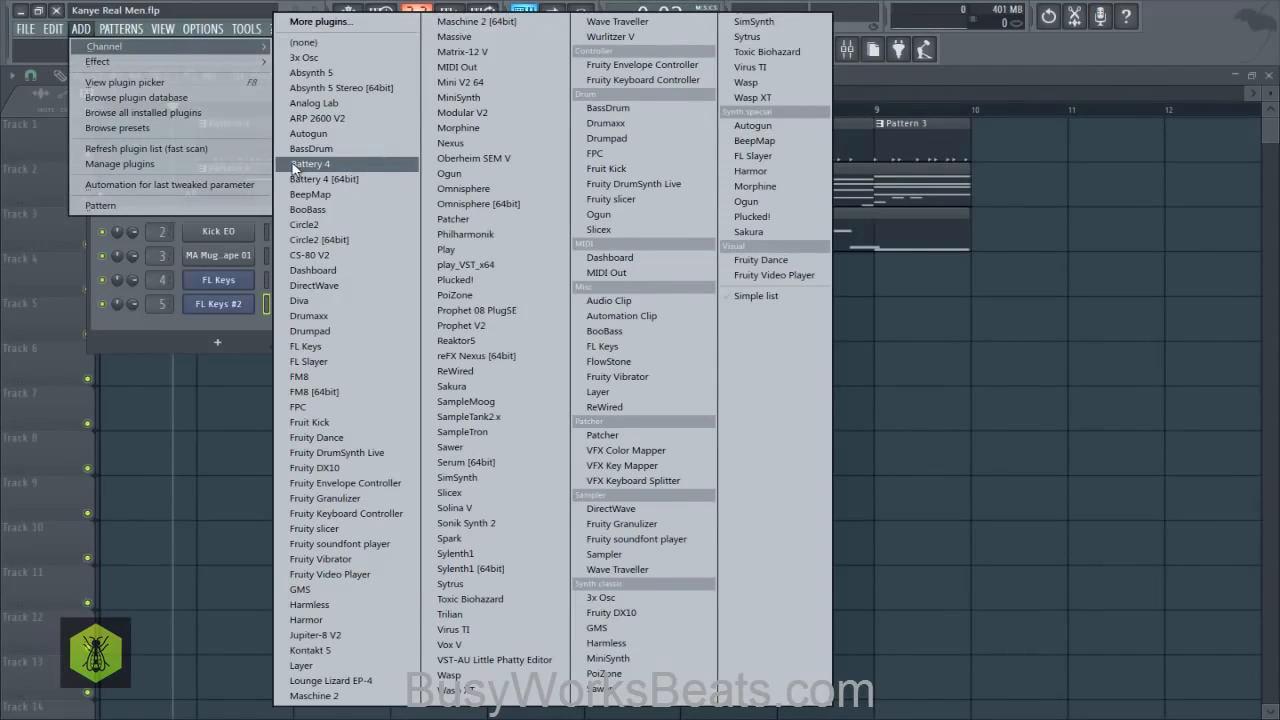
pyautogui.click(305, 589)
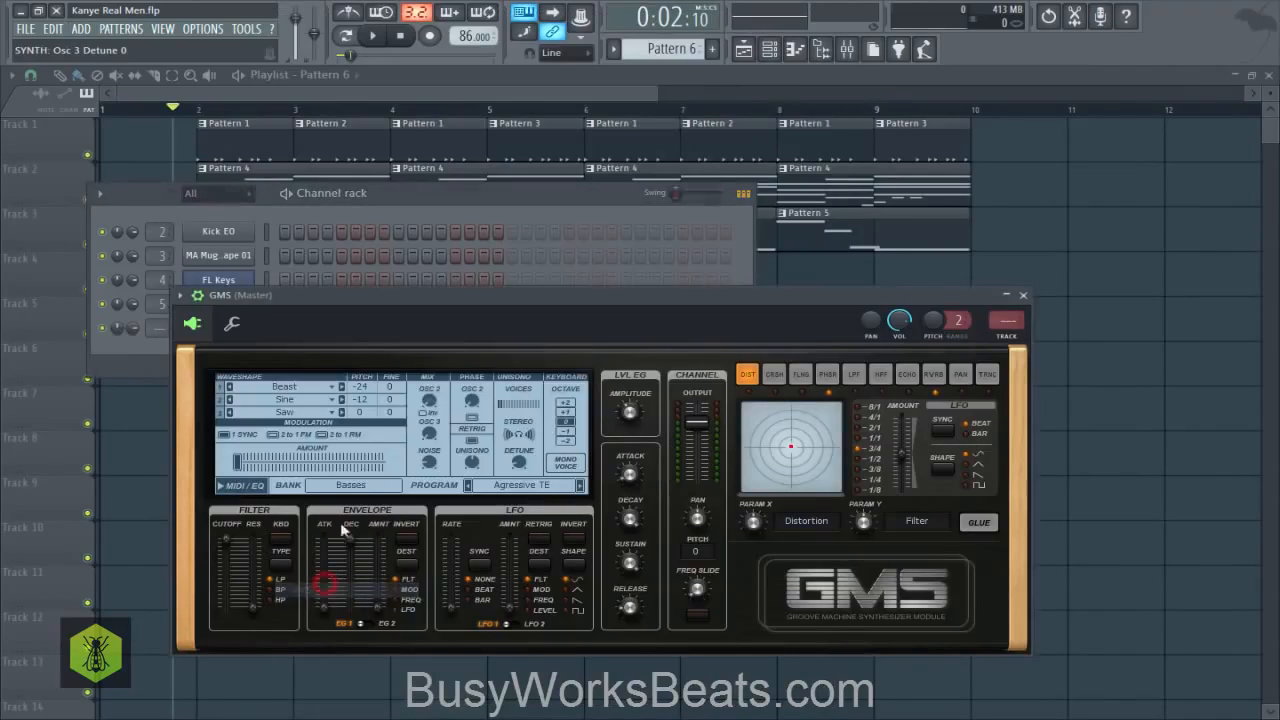
# - Load the Default program from GMS's User bank and set its keyboard octave to -2
pyautogui.click(330, 488)
pyautogui.click(437, 556)
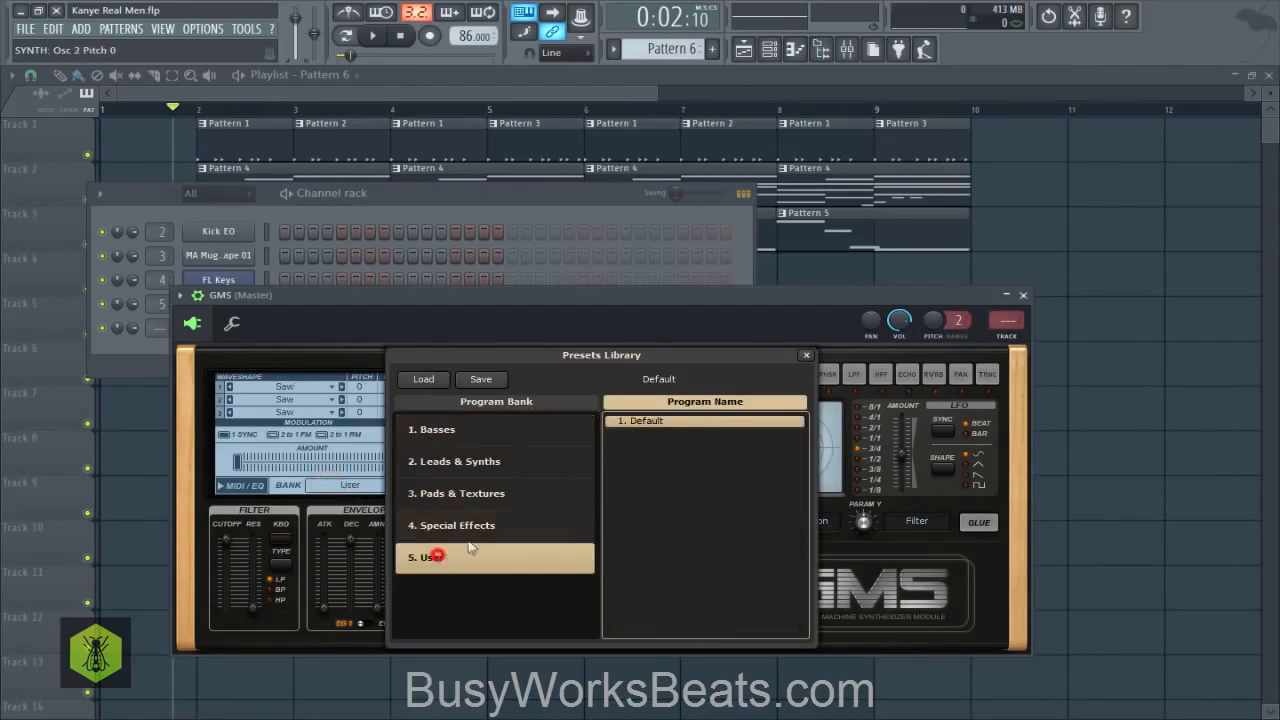
pyautogui.doubleClick(662, 422)
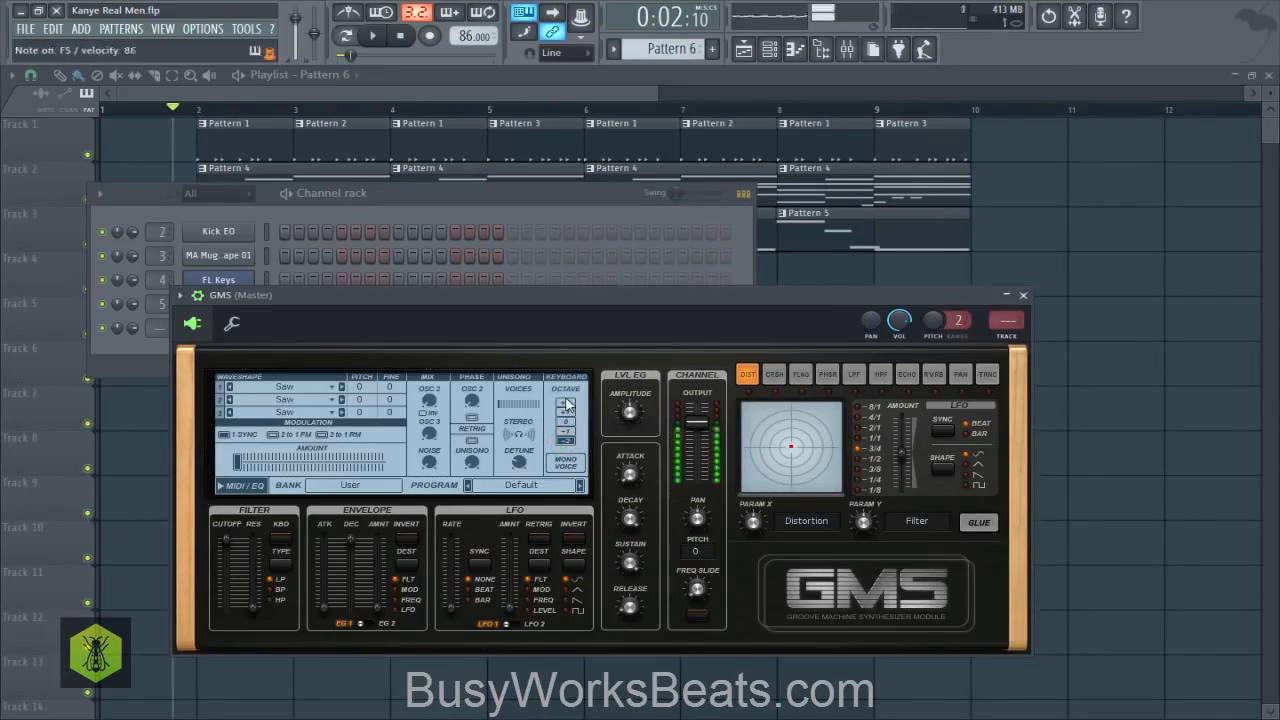
# - Set the GMS channel output to about 7.6 dB and lower the amp sustain to 0%
pyautogui.scroll(5, 695, 432)
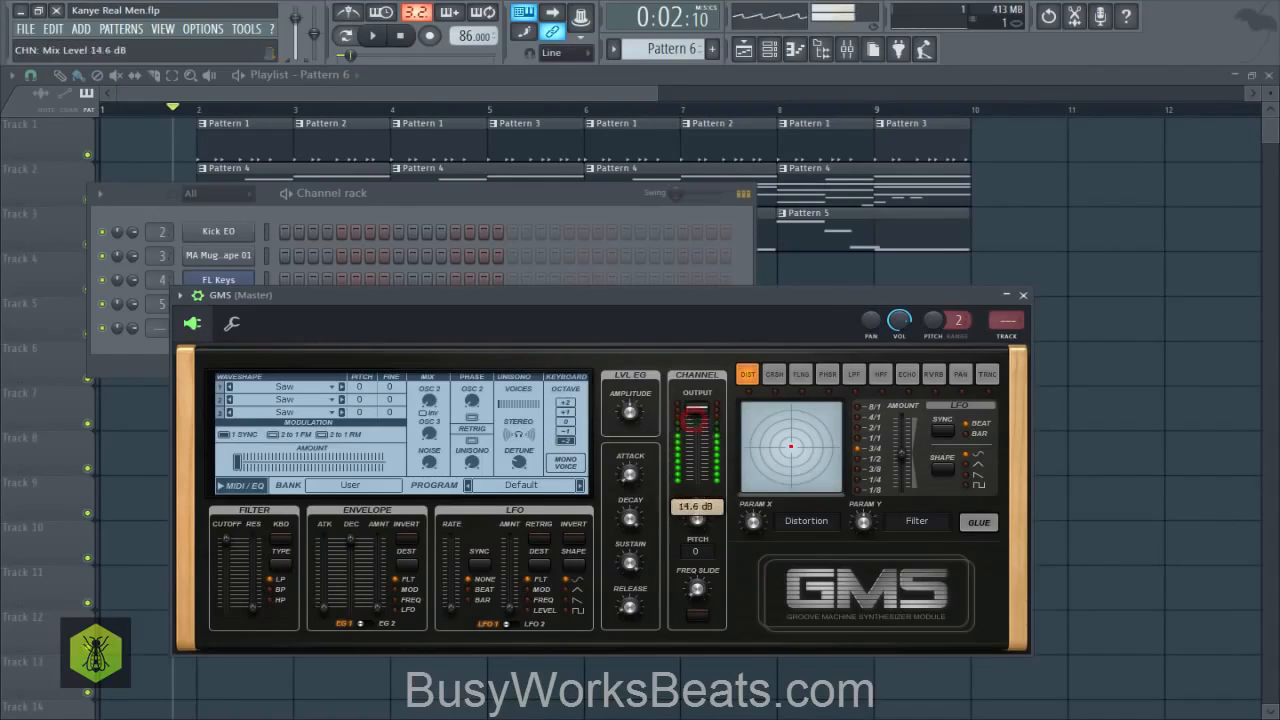
pyautogui.moveTo(685, 411); pyautogui.dragTo(683, 417)
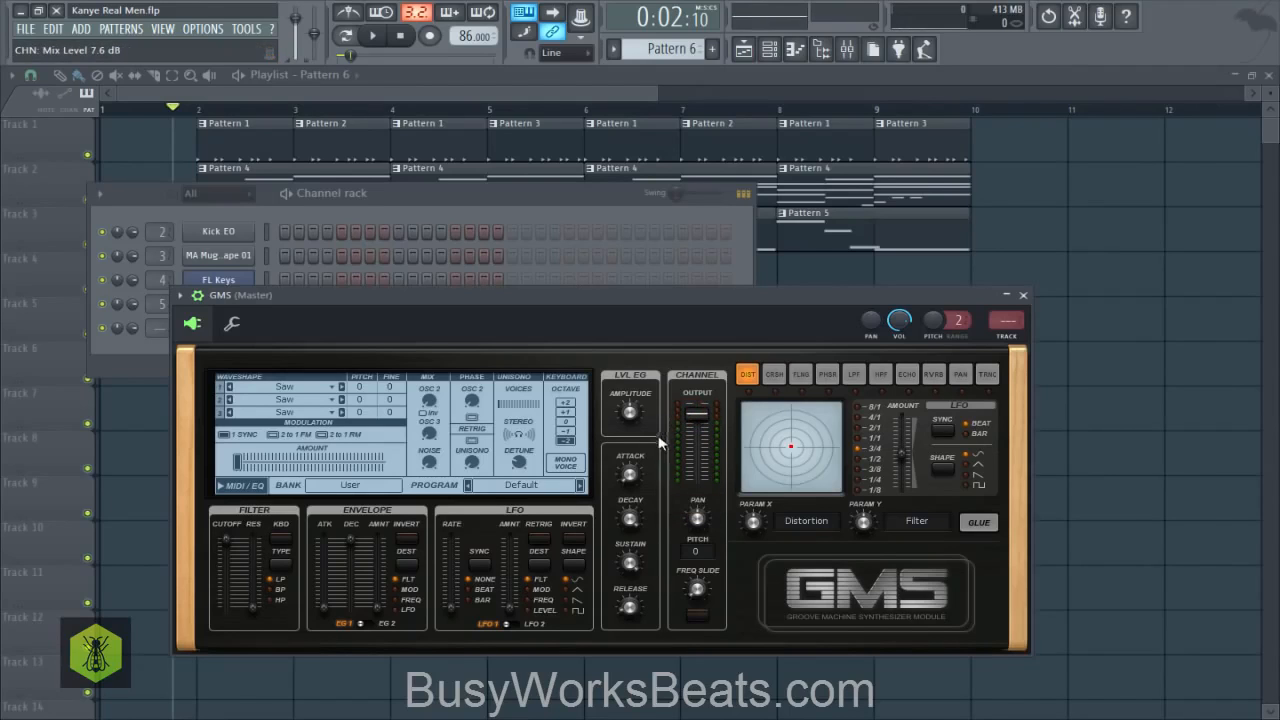
pyautogui.moveTo(638, 560); pyautogui.dragTo(638, 605)
pyautogui.click(631, 560)
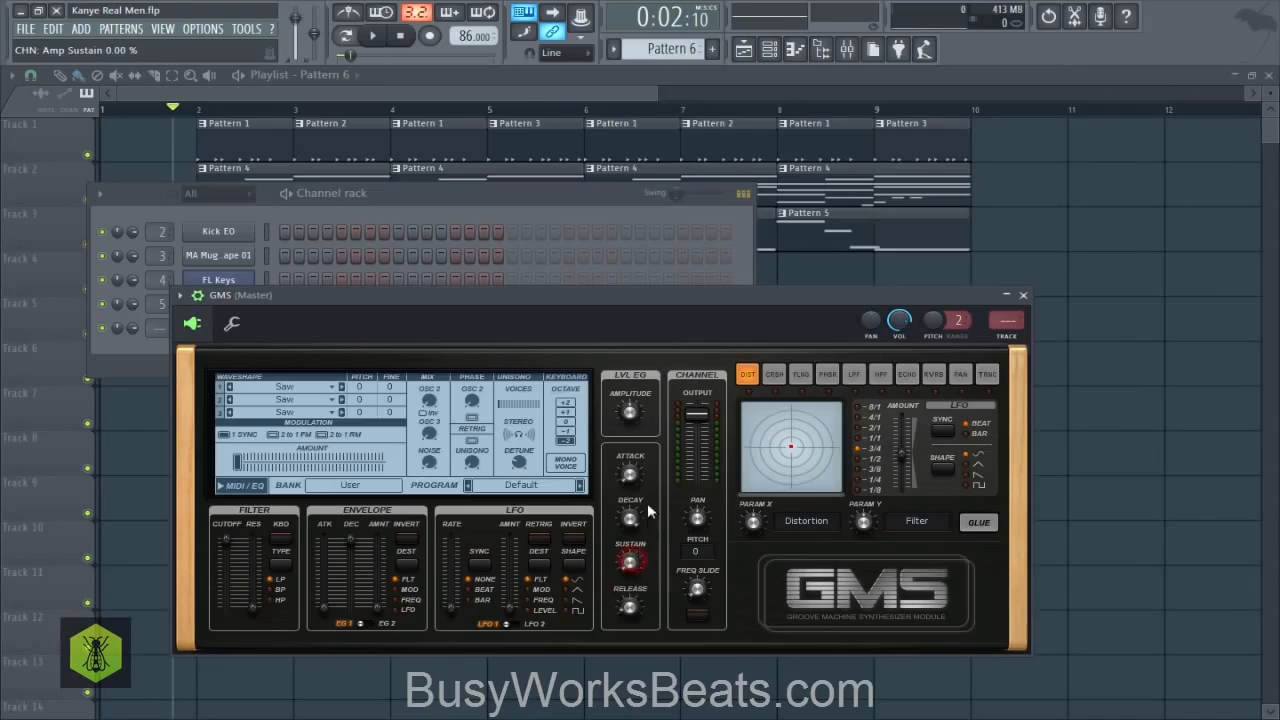
# - Shorten the GMS amp envelope's decay and release slightly while auditioning notes
pyautogui.moveTo(640, 514); pyautogui.dragTo(640, 520)
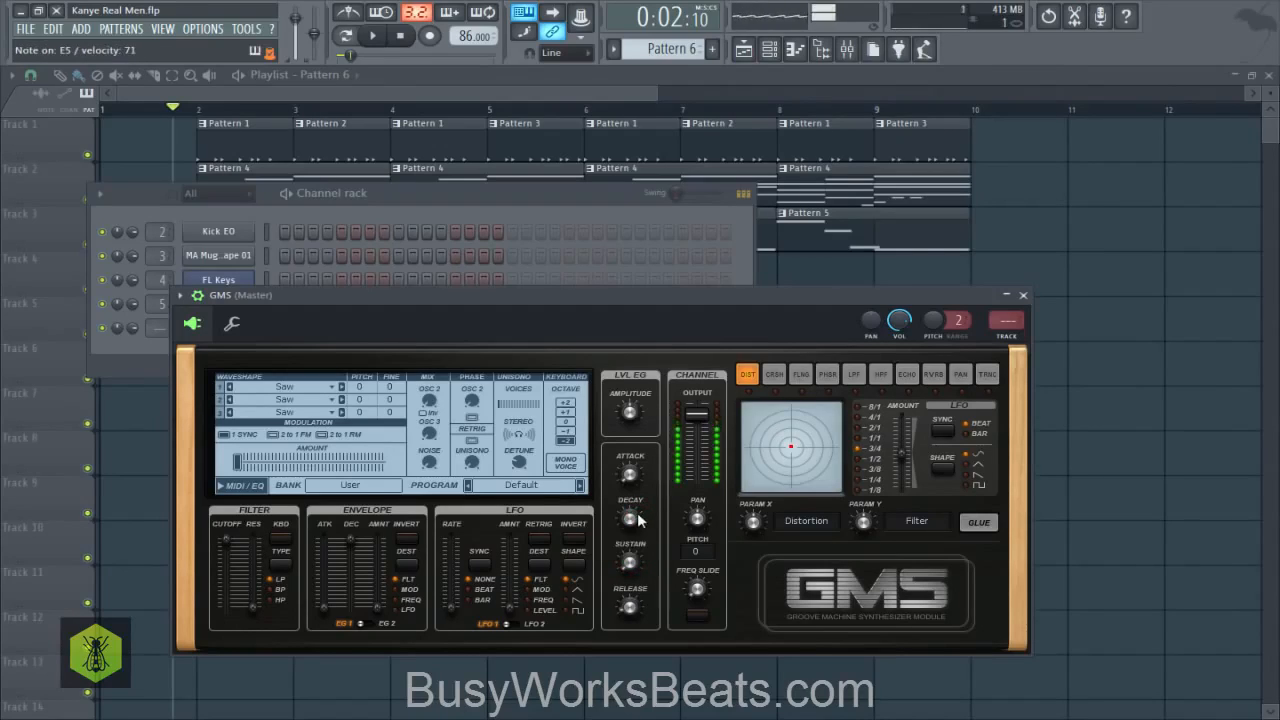
pyautogui.moveTo(632, 518); pyautogui.dragTo(630, 525)
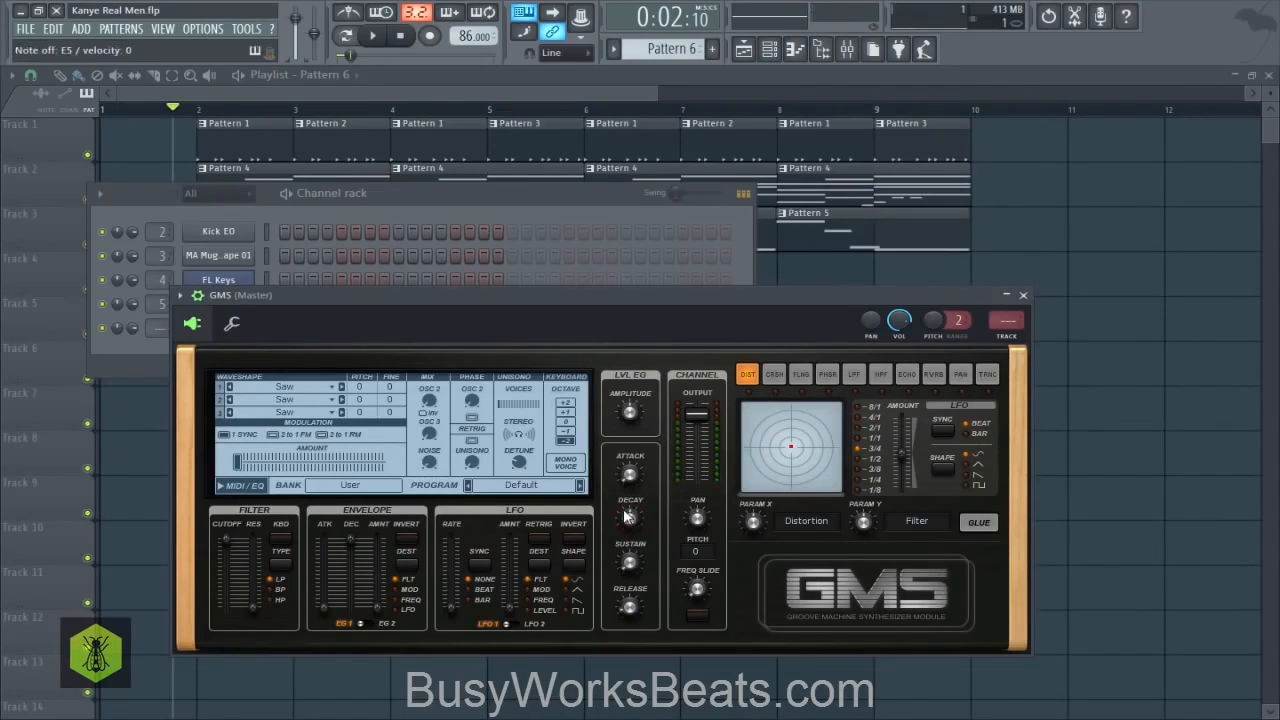
pyautogui.moveTo(629, 606); pyautogui.dragTo(631, 611)
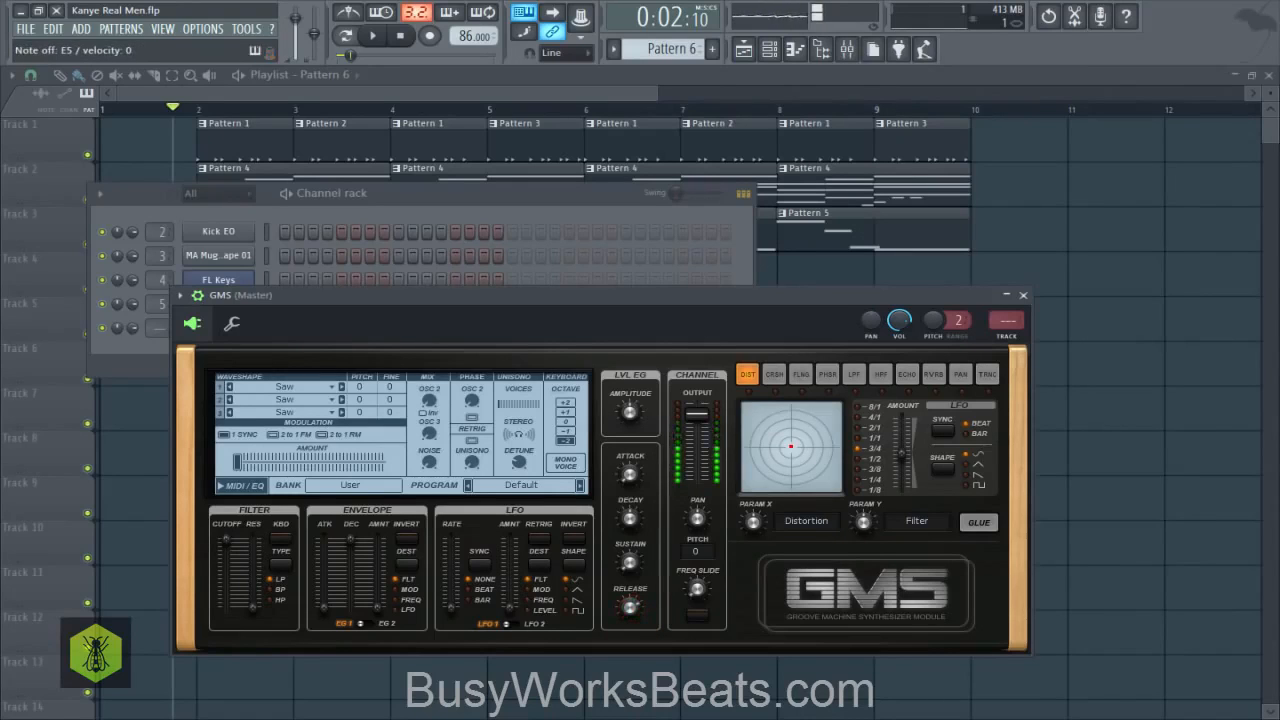
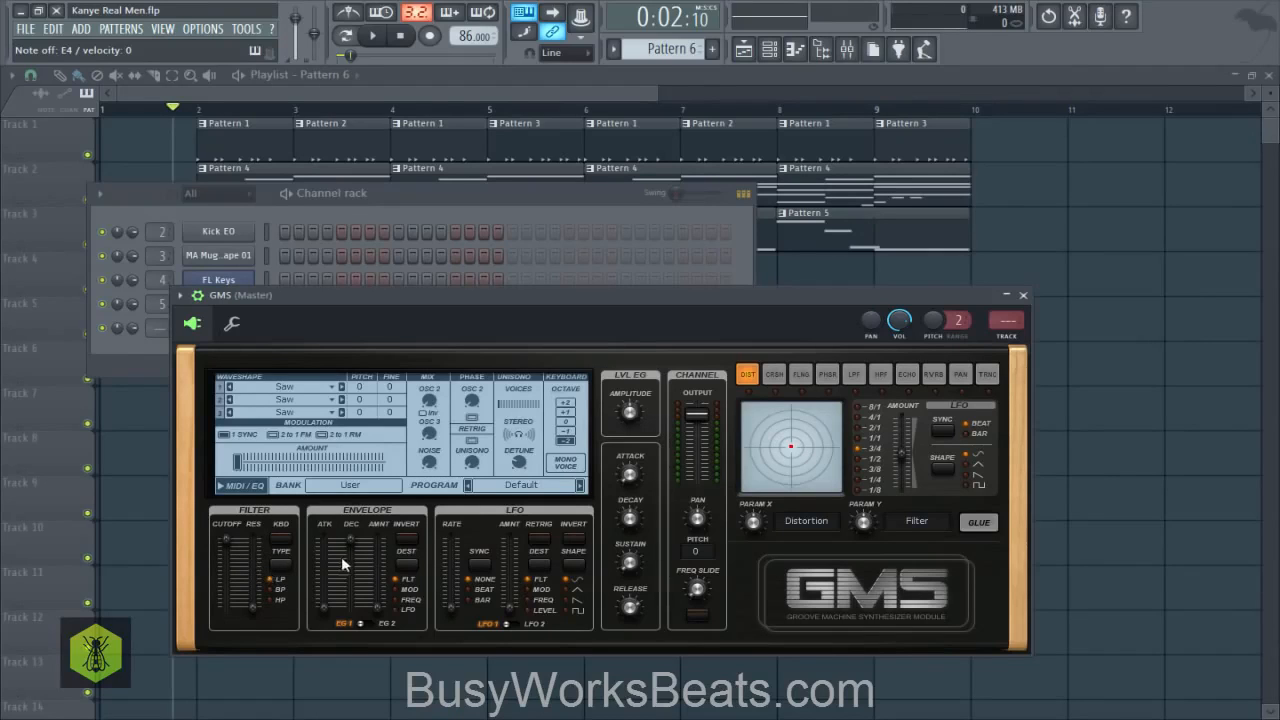
# - Set the GMS filter envelope amount to 0.68% and shorten the envelope's decay
pyautogui.click(376, 608)
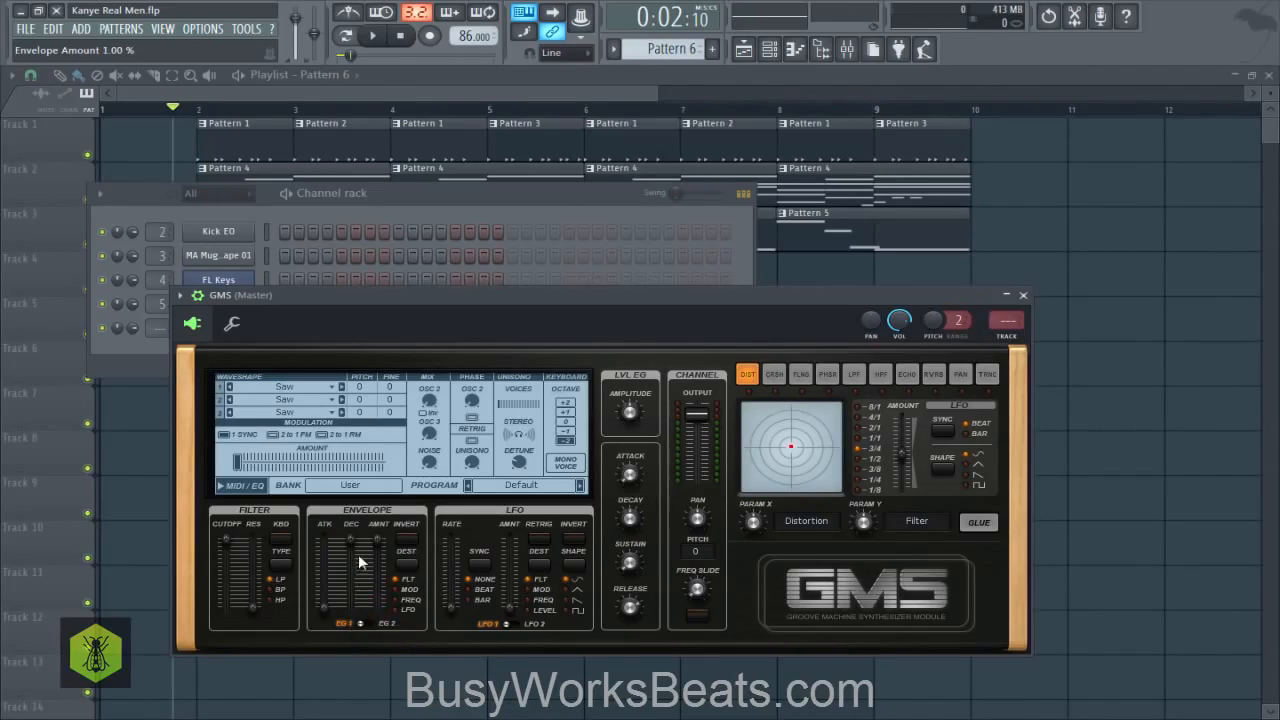
pyautogui.moveTo(377, 540); pyautogui.dragTo(377, 545)
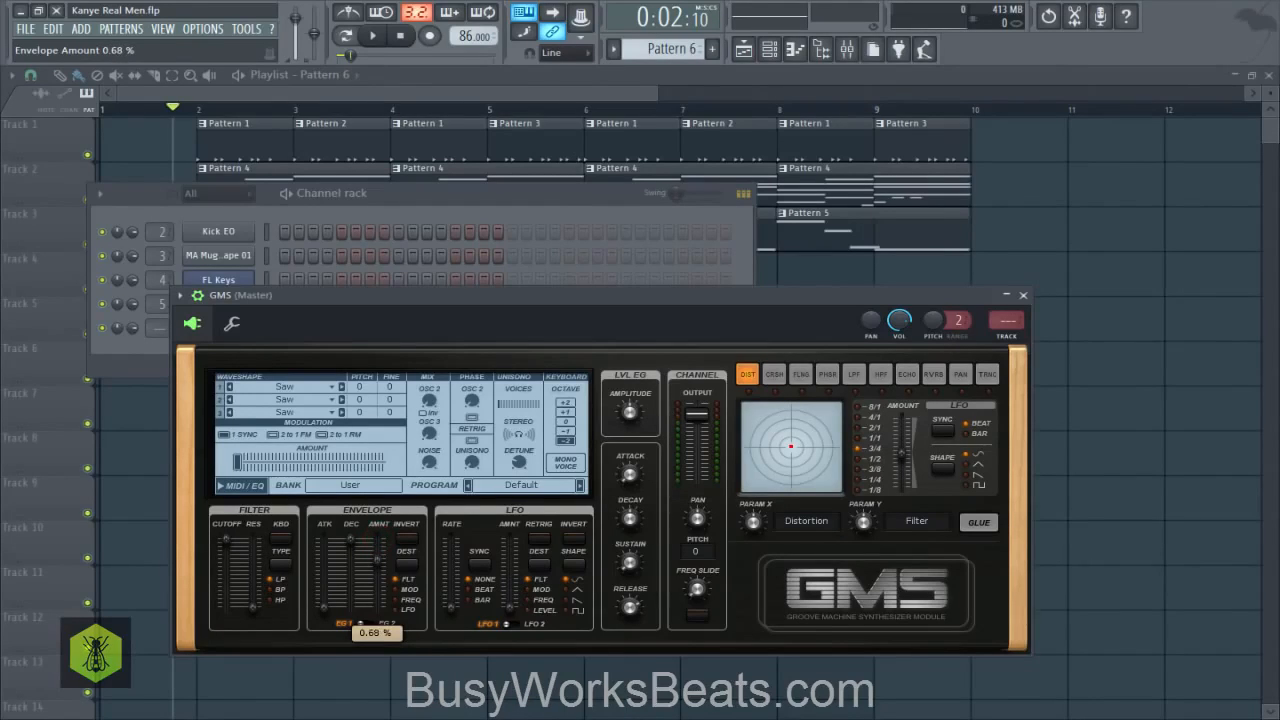
pyautogui.click(377, 540)
pyautogui.moveTo(373, 560)
pyautogui.mouseDown()
pyautogui.moveTo(349, 541)
pyautogui.moveTo(349, 568)
pyautogui.mouseUp()
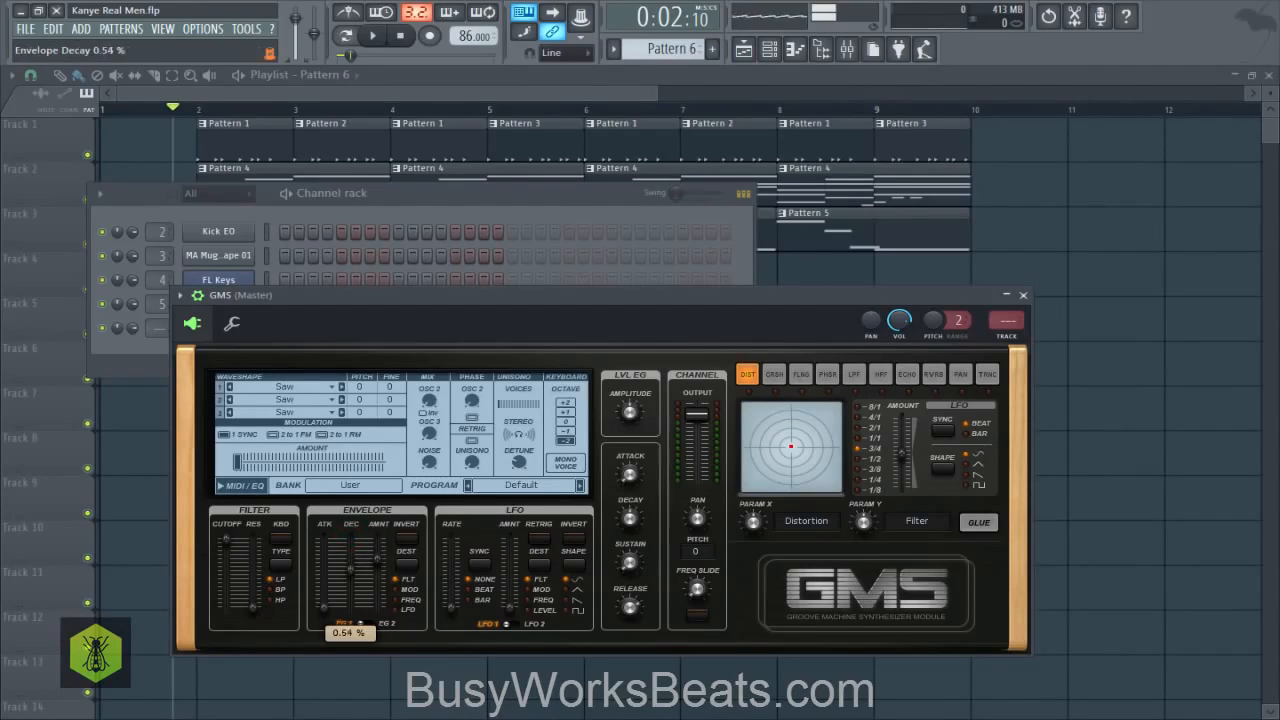
# - Lower the GMS filter cutoff to about 0.39% and raise the filter envelope amount to 1.00%
pyautogui.click(229, 541)
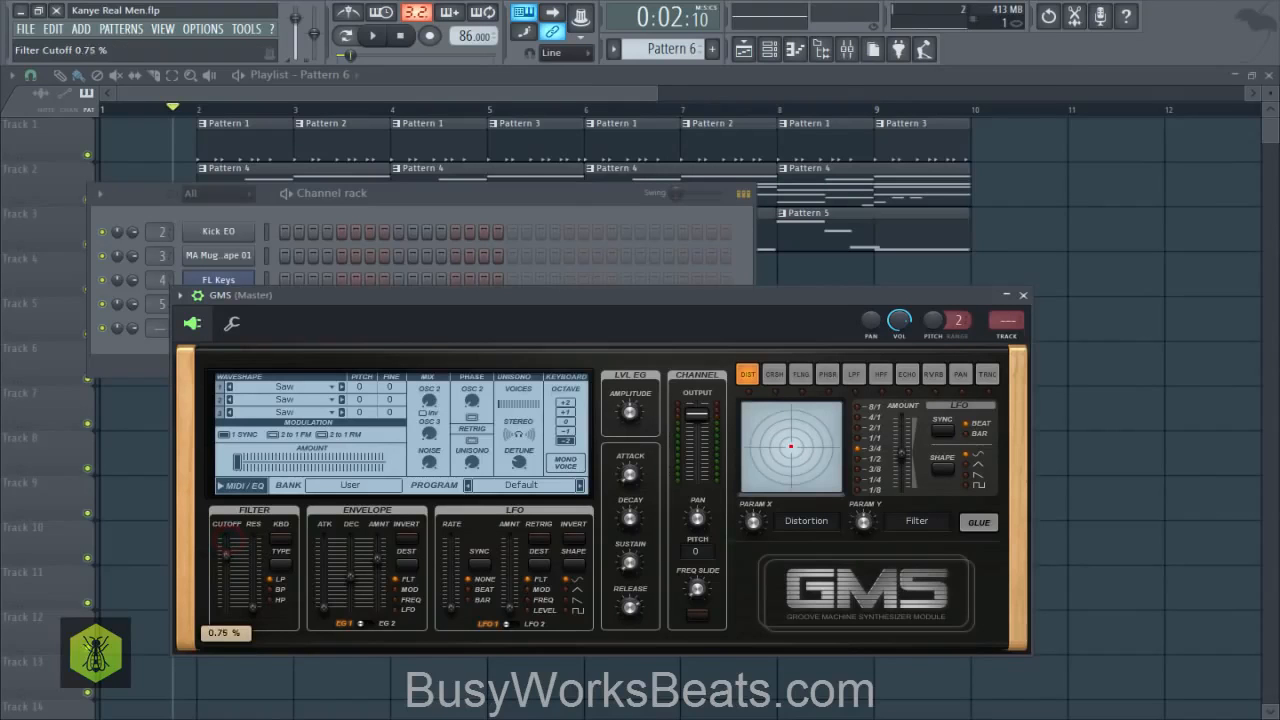
pyautogui.moveTo(229, 578); pyautogui.dragTo(229, 580)
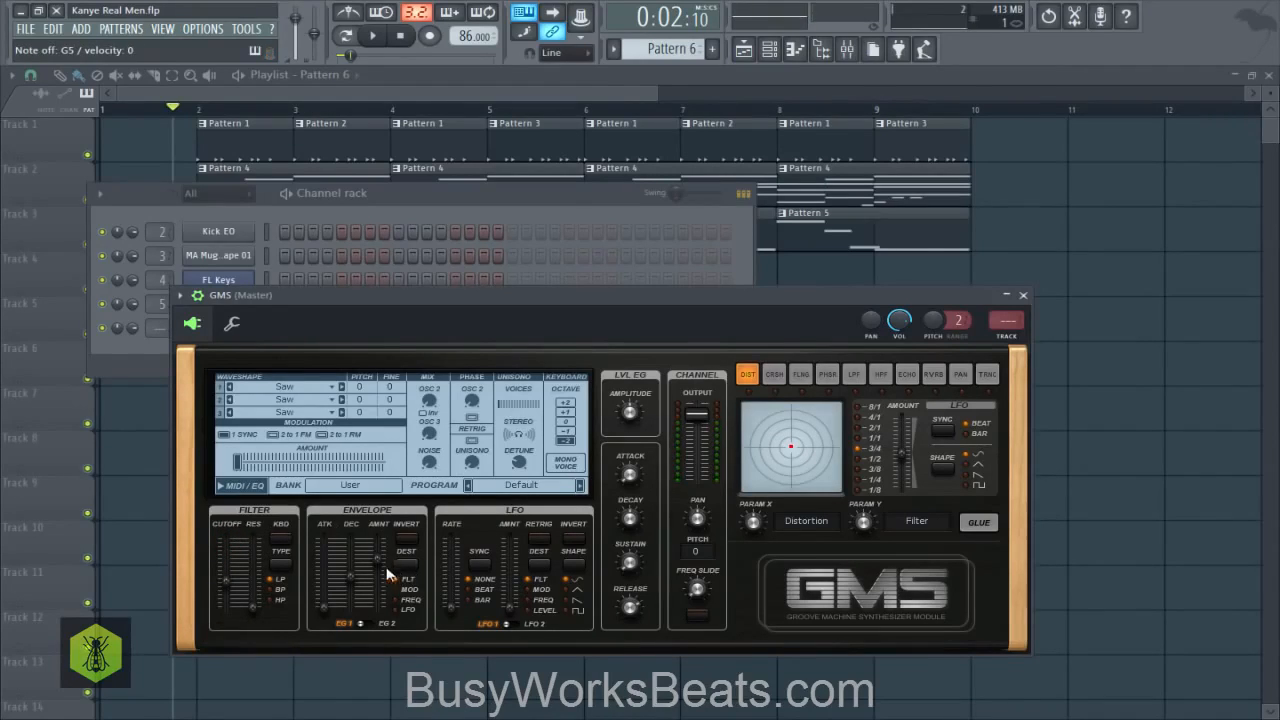
pyautogui.moveTo(386, 572); pyautogui.dragTo(376, 564)
pyautogui.moveTo(381, 542); pyautogui.dragTo(380, 541)
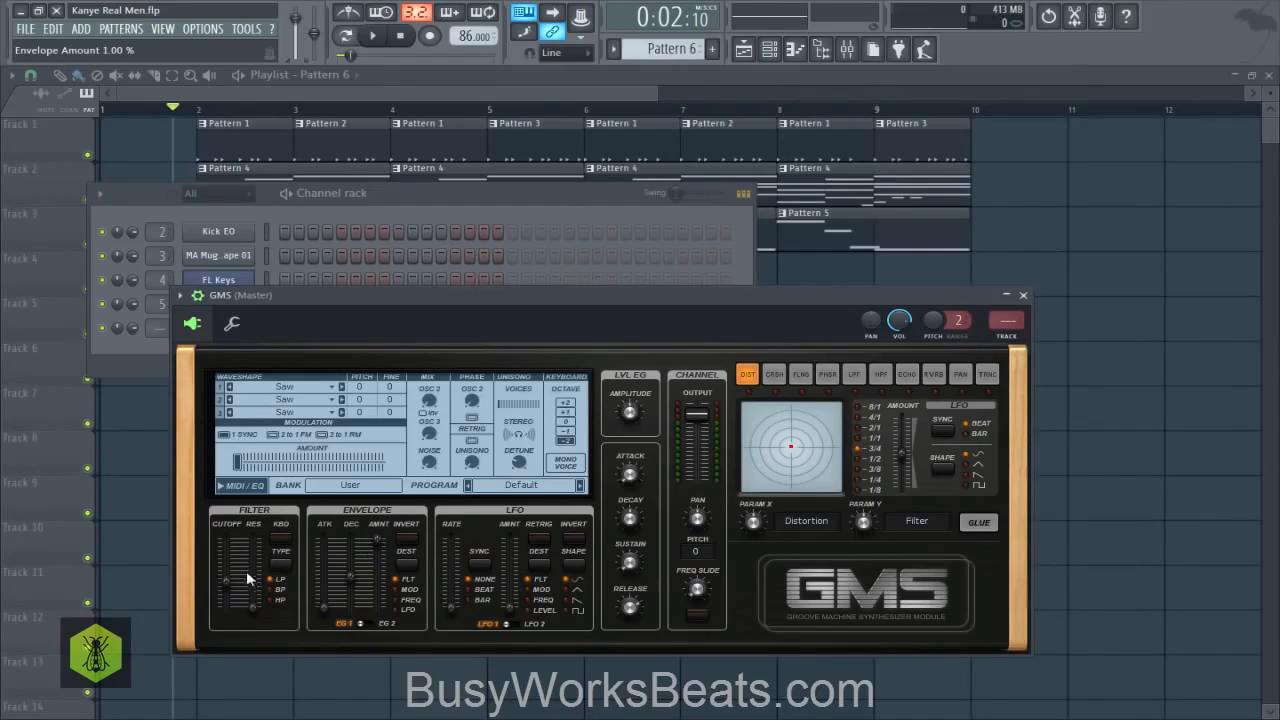
pyautogui.moveTo(224, 591); pyautogui.dragTo(222, 584)
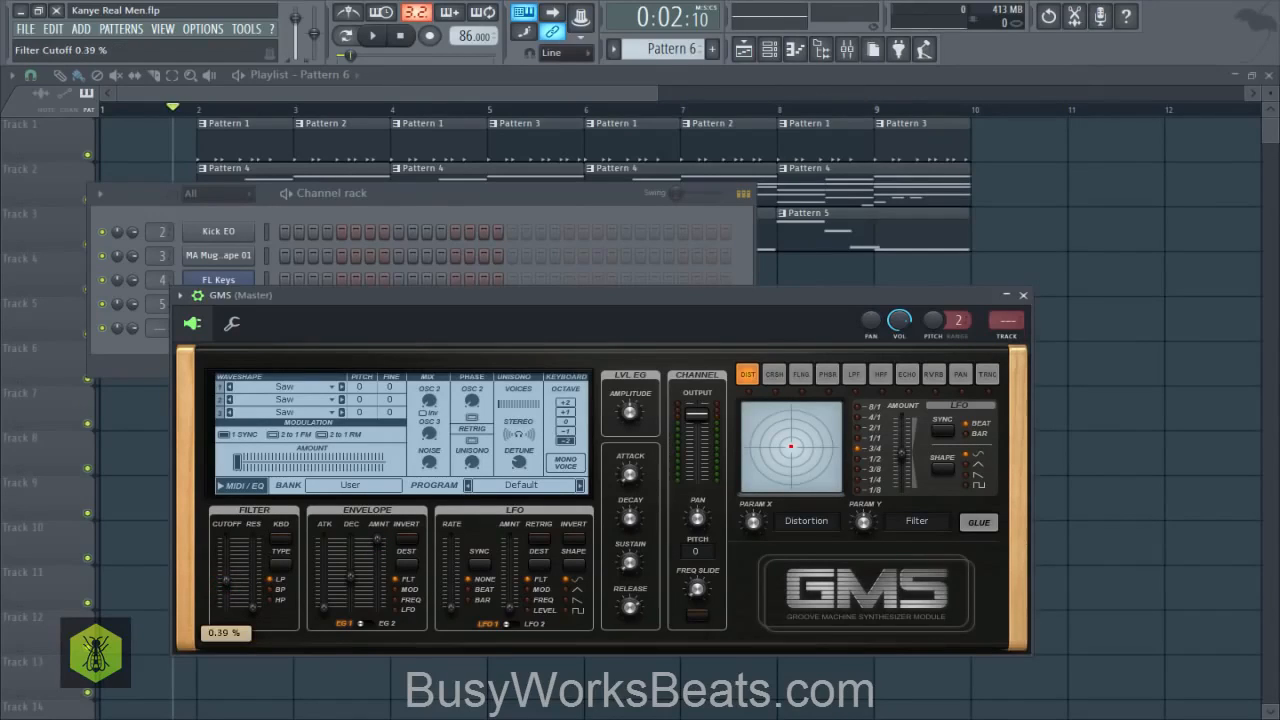
pyautogui.moveTo(358, 583); pyautogui.dragTo(358, 577)
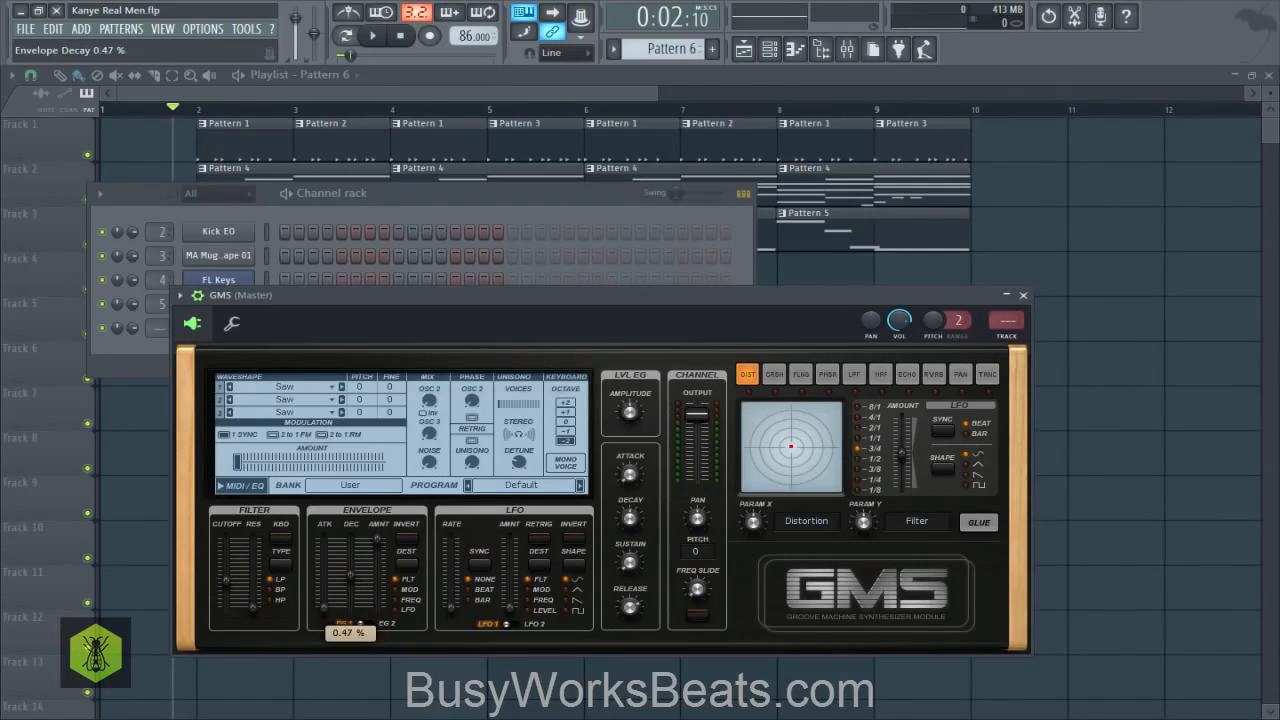
# - Raise the GMS filter resonance, and reduce the filter envelope's amount and decay slightly
pyautogui.click(228, 588)
pyautogui.click(245, 605)
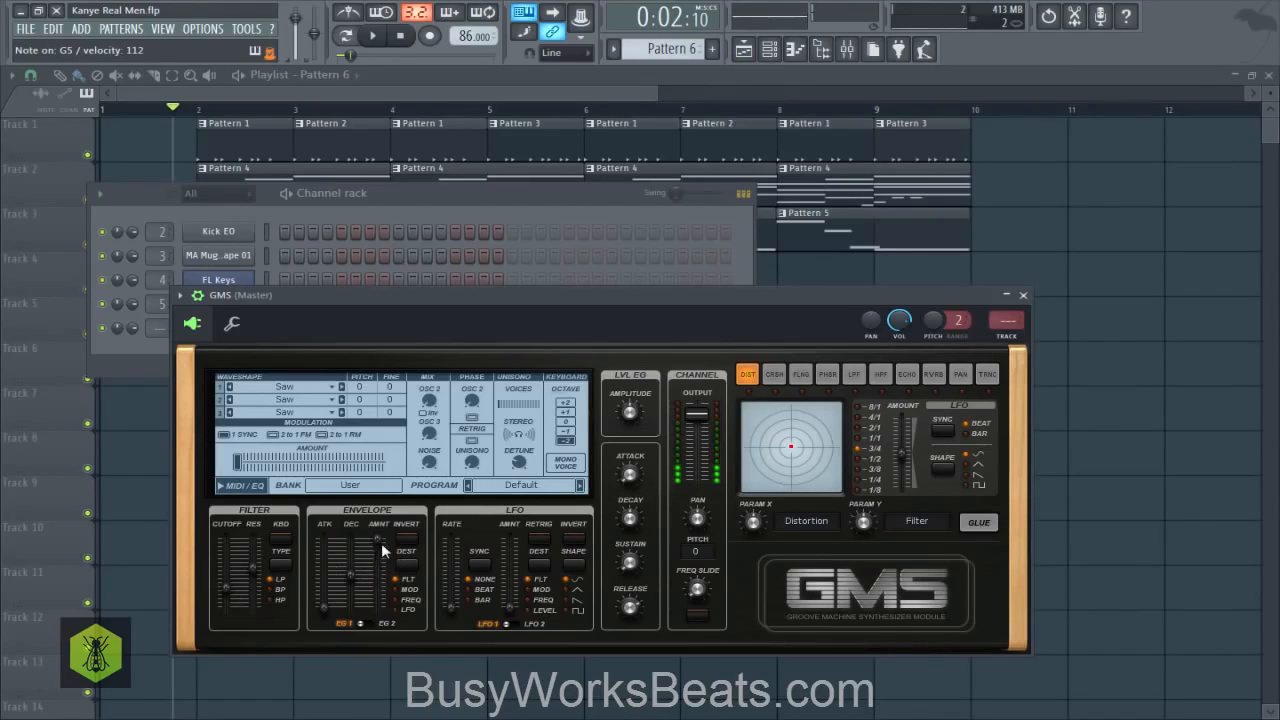
pyautogui.moveTo(380, 542); pyautogui.dragTo(347, 578)
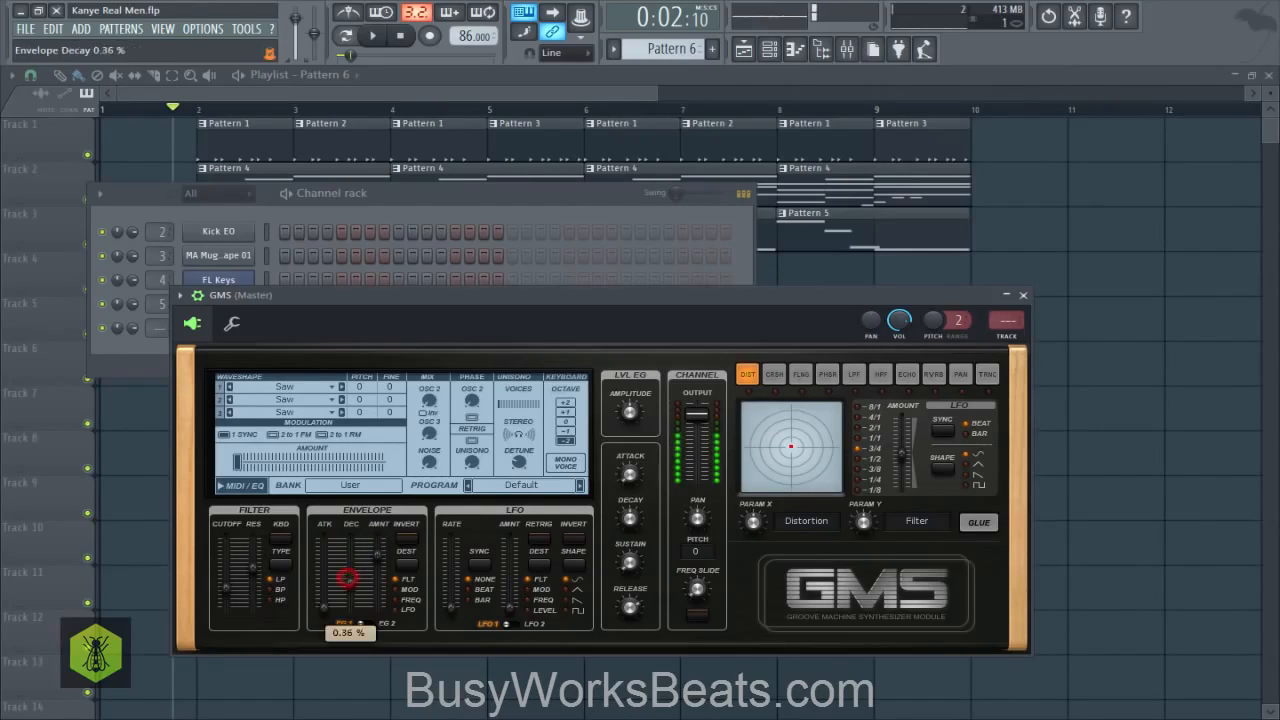
pyautogui.moveTo(257, 565)
pyautogui.mouseDown()
pyautogui.moveTo(257, 582)
pyautogui.moveTo(257, 556)
pyautogui.mouseUp()
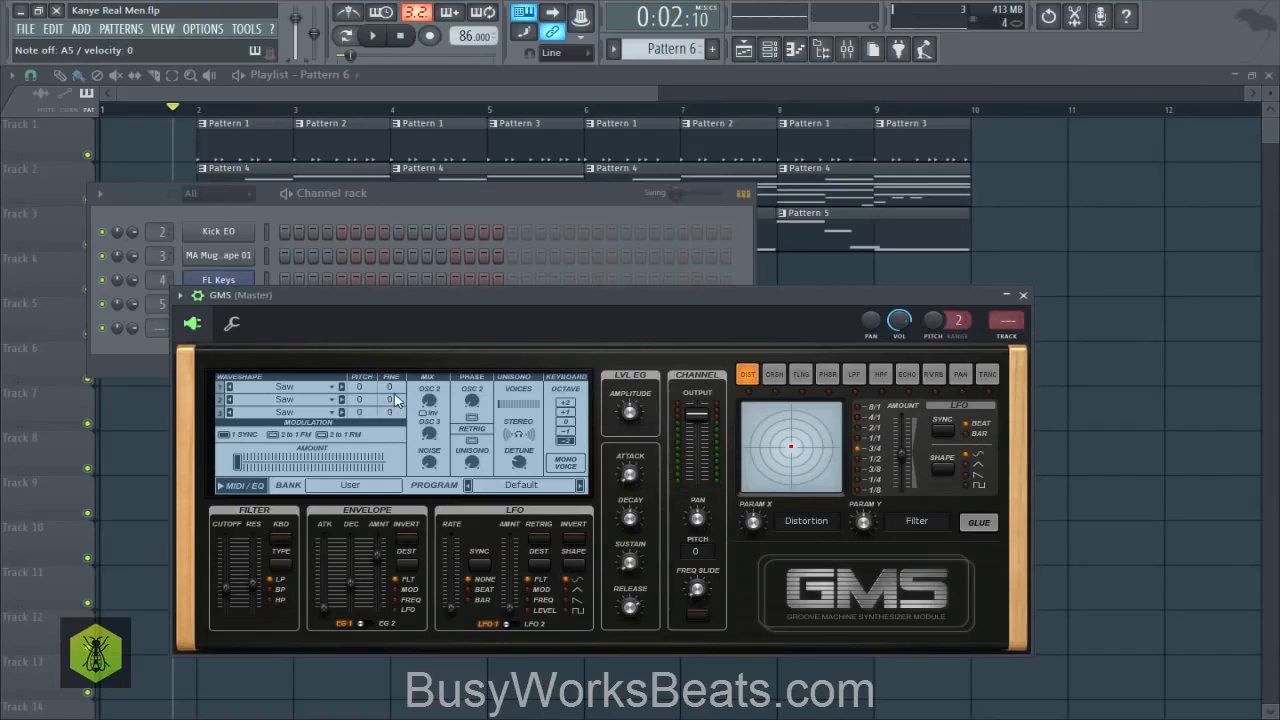
# - Detune the GMS oscillators by setting oscillator 1's fine pitch to 6 and oscillator 2's to -6
pyautogui.moveTo(429, 403); pyautogui.dragTo(435, 391)
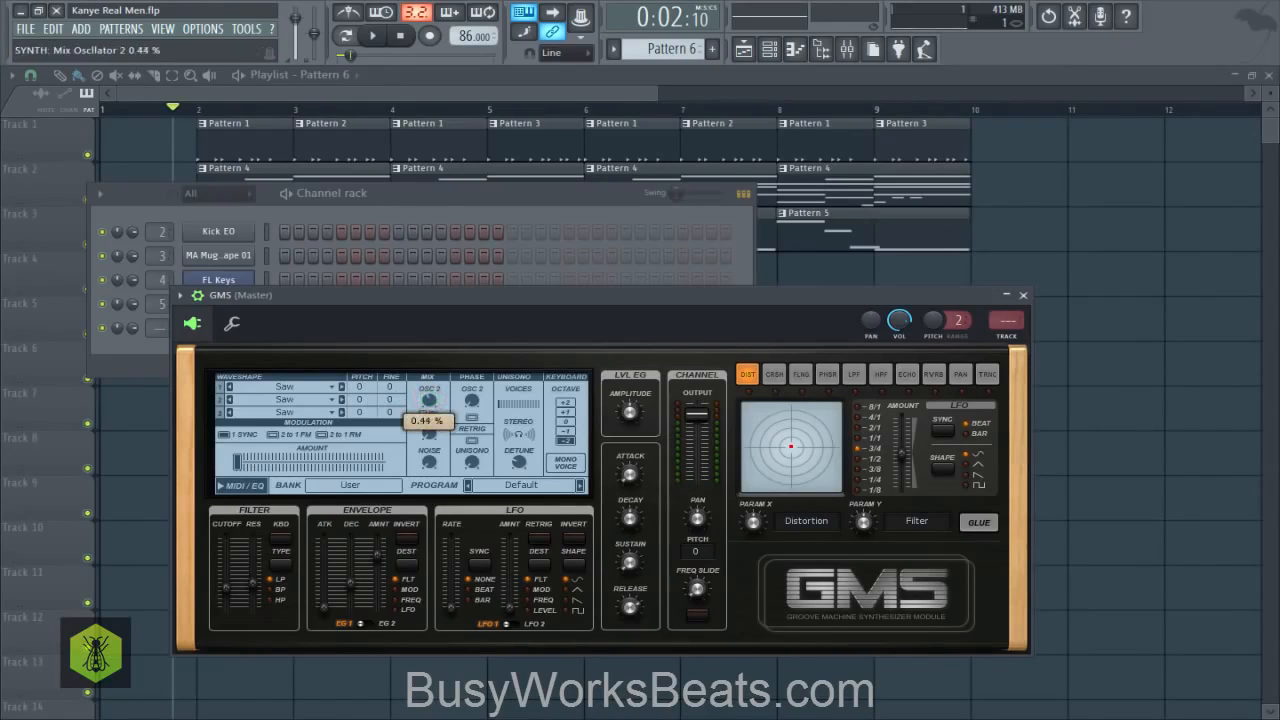
pyautogui.click(389, 390)
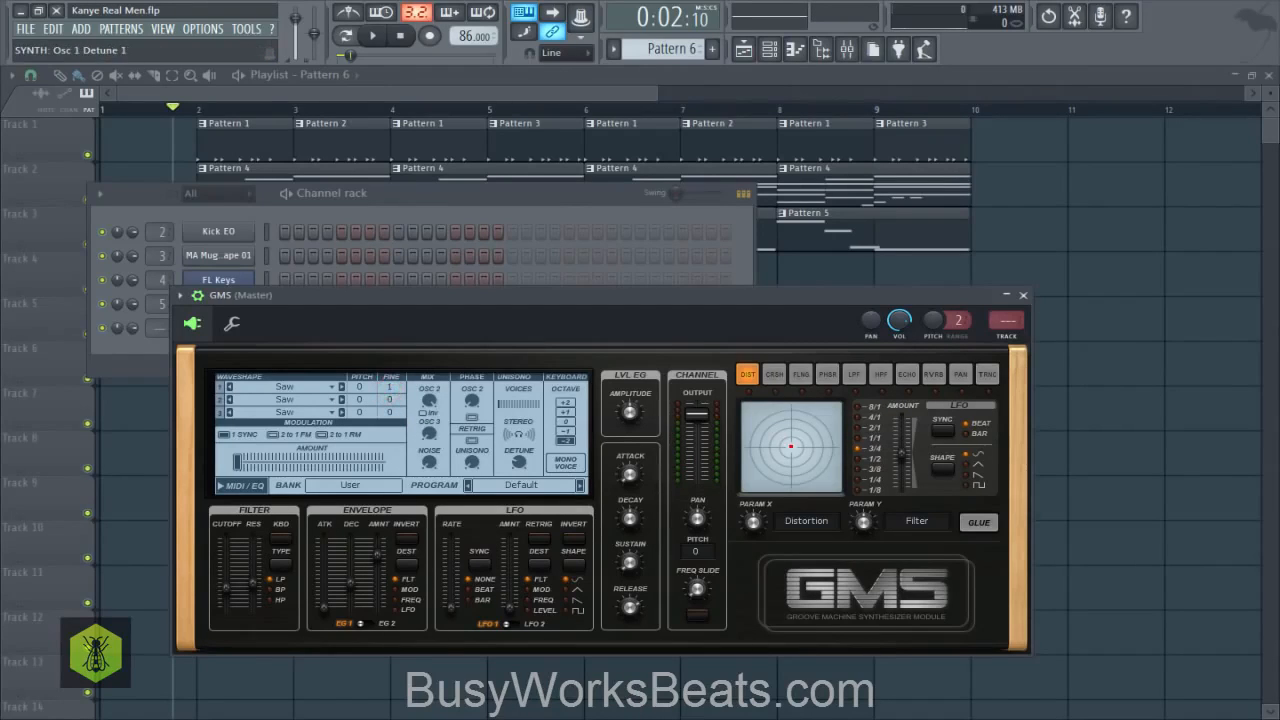
pyautogui.moveTo(389, 390); pyautogui.dragTo(389, 403)
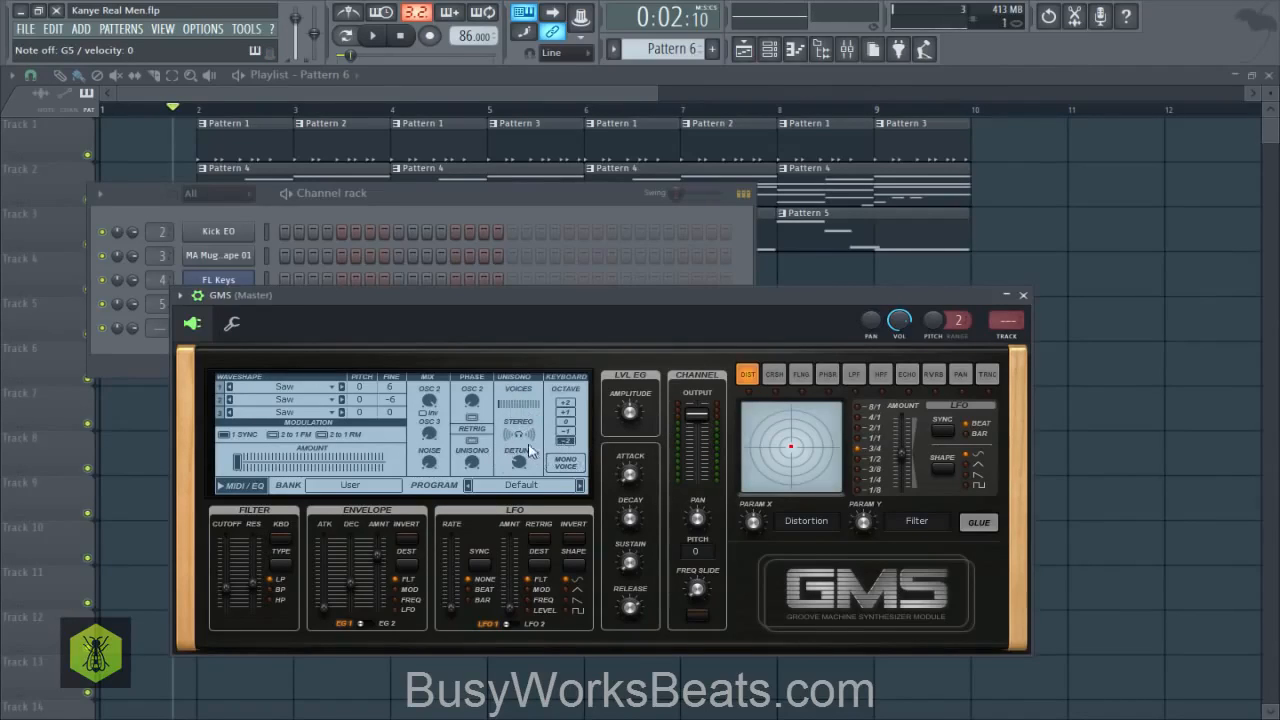
# - Close the GMS window, route the GMS channel to mixer track 6, and briefly play the song
pyautogui.click(1023, 295)
pyautogui.moveTo(147, 333); pyautogui.dragTo(151, 328)
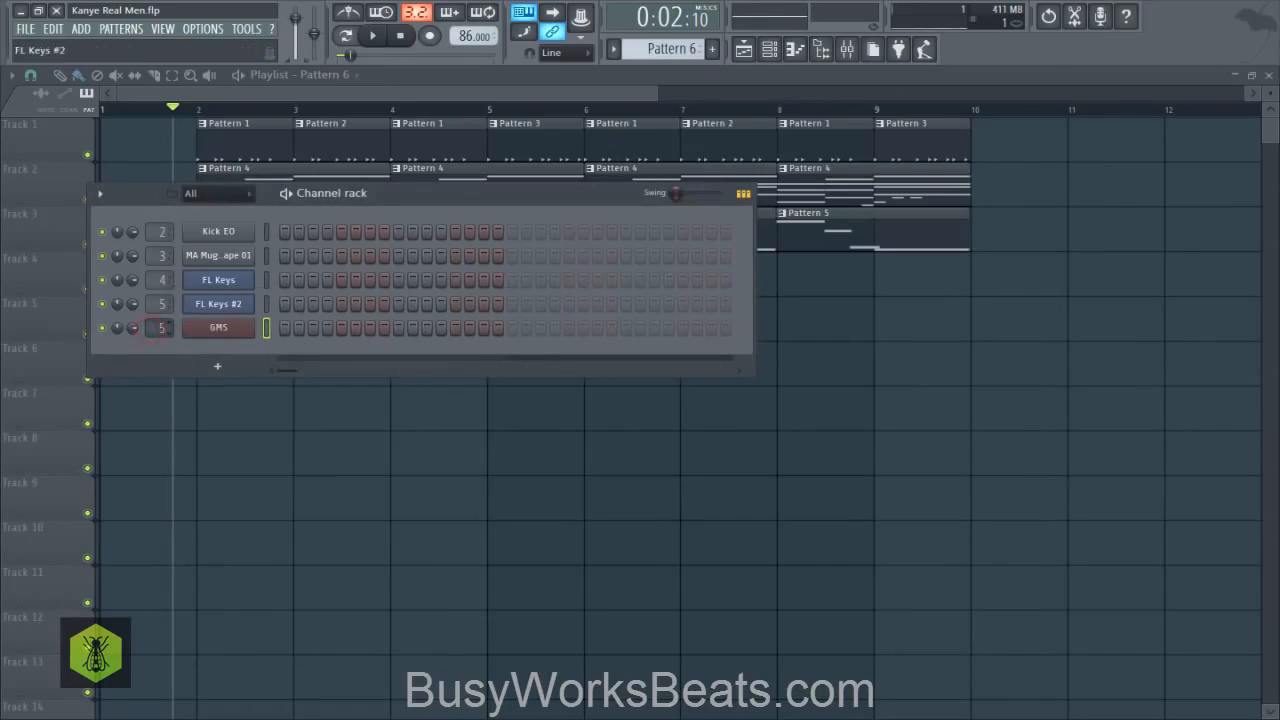
pyautogui.press('space')
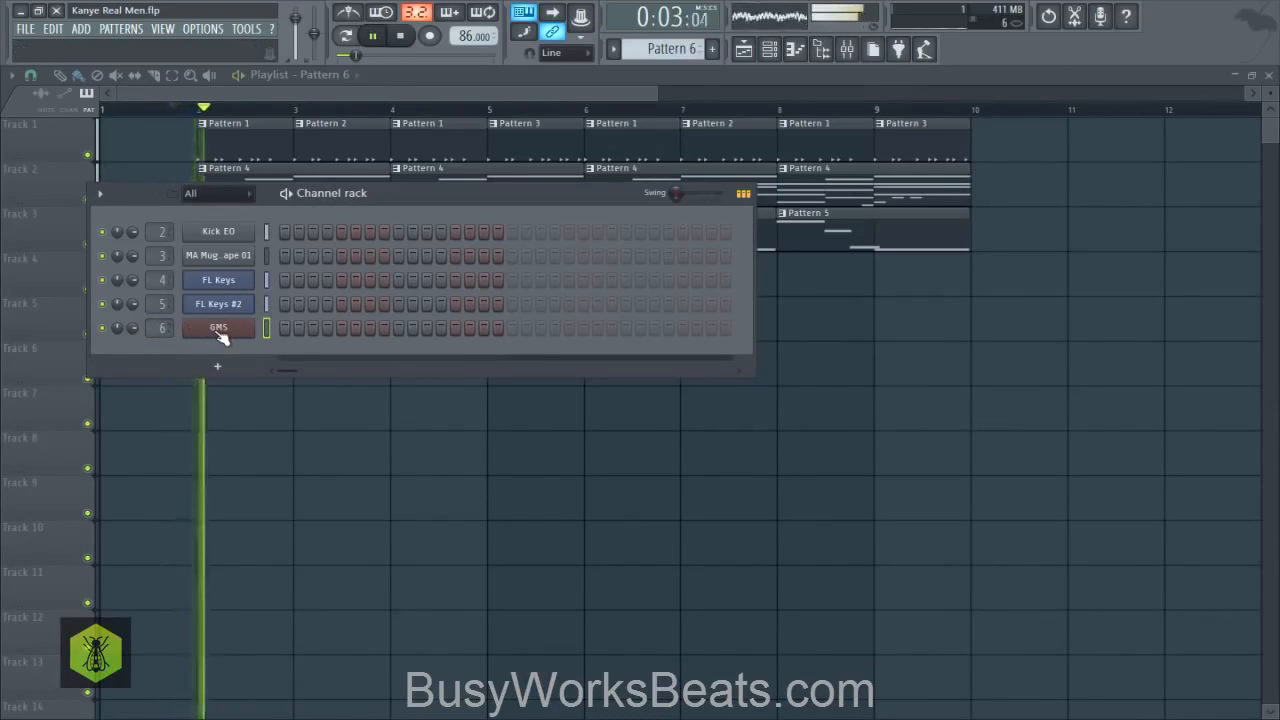
pyautogui.press('space')
# - Open the GMS piano roll, audition a few keys, and draw a nearly one-bar A#6 note from bar 1
pyautogui.rightClick(220, 335)
pyautogui.click(285, 330)
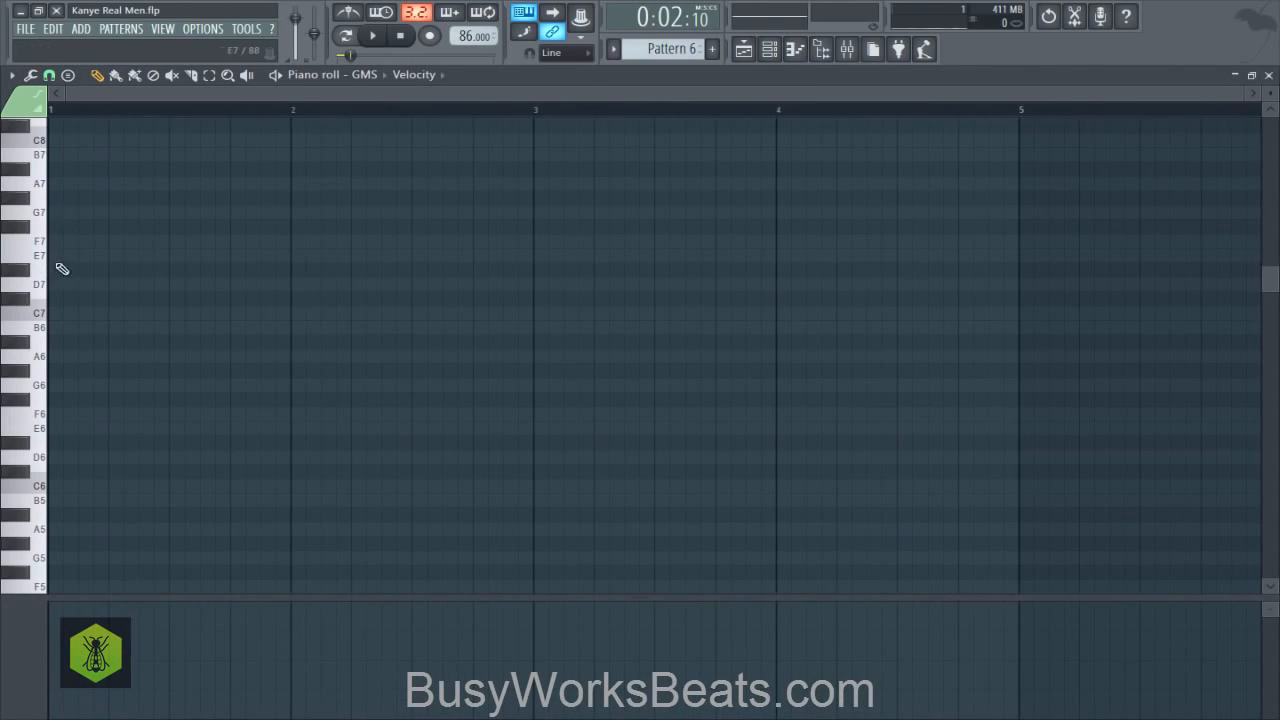
pyautogui.click(40, 243)
pyautogui.click(38, 305)
pyautogui.click(43, 337)
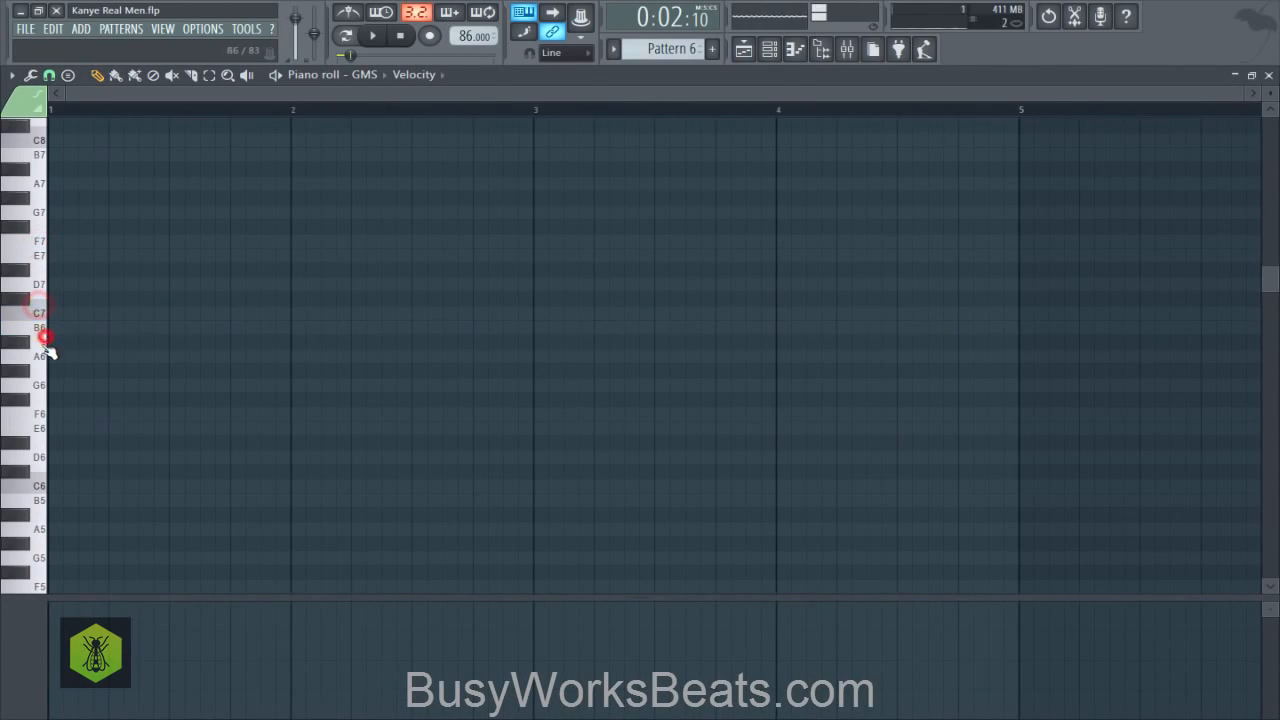
pyautogui.click(37, 362)
pyautogui.click(58, 342)
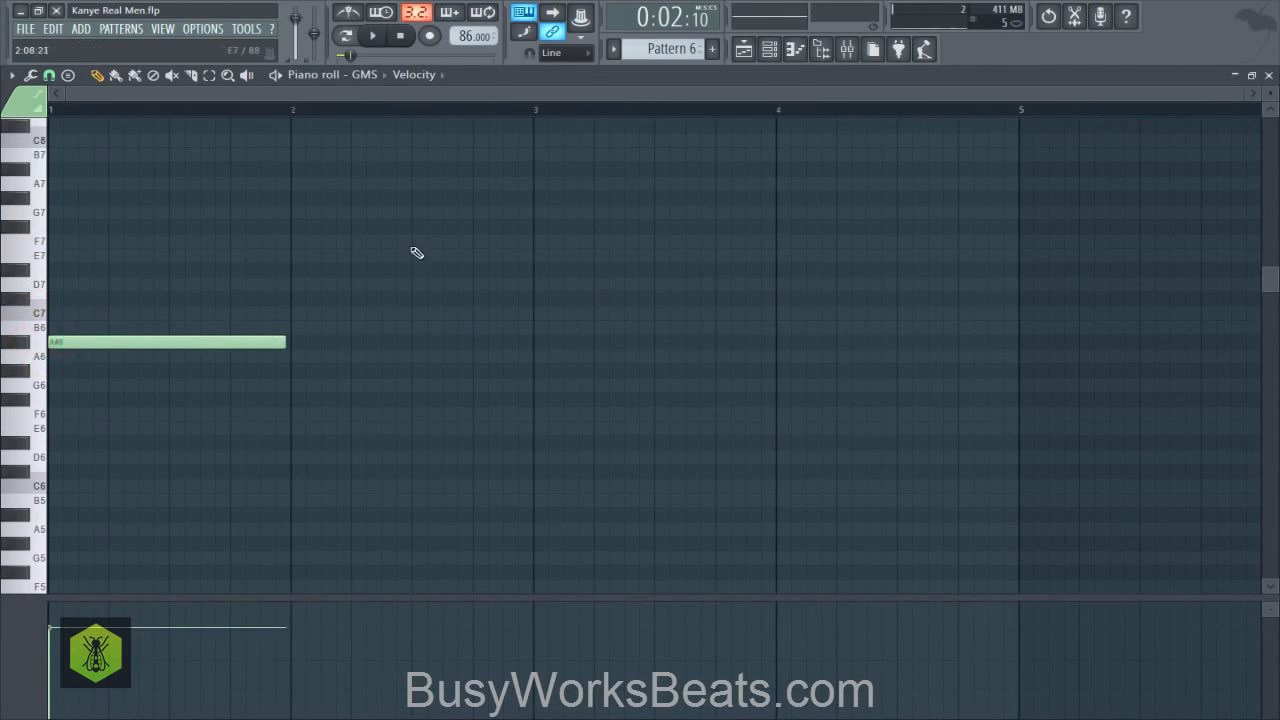
# - Place a Pattern 6 clip on playlist Track 4 at bar 2
pyautogui.click(744, 48)
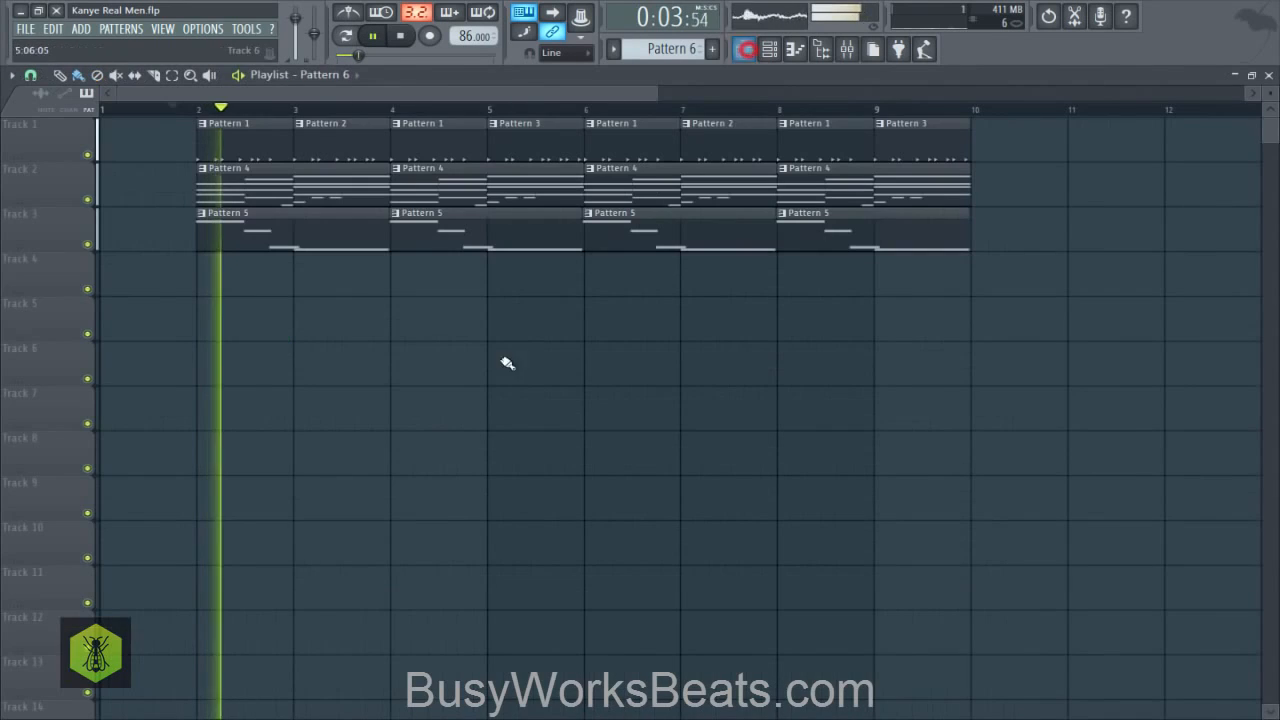
pyautogui.rightClick(490, 363)
pyautogui.click(238, 296)
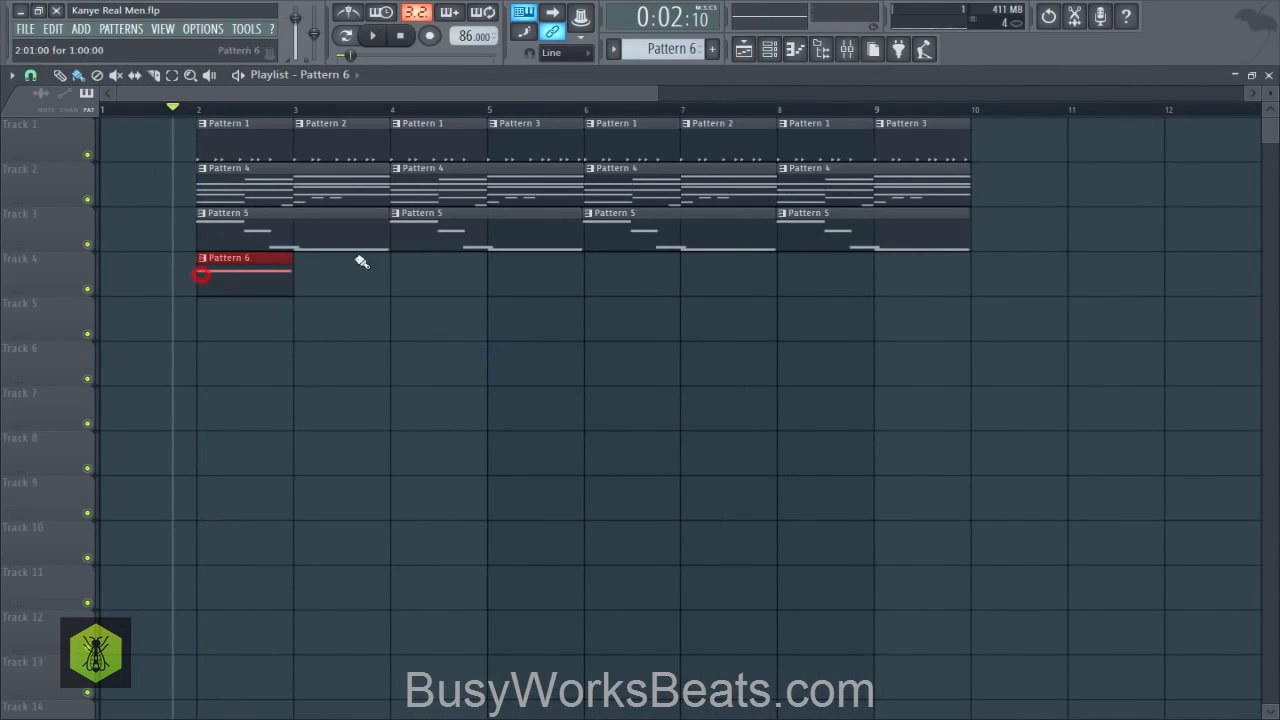
pyautogui.click(769, 50)
pyautogui.rightClick(404, 475)
pyautogui.scroll(-3, 261, 118)
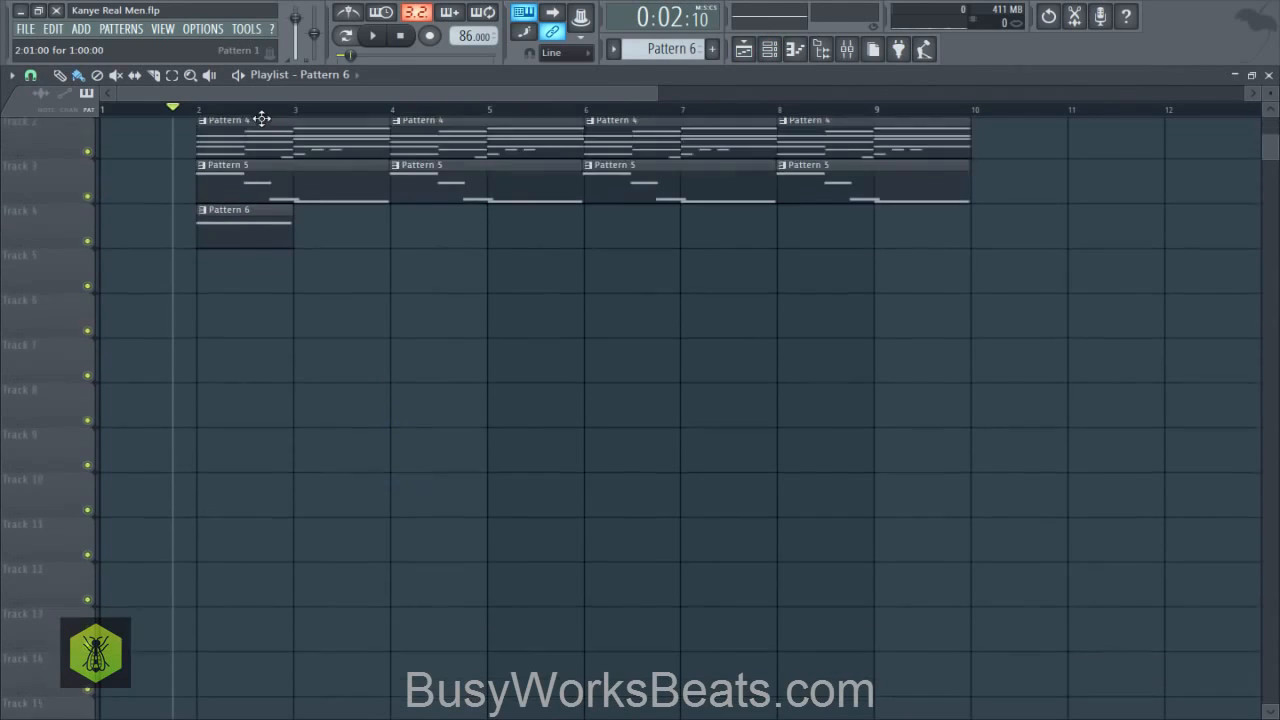
pyautogui.scroll(-1, 257, 112)
pyautogui.scroll(-1, 260, 113)
pyautogui.scroll(3, 277, 175)
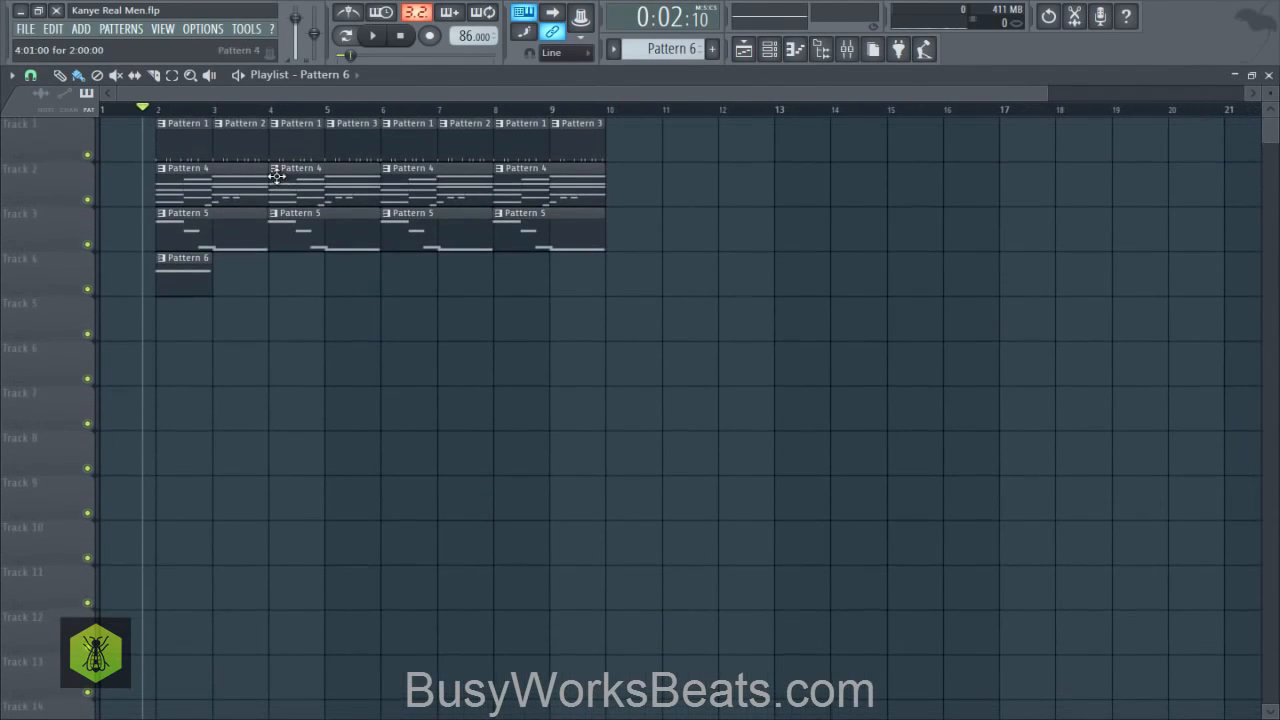
# - Transpose the GMS note in Pattern 6 down two octaves to A#4 and audition it
pyautogui.click(767, 56)
pyautogui.click(429, 331)
pyautogui.hotkey('ctrl', 'a')
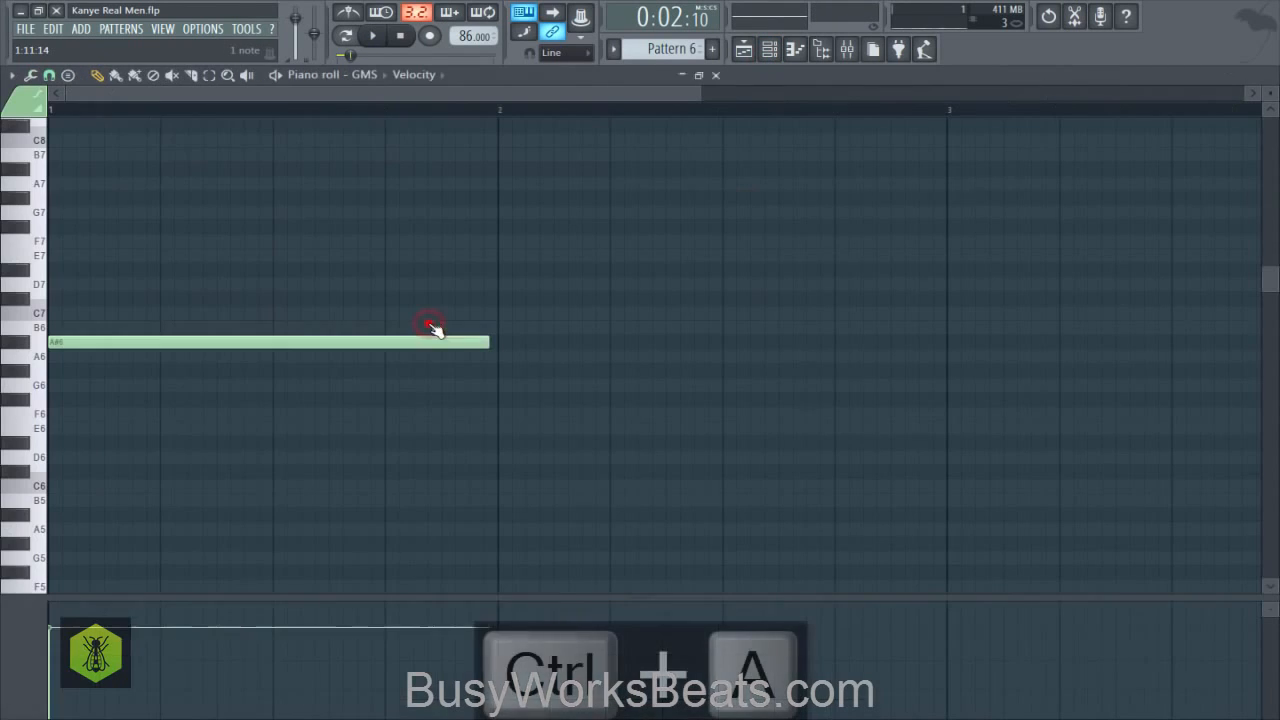
pyautogui.hotkey('ctrl', 'Down')
pyautogui.hotkey('ctrl', 'Down')
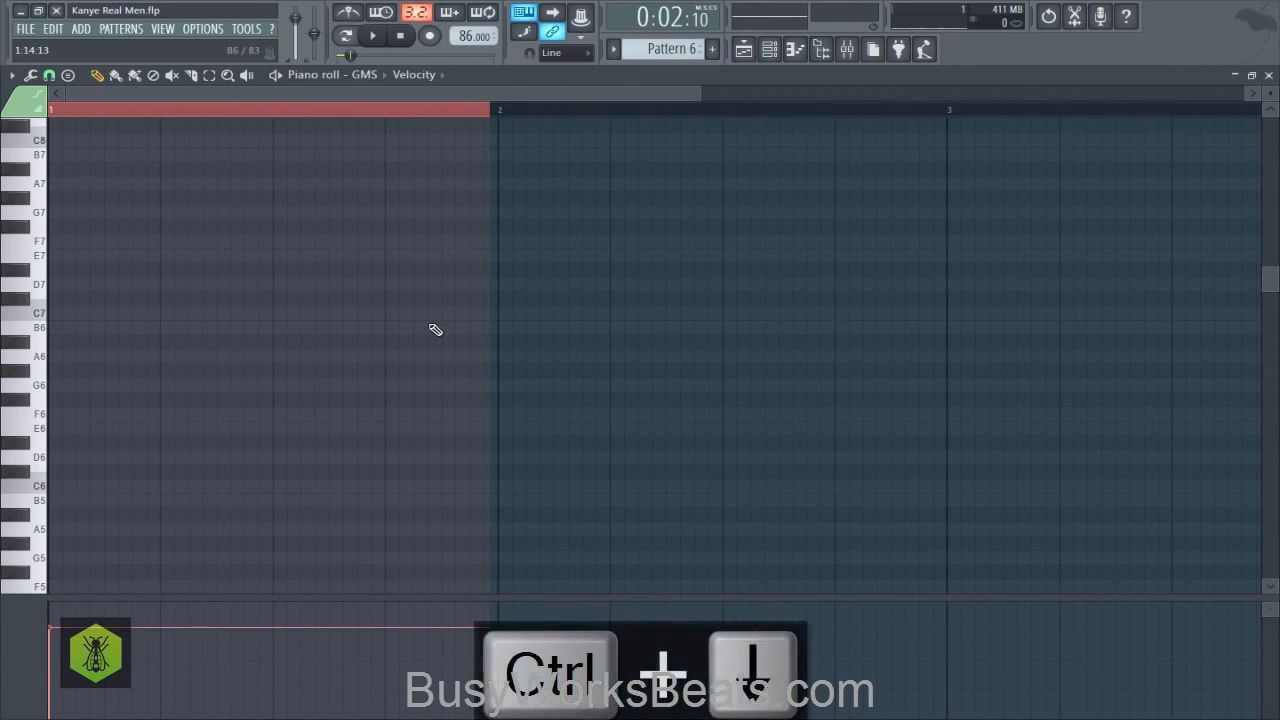
pyautogui.scroll(-3, 434, 330)
pyautogui.press('space')
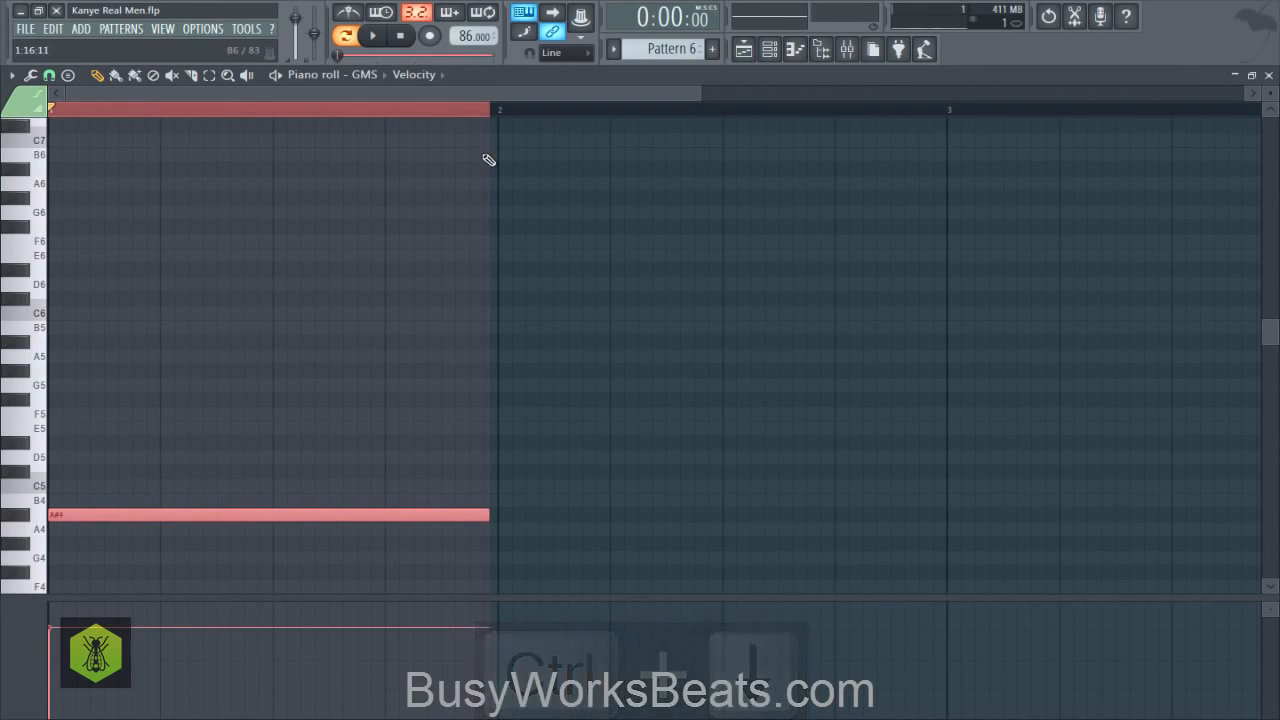
pyautogui.press('space')
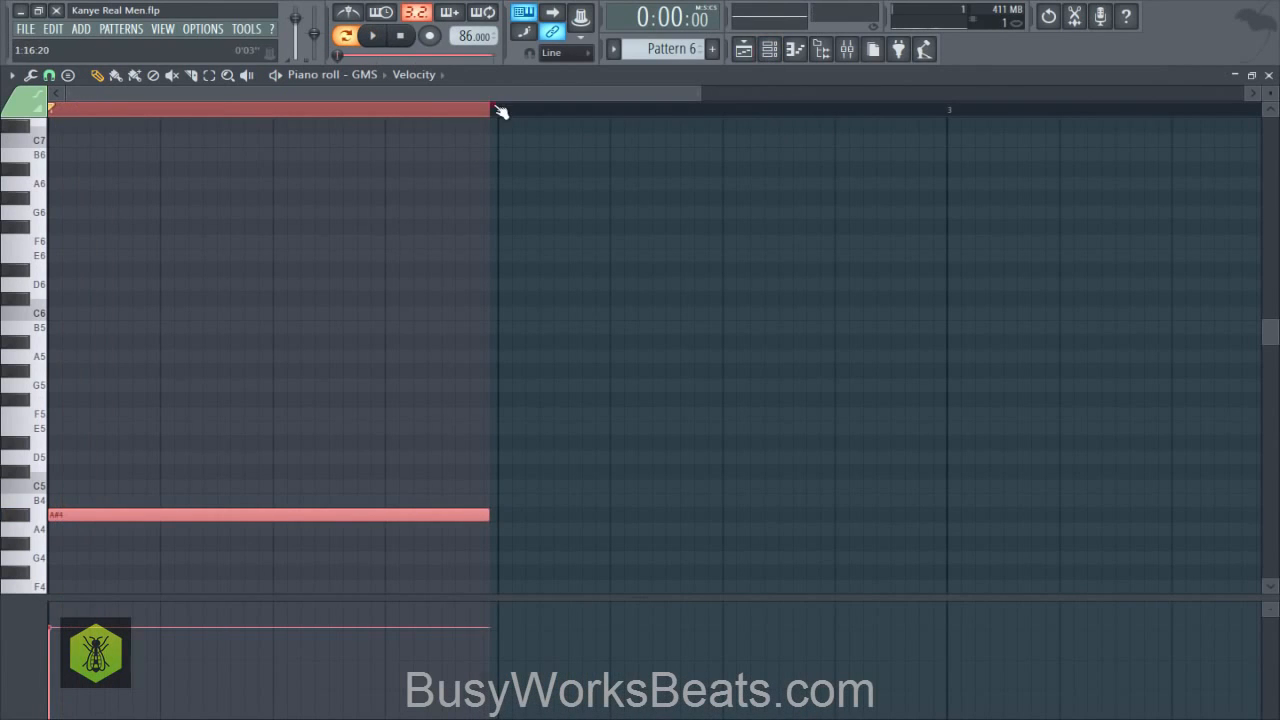
# - Lower the GMS note one more octave to A#3, clear the selection, and audition the pattern
pyautogui.click(500, 112)
pyautogui.hotkey('ctrl', 'a')
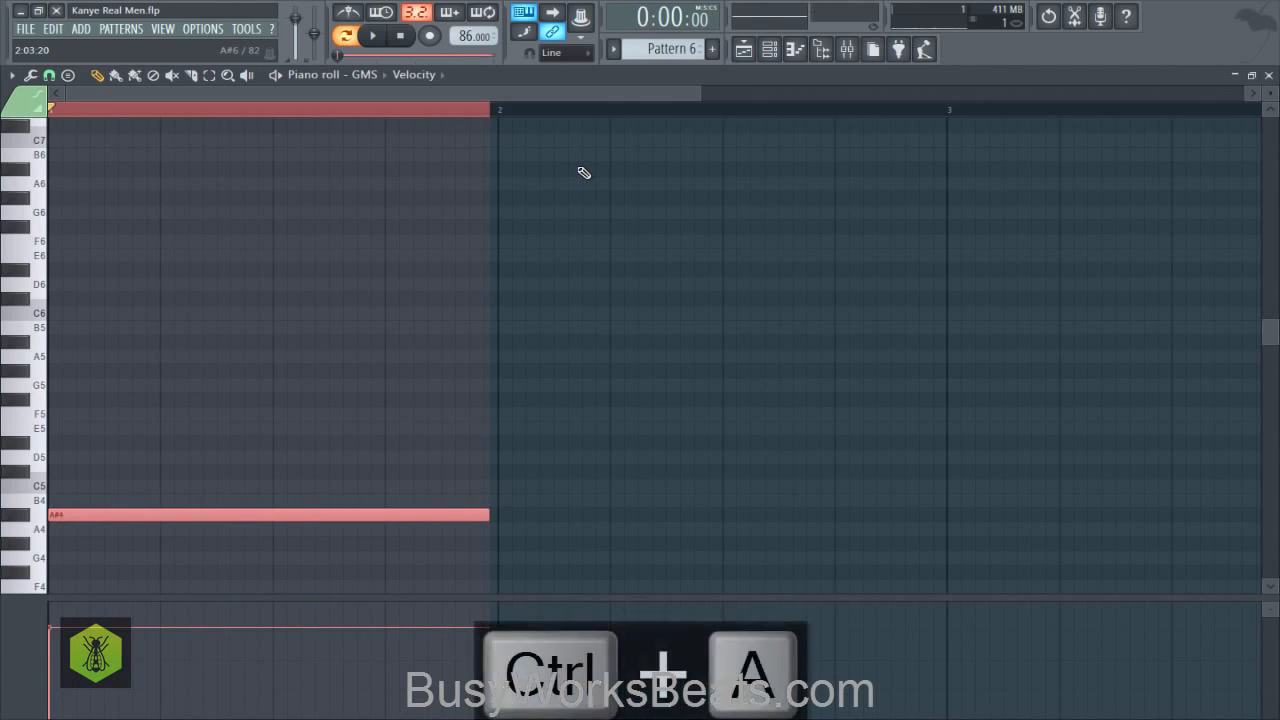
pyautogui.hotkey('ctrl', 'Down')
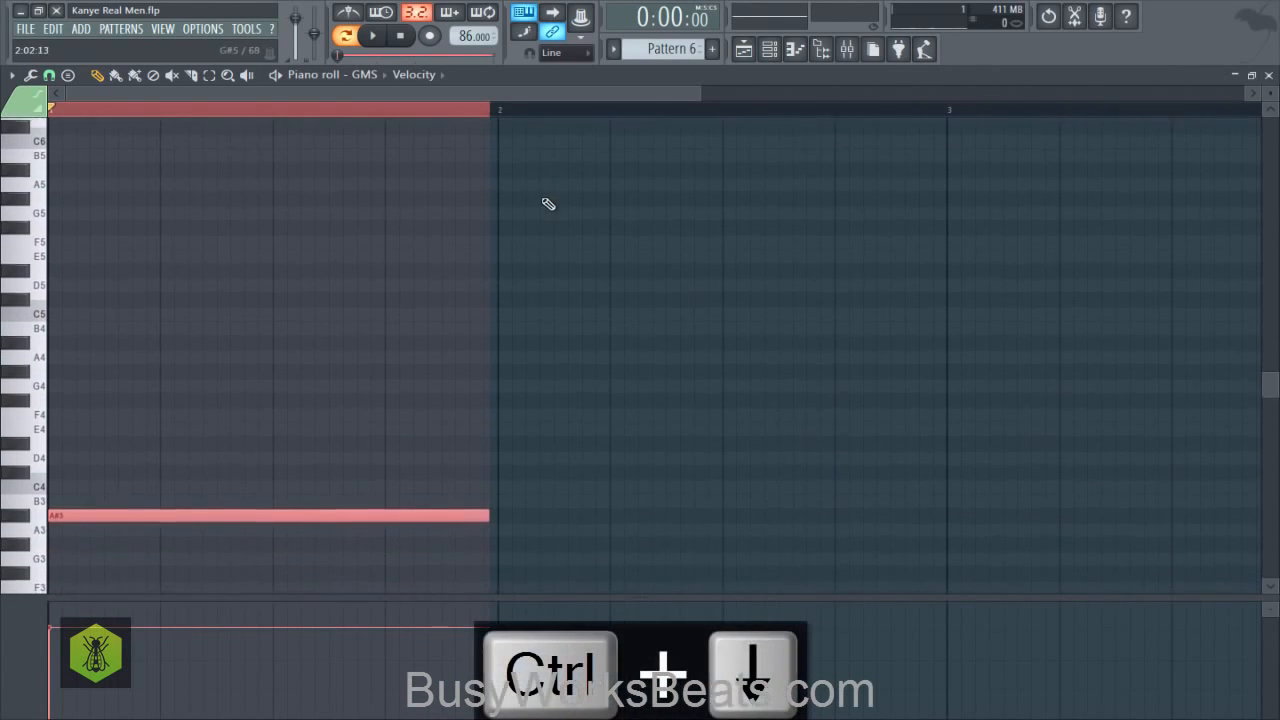
pyautogui.press('space')
pyautogui.press('space')
pyautogui.press('space')
pyautogui.press('space')
pyautogui.press('space')
pyautogui.press('space')
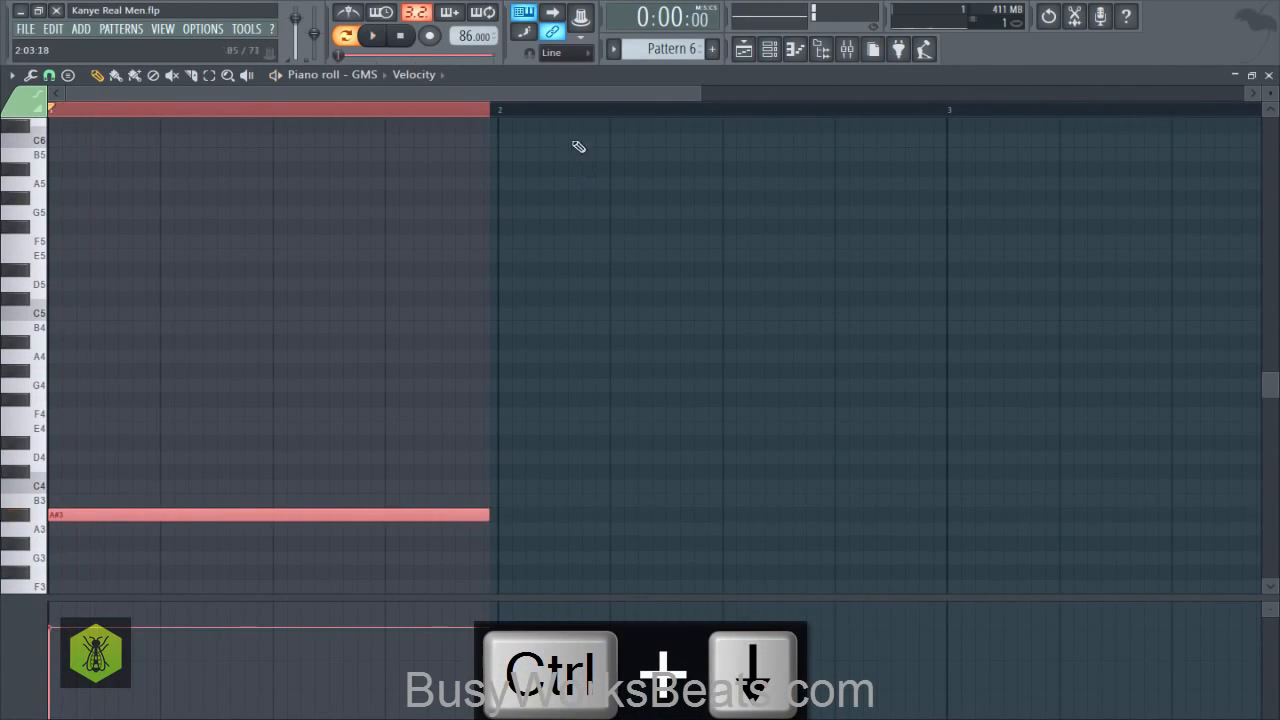
pyautogui.press('space')
pyautogui.press('space')
pyautogui.click(560, 115)
pyautogui.press('space')
pyautogui.press('space')
pyautogui.press('space')
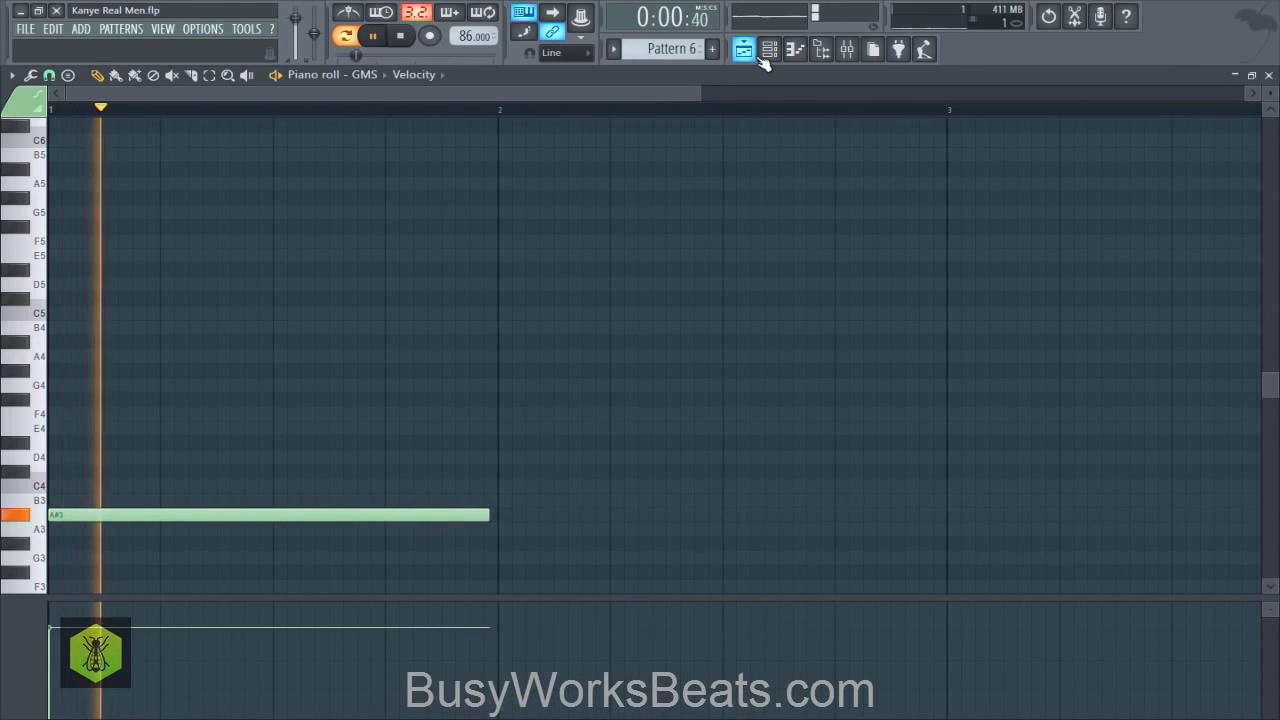
pyautogui.press('space')
# - Check the GMS synth settings and its mixer track Insert 6, and return to the channel rack
pyautogui.click(755, 54)
pyautogui.click(765, 54)
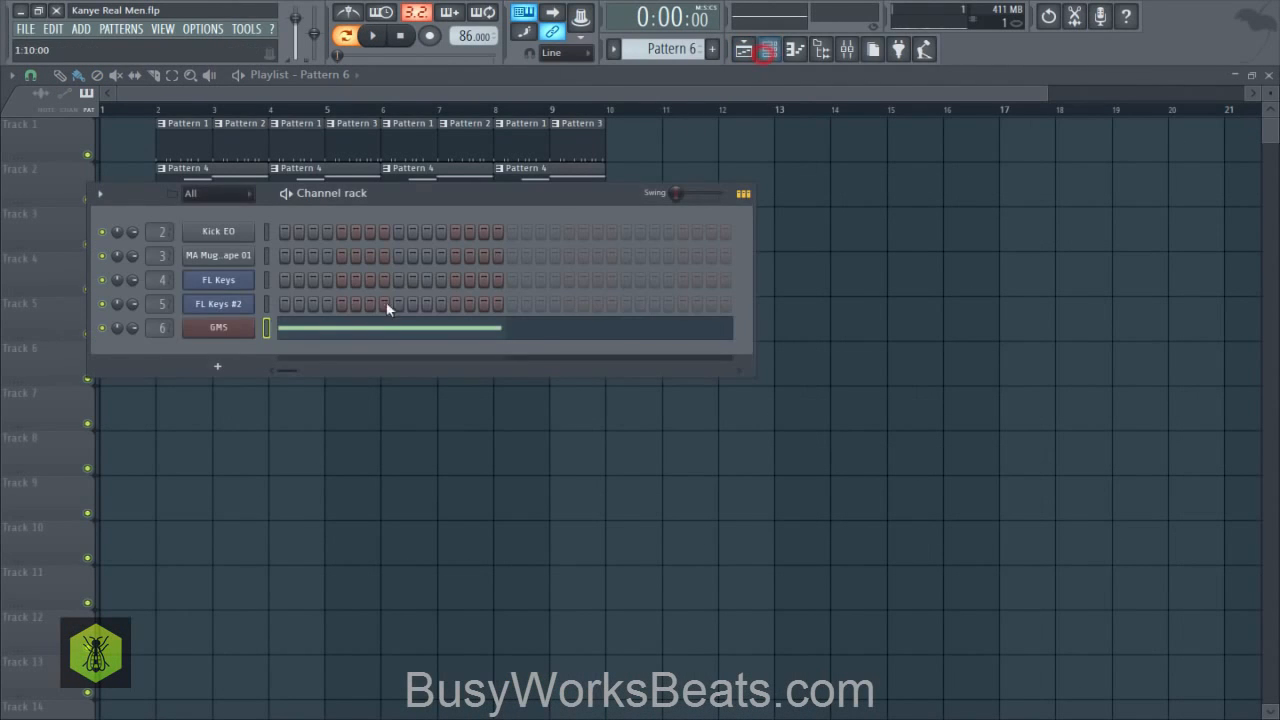
pyautogui.click(237, 329)
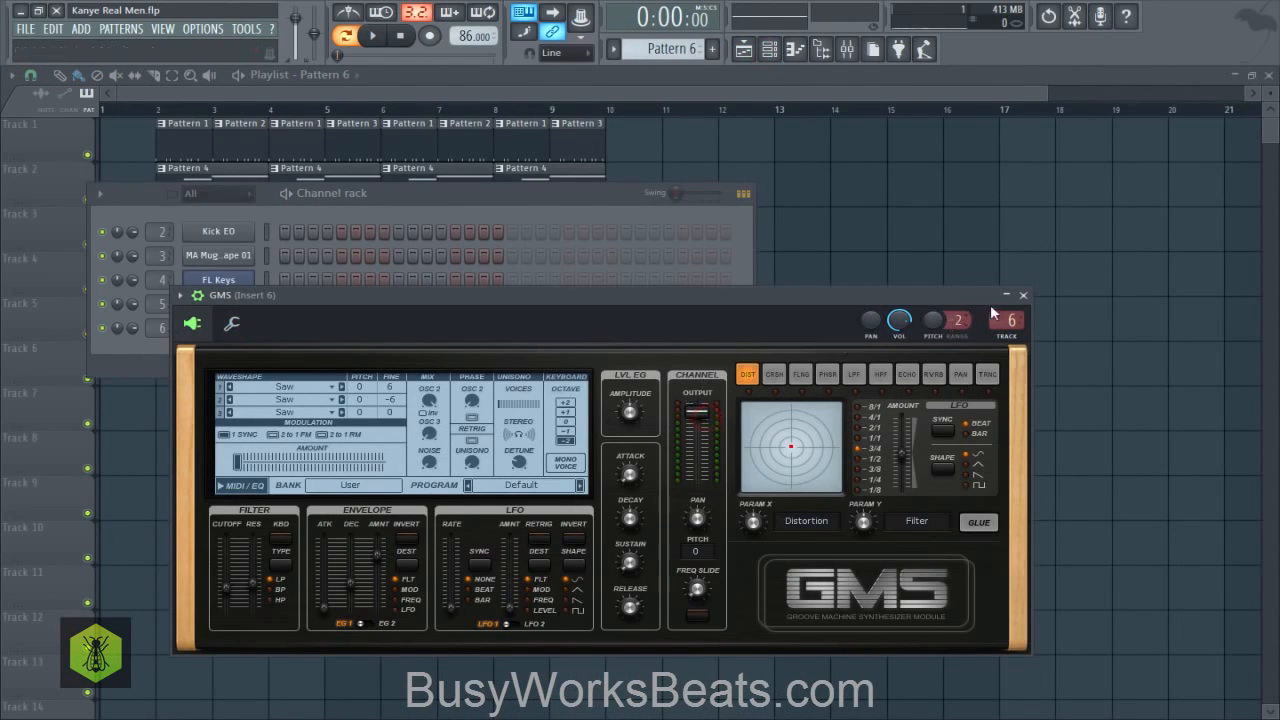
pyautogui.click(1024, 296)
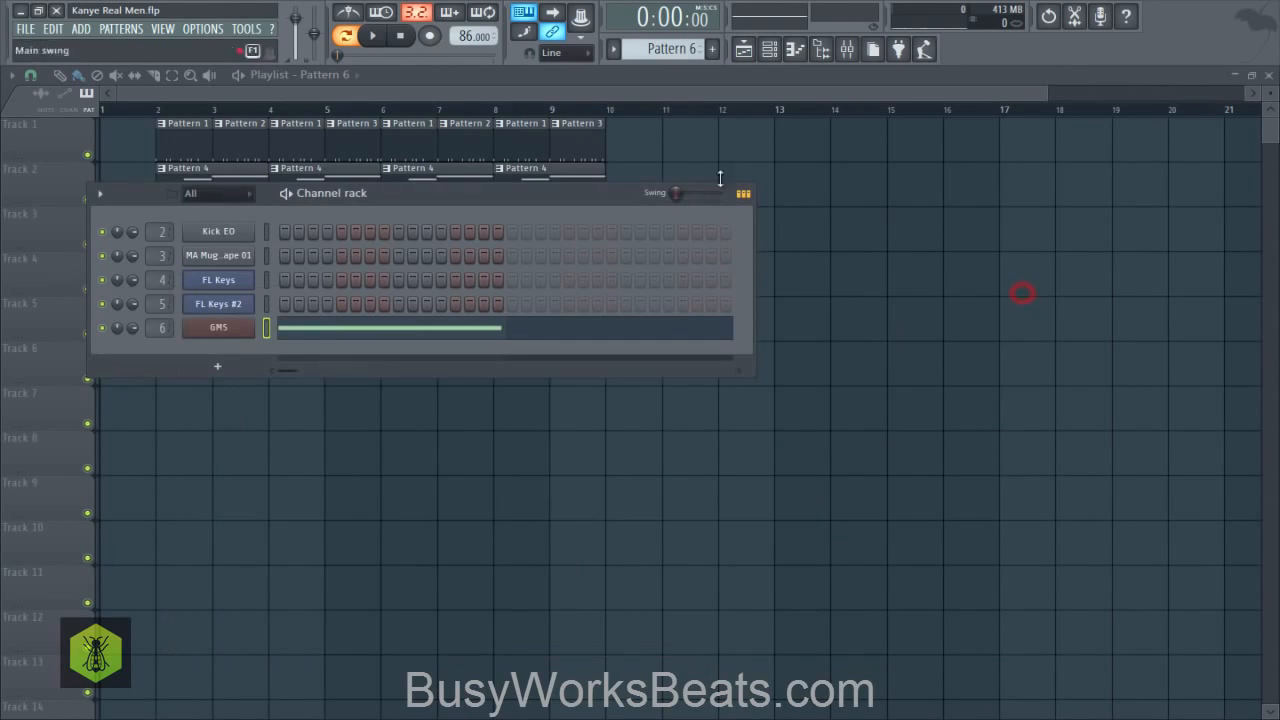
pyautogui.click(845, 55)
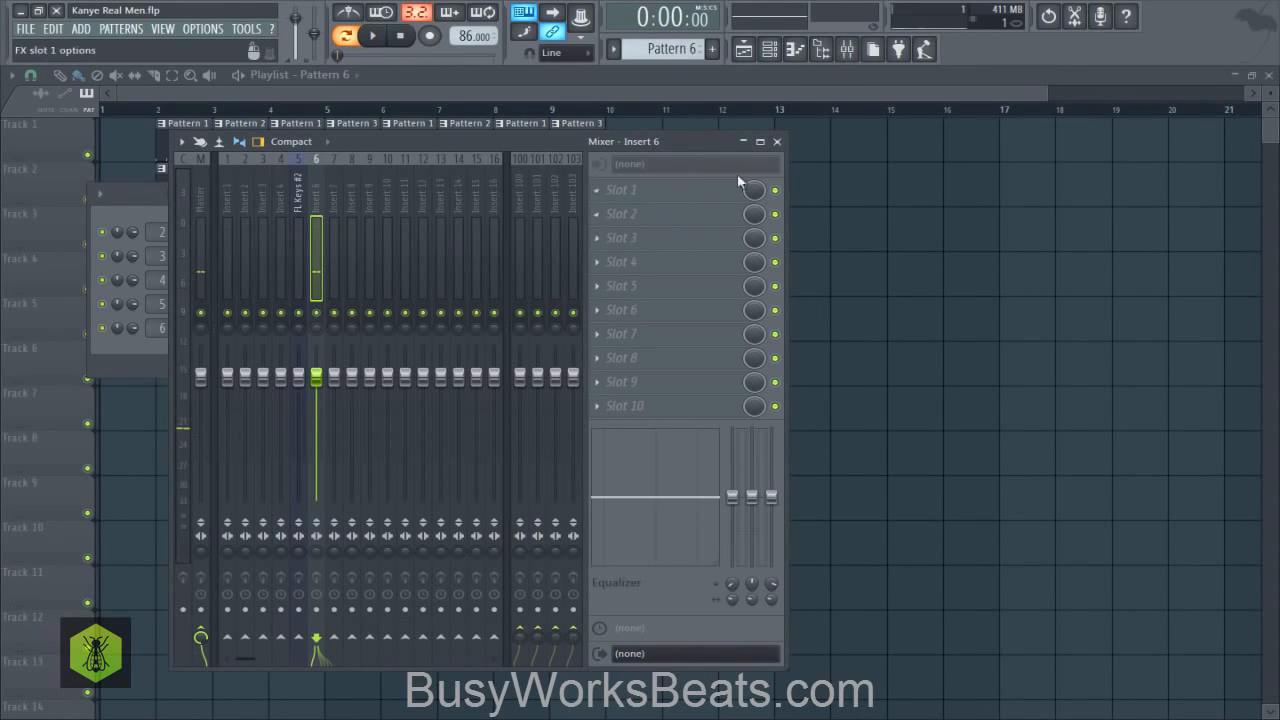
pyautogui.click(777, 143)
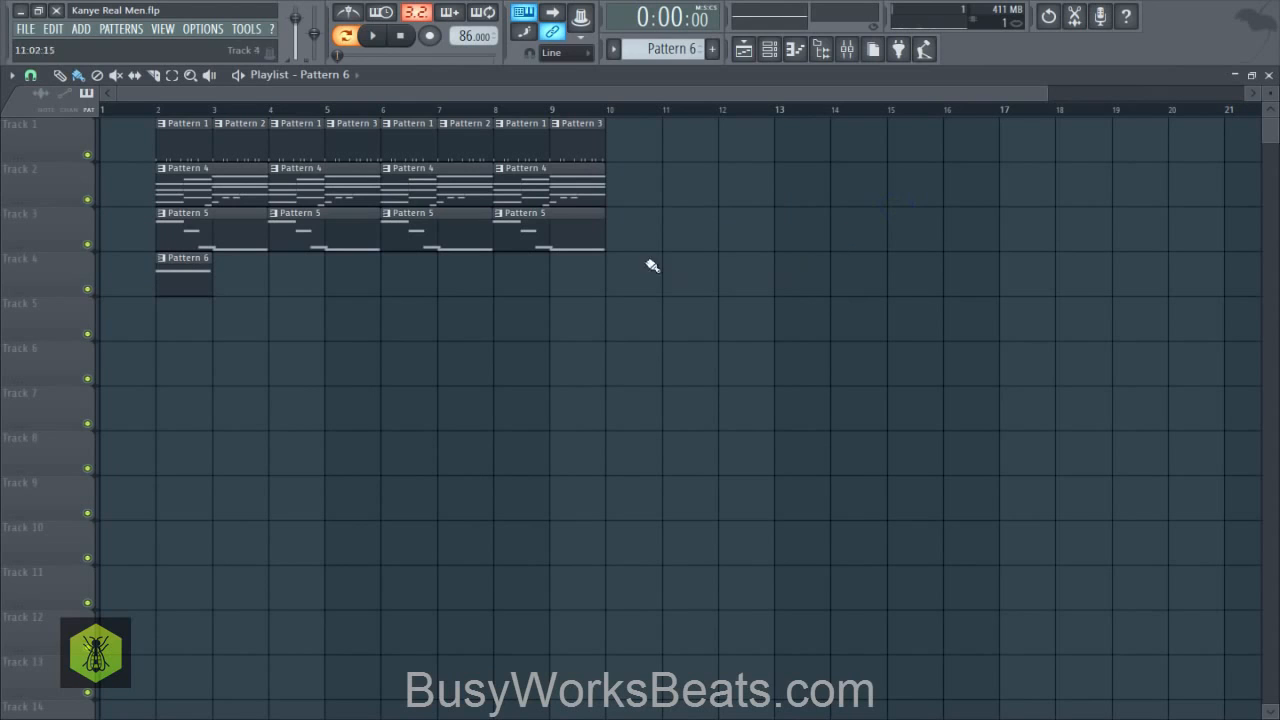
pyautogui.click(769, 49)
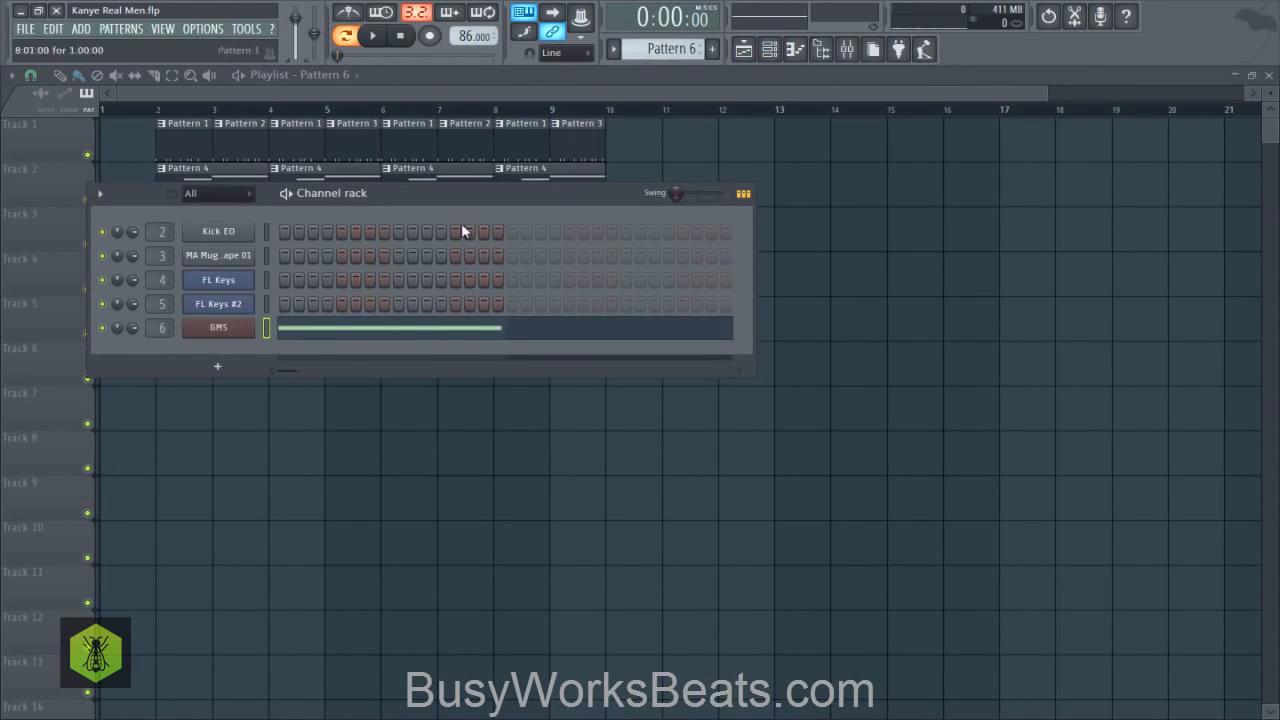
# - Switch to Pattern 7 and, while playing the arrangement from bar 2, place its clip on playlist Track 4 at bar 5
pyautogui.click(370, 462)
pyautogui.click(769, 49)
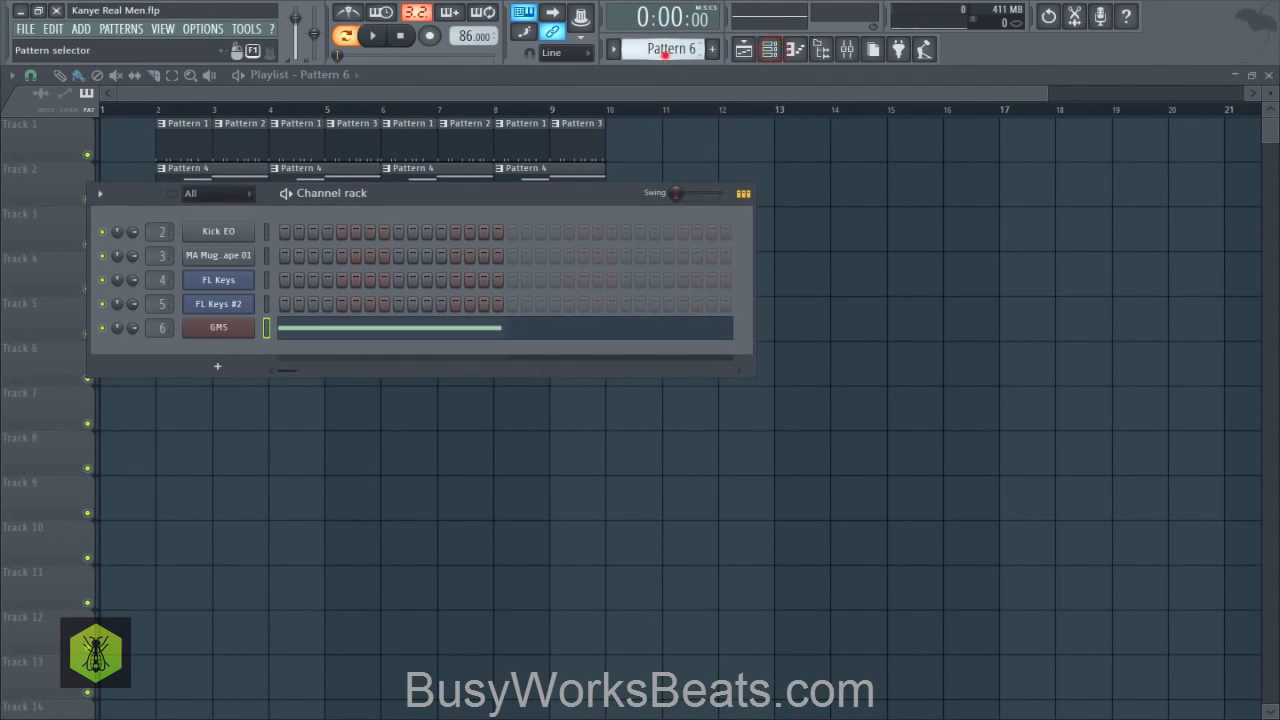
pyautogui.moveTo(665, 55); pyautogui.dragTo(665, 46)
pyautogui.rightClick(568, 458)
pyautogui.press('space')
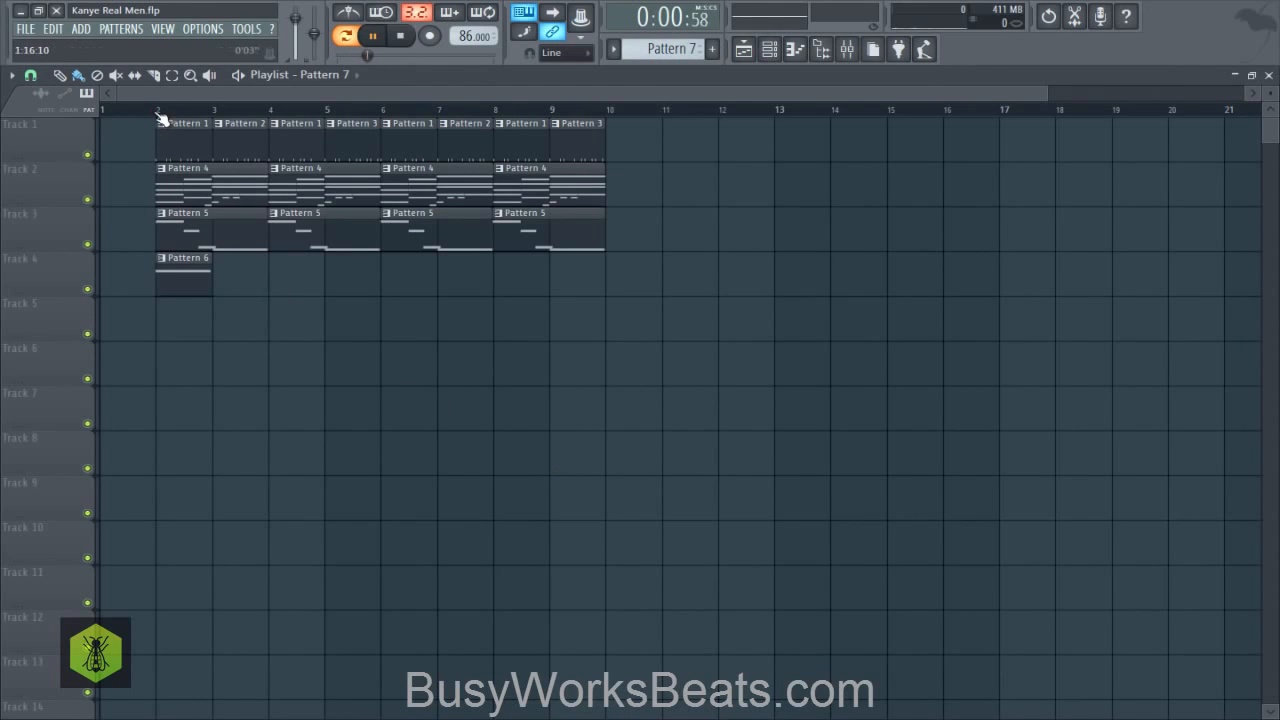
pyautogui.click(158, 112)
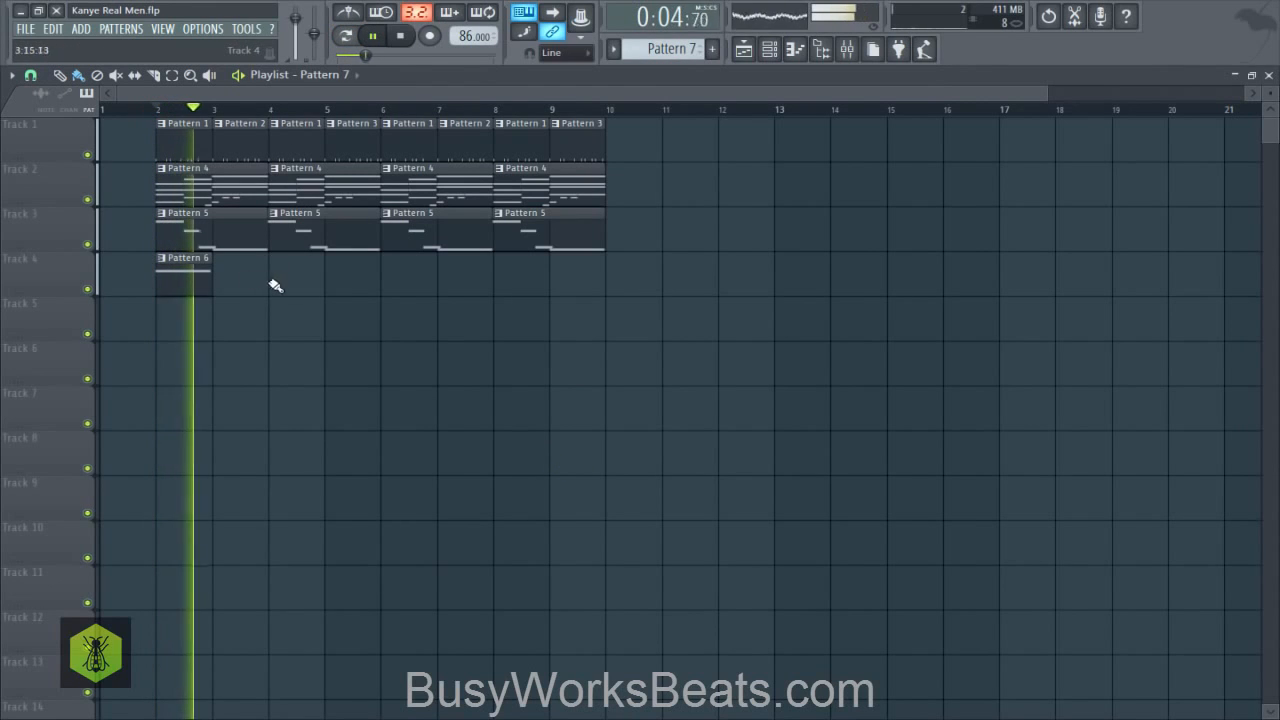
pyautogui.moveTo(275, 286); pyautogui.dragTo(334, 286)
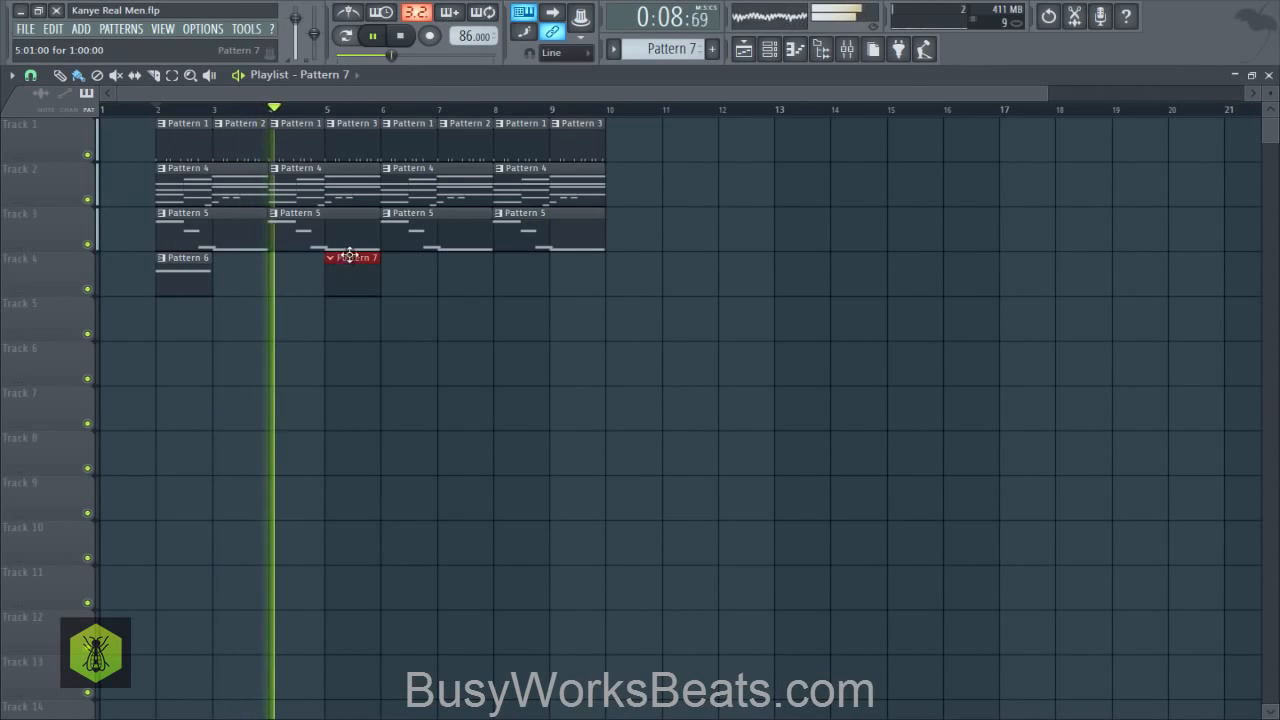
# - Open the piano roll of the GMS channel in Pattern 7 and stop playback
pyautogui.click(770, 49)
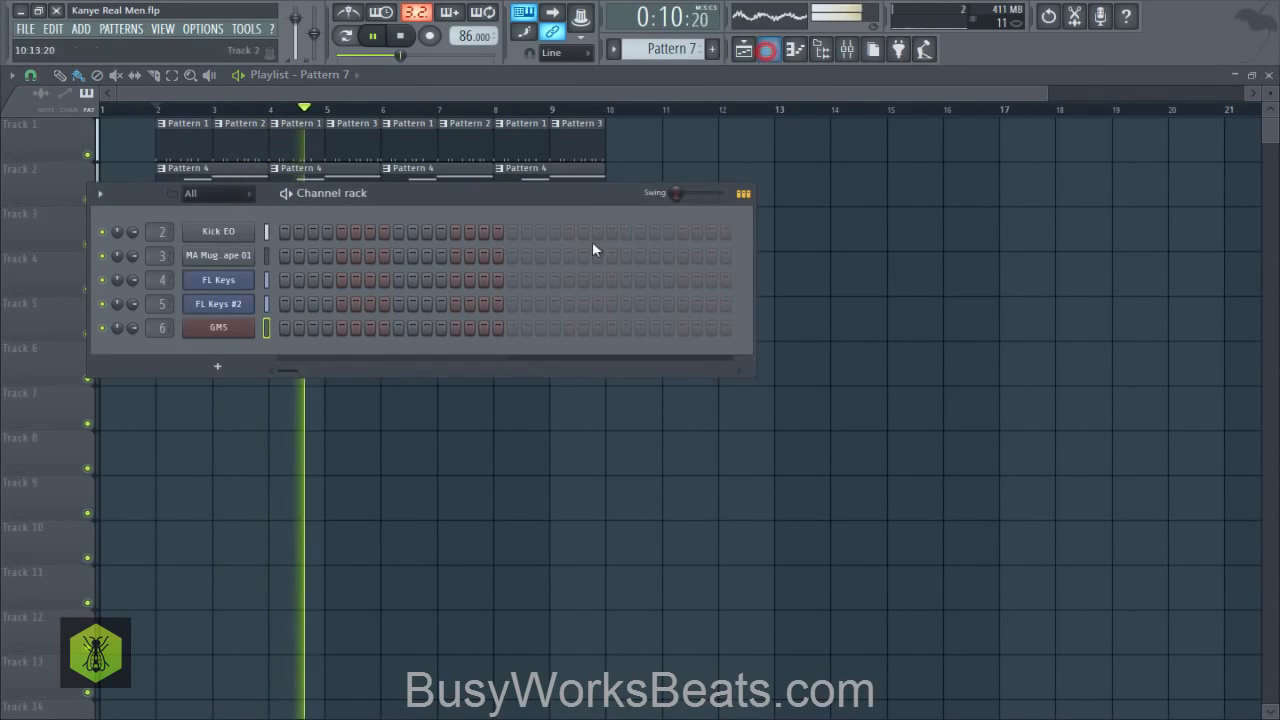
pyautogui.rightClick(242, 341)
pyautogui.click(283, 326)
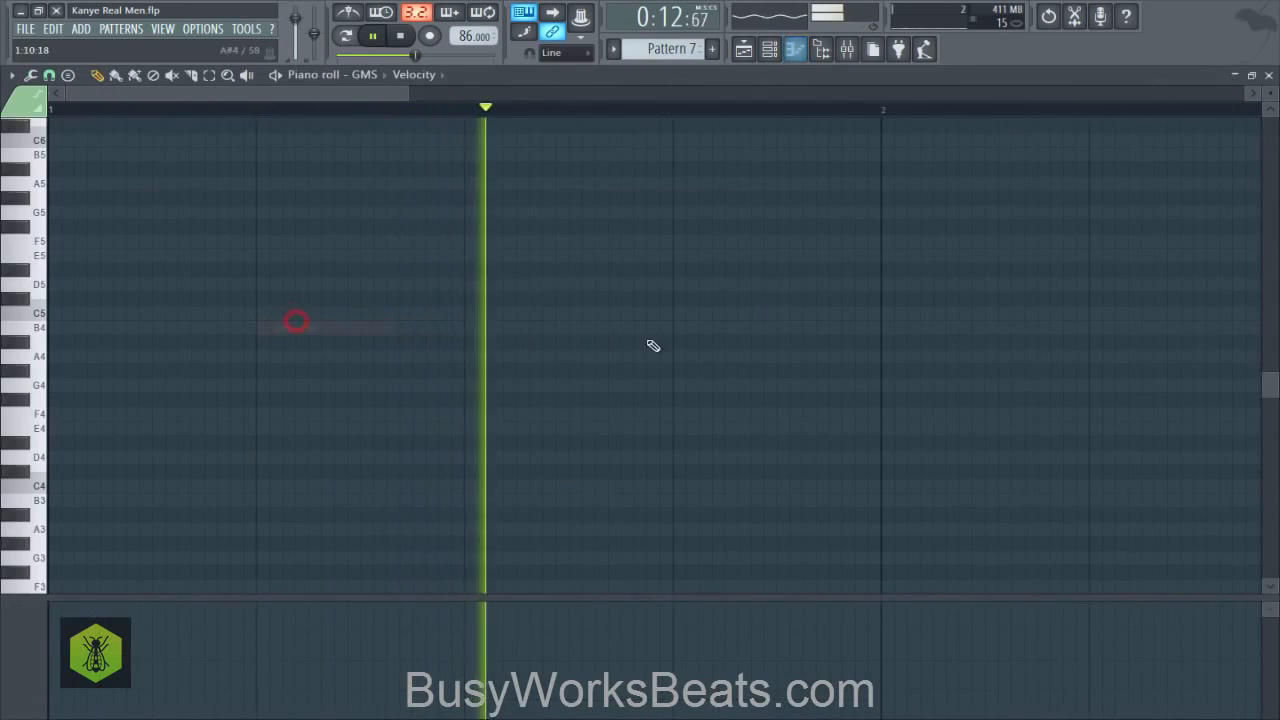
pyautogui.press('space')
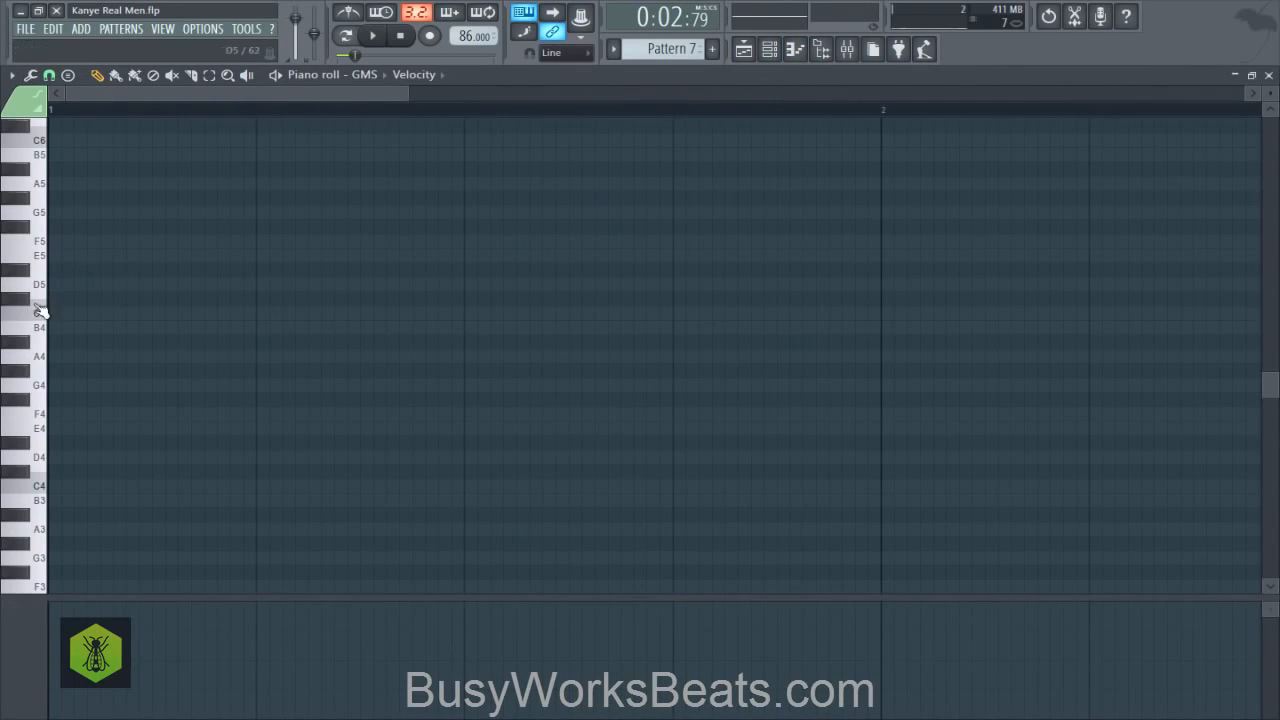
# - Draw two short A#4 notes, one just before and one at the start of bar 2, and audition them
pyautogui.moveTo(546, 342); pyautogui.dragTo(849, 333)
pyautogui.rightClick(880, 341)
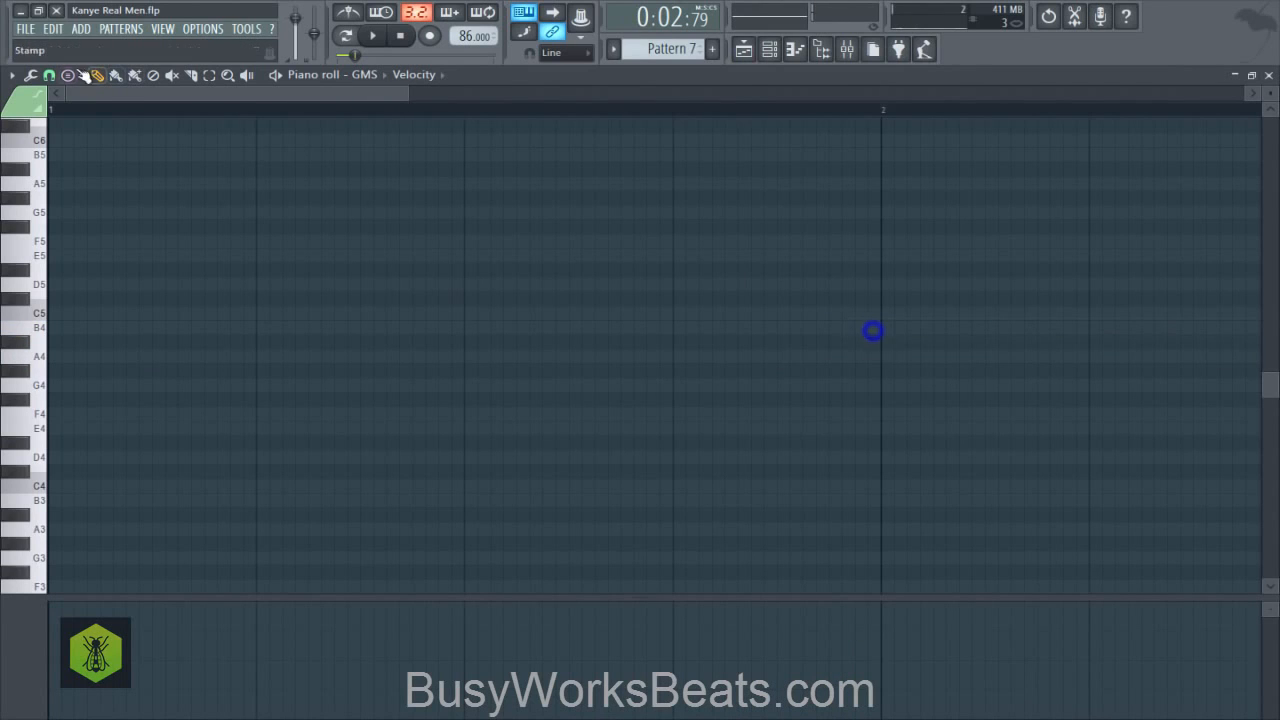
pyautogui.click(50, 76)
pyautogui.click(86, 205)
pyautogui.scroll(-2, 109, 155)
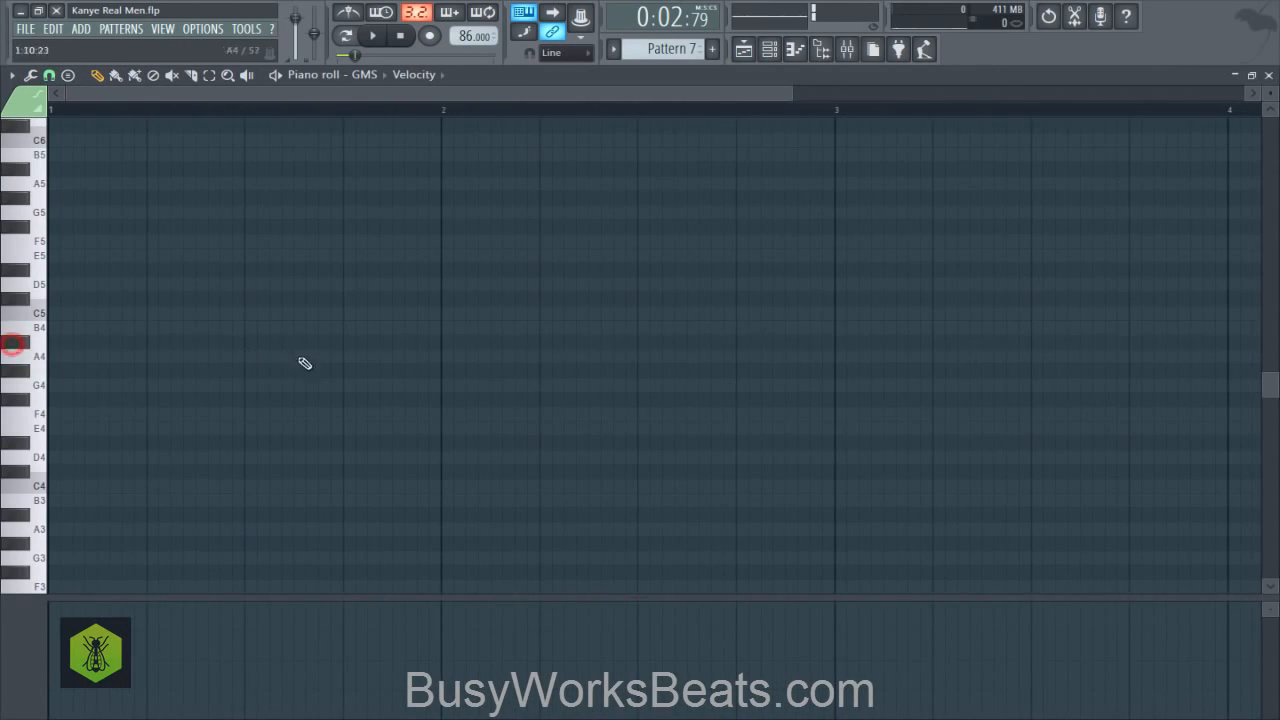
pyautogui.moveTo(360, 343); pyautogui.dragTo(423, 343)
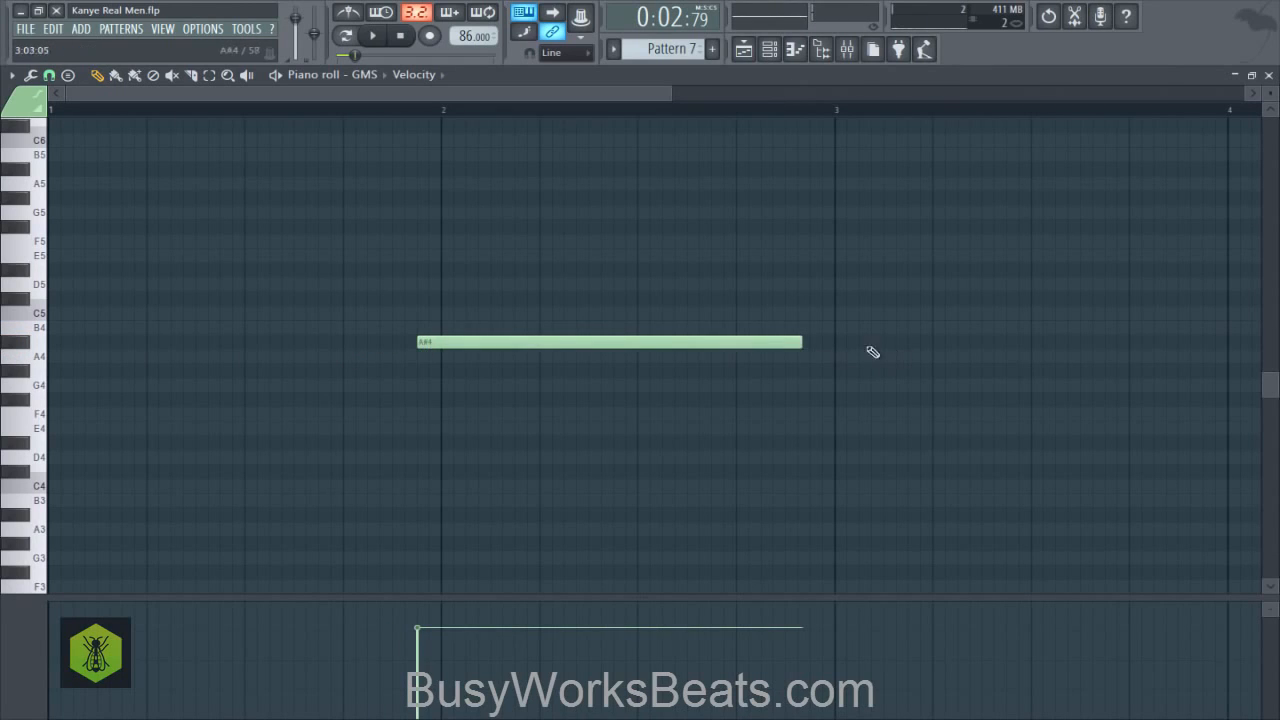
pyautogui.moveTo(796, 343); pyautogui.dragTo(440, 322)
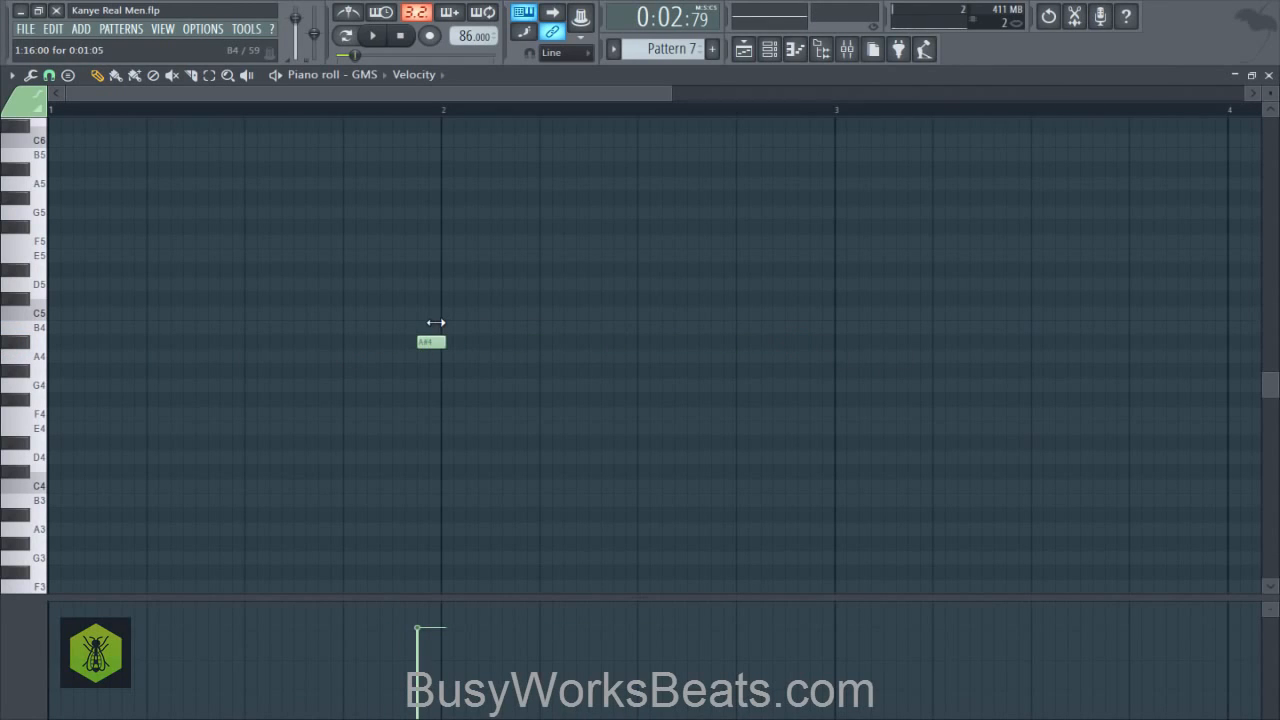
pyautogui.click(445, 342)
pyautogui.click(392, 104)
pyautogui.press('space')
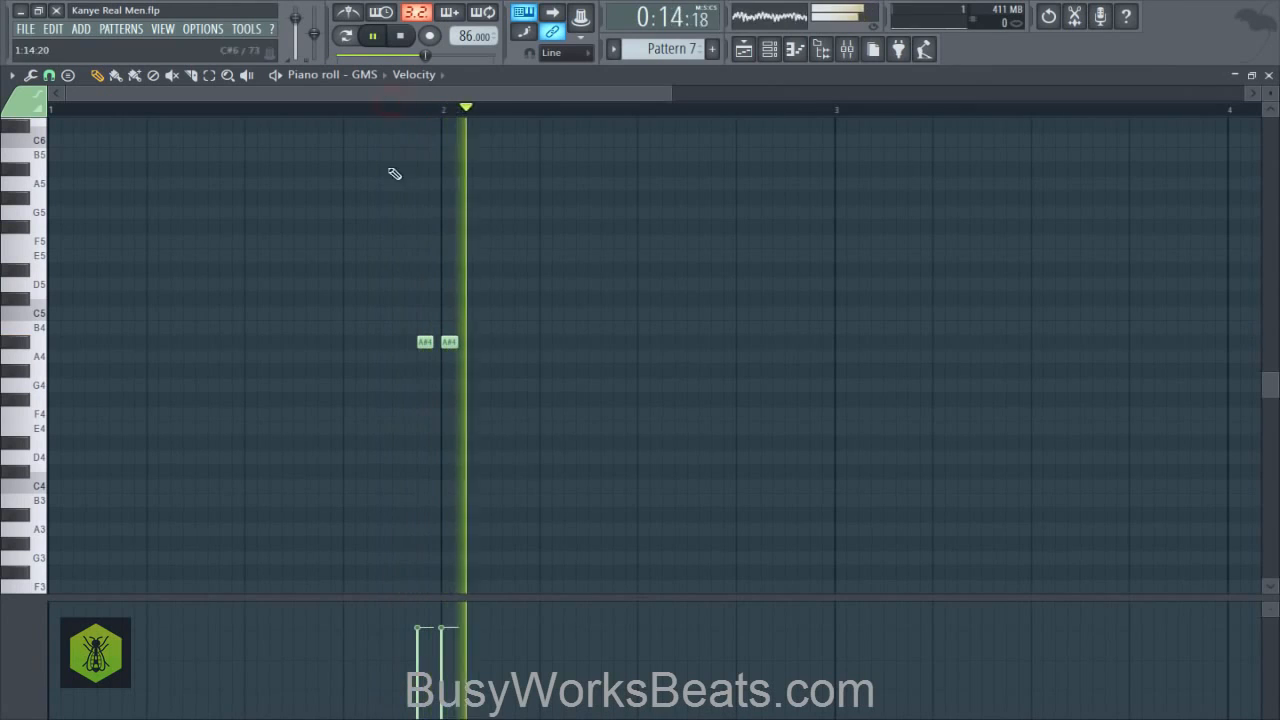
pyautogui.press('space')
# - Close the piano roll to return to the playlist and save the project
pyautogui.click(847, 49)
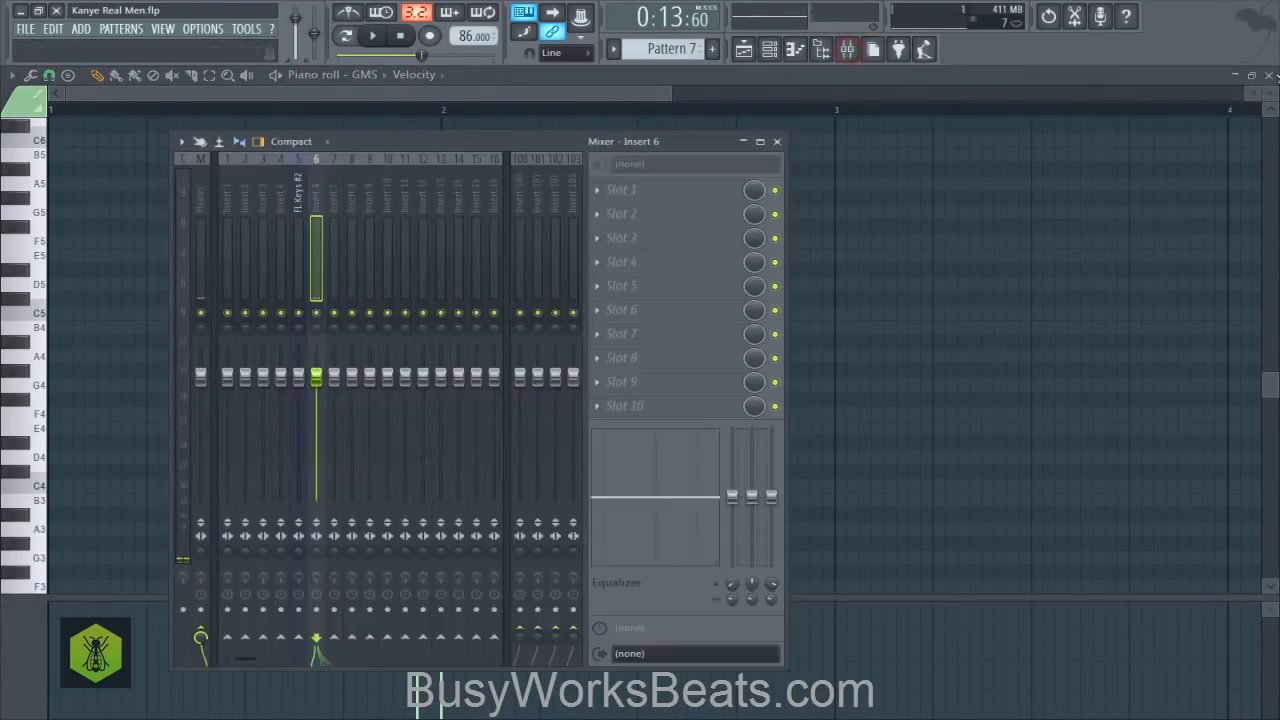
pyautogui.click(1270, 75)
pyautogui.rightClick(1147, 210)
pyautogui.hotkey('ctrl', 's')
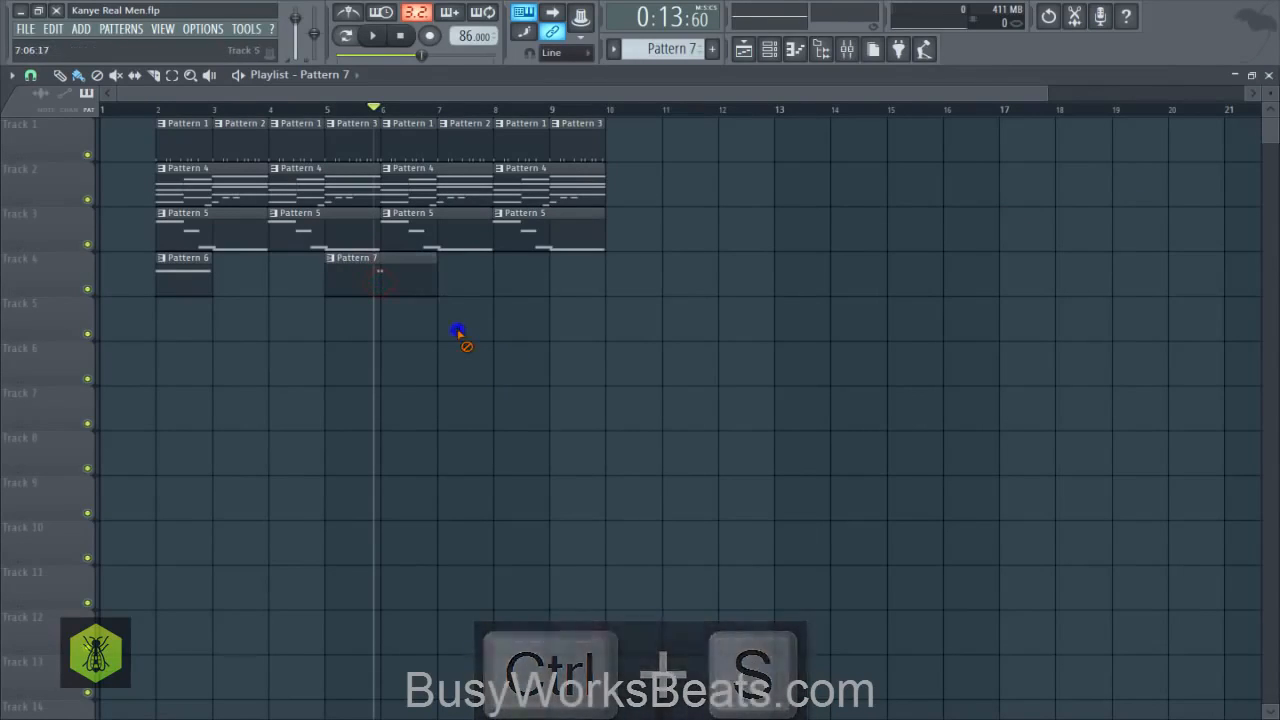
pyautogui.hotkey('ctrl', 's')
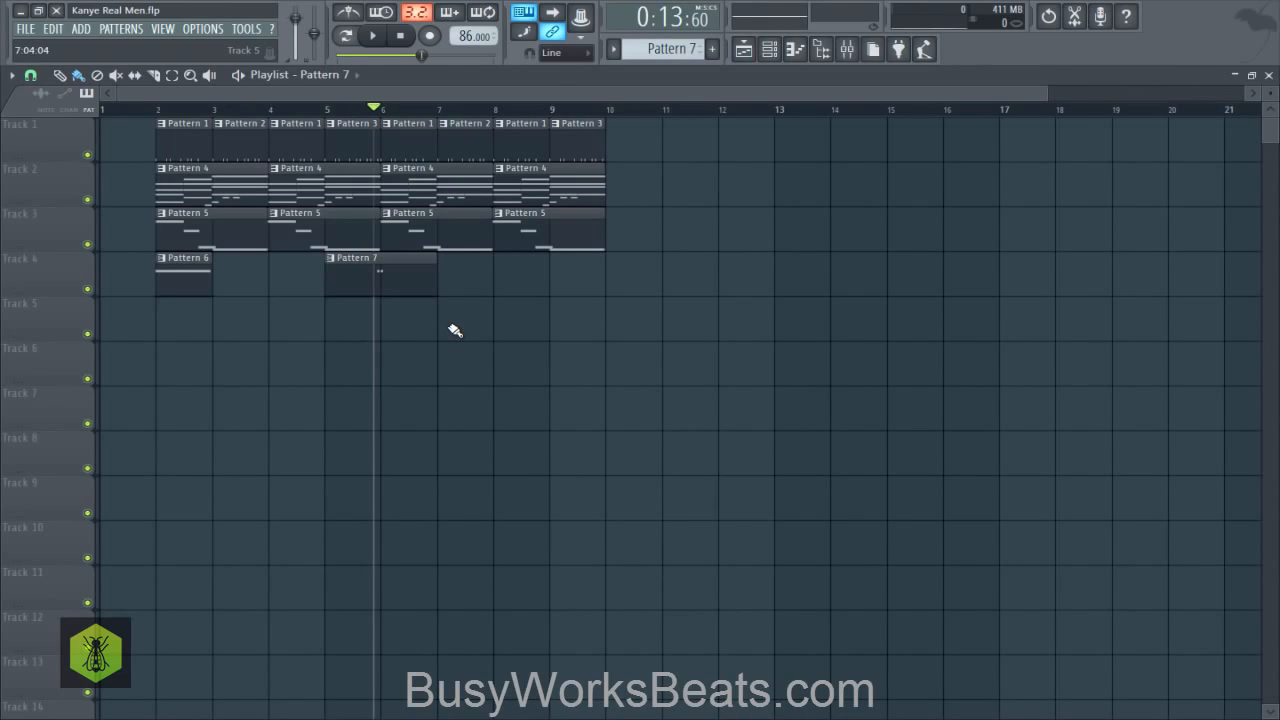
pyautogui.hotkey('ctrl', 's')
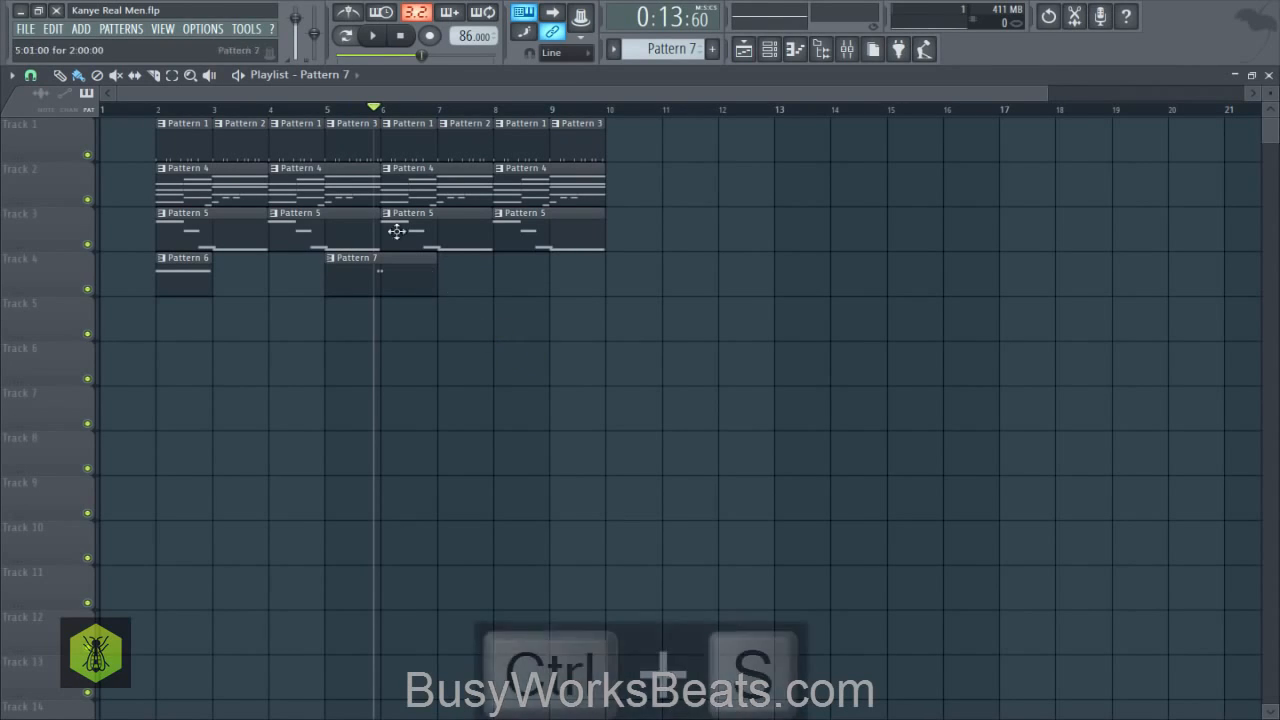
# - Load Fruity Reeverb 2 into the first effect slot of the FL Keys #2 mixer track
pyautogui.press('F9')
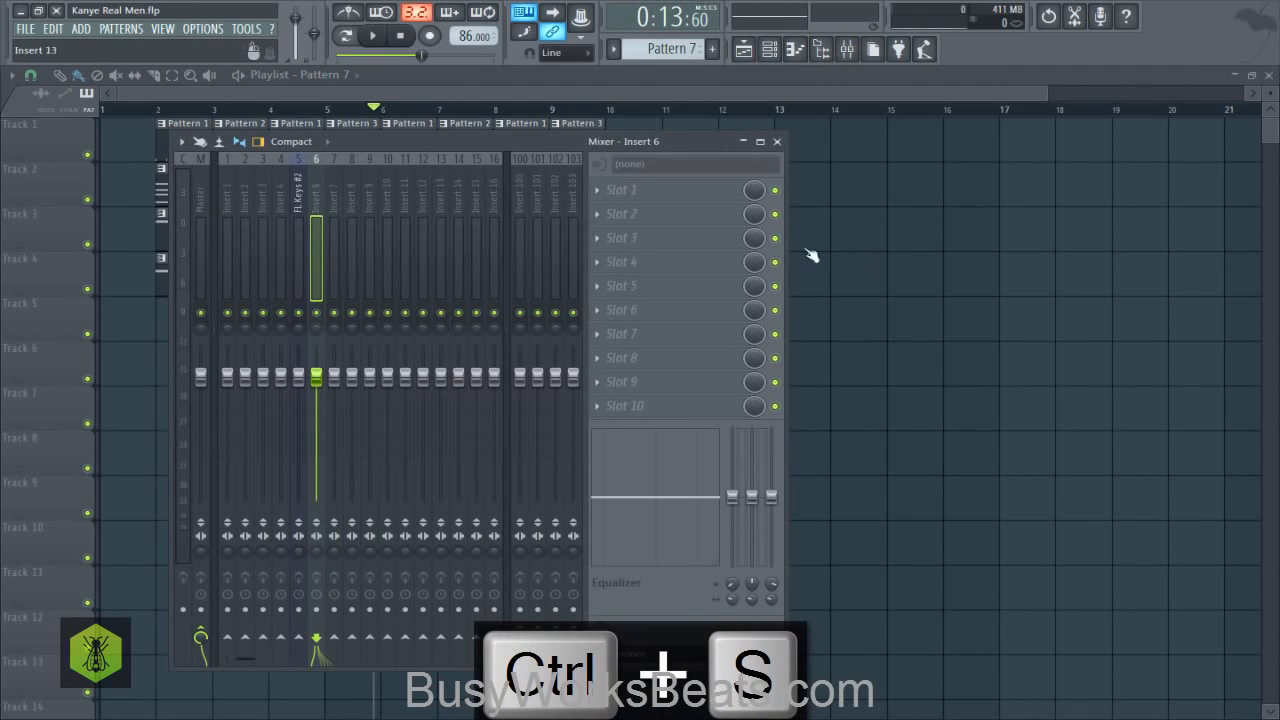
pyautogui.press('F9')
pyautogui.click(769, 48)
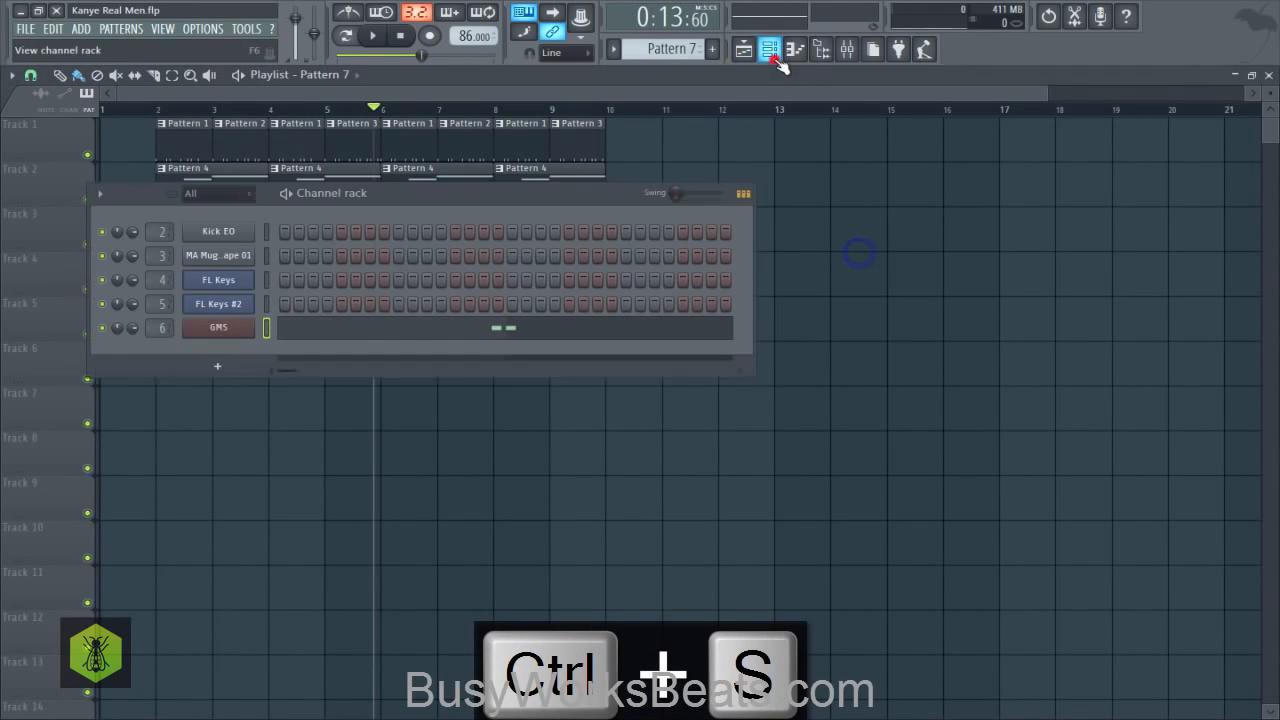
pyautogui.click(240, 304)
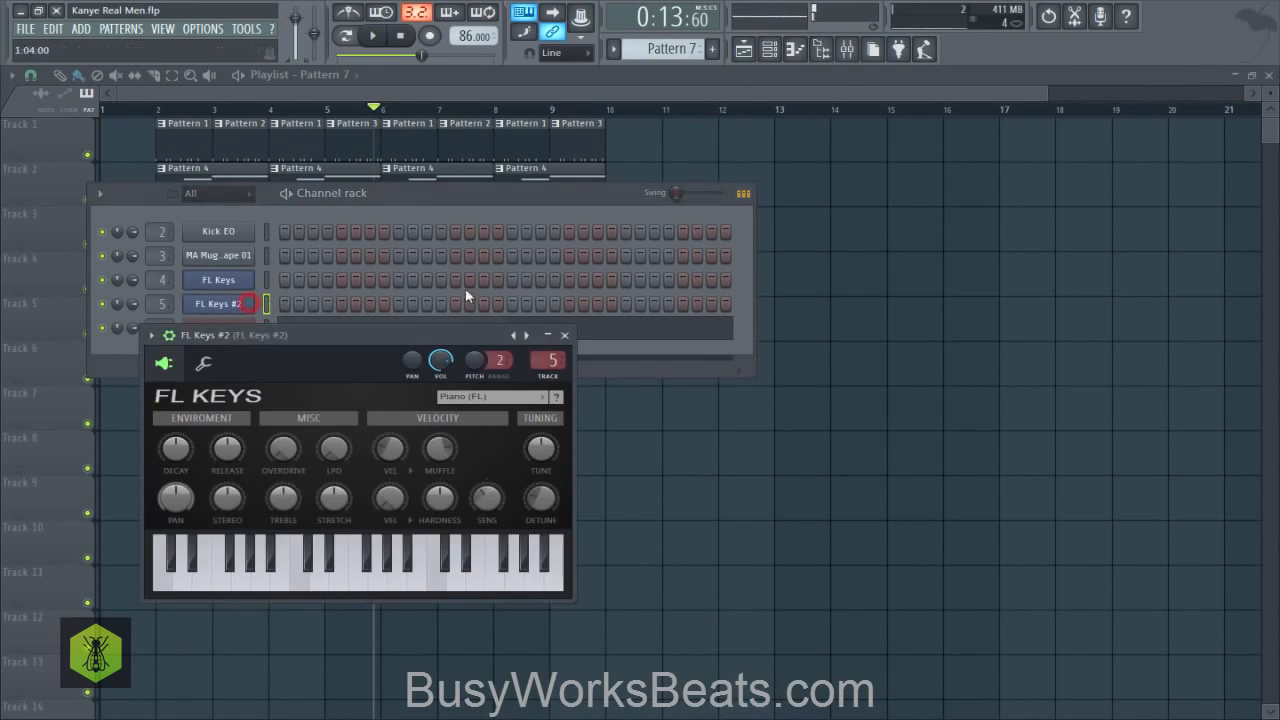
pyautogui.click(846, 52)
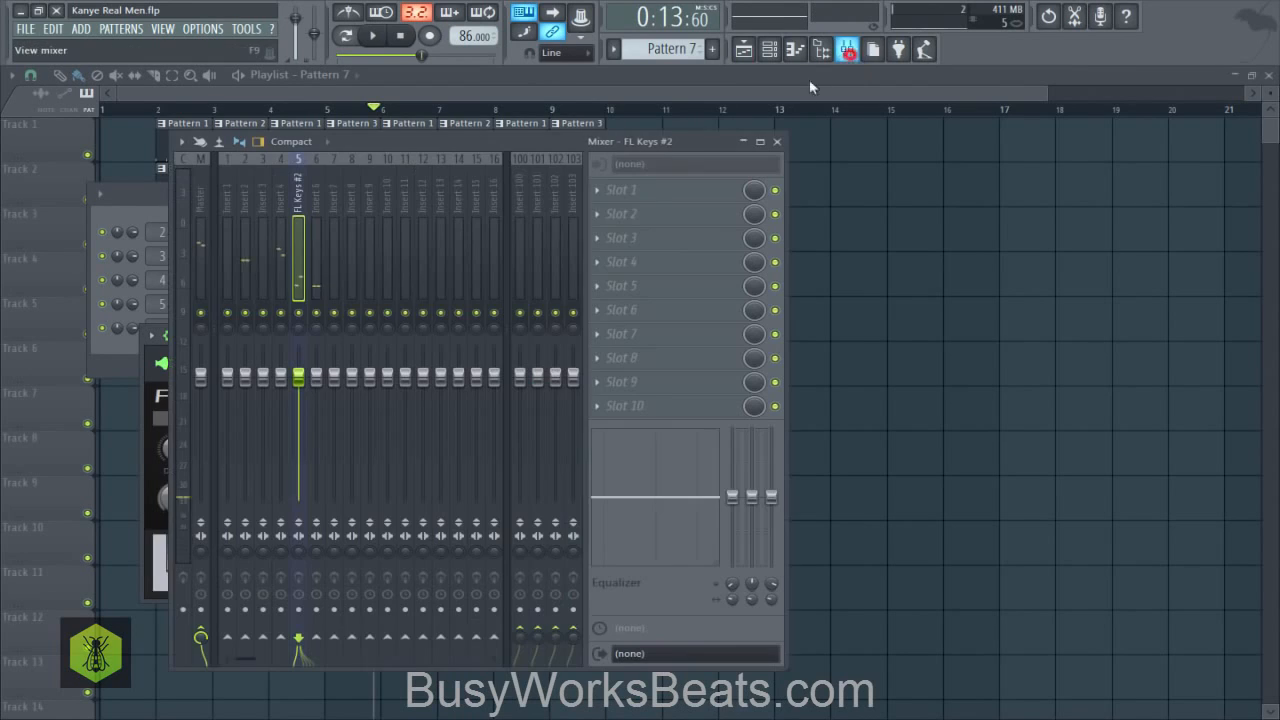
pyautogui.click(650, 193)
pyautogui.click(343, 320)
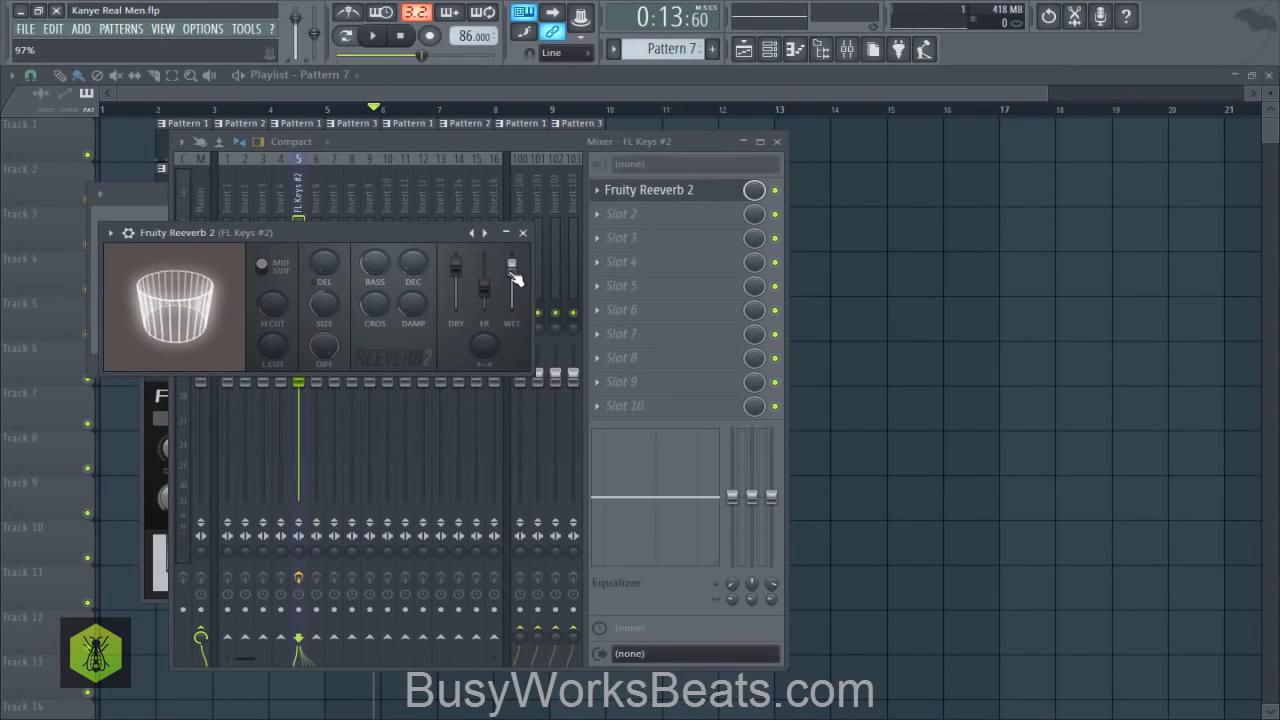
# - Lower the reverb's dry level against a high wet level and audition the FL Keys #2 track in solo
pyautogui.moveTo(456, 269); pyautogui.dragTo(456, 272)
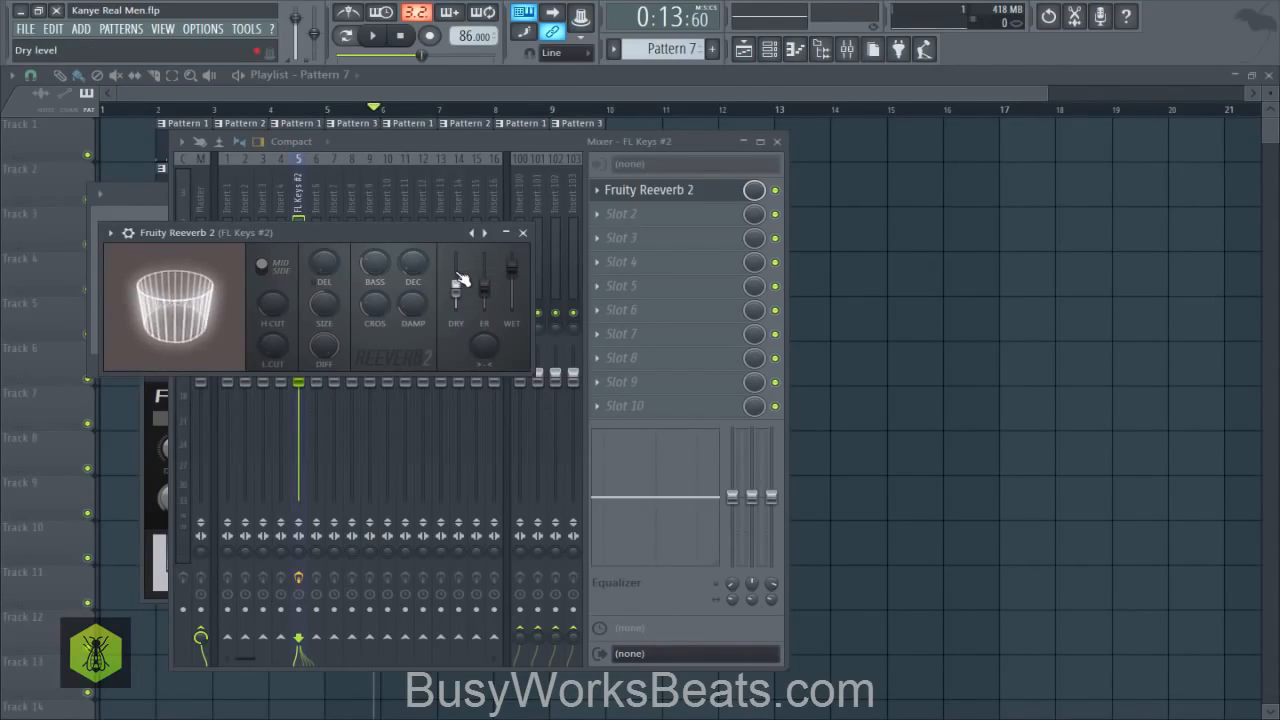
pyautogui.click(355, 147)
pyautogui.rightClick(300, 314)
pyautogui.press('space')
pyautogui.click(632, 192)
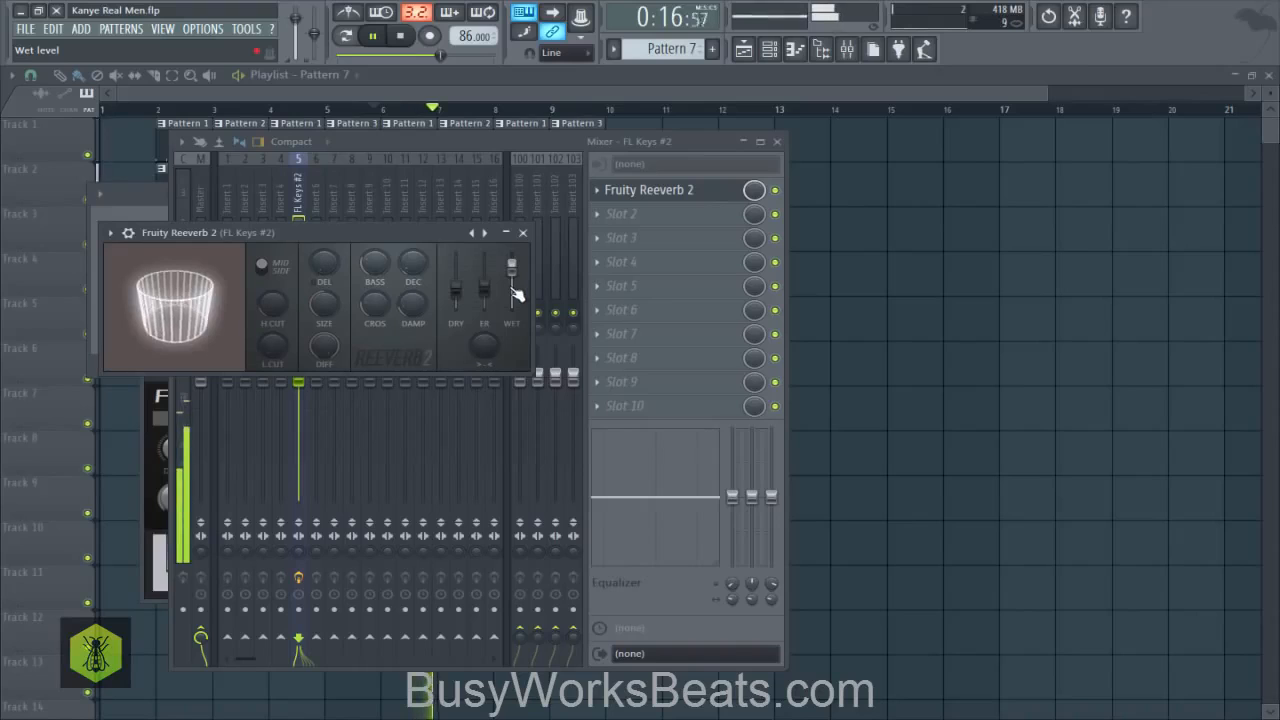
pyautogui.press('space')
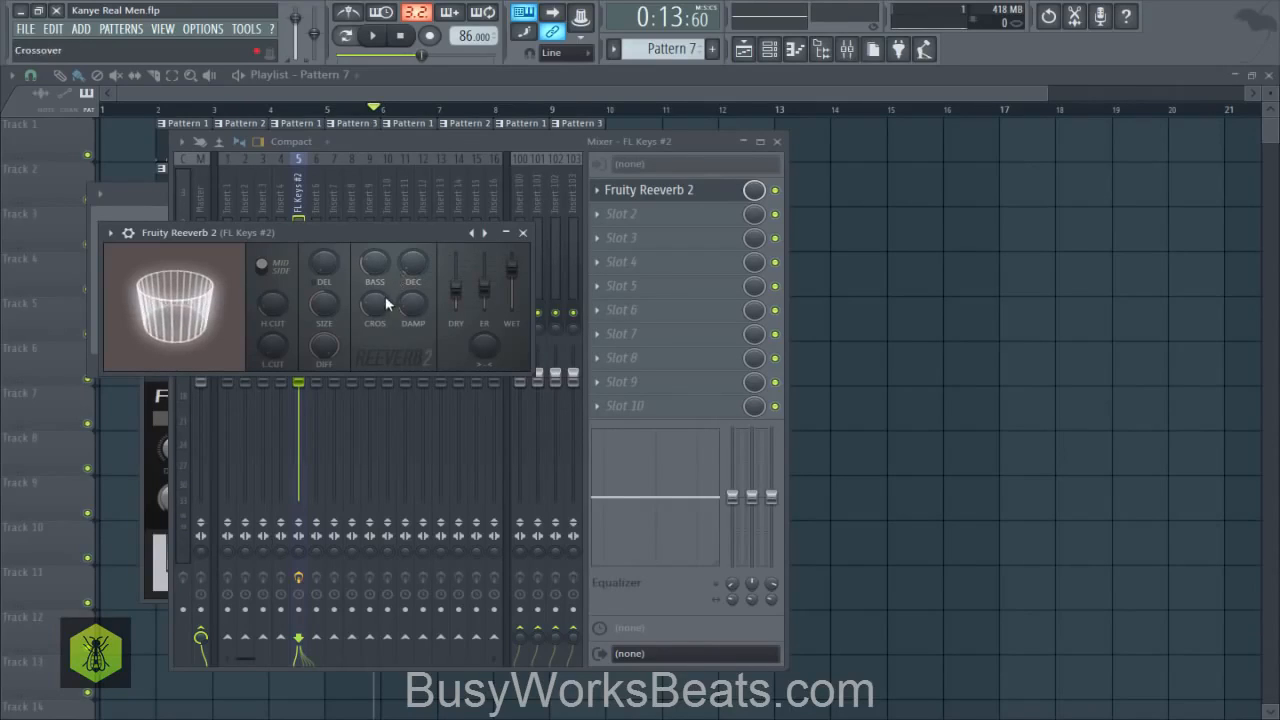
# - Adjust the decay time of the reverb on FL Keys #2 and audition the result
pyautogui.rightClick(418, 272)
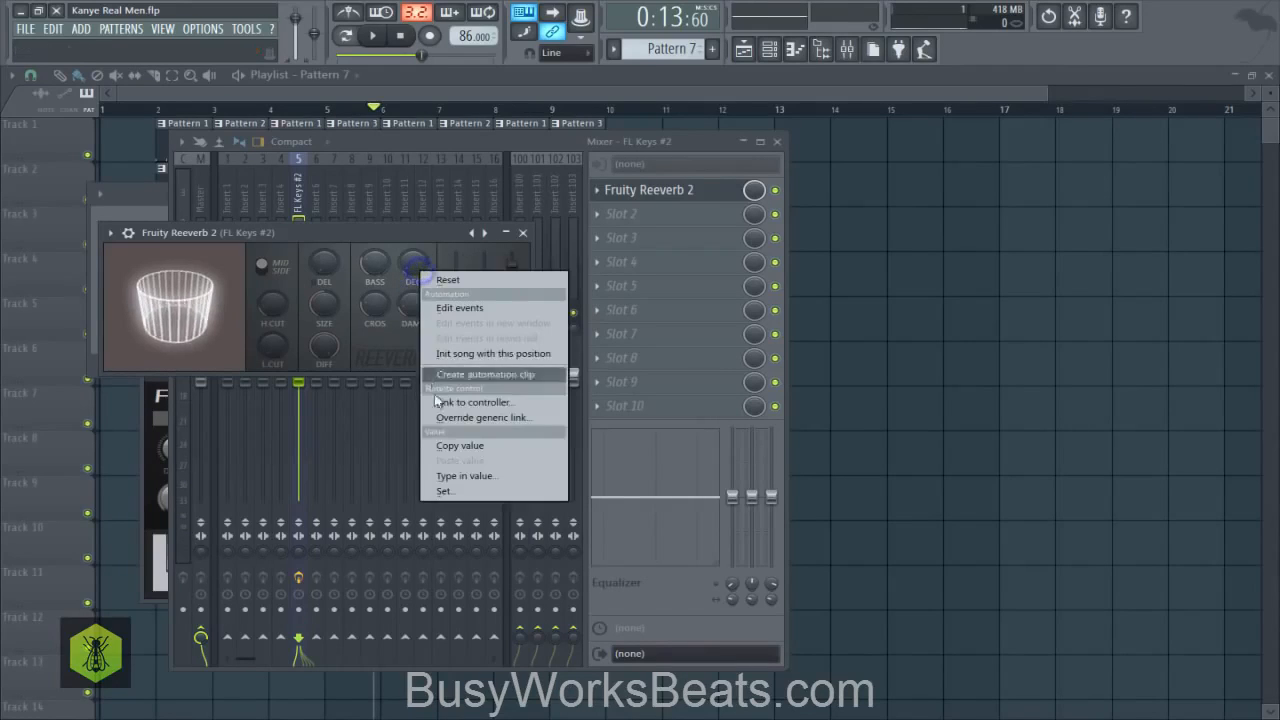
pyautogui.click(455, 449)
pyautogui.moveTo(421, 267); pyautogui.dragTo(419, 264)
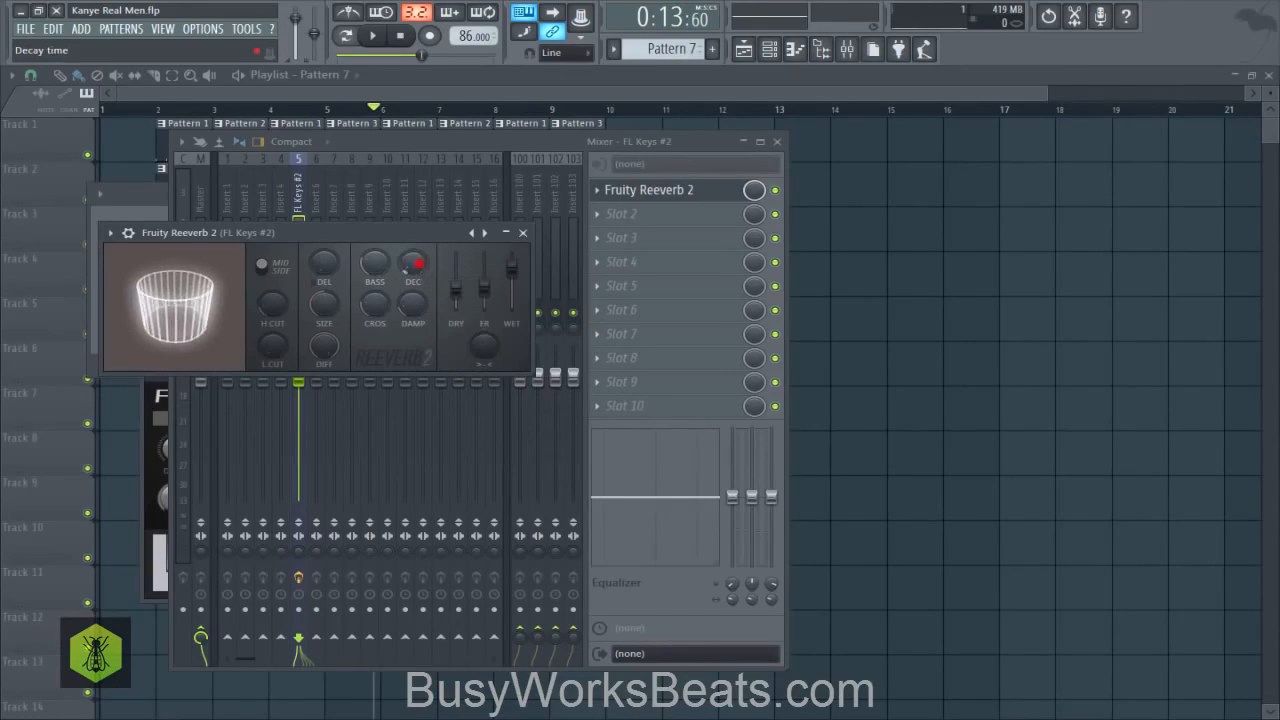
pyautogui.press('space')
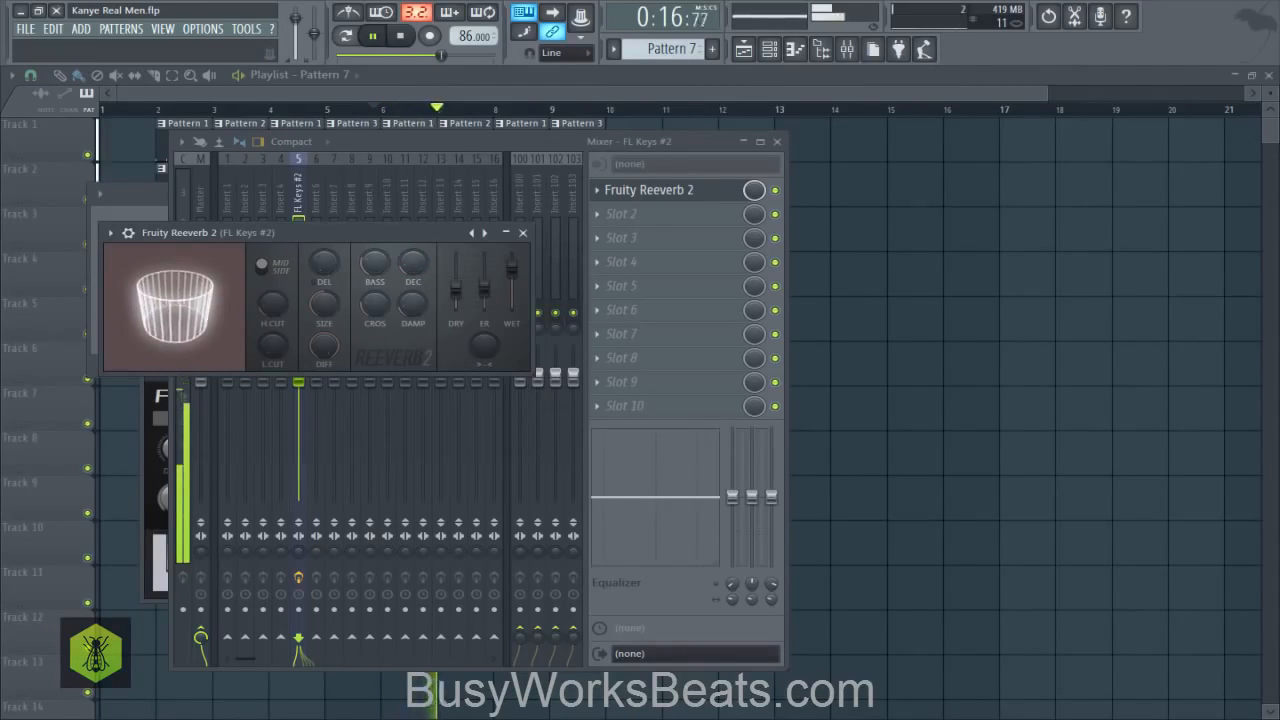
pyautogui.press('space')
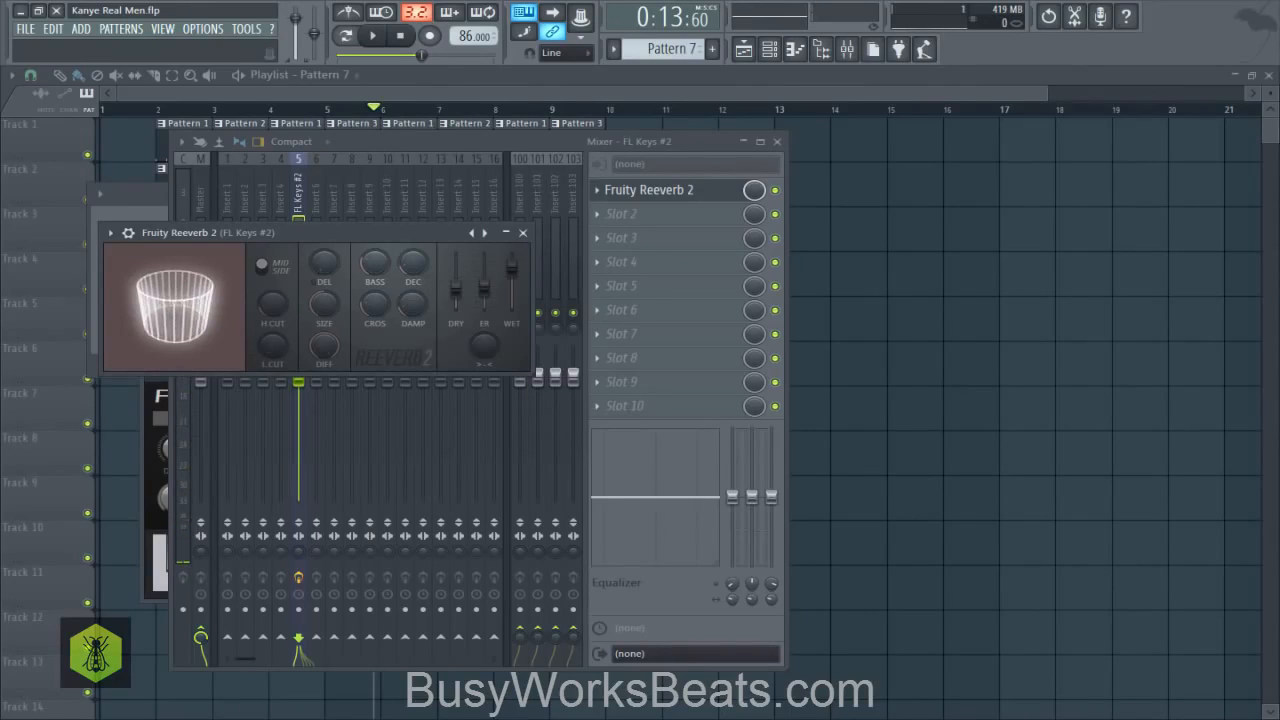
# - Close the reverb window and lower the FL Keys #2 mixer volume to 87% (-3.1 dB) during playback
pyautogui.click(523, 233)
pyautogui.press('space')
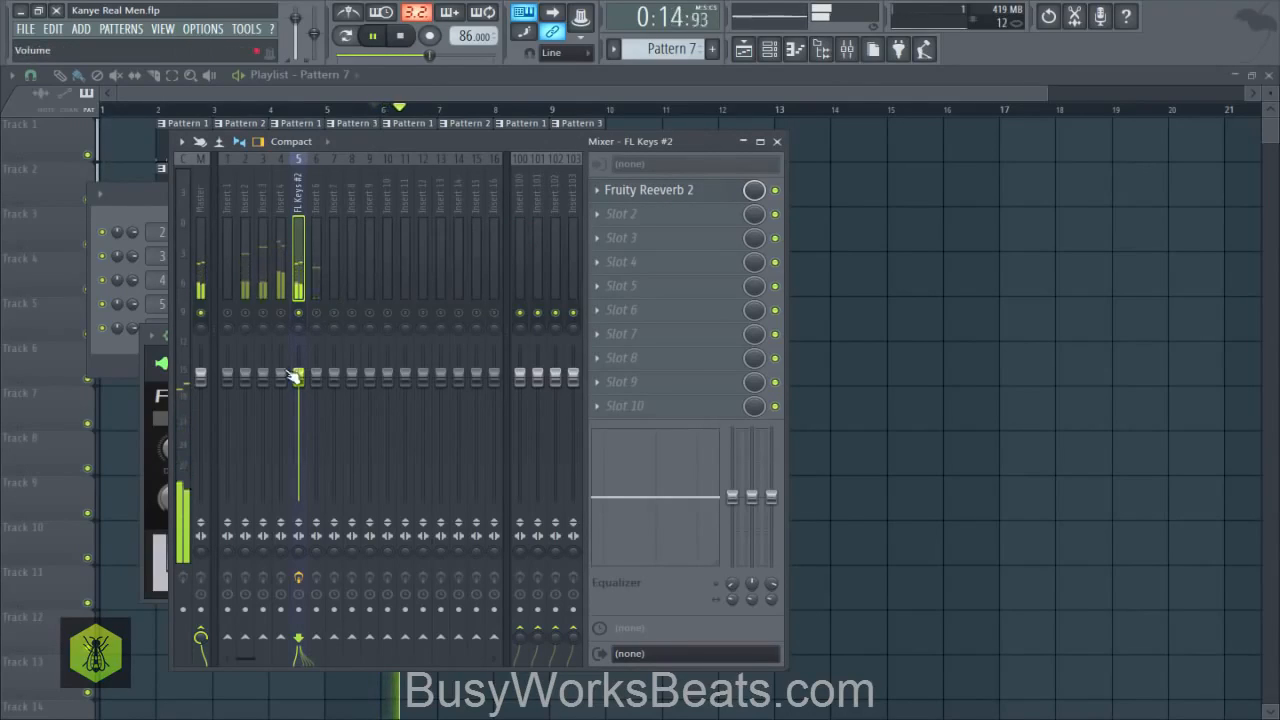
pyautogui.moveTo(296, 376); pyautogui.dragTo(297, 392)
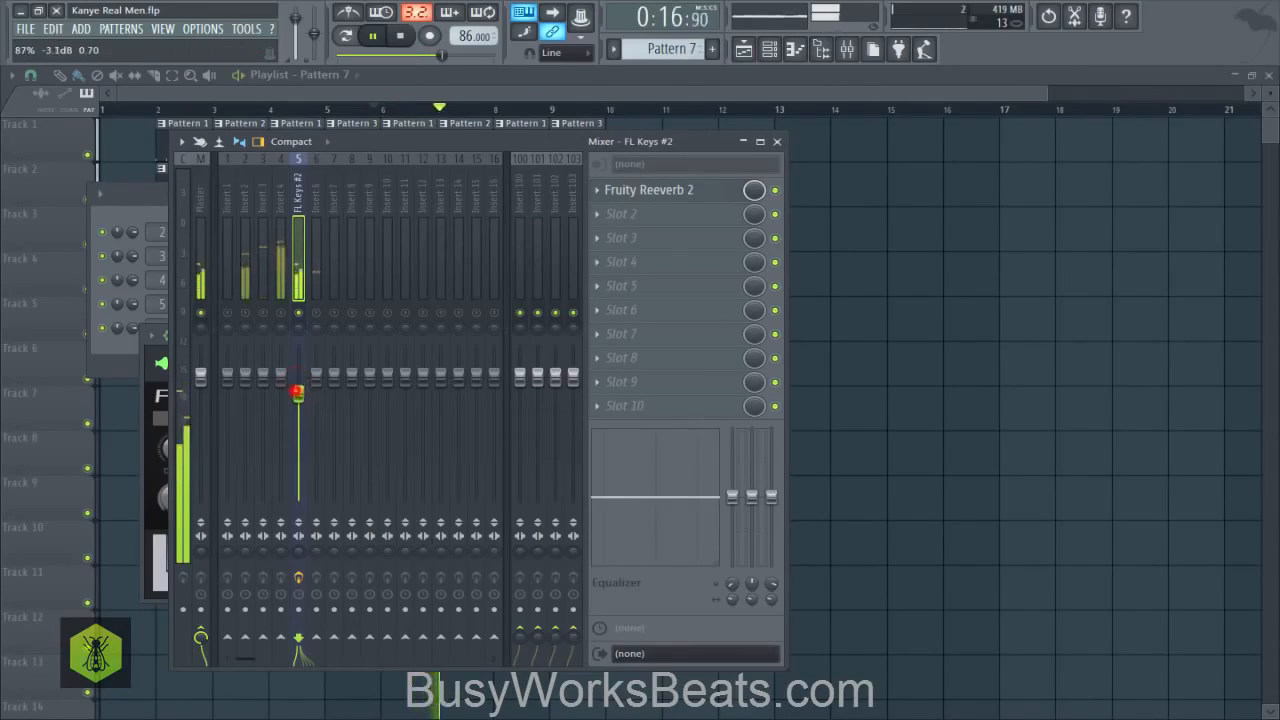
pyautogui.press('space')
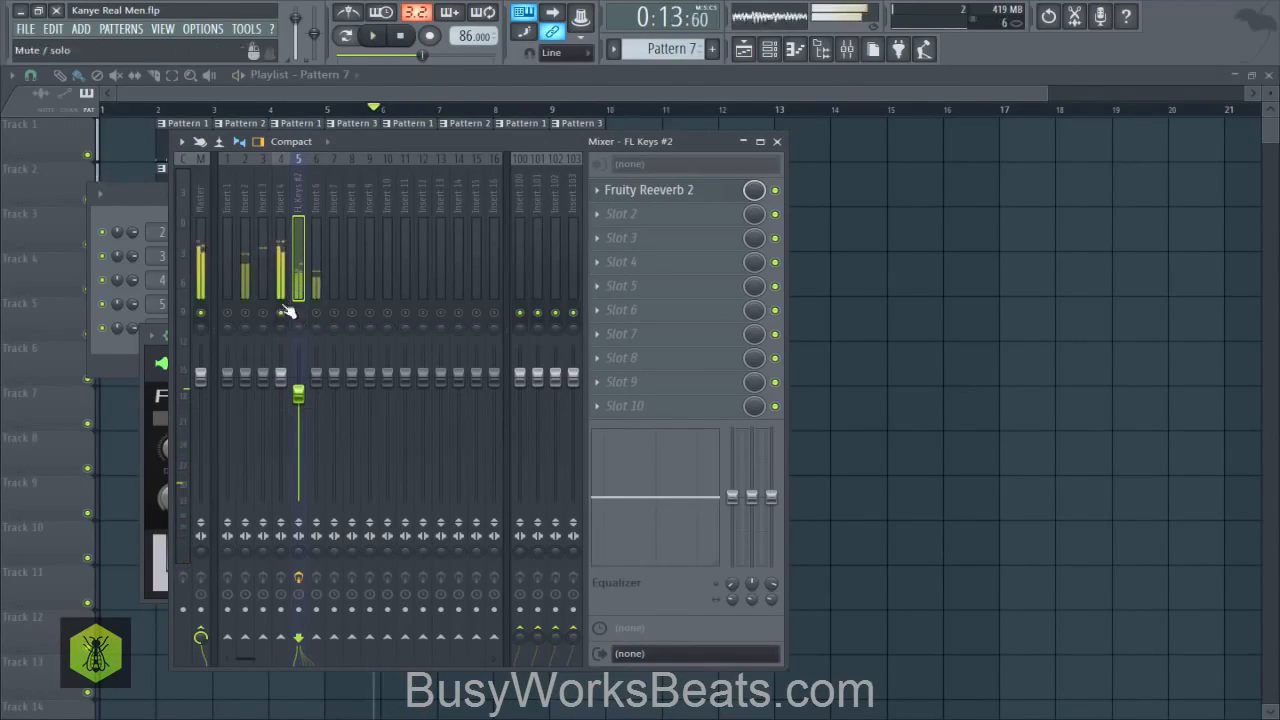
# - Lower the volume of mixer track Insert 4 and load Fruity parametric EQ 2 into its first effect slot
pyautogui.moveTo(278, 375); pyautogui.dragTo(280, 402)
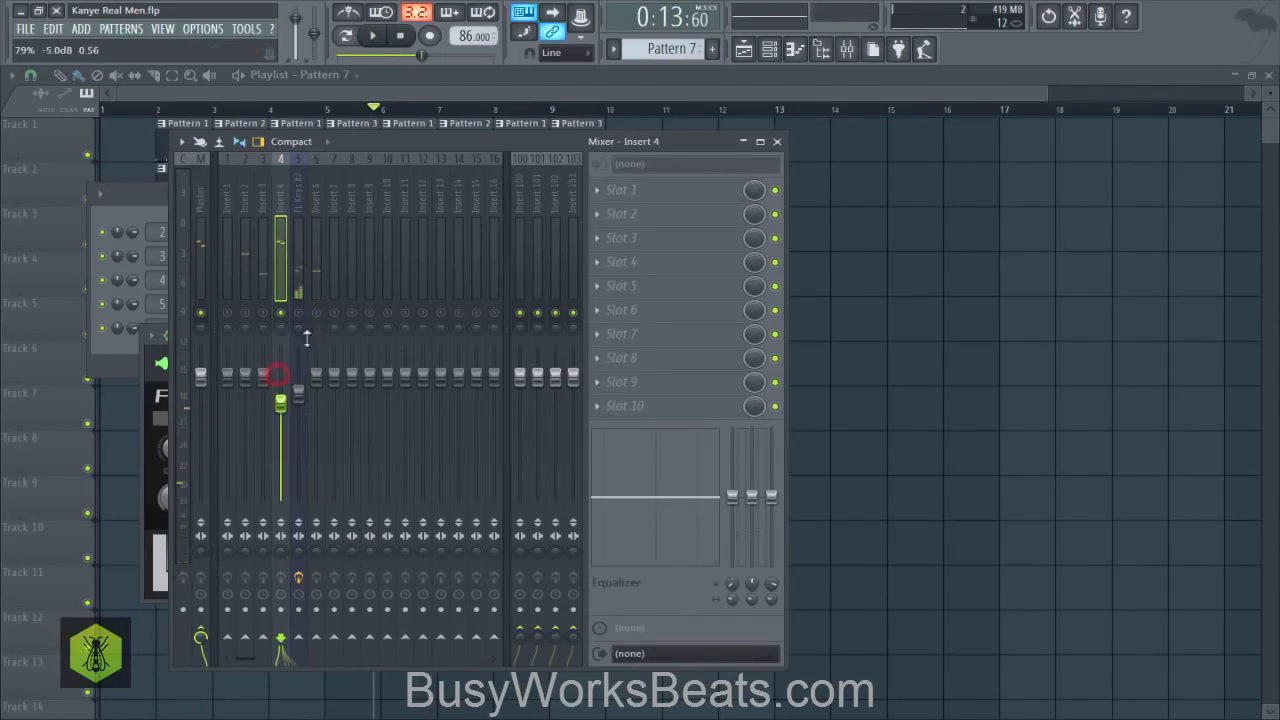
pyautogui.click(611, 194)
pyautogui.click(352, 264)
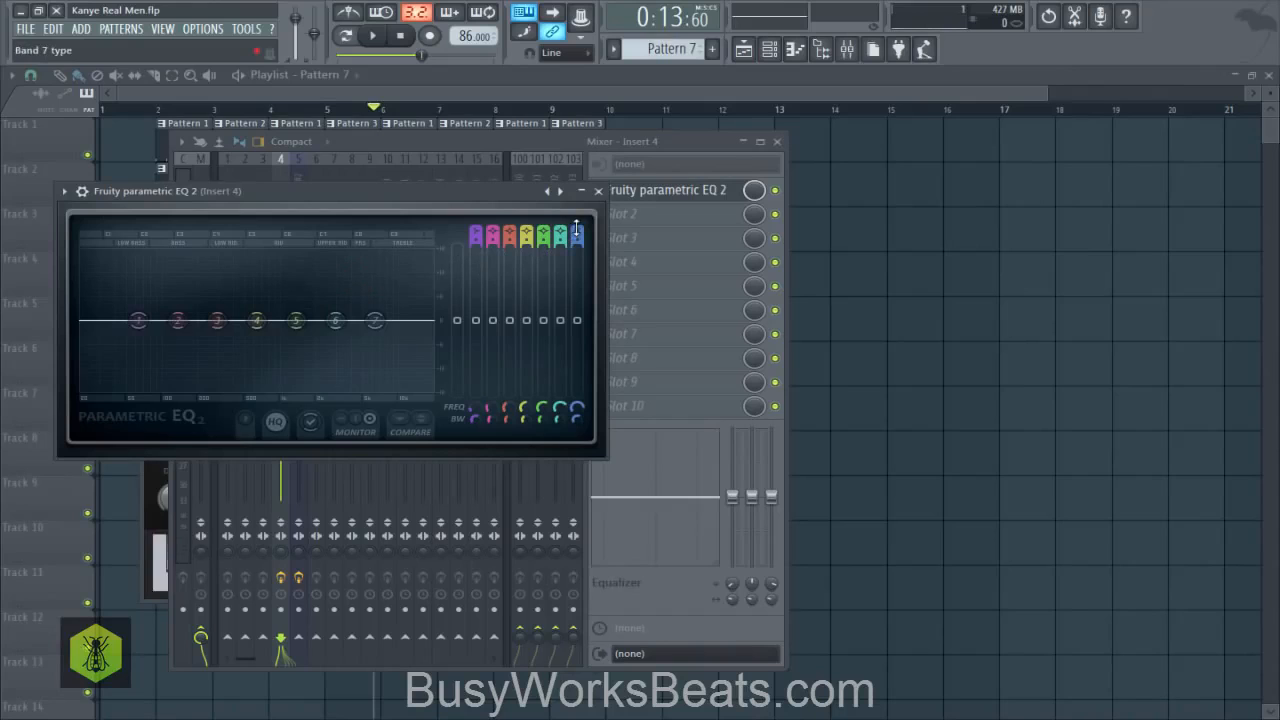
# - Set EQ band 7 on Insert 4 to low pass and lower its frequency to about band 4's position during playback
pyautogui.scroll(-6, 576, 232)
pyautogui.press('space')
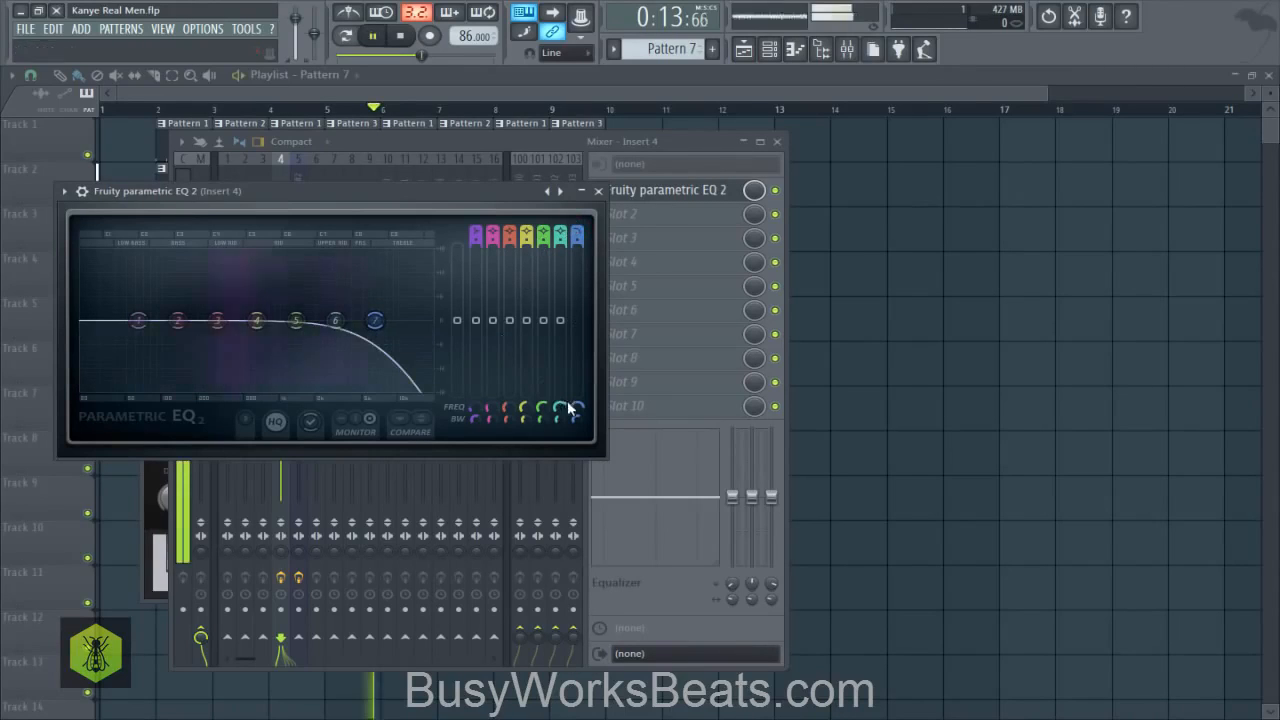
pyautogui.moveTo(568, 408); pyautogui.dragTo(568, 456)
pyautogui.press('space')
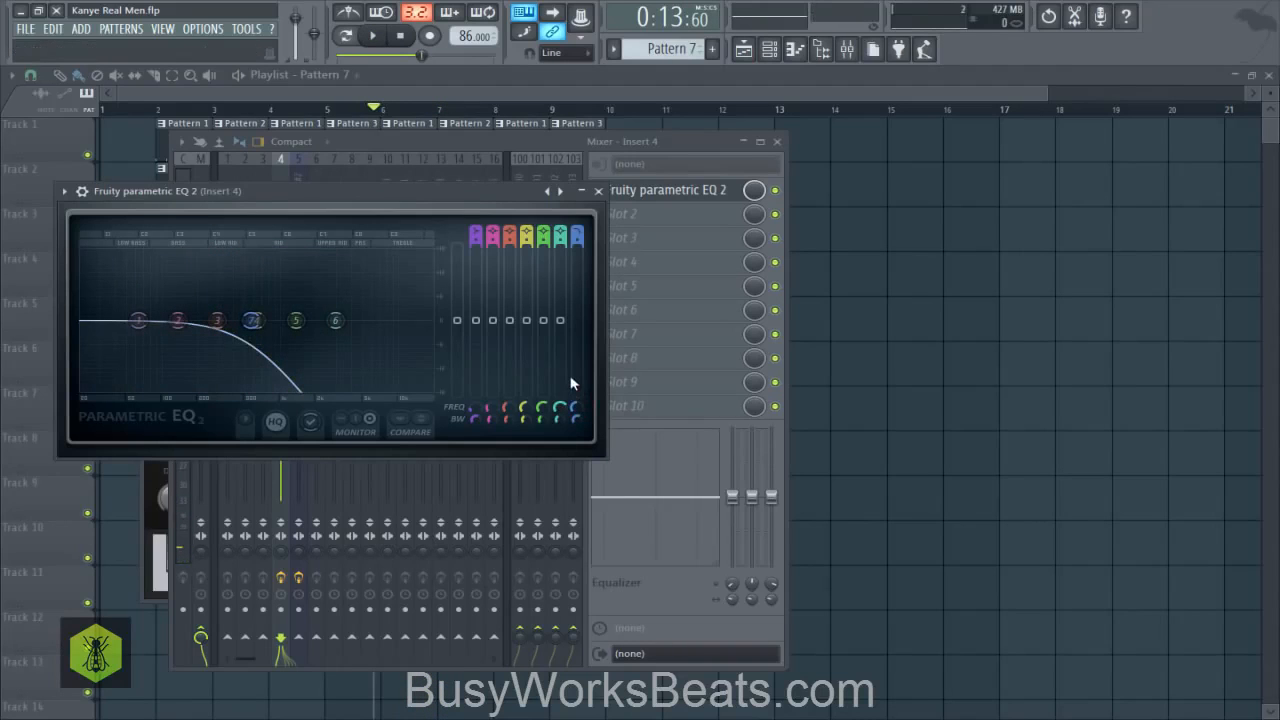
# - Audition the low-passed Insert 4, close its EQ window and load Fruity Reeverb 2 into the track's second effect slot
pyautogui.press('space')
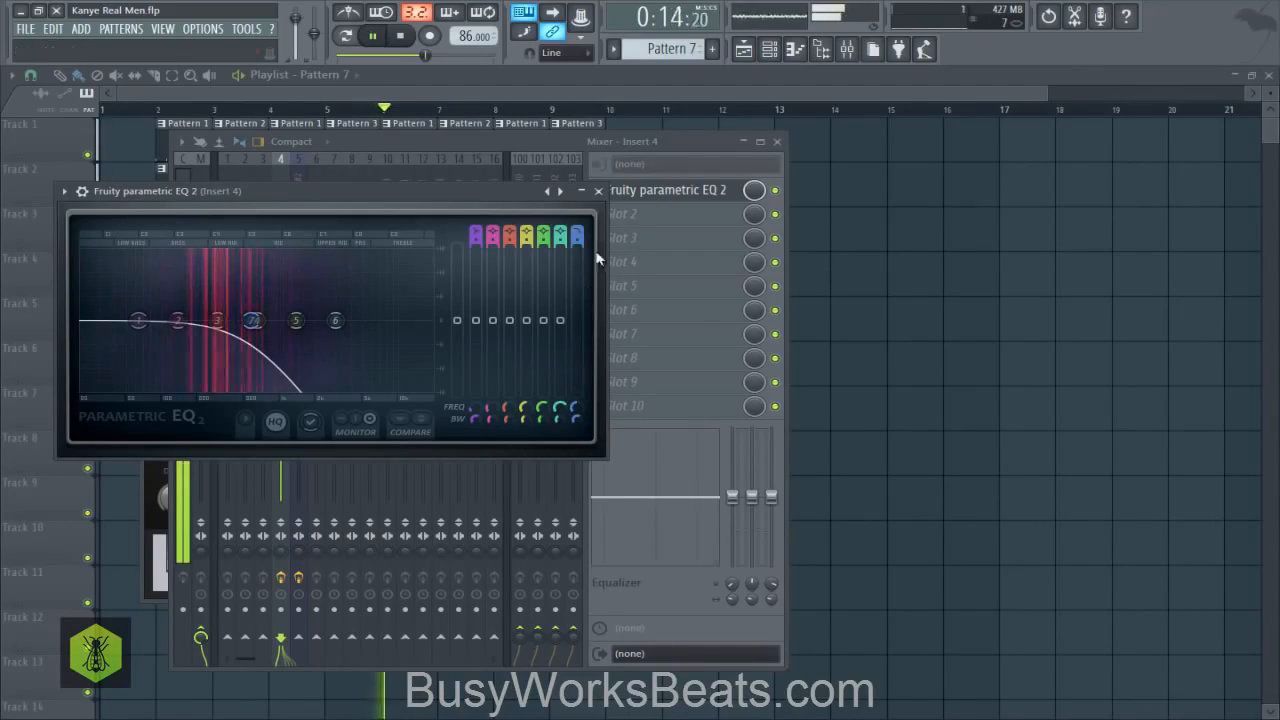
pyautogui.click(598, 190)
pyautogui.press('space')
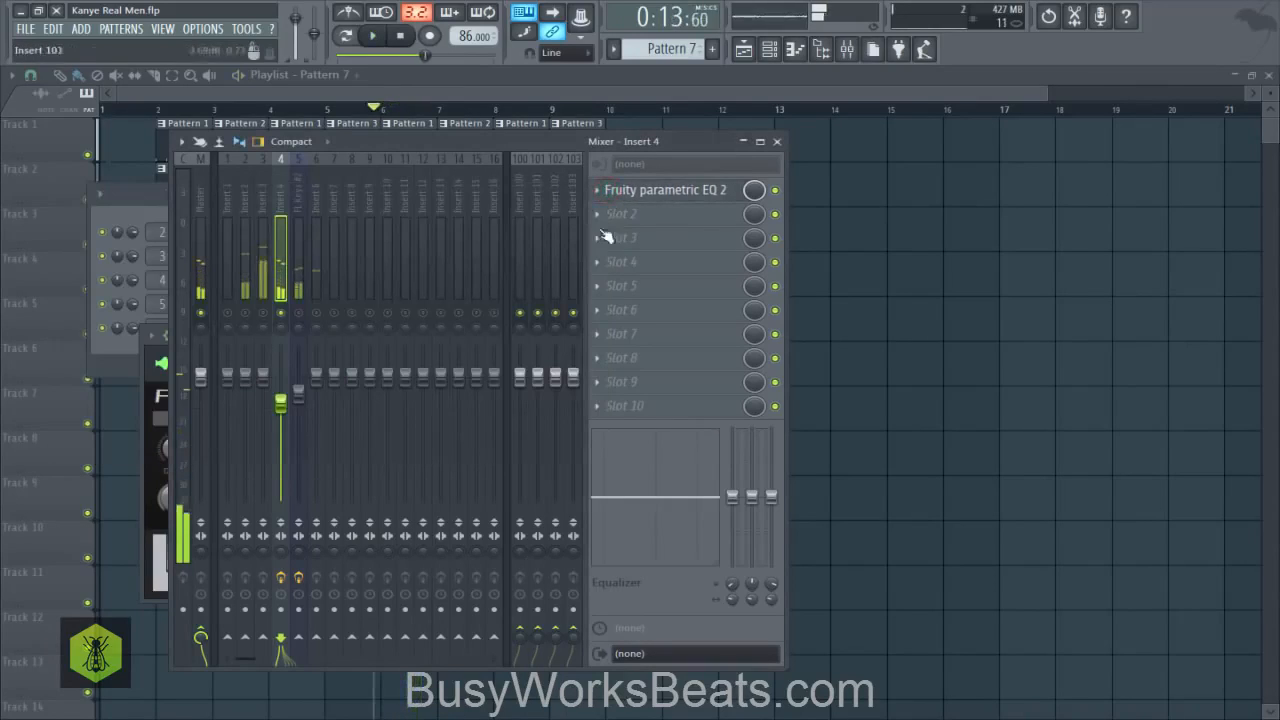
pyautogui.click(607, 212)
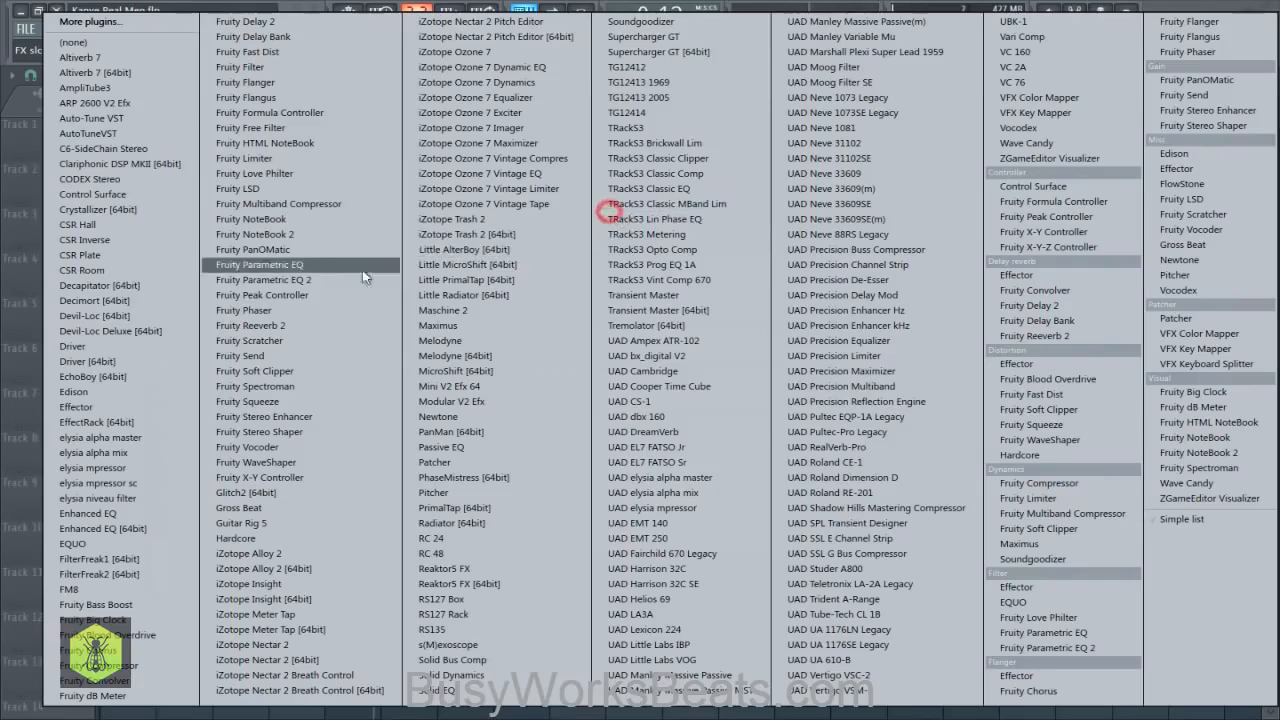
pyautogui.click(308, 334)
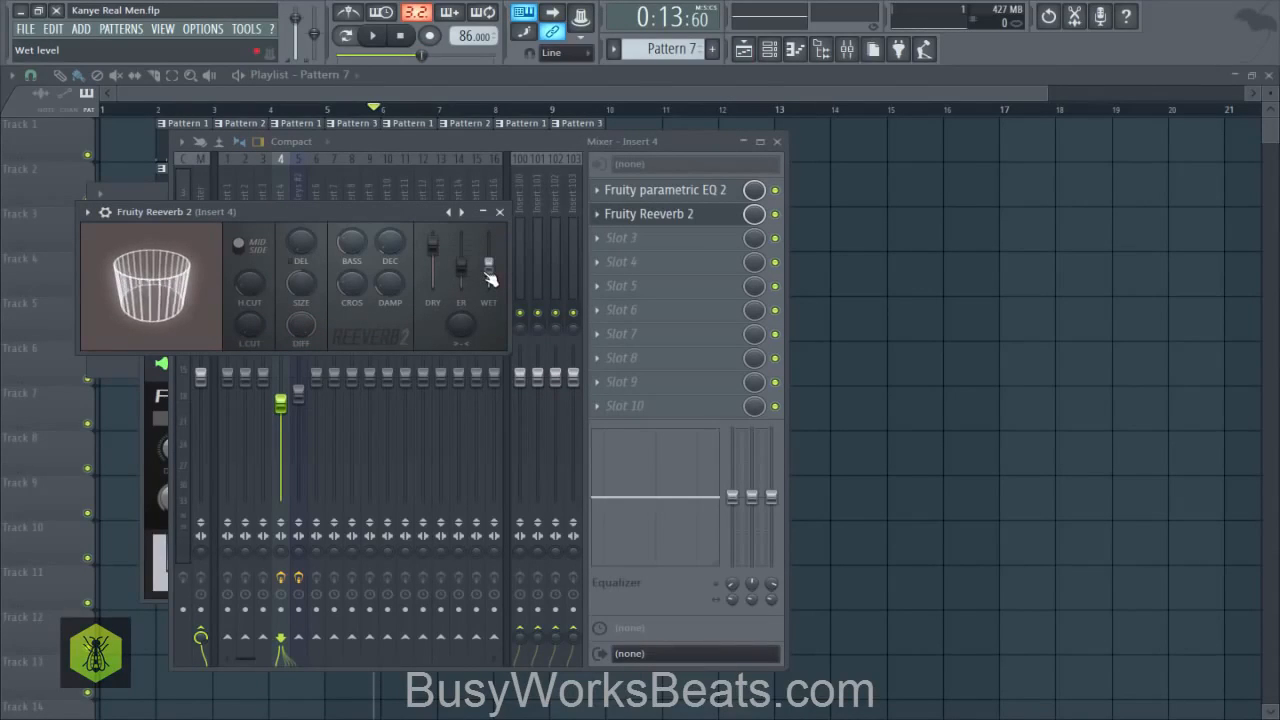
# - Set the reverb's wet level on Insert 4 to 51% during playback and close the reverb window
pyautogui.press('space')
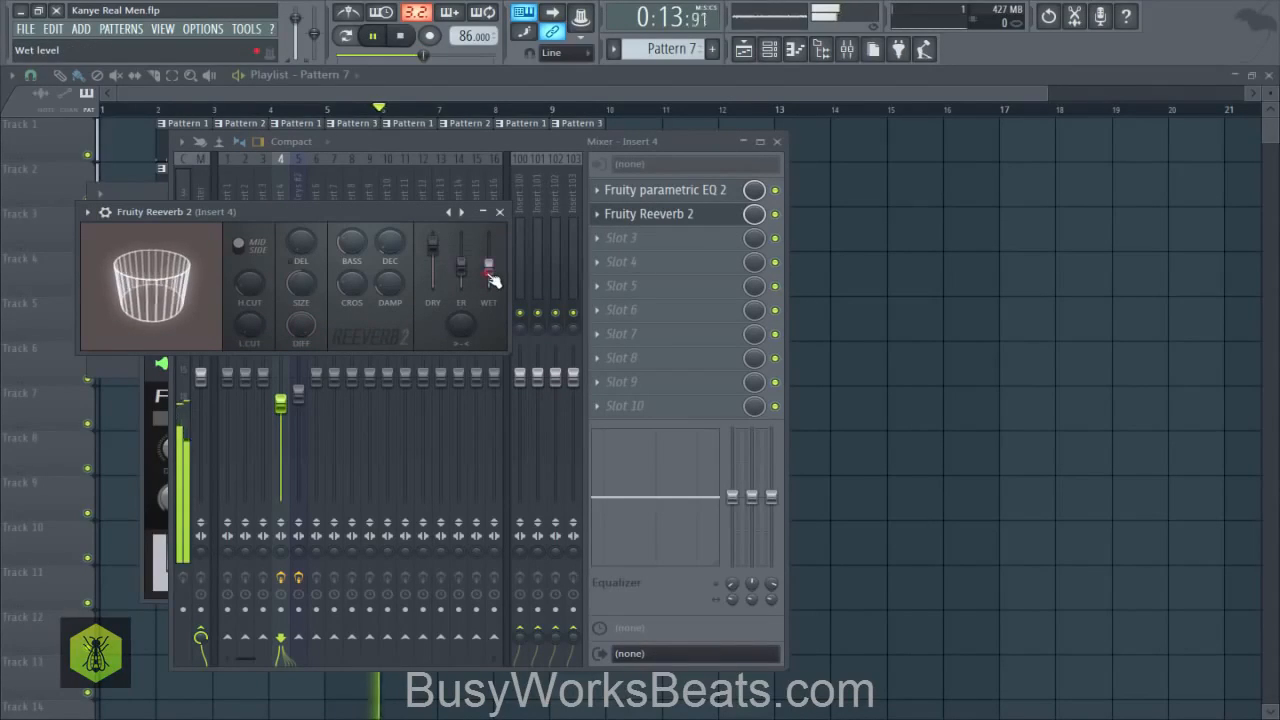
pyautogui.moveTo(488, 274); pyautogui.dragTo(488, 264)
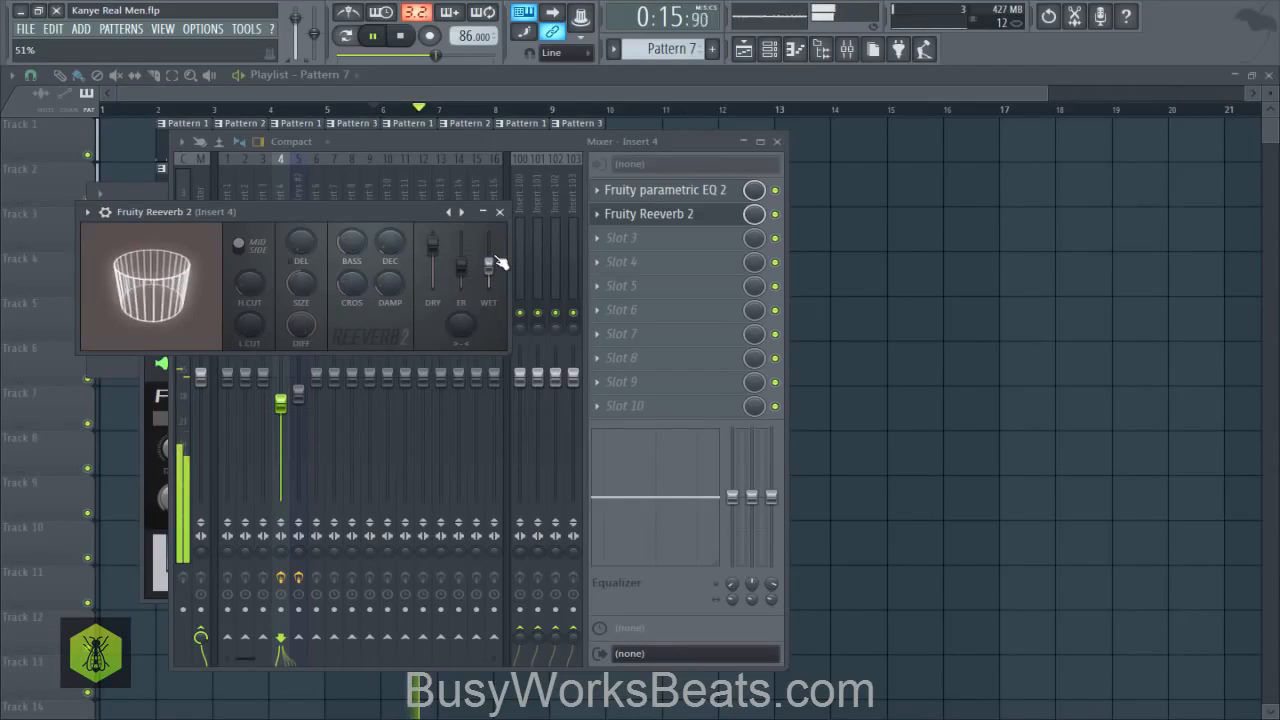
pyautogui.click(500, 212)
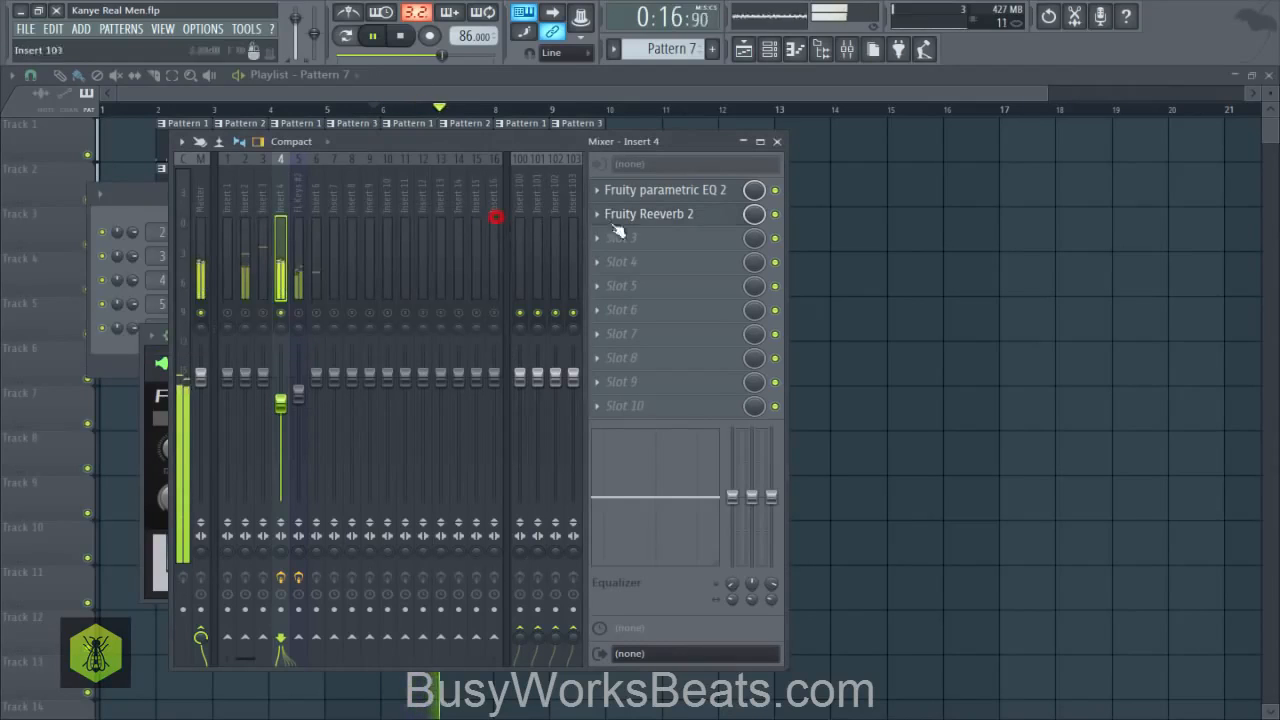
# - Unmute the FL Keys #2 mixer track alongside Insert 4, check the instrument's mixer routing and audition both tracks together
pyautogui.press('space')
pyautogui.click(299, 314)
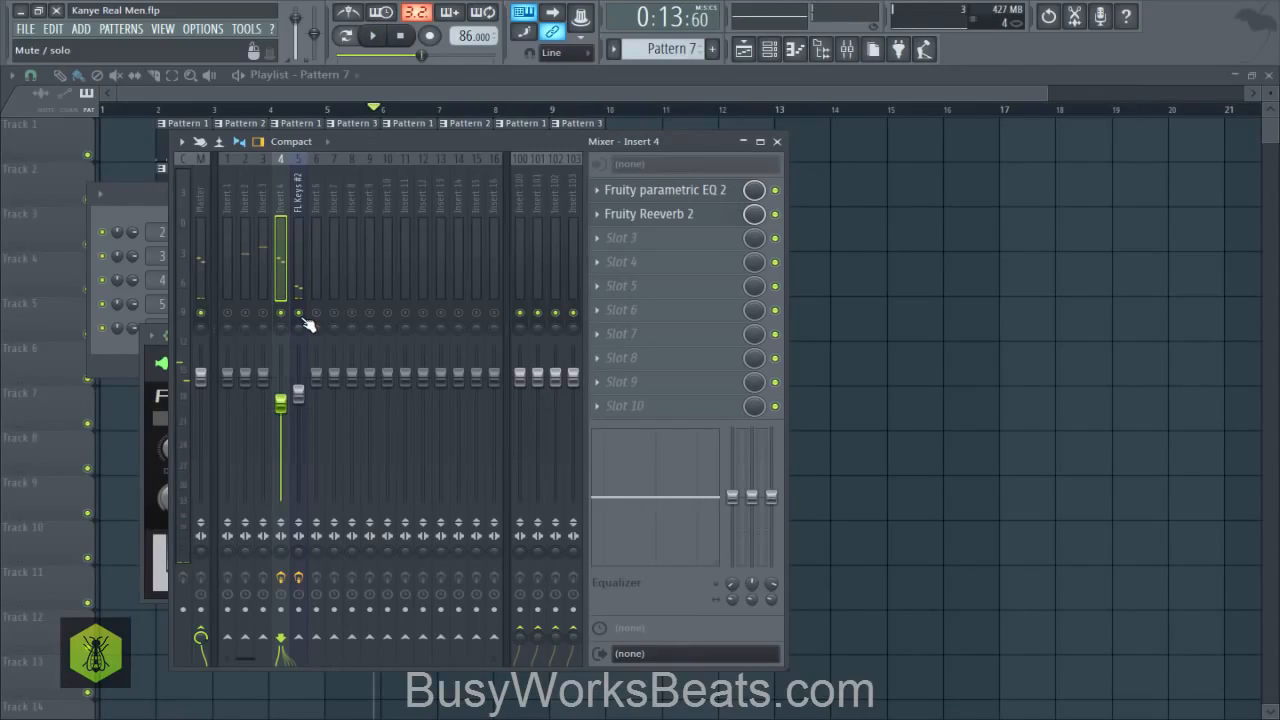
pyautogui.click(163, 440)
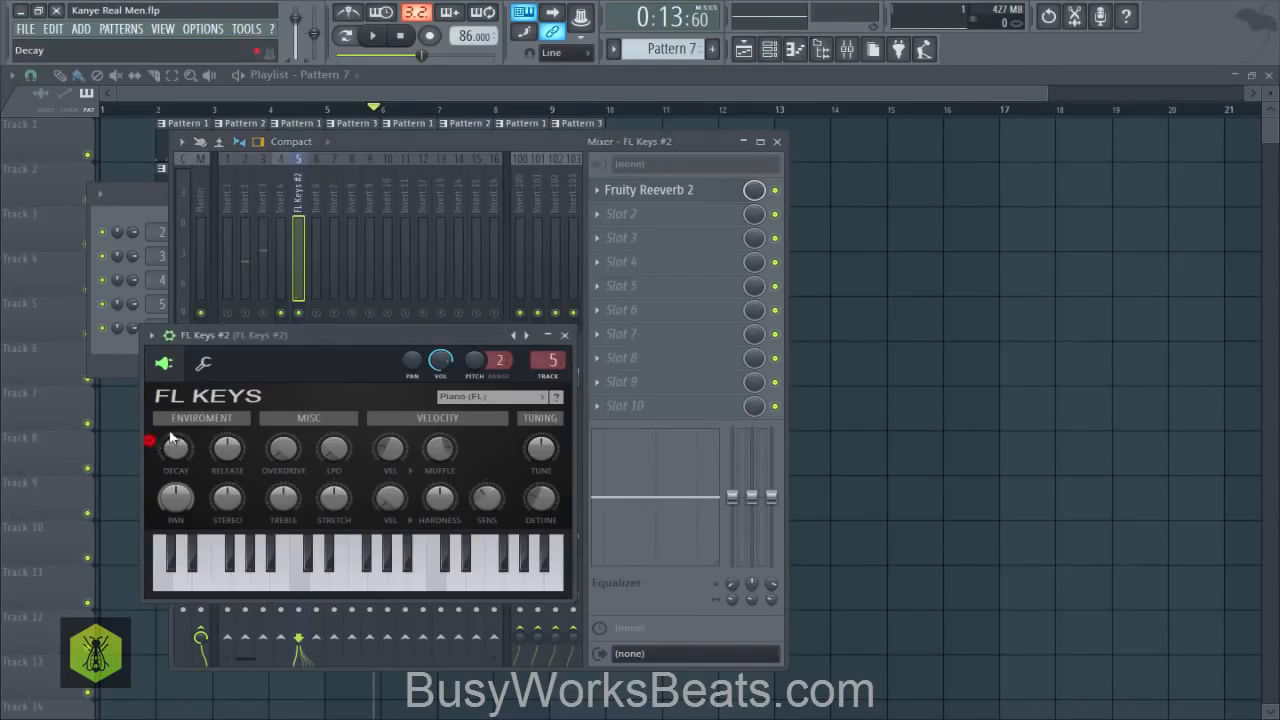
pyautogui.click(564, 336)
pyautogui.press('space')
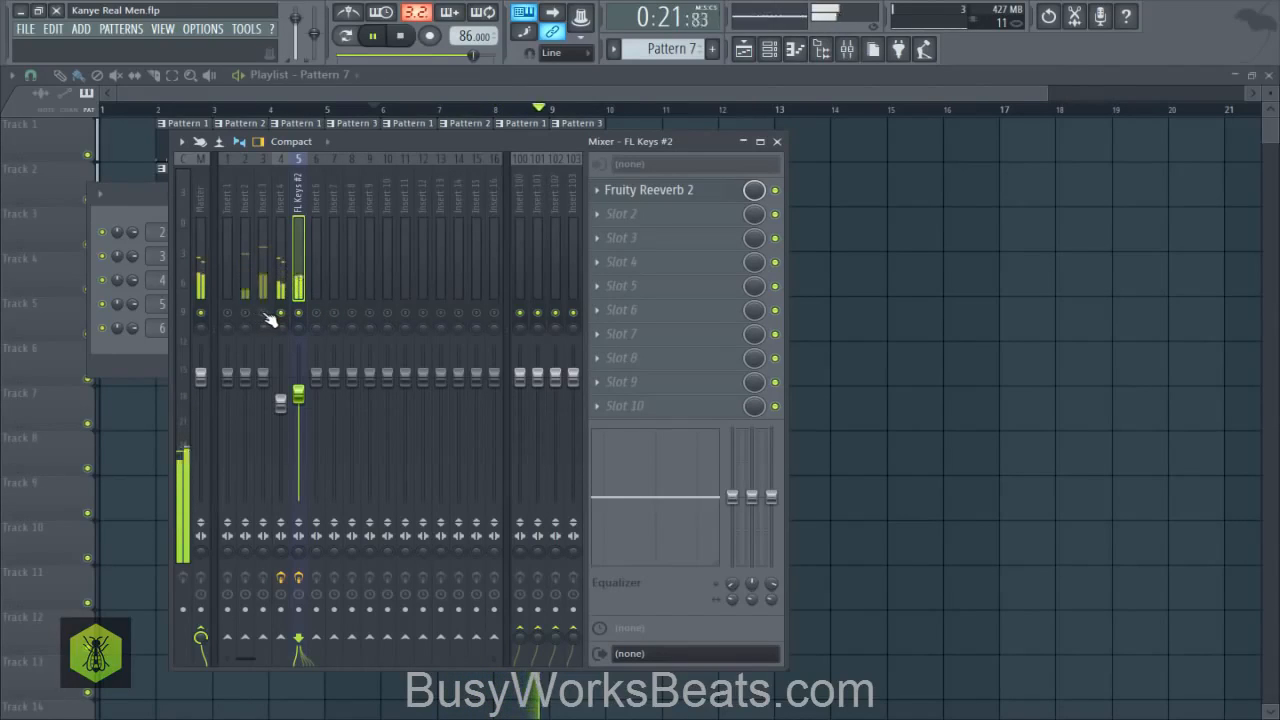
pyautogui.press('space')
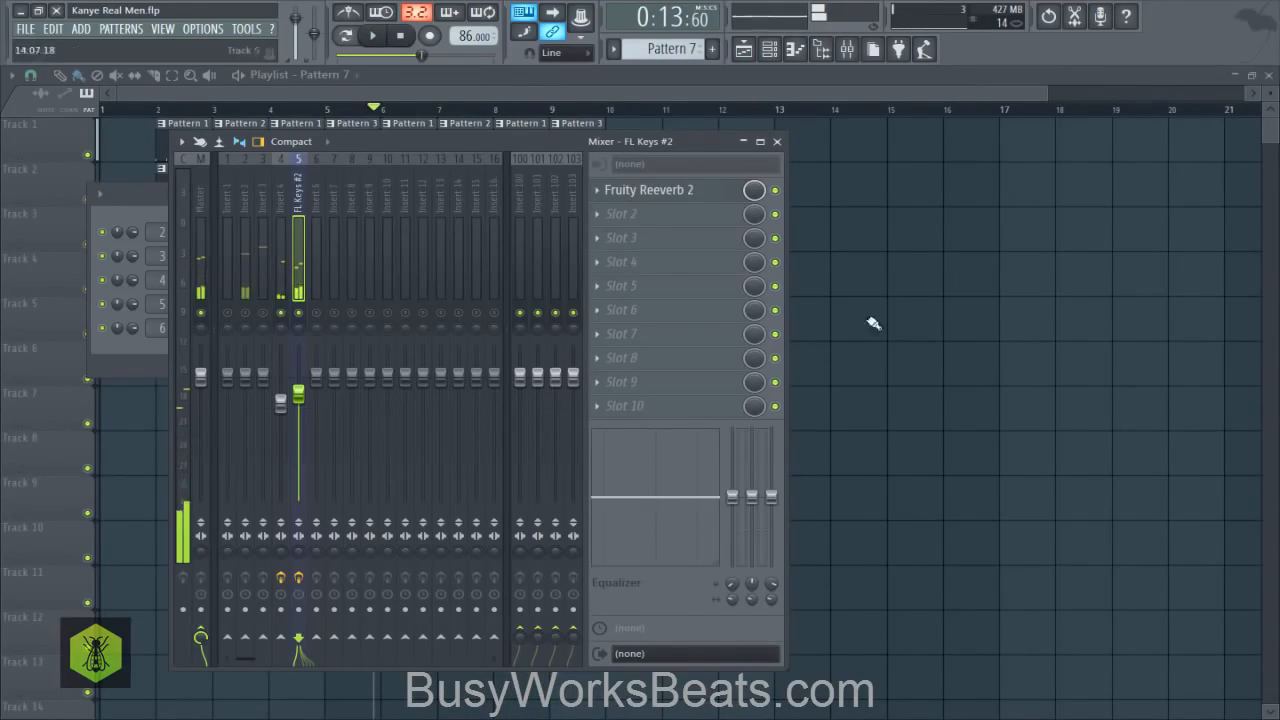
# - Unmute all mixer tracks, solo Insert 6 and load Fruity parametric EQ 2 into its first effect slot
pyautogui.rightClick(285, 317)
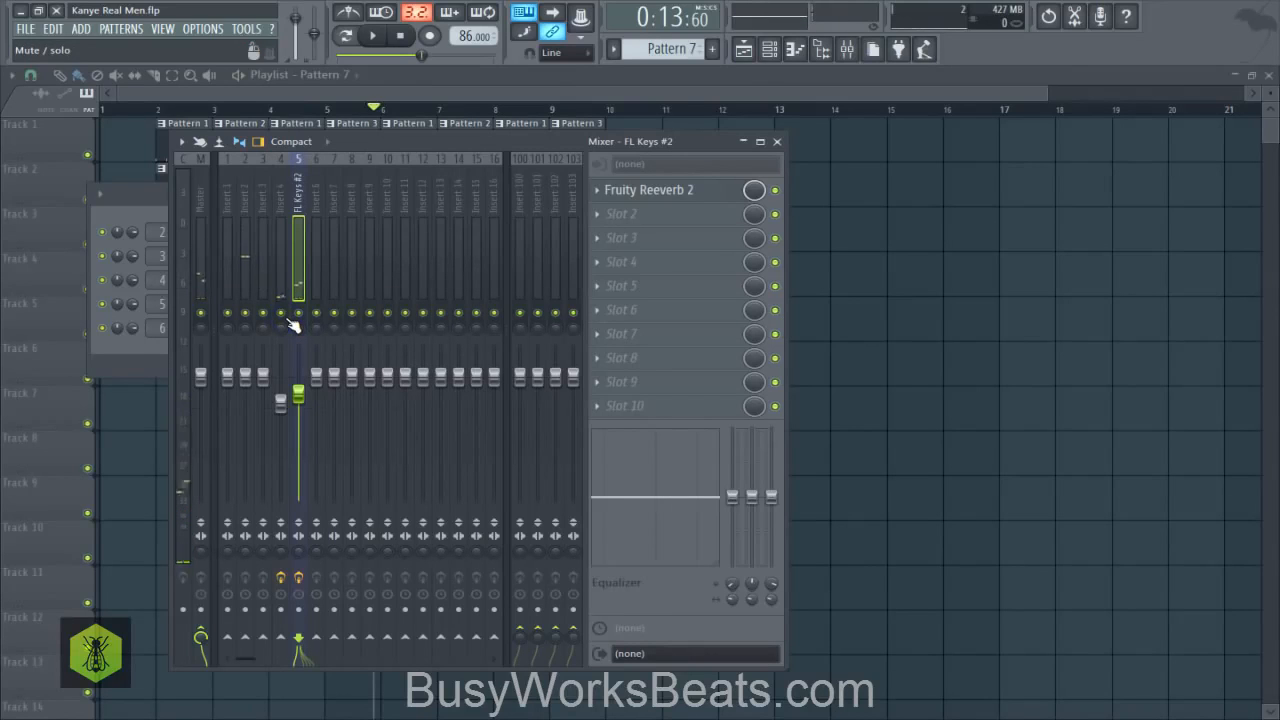
pyautogui.press('space')
pyautogui.rightClick(316, 311)
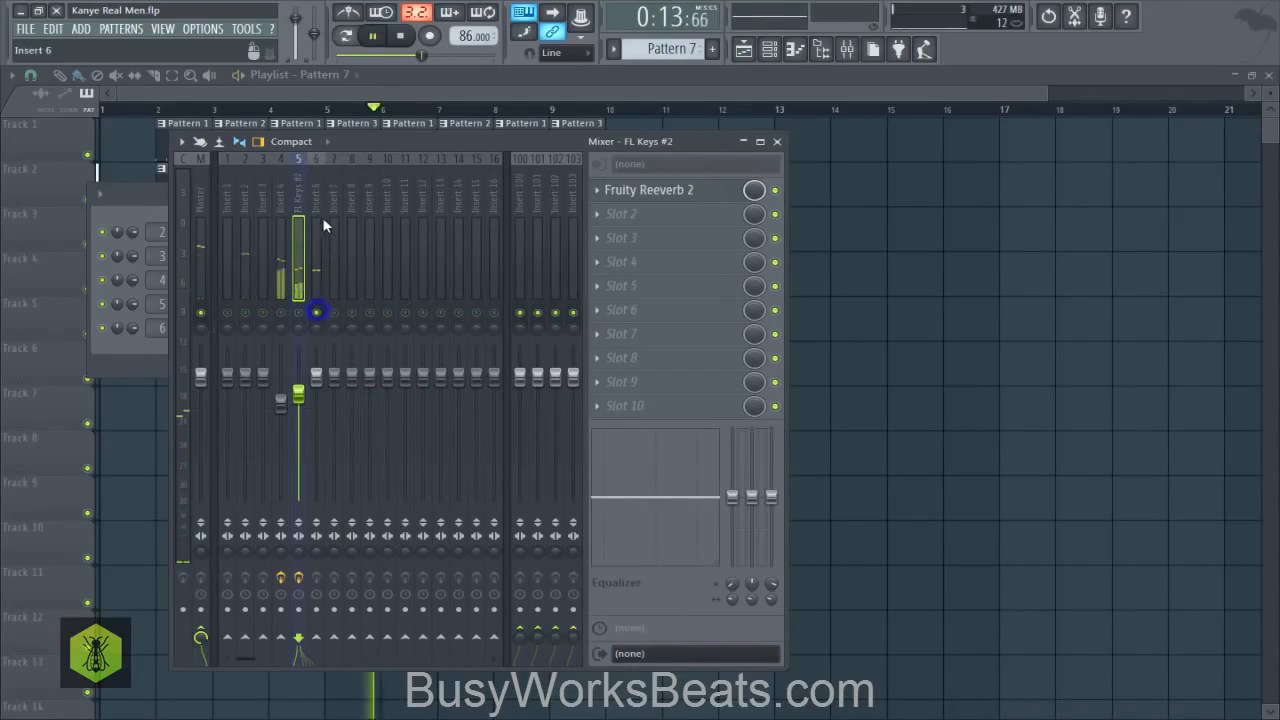
pyautogui.click(602, 193)
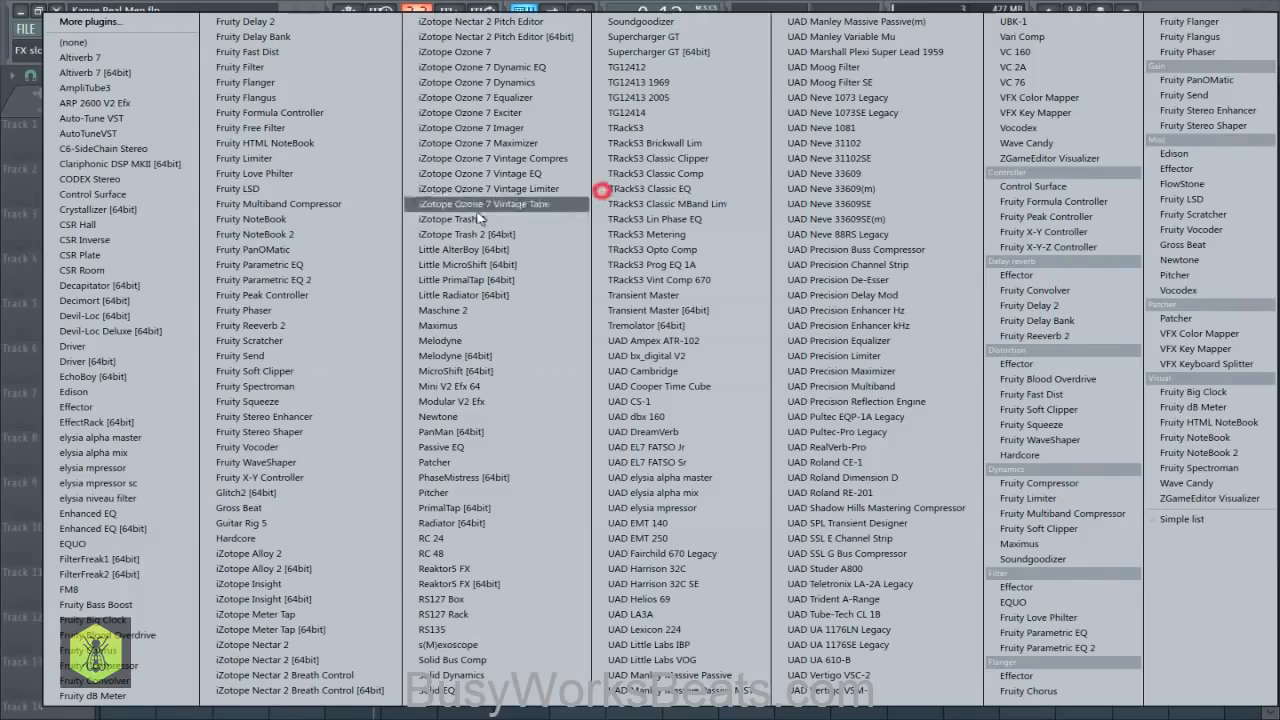
pyautogui.click(322, 280)
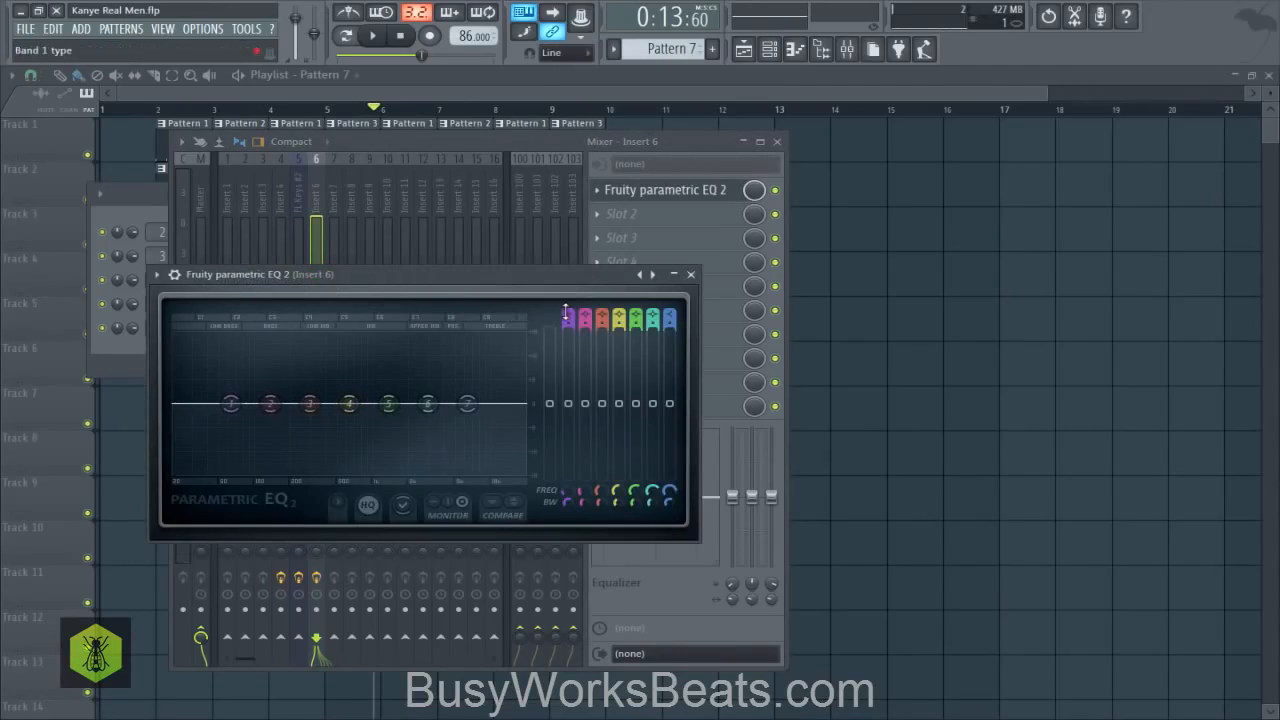
# - Set EQ band 1 on Insert 6 to high pass, raise its frequency to near band 3 and unsolo the track
pyautogui.scroll(2, 565, 312)
pyautogui.moveTo(575, 479); pyautogui.dragTo(575, 462)
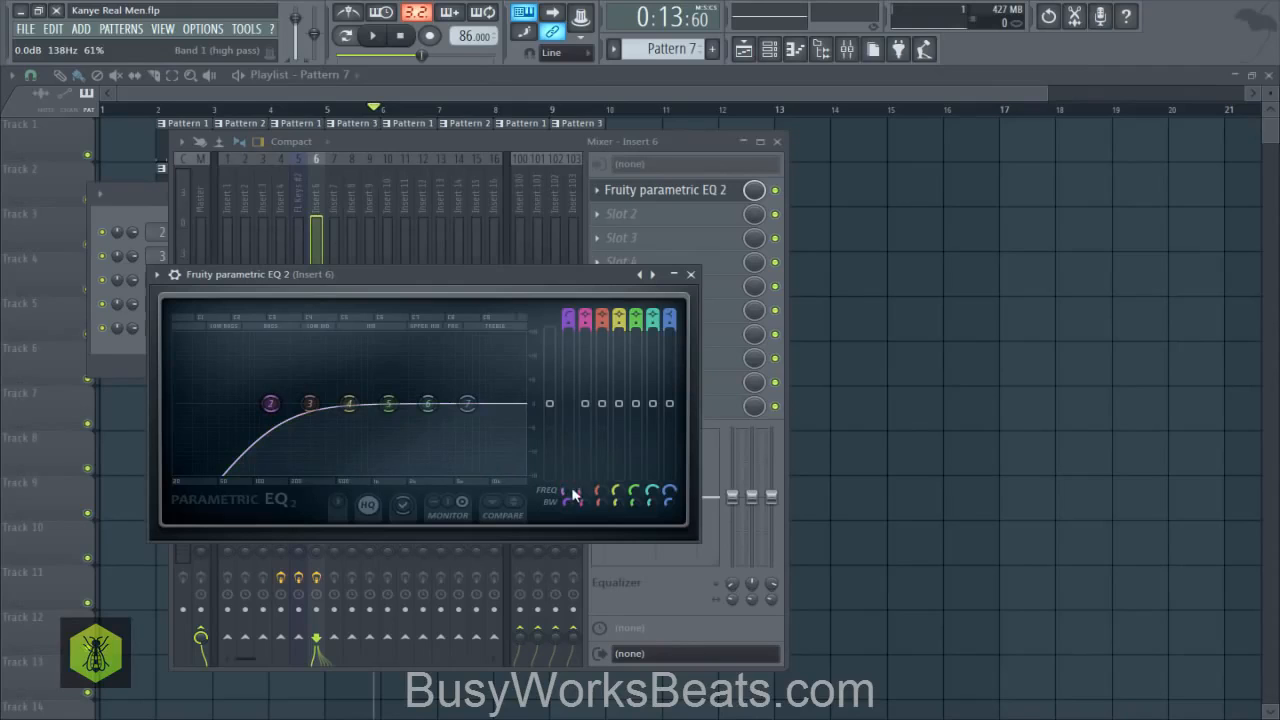
pyautogui.moveTo(566, 490); pyautogui.dragTo(566, 480)
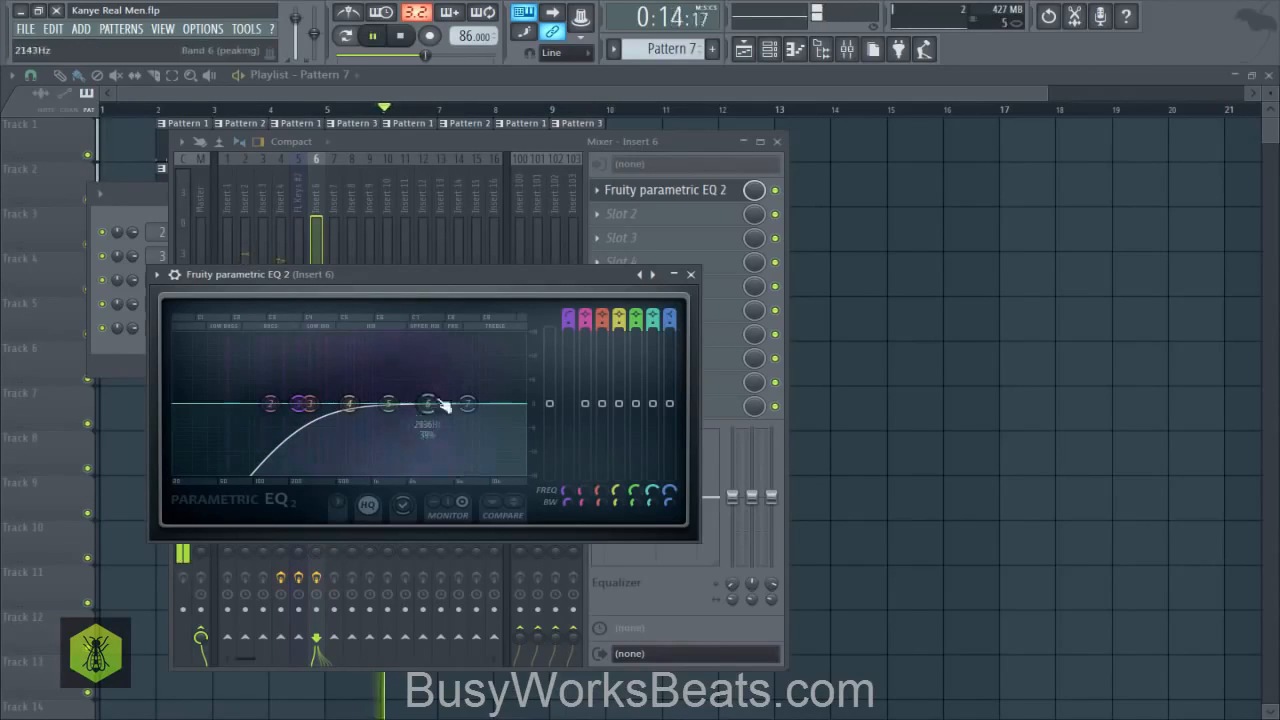
pyautogui.press('space')
pyautogui.click(690, 274)
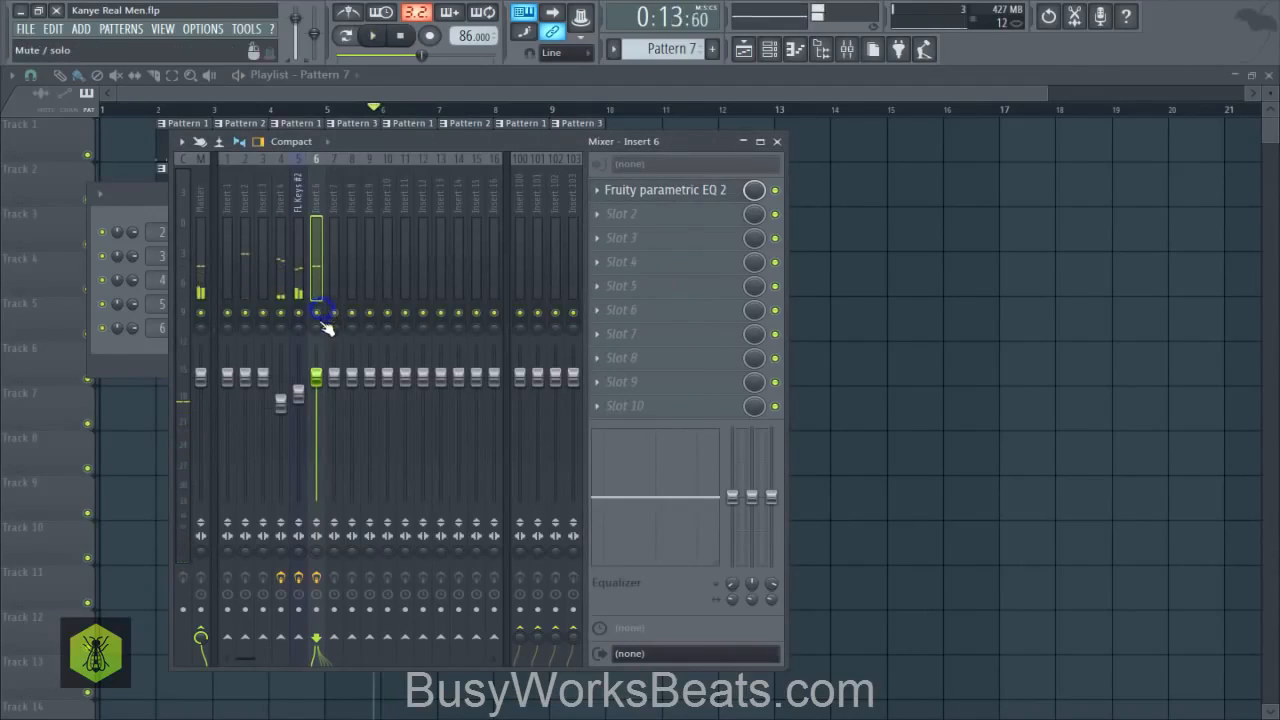
pyautogui.press('space')
pyautogui.press('space')
# - Open the GMS channel's miscellaneous settings, adjust its fine time shift while auditioning and close the channel window
pyautogui.click(807, 273)
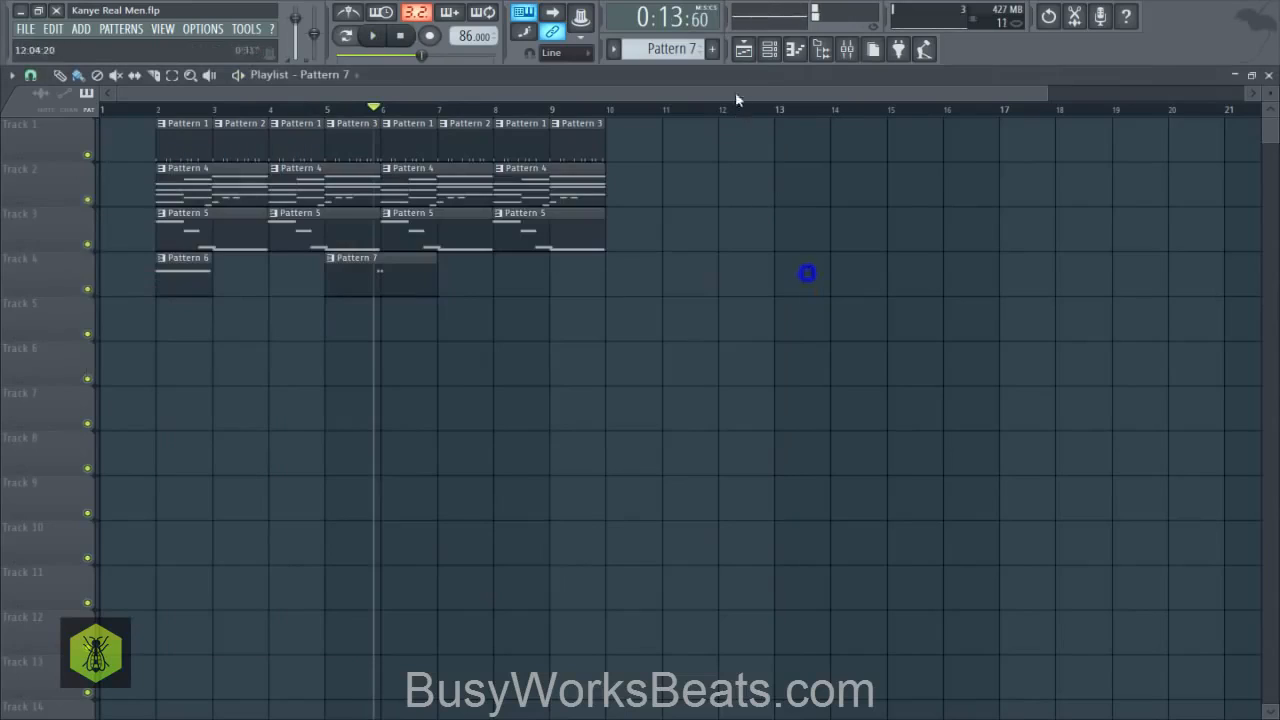
pyautogui.click(766, 50)
pyautogui.click(220, 329)
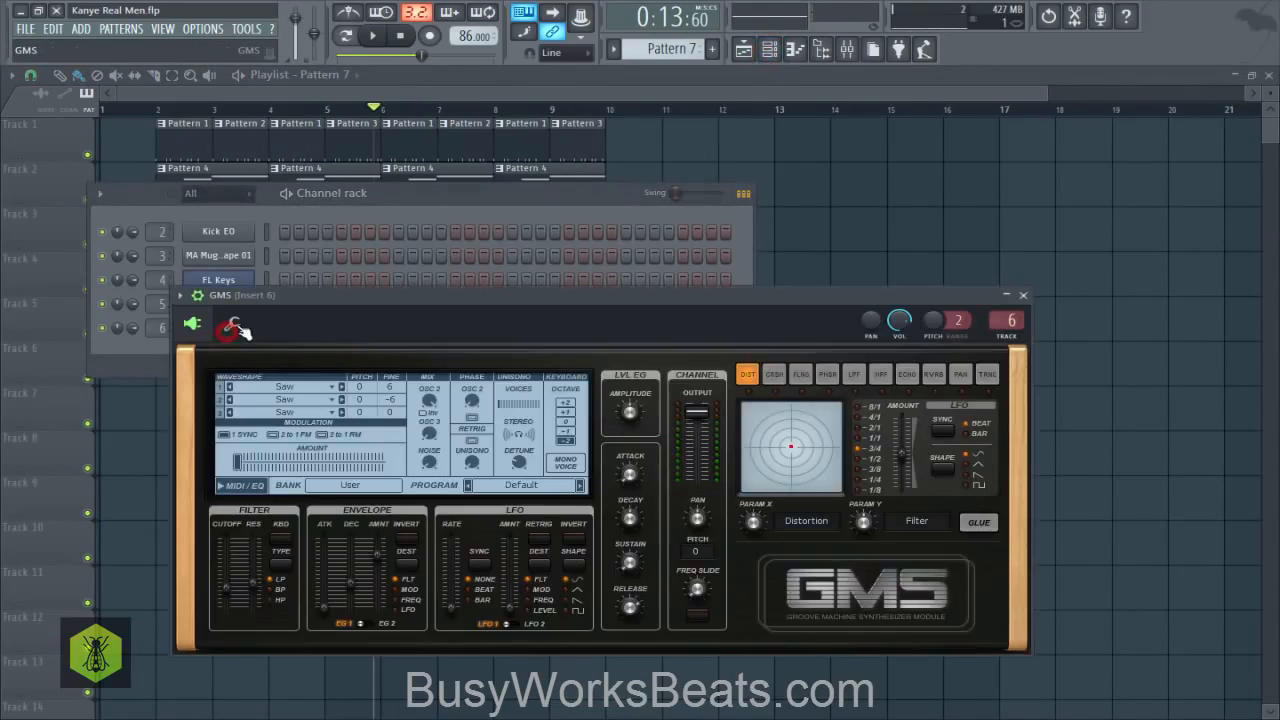
pyautogui.click(235, 326)
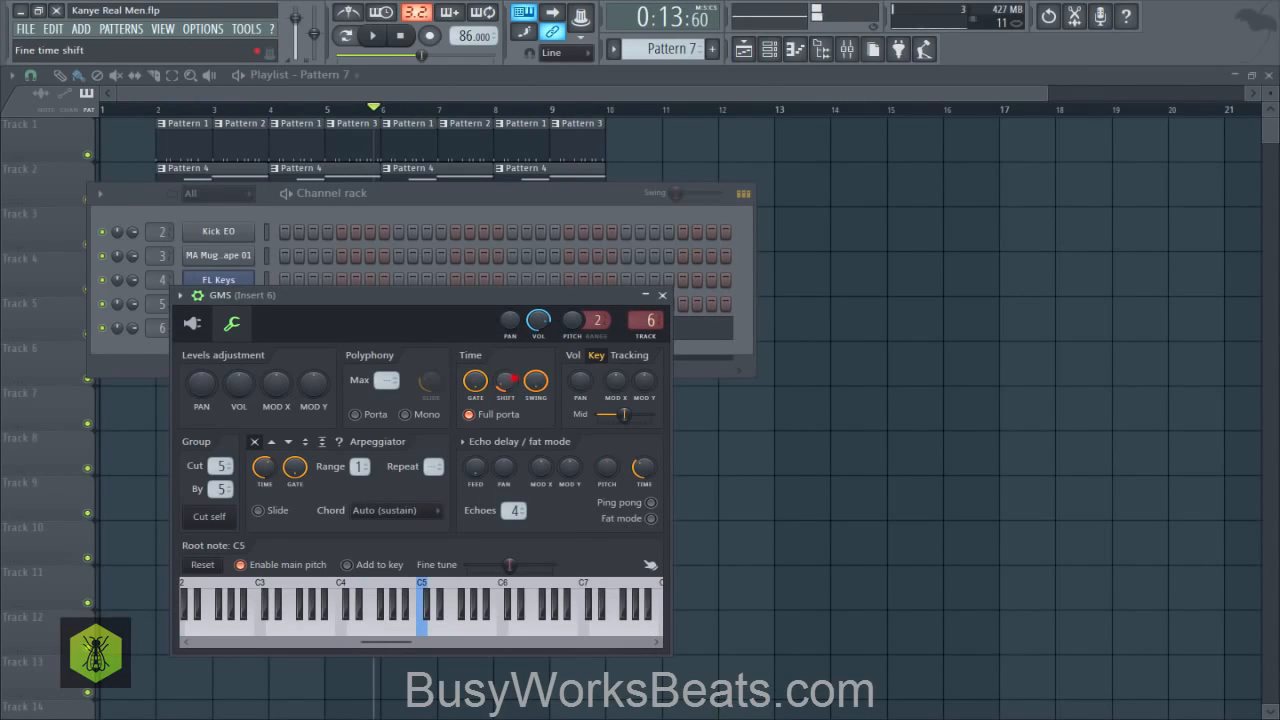
pyautogui.press('space')
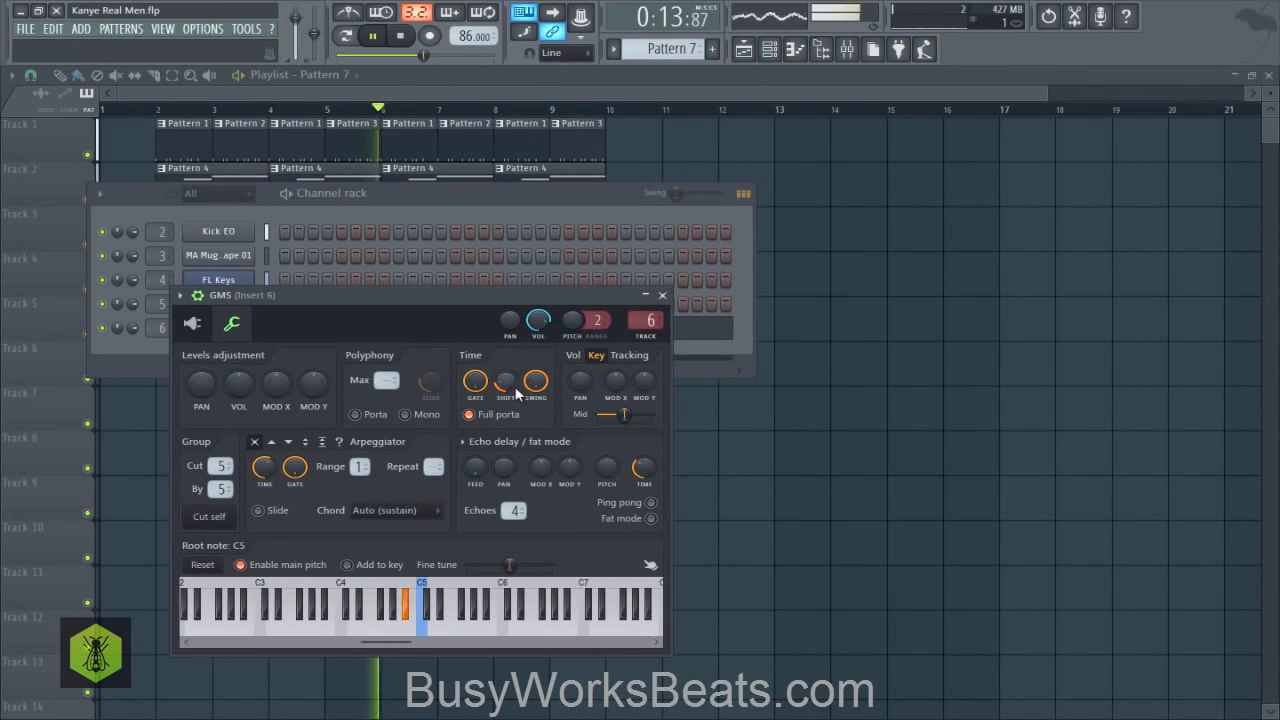
pyautogui.press('space')
pyautogui.moveTo(509, 383); pyautogui.dragTo(577, 361)
pyautogui.click(663, 296)
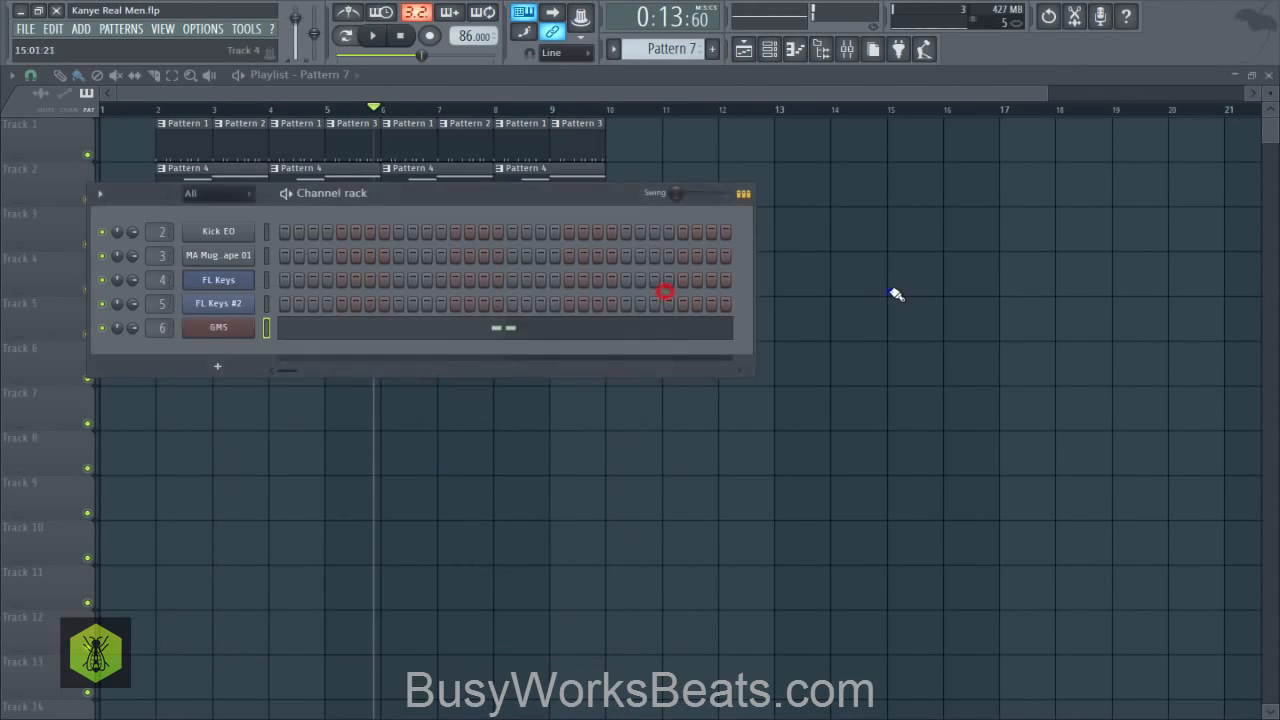
# - Hide the channel rack and audition mixer tracks Insert 2 and Insert 3 in solo, one after the other
pyautogui.press('F6')
pyautogui.press('space')
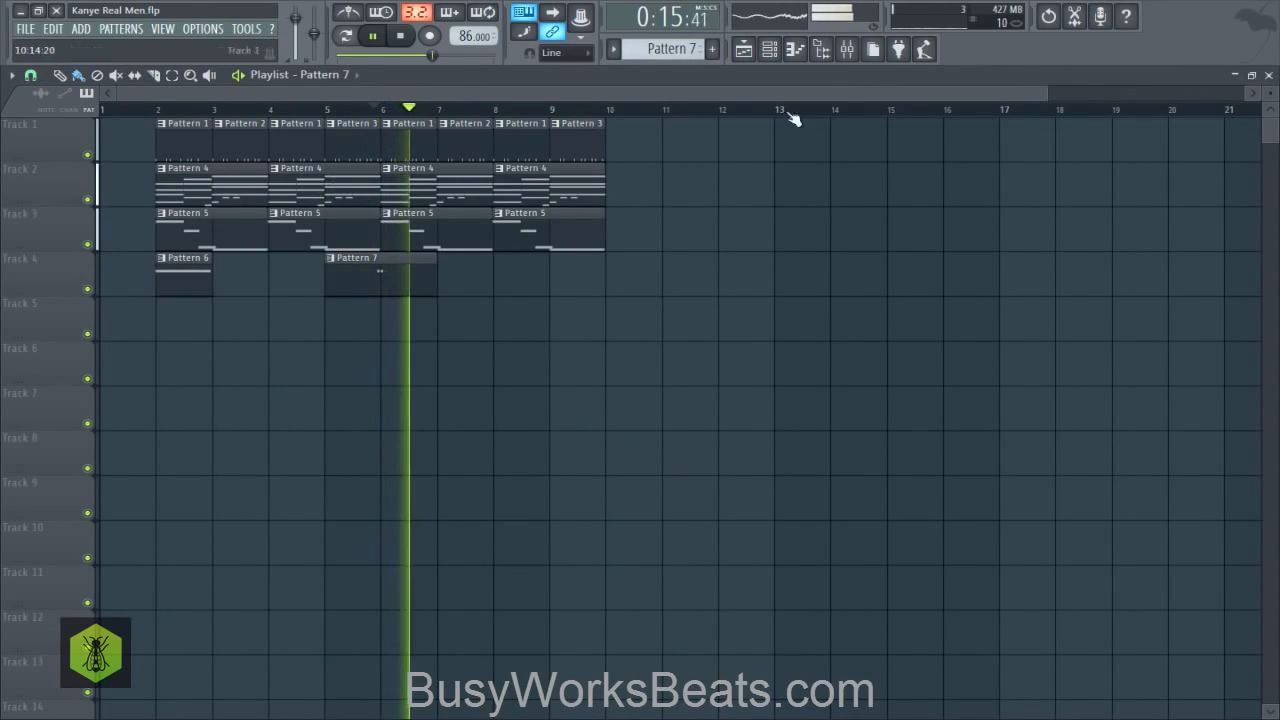
pyautogui.click(846, 50)
pyautogui.press('space')
pyautogui.press('space')
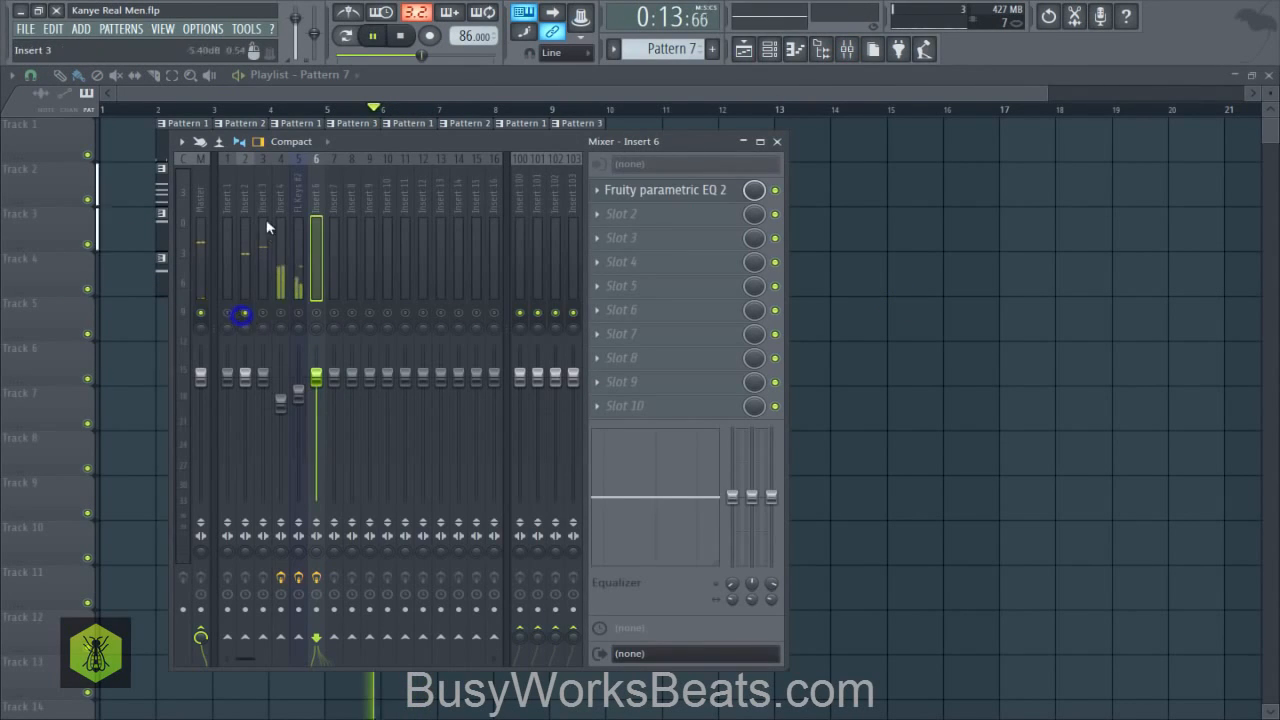
pyautogui.click(263, 316)
pyautogui.press('space')
pyautogui.press('space')
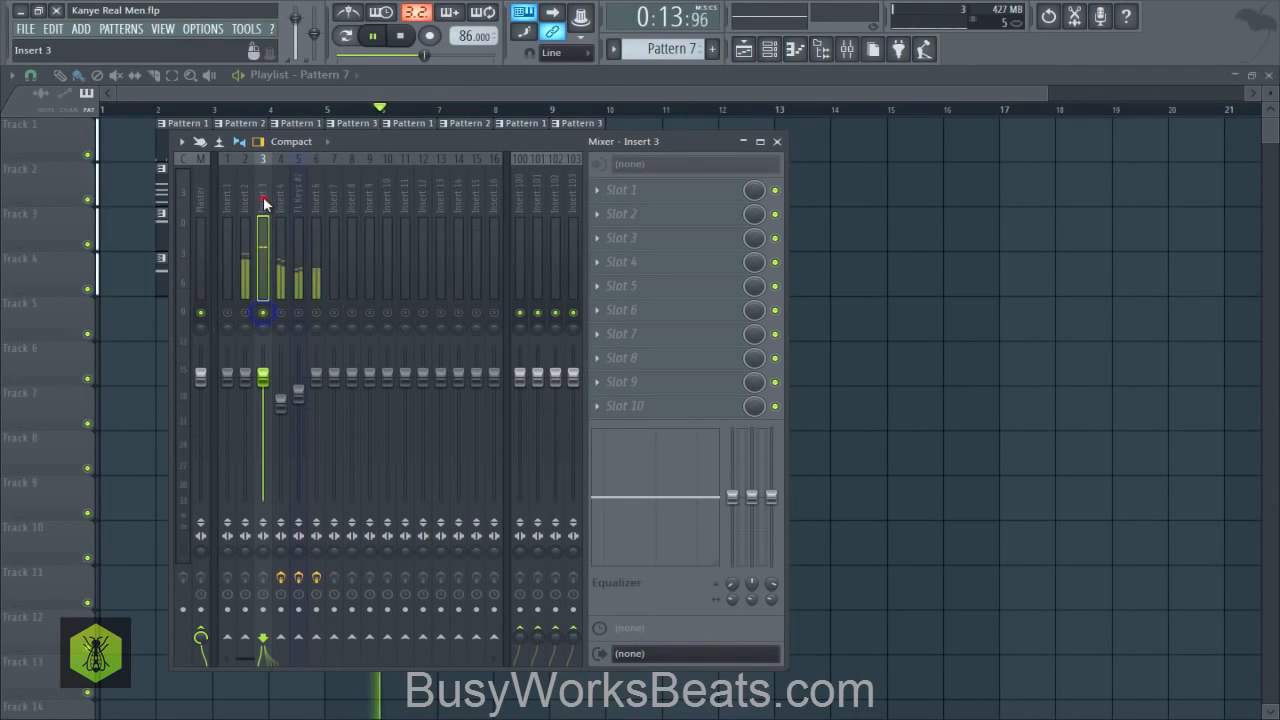
pyautogui.press('space')
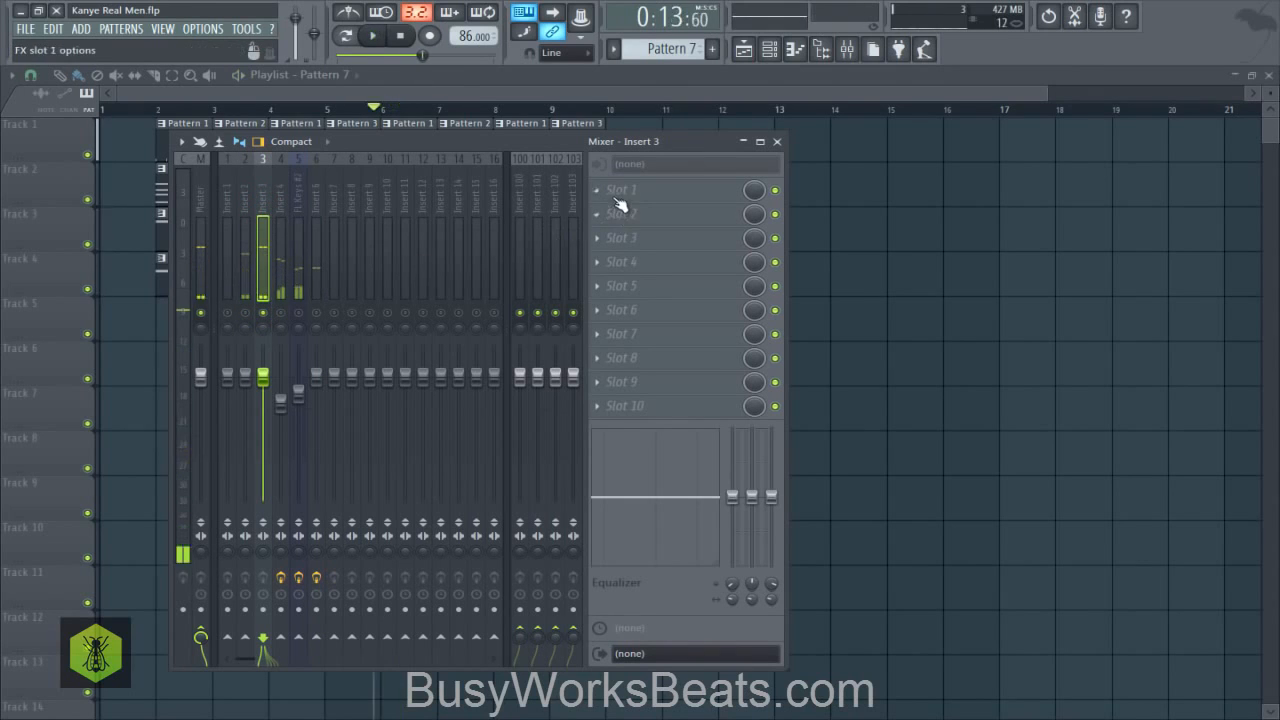
# - Load Fruity Reeverb 2 into the first effect slot of Insert 3, raise its wet level and audition the sound
pyautogui.click(616, 192)
pyautogui.click(306, 327)
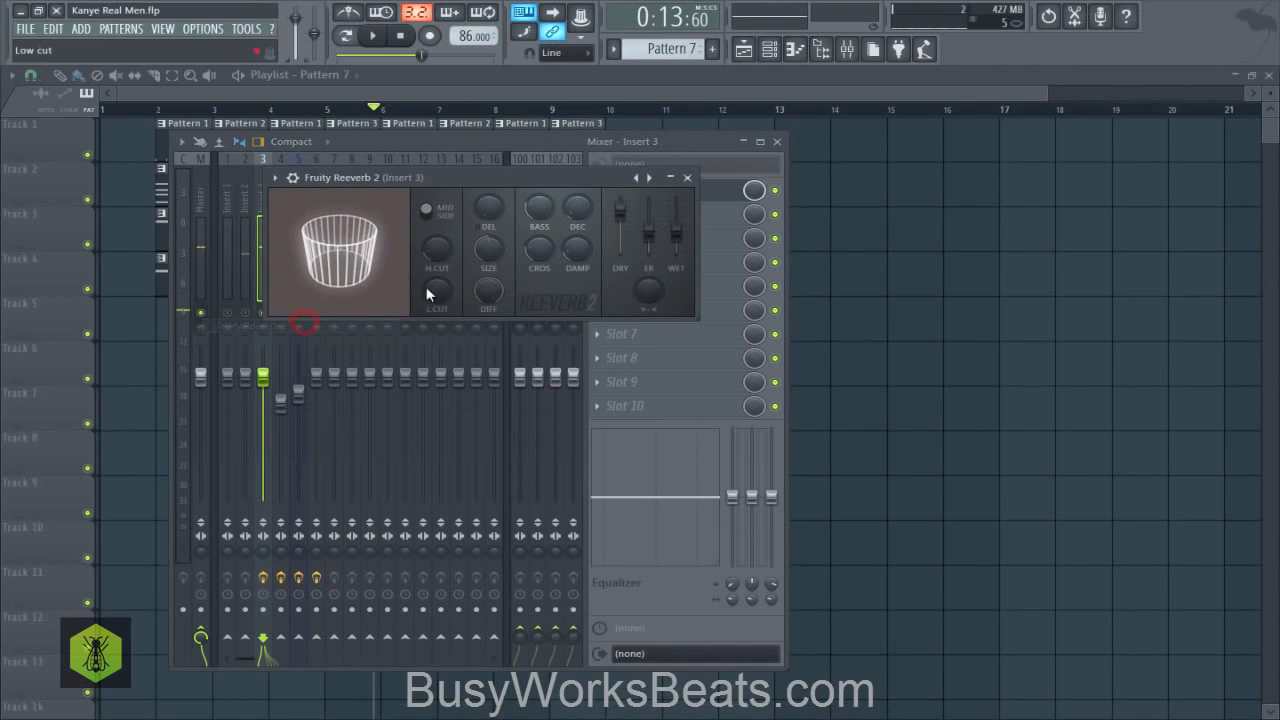
pyautogui.moveTo(677, 236); pyautogui.dragTo(676, 224)
pyautogui.press('space')
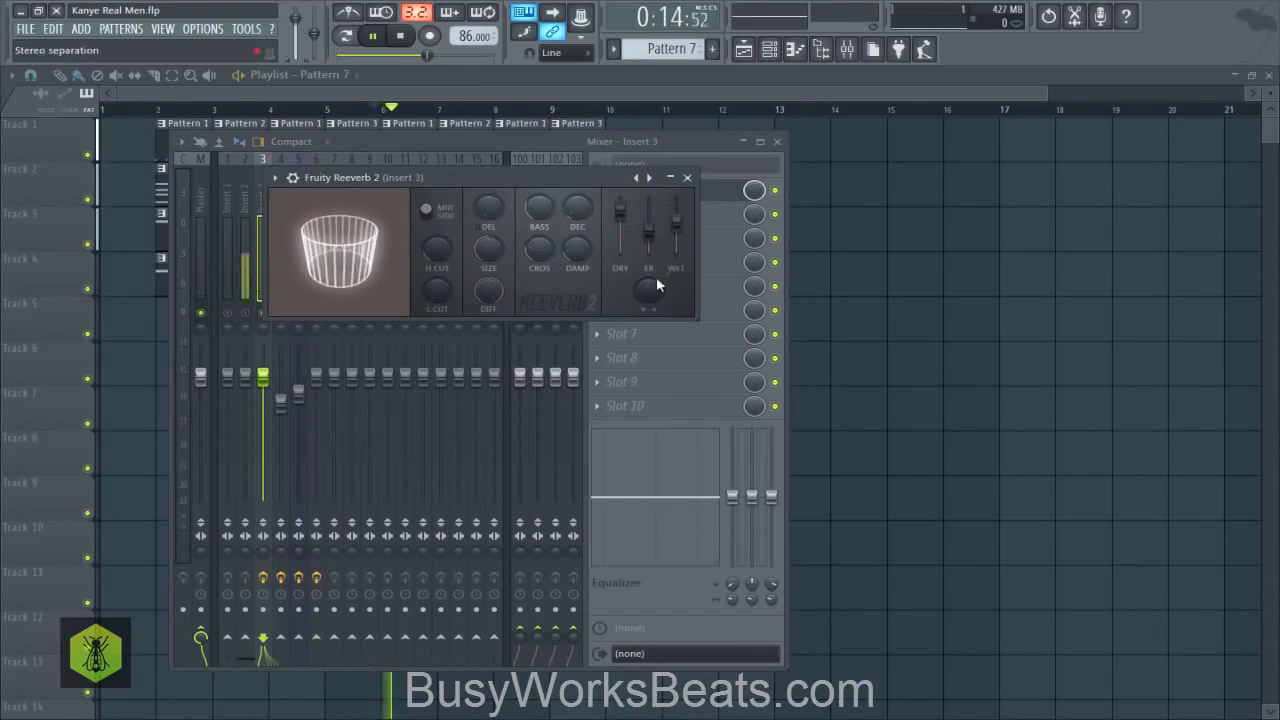
pyautogui.press('space')
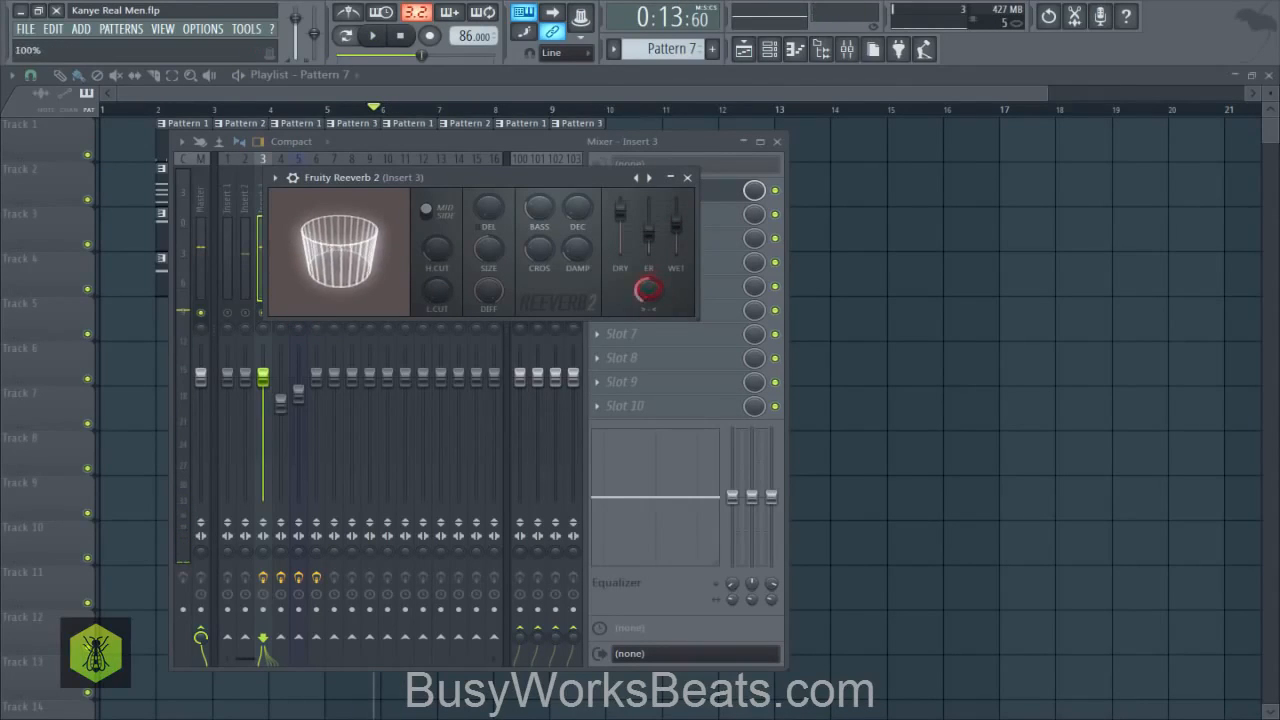
# - Lower the dry level of the Insert 3 reverb, raise its wet level to 82% and play the result
pyautogui.press('space')
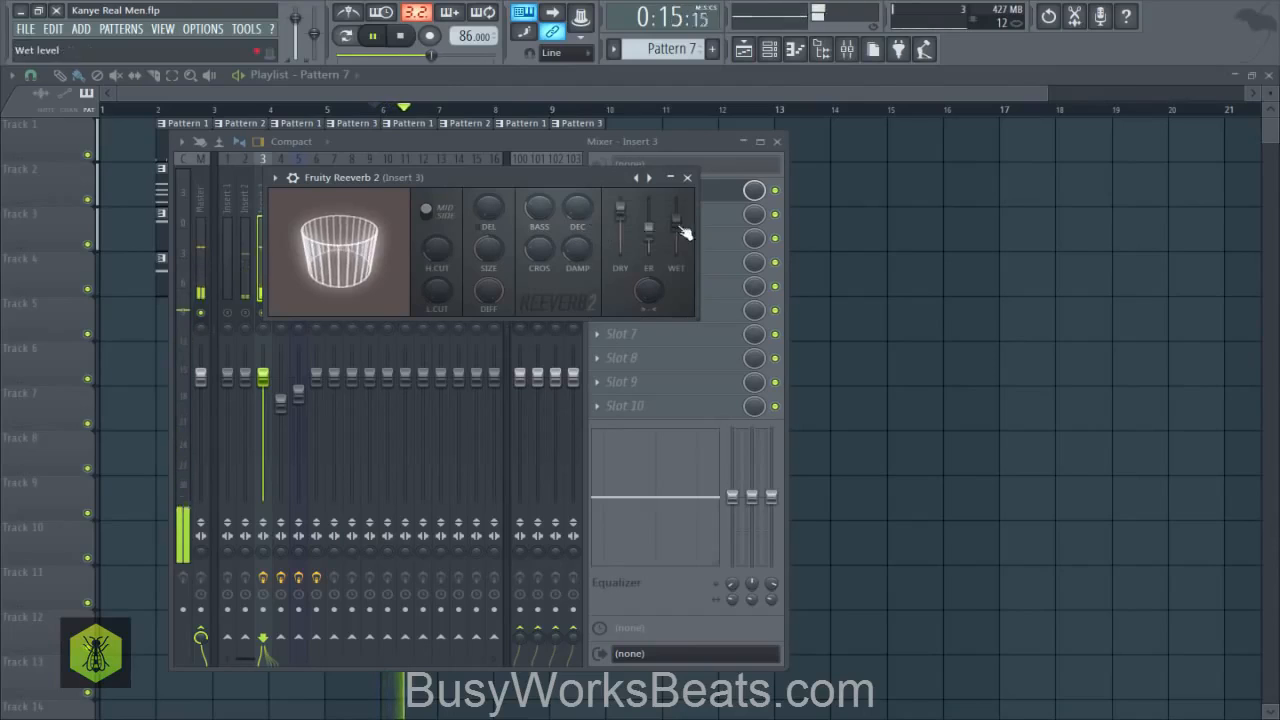
pyautogui.press('space')
pyautogui.moveTo(620, 211); pyautogui.dragTo(676, 215)
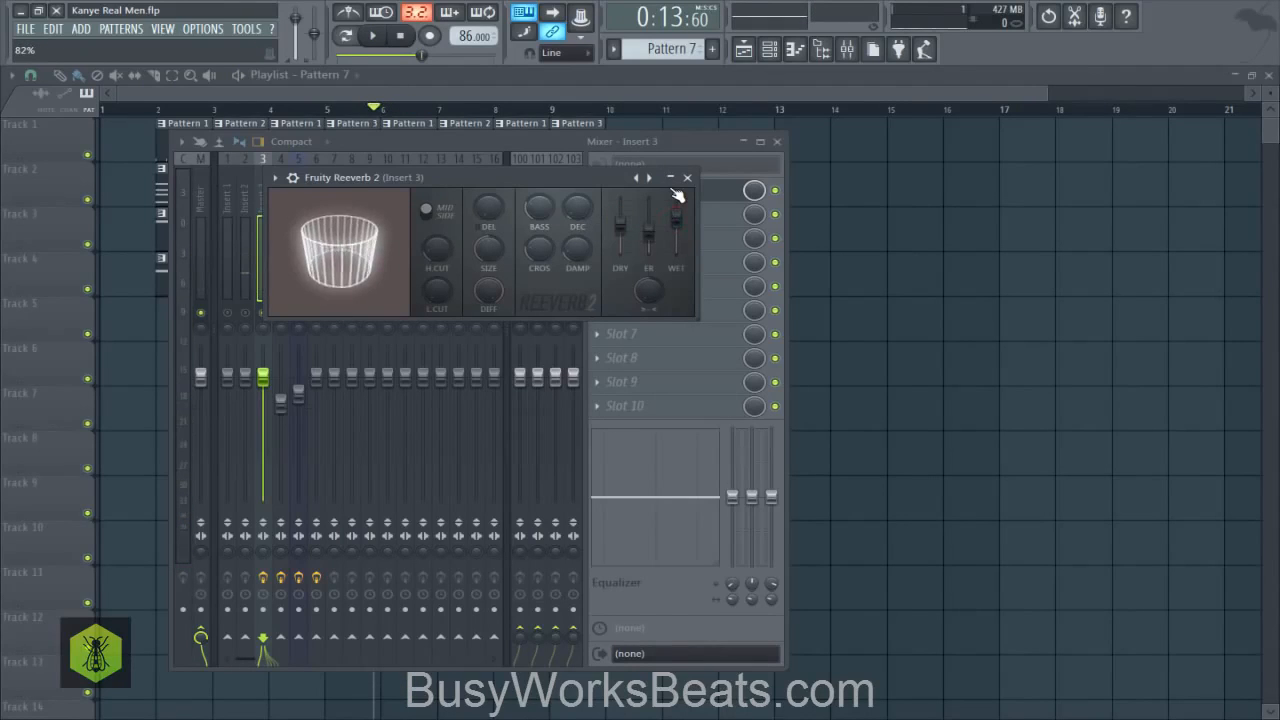
pyautogui.press('space')
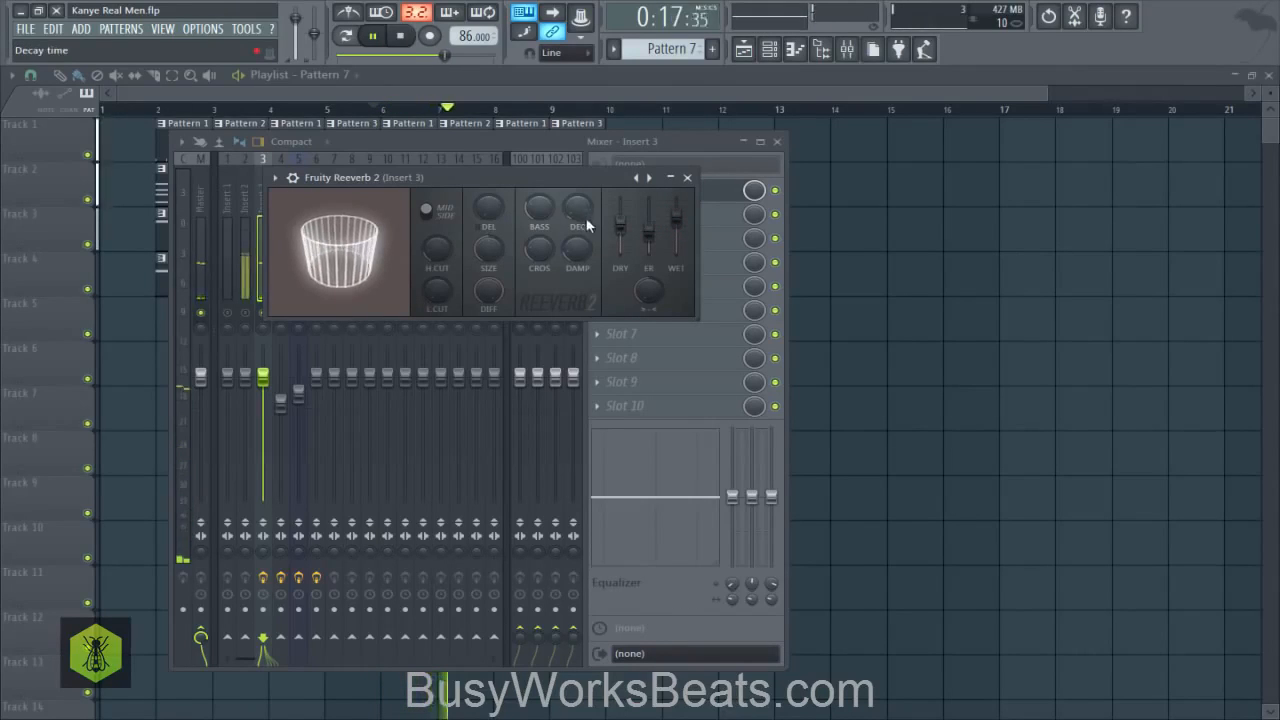
# - Close the reverb window, unmute all tracks, raise Insert 3's volume to 103% (0.7 dB) and select Insert 2
pyautogui.click(688, 179)
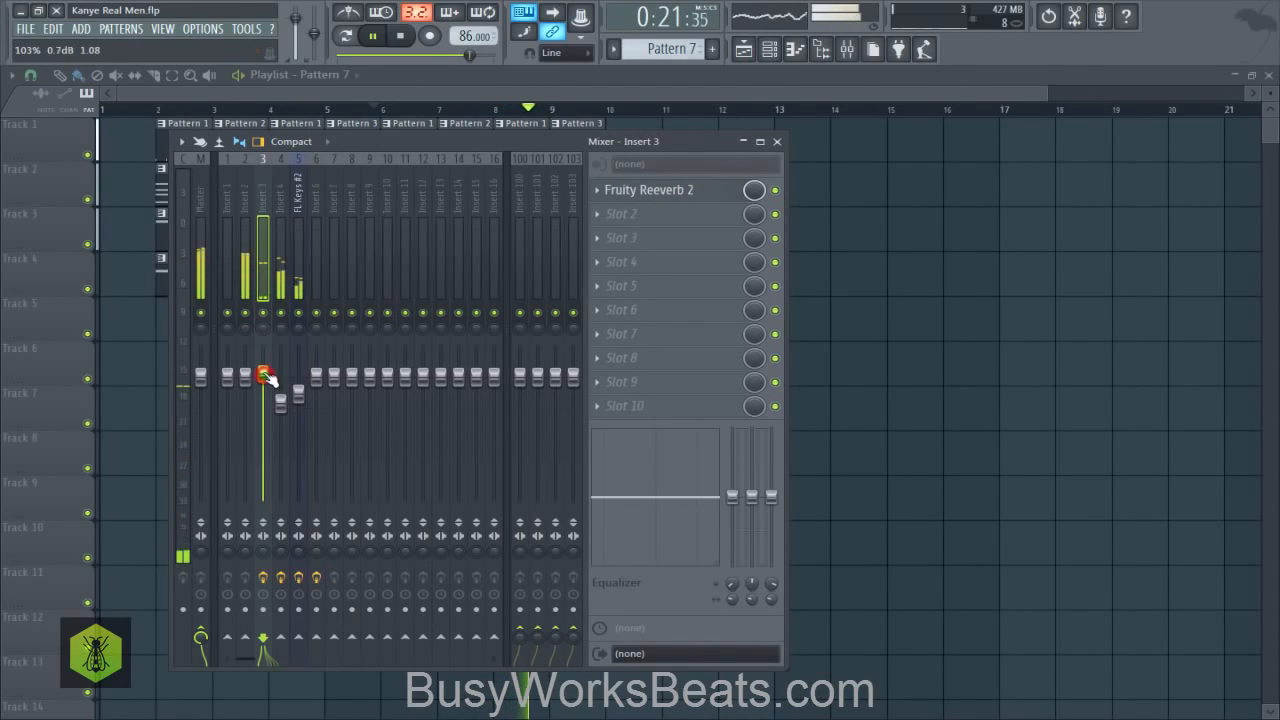
pyautogui.click(247, 217)
pyautogui.press('space')
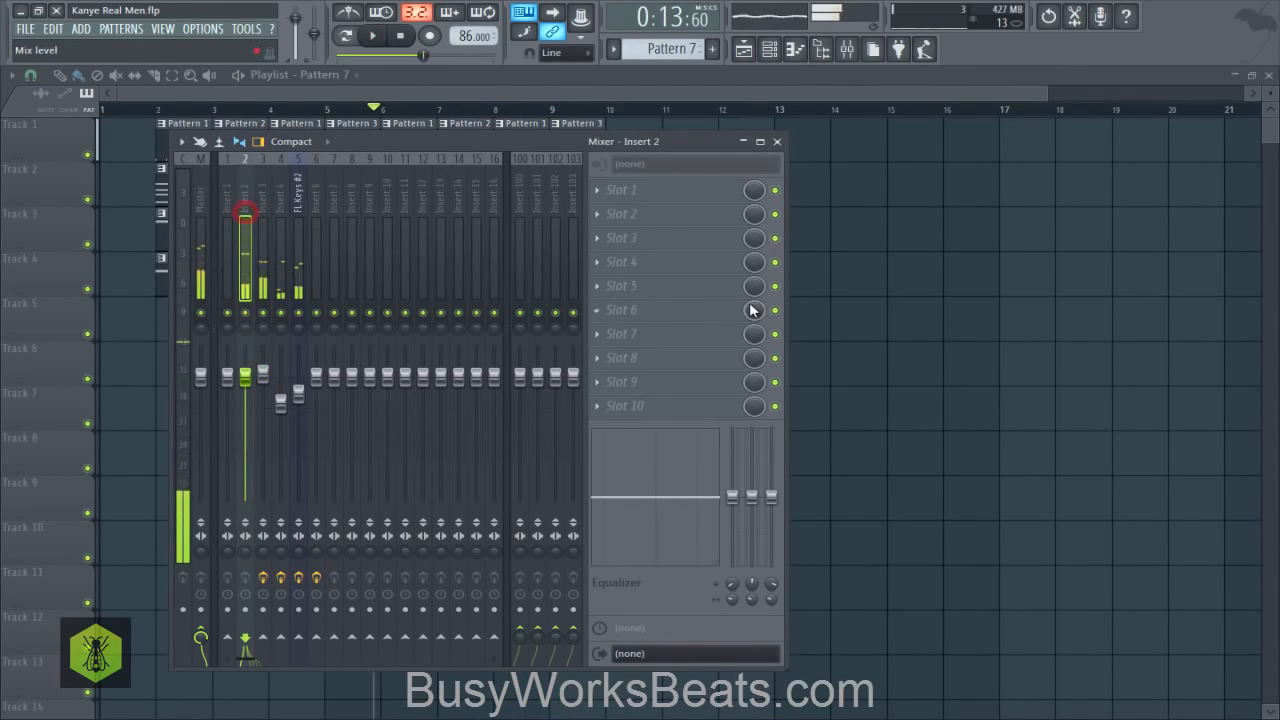
# - Close the mixer and save the project
pyautogui.rightClick(753, 307)
pyautogui.rightClick(896, 253)
pyautogui.hotkey('ctrl', 's')
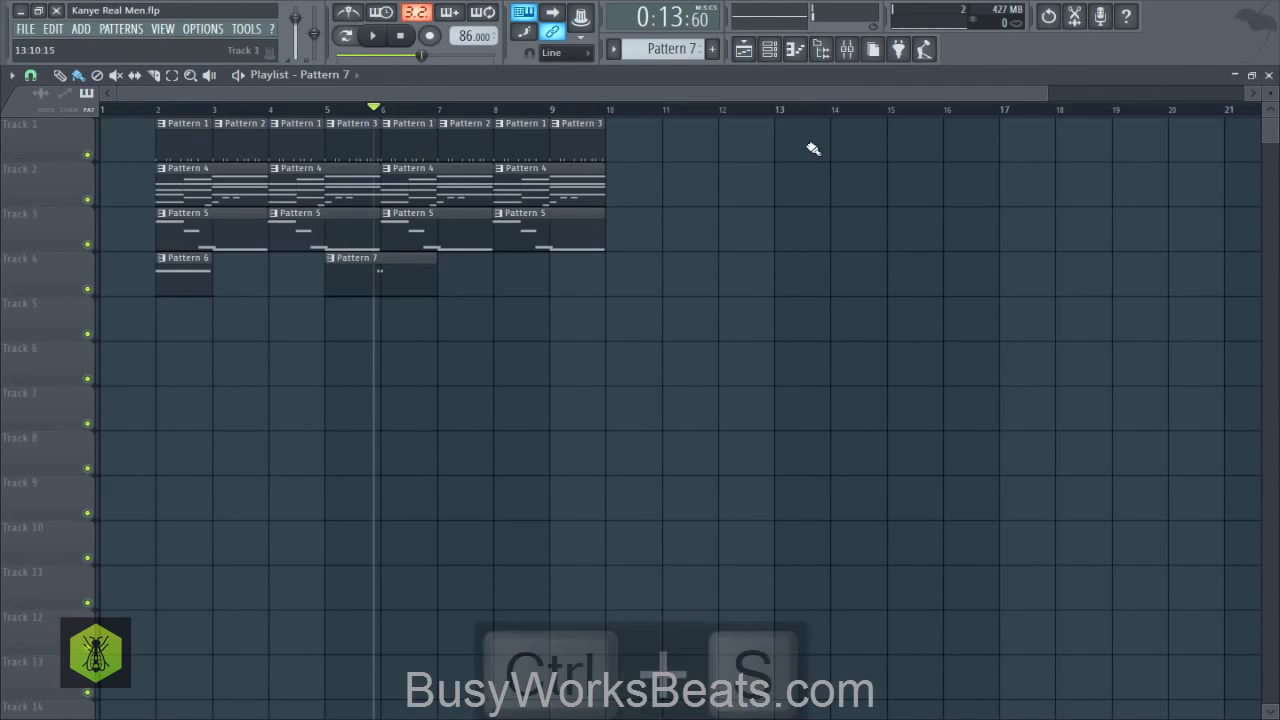
# - Open the Kick EO sample from the channel rack in Edison and detect its pitch regions
pyautogui.click(778, 50)
pyautogui.click(245, 237)
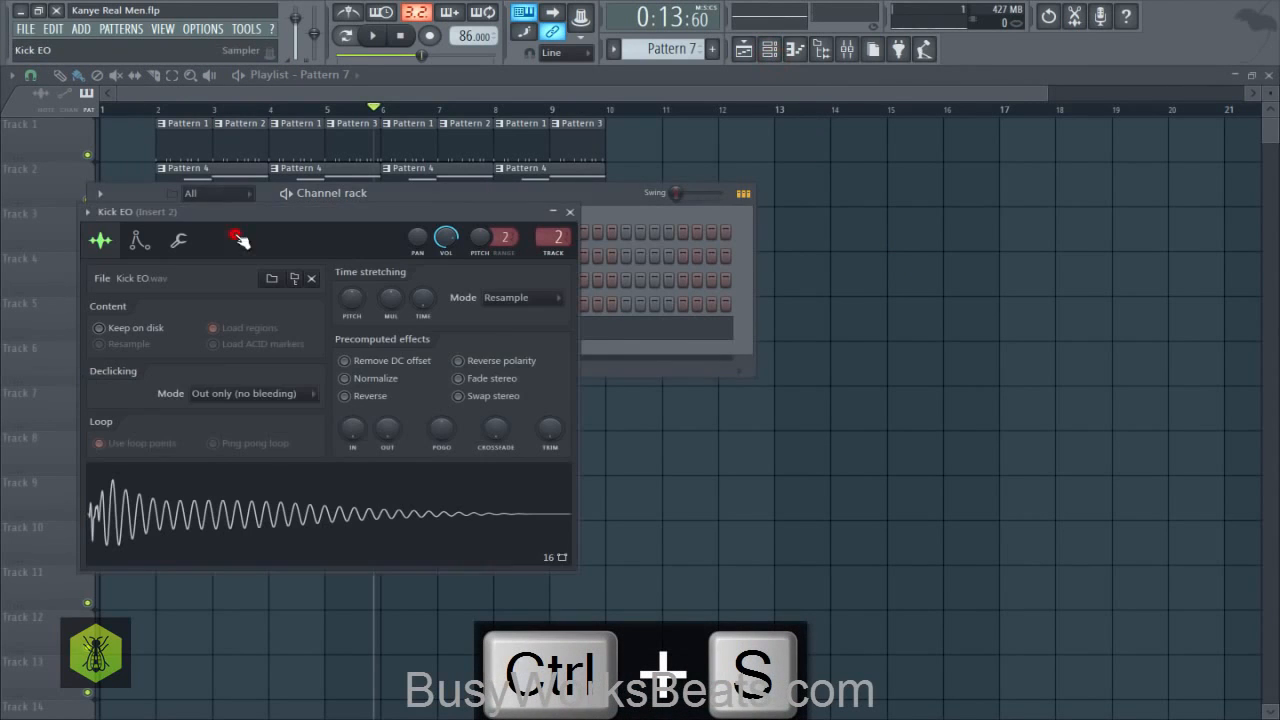
pyautogui.rightClick(265, 487)
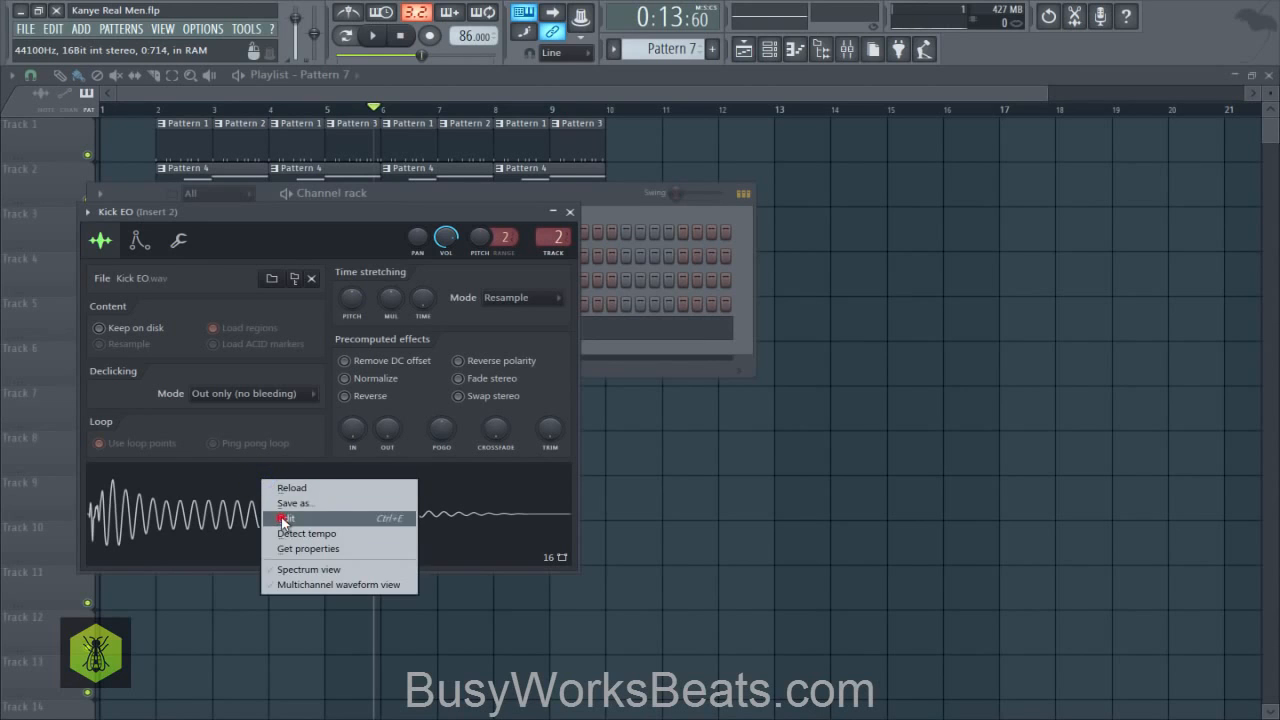
pyautogui.click(277, 518)
pyautogui.moveTo(966, 191); pyautogui.dragTo(758, 191)
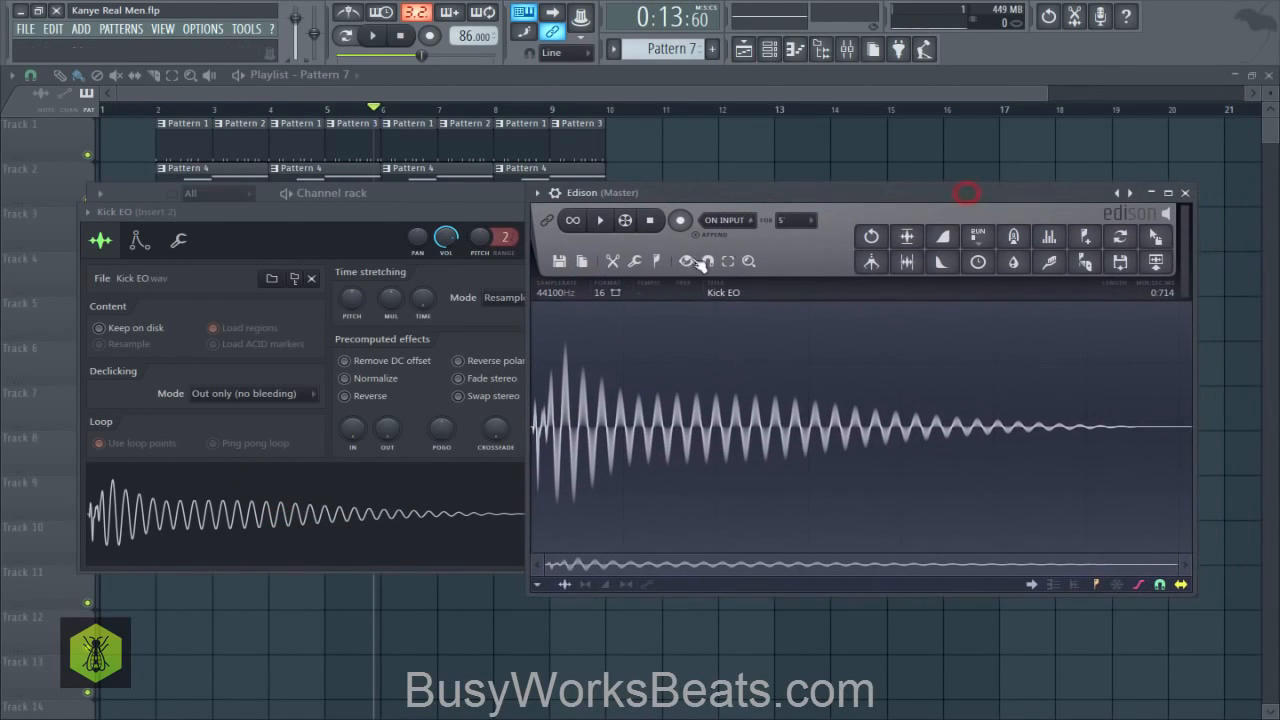
pyautogui.click(658, 261)
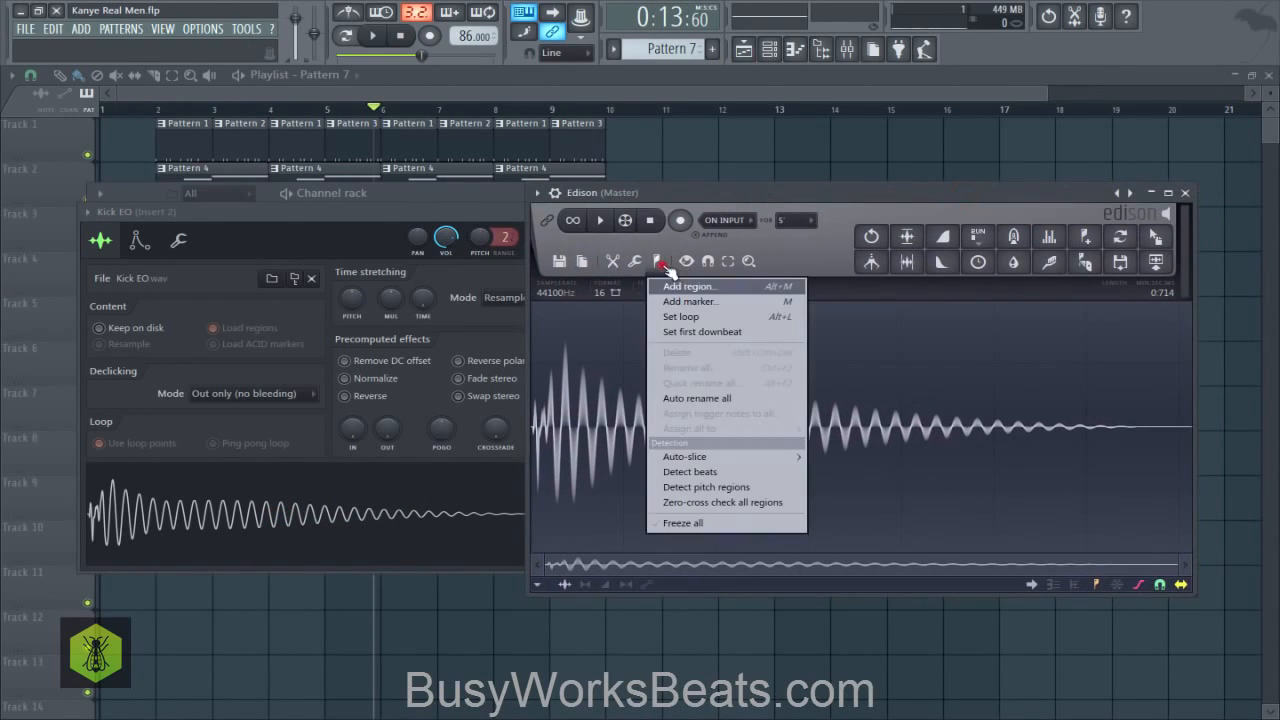
pyautogui.click(698, 487)
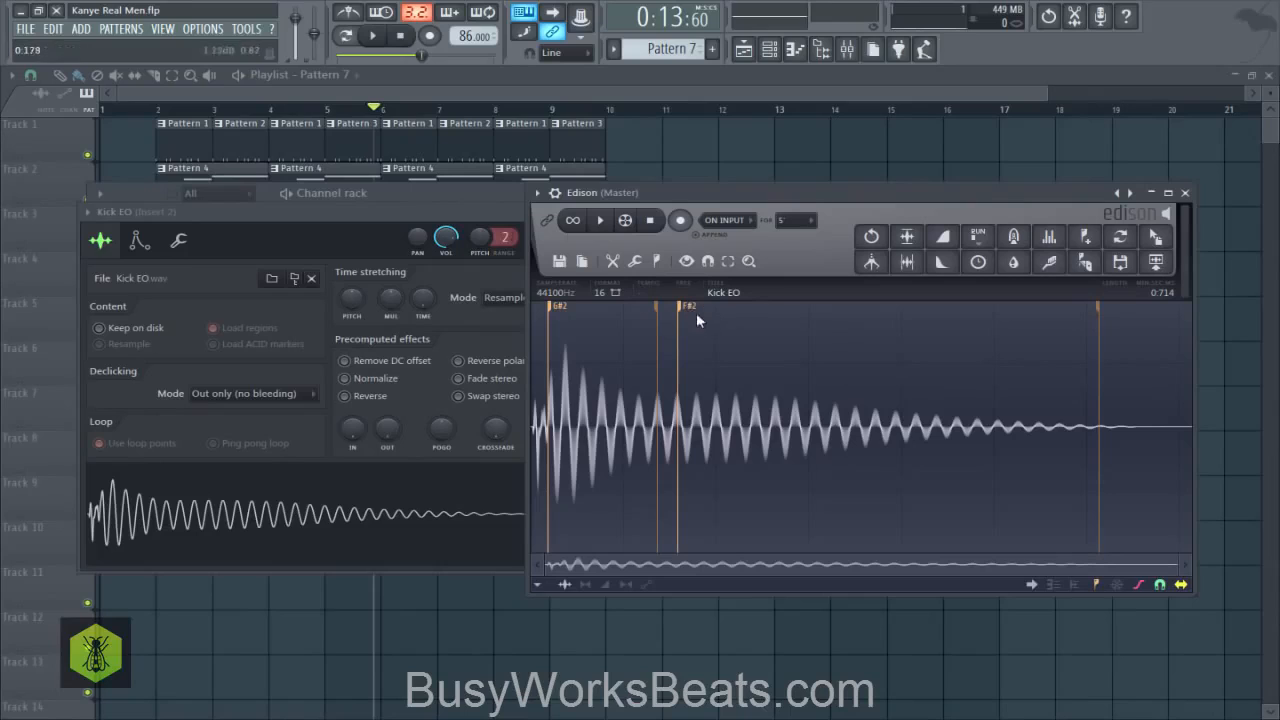
# - Close Edison, set the Kick EO sampler's root note to F#4 and play the song briefly to hear the kick
pyautogui.click(1184, 192)
pyautogui.click(137, 241)
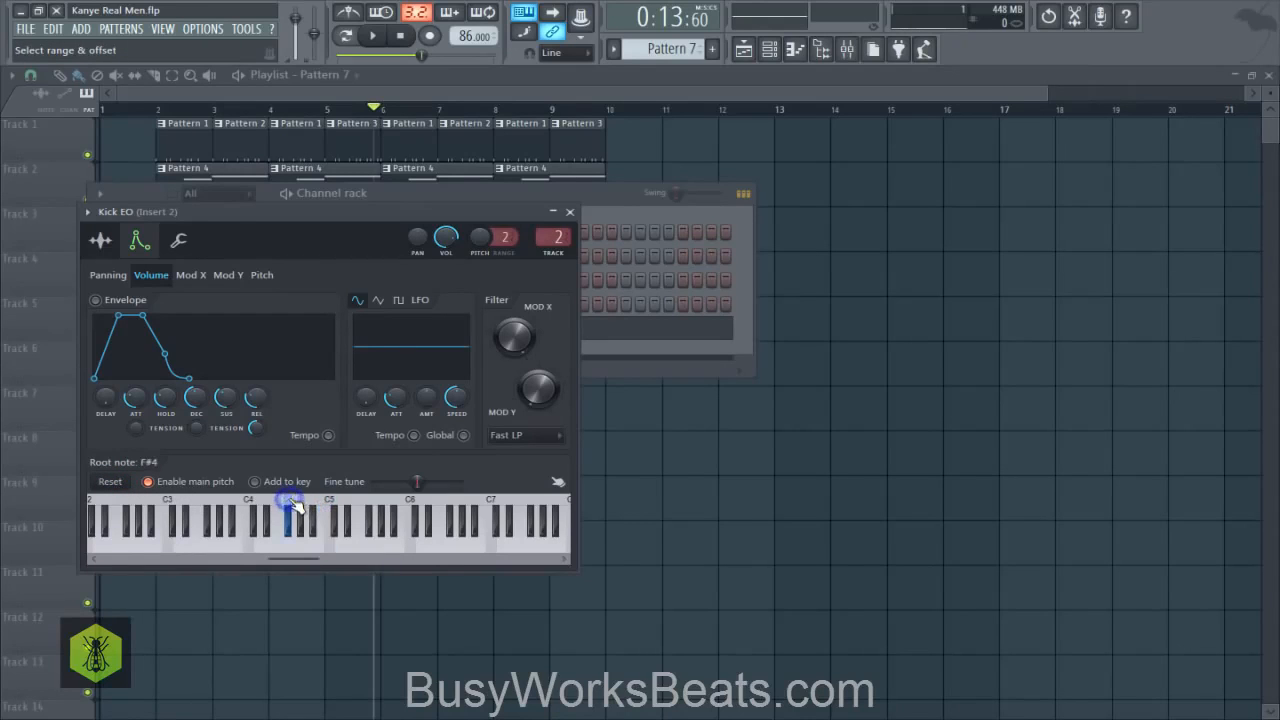
pyautogui.click(569, 212)
pyautogui.press('space')
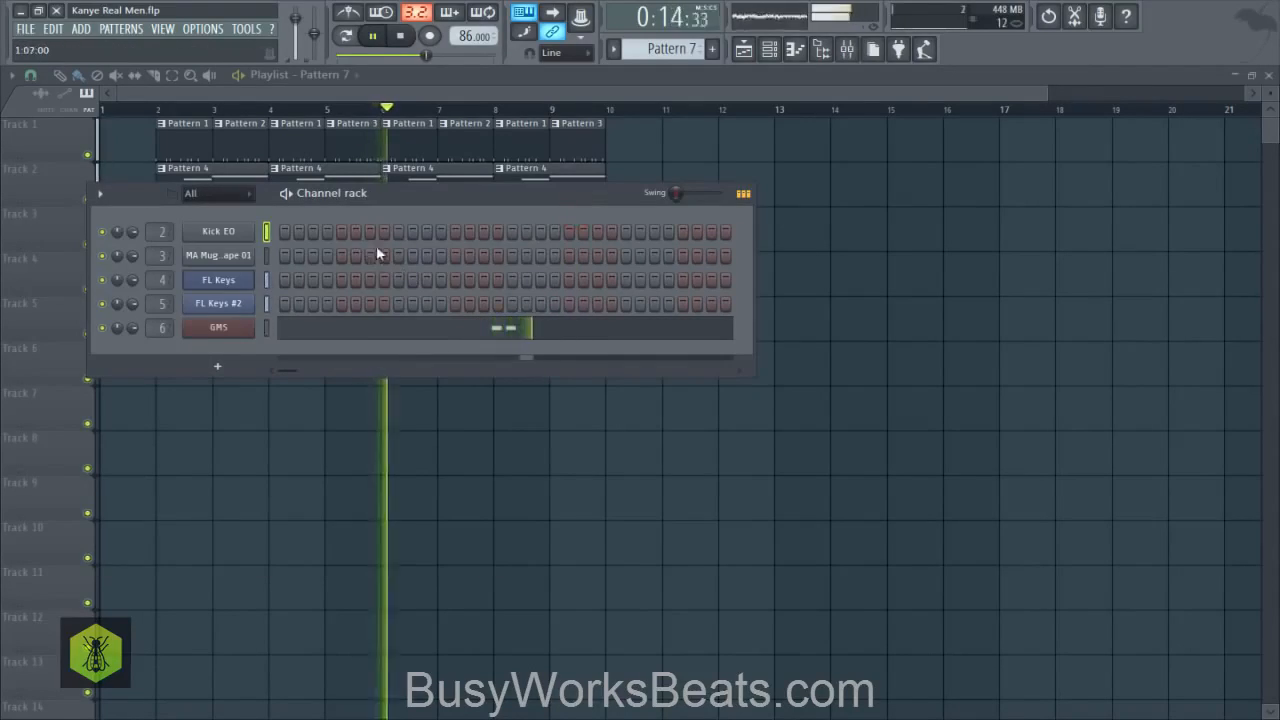
pyautogui.press('space')
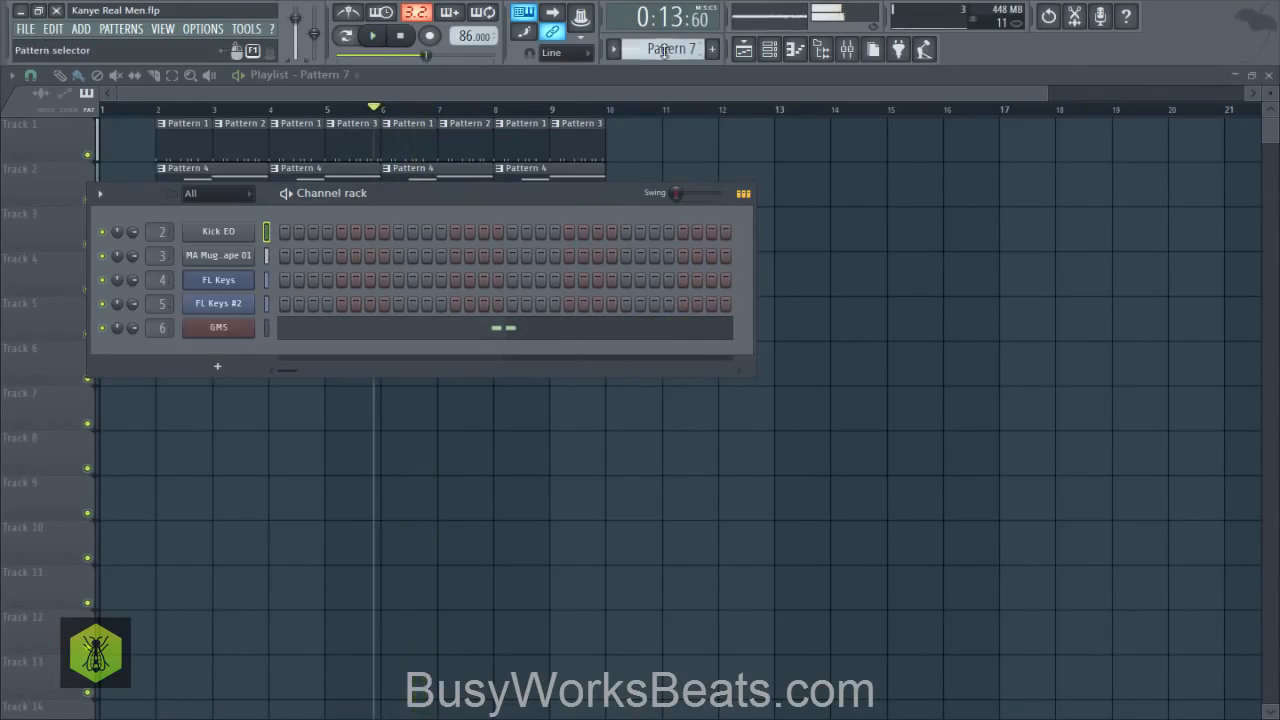
# - Switch to Pattern 1 and play the song briefly, then hide the channel rack and save the project
pyautogui.moveTo(664, 50)
pyautogui.mouseDown()
pyautogui.moveTo(664, 88)
pyautogui.moveTo(665, 48)
pyautogui.mouseUp()
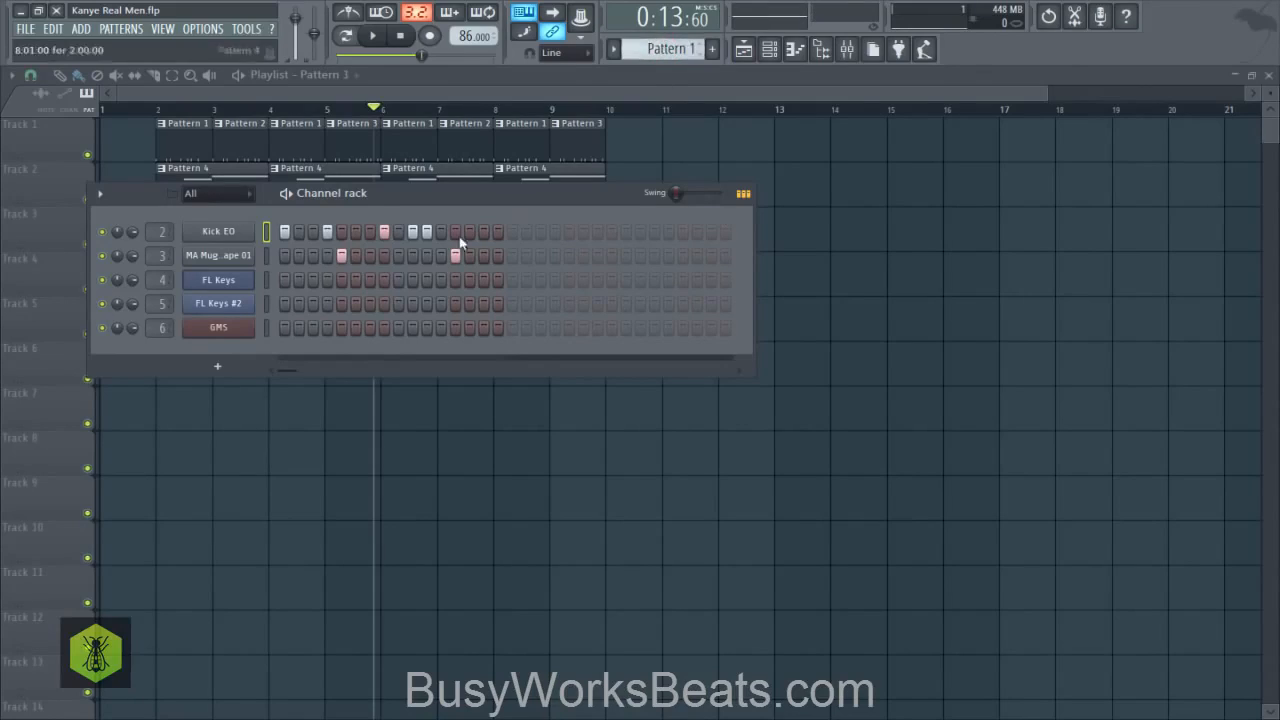
pyautogui.press('space')
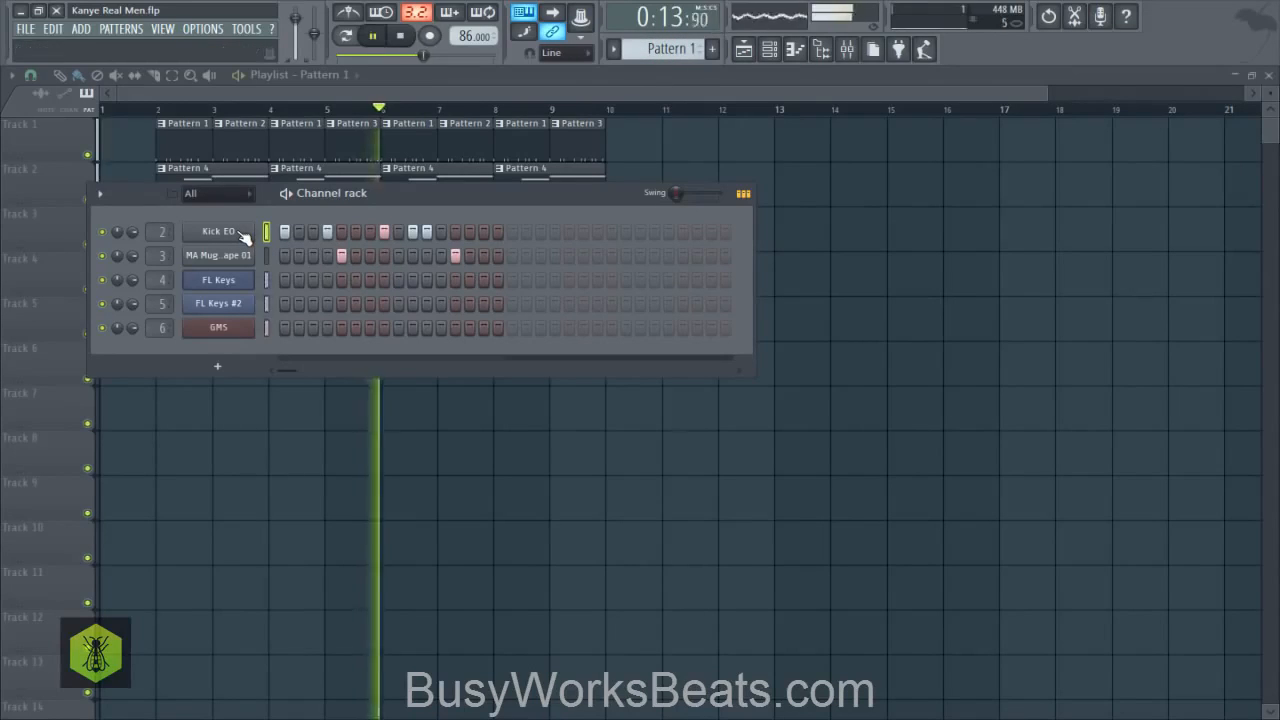
pyautogui.press('space')
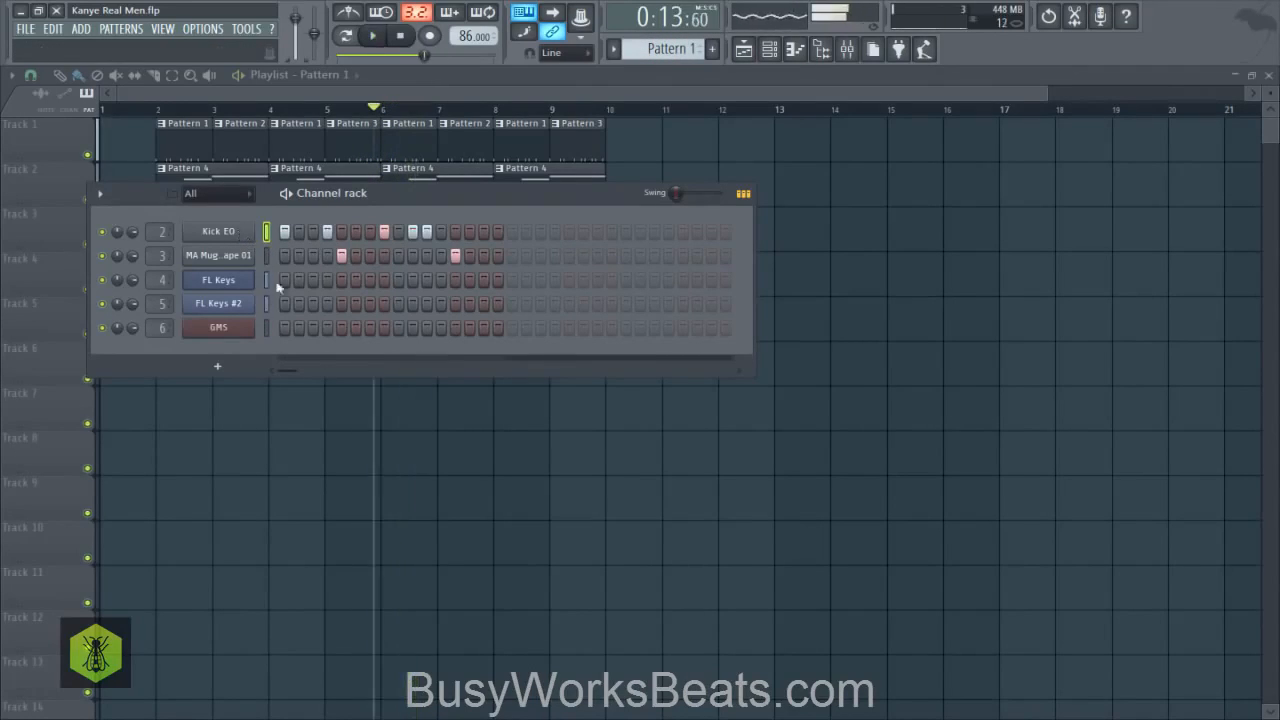
pyautogui.press('F6')
pyautogui.hotkey('ctrl', 's')
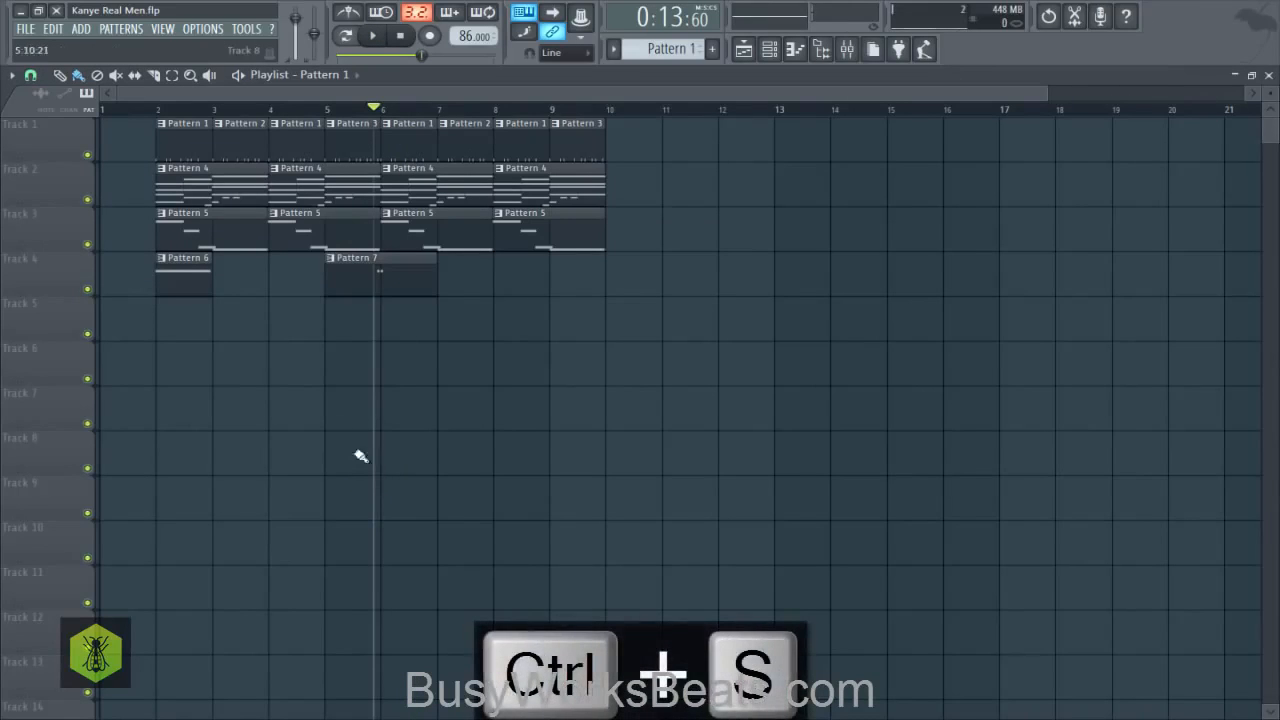
# - Play the song, open the GMS synth from the channel rack to inspect its plugin settings, and audition again
pyautogui.press('space')
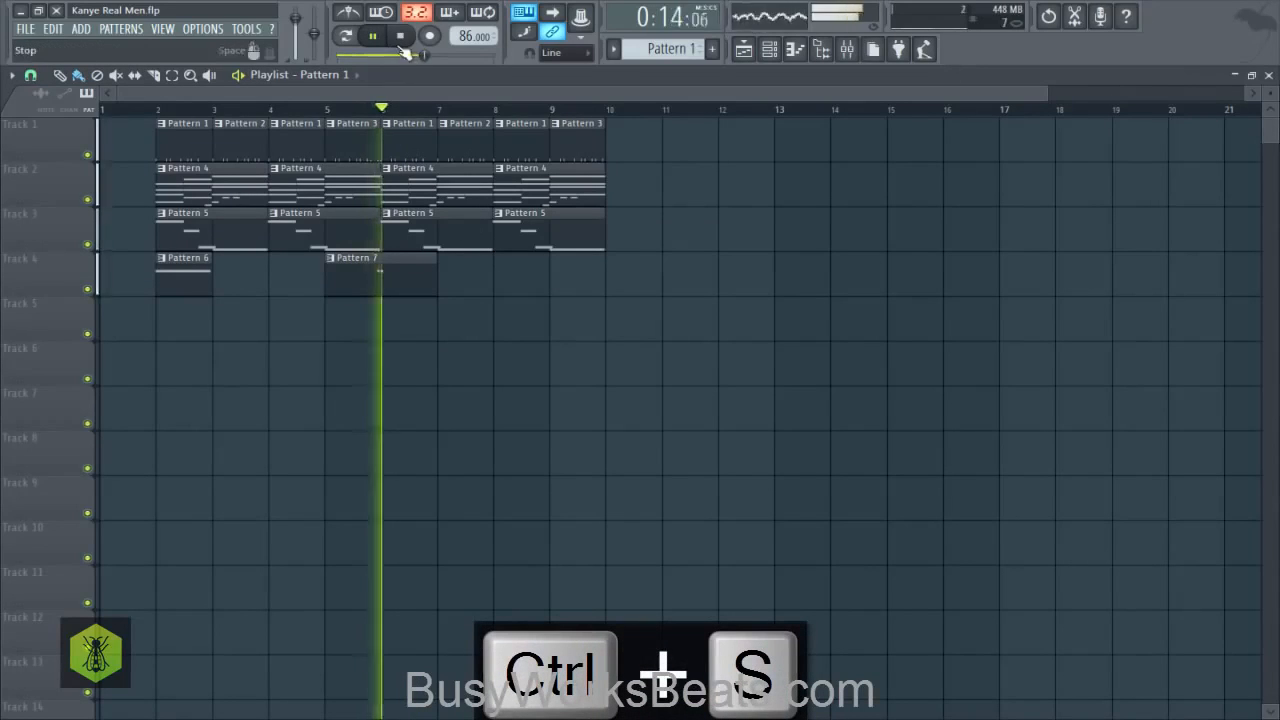
pyautogui.click(770, 49)
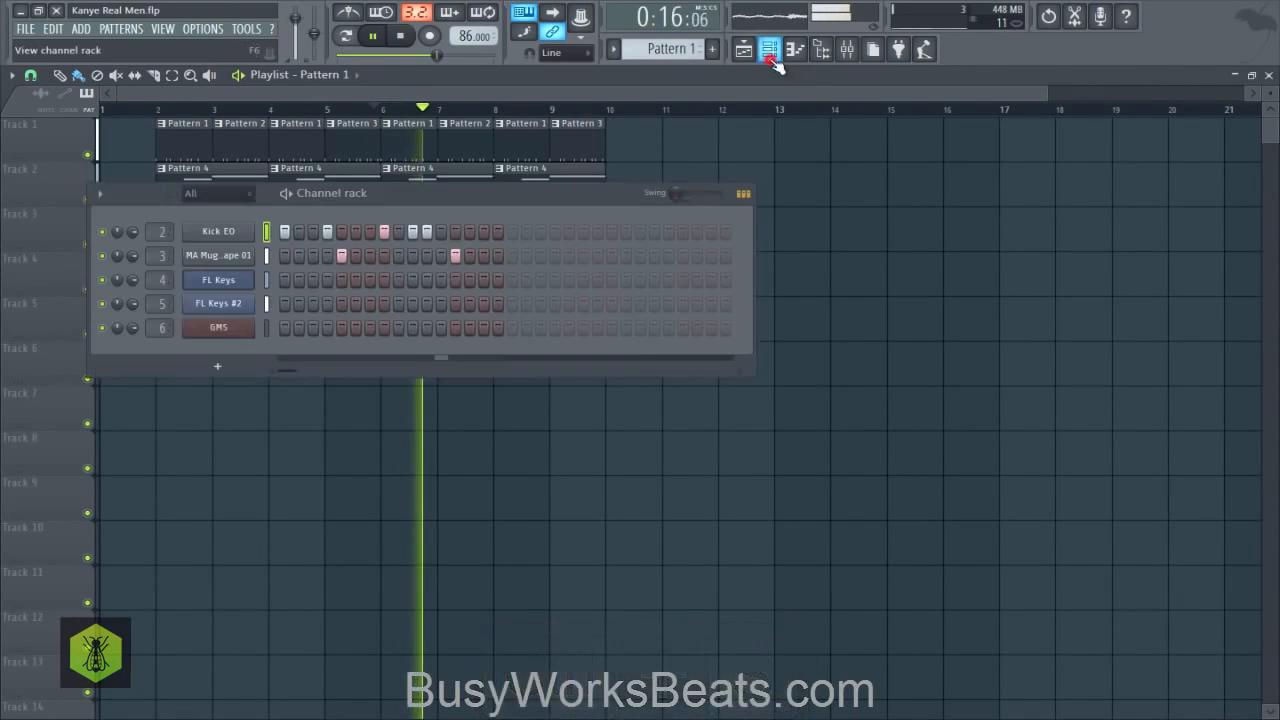
pyautogui.click(217, 331)
pyautogui.click(192, 323)
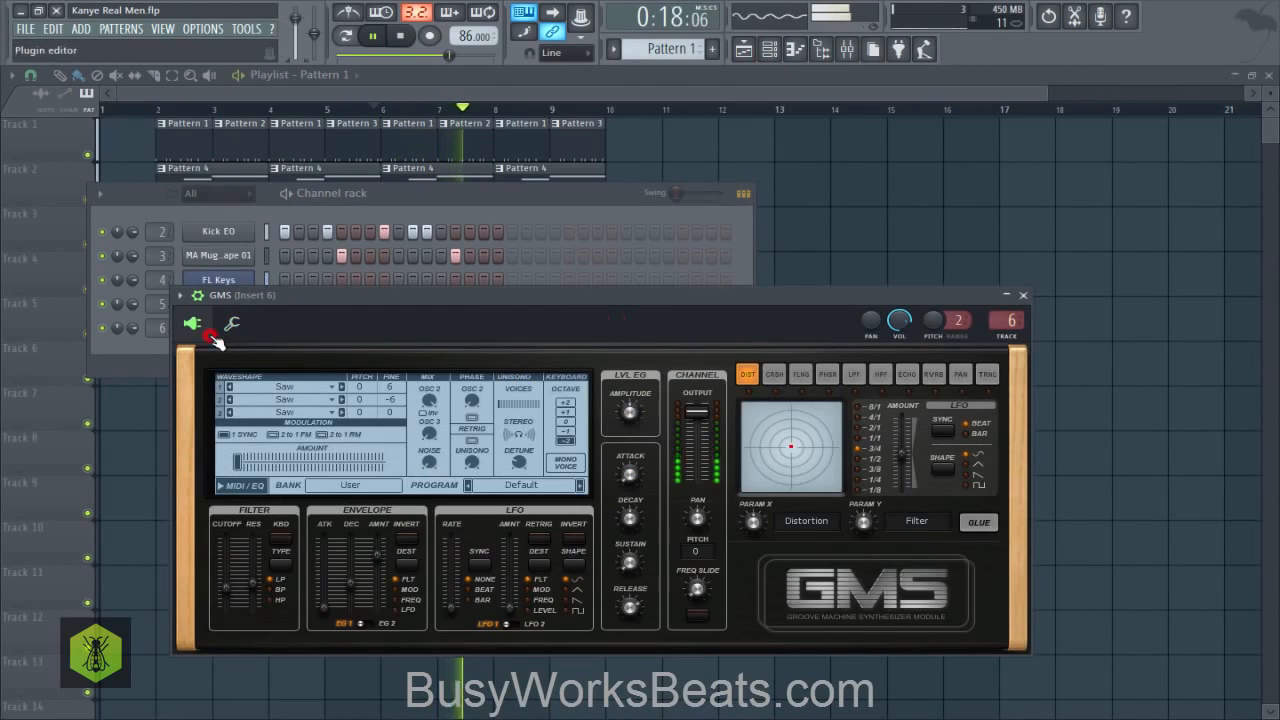
pyautogui.press('space')
pyautogui.click(597, 204)
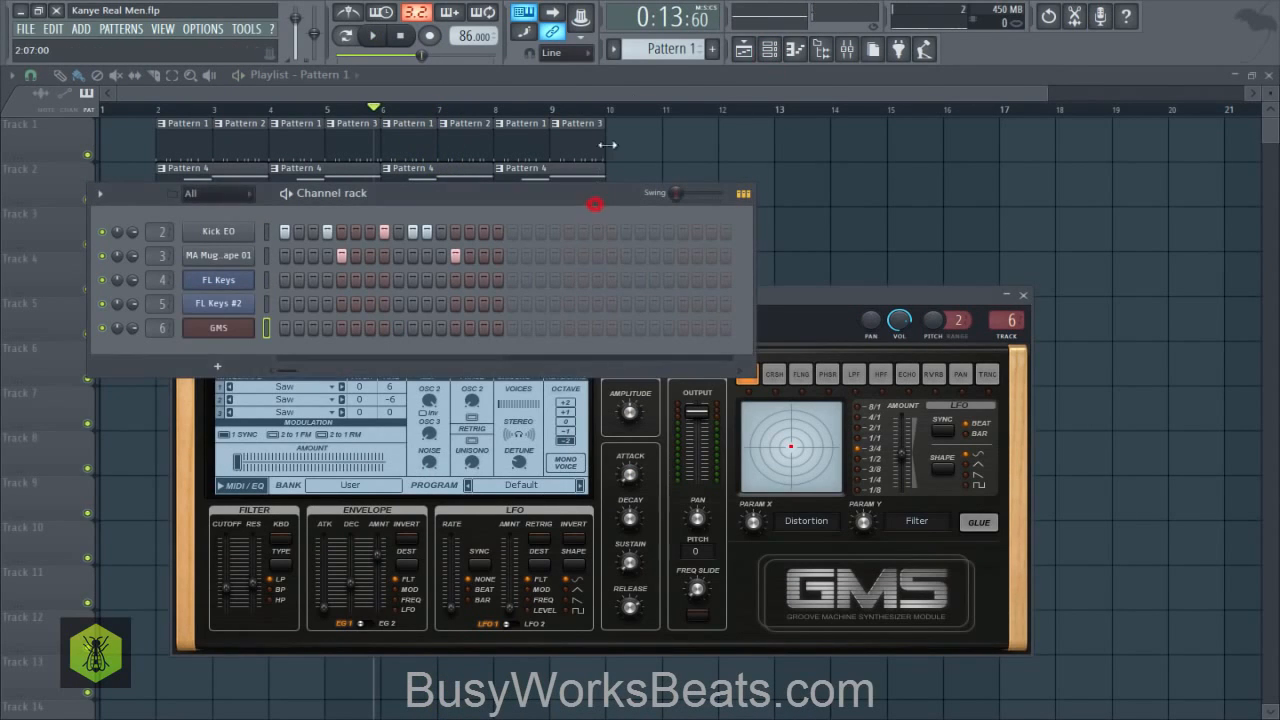
pyautogui.press('space')
pyautogui.press('space')
# - Open Pattern 6's GMS note in the piano roll, try it an octave lower at A#2, and restore it to A#3
pyautogui.moveTo(650, 48); pyautogui.dragTo(650, 13)
pyautogui.click(460, 332)
pyautogui.hotkey('ctrl', 'a')
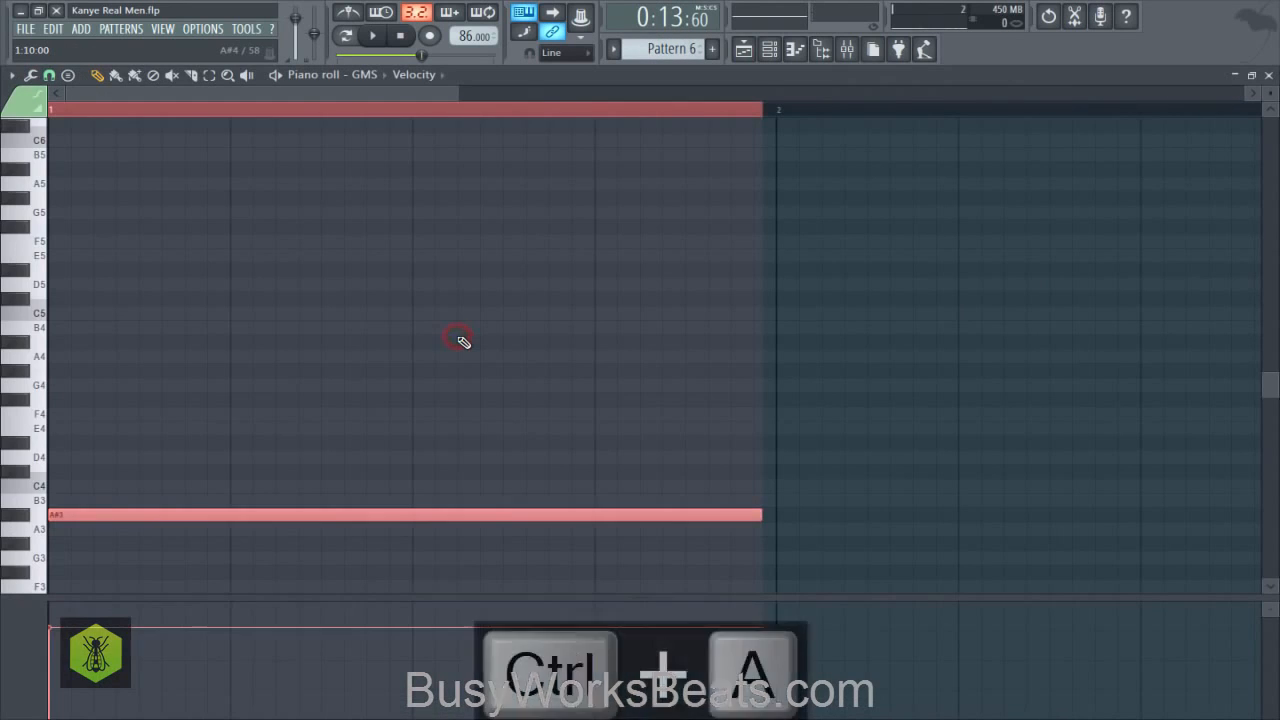
pyautogui.hotkey('ctrl', 'Down')
pyautogui.scroll(-3, 466, 343)
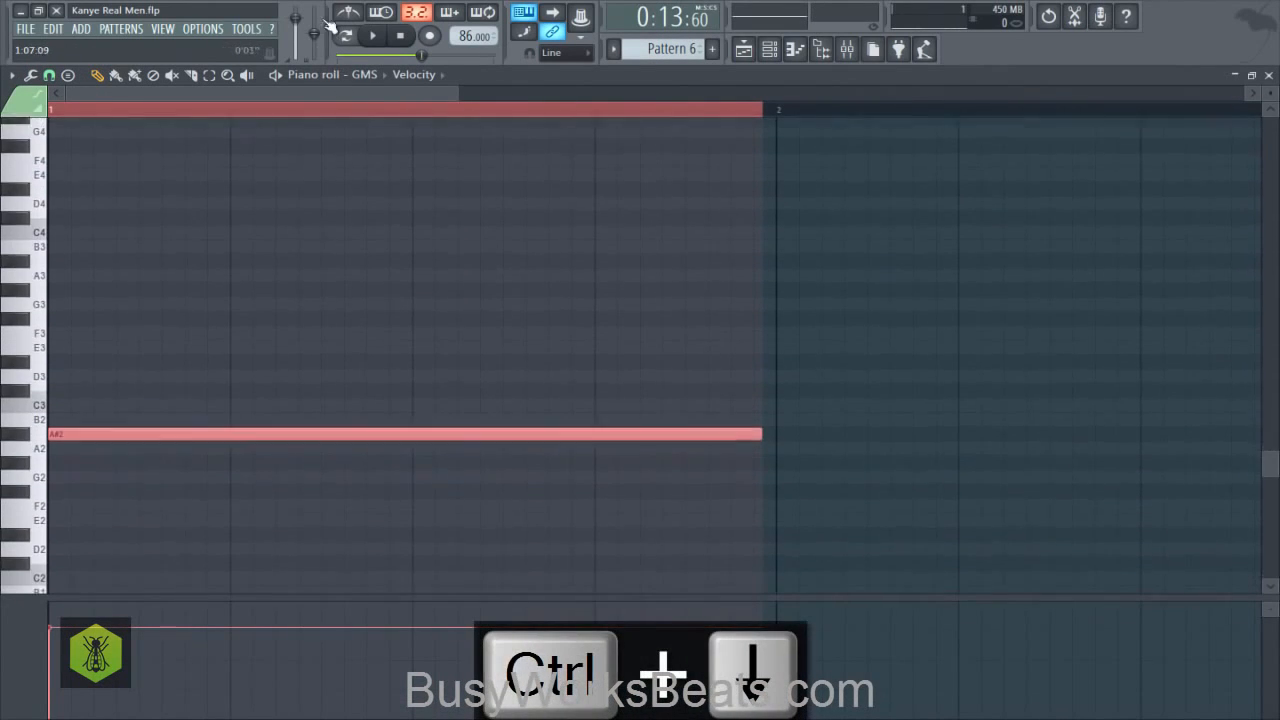
pyautogui.press('space')
pyautogui.hotkey('ctrl', 'Up')
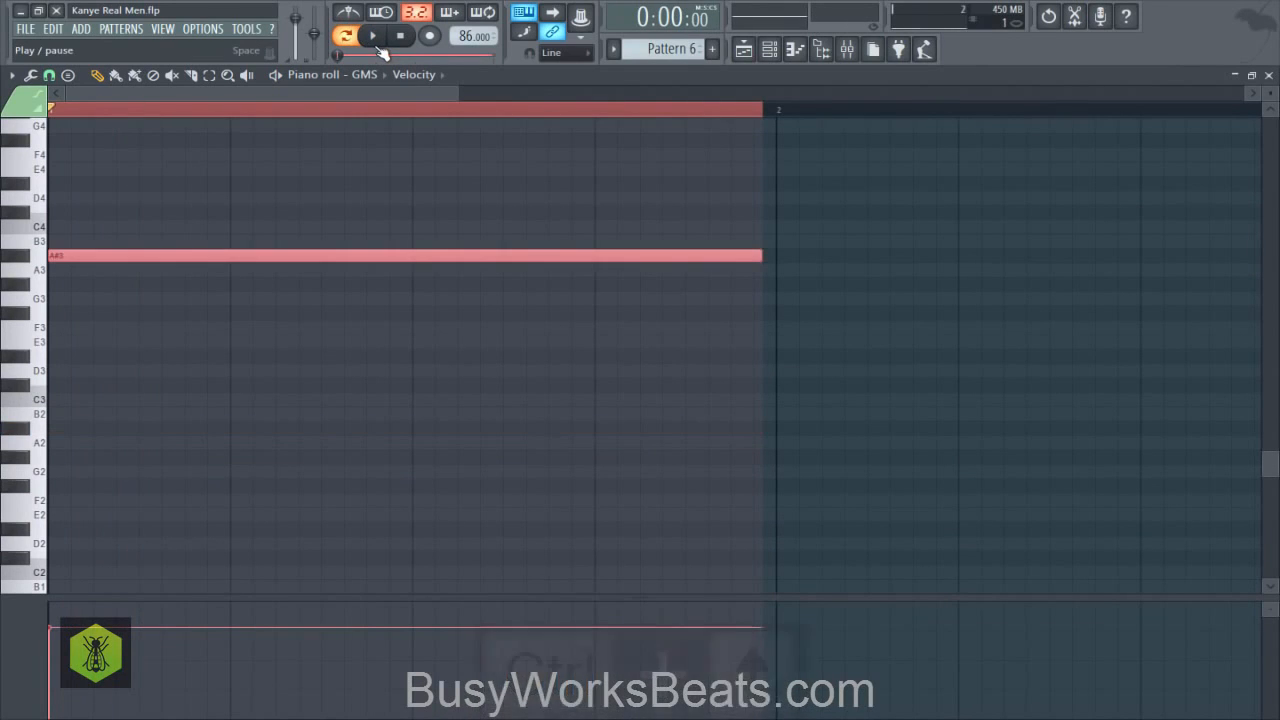
# - Lower the band 1 high-pass frequency of Insert 6's Fruity parametric EQ 2 to 100 Hz, audition it and close the EQ
pyautogui.click(850, 51)
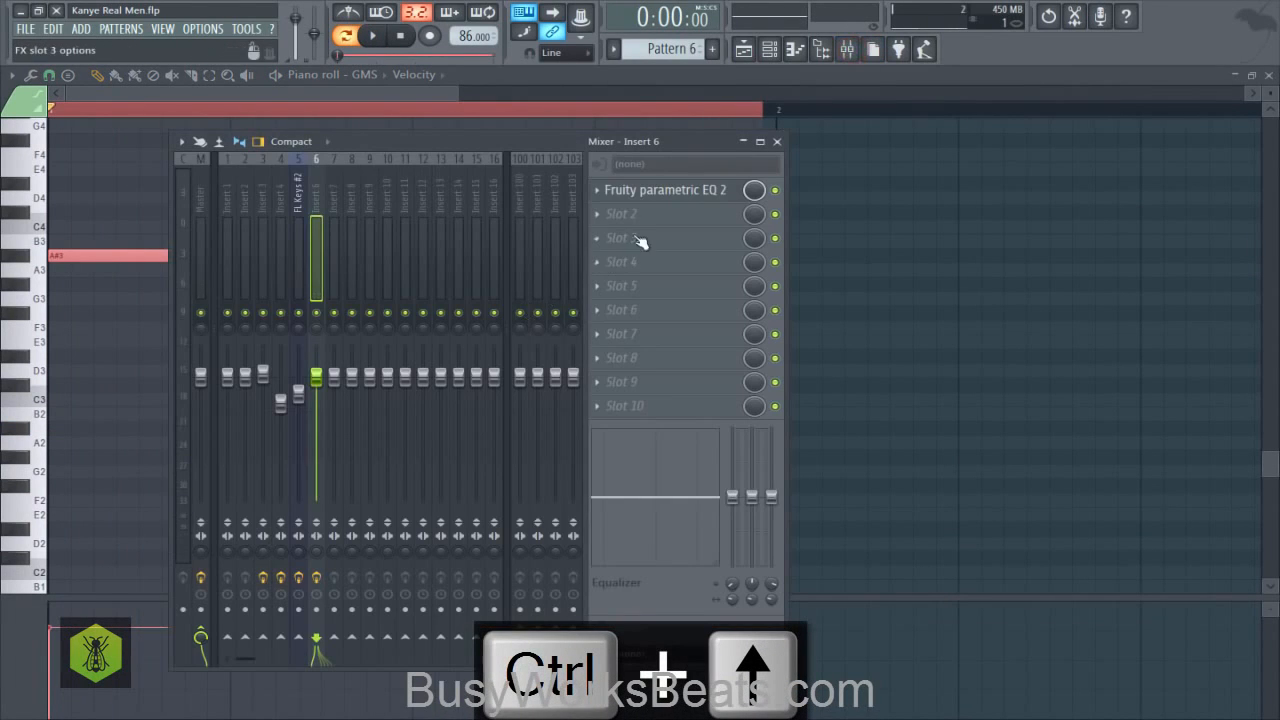
pyautogui.click(648, 192)
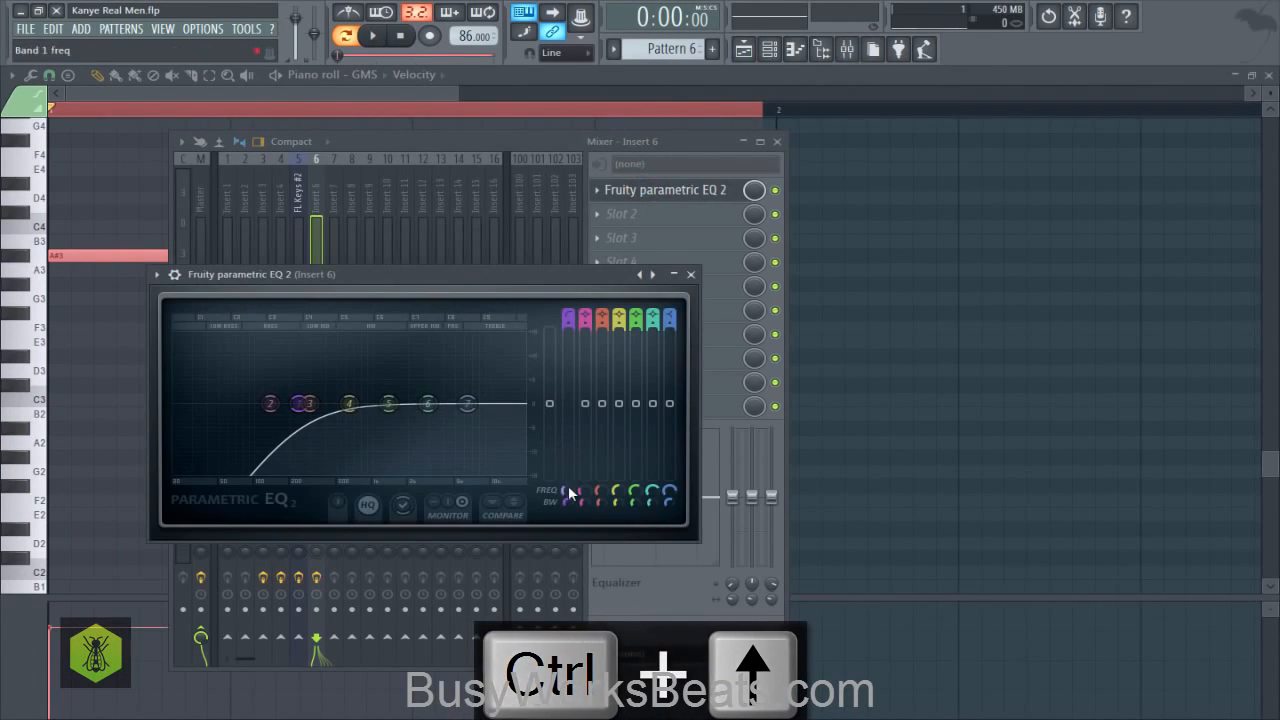
pyautogui.moveTo(568, 489)
pyautogui.mouseDown()
pyautogui.moveTo(568, 516)
pyautogui.moveTo(570, 494)
pyautogui.mouseUp()
pyautogui.press('space')
pyautogui.press('space')
pyautogui.press('space')
pyautogui.press('space')
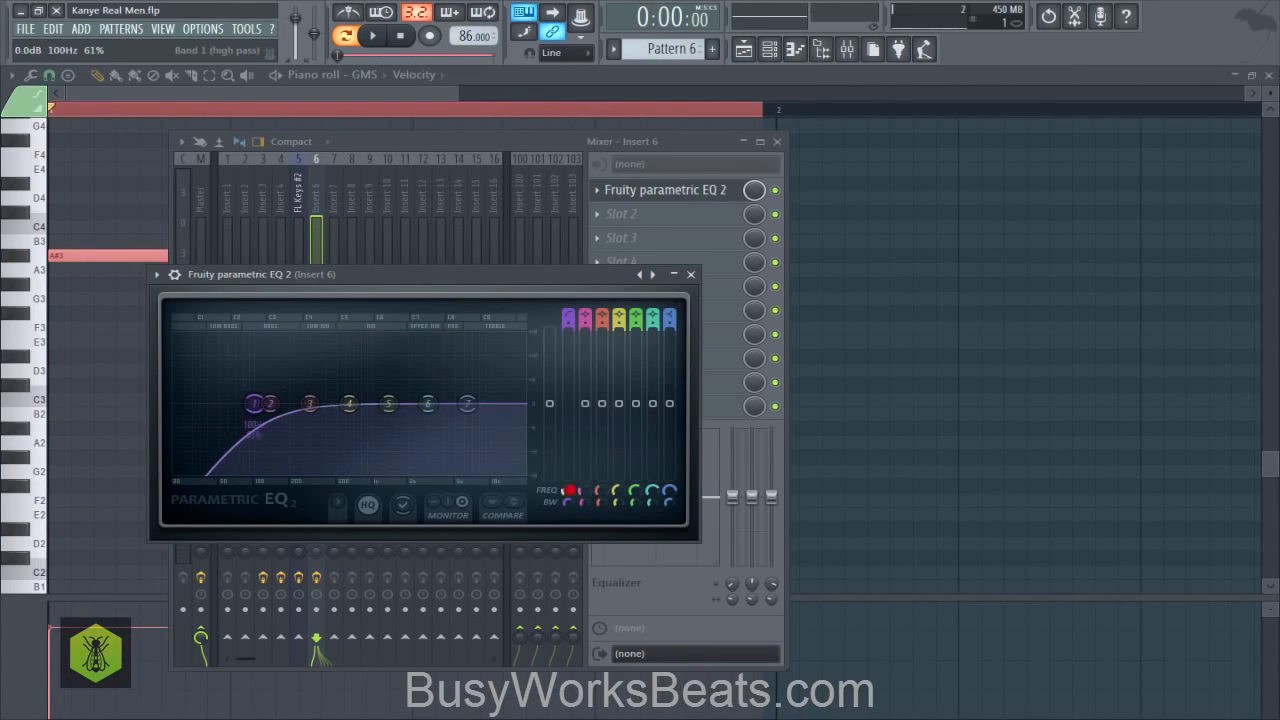
pyautogui.press('space')
pyautogui.click(691, 275)
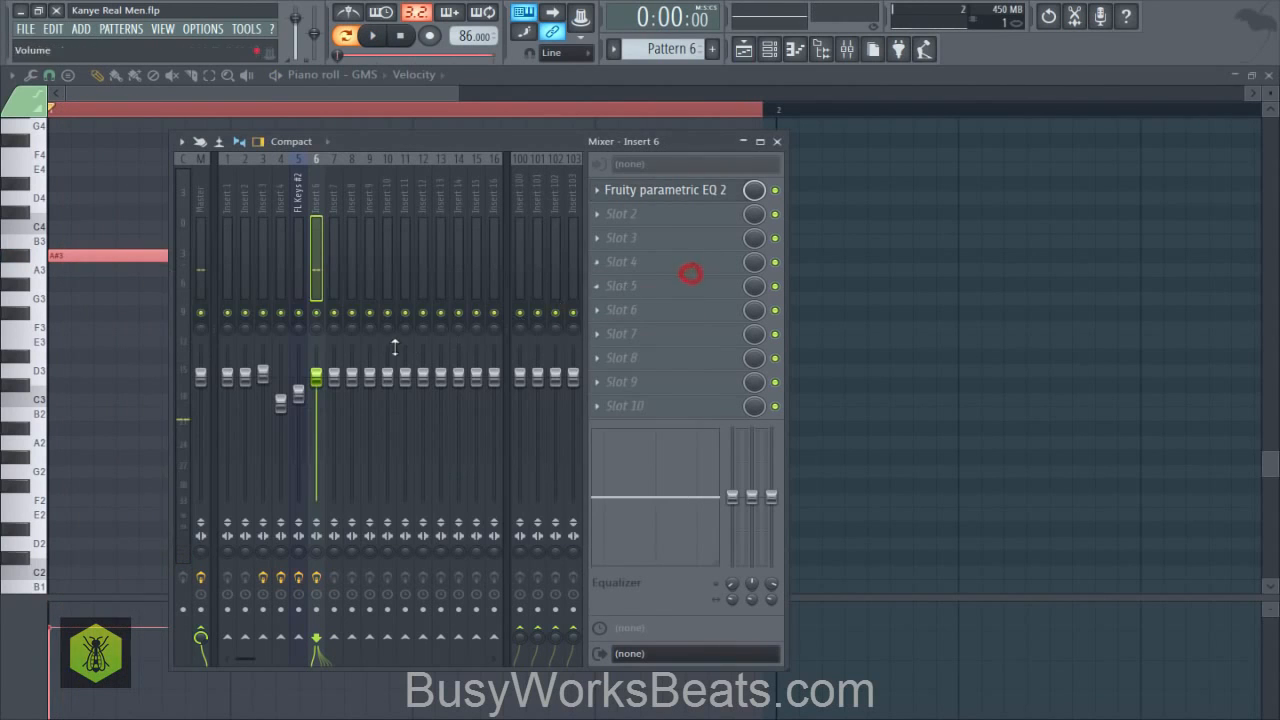
# - Close the mixer and piano roll, and play the playlist arrangement in song mode
pyautogui.press('space')
pyautogui.press('space')
pyautogui.rightClick(965, 282)
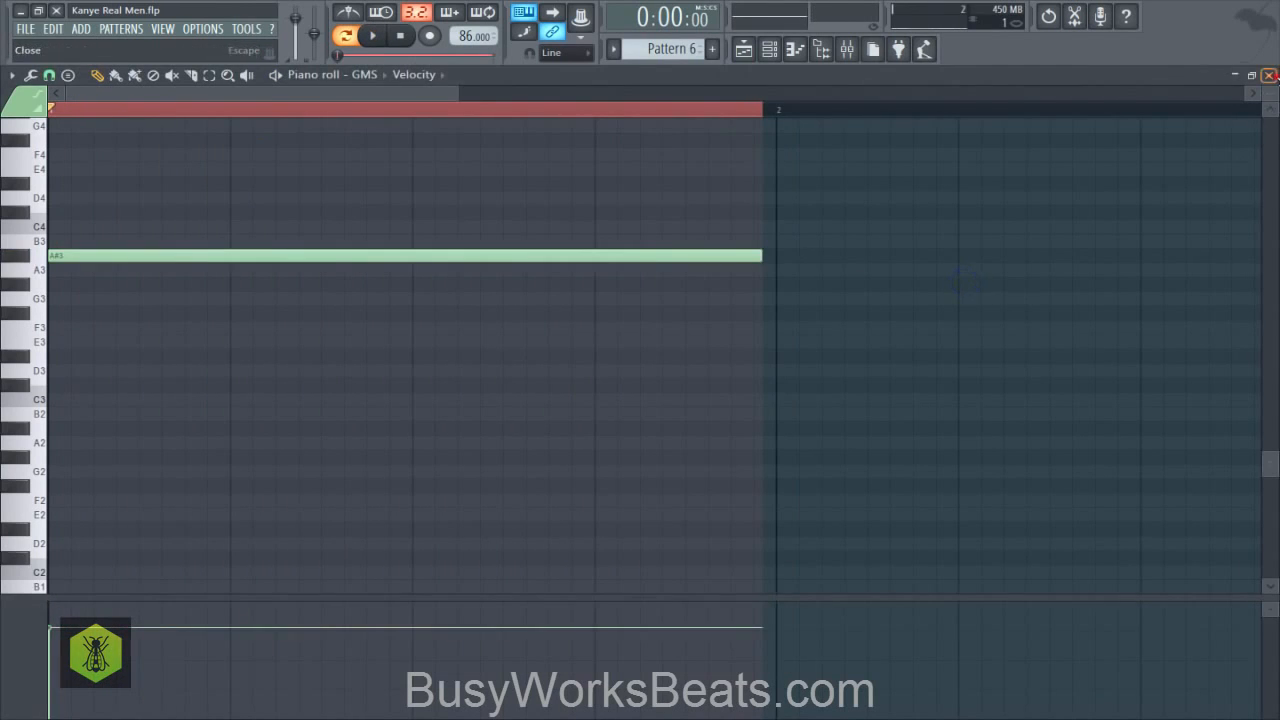
pyautogui.click(1270, 76)
pyautogui.press('space')
pyautogui.rightClick(1209, 221)
pyautogui.press('space')
pyautogui.click(351, 35)
pyautogui.press('space')
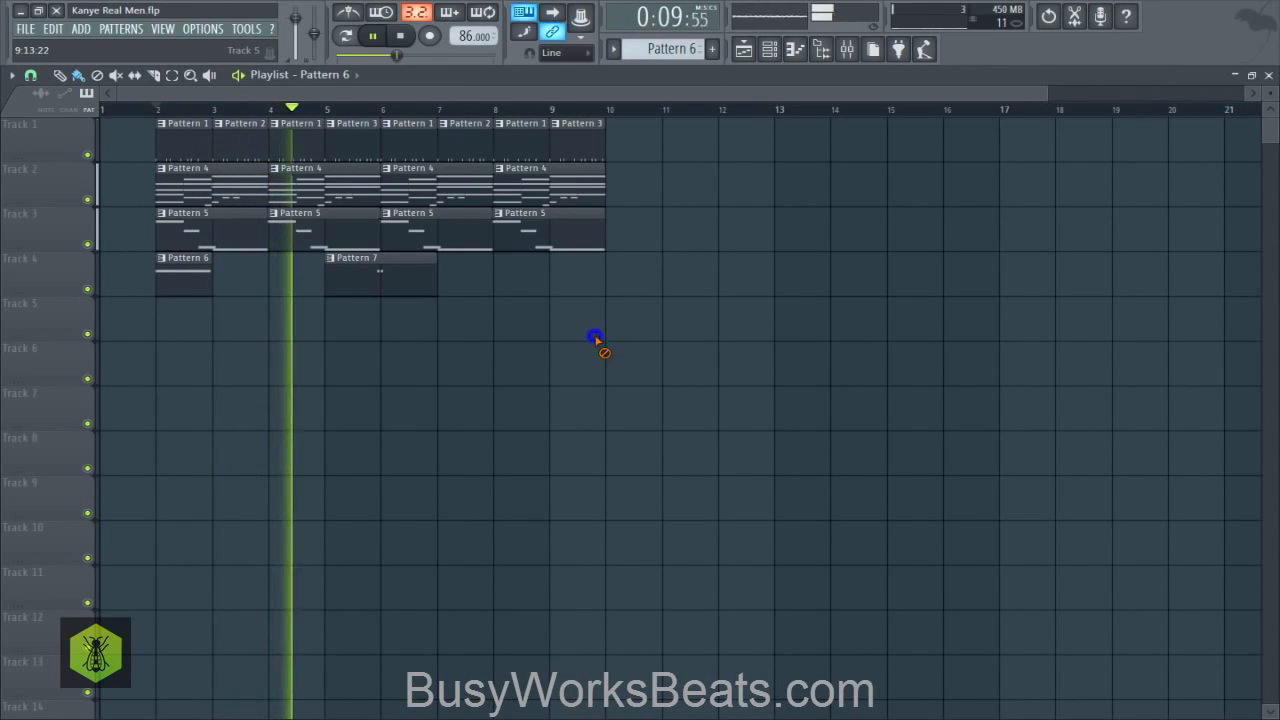
# - Select the clips in the playlist, stop playback and set the playlist snap to Bar
pyautogui.moveTo(660, 335); pyautogui.dragTo(166, 121)
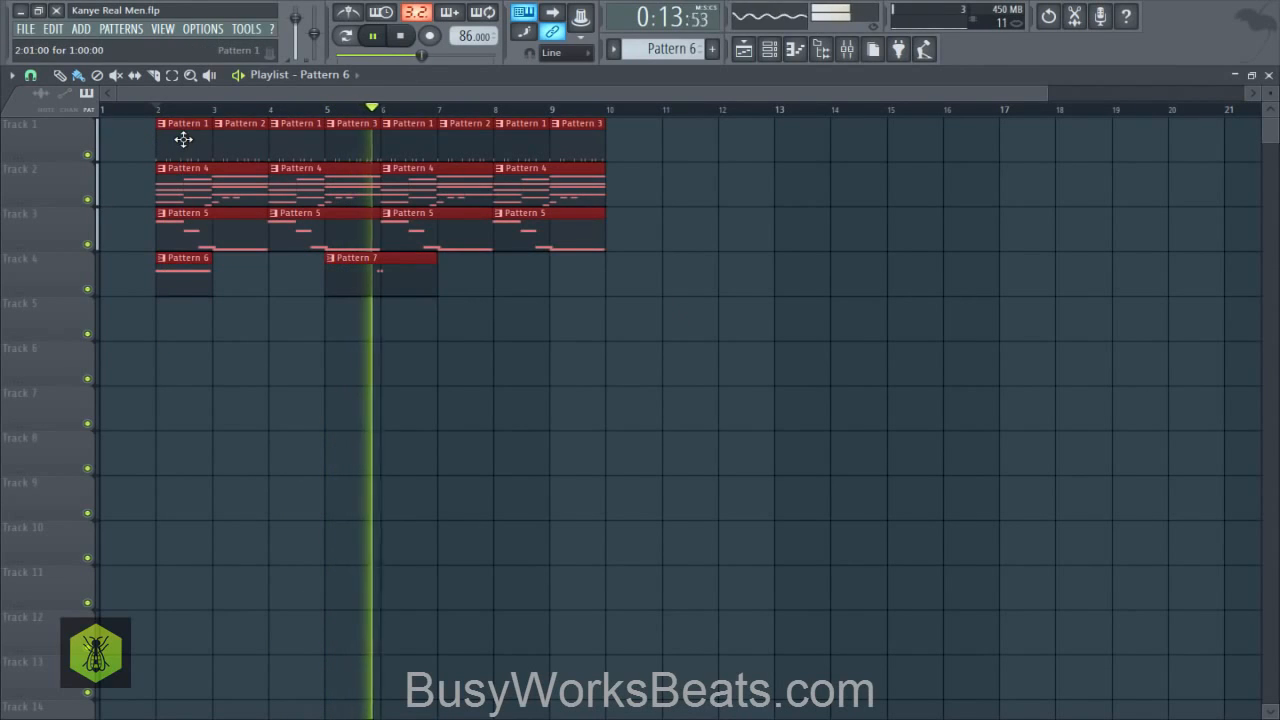
pyautogui.moveTo(645, 337); pyautogui.dragTo(172, 190)
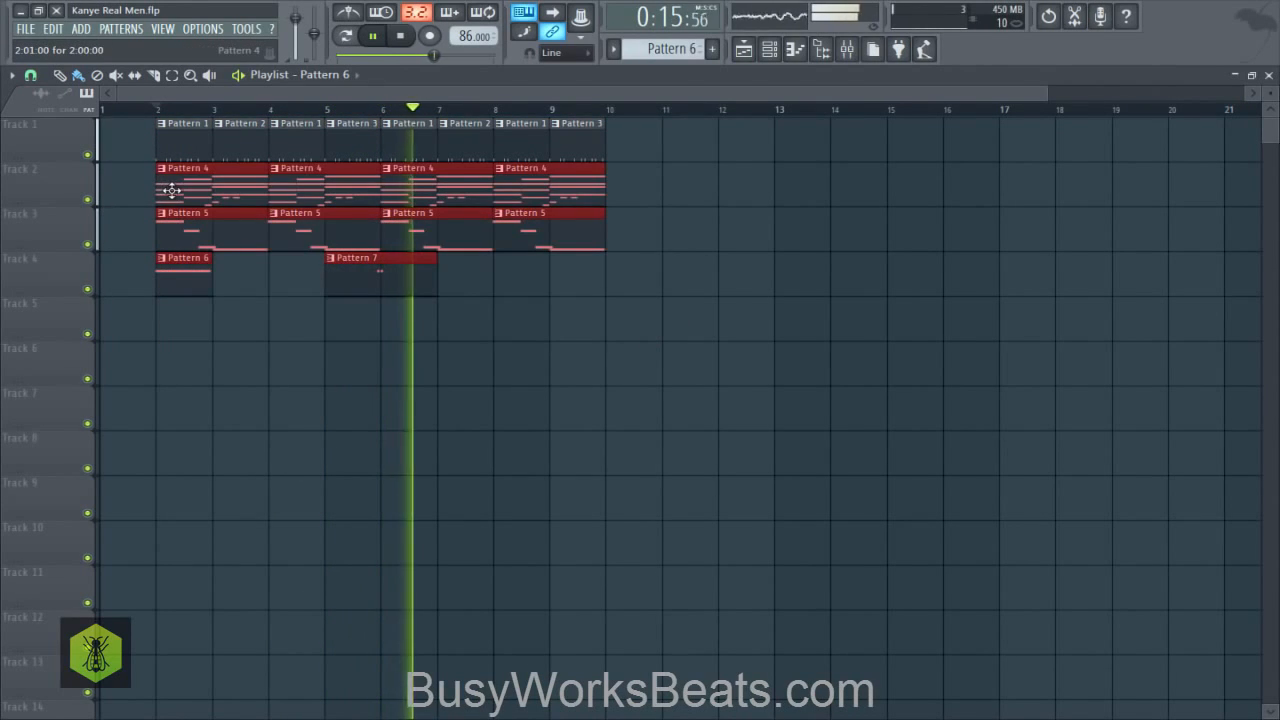
pyautogui.press('space')
pyautogui.click(44, 80)
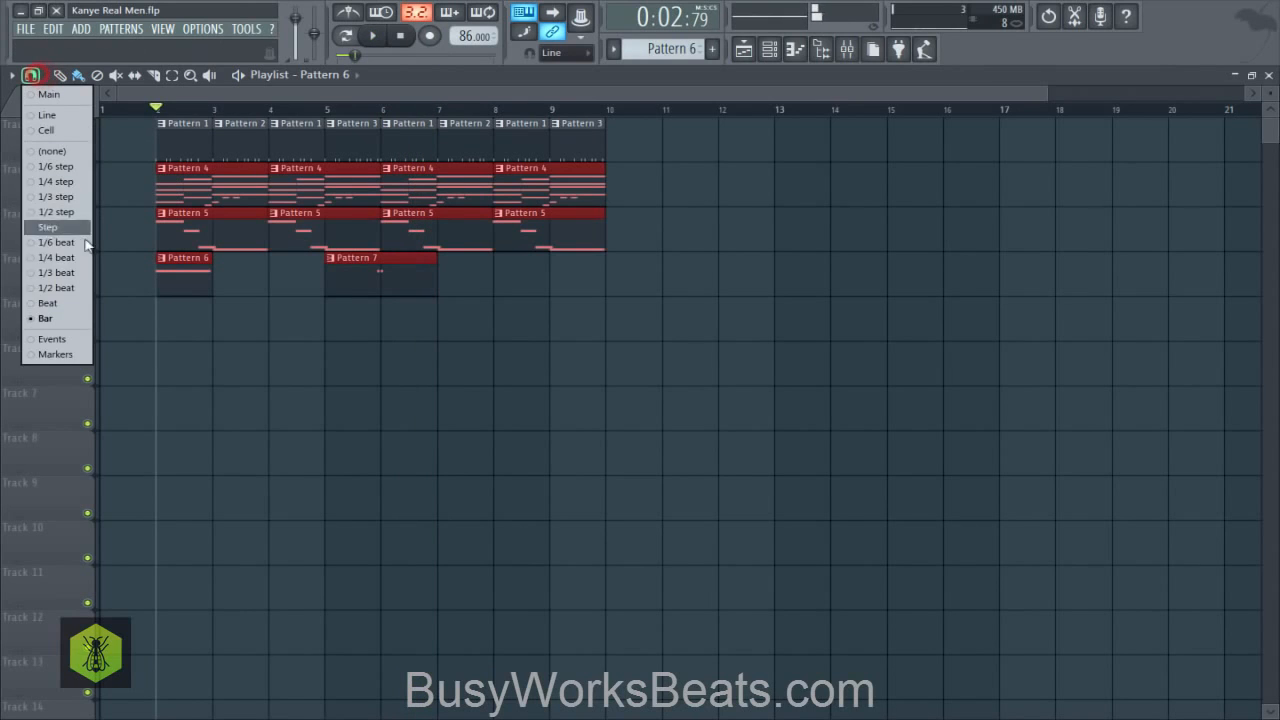
pyautogui.click(79, 313)
# - Try moving all playlist clips one bar later so they start at bar 3, and deselect them
pyautogui.moveTo(614, 362); pyautogui.dragTo(130, 116)
pyautogui.moveTo(188, 235); pyautogui.dragTo(236, 228)
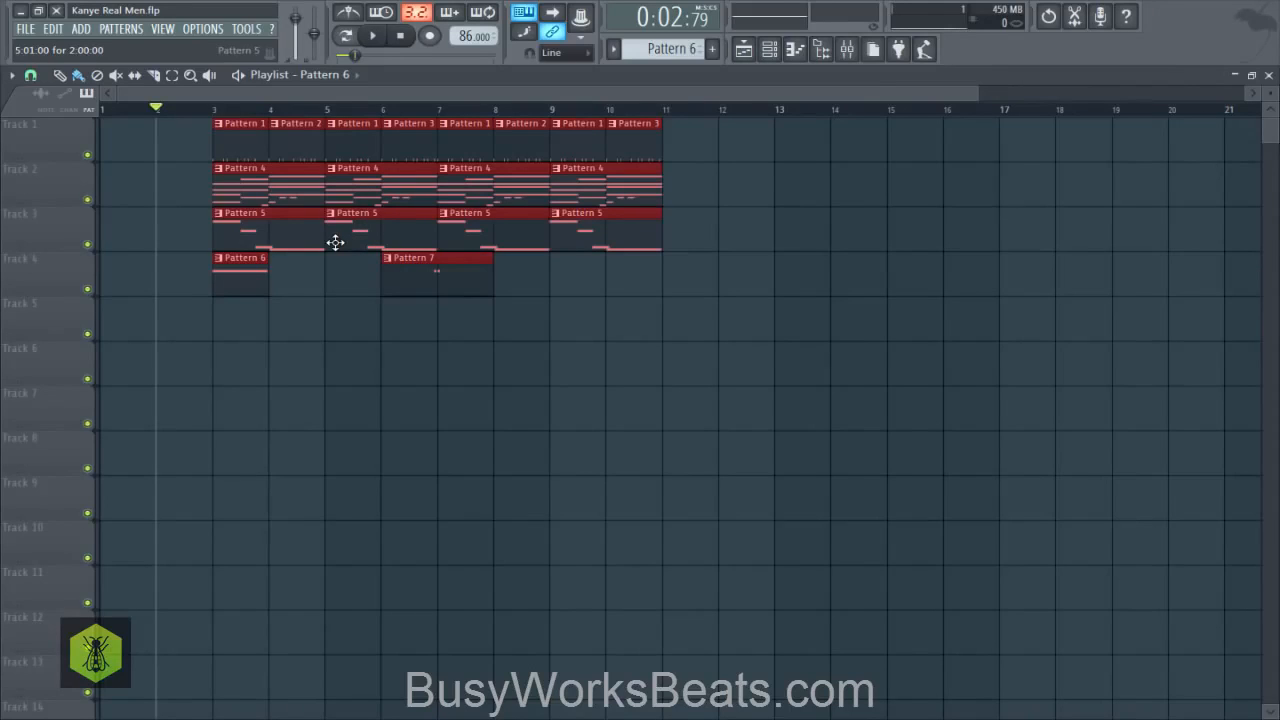
pyautogui.click(354, 373)
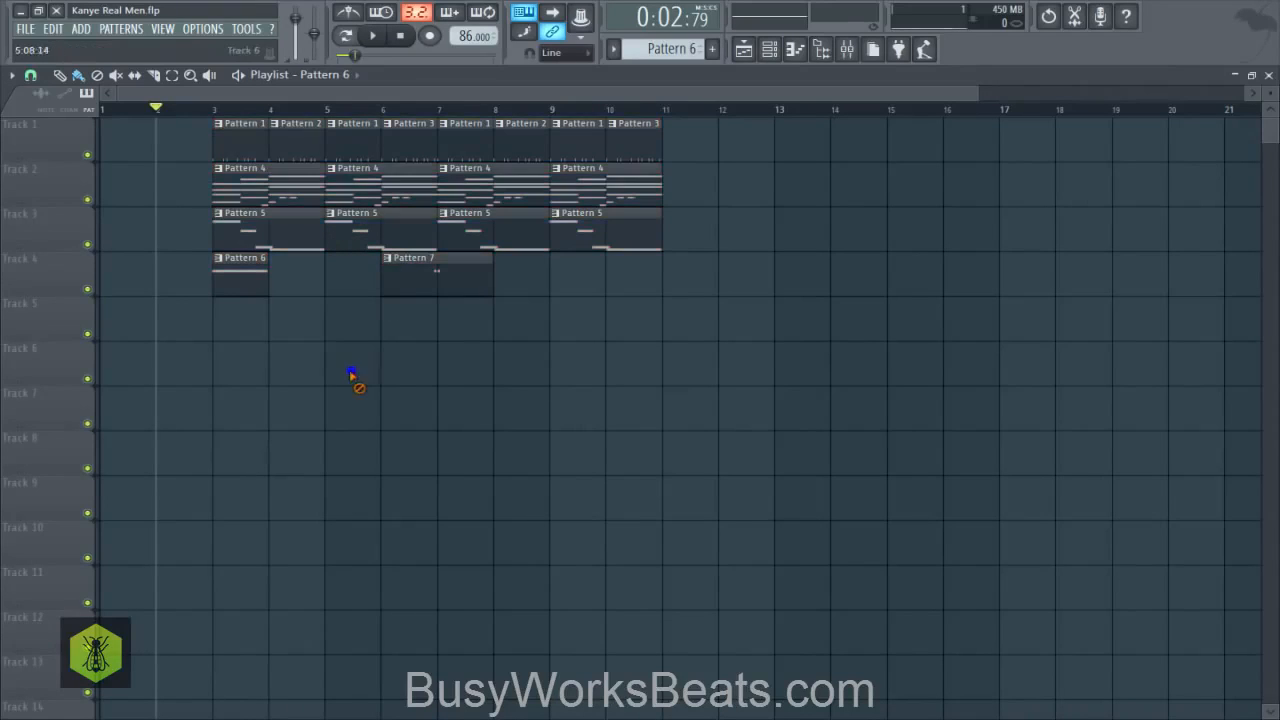
# - Move all playlist clips so the arrangement starts at bar 1, and play the song from the beginning
pyautogui.click(170, 77)
pyautogui.moveTo(723, 289); pyautogui.dragTo(149, 117)
pyautogui.moveTo(258, 139); pyautogui.dragTo(144, 137)
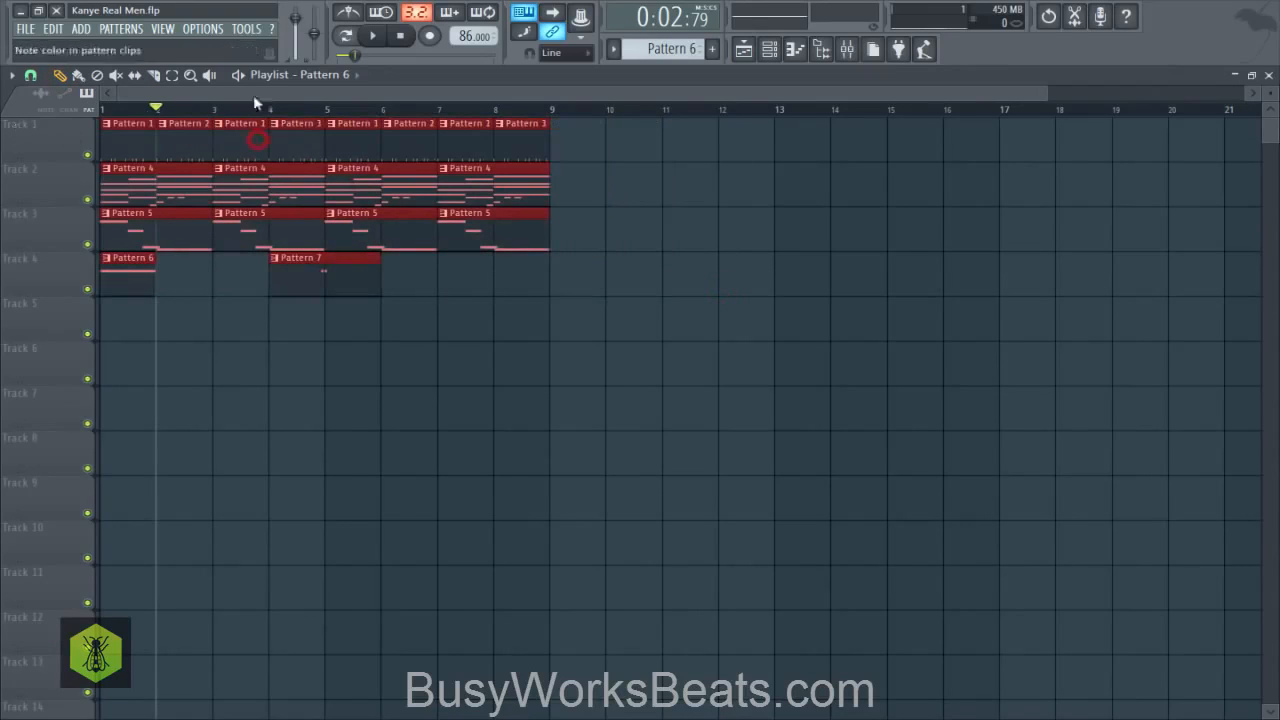
pyautogui.click(398, 37)
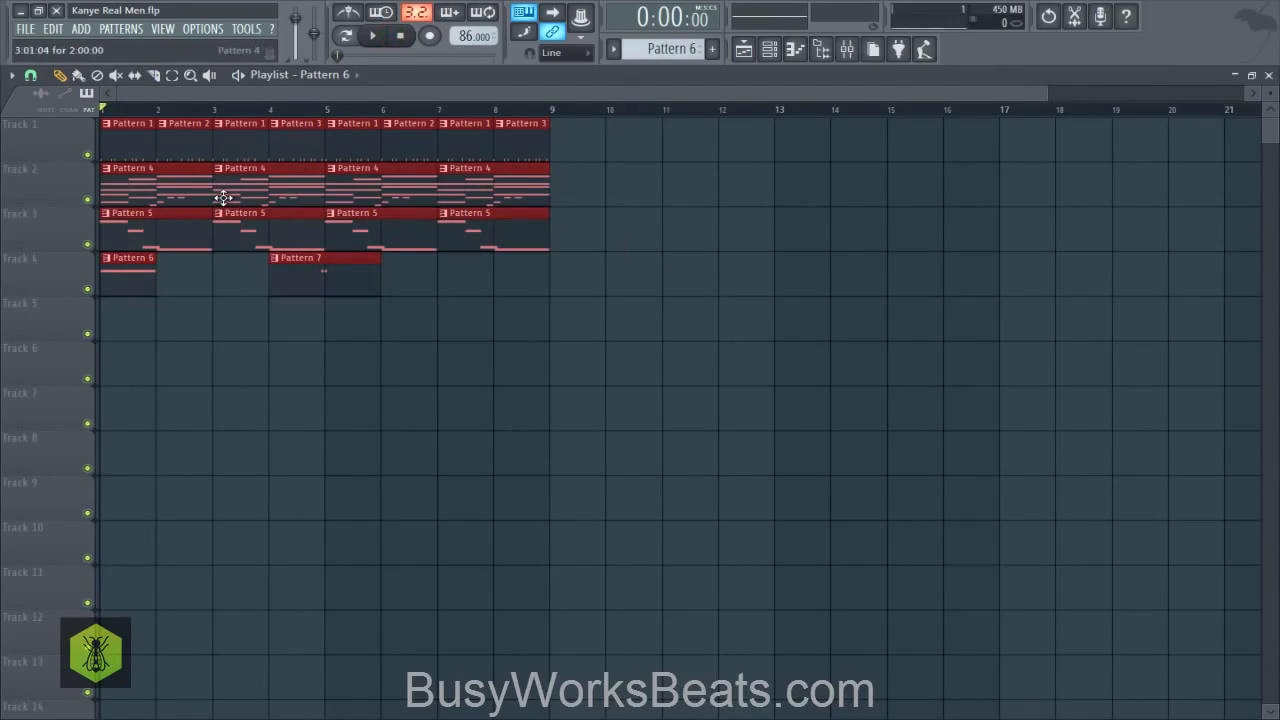
pyautogui.press('space')
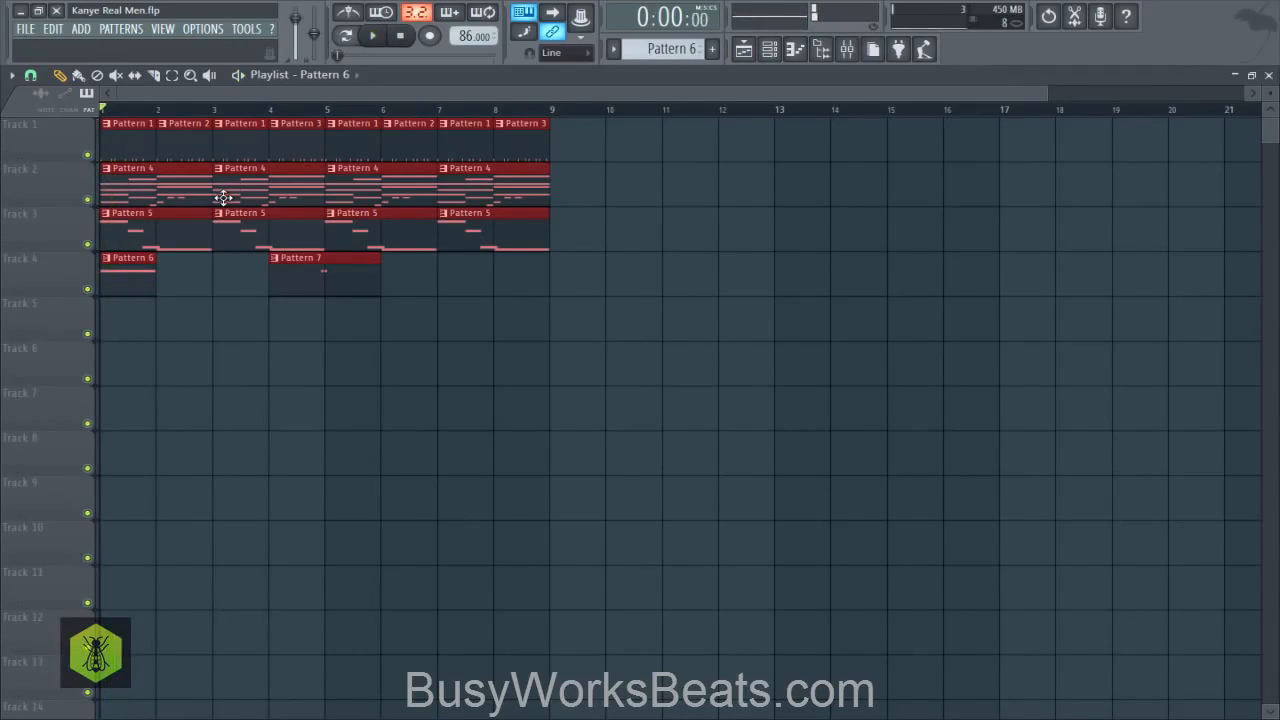
pyautogui.press('space')
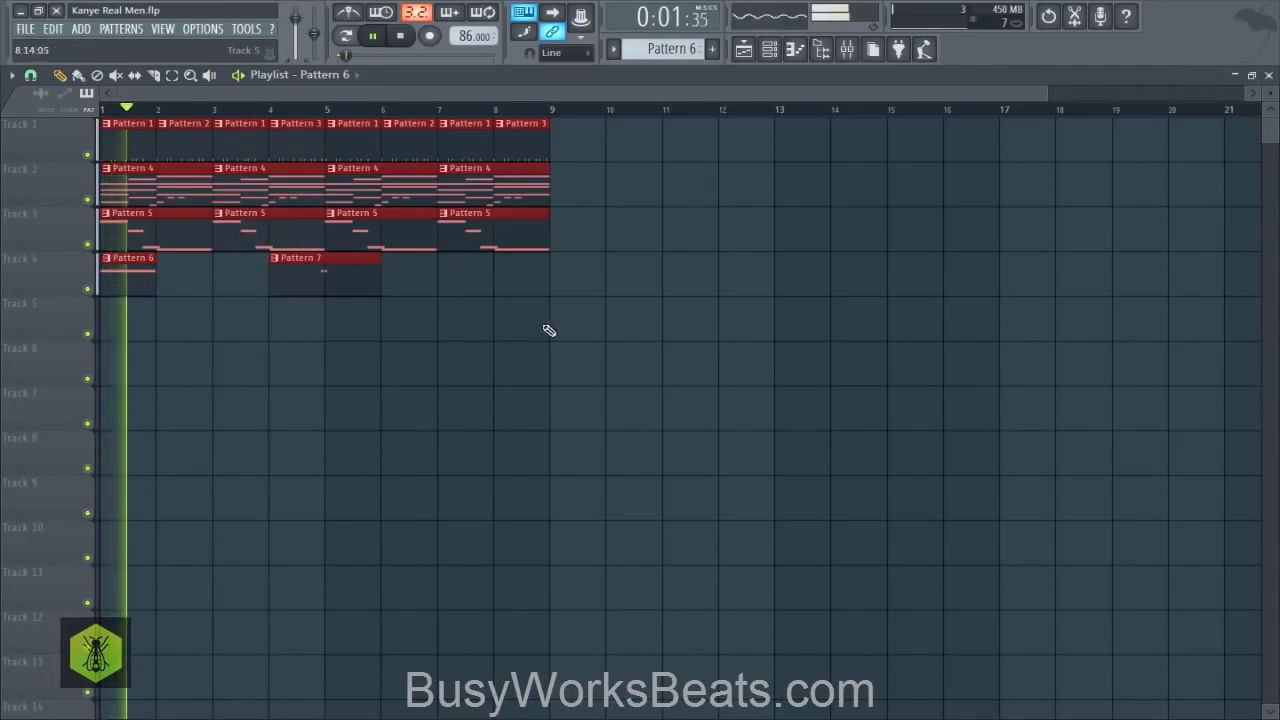
# - Stop the song playback and set the playlist snap to Bar
pyautogui.press('space')
pyautogui.moveTo(606, 337); pyautogui.dragTo(232, 146)
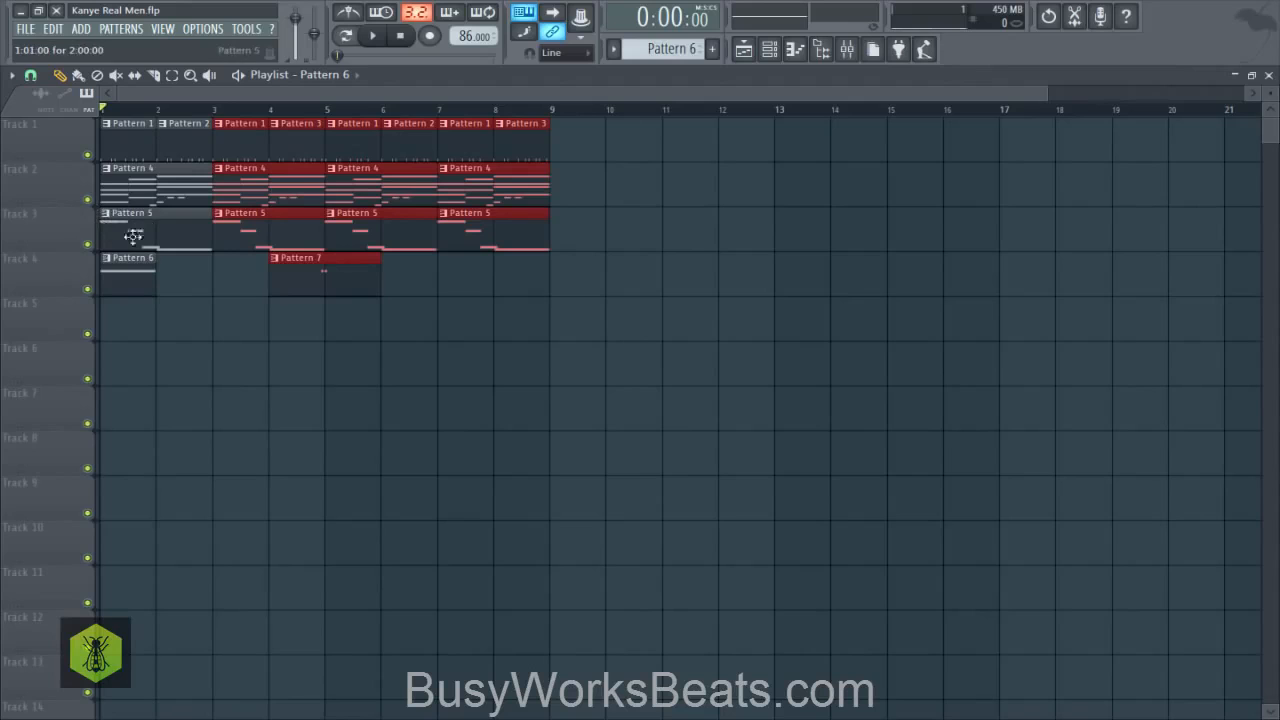
pyautogui.moveTo(618, 340); pyautogui.dragTo(230, 107)
pyautogui.click(31, 75)
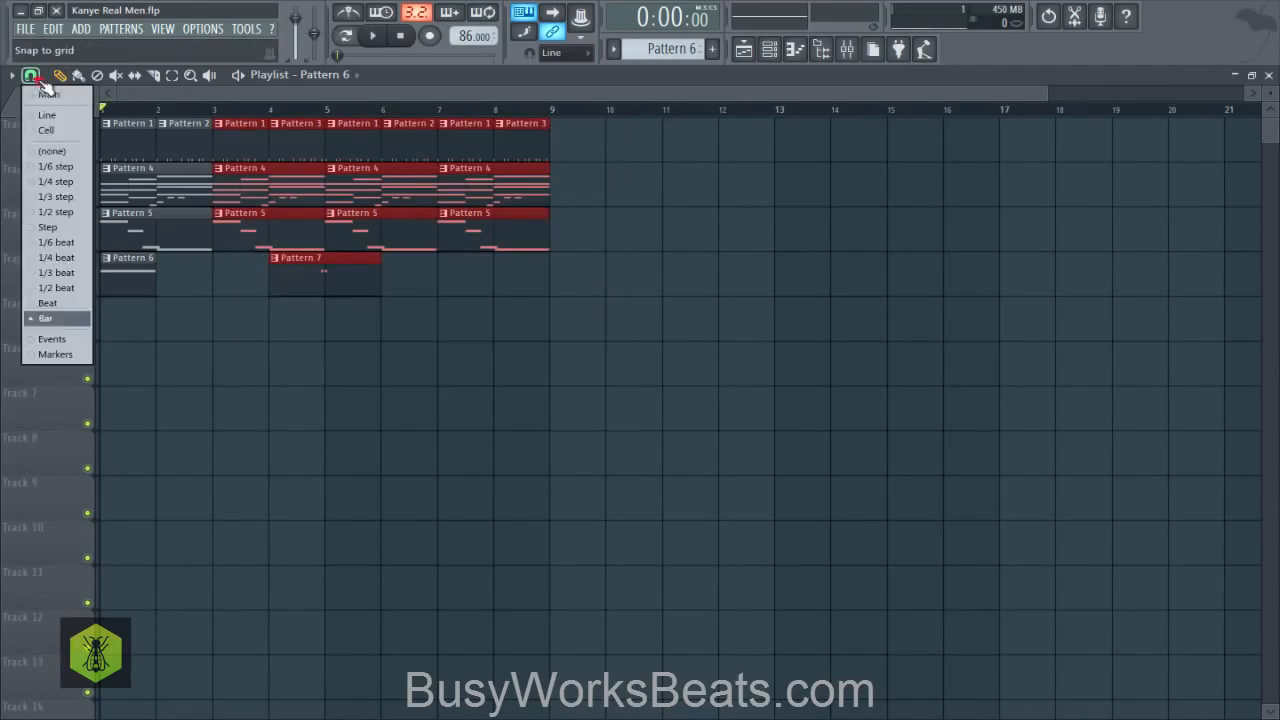
pyautogui.click(46, 321)
# - Duplicate the clips on tracks 1 to 3 through bars 9 to 16, and copy the Pattern 6 and Pattern 7 clips to bars 9 and 12
pyautogui.moveTo(588, 311); pyautogui.dragTo(370, 150)
pyautogui.keyDown('ctrl'); pyautogui.keyDown('shift'); pyautogui.click(371, 275); pyautogui.keyUp('shift'); pyautogui.keyUp('ctrl')
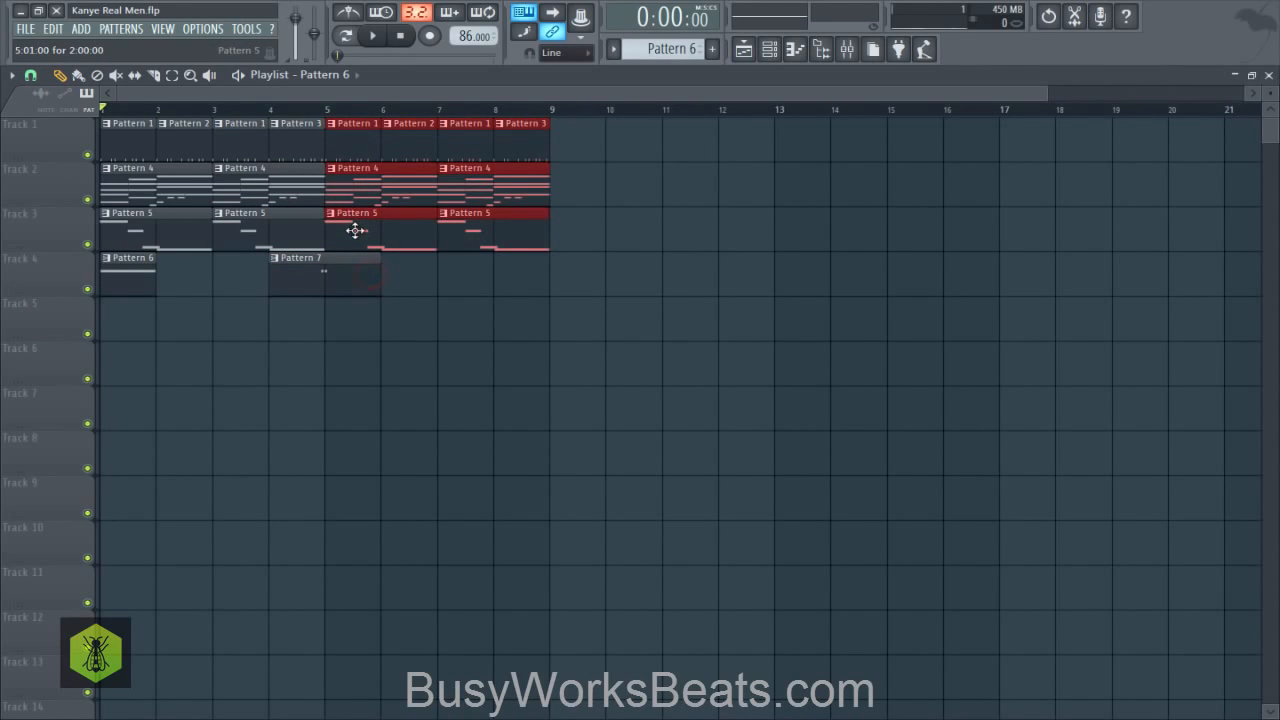
pyautogui.moveTo(355, 231); pyautogui.dragTo(794, 234)
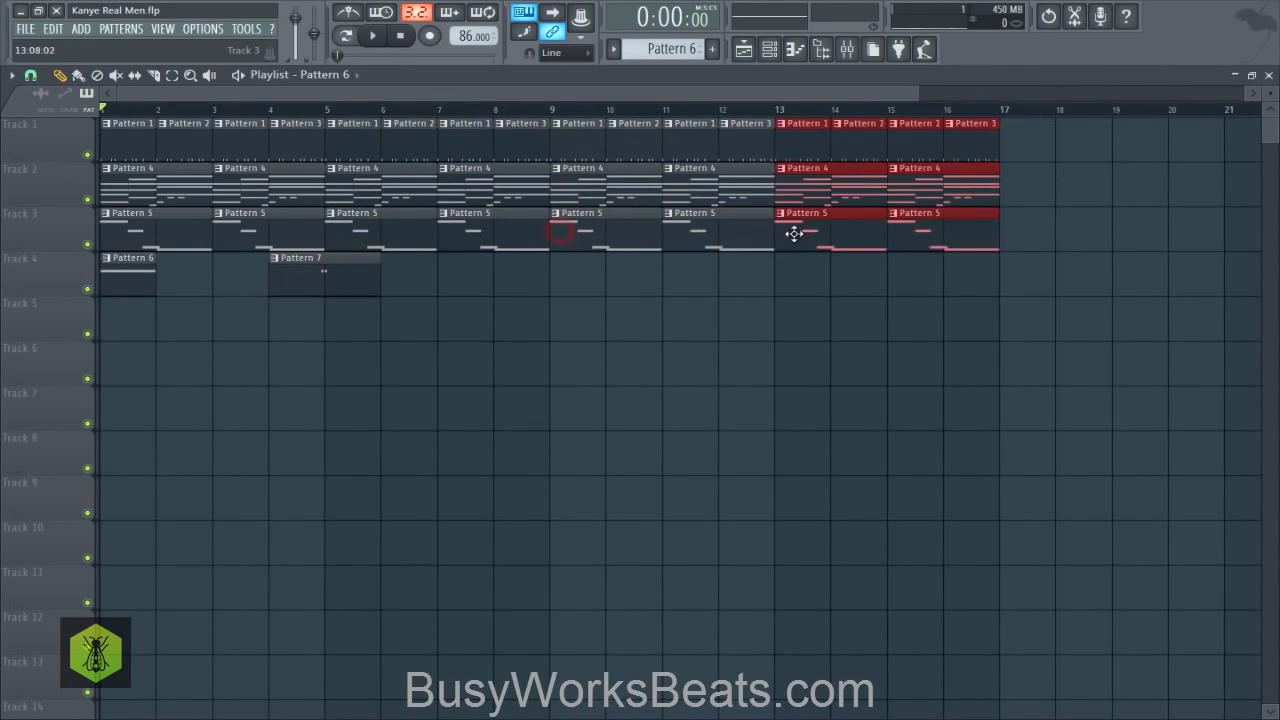
pyautogui.moveTo(474, 290); pyautogui.dragTo(585, 273)
pyautogui.click(653, 343)
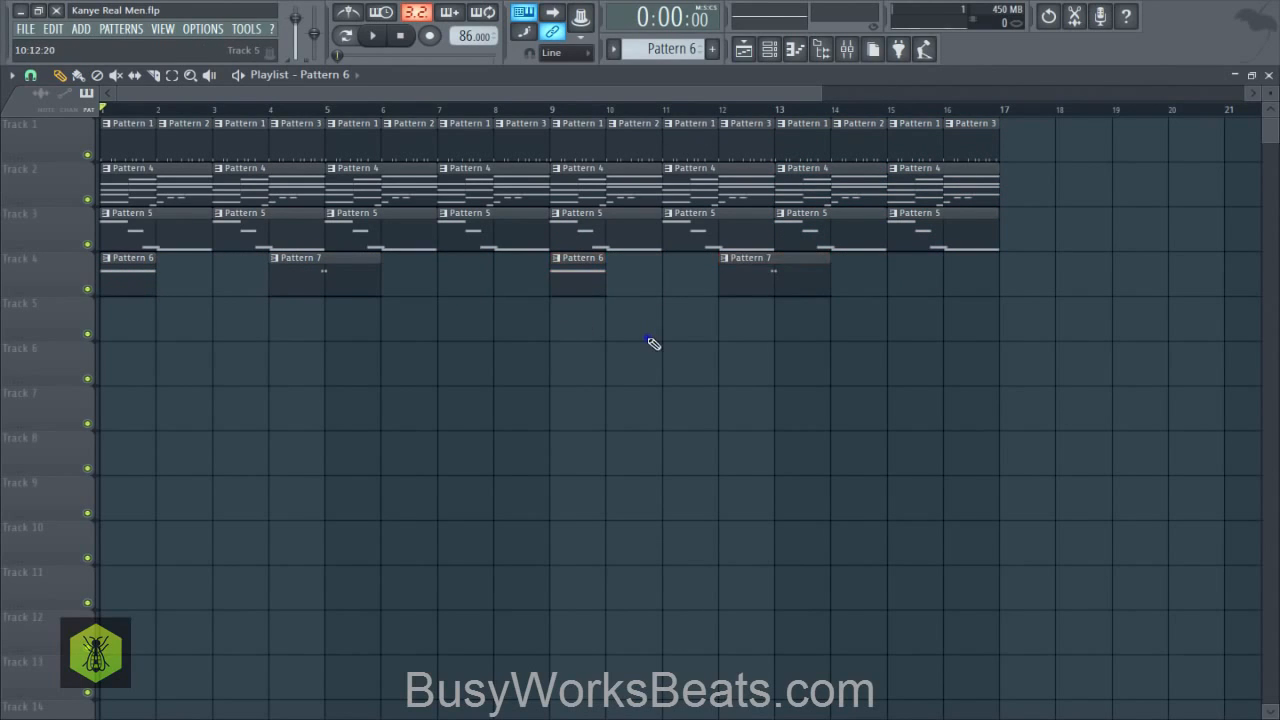
# - Select all clips from bar 9 onward and move them down two tracks
pyautogui.moveTo(1031, 380); pyautogui.dragTo(586, 120)
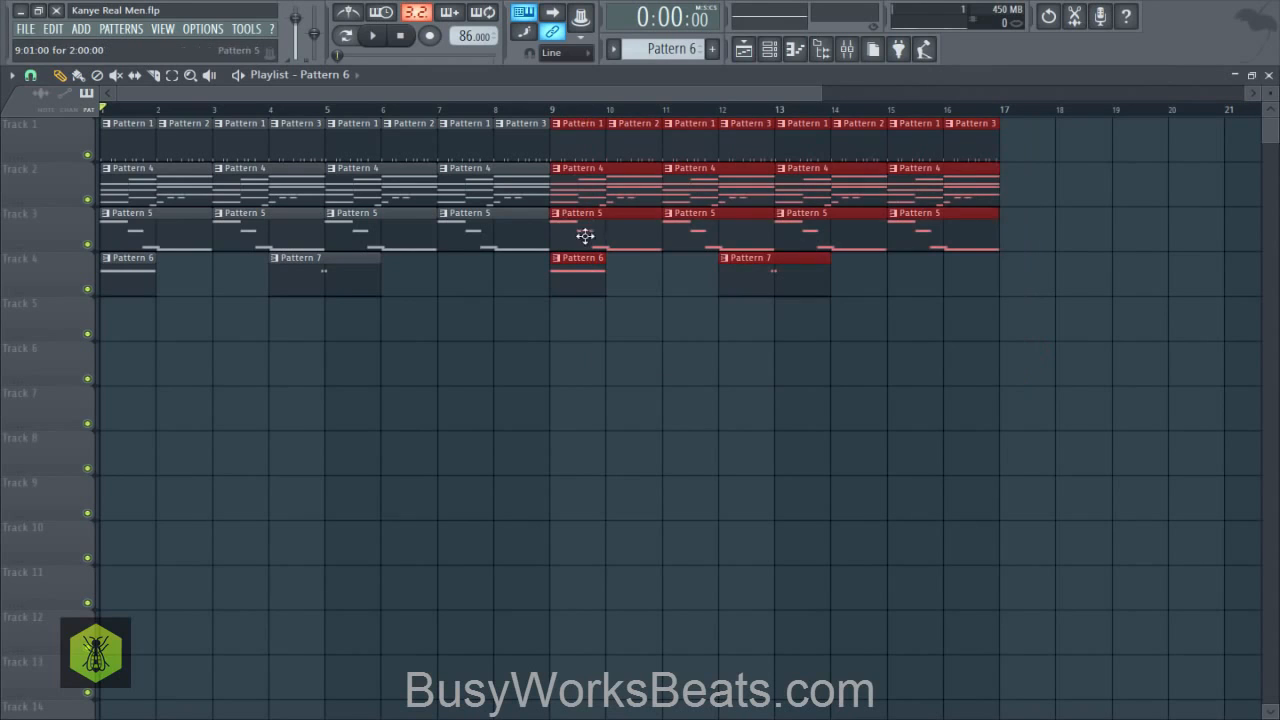
pyautogui.scroll(-1, 546, 115)
pyautogui.scroll(9, 467, 115)
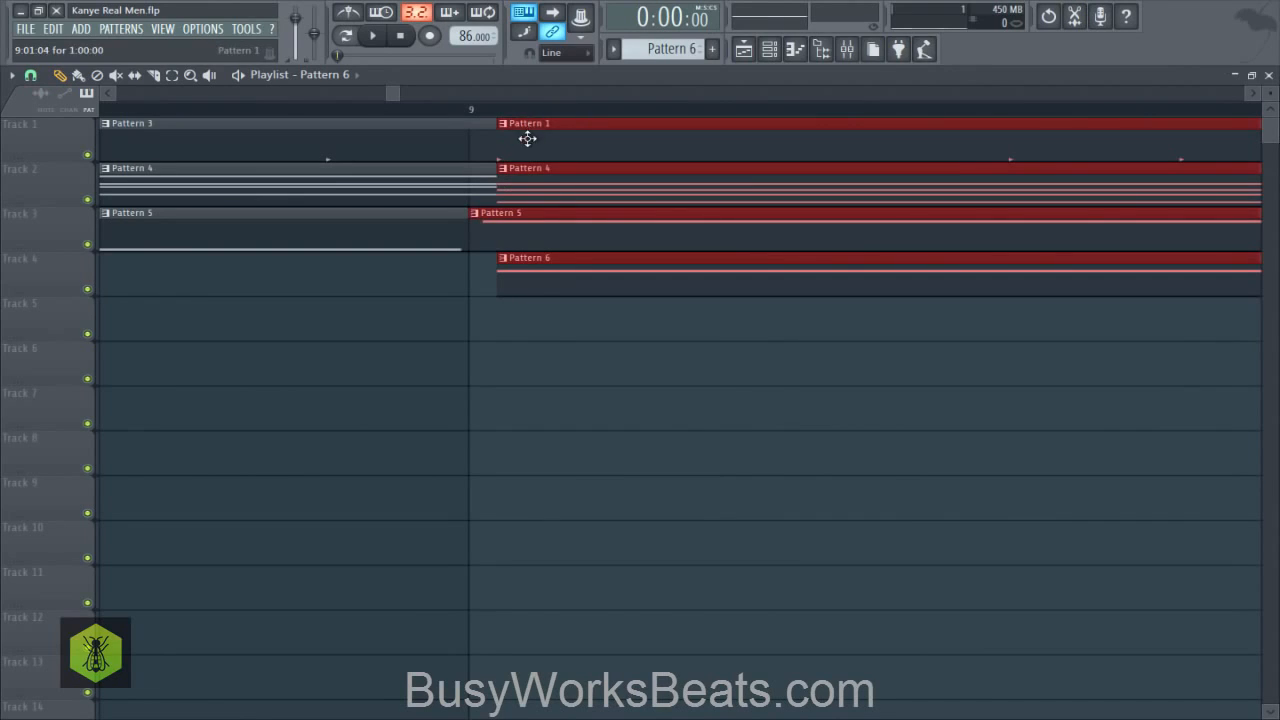
pyautogui.moveTo(527, 138); pyautogui.dragTo(546, 229)
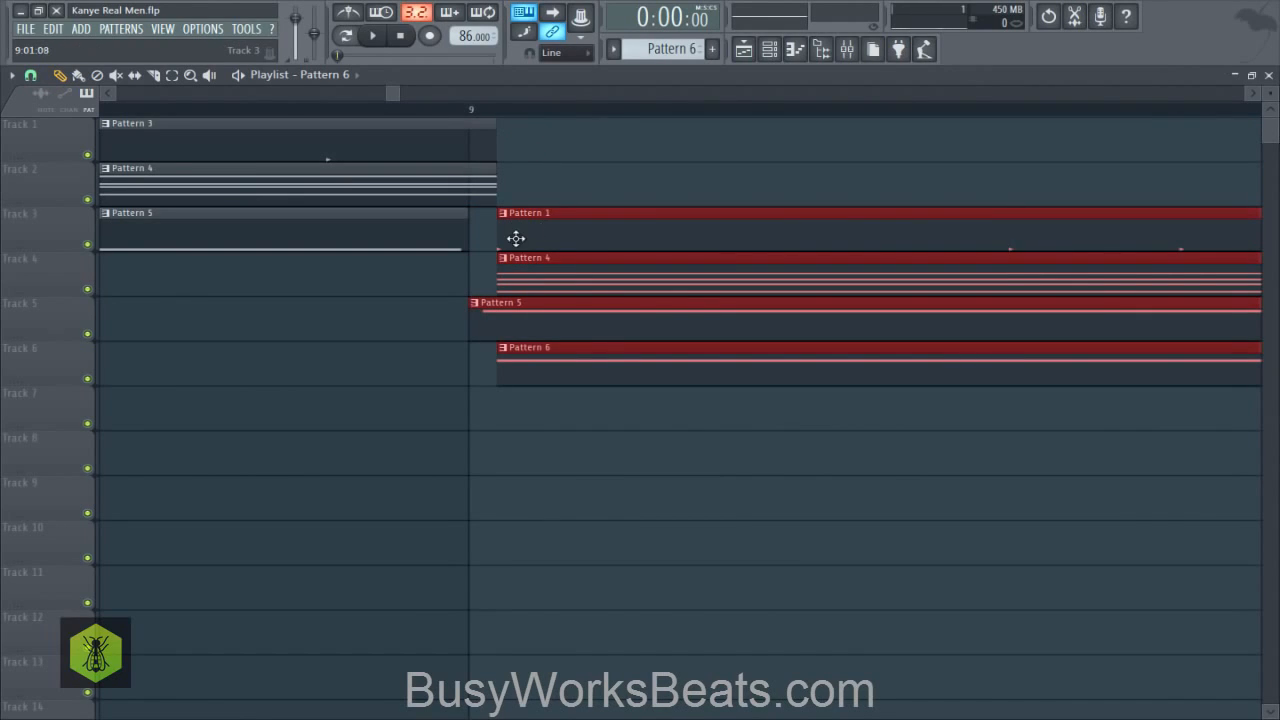
# - Set the playlist snap to (none) and shift the selected clips so that Pattern 1 starts exactly on bar 9
pyautogui.click(31, 78)
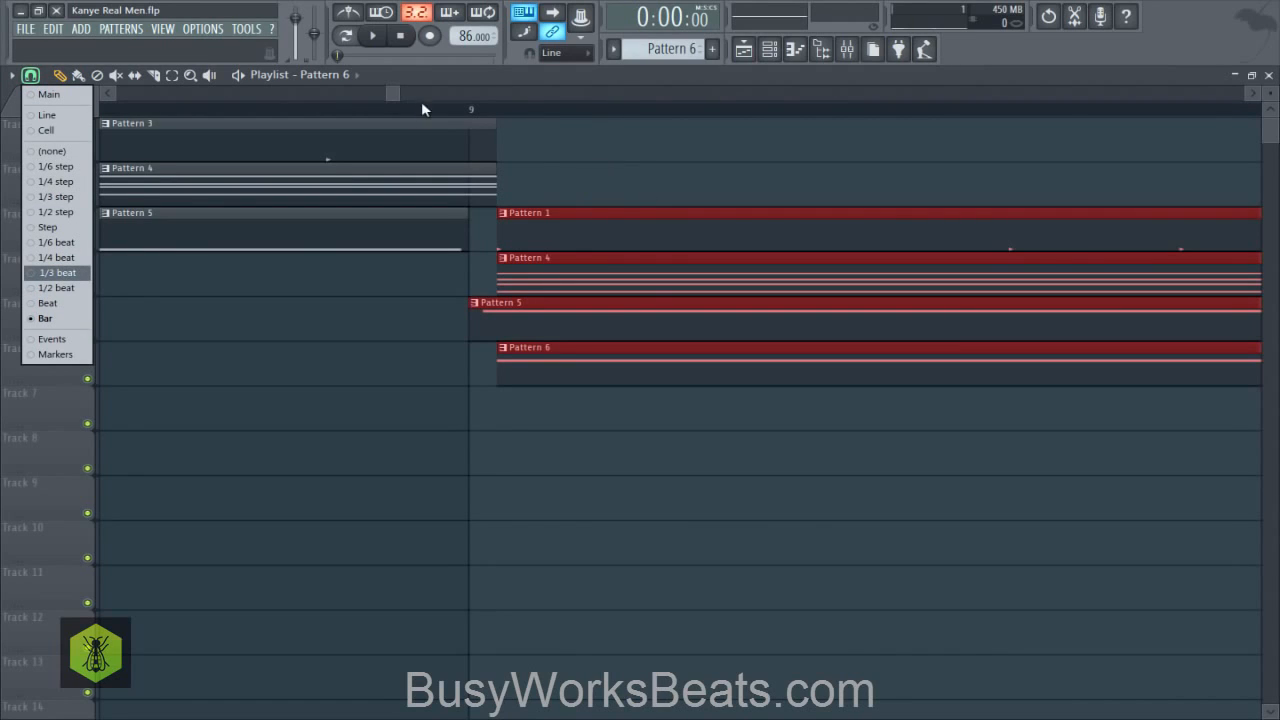
pyautogui.click(383, 96)
pyautogui.scroll(-6, 398, 104)
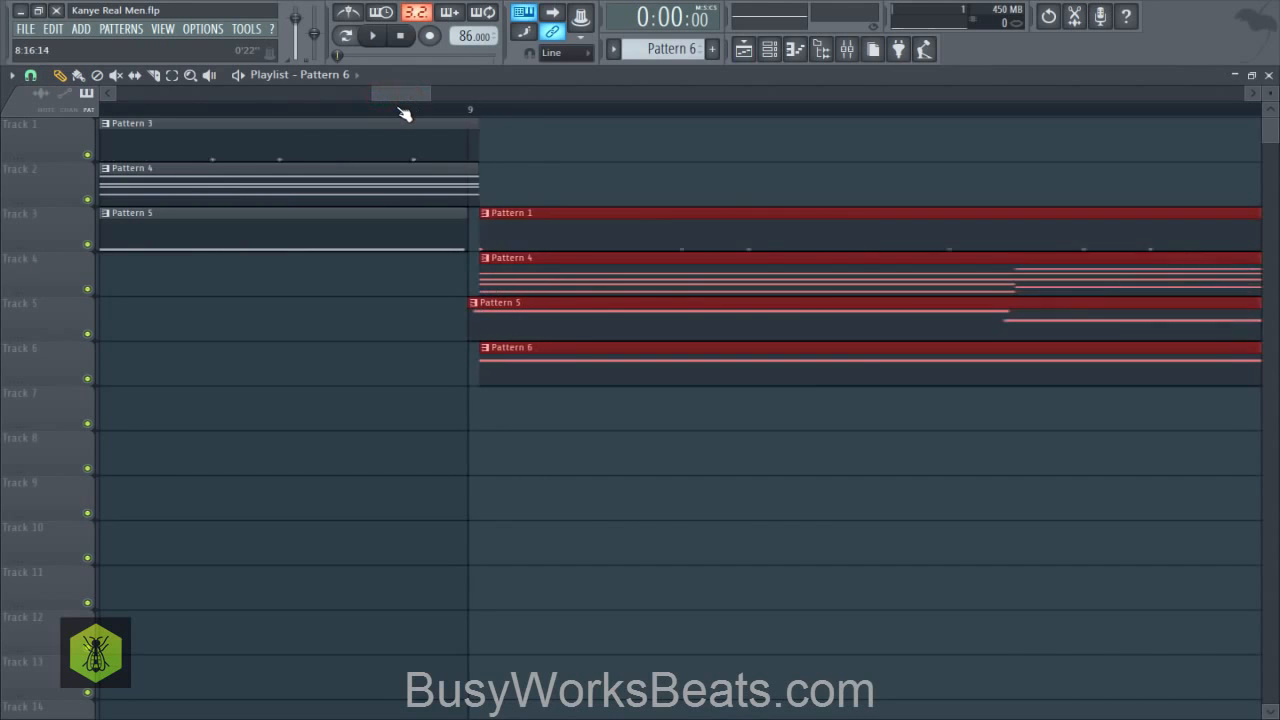
pyautogui.scroll(6, 403, 113)
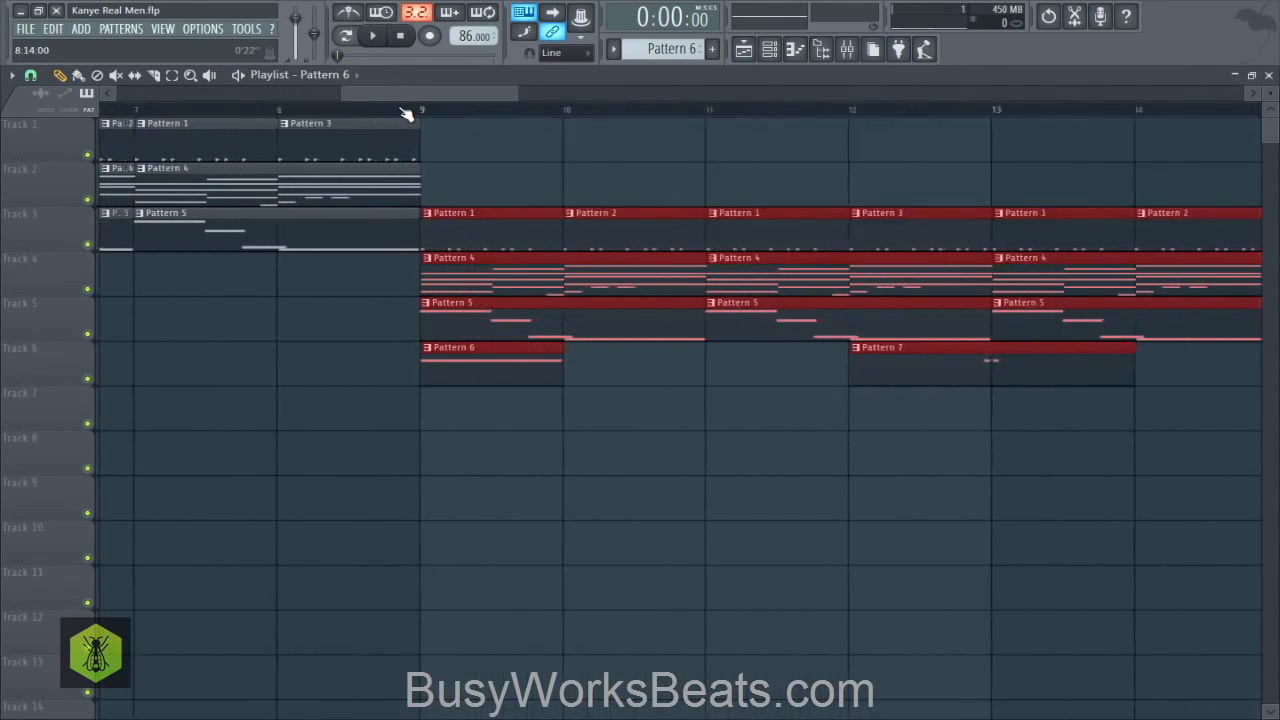
pyautogui.moveTo(453, 219); pyautogui.dragTo(461, 219)
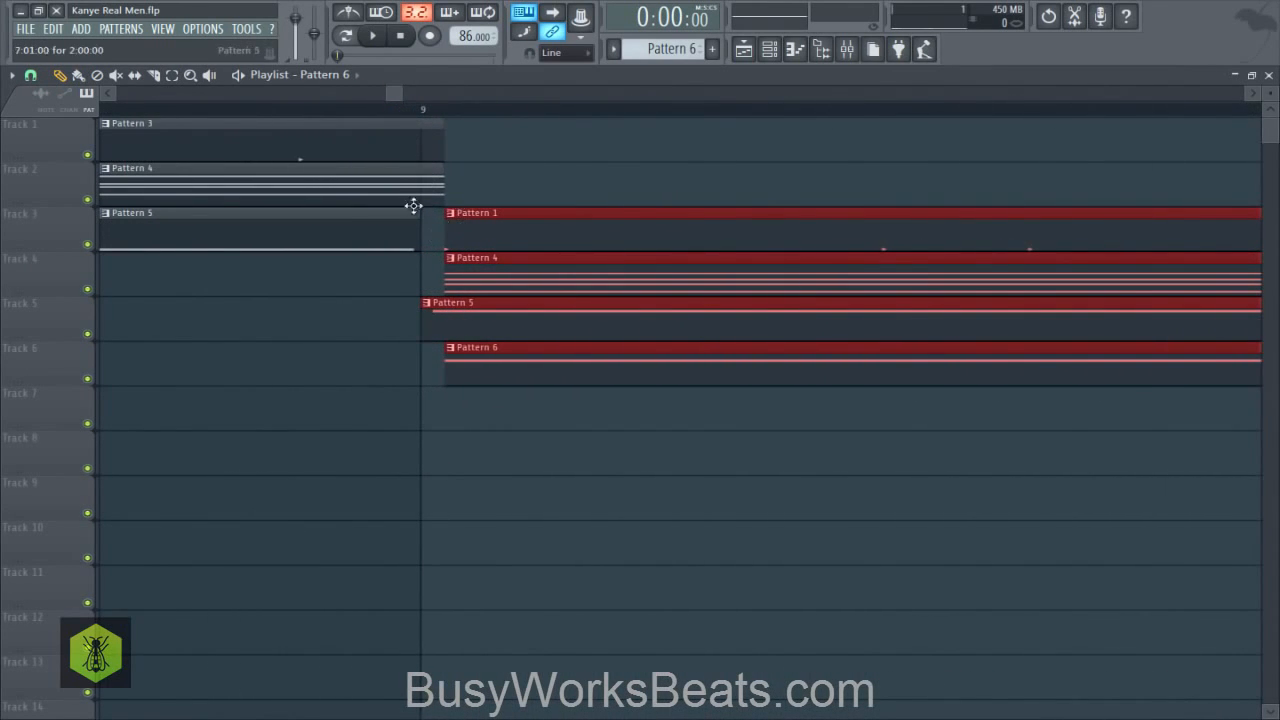
pyautogui.click(36, 77)
pyautogui.click(68, 152)
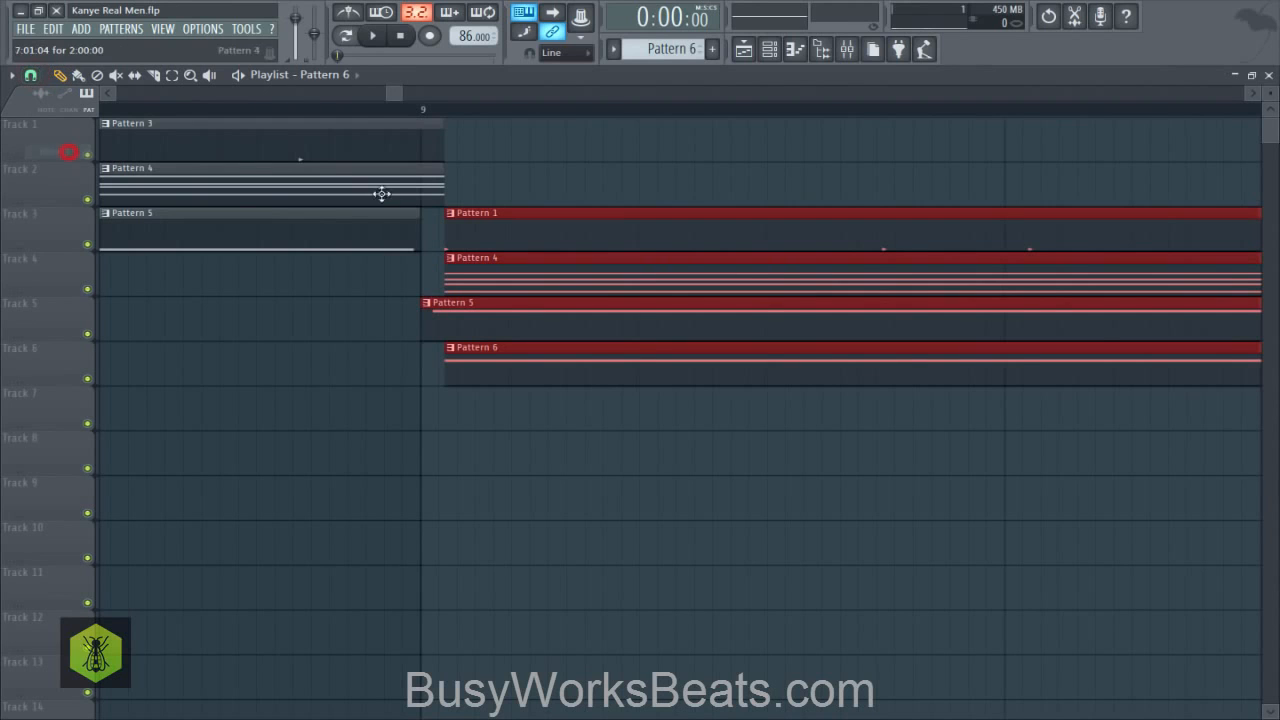
pyautogui.moveTo(481, 230); pyautogui.dragTo(456, 217)
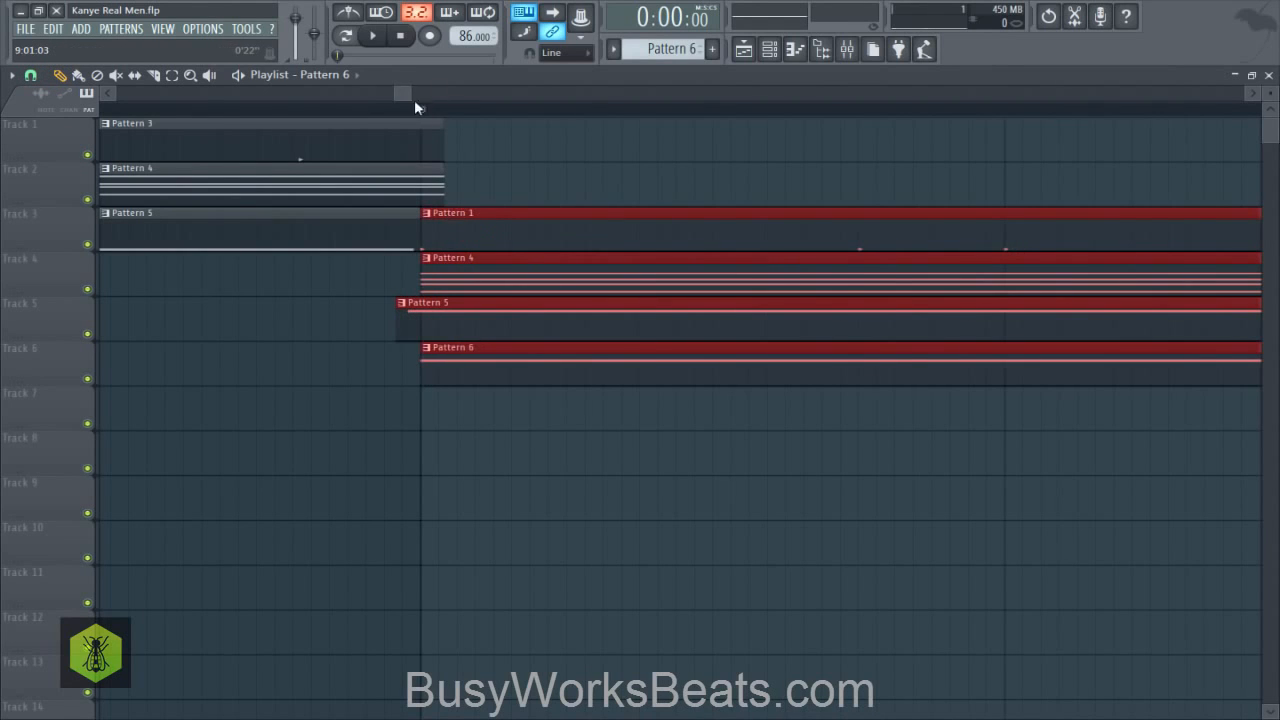
# - Check the clip alignment at bars 9 and 5, set the snap to Bar, and delete the clips in bars 3 to 8
pyautogui.scroll(3, 416, 107)
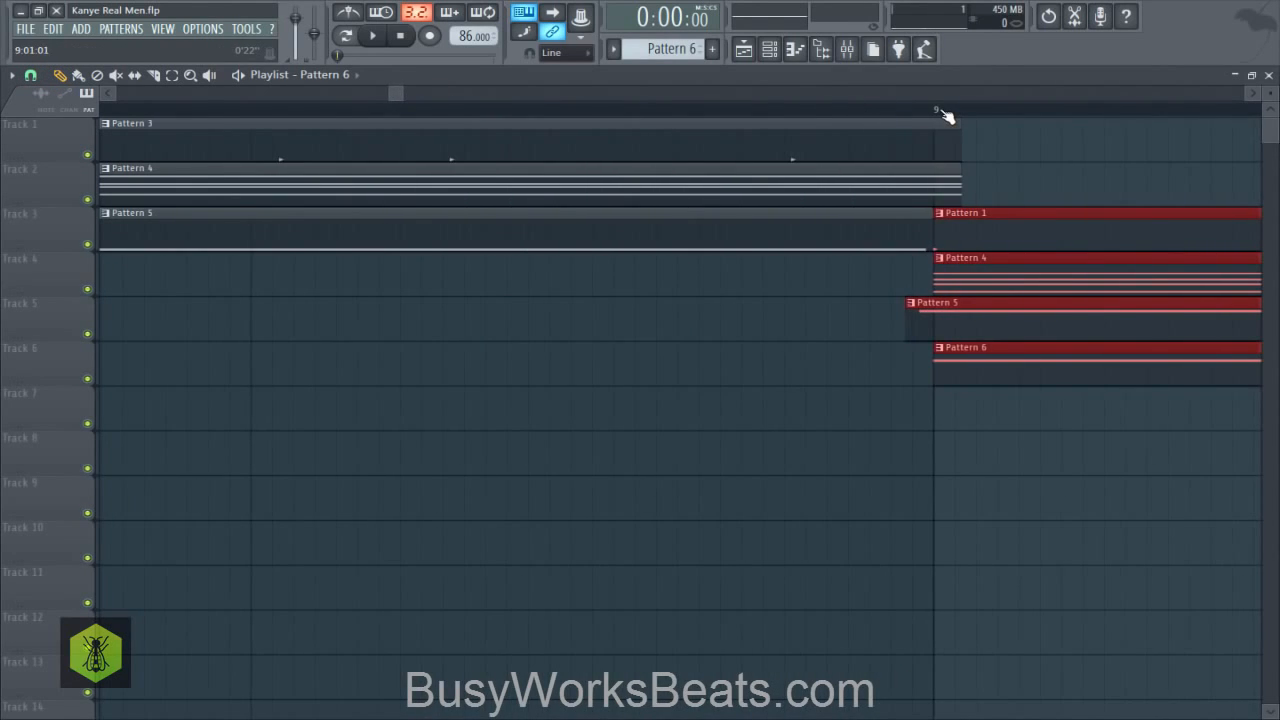
pyautogui.scroll(-4, 943, 113)
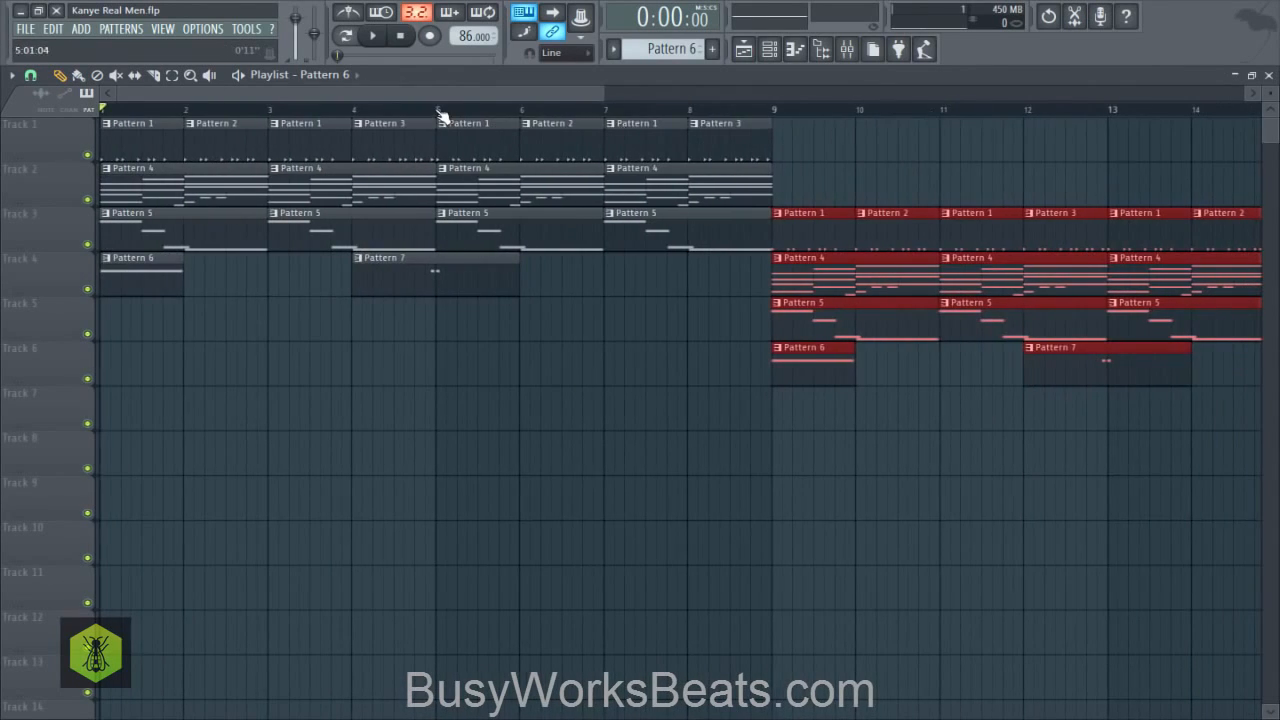
pyautogui.scroll(5, 441, 115)
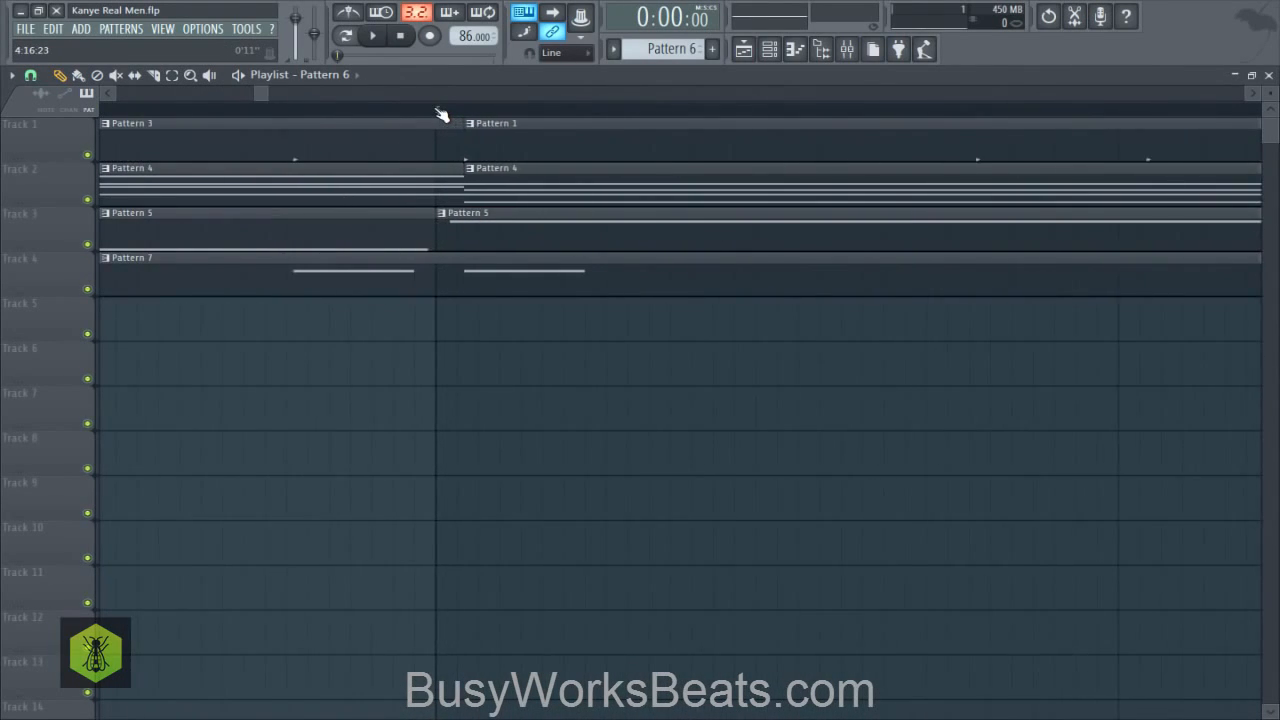
pyautogui.scroll(-5, 441, 115)
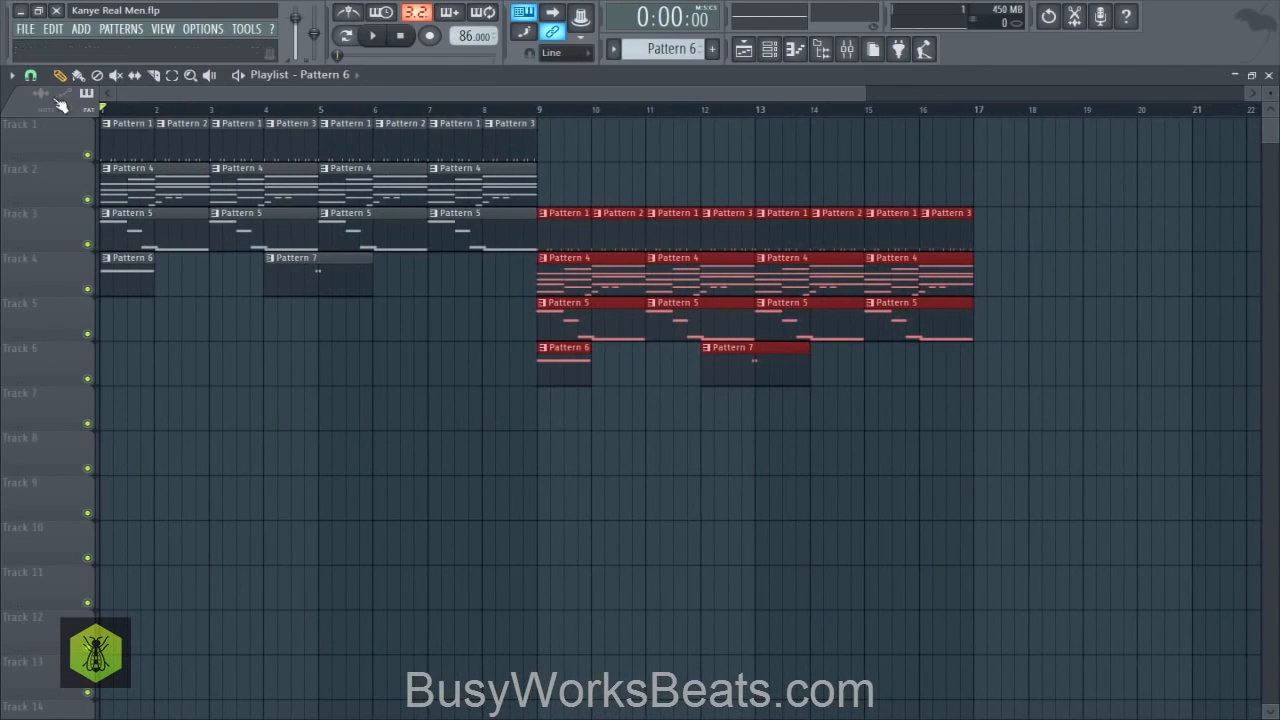
pyautogui.click(31, 76)
pyautogui.click(48, 320)
pyautogui.moveTo(505, 286); pyautogui.dragTo(360, 116)
pyautogui.moveTo(272, 243); pyautogui.dragTo(231, 157)
pyautogui.press('Delete')
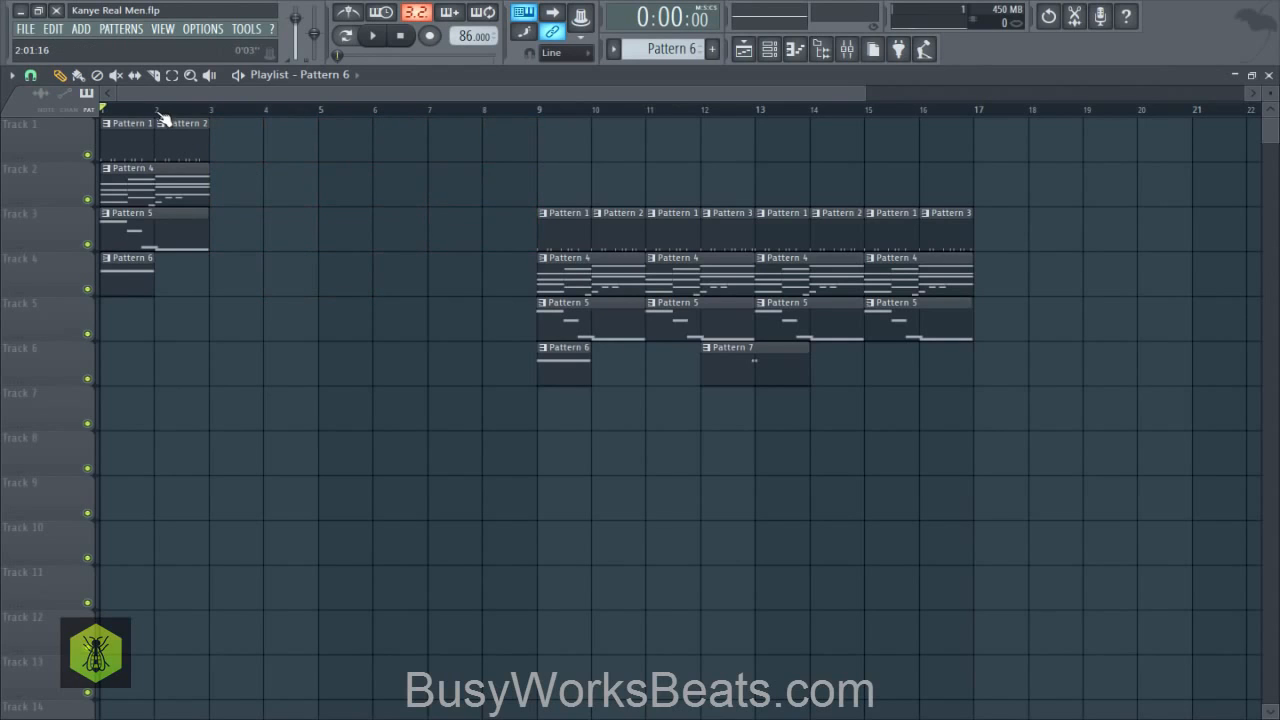
# - Move the block of clips at bar 9 to bar 3 on tracks 1 to 4, directly behind the first two bars
pyautogui.scroll(5, 163, 118)
pyautogui.scroll(-6, 163, 116)
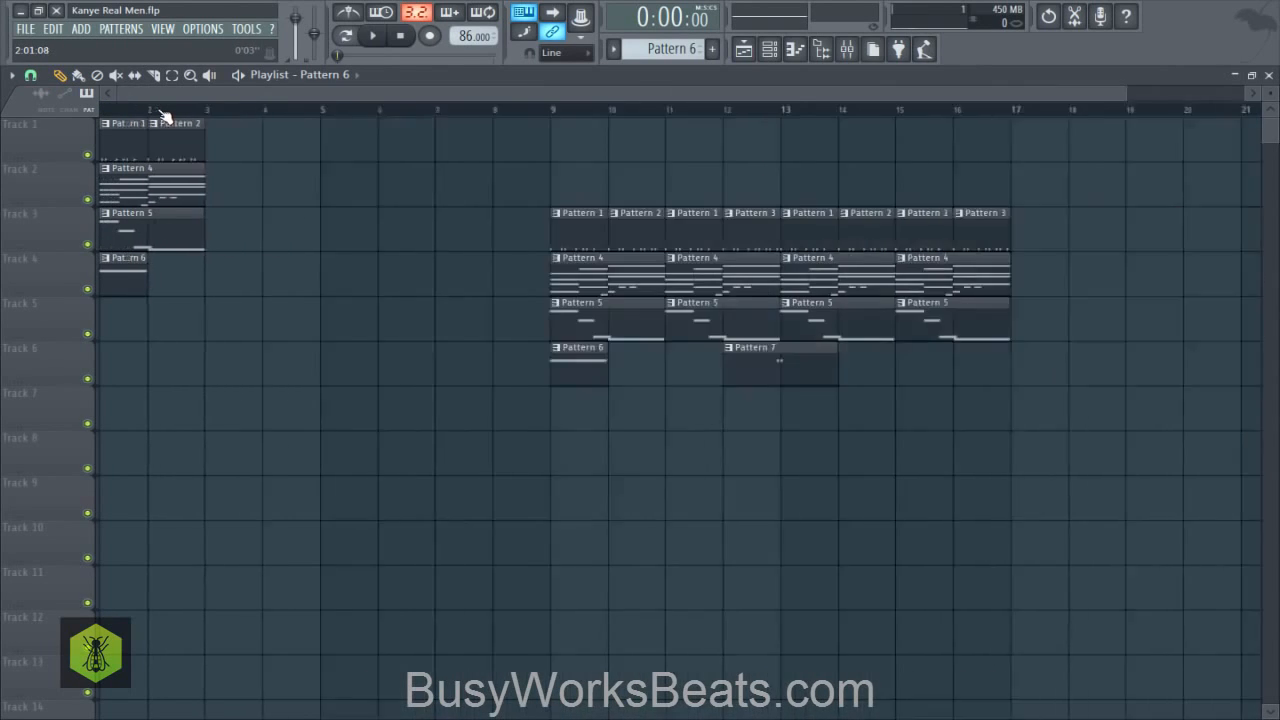
pyautogui.moveTo(426, 118); pyautogui.dragTo(925, 517)
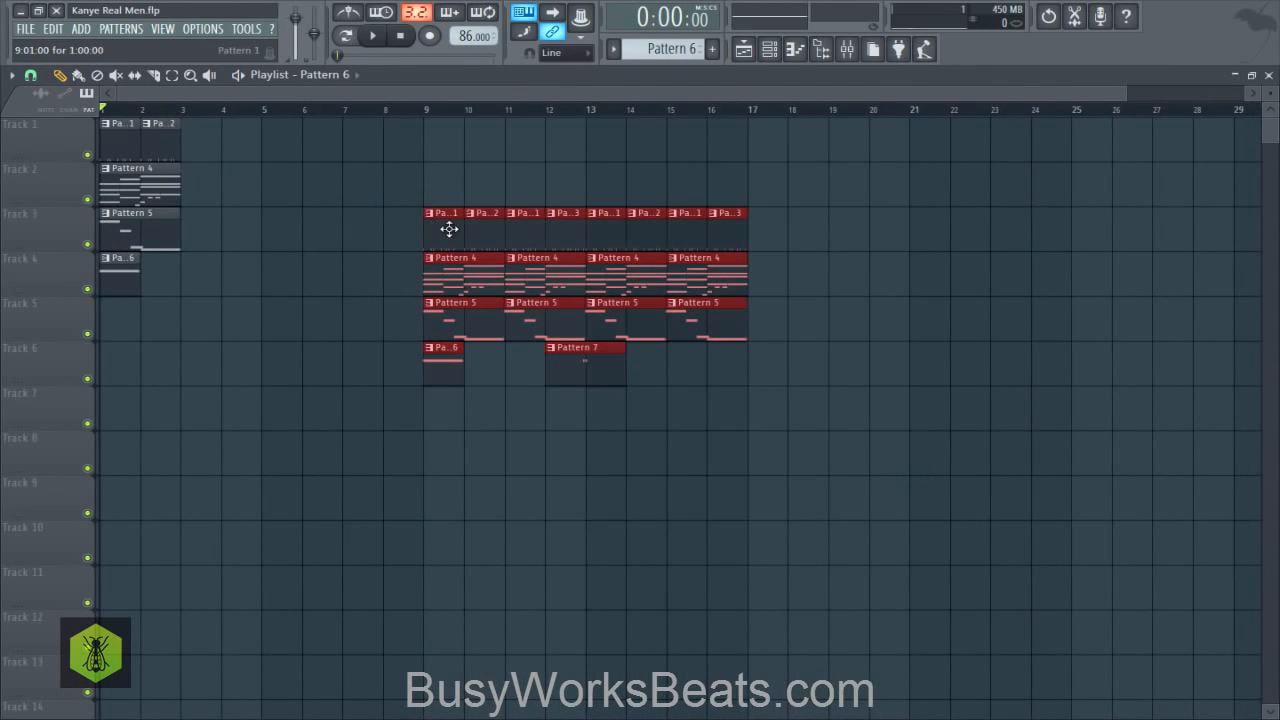
pyautogui.moveTo(449, 229); pyautogui.dragTo(218, 130)
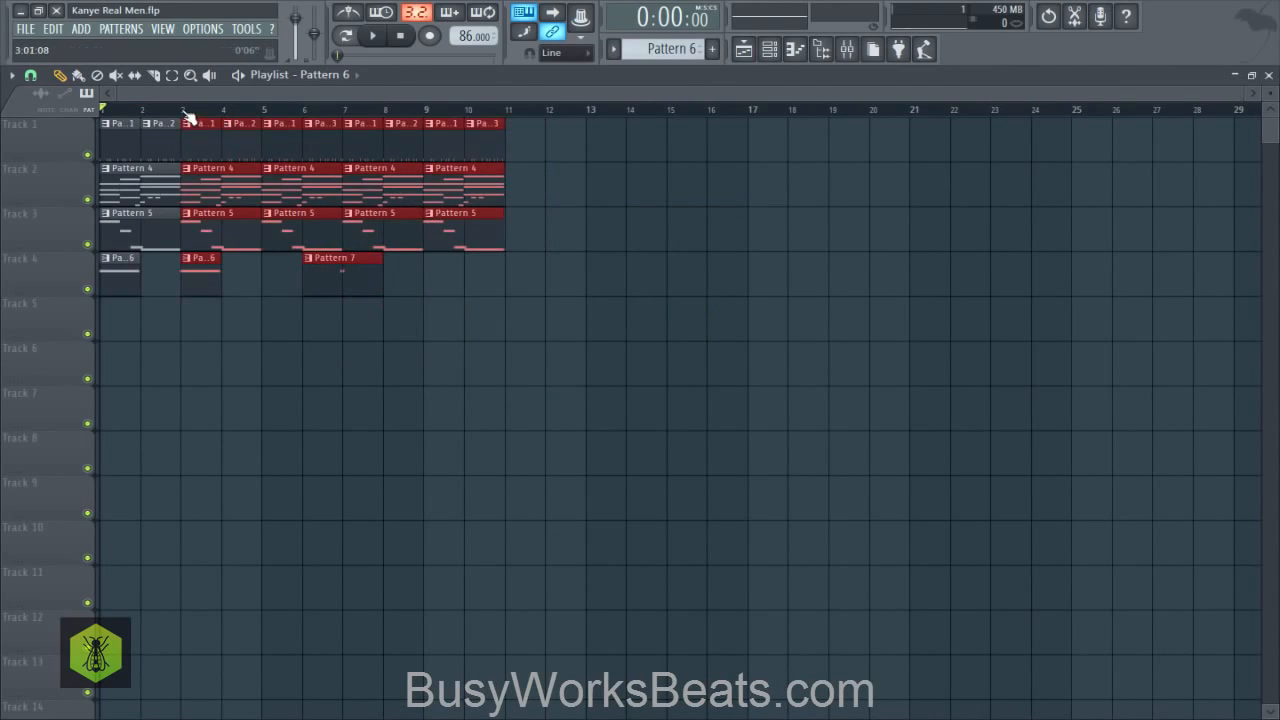
# - Slice off the overhanging end of the first Pattern 4 clip on track 2 at bar 3
pyautogui.scroll(4, 180, 108)
pyautogui.scroll(3, 632, 120)
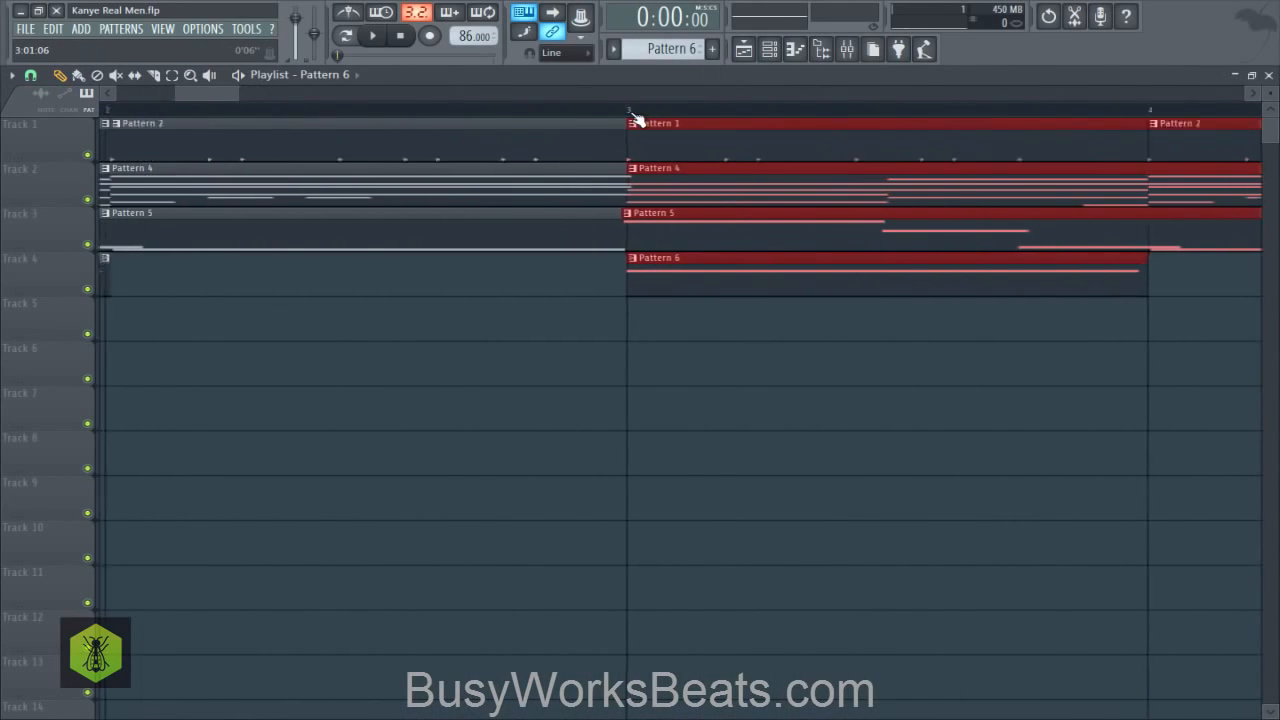
pyautogui.click(585, 175)
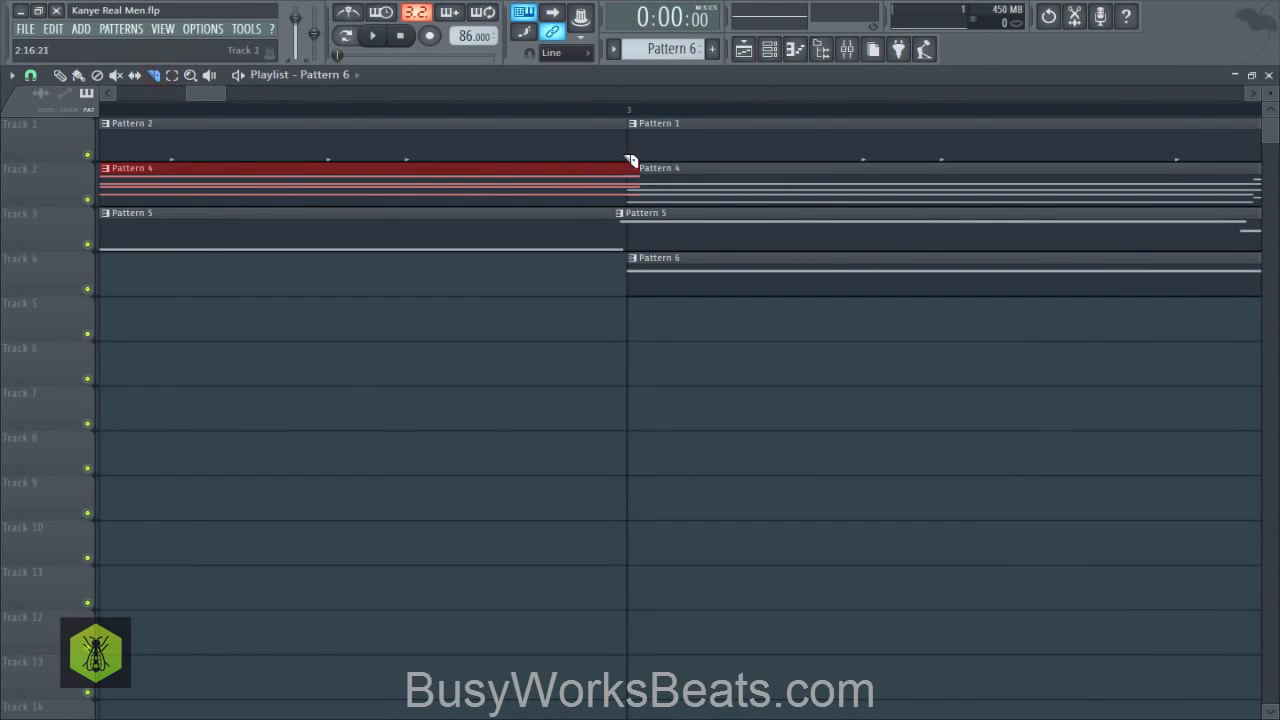
pyautogui.moveTo(633, 190); pyautogui.dragTo(633, 202)
pyautogui.scroll(-3, 345, 122)
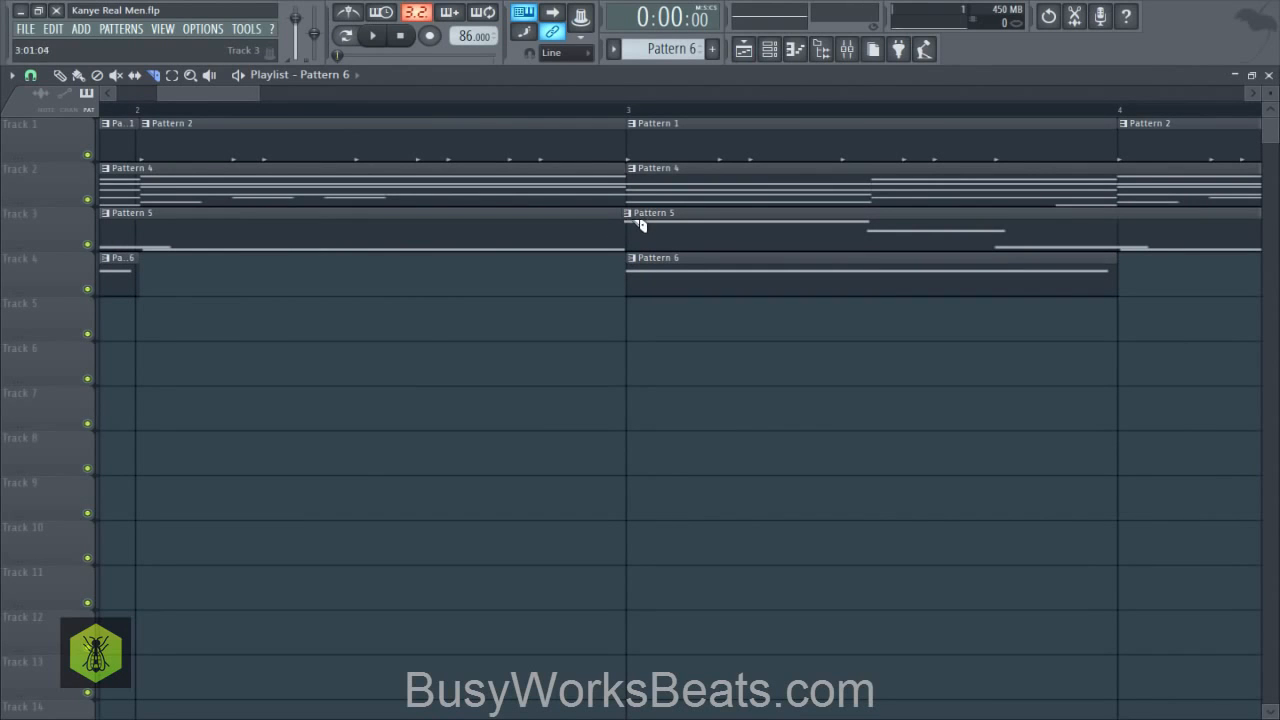
pyautogui.scroll(3, 651, 157)
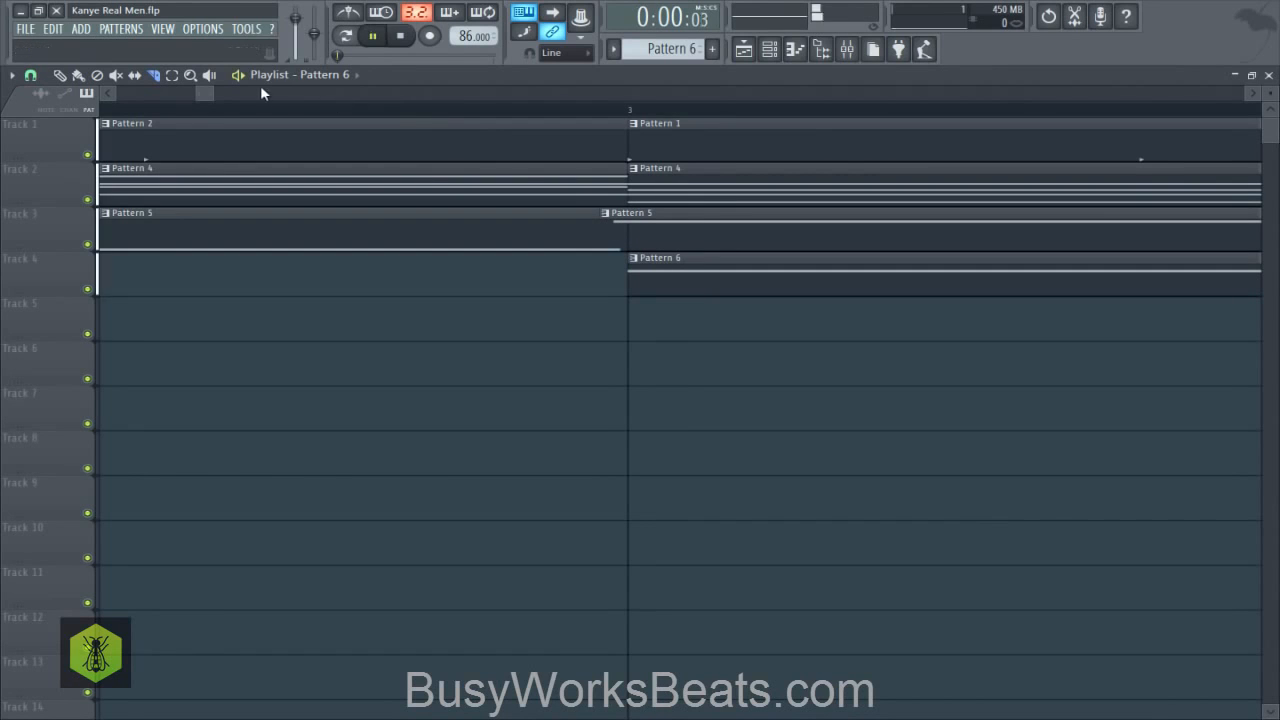
# - Play the arrangement from bar 1 with the playlist snap set to Bar, and stop playback
pyautogui.press('space')
pyautogui.scroll(-3, 263, 114)
pyautogui.scroll(-4, 260, 116)
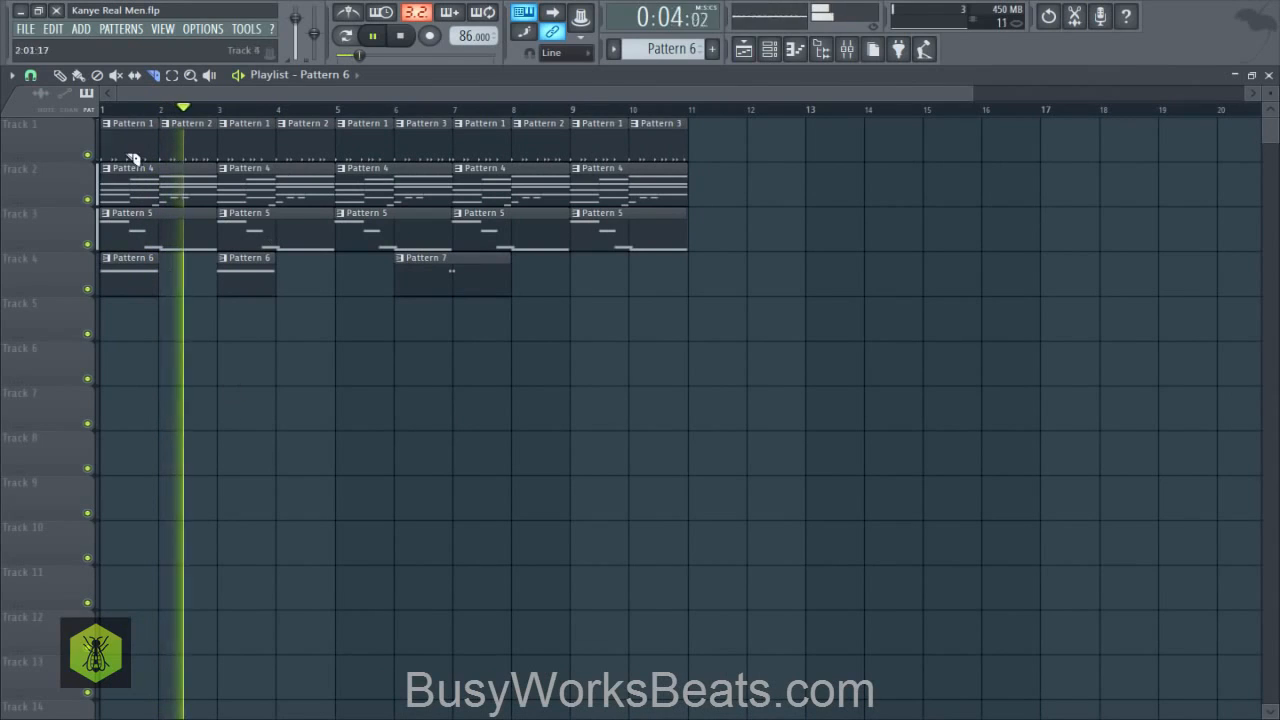
pyautogui.click(30, 75)
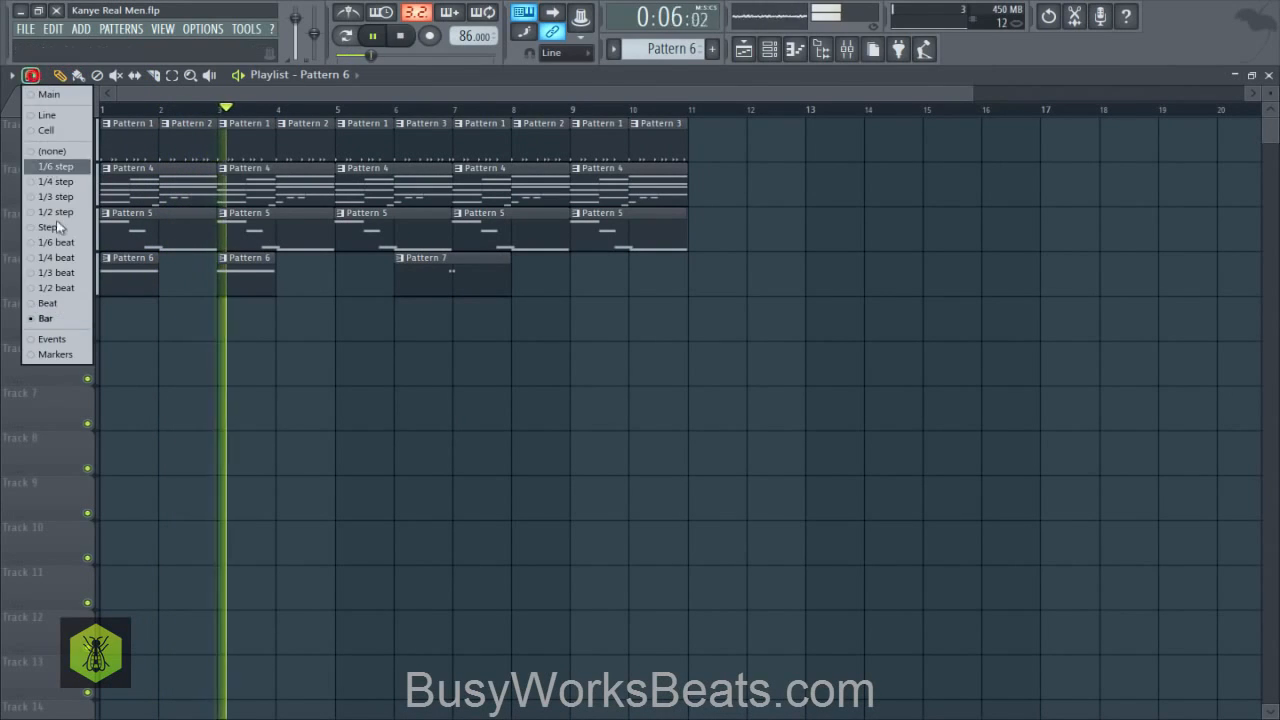
pyautogui.click(51, 318)
pyautogui.press('space')
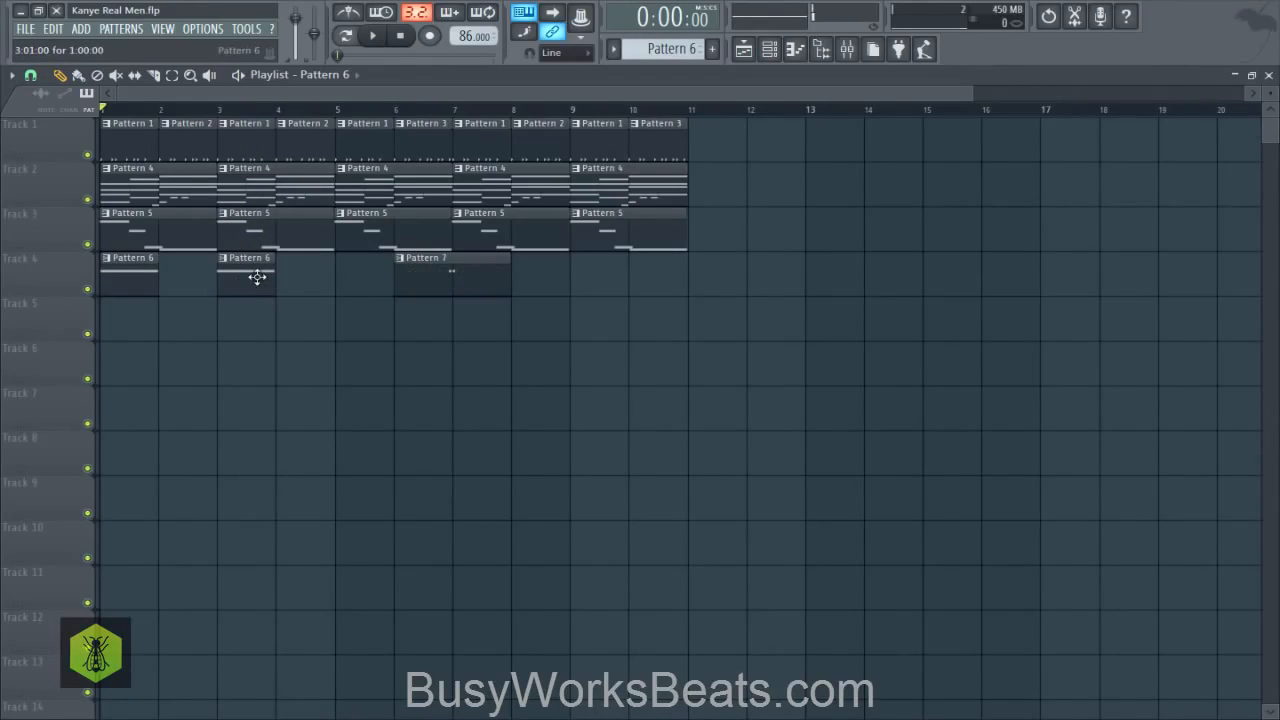
# - On track 4, replace the Pattern 6 clip at bar 3 with Pattern 7, and duplicate the Pattern 6 and 7 pair to bars 5 and 7
pyautogui.moveTo(239, 270); pyautogui.dragTo(422, 343)
pyautogui.moveTo(455, 268); pyautogui.dragTo(255, 271)
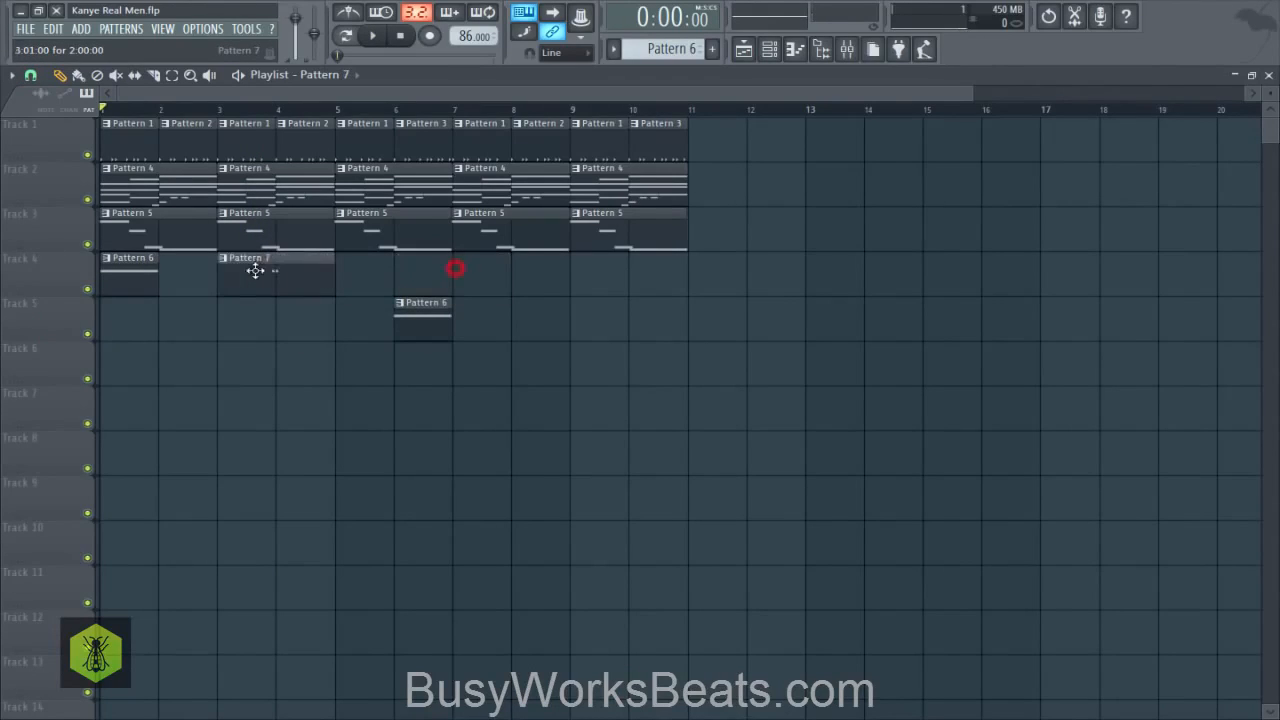
pyautogui.moveTo(363, 296); pyautogui.dragTo(142, 281)
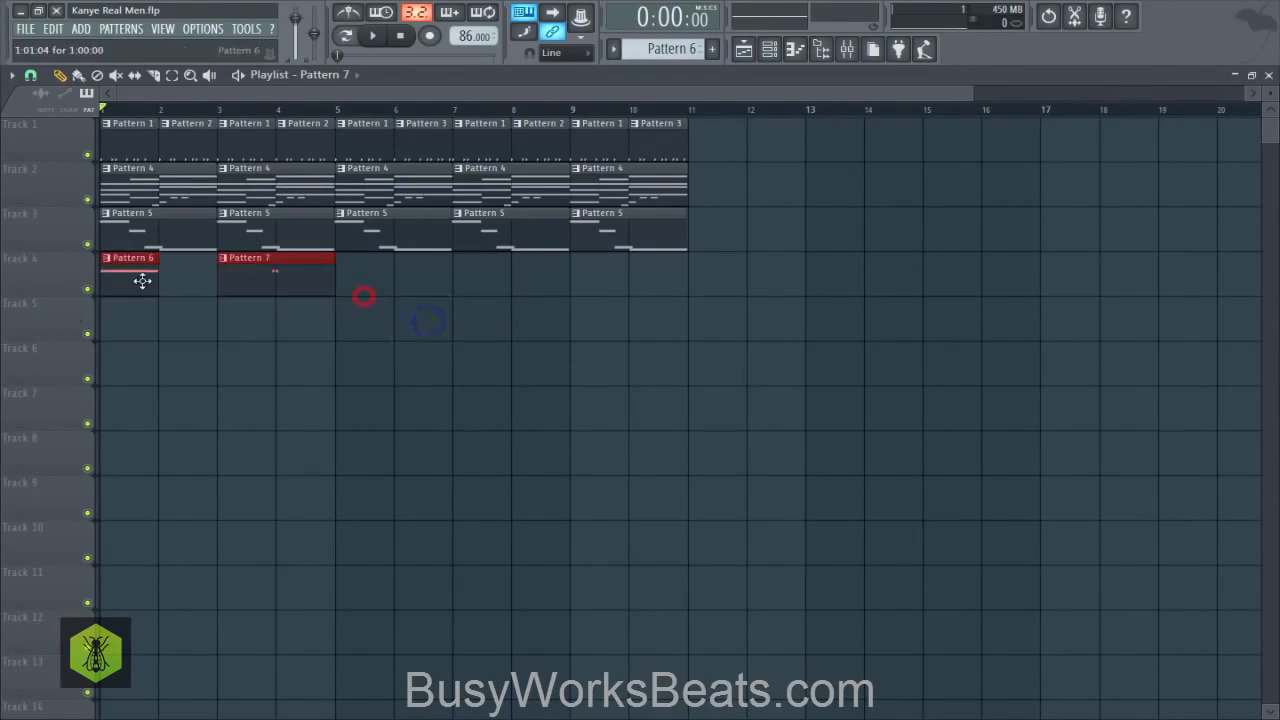
pyautogui.moveTo(340, 299); pyautogui.dragTo(390, 300)
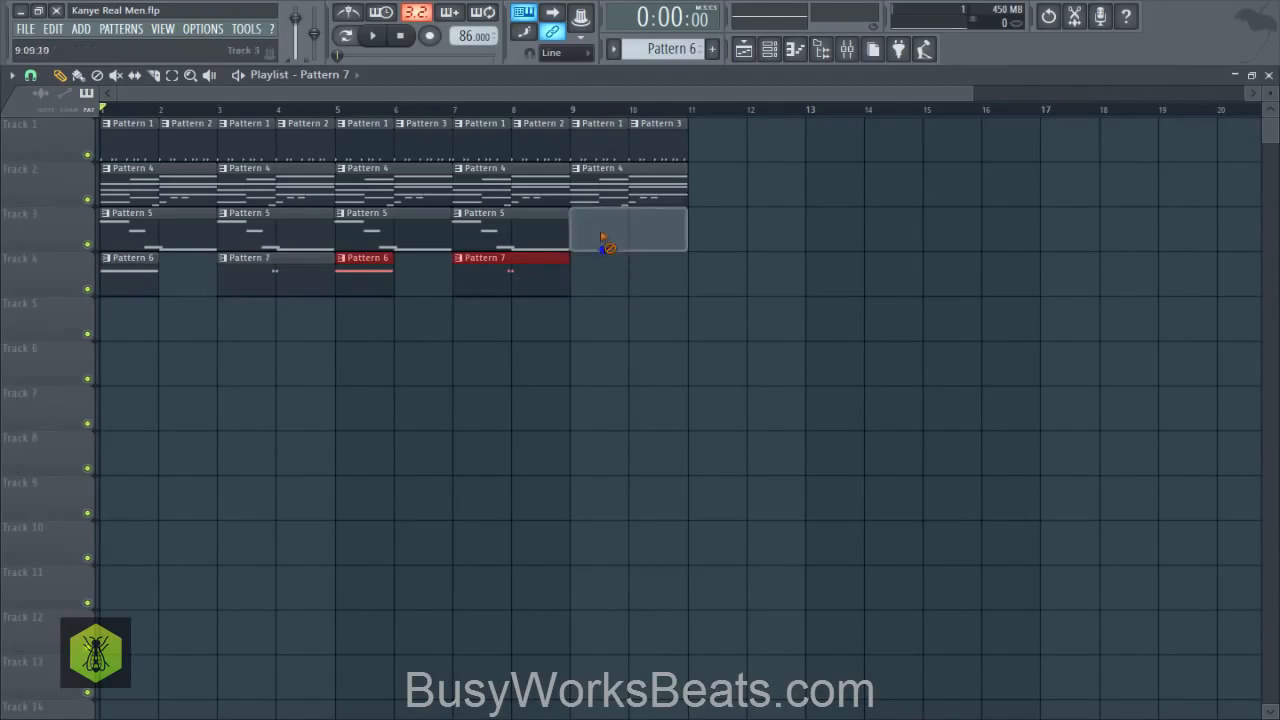
# - Delete the remaining clips in bars 9 and 10 on tracks 1 to 3
pyautogui.rightClick(606, 187)
pyautogui.rightClick(612, 143)
pyautogui.rightClick(660, 143)
# - Duplicate the clips in bars 5 to 8 on tracks 1 to 4 into bars 9 to 12, with the snap set to Bar
pyautogui.moveTo(647, 308)
pyautogui.mouseDown()
pyautogui.moveTo(463, 177)
pyautogui.moveTo(352, 129)
pyautogui.mouseUp()
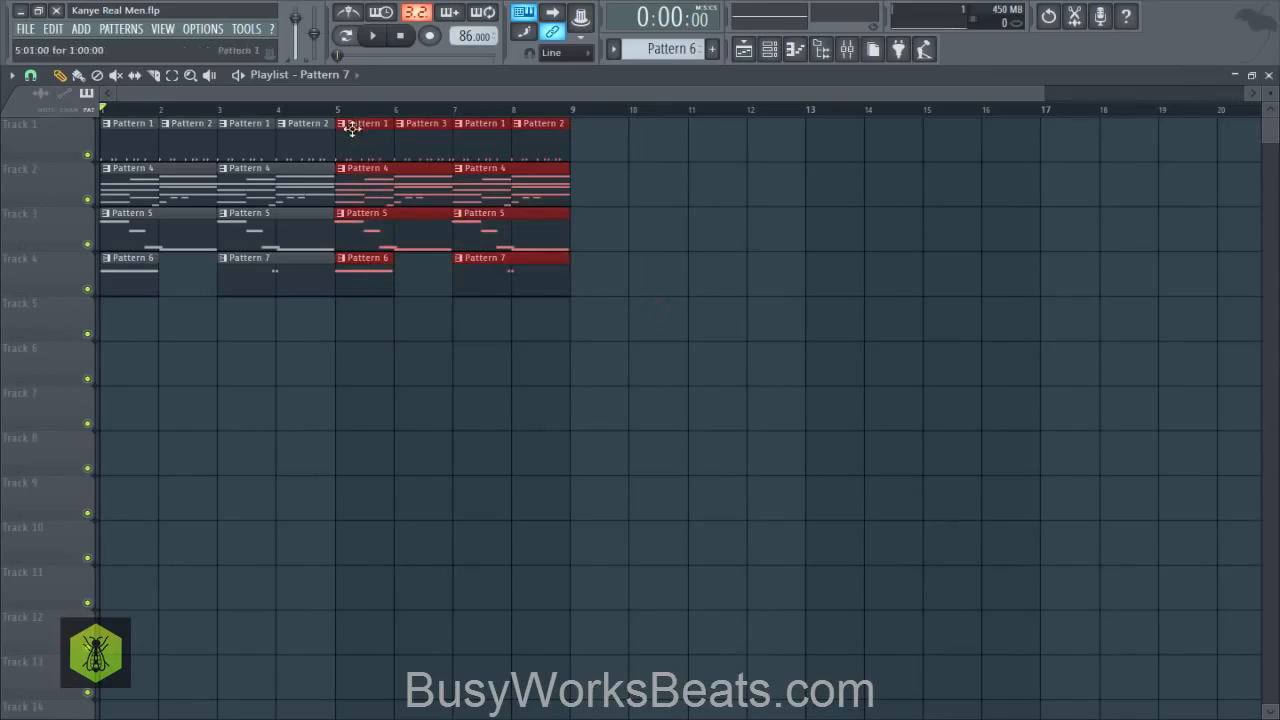
pyautogui.click(30, 75)
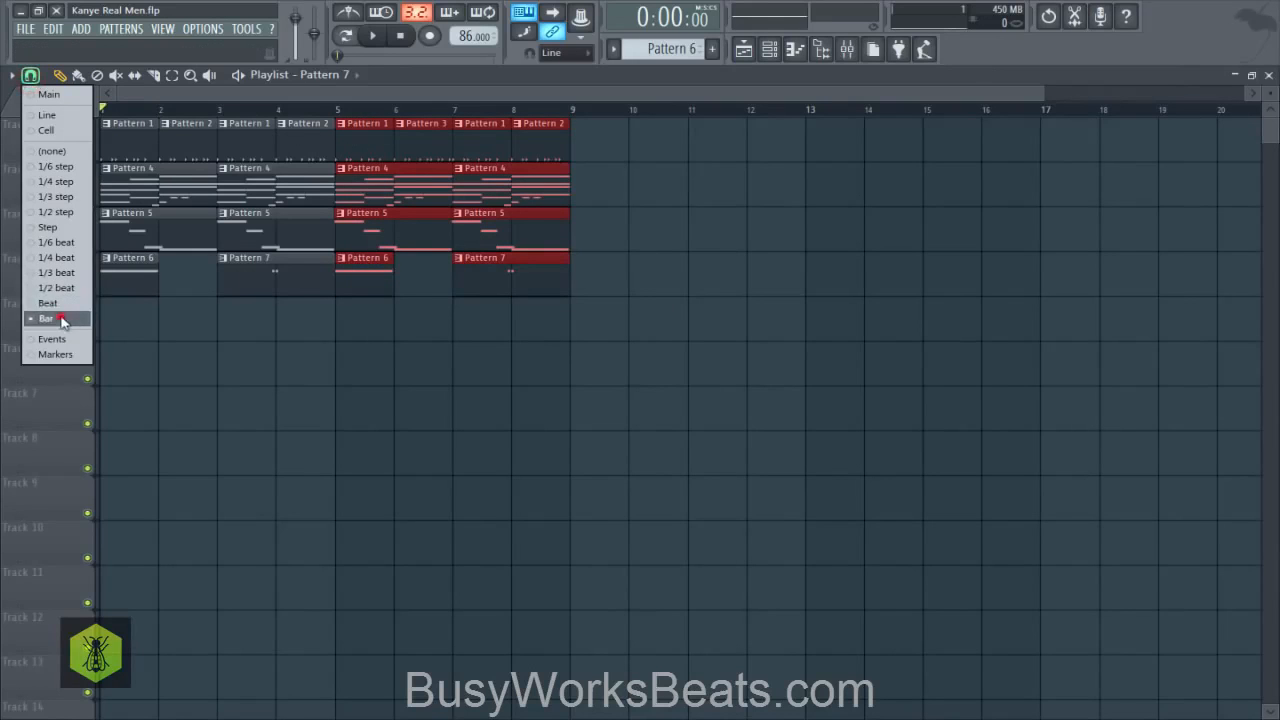
pyautogui.click(50, 318)
pyautogui.moveTo(400, 136); pyautogui.dragTo(595, 110)
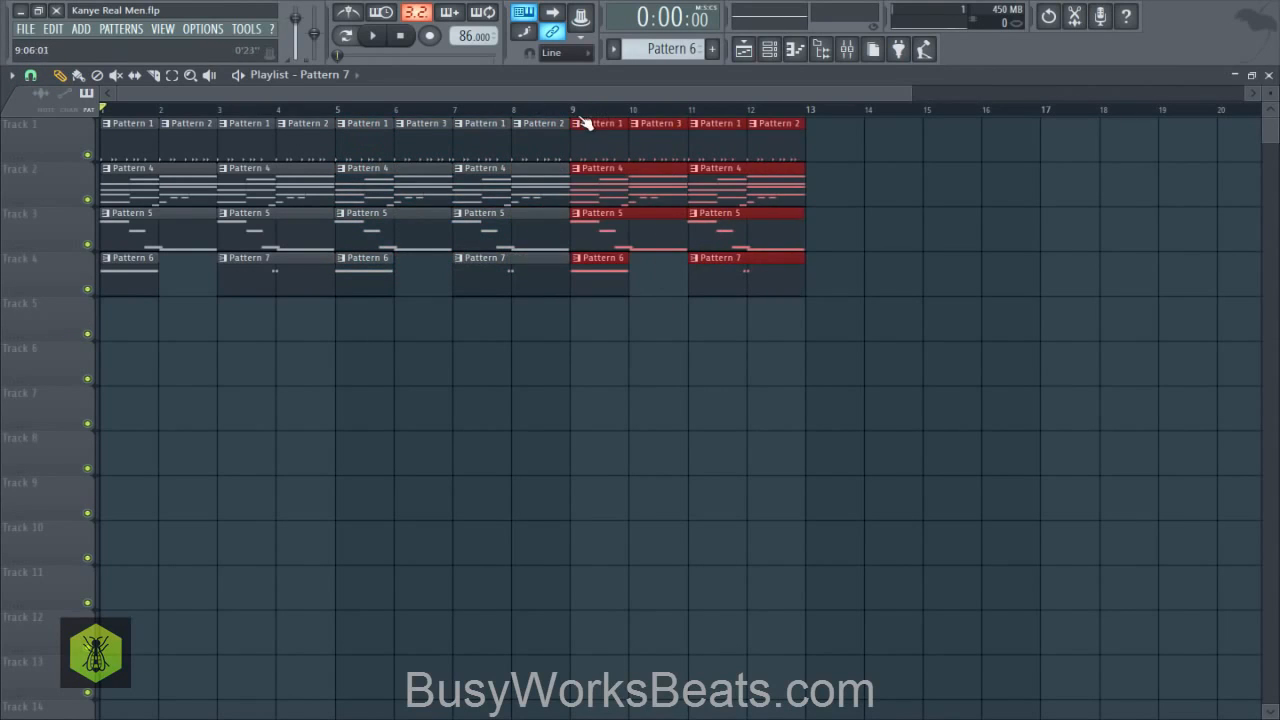
# - Name track 1 "drums" and track 2 "chords" while the arrangement plays, and stop playback
pyautogui.scroll(5, 586, 112)
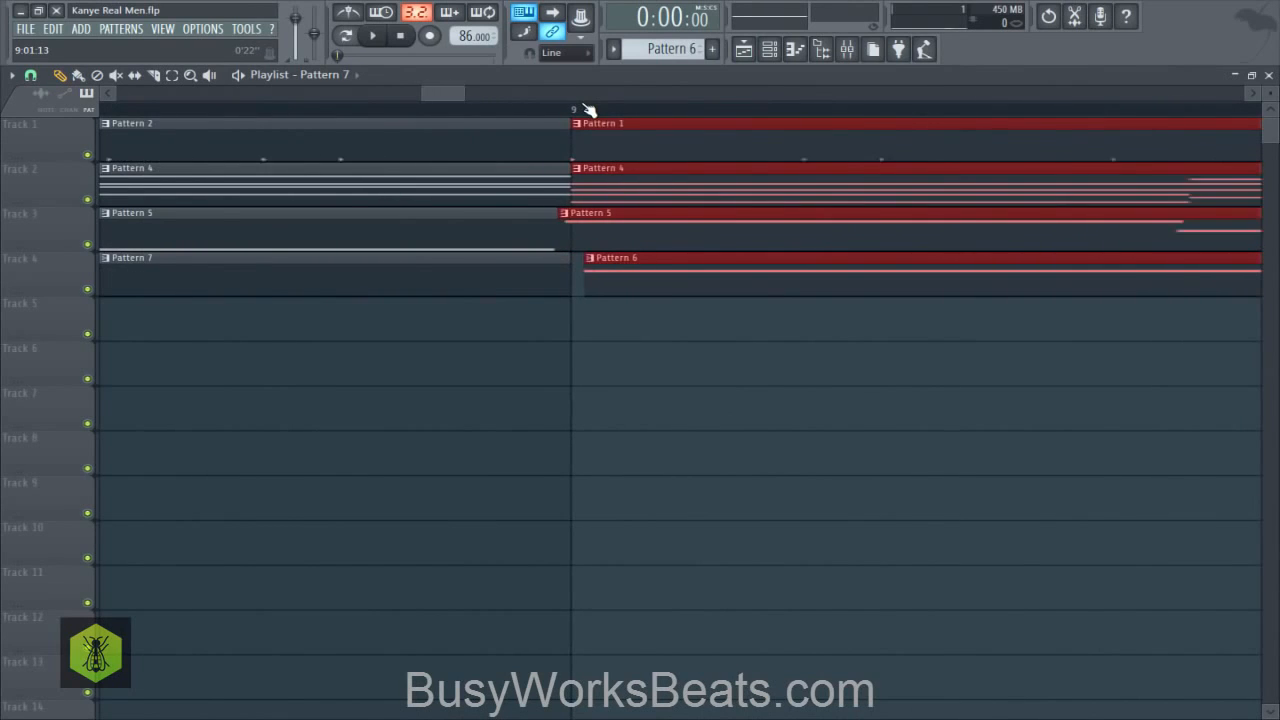
pyautogui.scroll(-5, 588, 110)
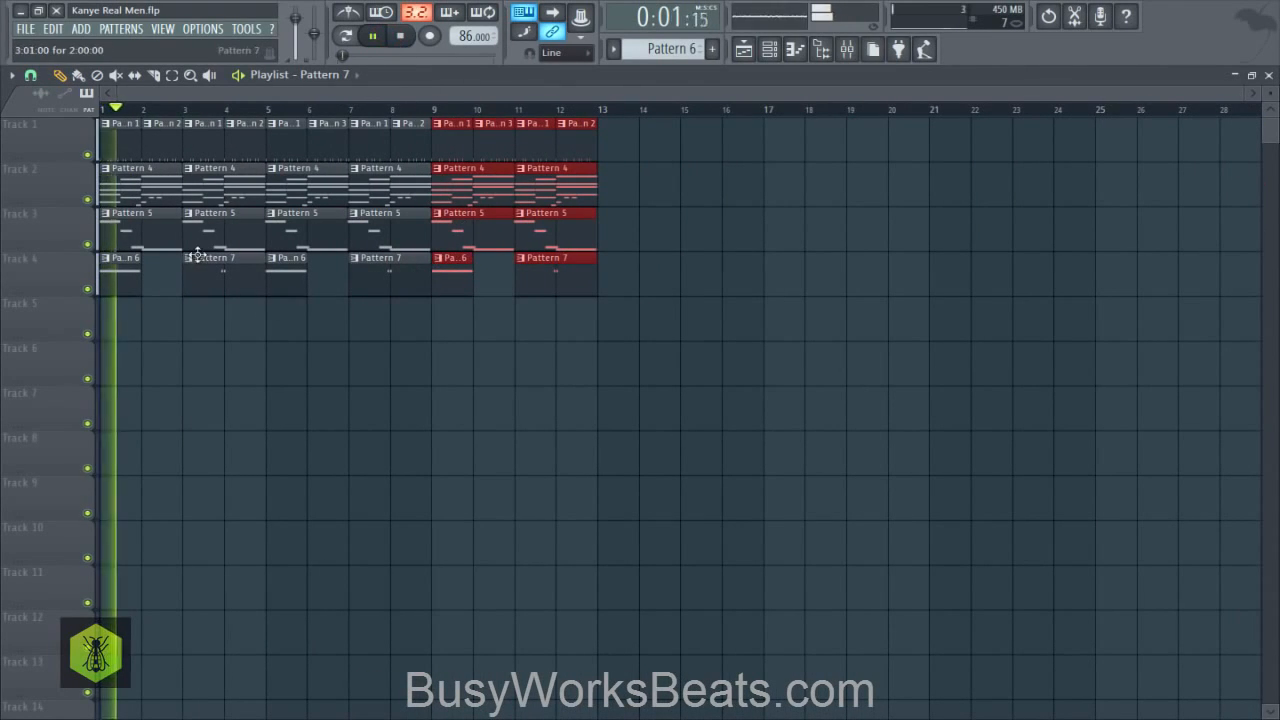
pyautogui.rightClick(48, 136)
pyautogui.click(64, 126)
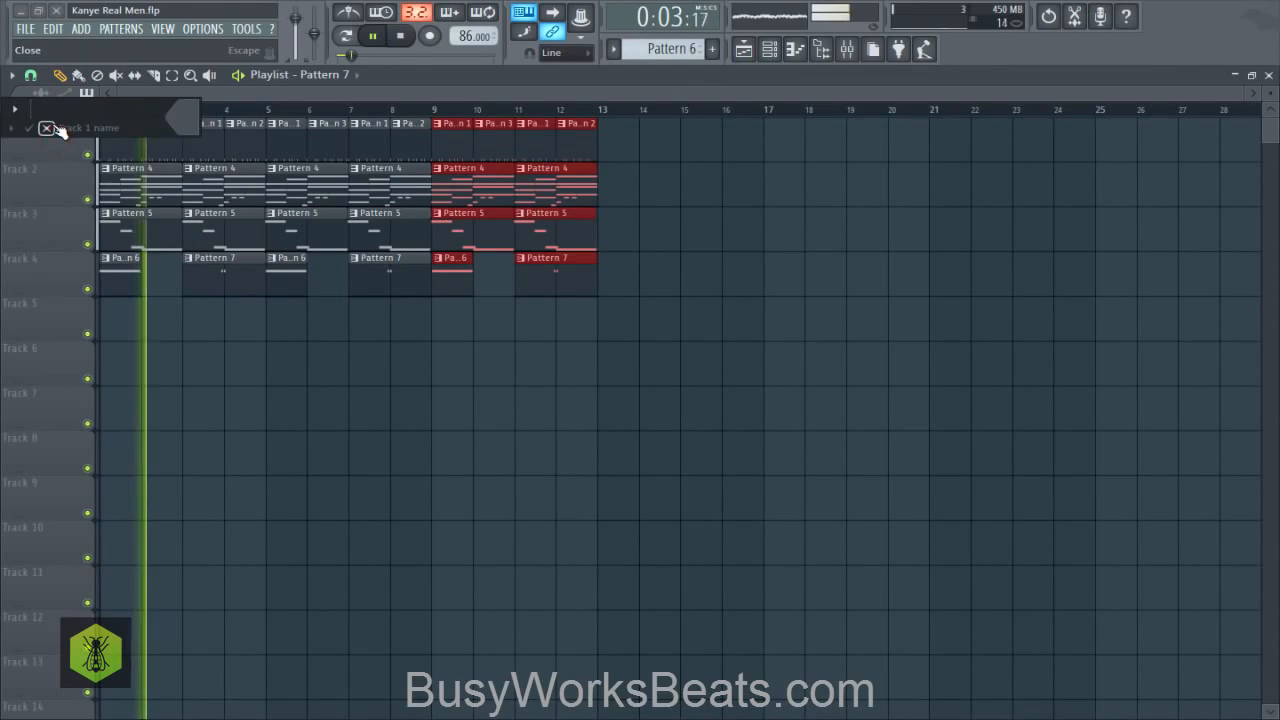
pyautogui.write('drums')
pyautogui.press('Return')
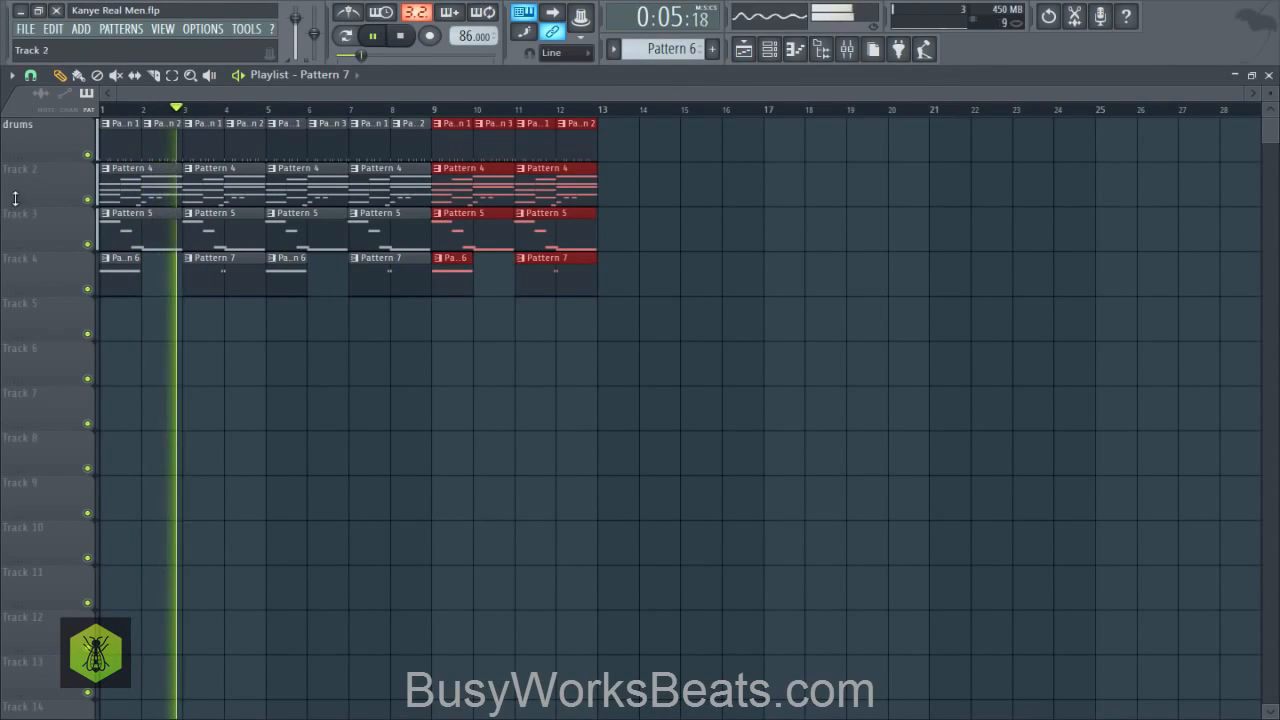
pyautogui.rightClick(38, 165)
pyautogui.click(59, 172)
pyautogui.write('chords')
pyautogui.press('Return')
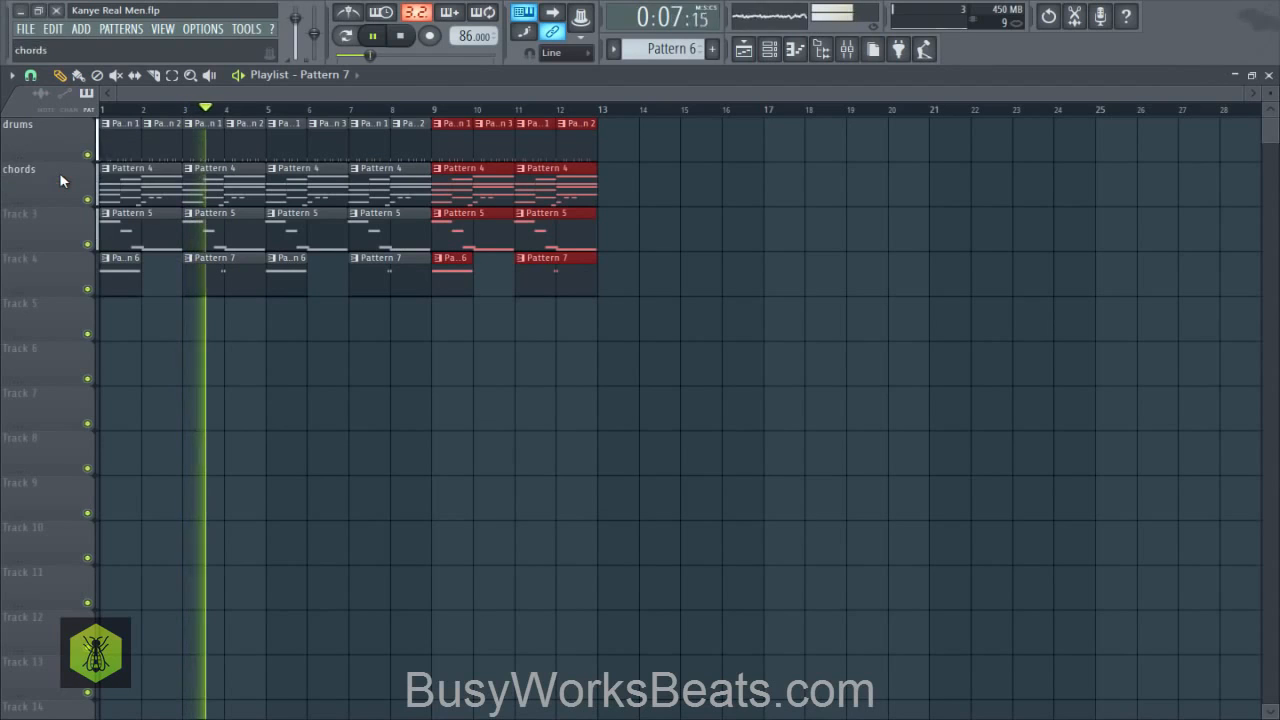
pyautogui.press('space')
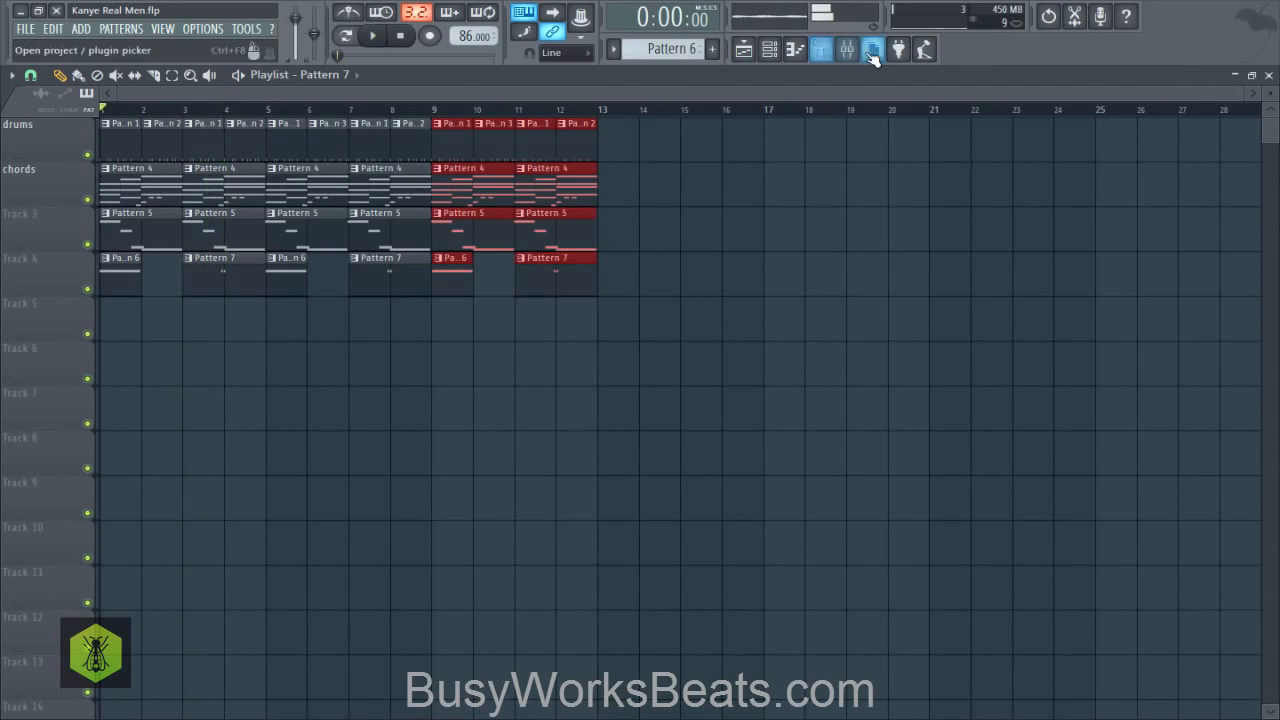
# - Soften the resonant peak of the band 7 low-pass in Insert 4's Fruity parametric EQ 2 during playback, and return to the playlist
pyautogui.click(866, 50)
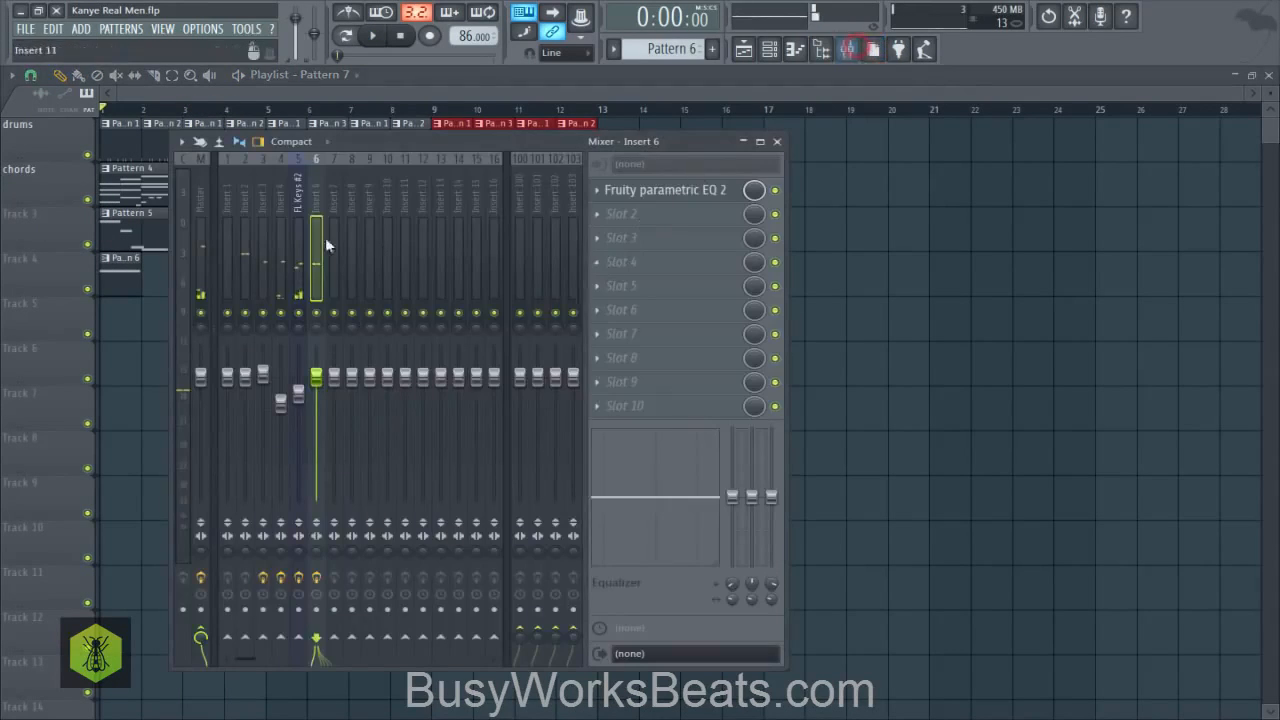
pyautogui.click(251, 201)
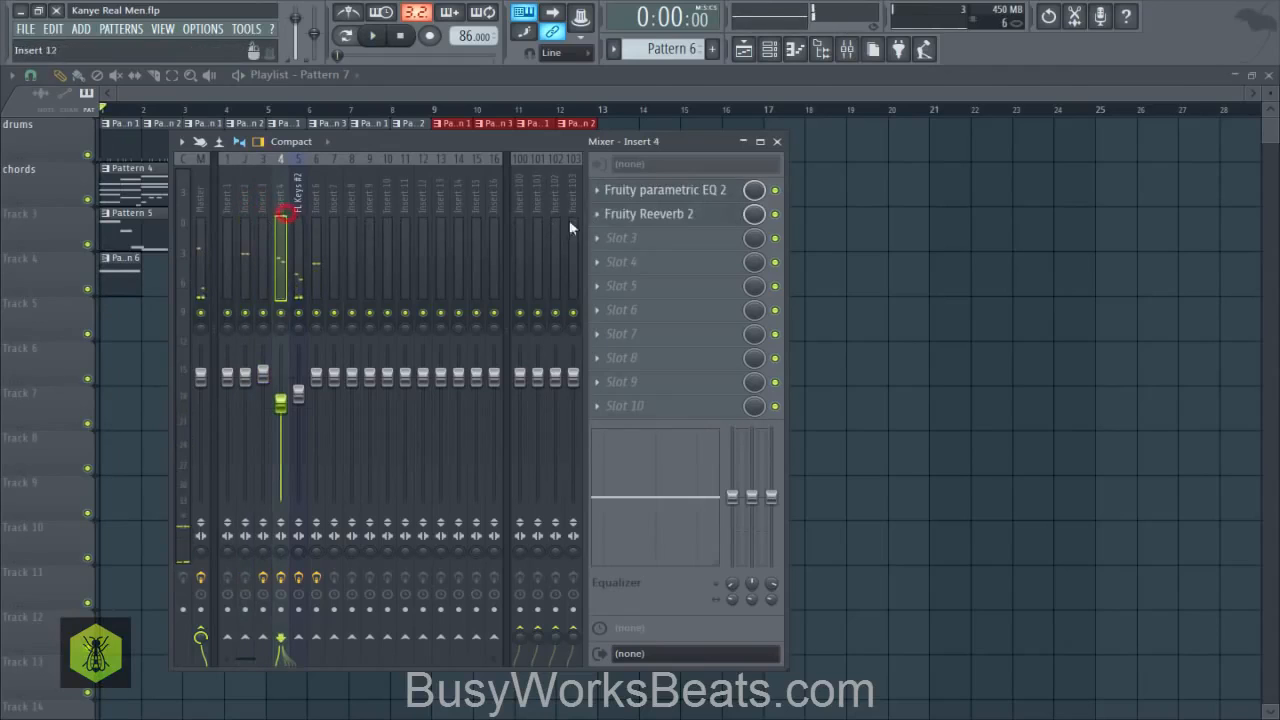
pyautogui.click(632, 192)
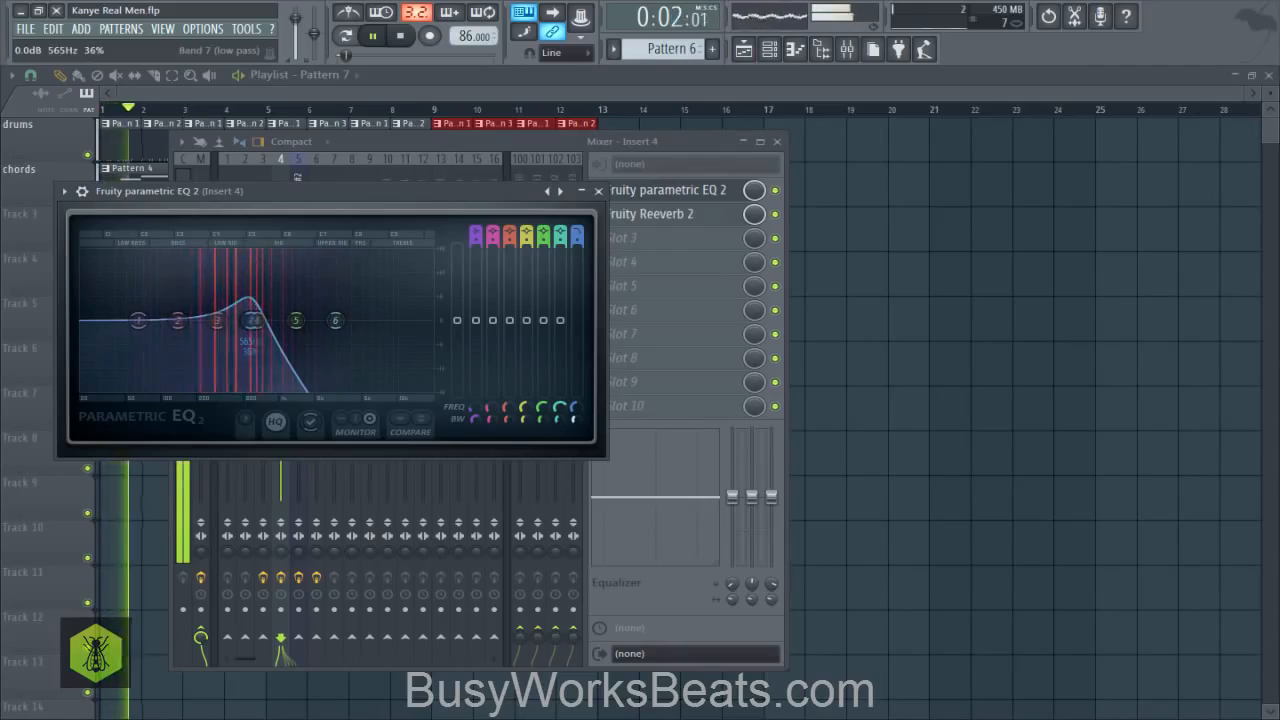
pyautogui.press('space')
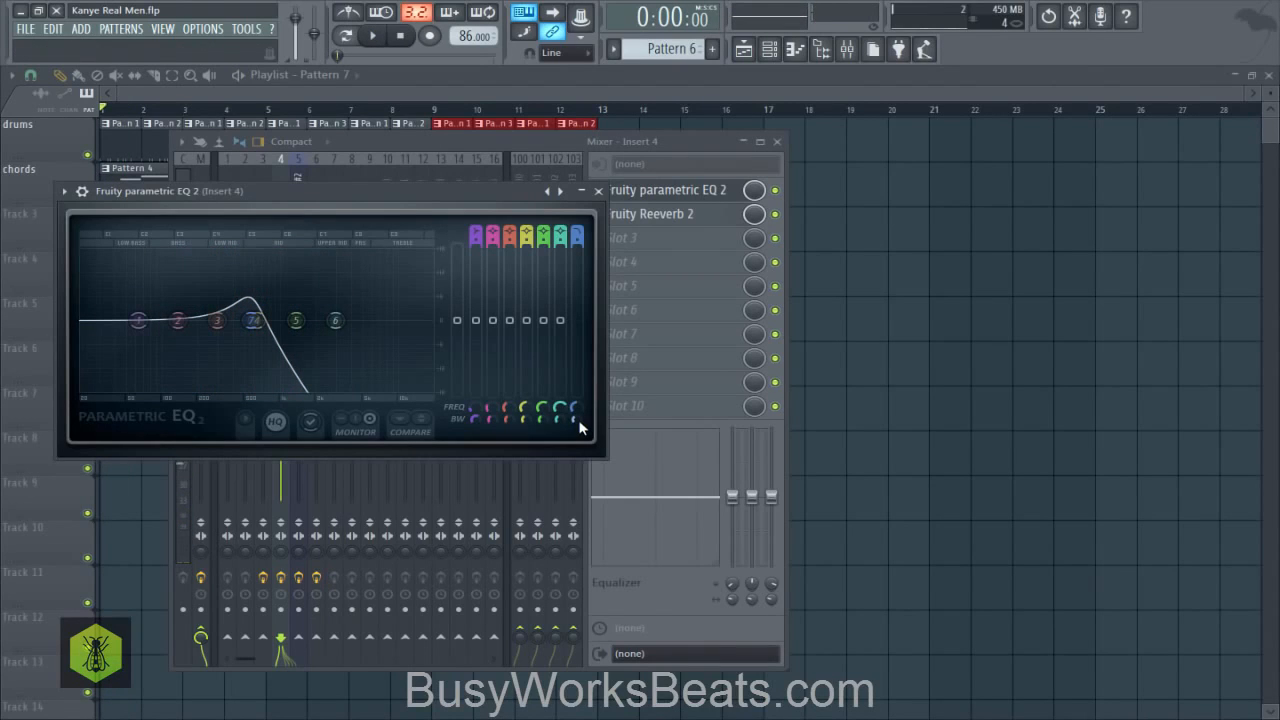
pyautogui.press('space')
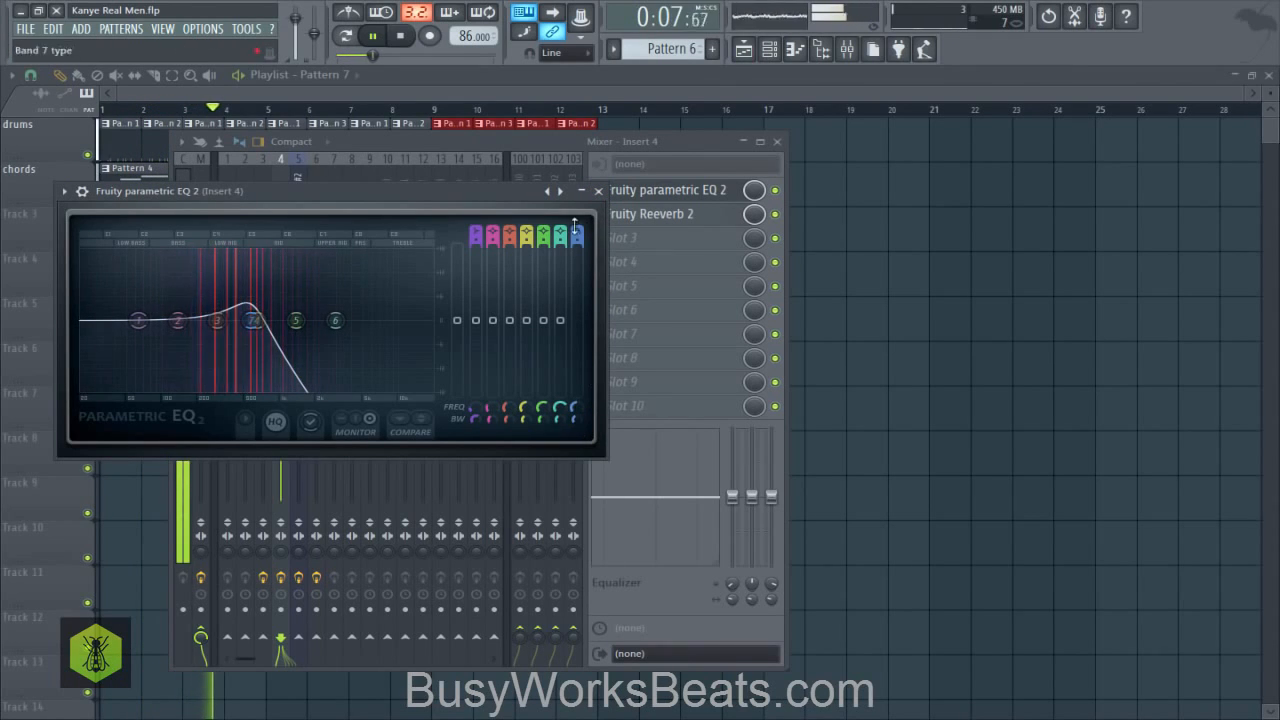
pyautogui.click(598, 191)
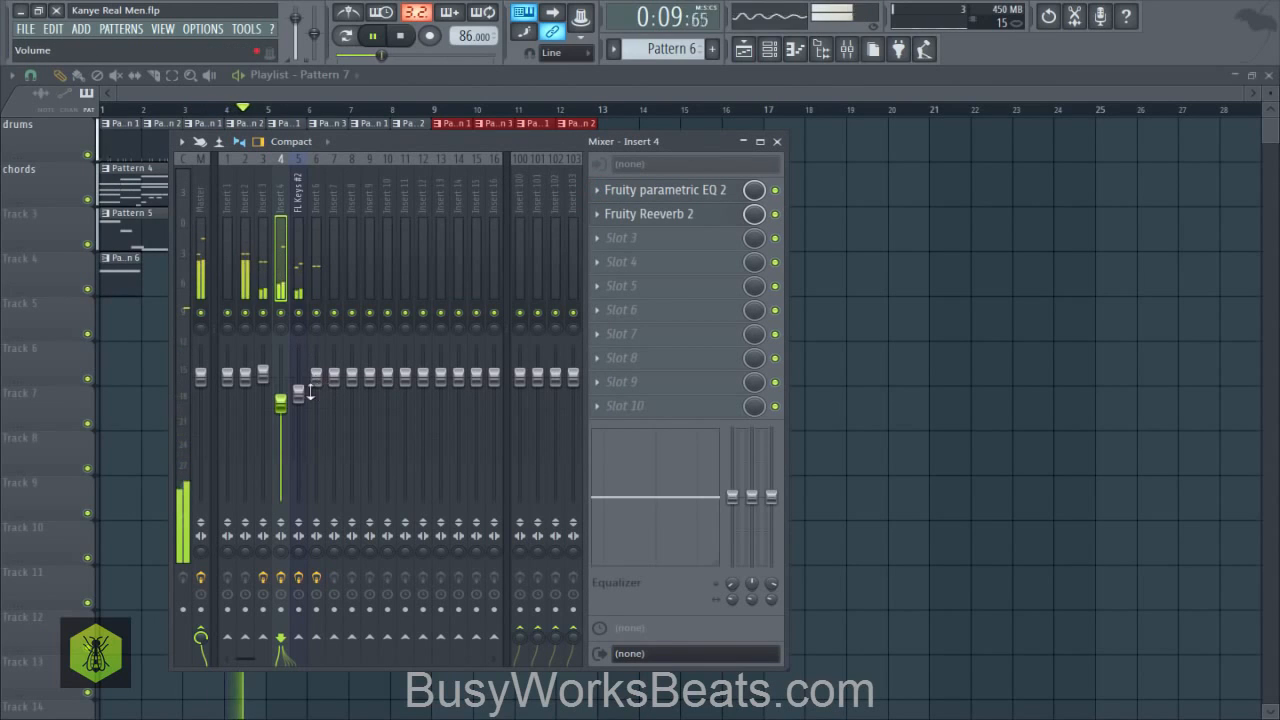
pyautogui.click(886, 366)
pyautogui.press('space')
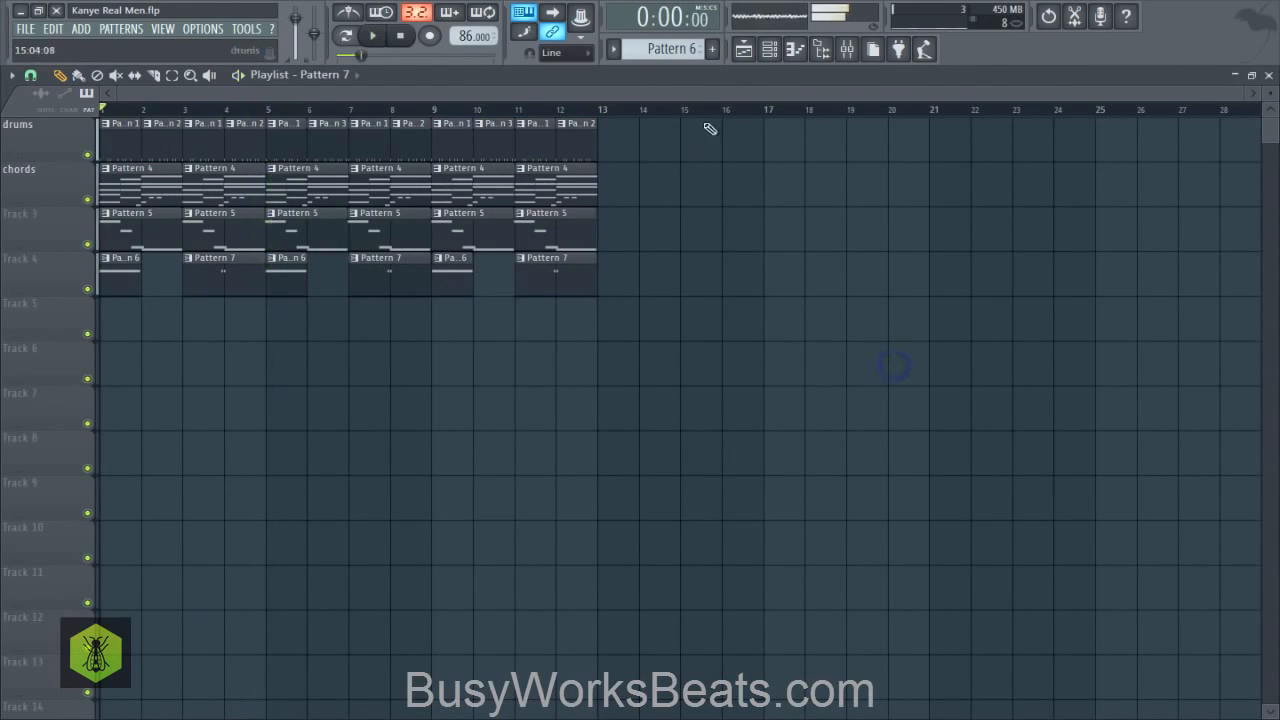
# - In Pattern 7's GMS piano roll, place the two A#4 notes on the first and second steps of bar 2, and return to the playlist
pyautogui.click(769, 50)
pyautogui.scroll(-1, 671, 50)
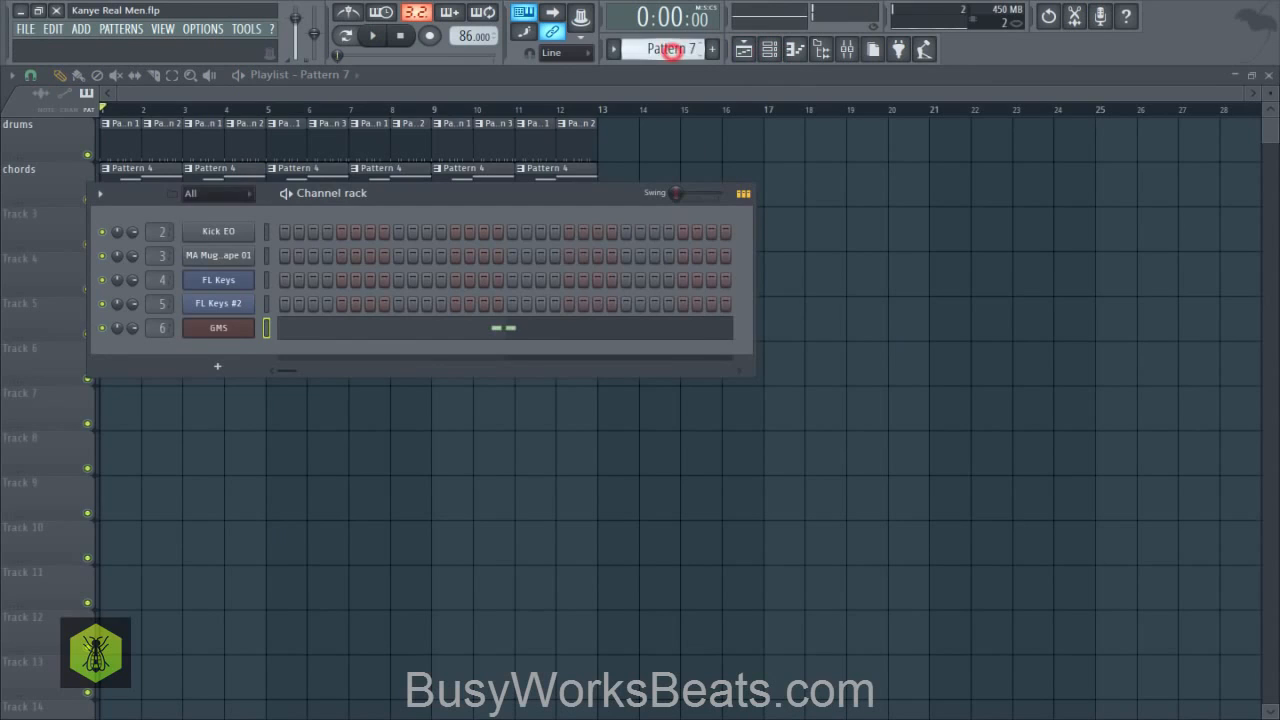
pyautogui.click(506, 331)
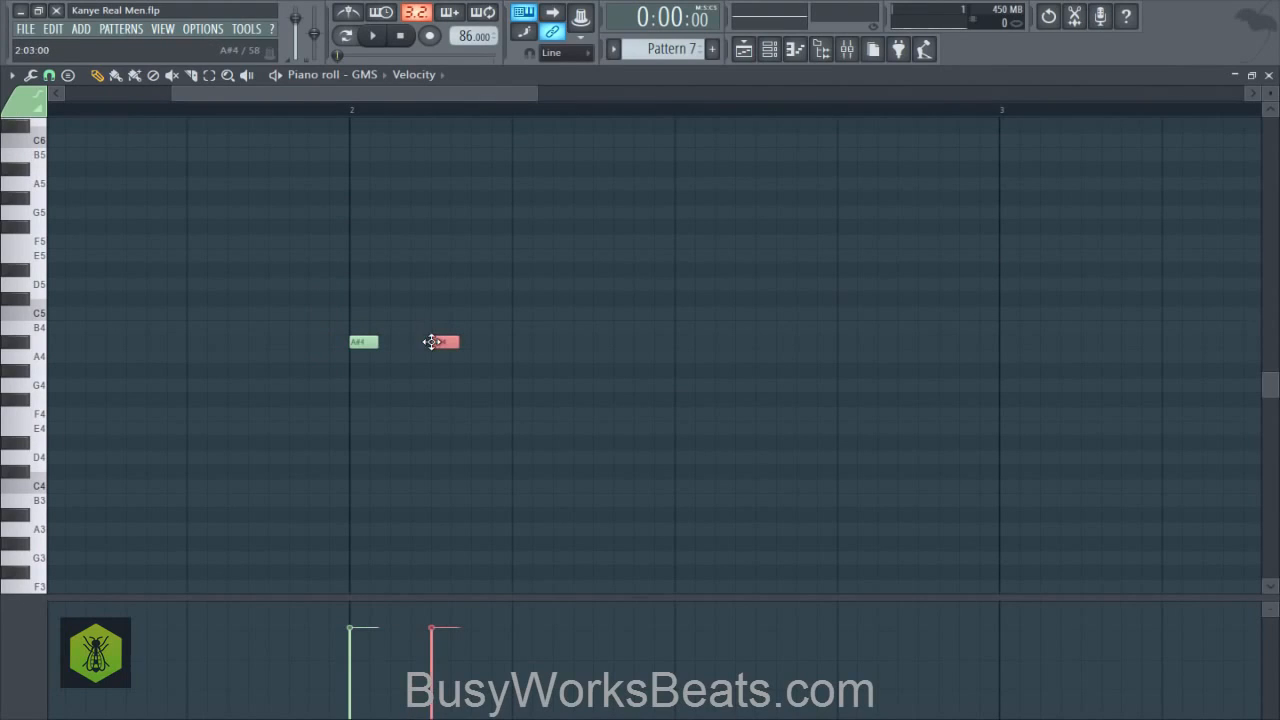
pyautogui.click(330, 108)
pyautogui.moveTo(440, 342); pyautogui.dragTo(405, 334)
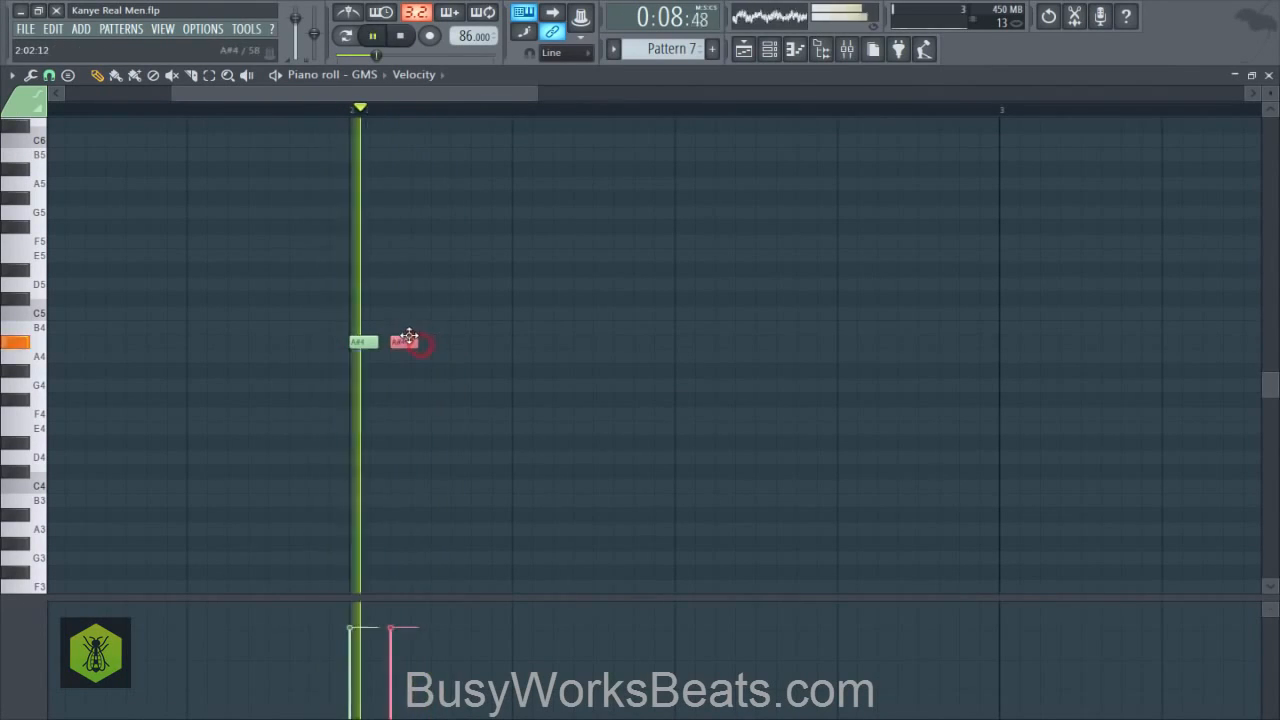
pyautogui.click(1269, 75)
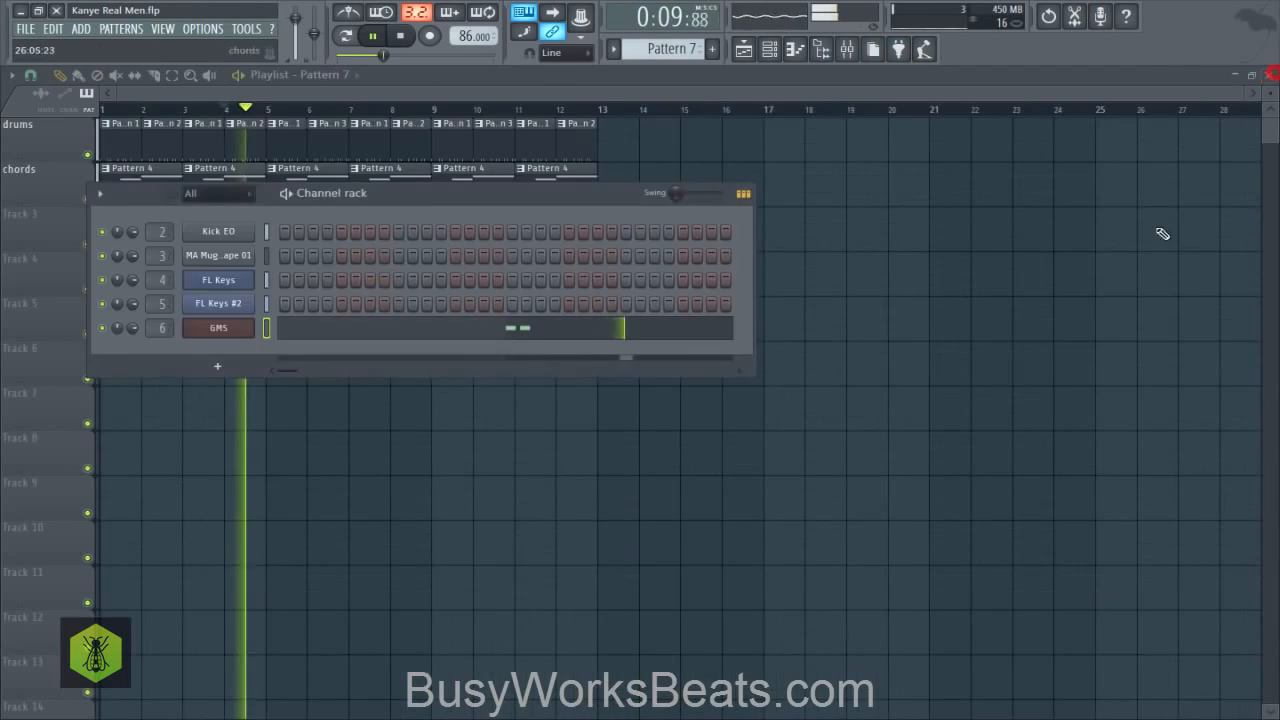
pyautogui.rightClick(1157, 235)
# - Save the project, and delete the Pattern 6 clip at bar 5 and the Pattern 7 clip at bar 7 on track 4
pyautogui.hotkey('ctrl', 's')
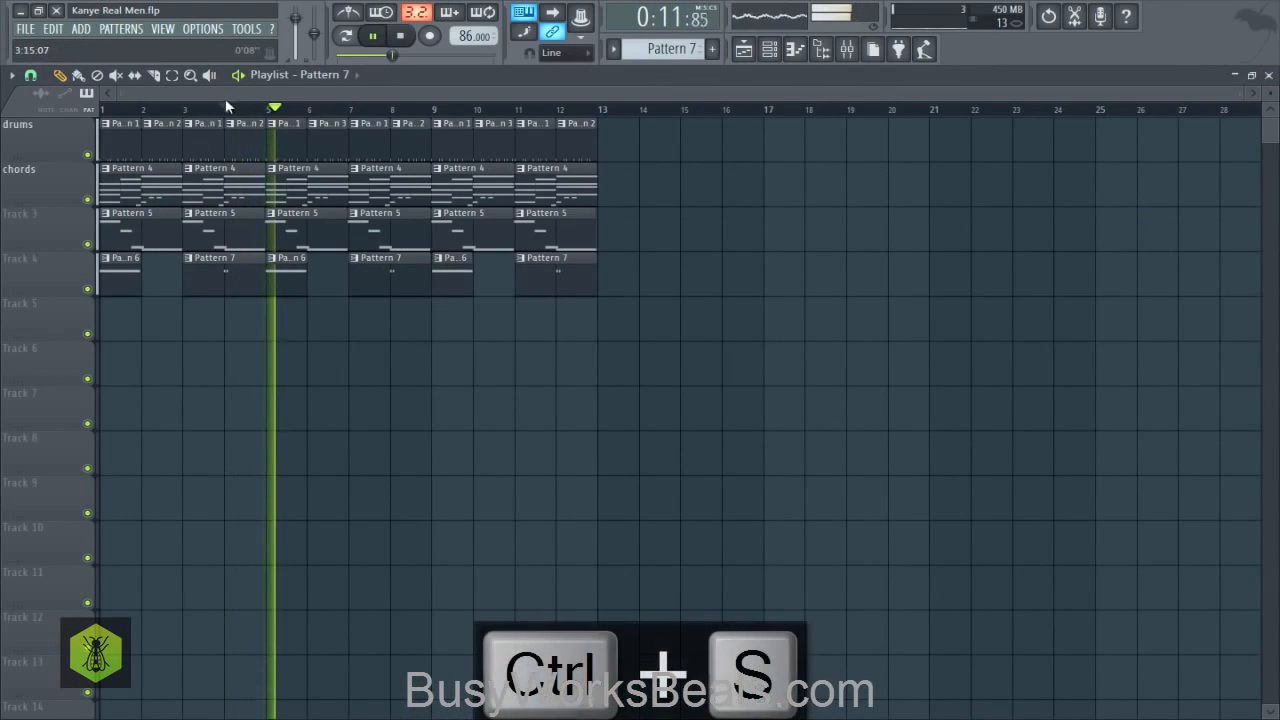
pyautogui.rightClick(404, 283)
pyautogui.rightClick(300, 280)
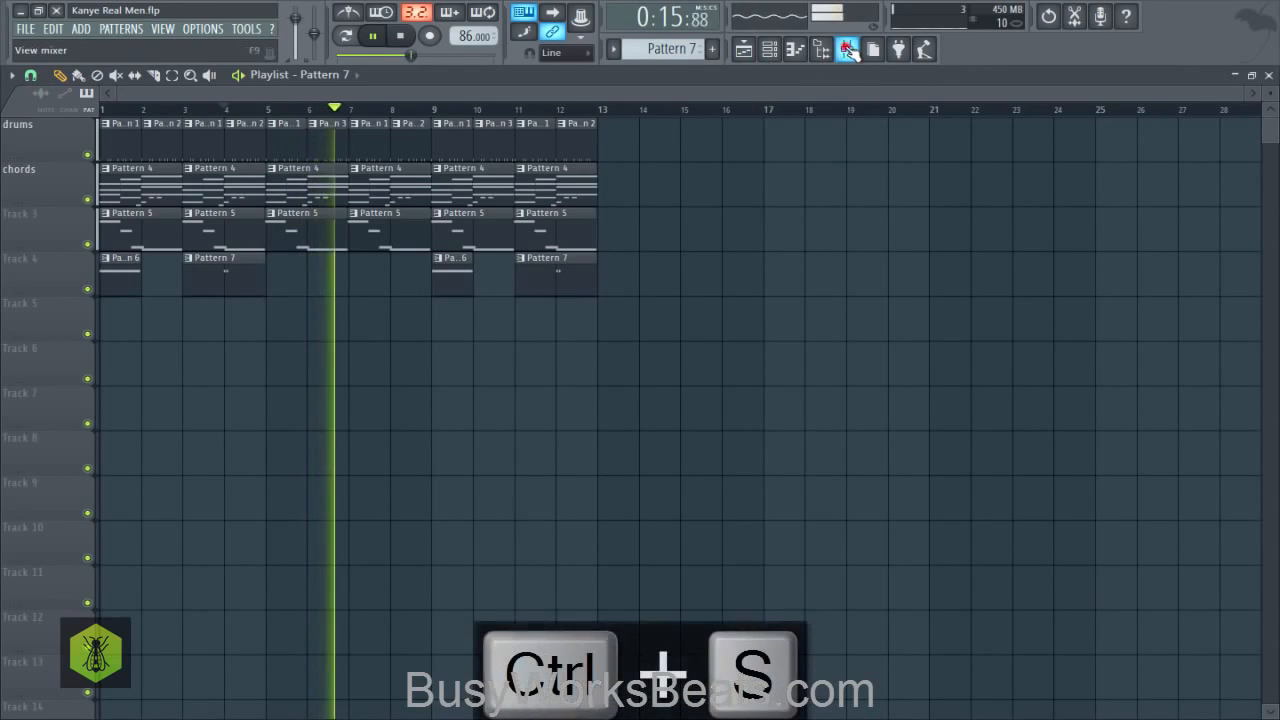
# - Lower the volume of mixer Insert 4 to 63% (-9.0 dB), and save the project
pyautogui.click(846, 48)
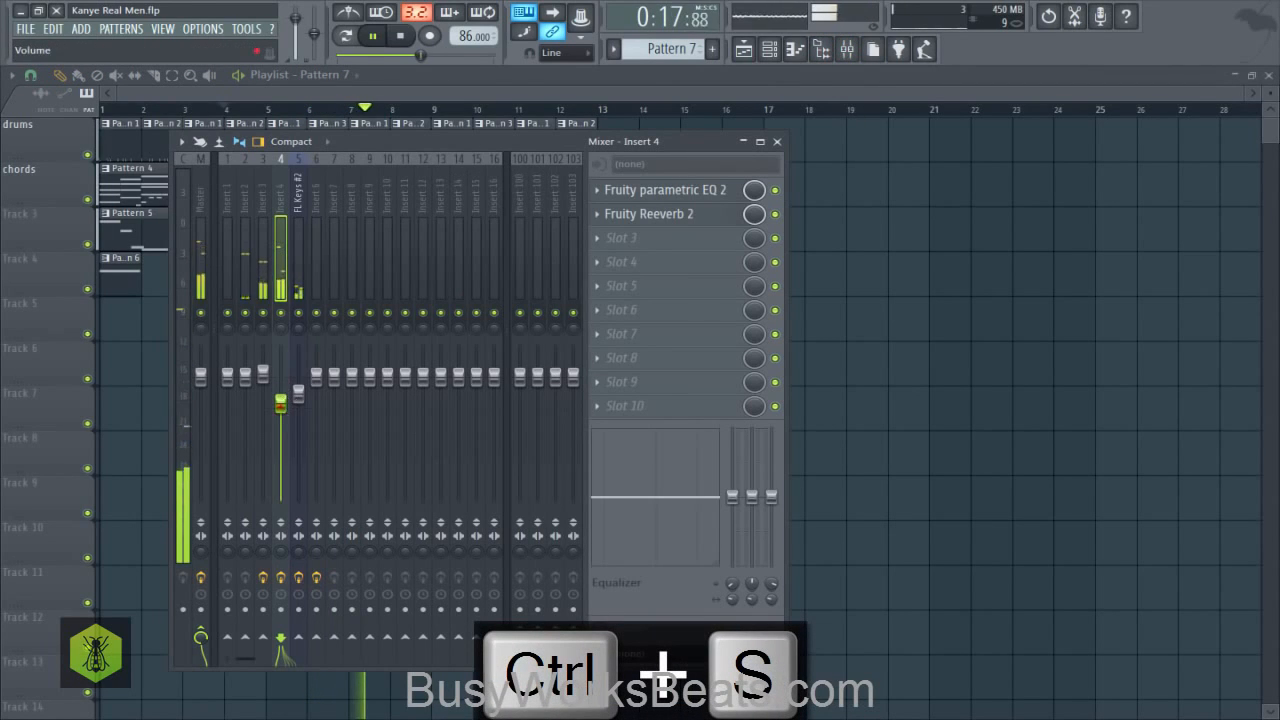
pyautogui.moveTo(284, 421); pyautogui.dragTo(286, 430)
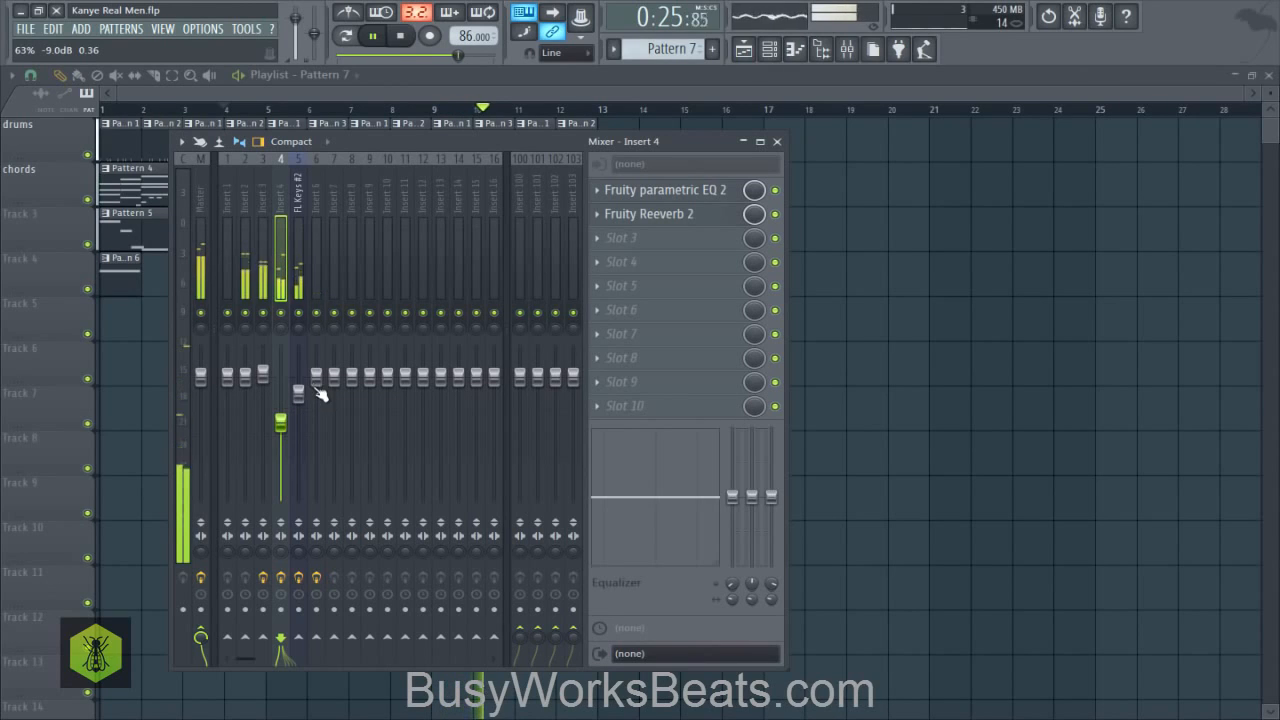
pyautogui.rightClick(871, 370)
pyautogui.hotkey('ctrl', 's')
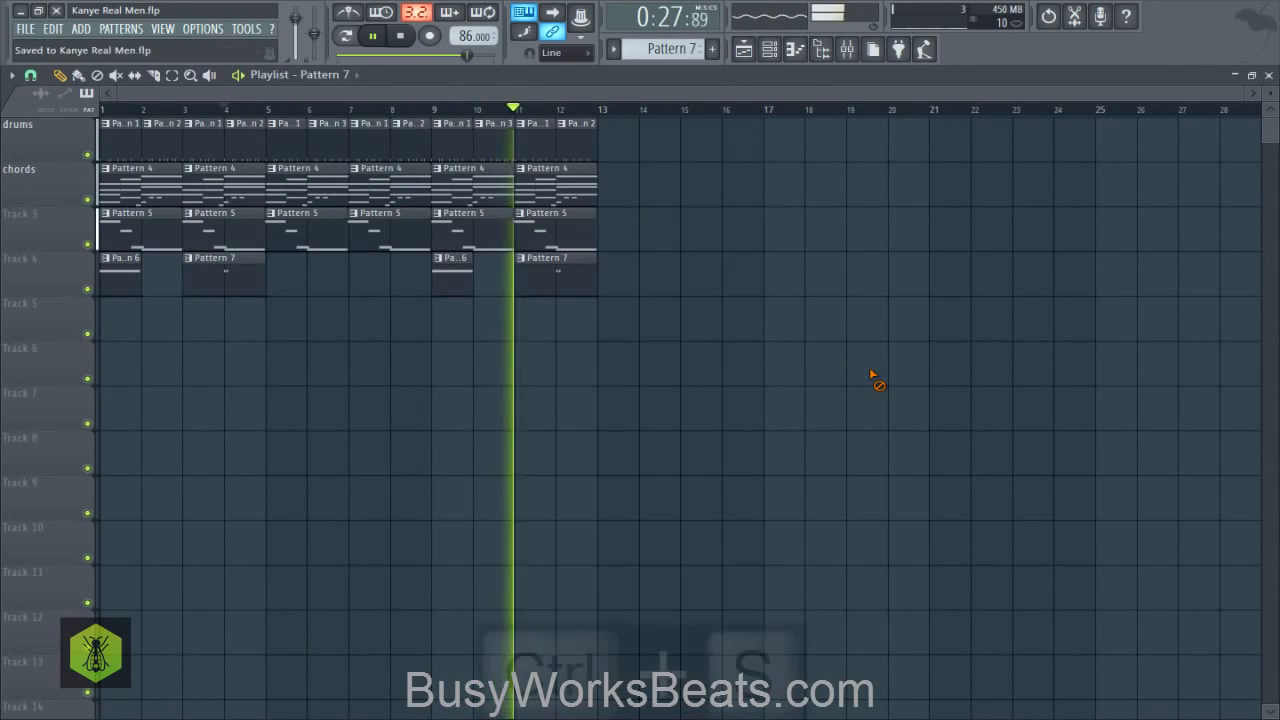
# - Duplicate the clips in bars 5 to 12 on all four tracks into bars 13 to 20
pyautogui.moveTo(727, 327); pyautogui.dragTo(280, 115)
pyautogui.click(30, 75)
pyautogui.click(80, 316)
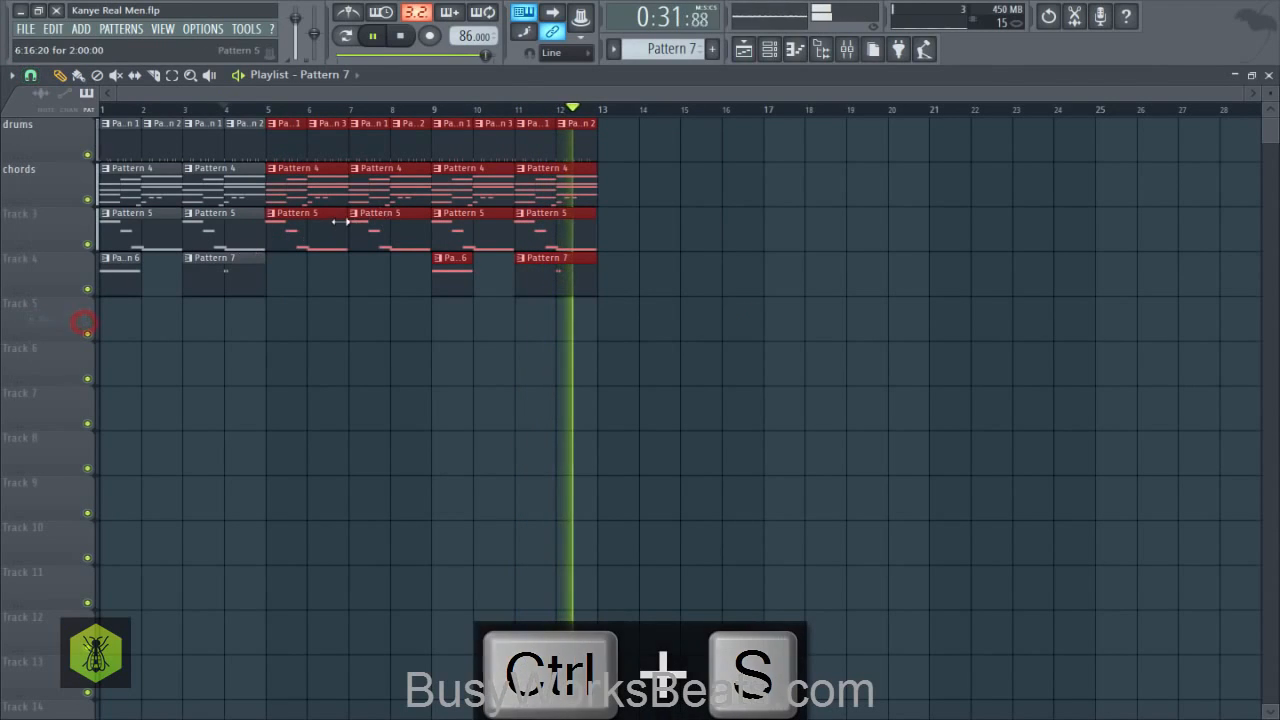
pyautogui.hotkey('ctrl', 'b')
# - Delete the drum clips in bars 13 to 16
pyautogui.rightClick(637, 142)
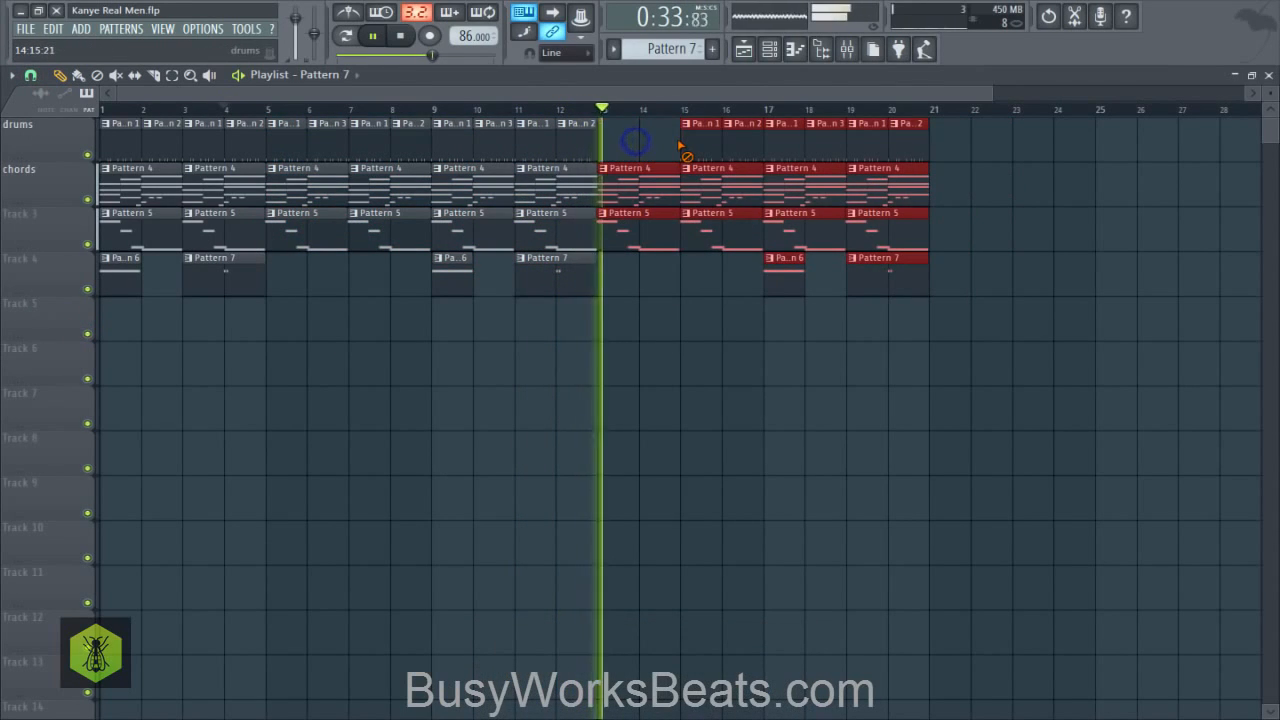
pyautogui.rightClick(697, 142)
pyautogui.rightClick(730, 142)
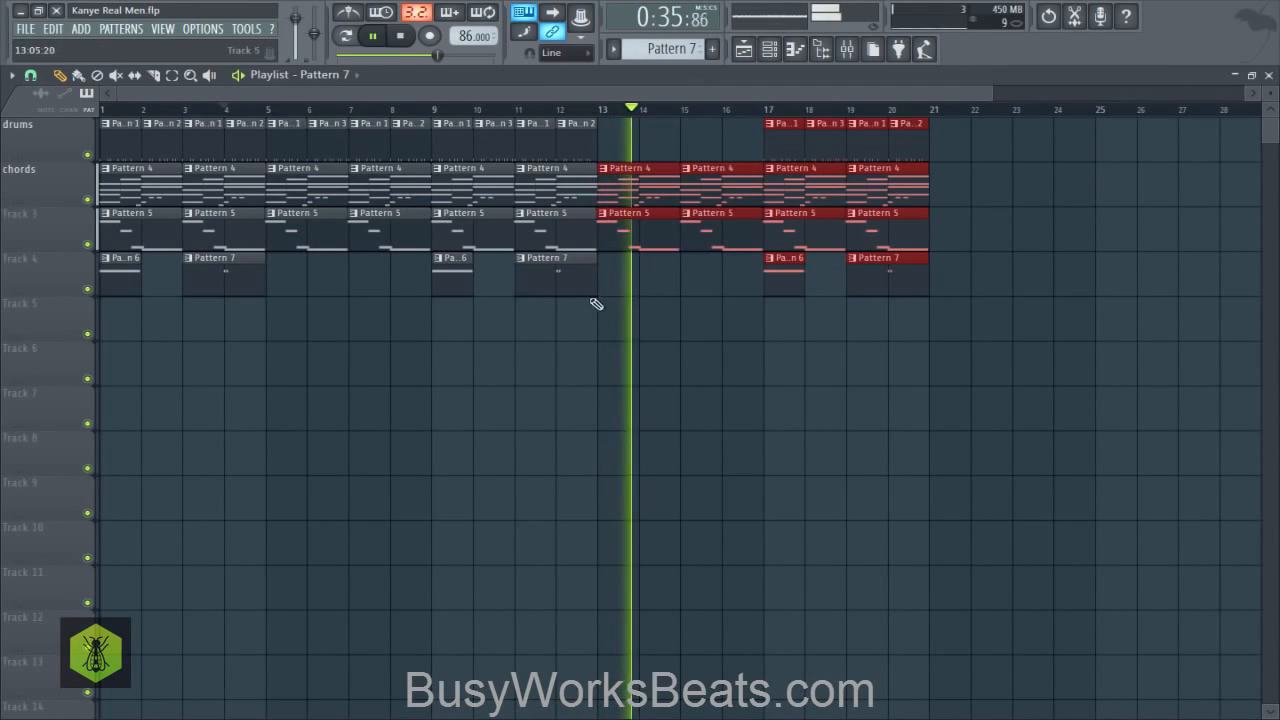
# - Fill bars 21 to 28 with a repeat of the bars 5 to 12 section on all four tracks, keeping its drums
pyautogui.moveTo(589, 338)
pyautogui.mouseDown()
pyautogui.moveTo(443, 120)
pyautogui.moveTo(308, 72)
pyautogui.moveTo(306, 131)
pyautogui.moveTo(941, 165)
pyautogui.mouseUp()
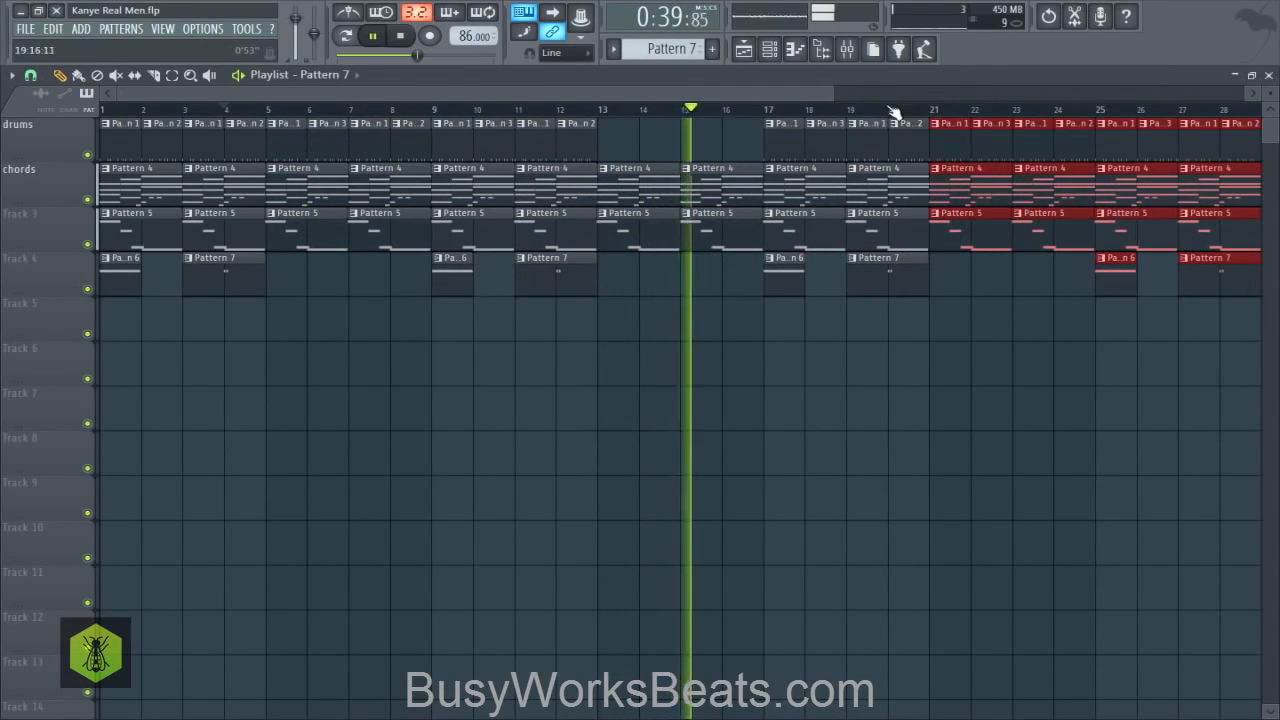
pyautogui.scroll(-2, 891, 114)
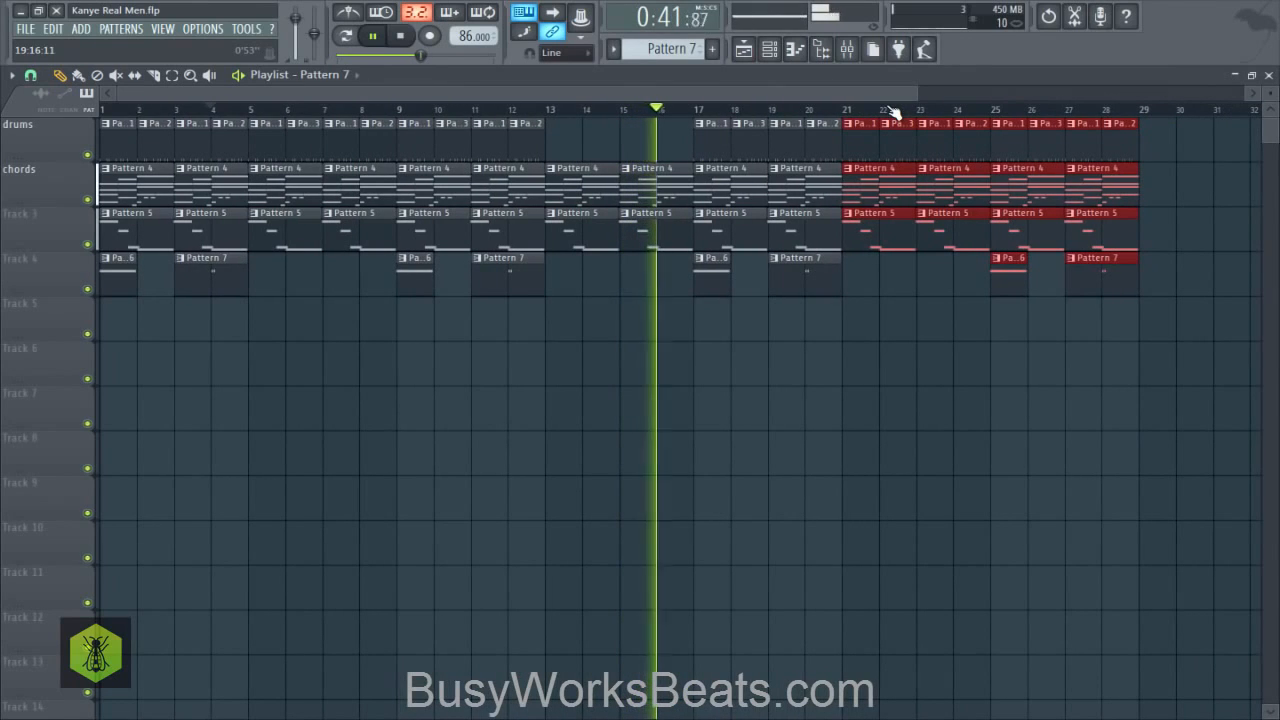
pyautogui.moveTo(900, 283); pyautogui.dragTo(699, 290)
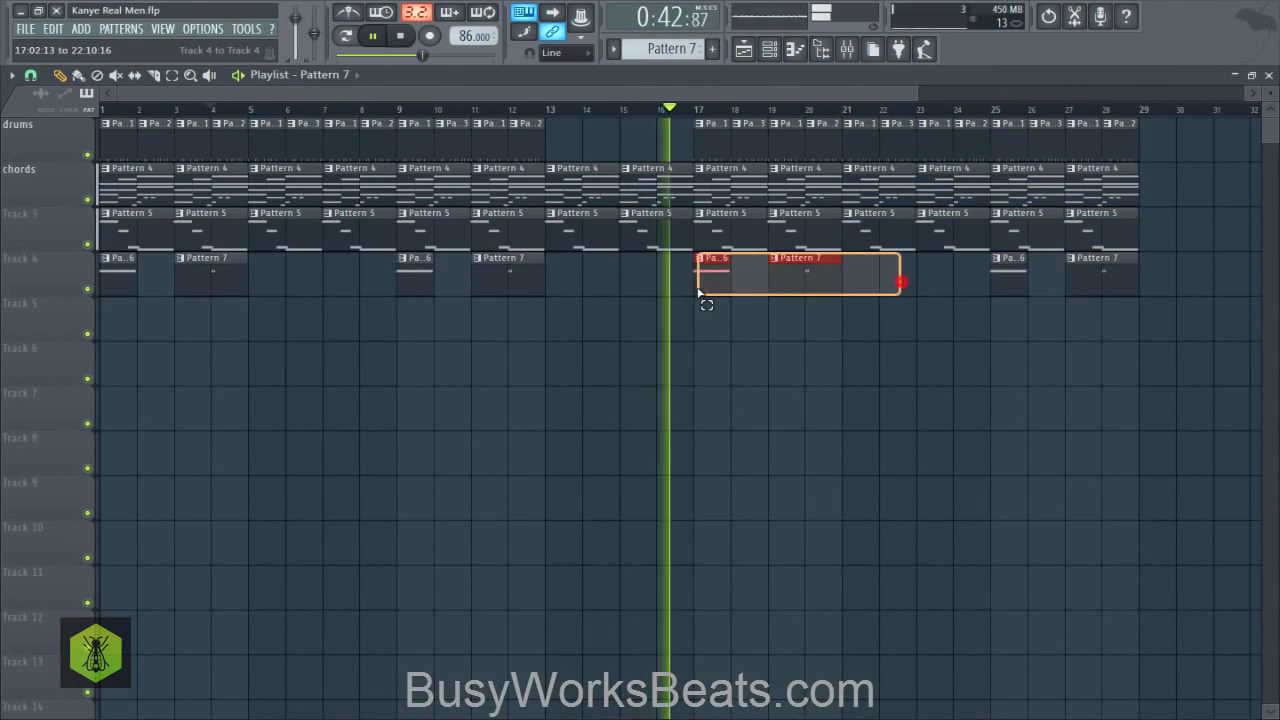
pyautogui.rightClick(765, 326)
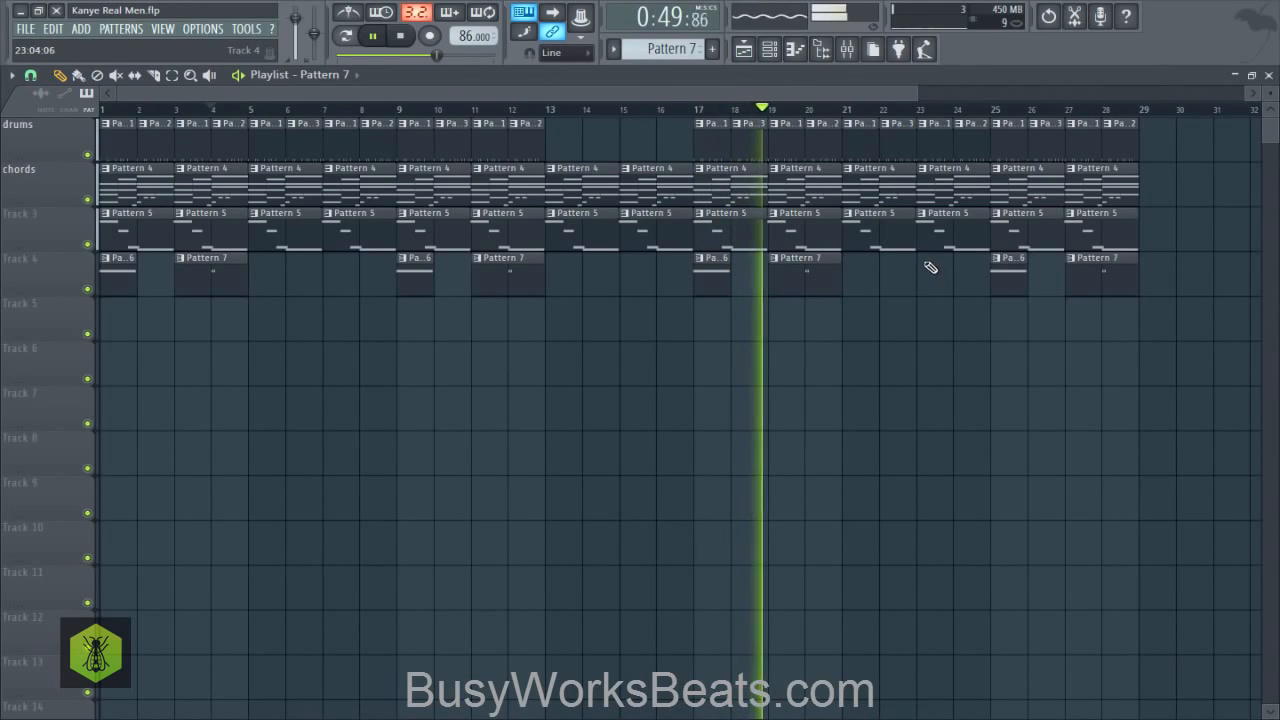
# - Name track 3 "melody" and track 4 "moog", and save the project
pyautogui.rightClick(37, 217)
pyautogui.click(38, 215)
pyautogui.write('melody')
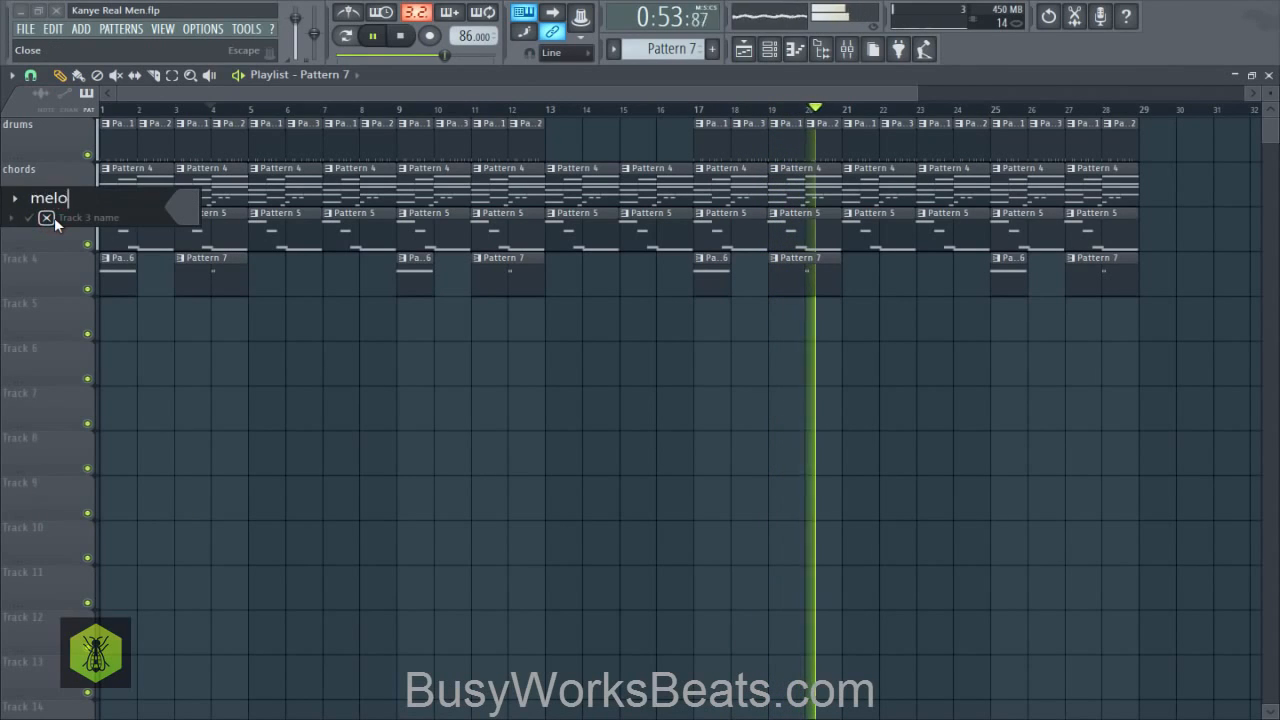
pyautogui.press('Return')
pyautogui.rightClick(37, 258)
pyautogui.click(38, 260)
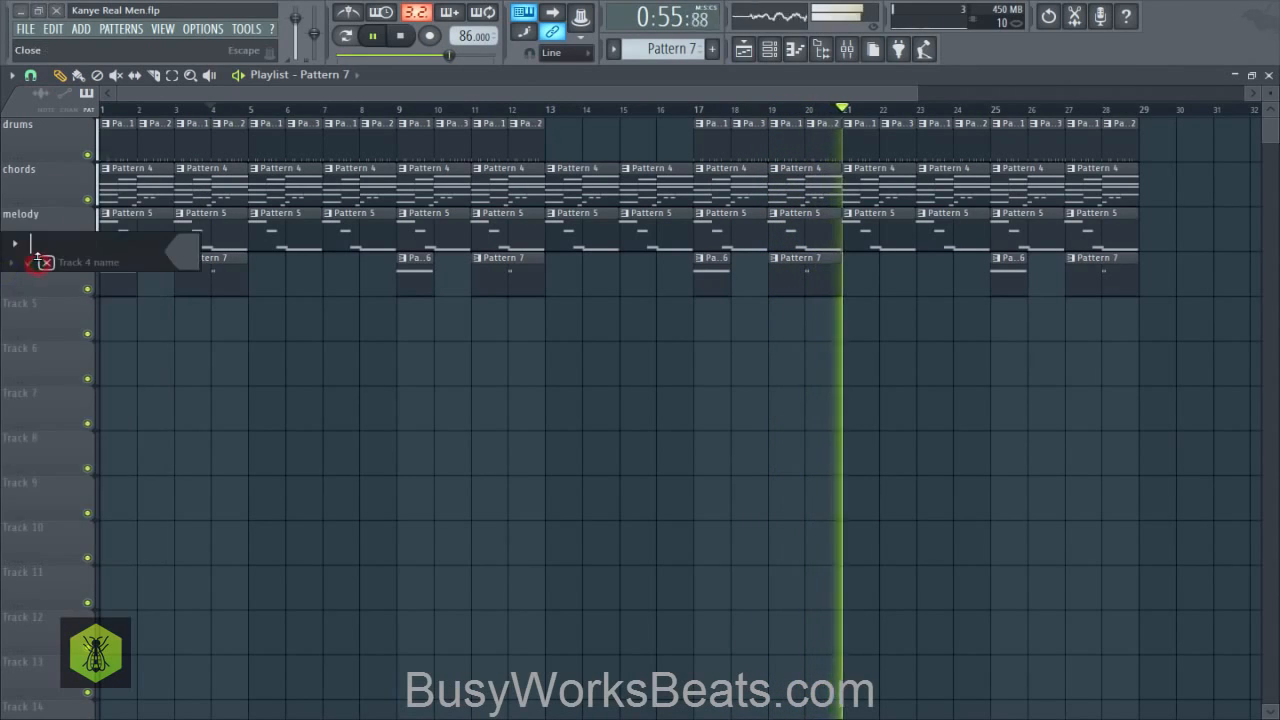
pyautogui.write('moog')
pyautogui.press('Return')
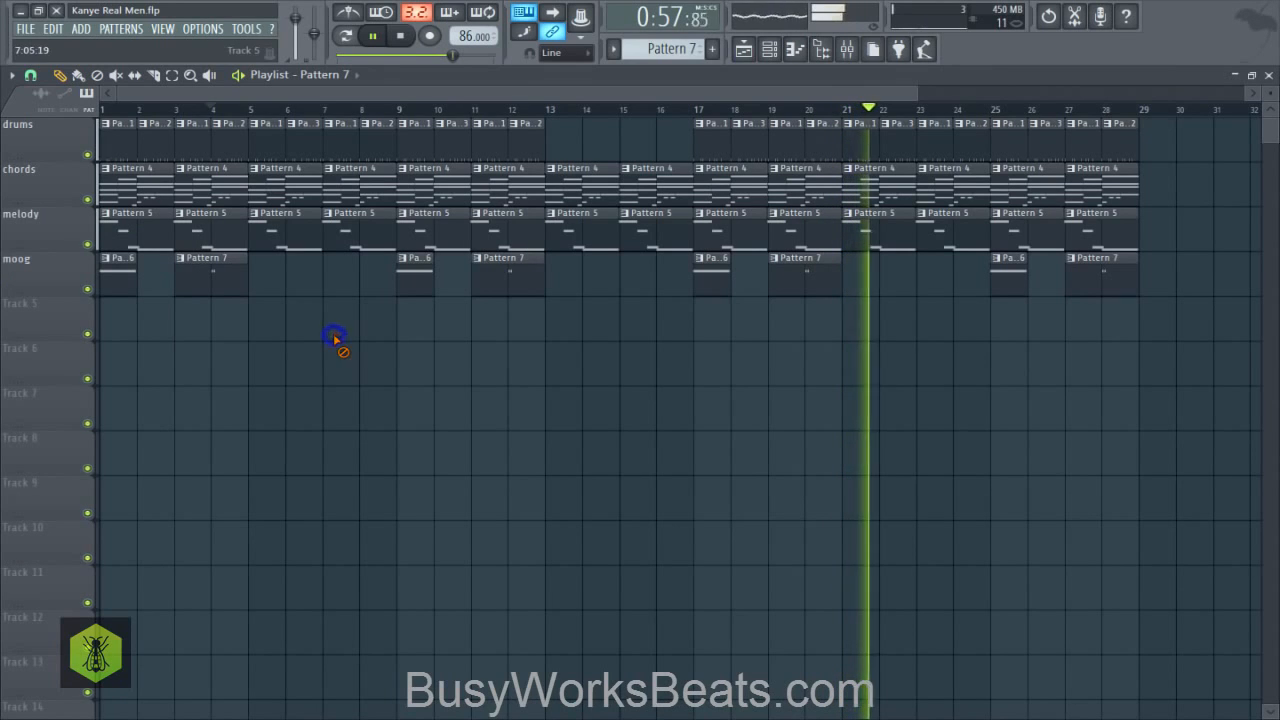
pyautogui.hotkey('ctrl', 's')
# - Close the playlist, the GMS synthesizer window and the channel rack
pyautogui.click(1269, 77)
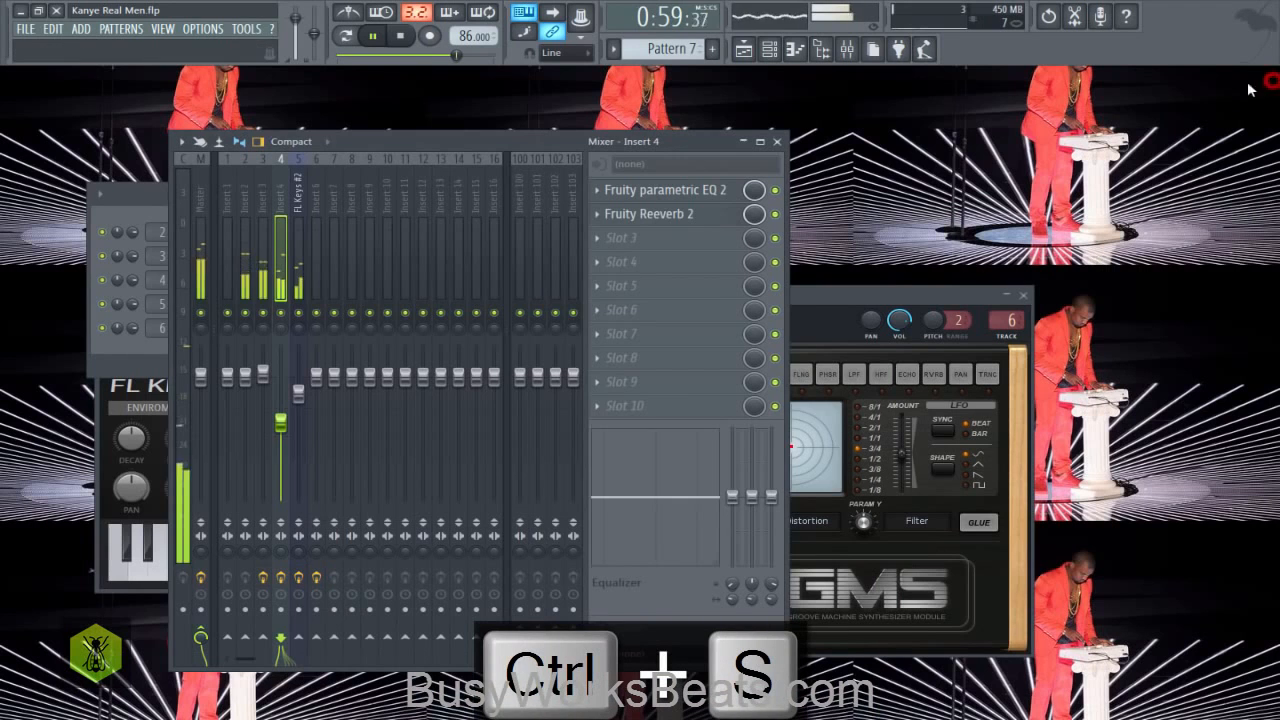
pyautogui.click(1016, 296)
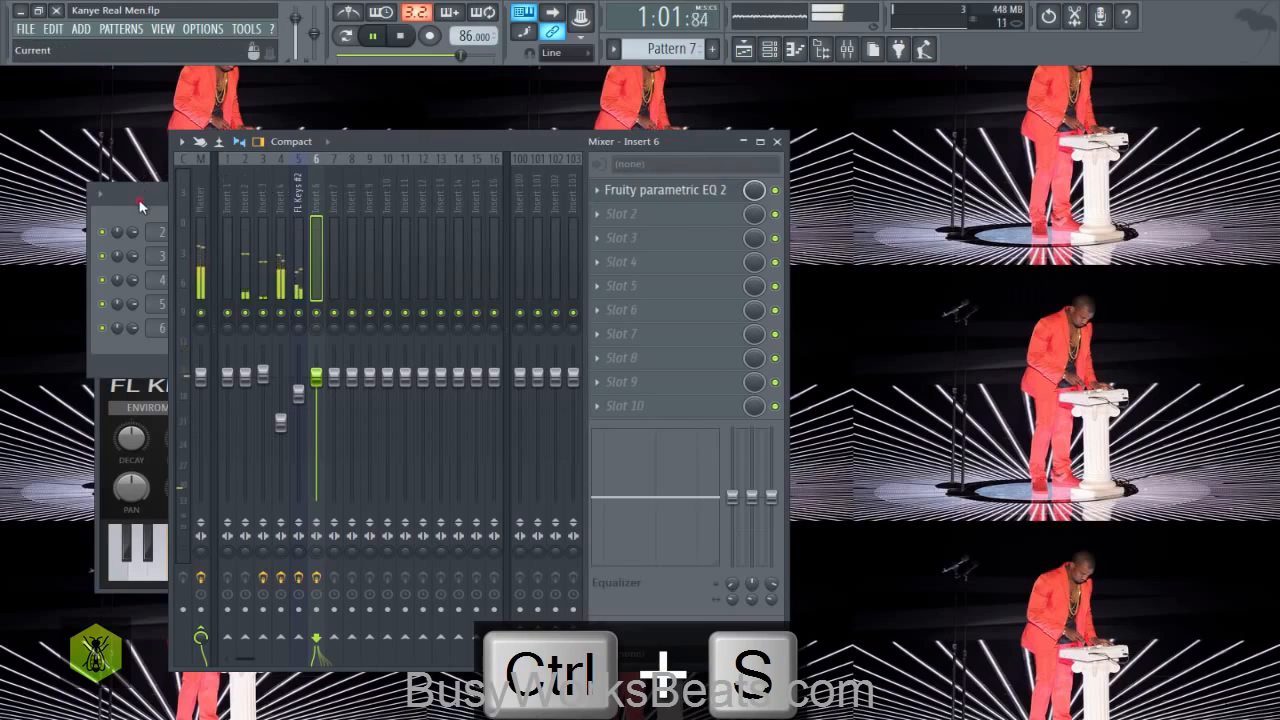
pyautogui.click(140, 203)
pyautogui.click(770, 49)
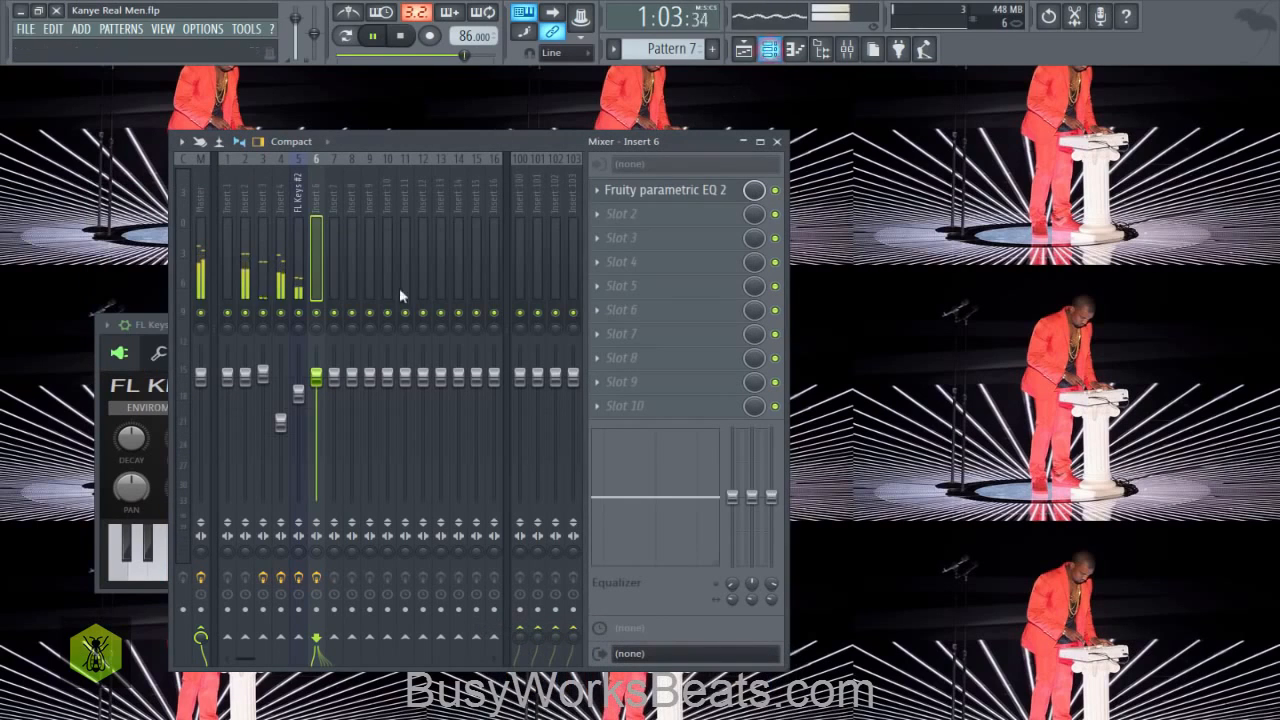
# - Close the FL Keys window and the mixer, and open the playlist
pyautogui.click(150, 326)
pyautogui.click(521, 330)
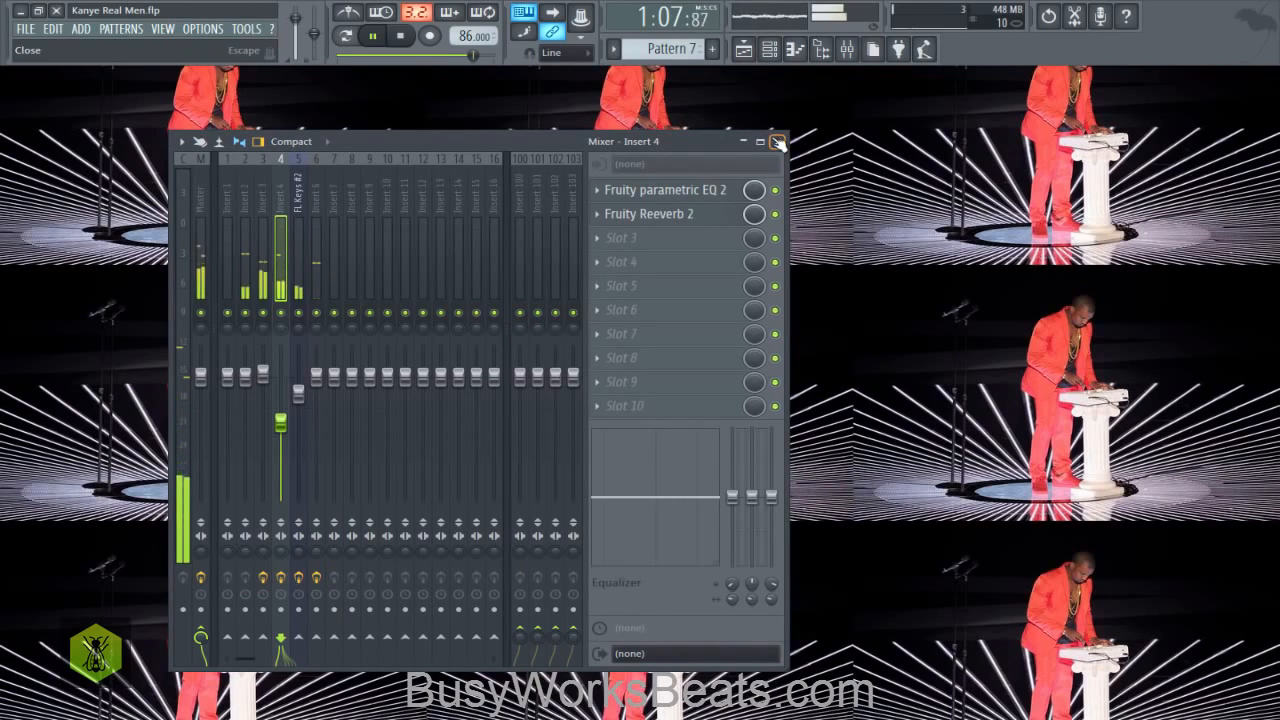
pyautogui.click(743, 49)
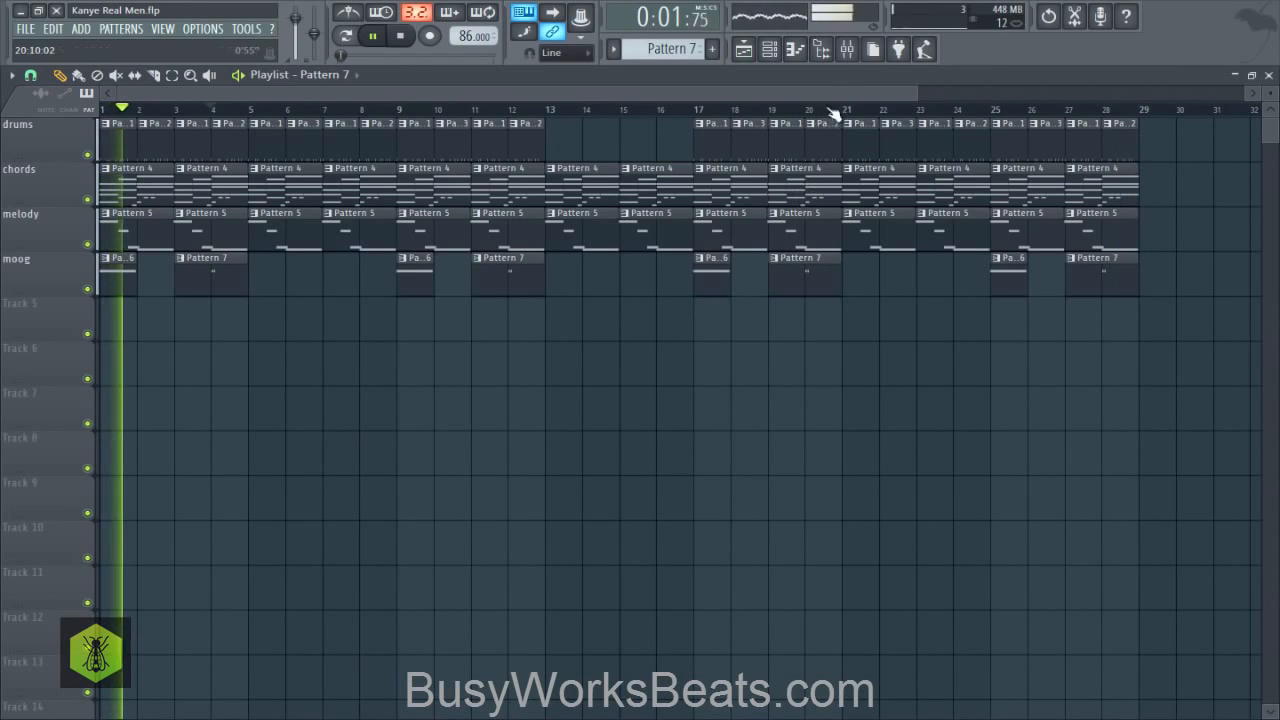
# - Lower the mixer fader of insert 4 to 48% and the FL Keys #2 fader slightly, close the mixer and save the project
pyautogui.click(845, 55)
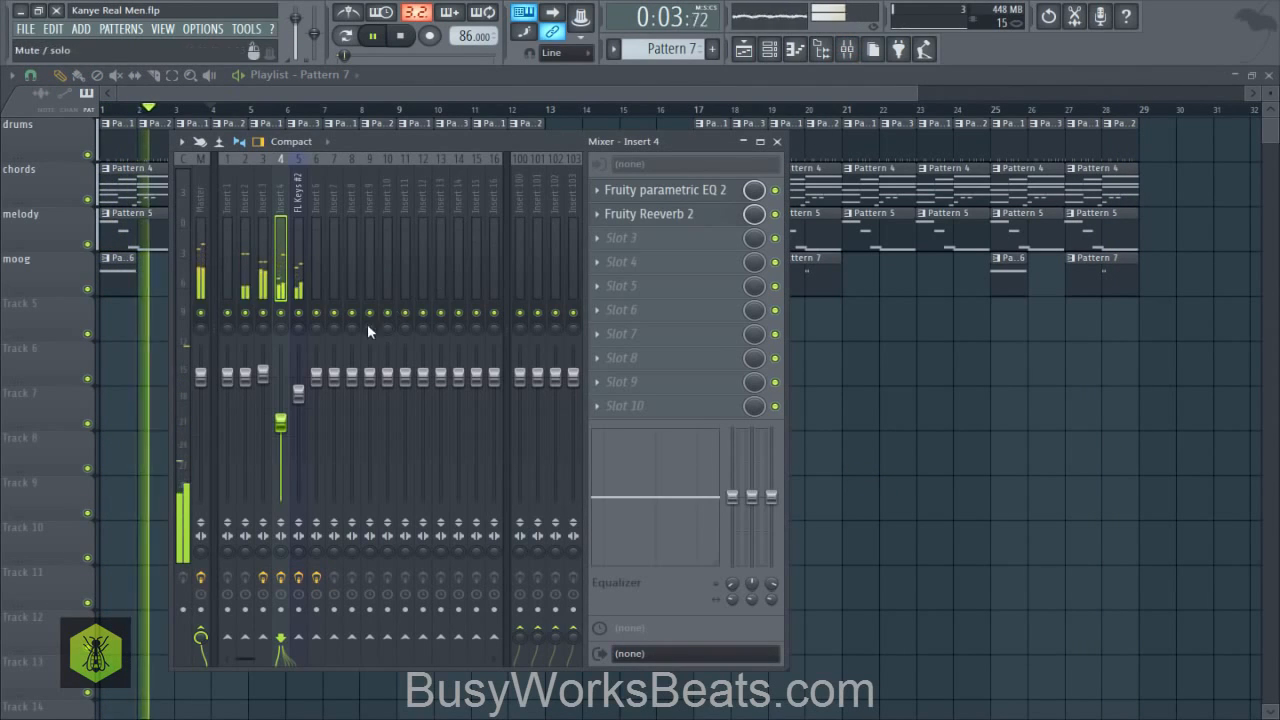
pyautogui.click(298, 402)
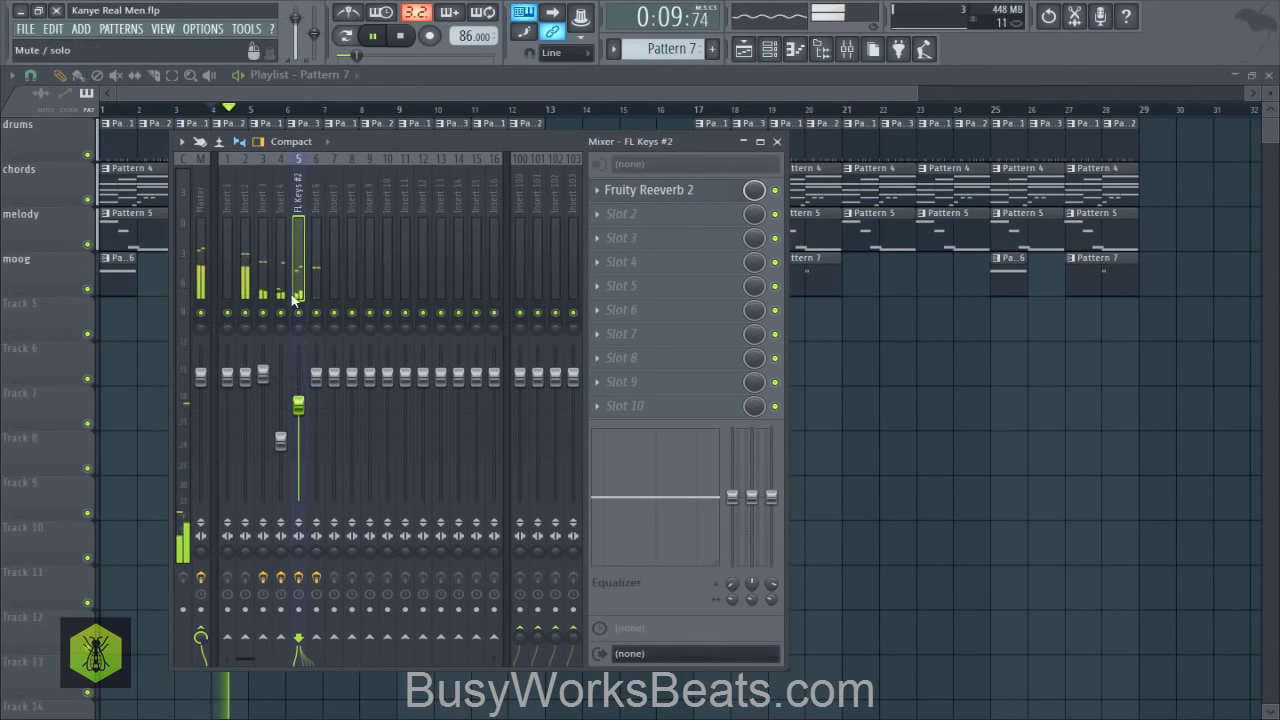
pyautogui.click(779, 141)
pyautogui.hotkey('ctrl', 's')
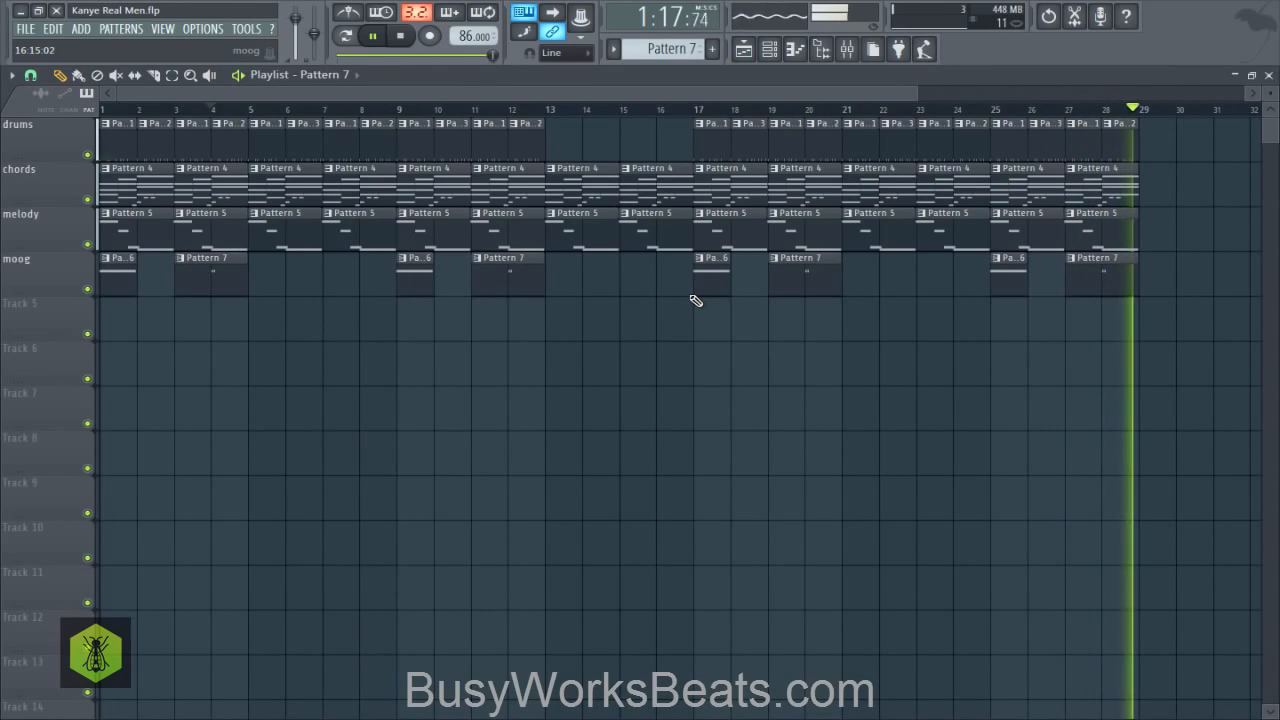
# - Stop playback, review the full arrangement in the playlist, and save the project
pyautogui.press('space')
pyautogui.hotkey('ctrl', 's')
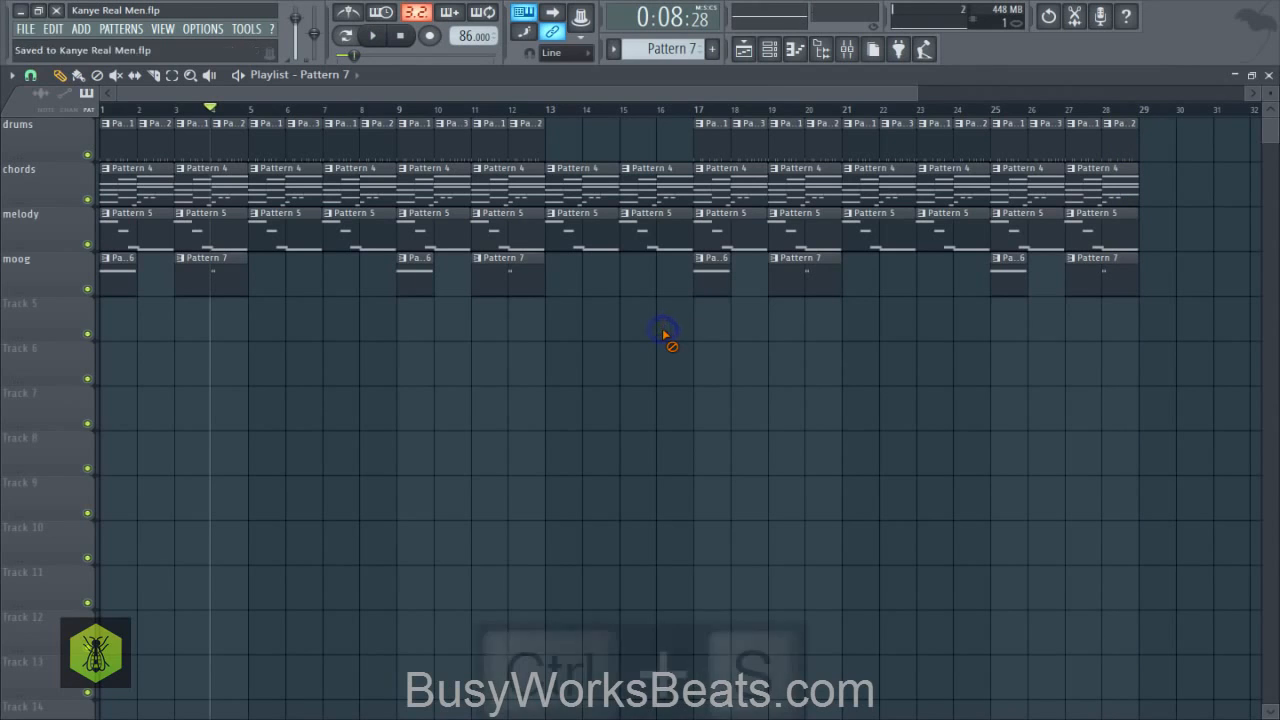
pyautogui.click(769, 52)
pyautogui.click(769, 55)
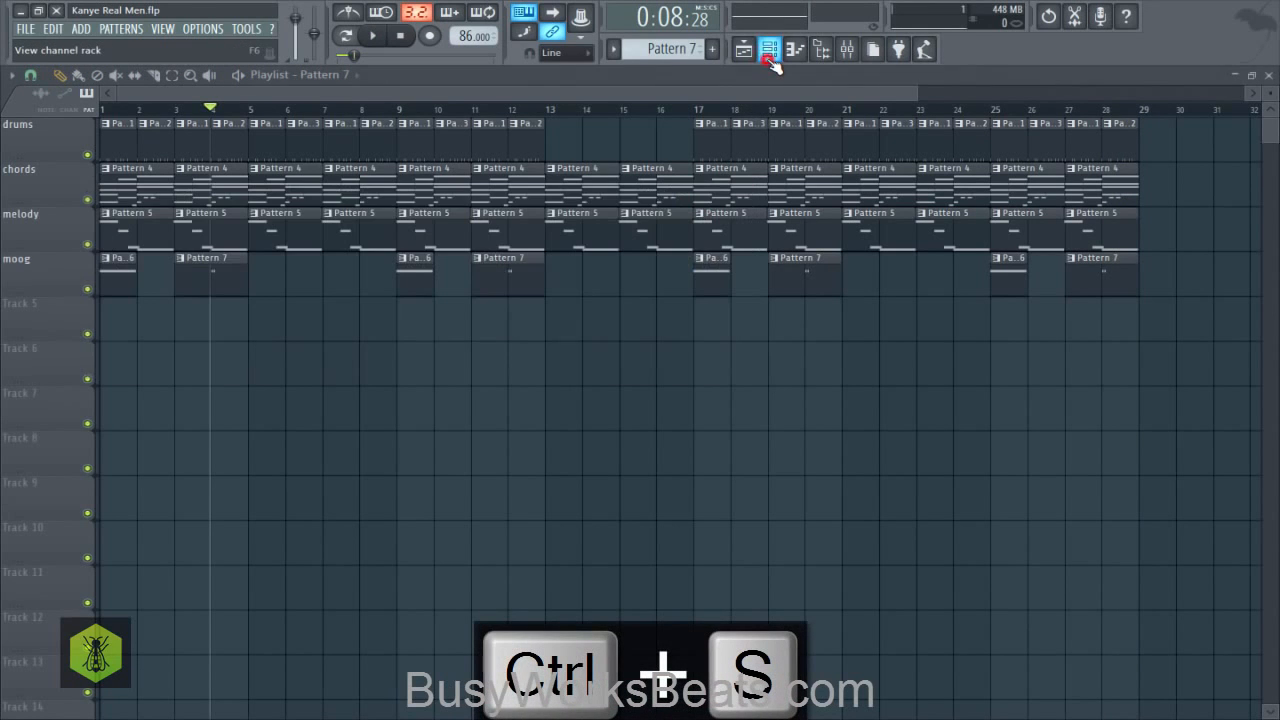
pyautogui.scroll(-4, 648, 118)
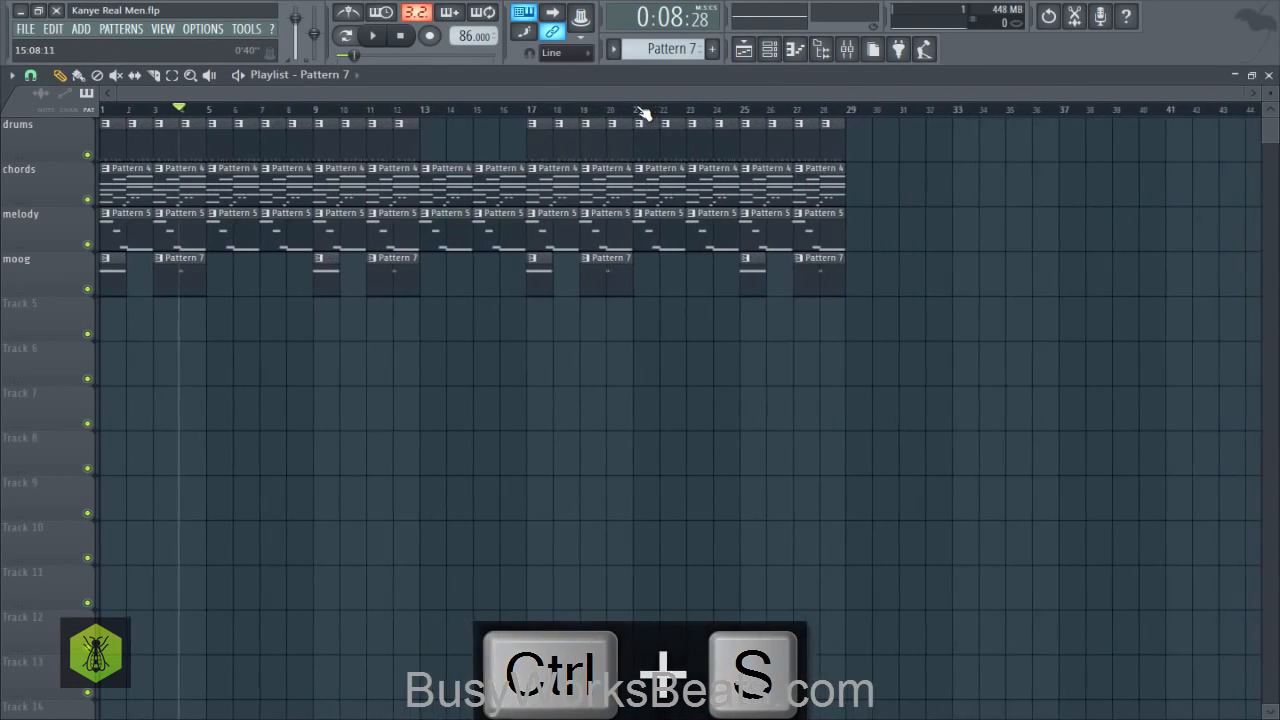
pyautogui.click(622, 90)
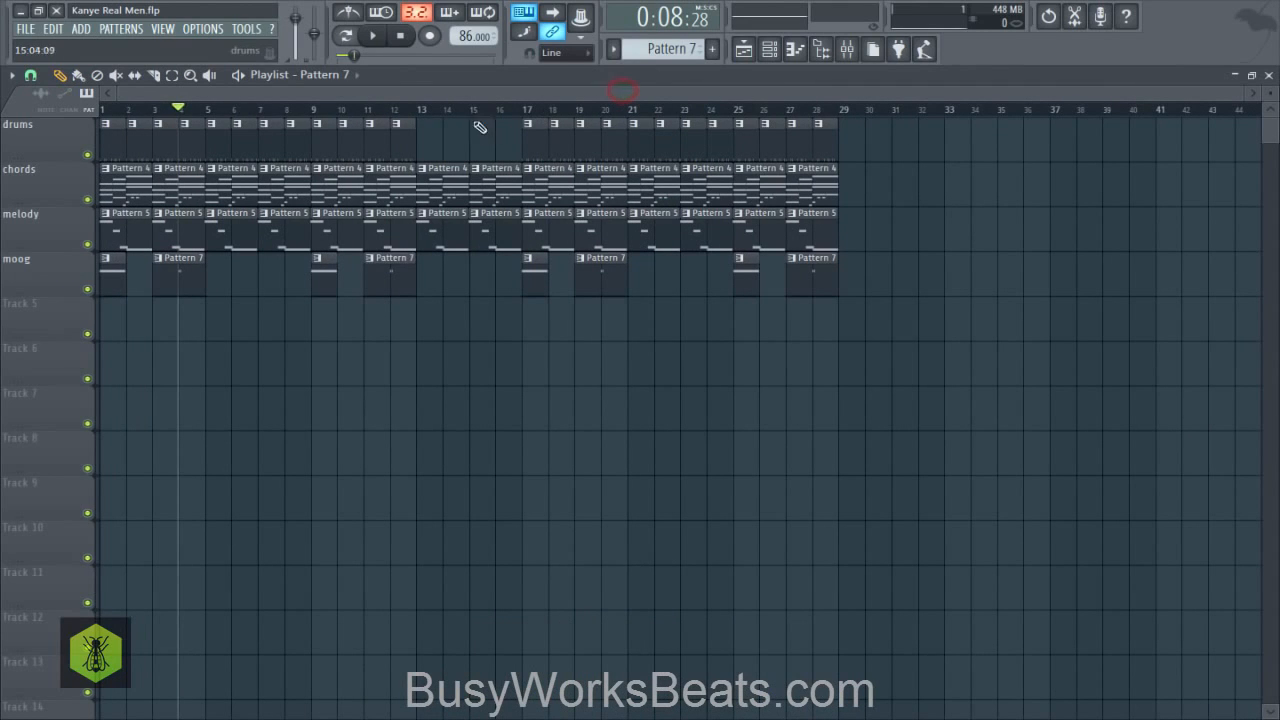
pyautogui.scroll(4, 476, 114)
pyautogui.scroll(-4, 477, 108)
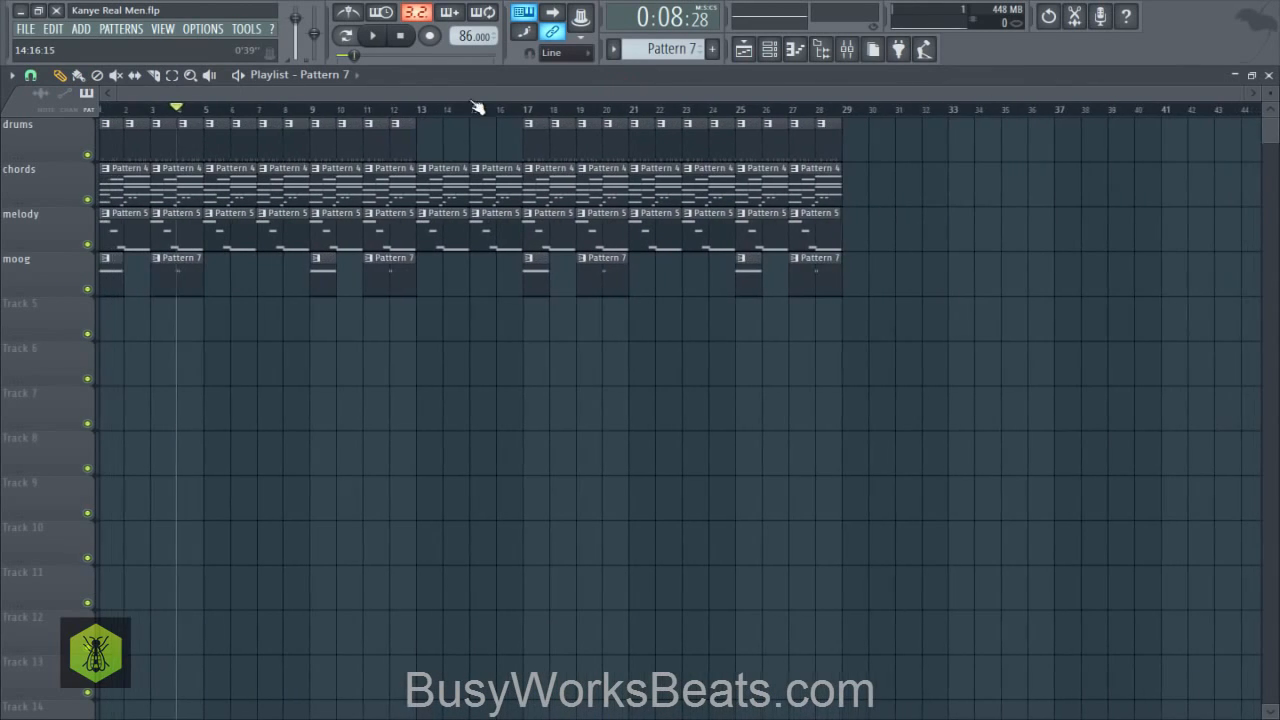
pyautogui.click(472, 90)
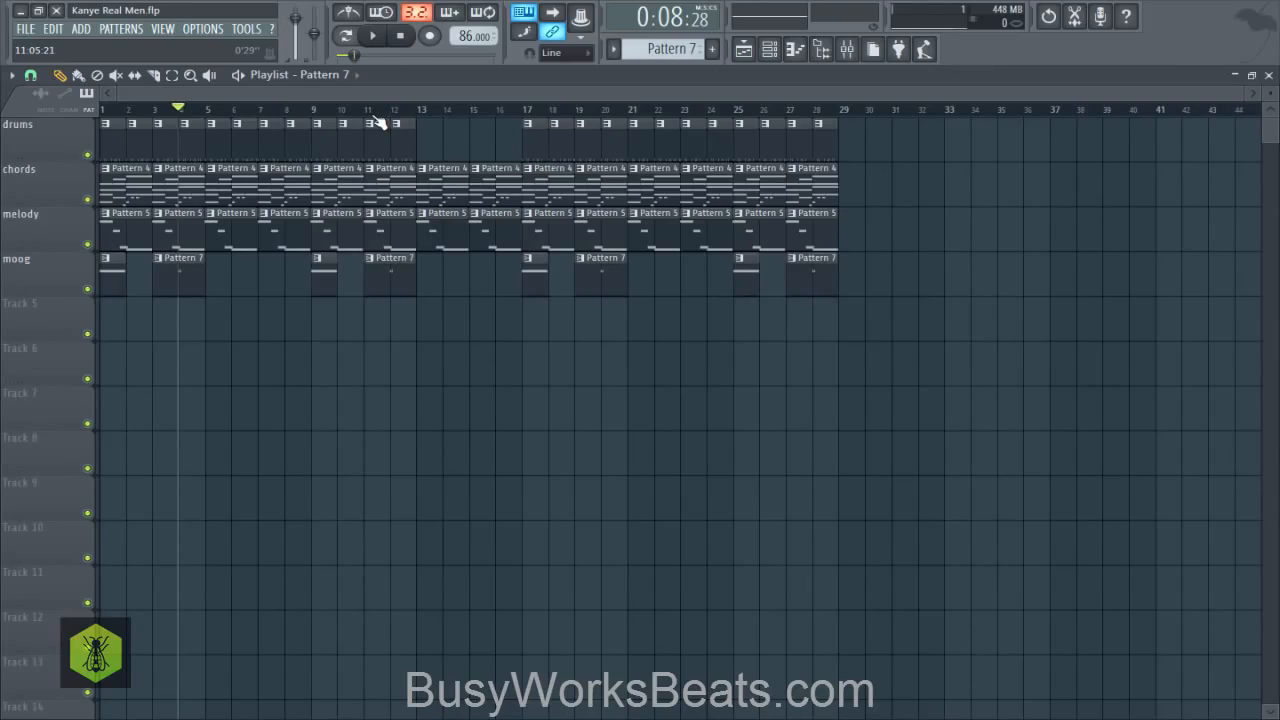
pyautogui.hotkey('ctrl', 's')
# - Try the song with the master pitch raised to +200 cents, playing it from the start
pyautogui.click(373, 37)
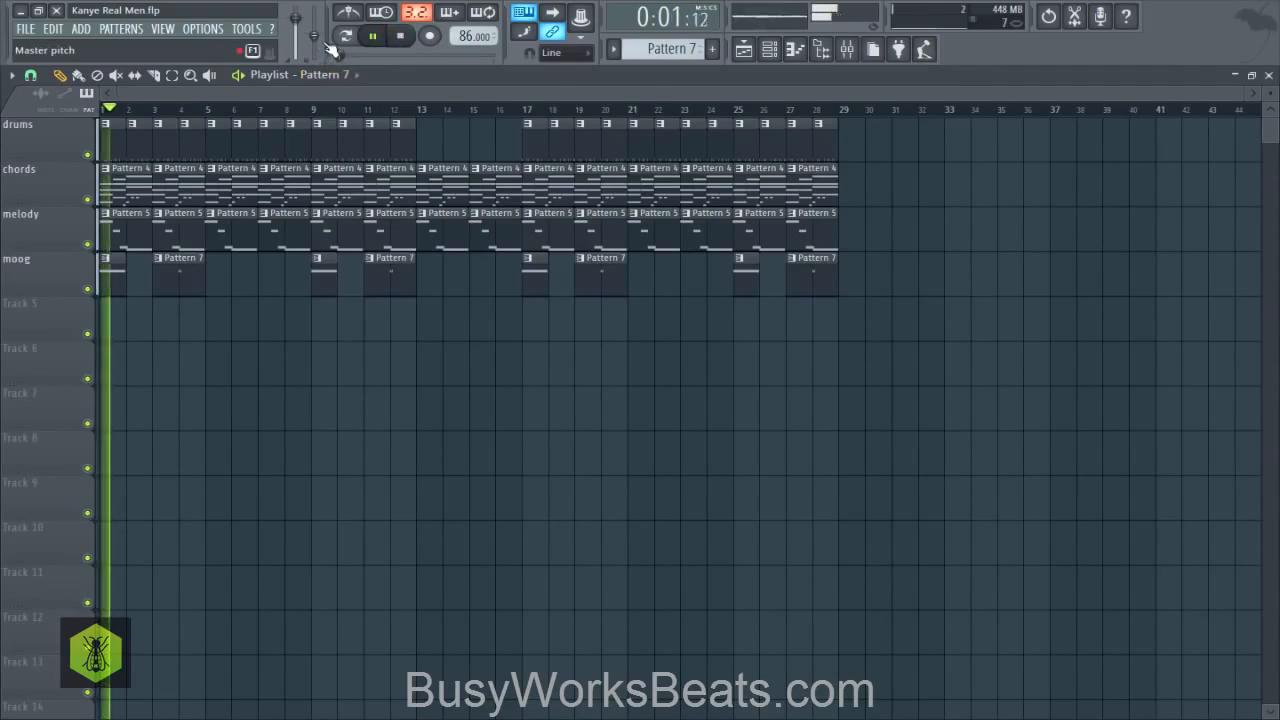
pyautogui.press('space')
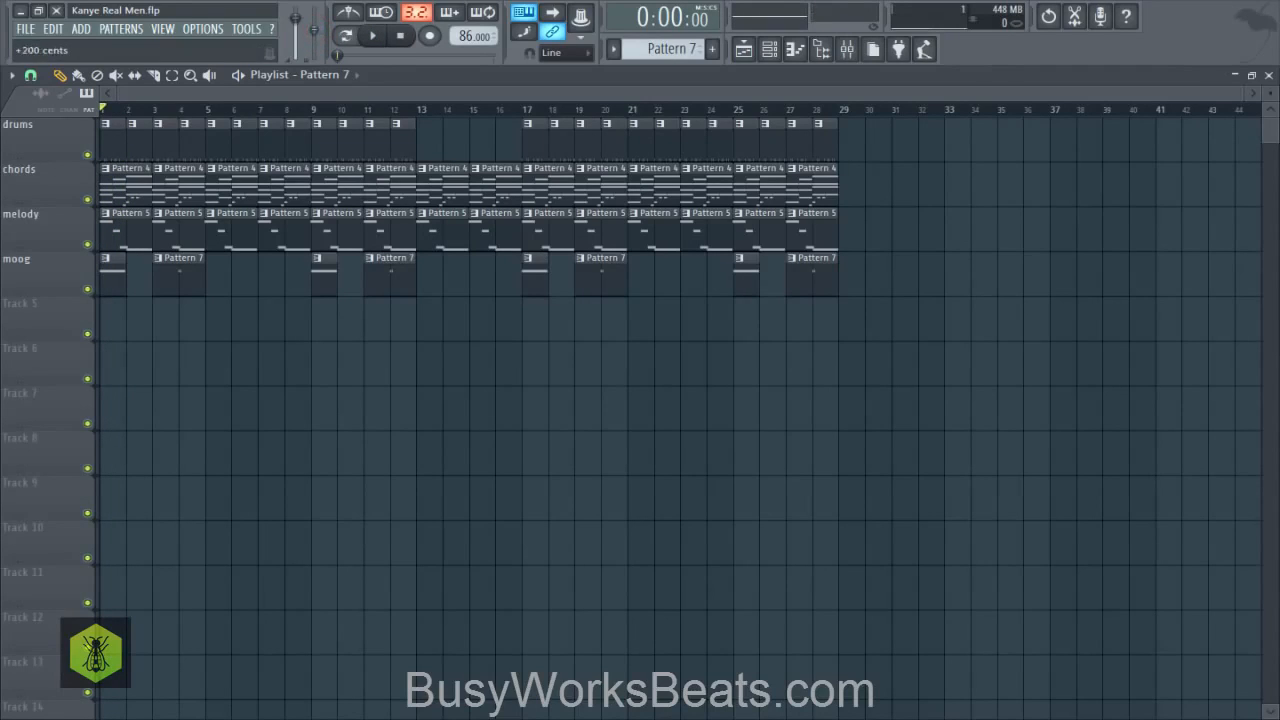
pyautogui.press('space')
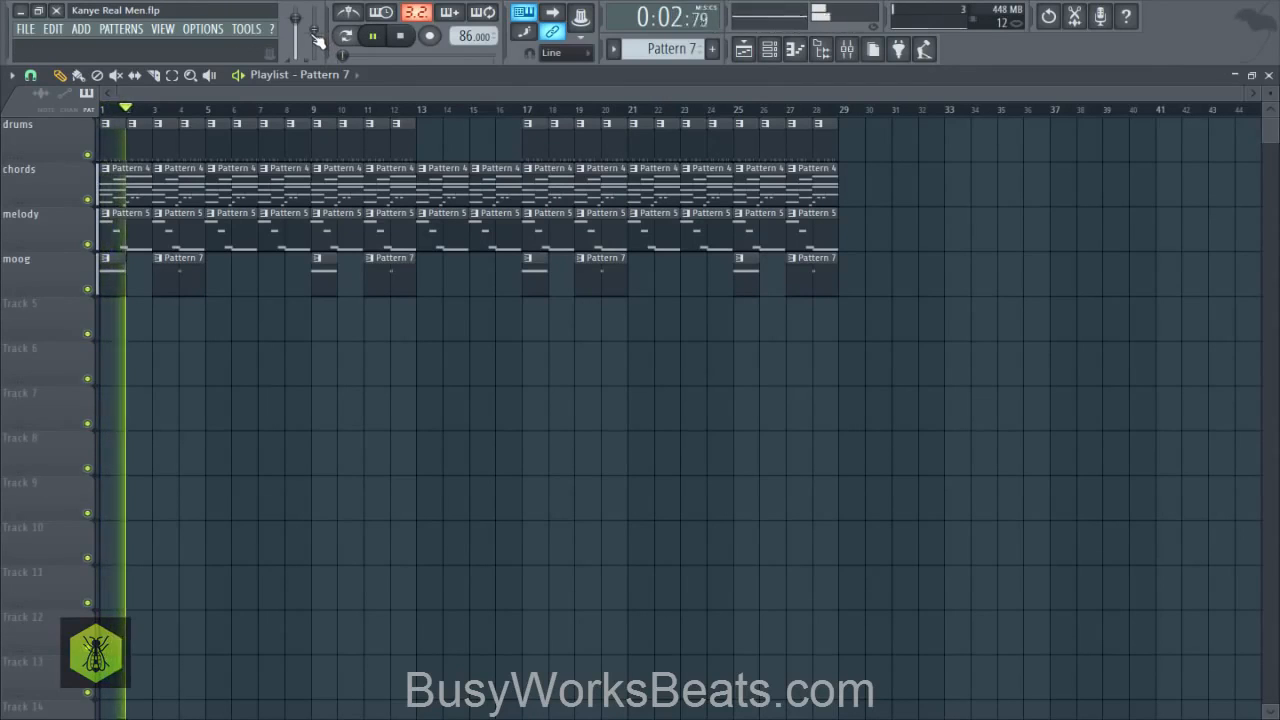
pyautogui.press('space')
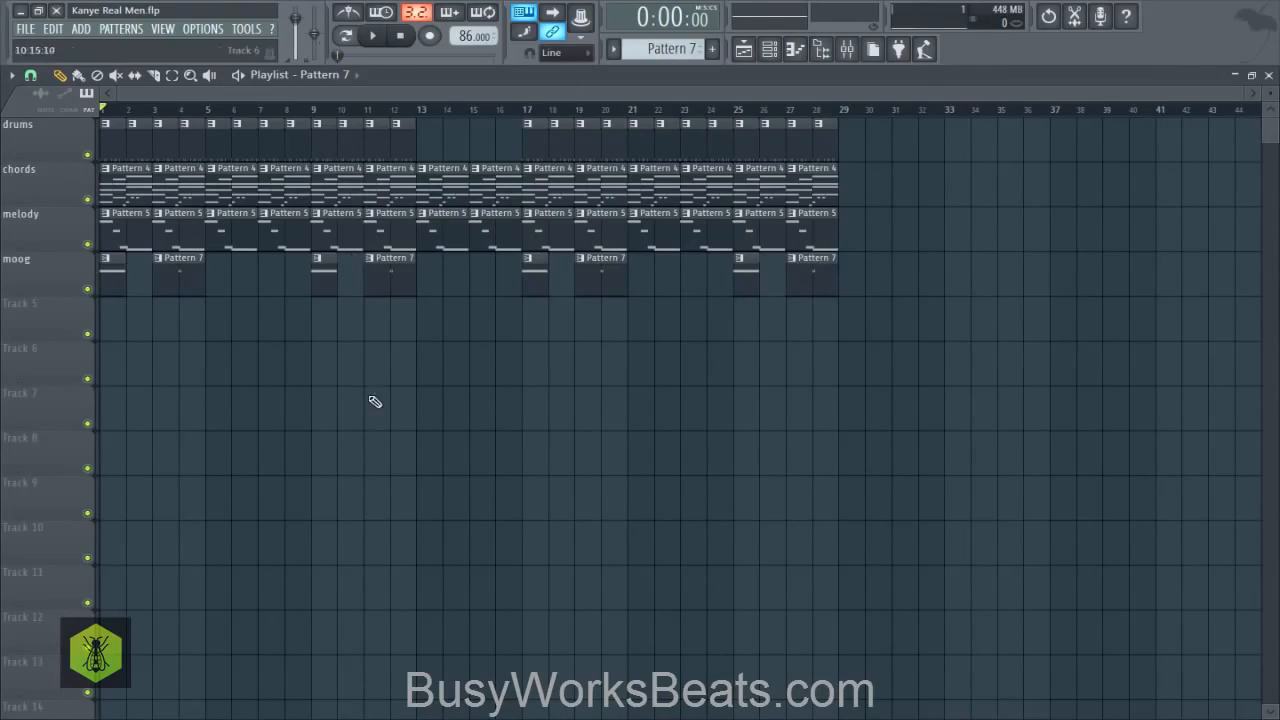
# - Save the finished project
pyautogui.hotkey('ctrl', 's')
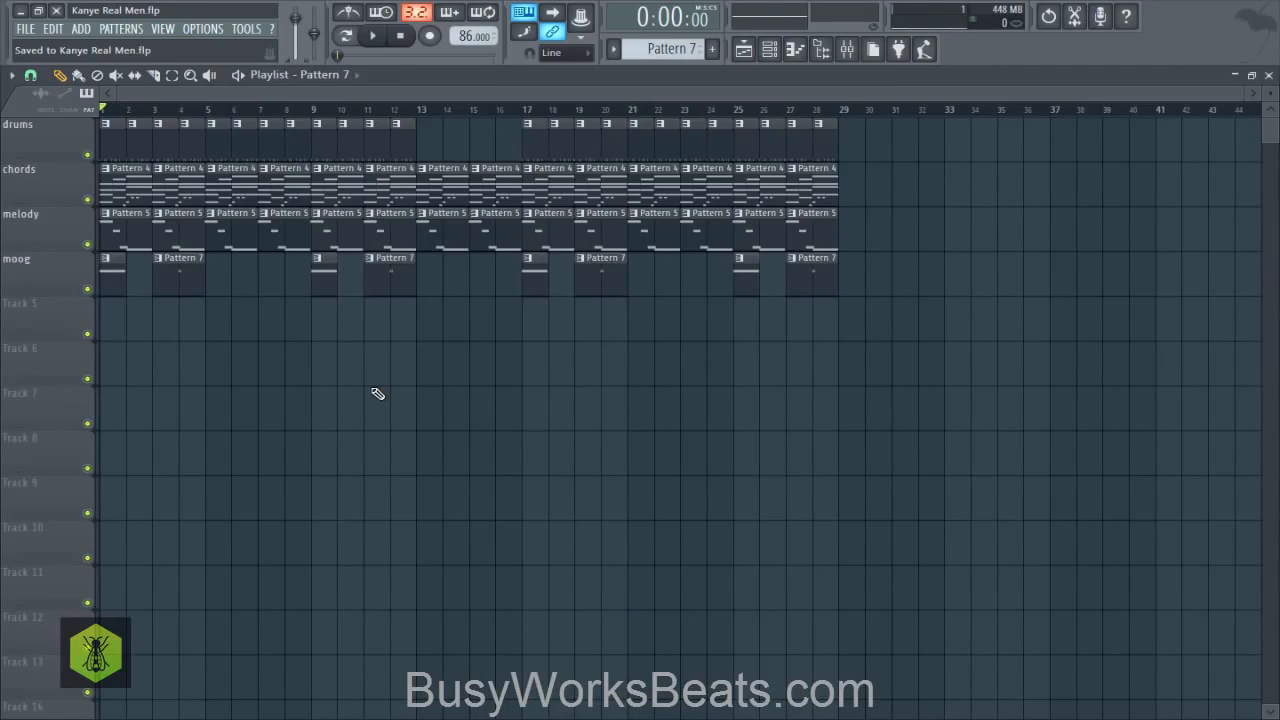
pyautogui.hotkey('ctrl', 's')
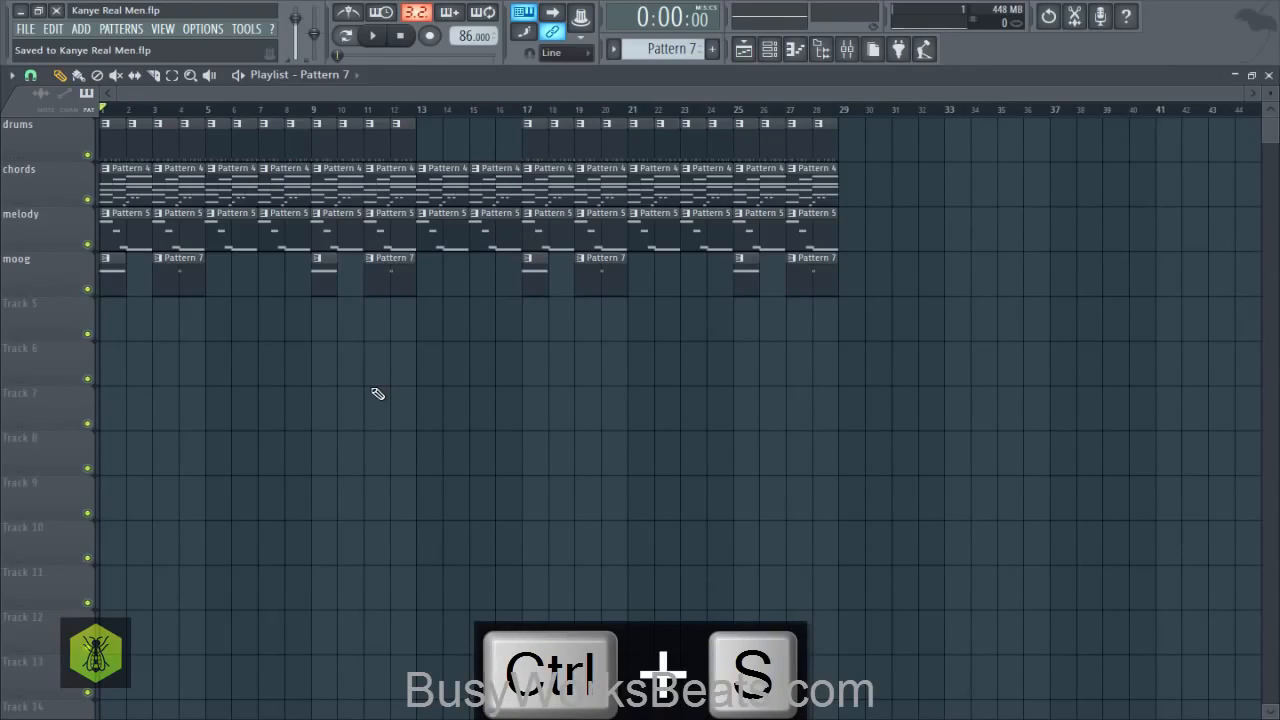
pyautogui.rightClick(440, 351)
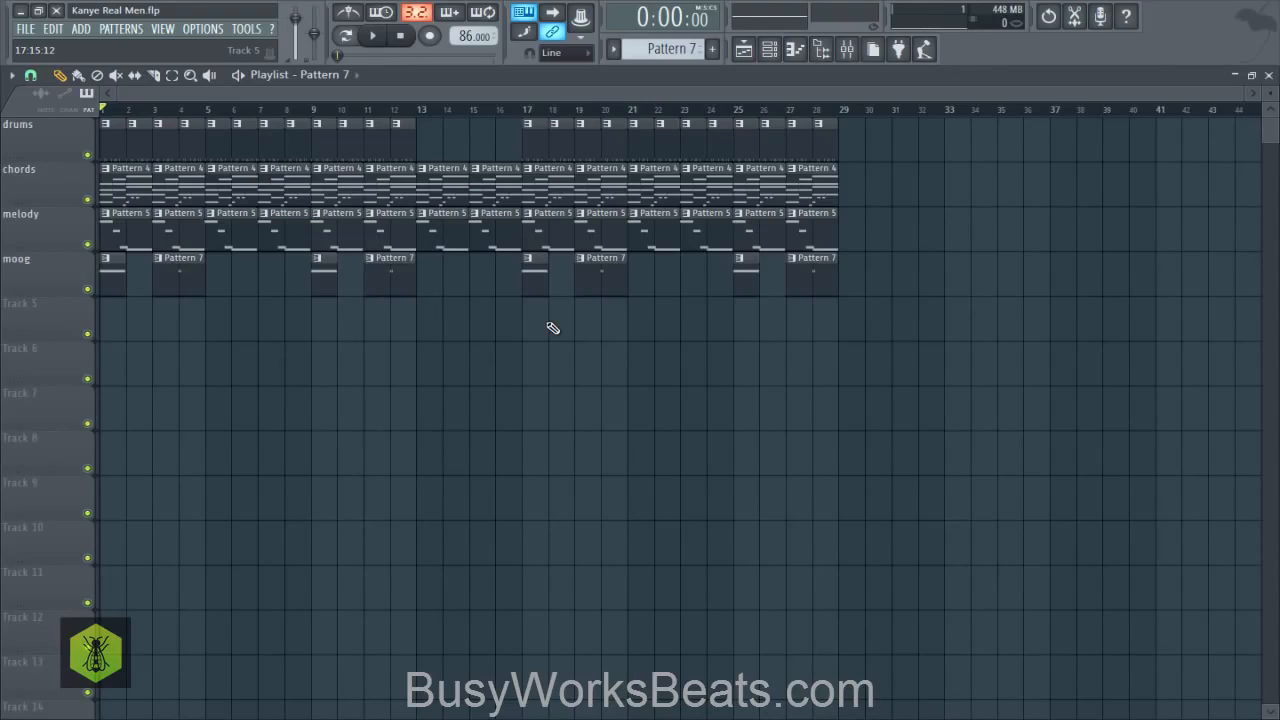
pyautogui.hotkey('ctrl', 's')
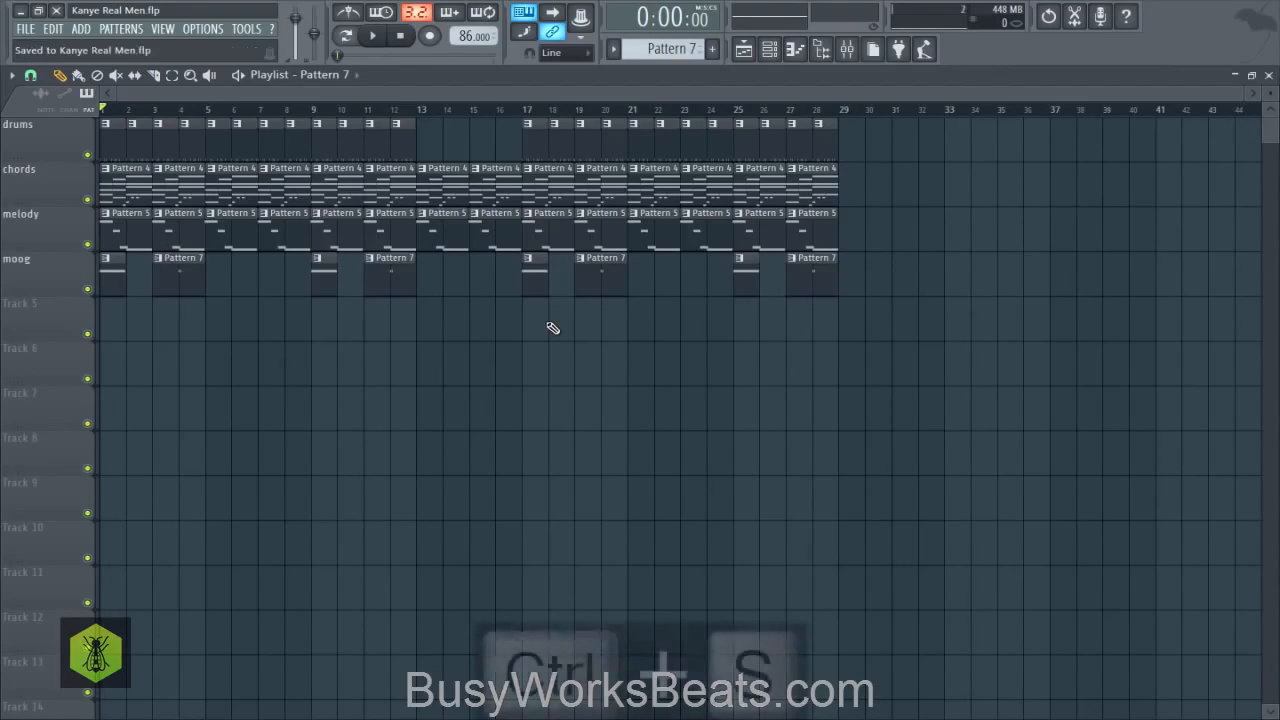